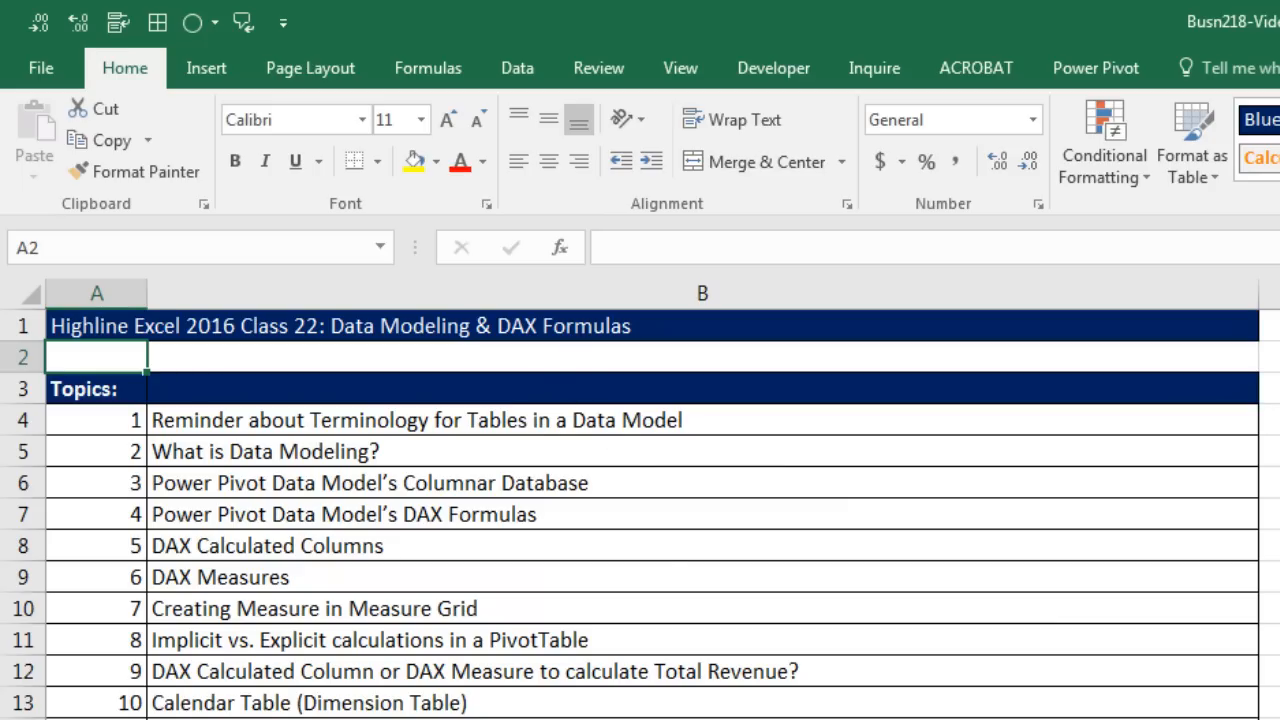
Switch to the finished report workbook and examine the category revenue report and the quarterly gross profit PivotTable with its Fiscal Year slicer
key("alt+Tab")
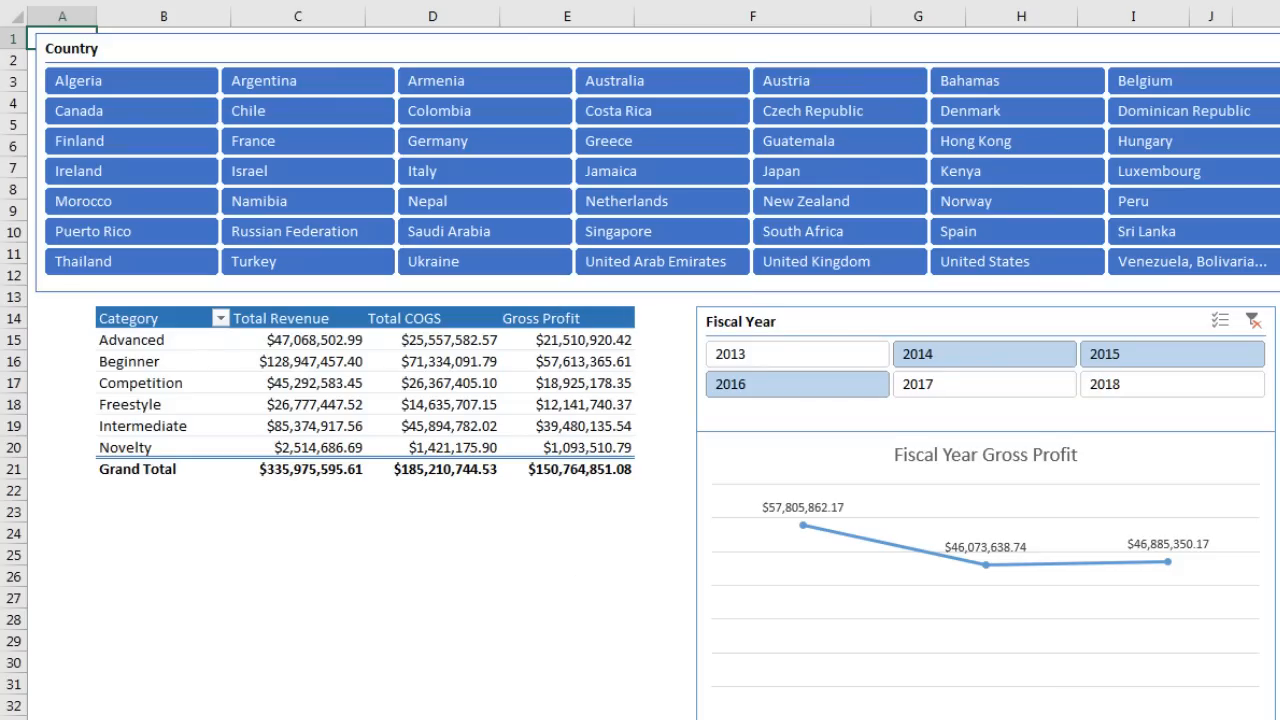
left_click(430, 717)
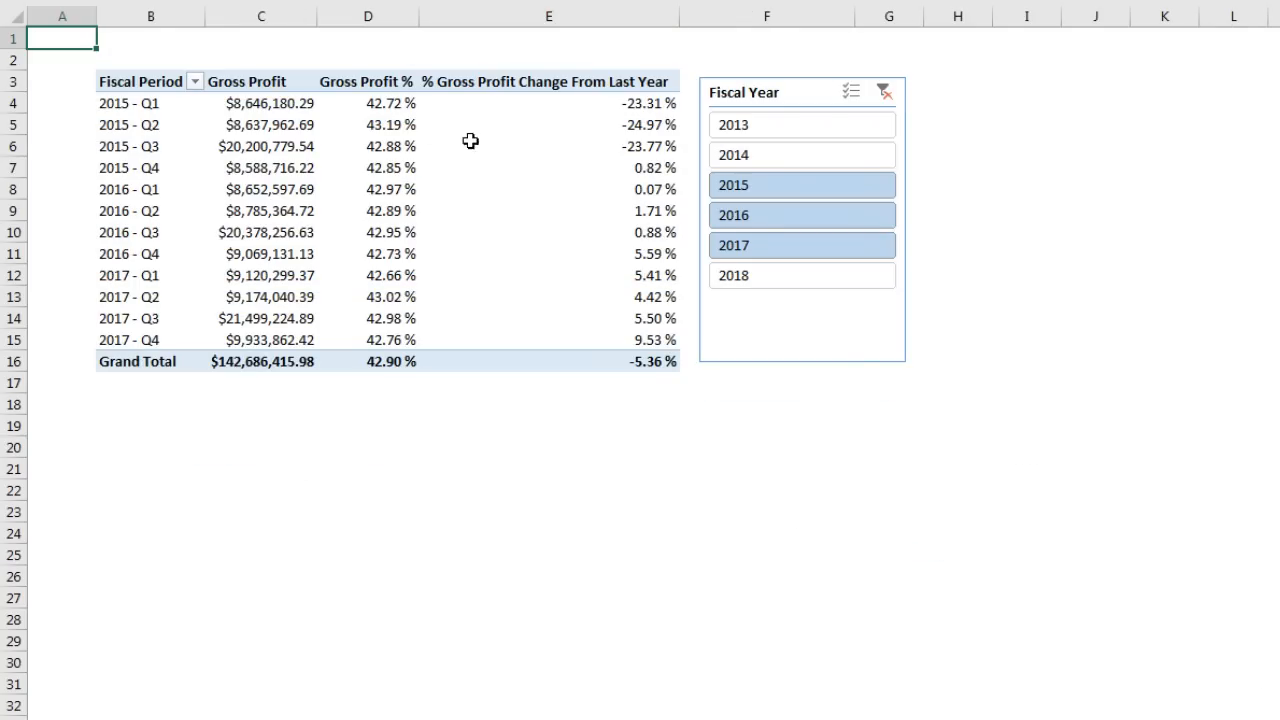
mouse_move(526, 103)
mouse_move(572, 149)
mouse_move(457, 225)
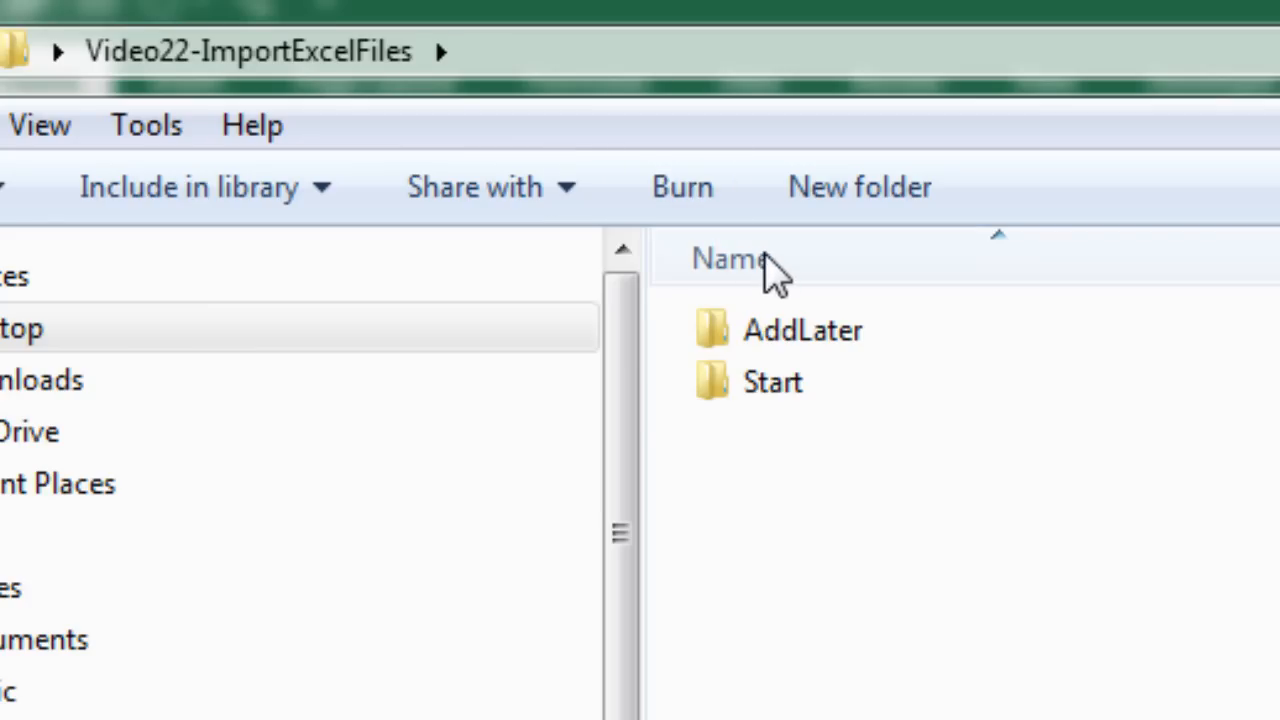
Open FlyingBoom-2014.xlsx from the Start folder and examine its Revenue Discount and Net Cost Equivalent columns down to the last row
double_click(790, 395)
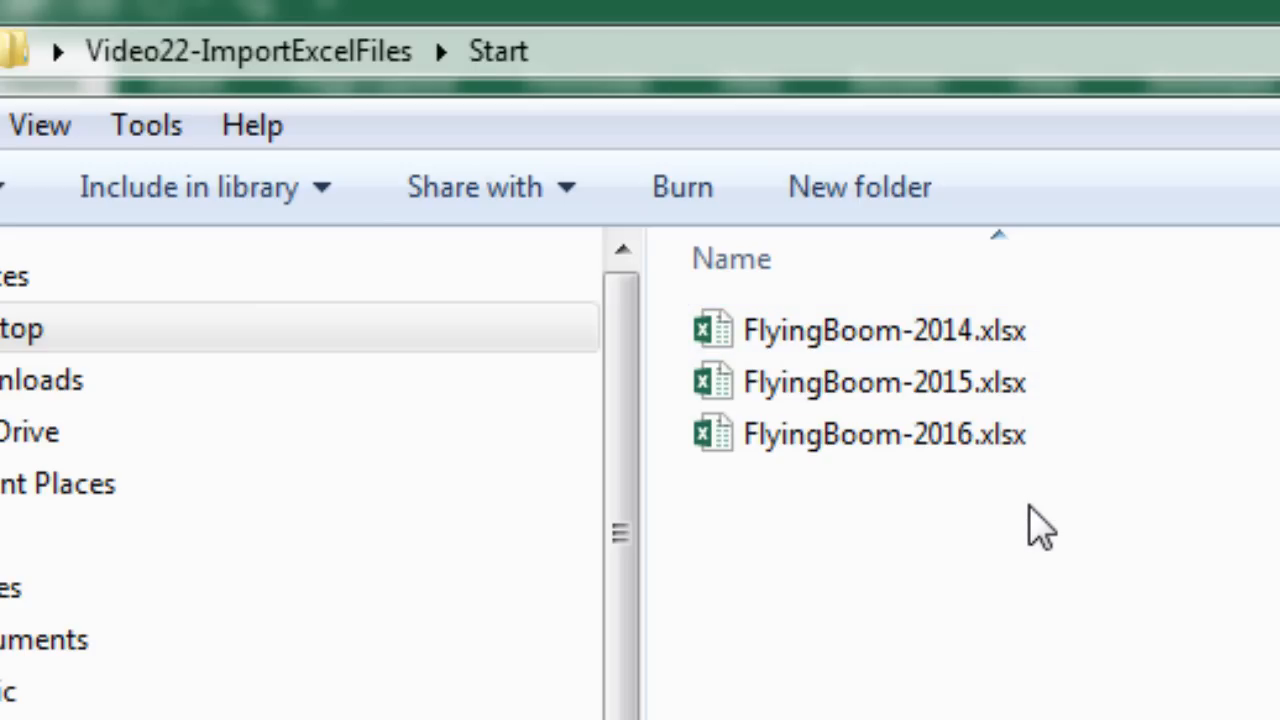
double_click(886, 338)
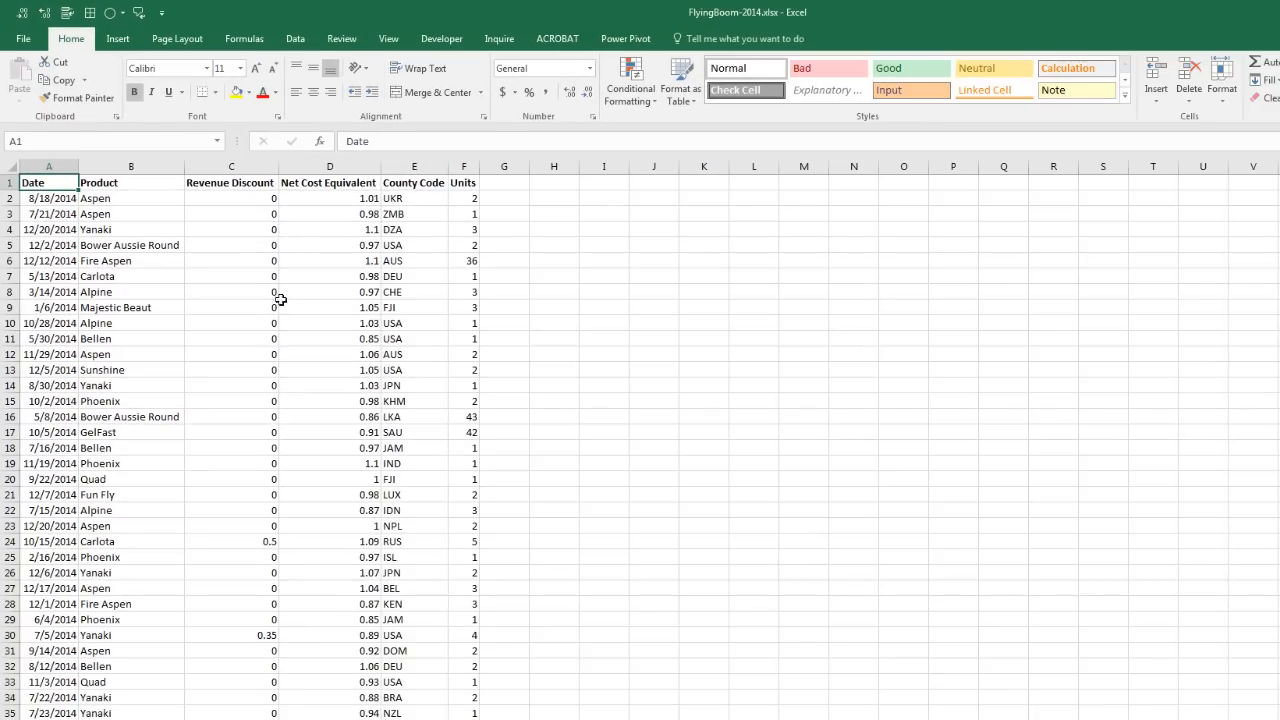
left_click_drag(254, 198, 263, 523)
left_click(259, 541)
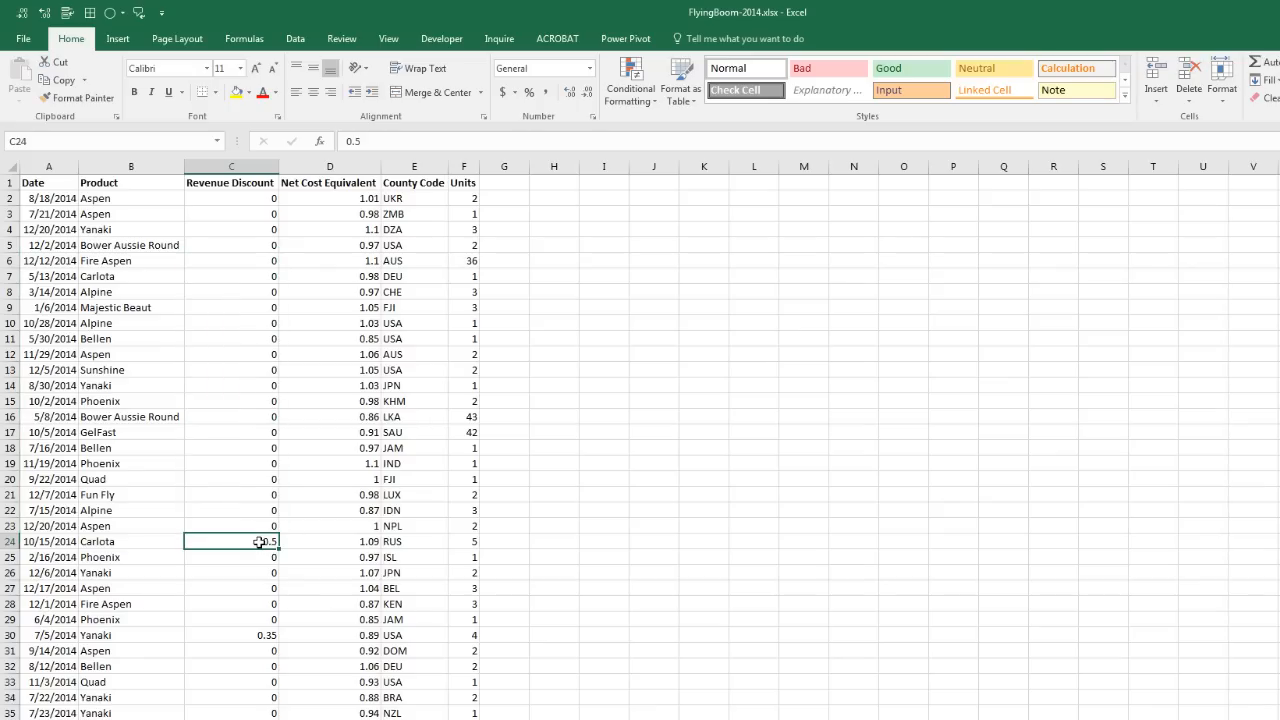
left_click(243, 636)
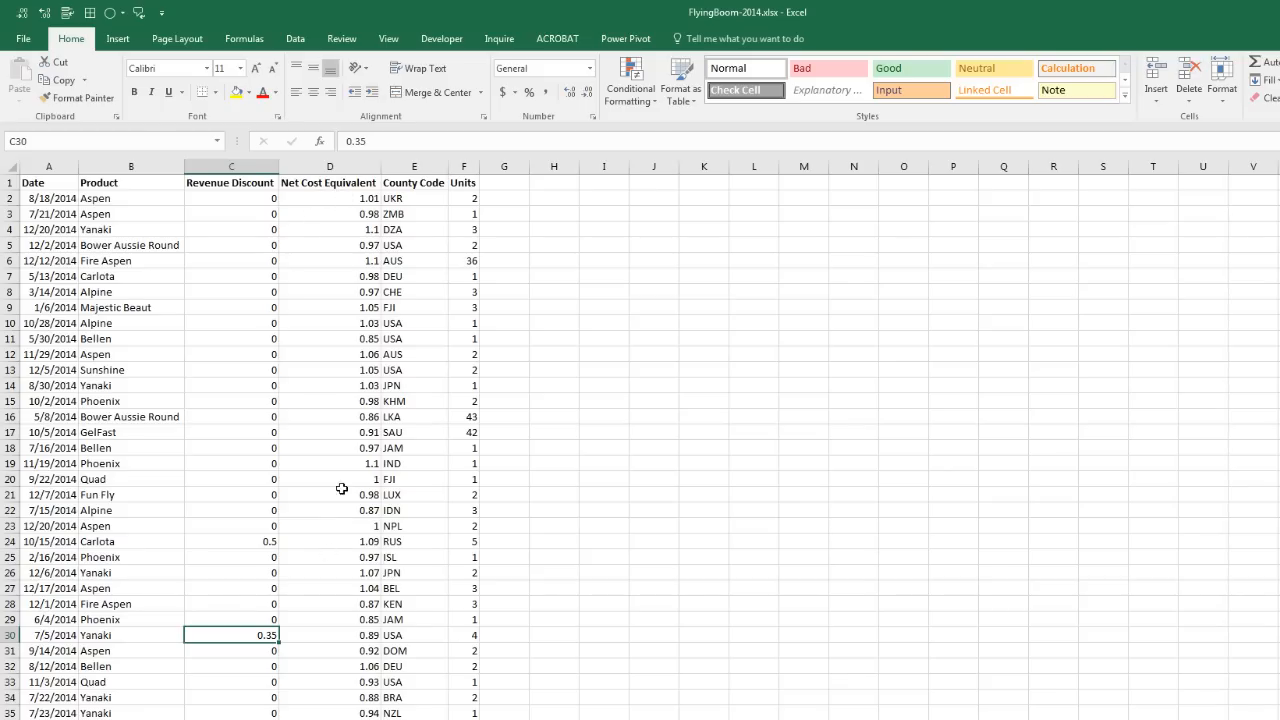
left_click(332, 195)
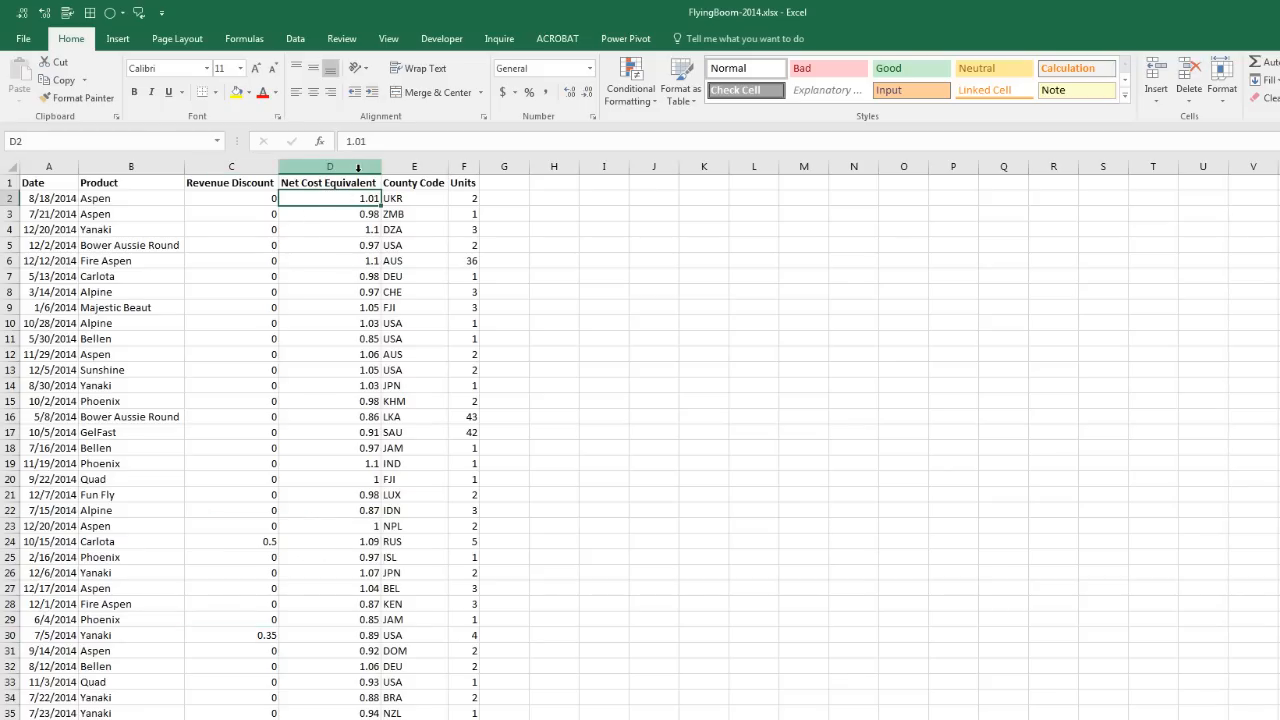
left_click(305, 214)
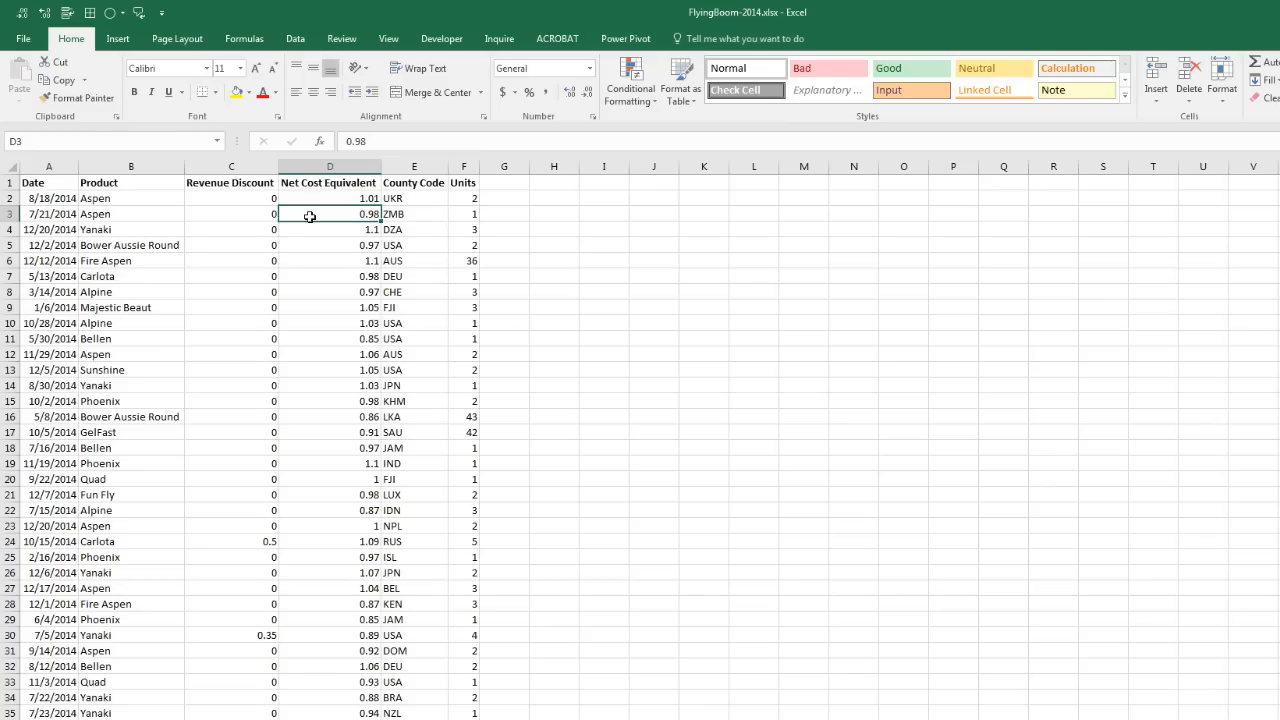
key("ctrl+Down")
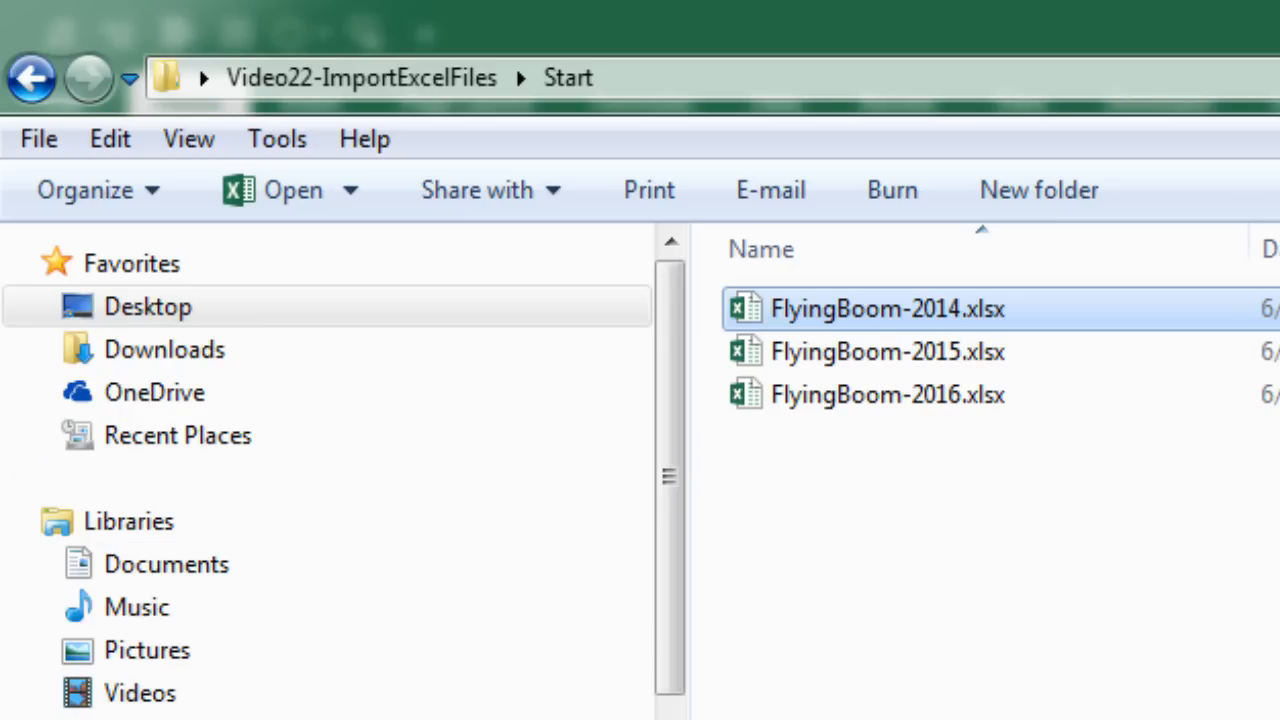
View the dCountry and dProduct tables in Busn218-Video22Start.xlsm, and go to "What is Data Modeling?" in the class notes
key("alt+Tab")
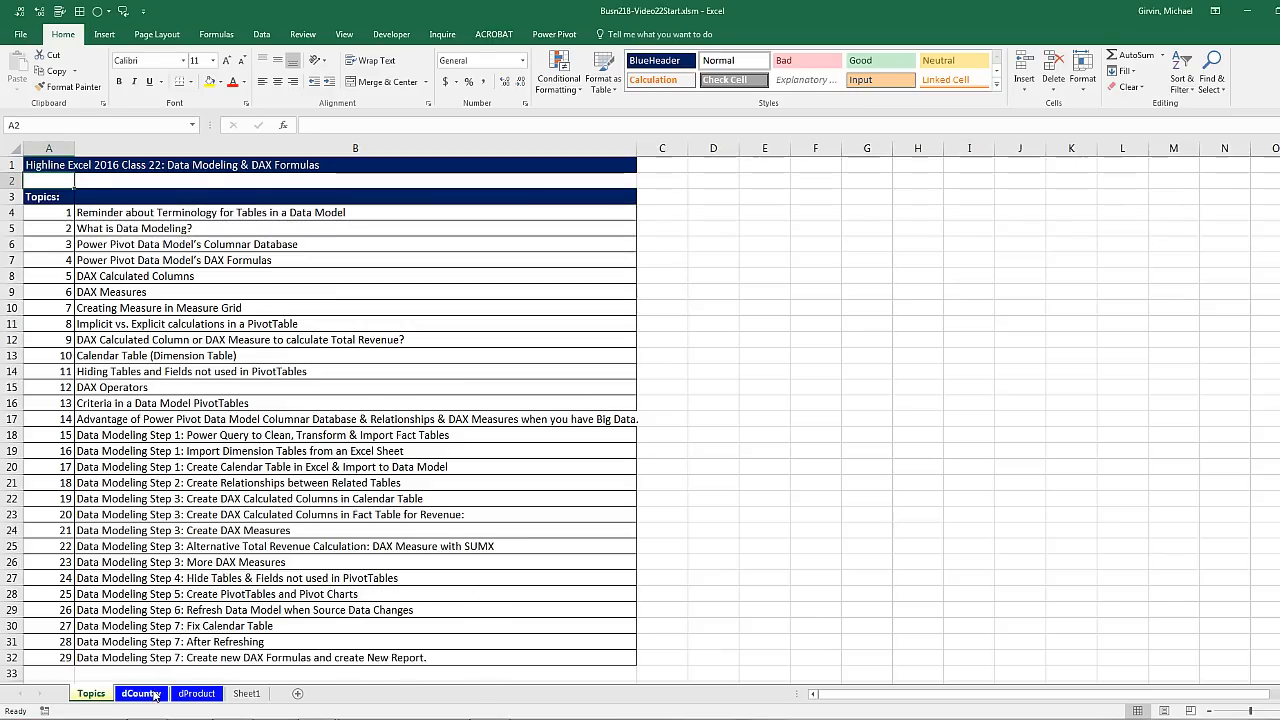
left_click(155, 695)
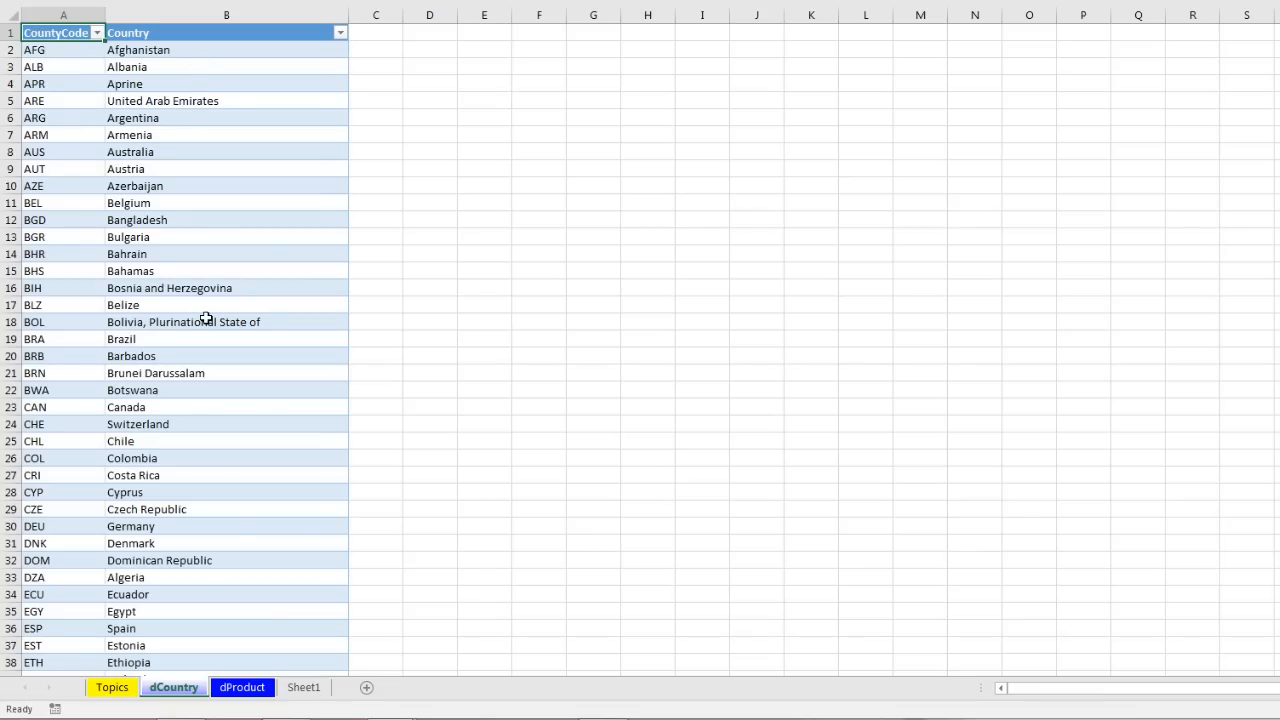
left_click(245, 688)
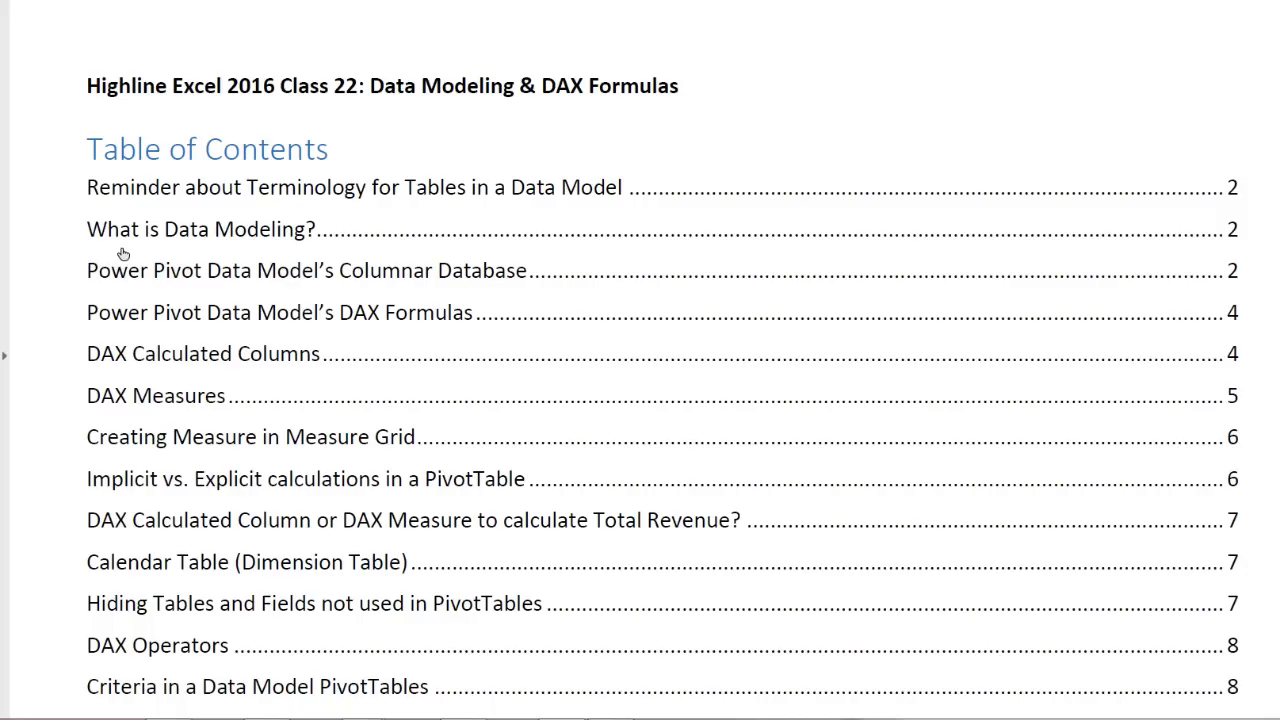
left_click(224, 239)
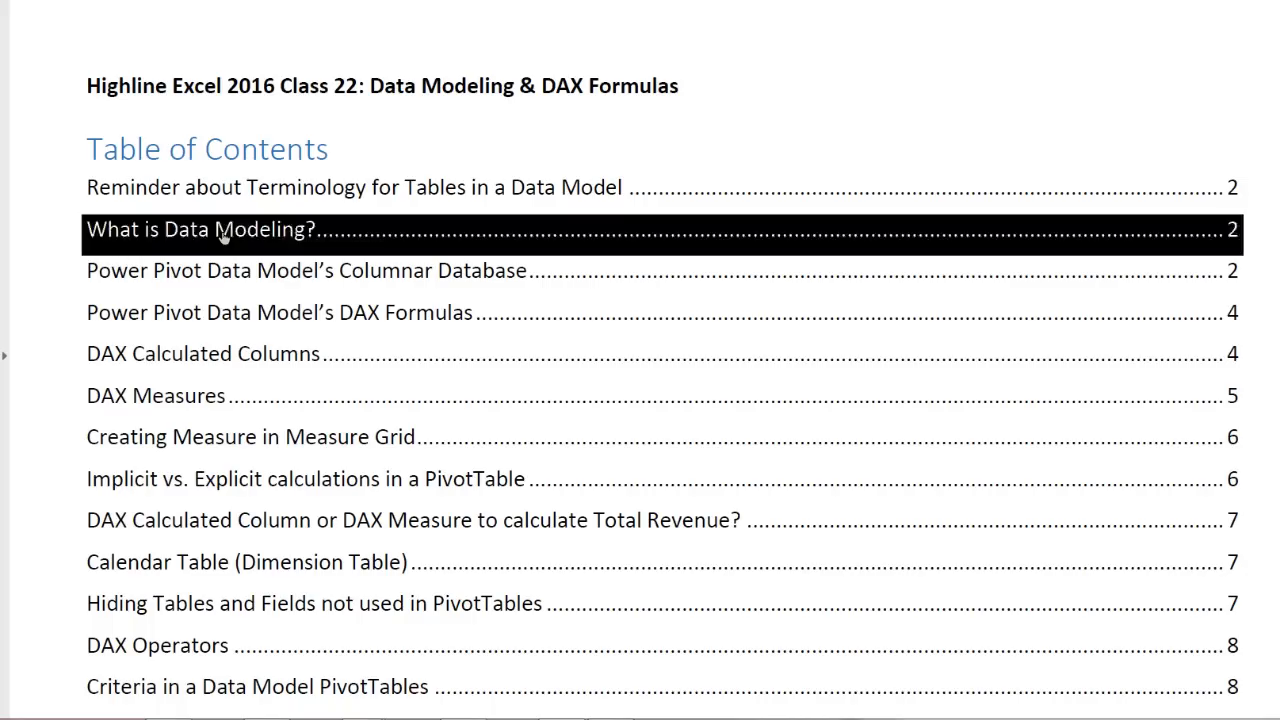
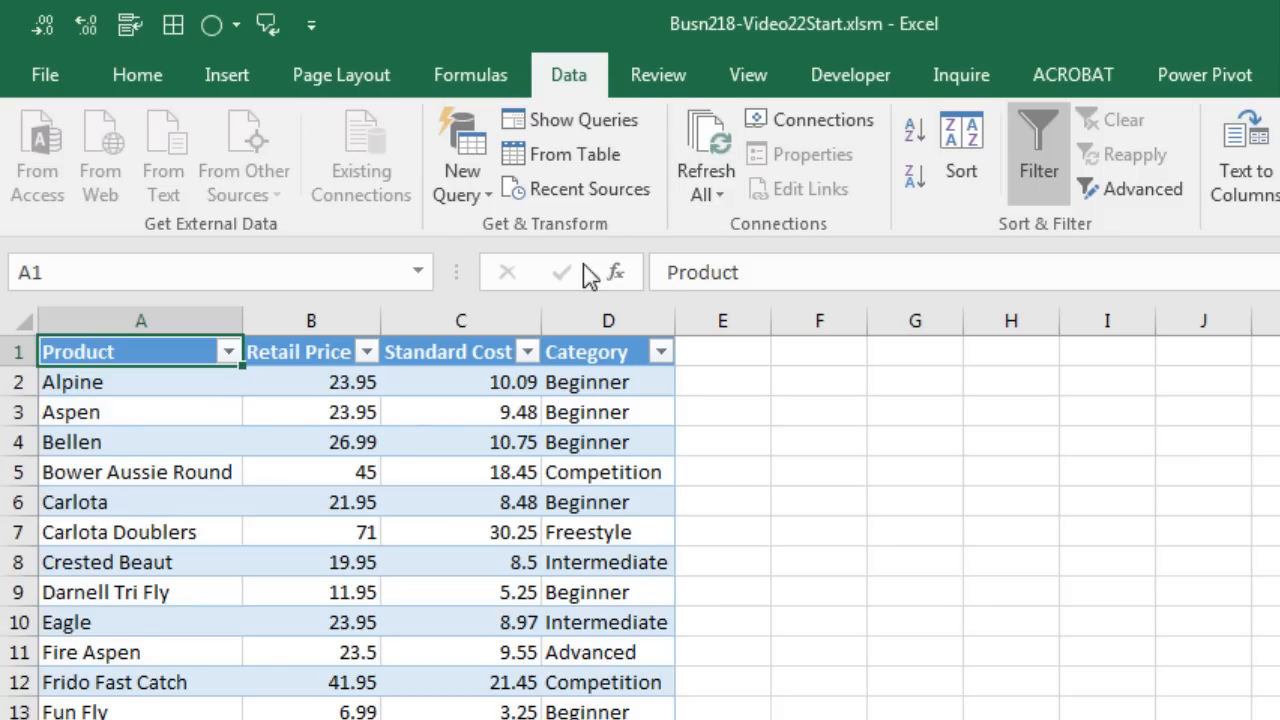
Create a new query from the Start folder inside Video22-ImportExcelFiles and open it in the Query Editor
left_click(487, 193)
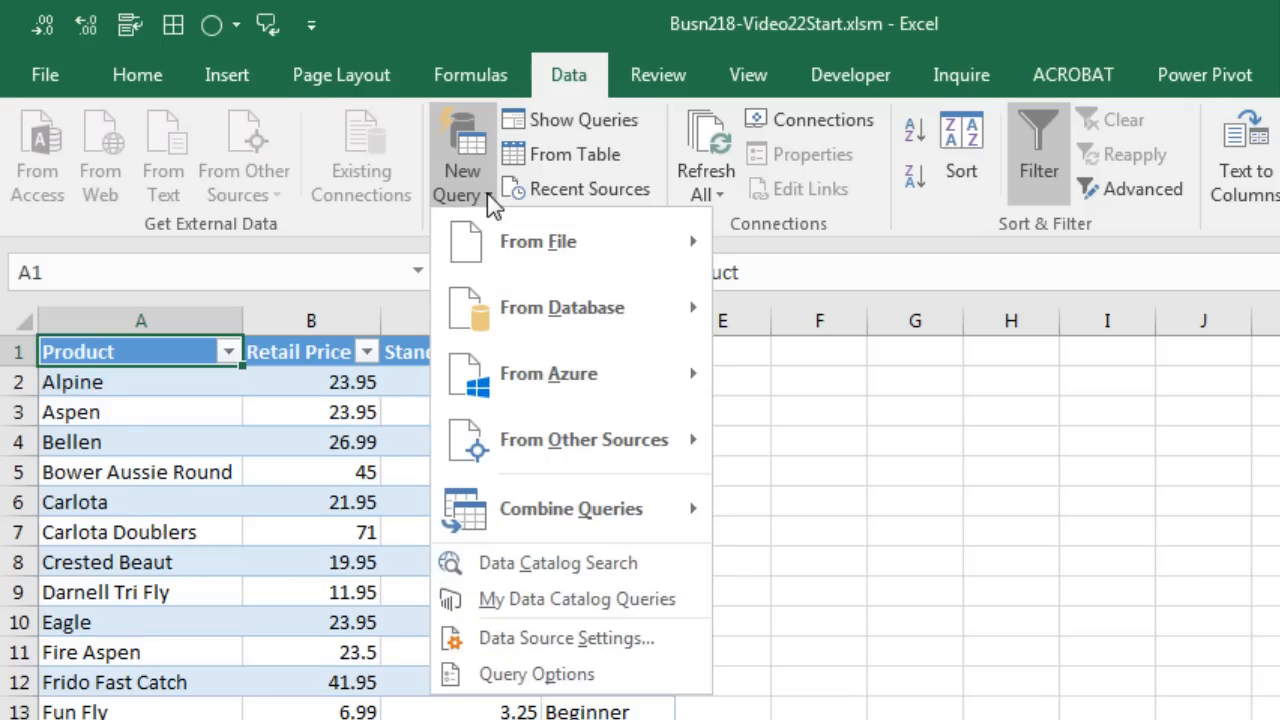
mouse_move(505, 255)
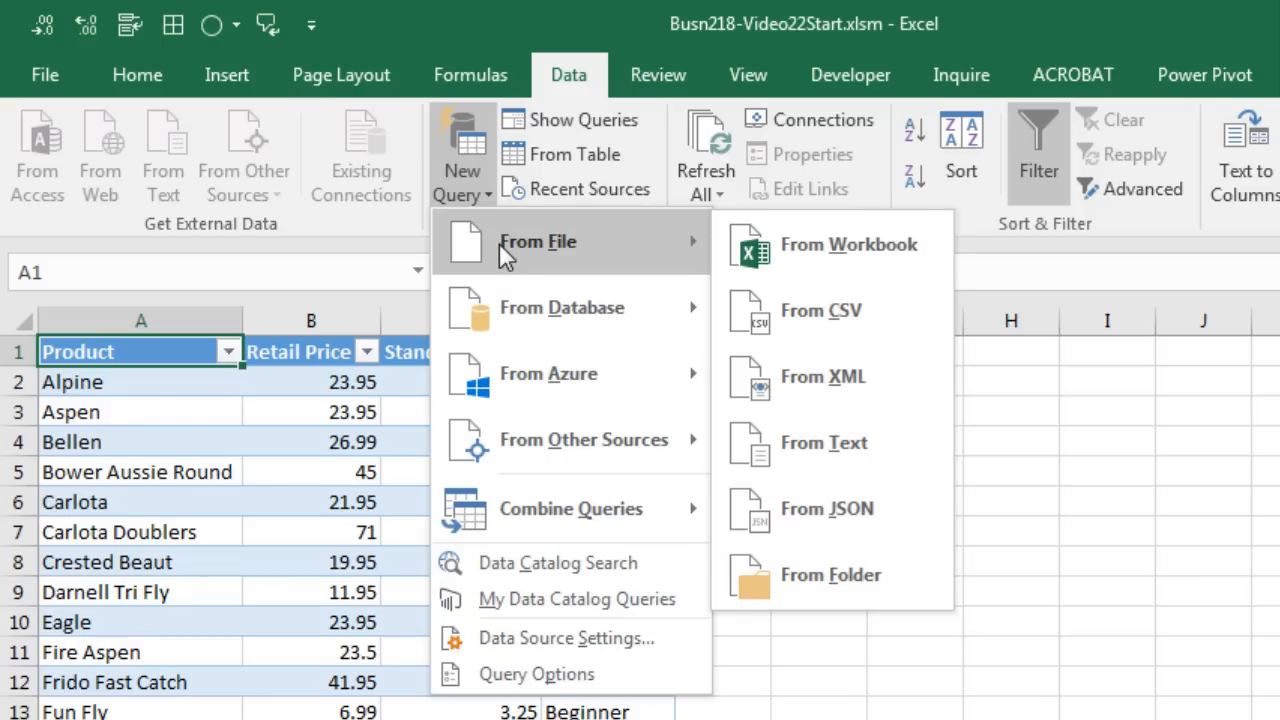
left_click(889, 577)
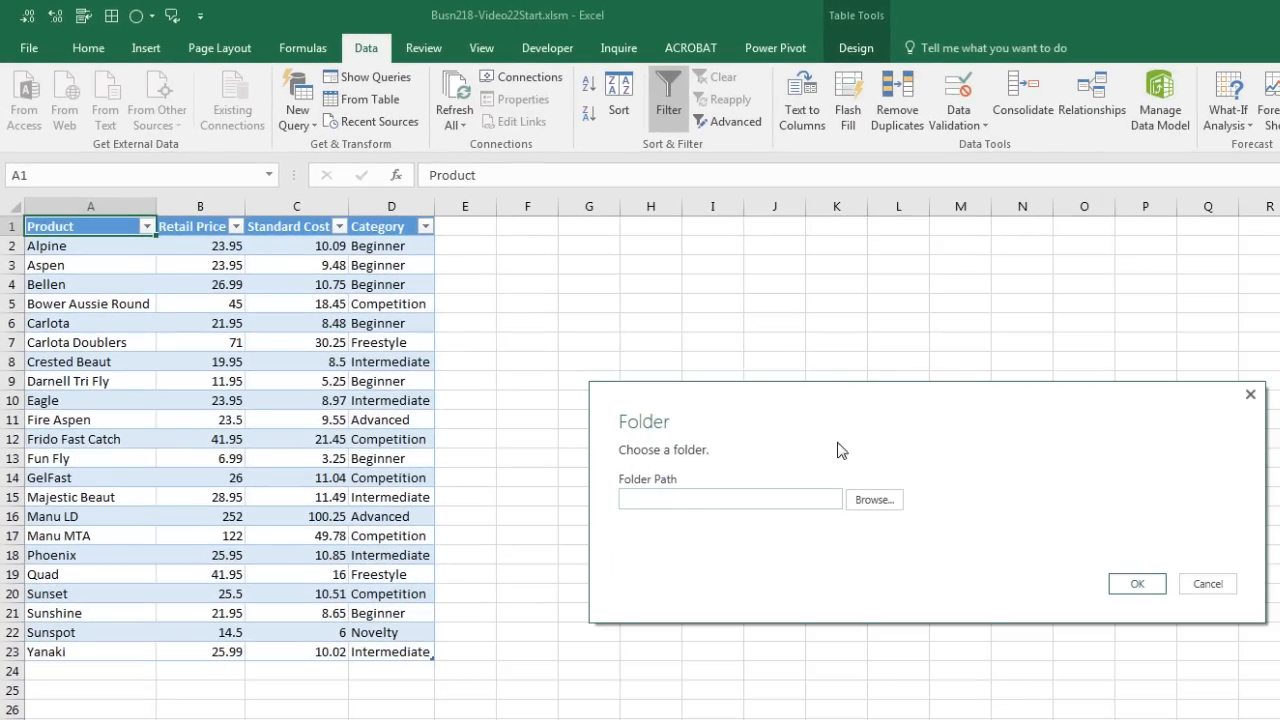
left_click(874, 499)
left_click_drag(1059, 518, 1063, 564)
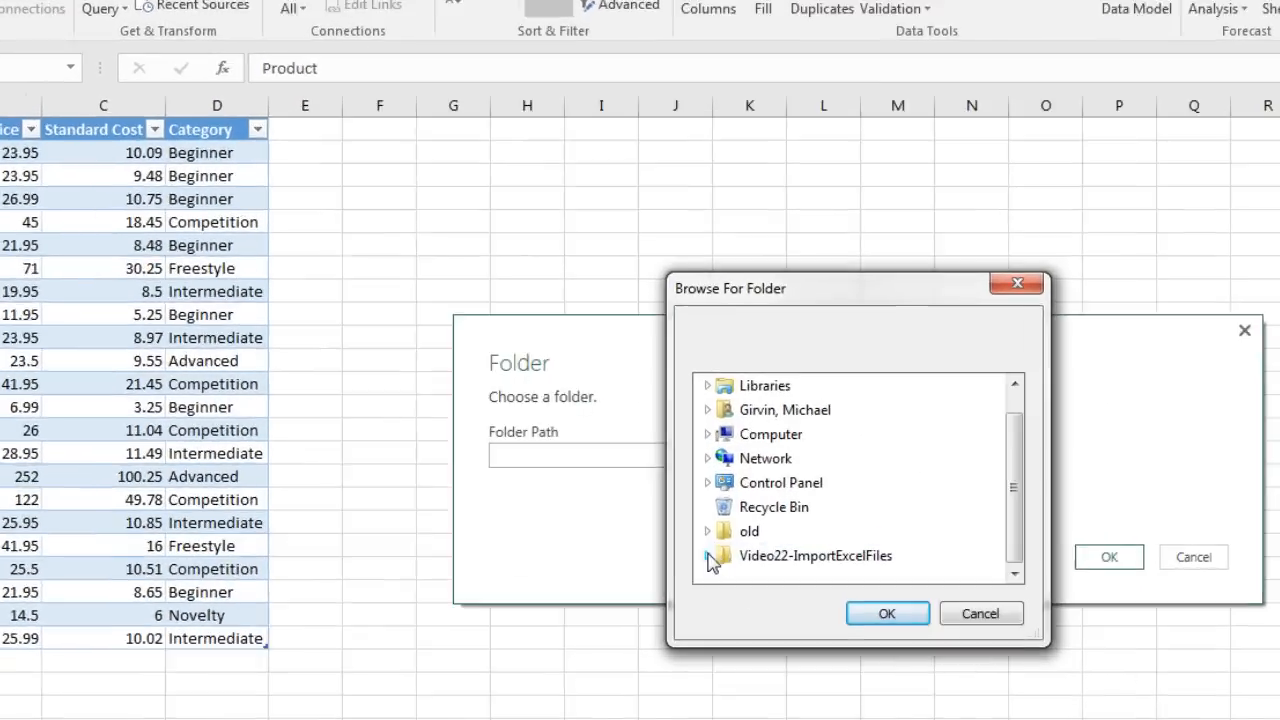
left_click(802, 582)
left_click(552, 498)
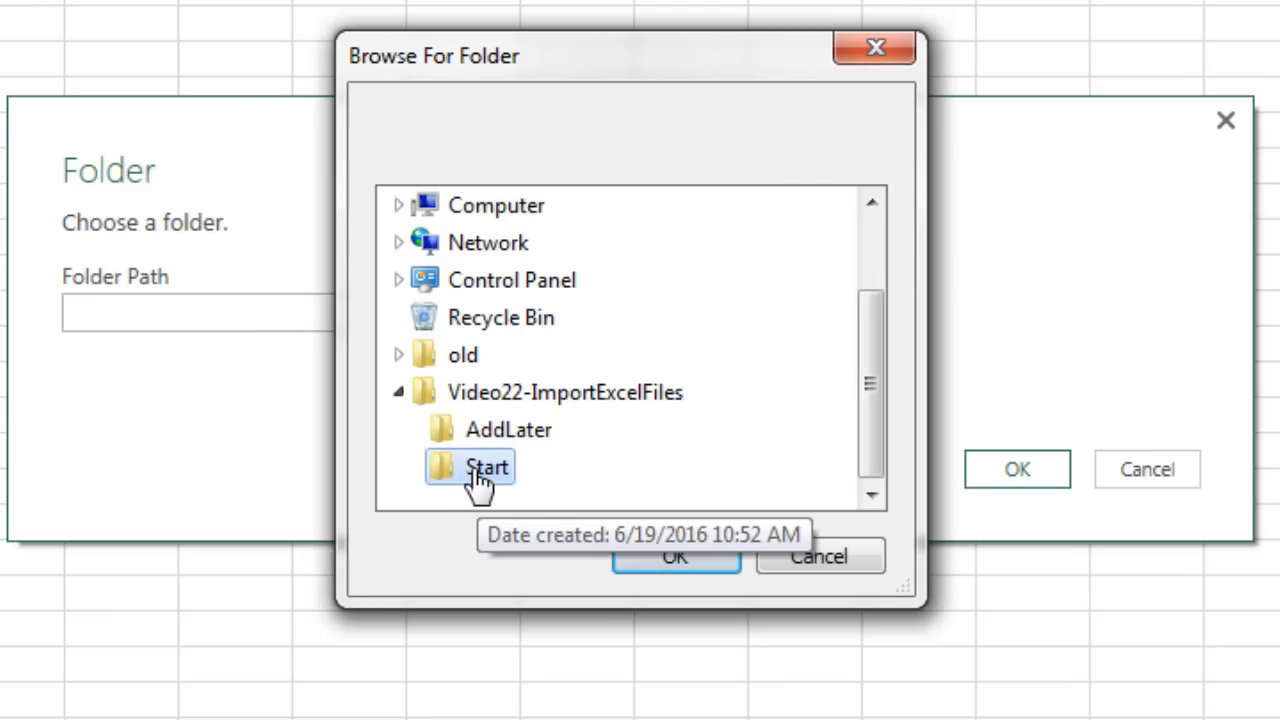
left_click(634, 563)
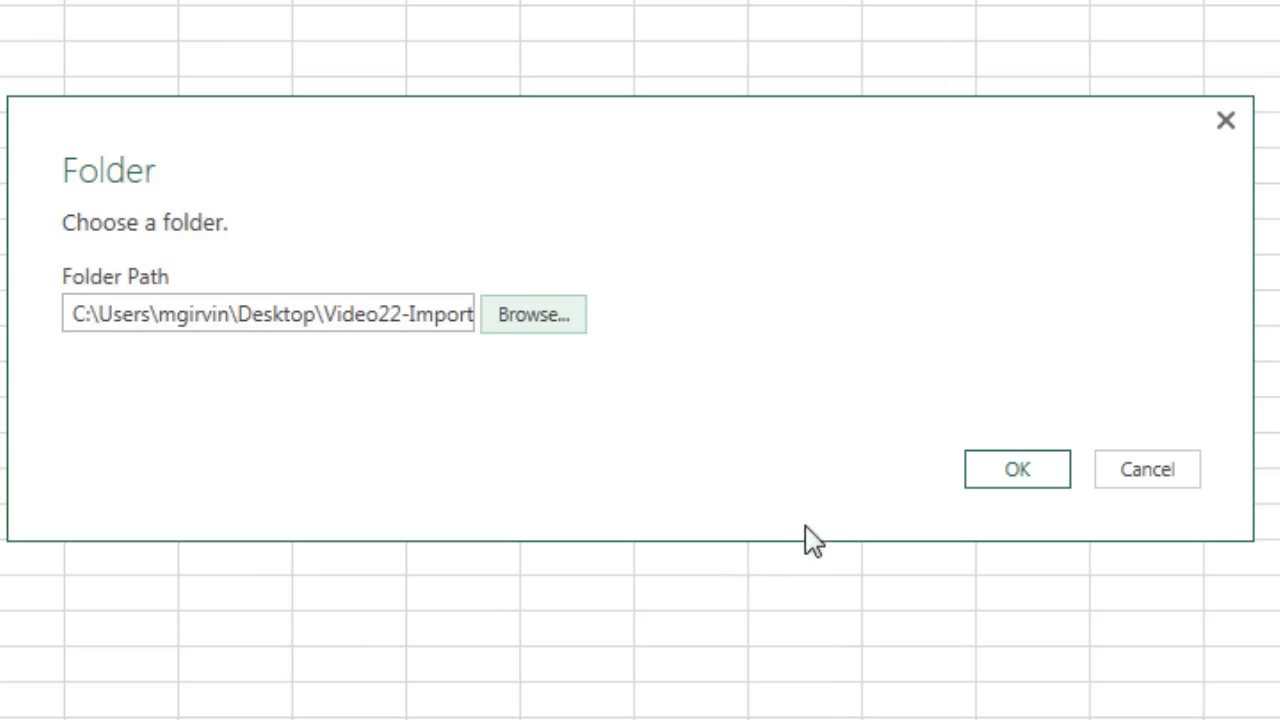
left_click(1018, 472)
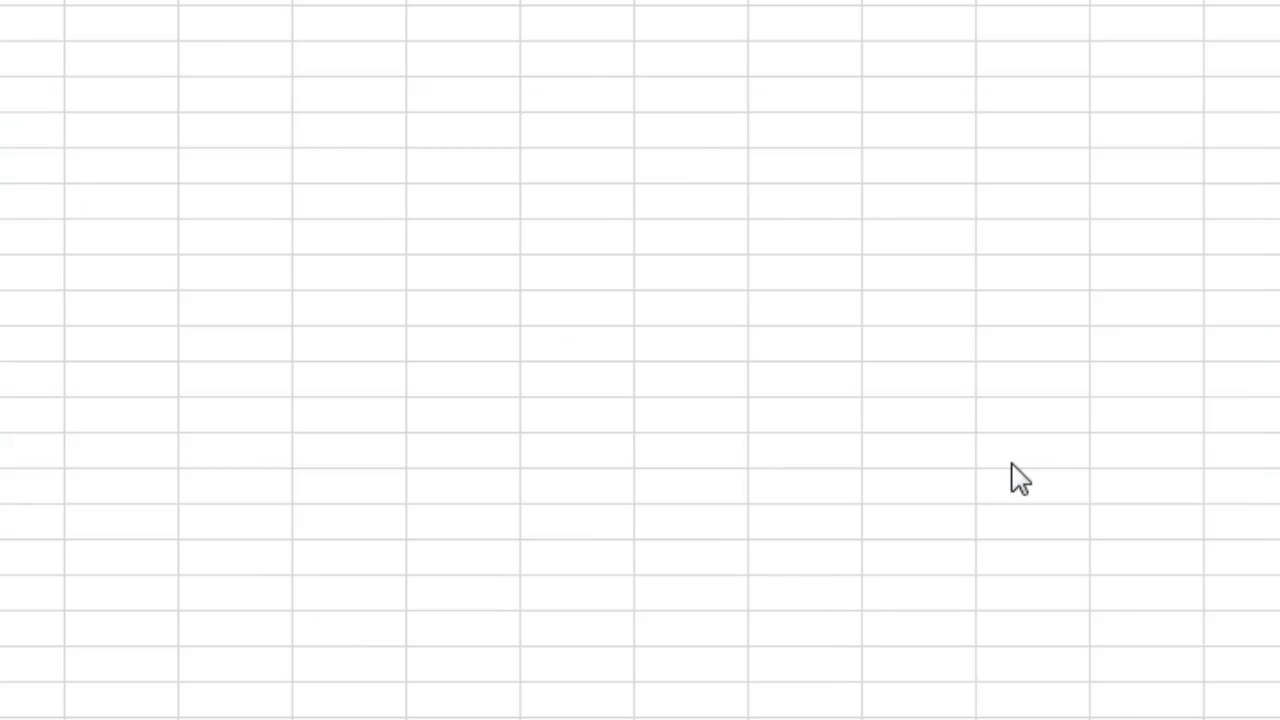
left_click(938, 588)
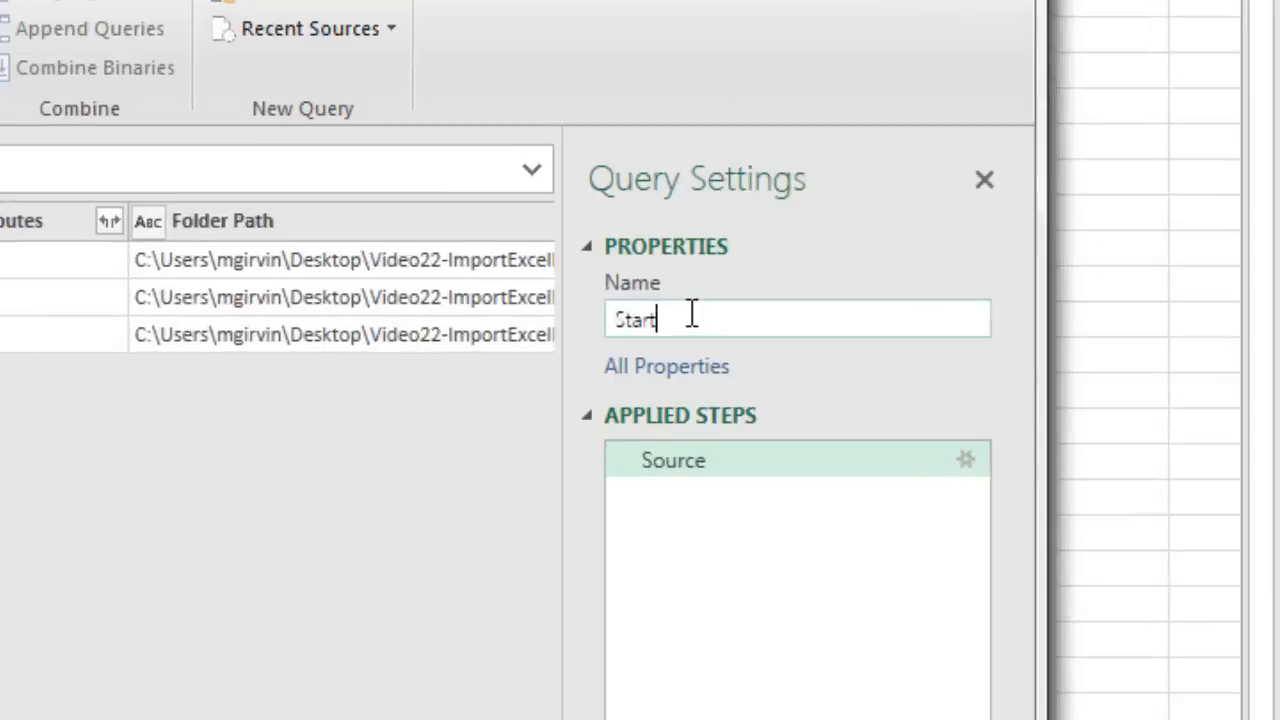
Rename the query to fTransaction and remove all columns other than Content
left_click_drag(1058, 301, 1032, 300)
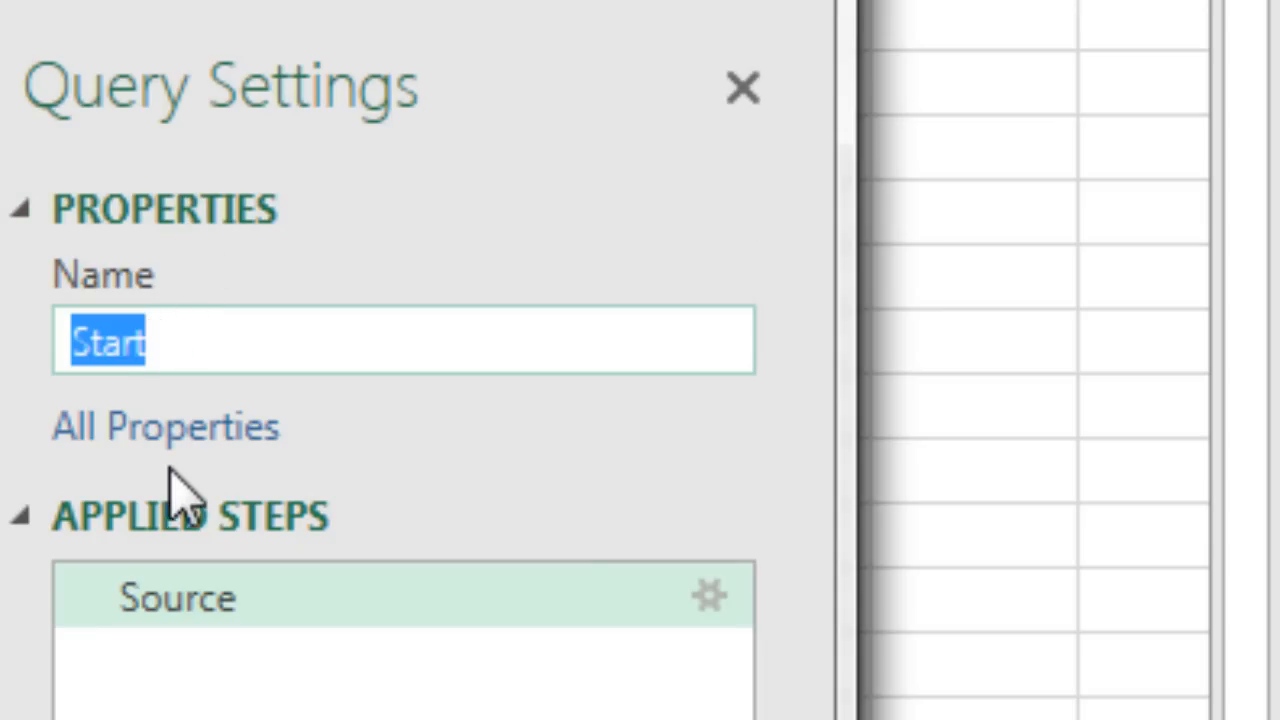
type("fTransaction")
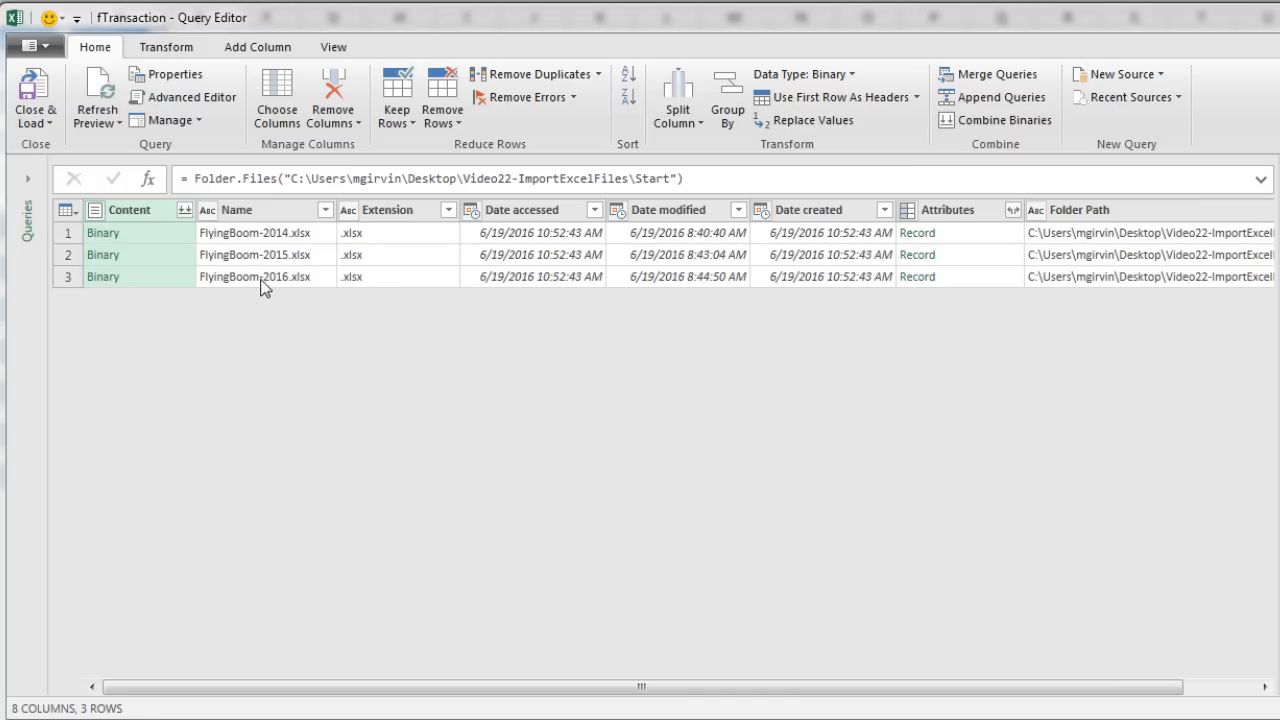
right_click(131, 212)
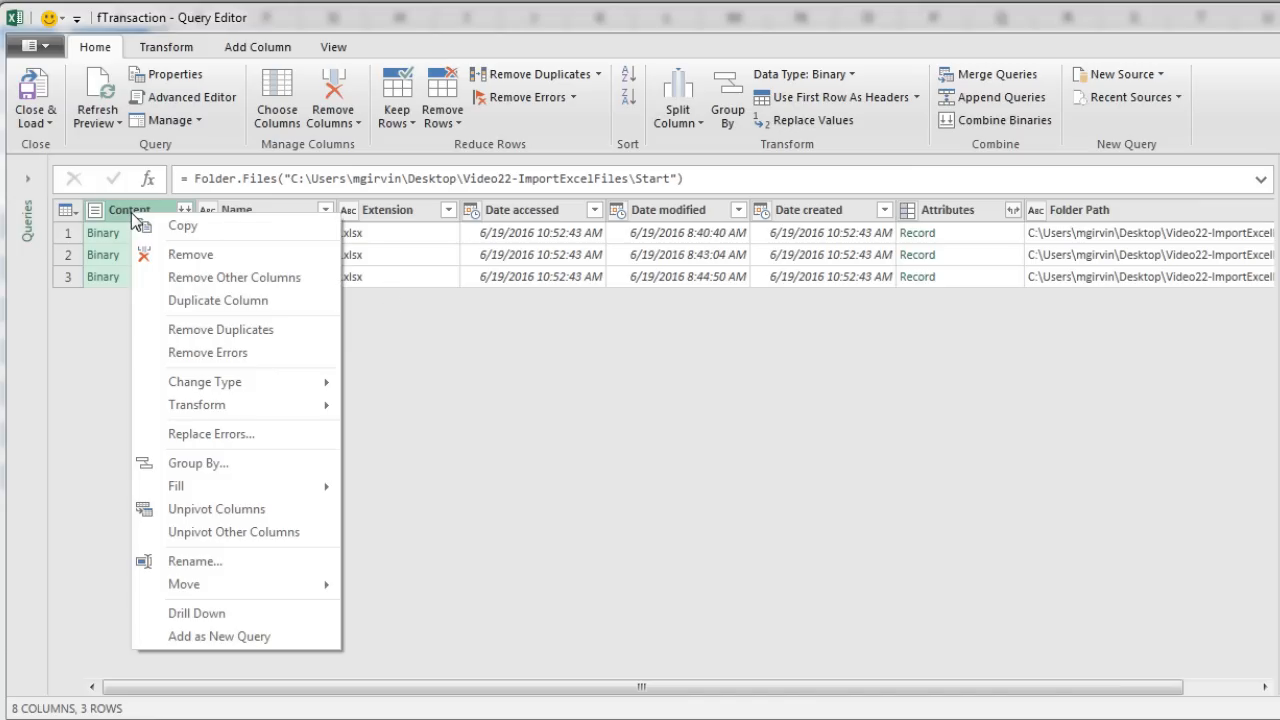
left_click(180, 285)
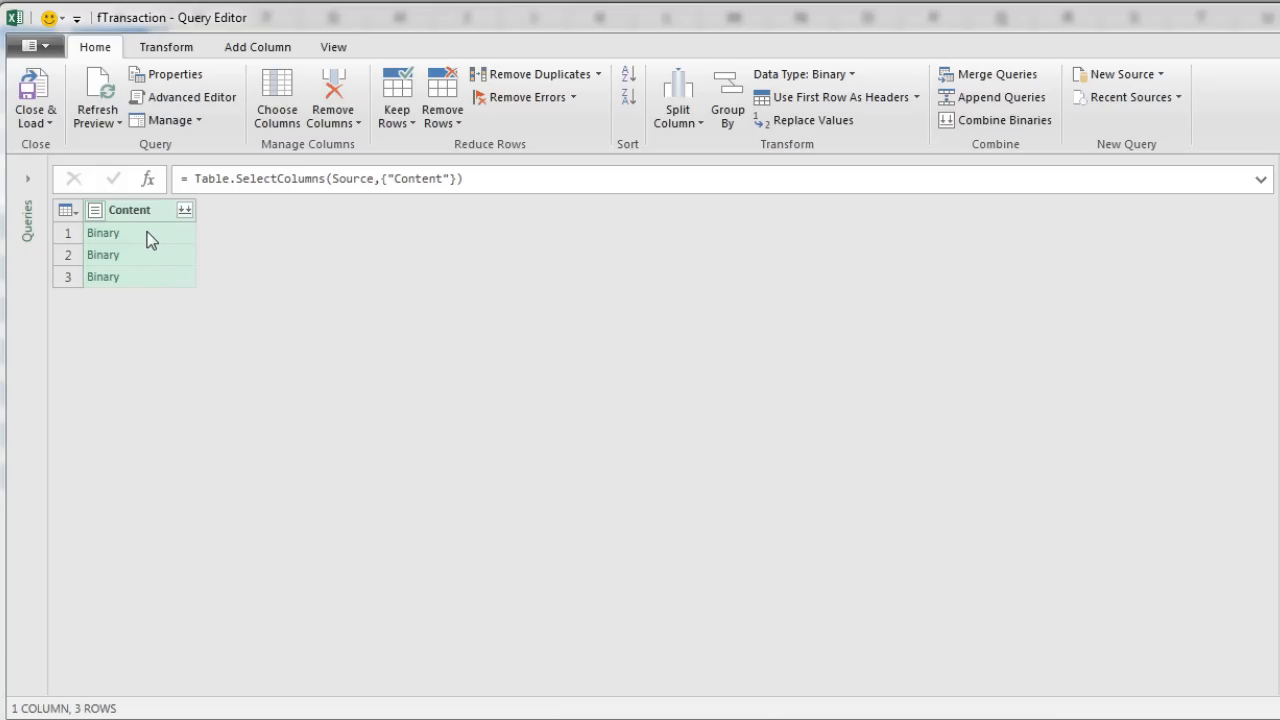
Add a custom column named GetExcelData with the formula =Excel.Workbook([Content],true)
left_click(248, 49)
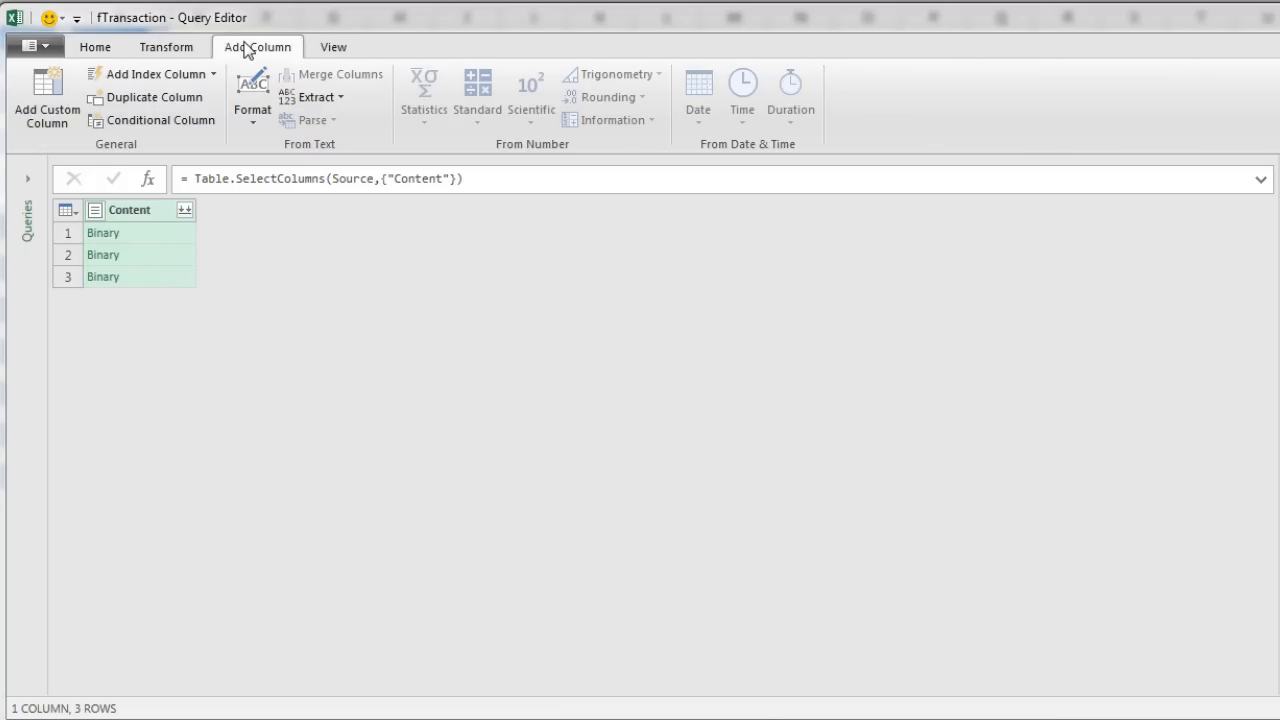
left_click(45, 115)
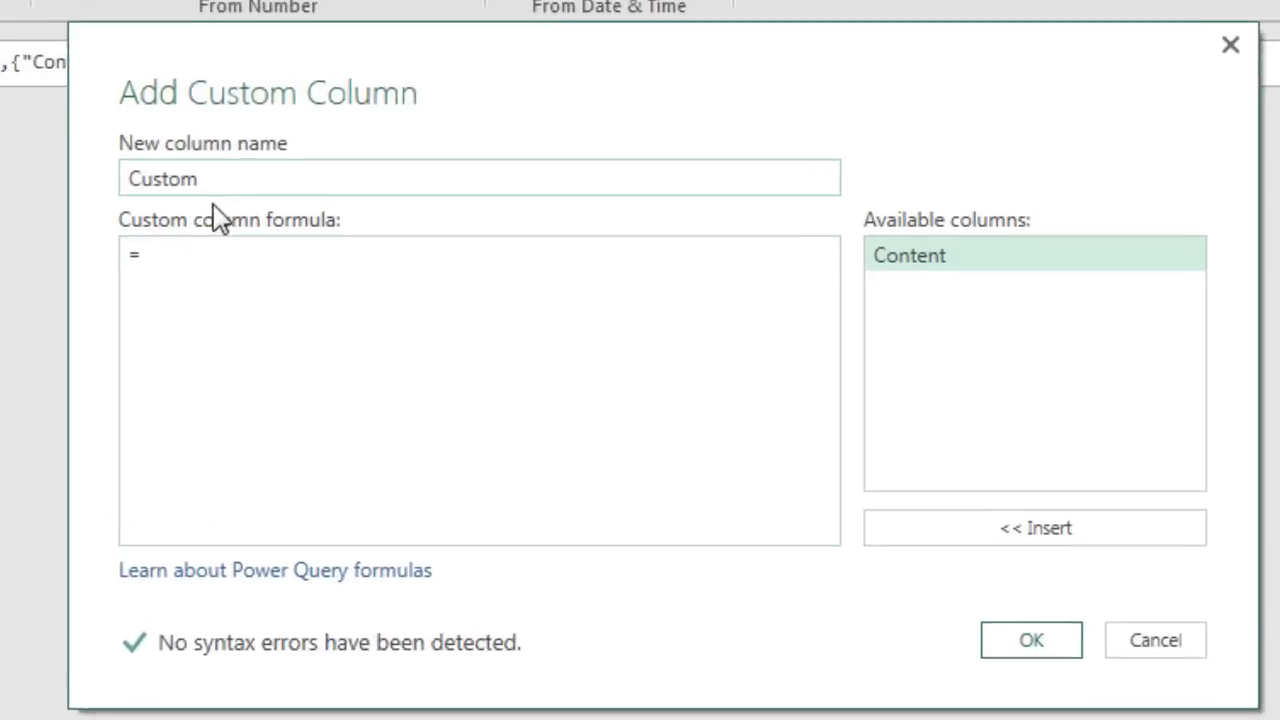
double_click(375, 226)
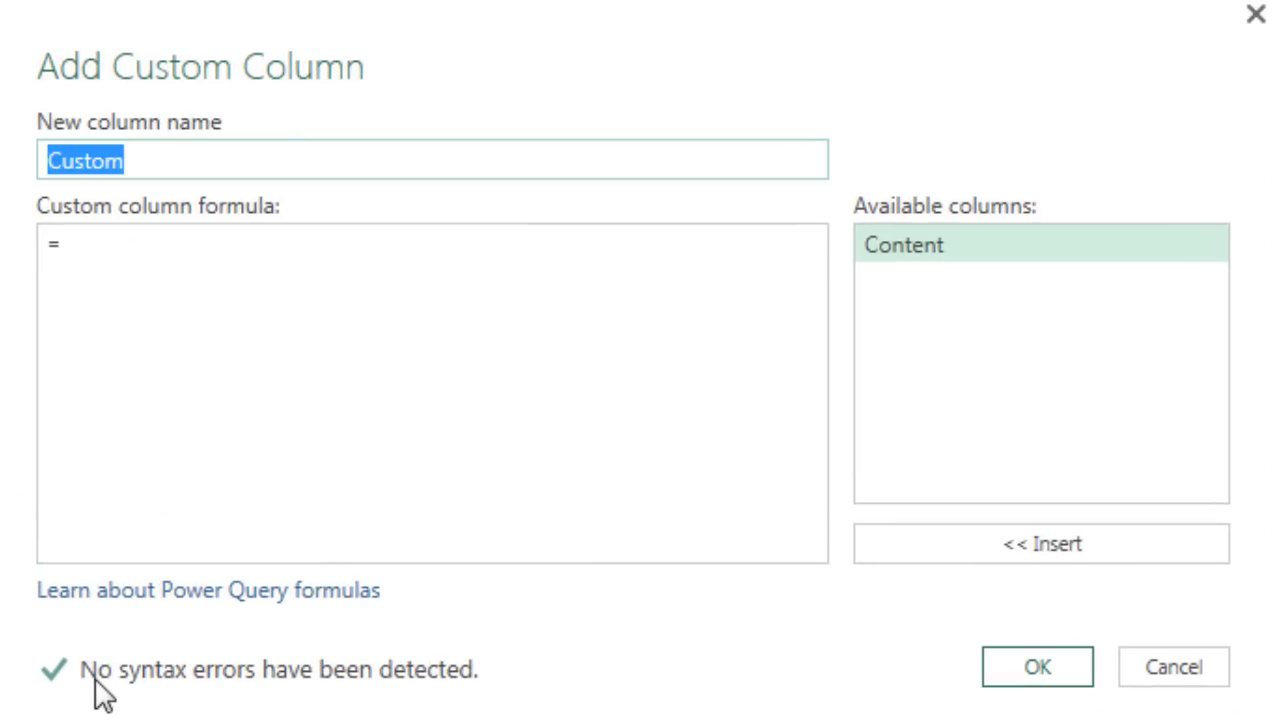
type("GetExce")
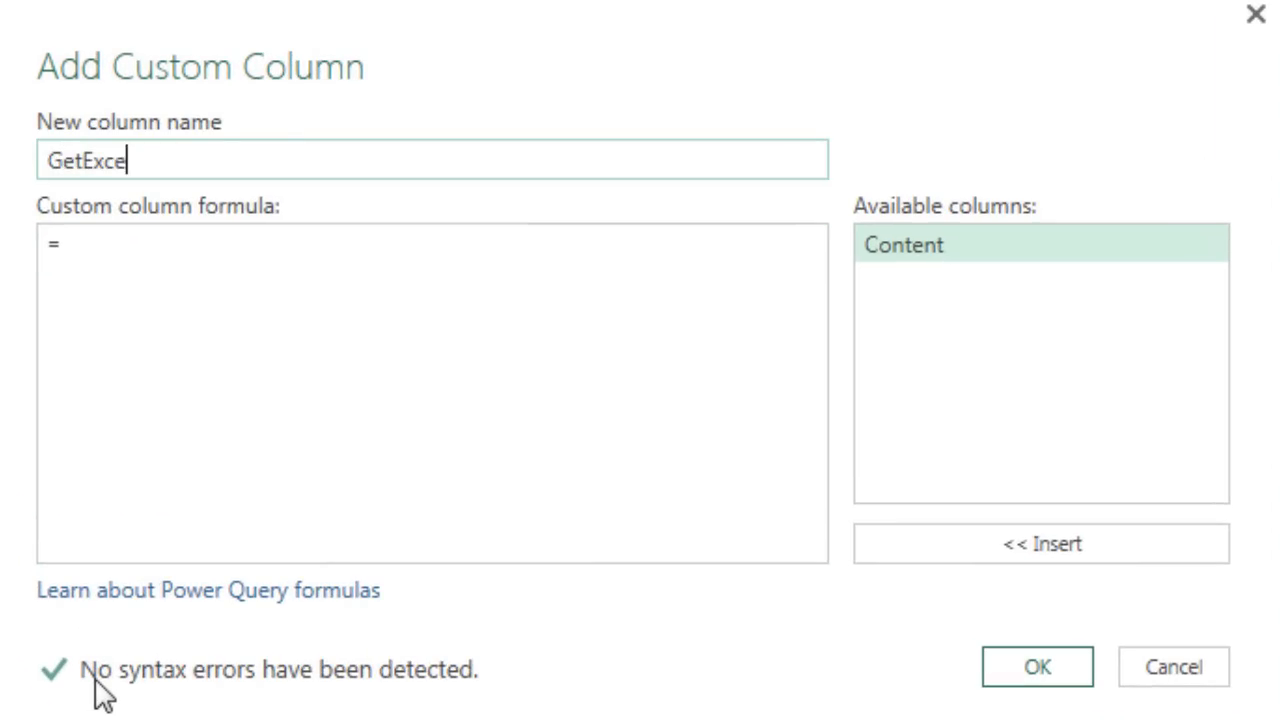
type("lData")
key("Tab")
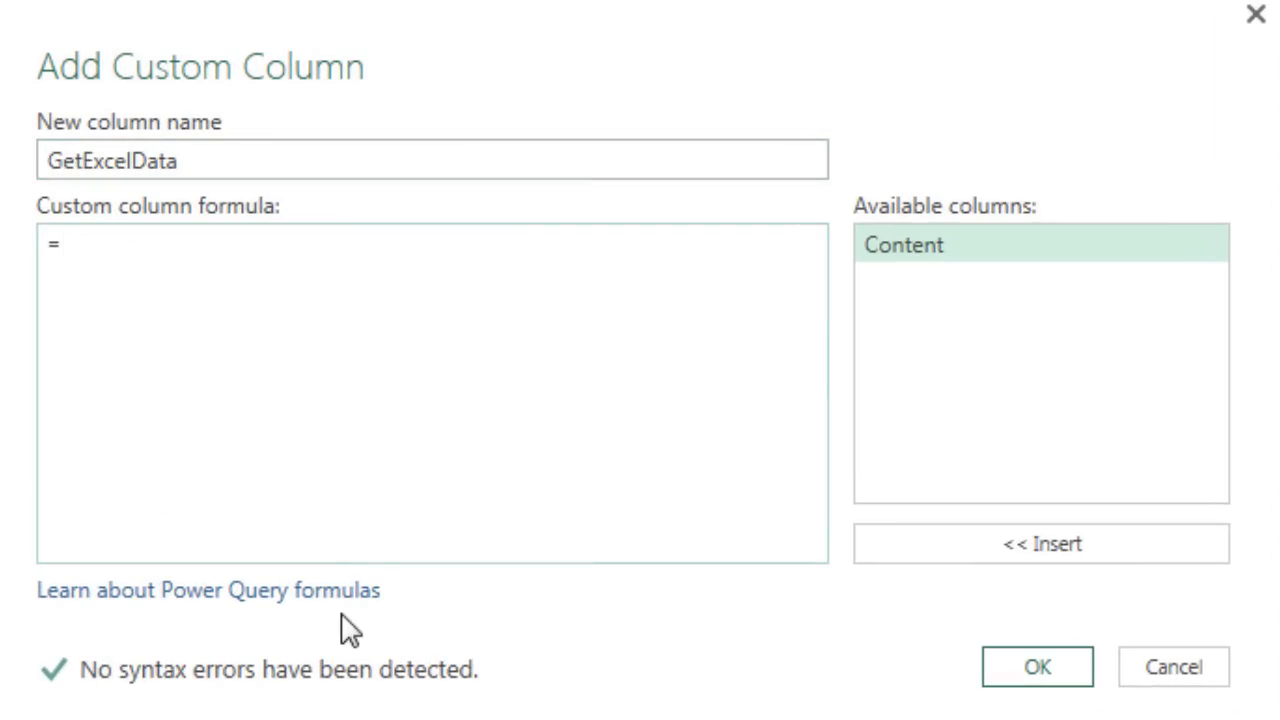
type("Excel.Workbook(")
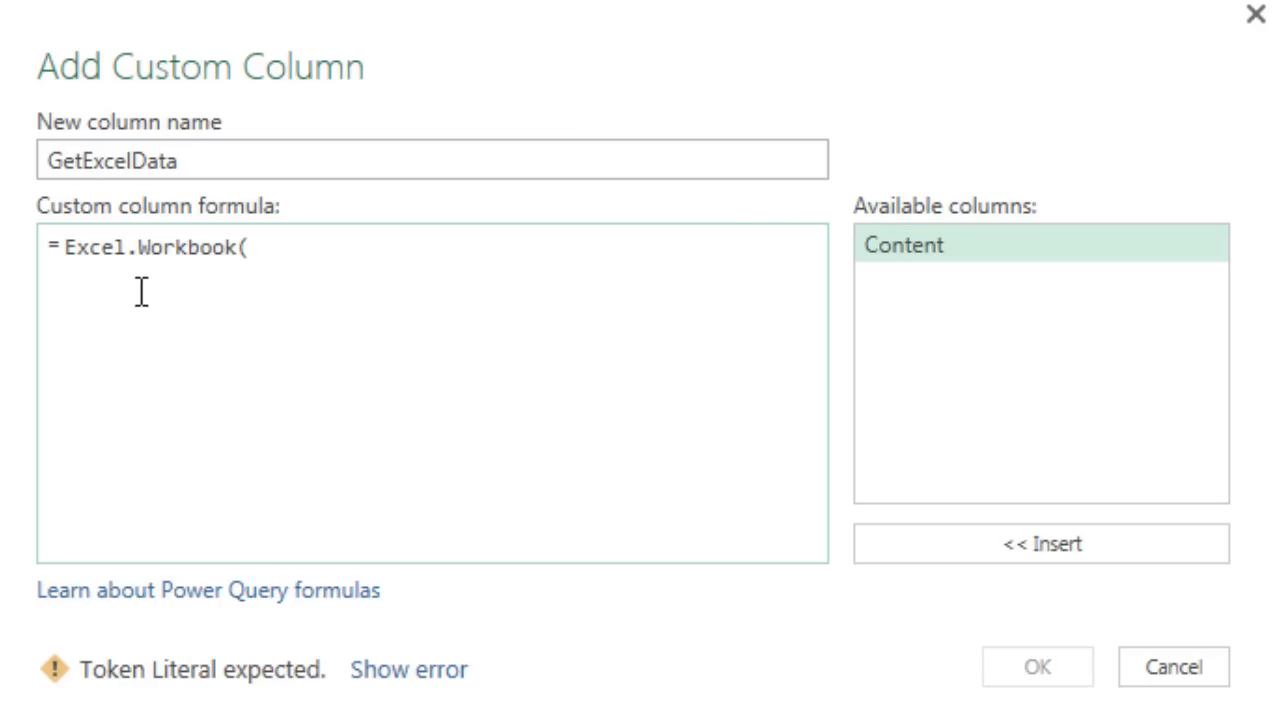
left_click(894, 242)
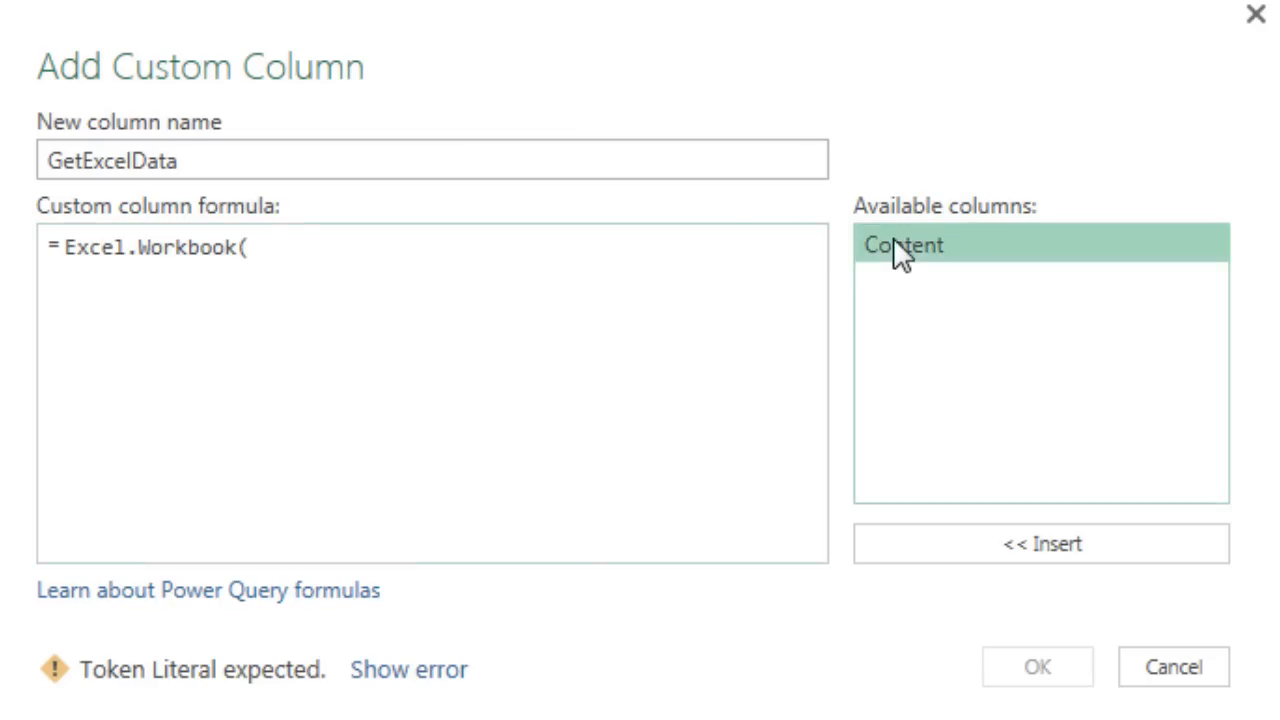
double_click(893, 242)
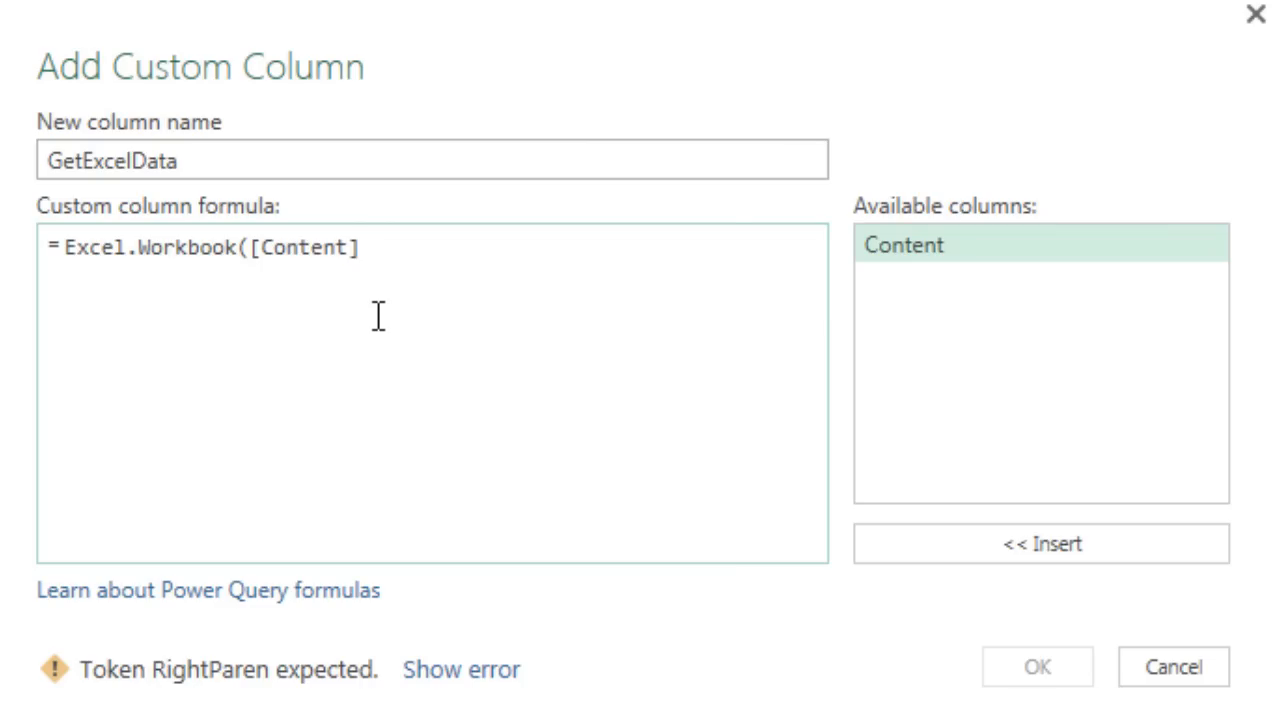
type(",")
type("true)")
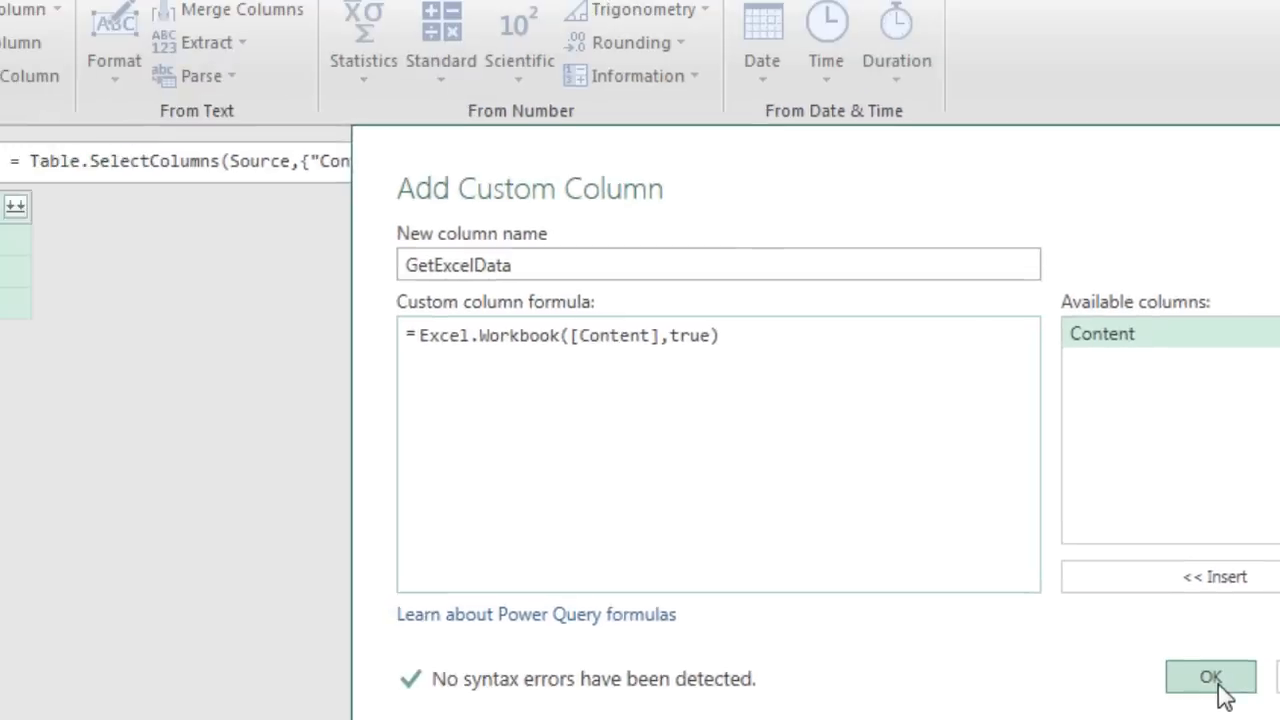
left_click(1030, 667)
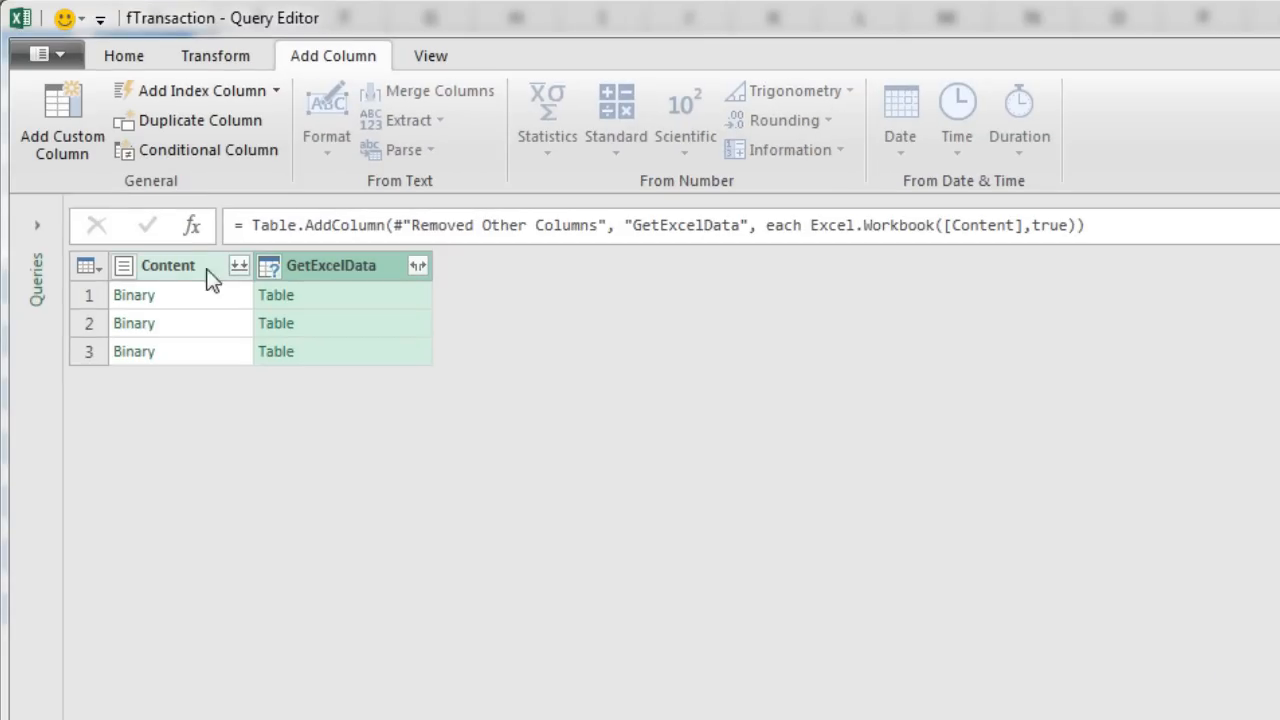
Remove the Content column and expand GetExcelData into all its columns without the original column name as prefix
right_click(158, 271)
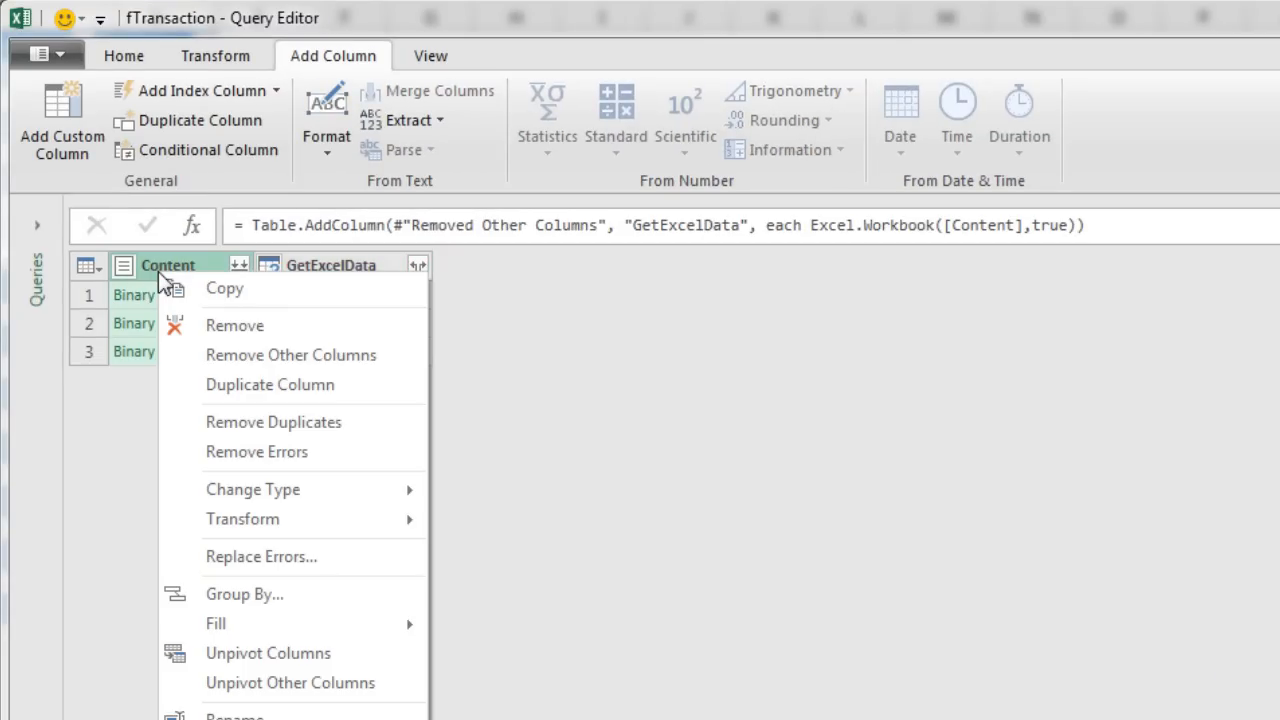
left_click(234, 330)
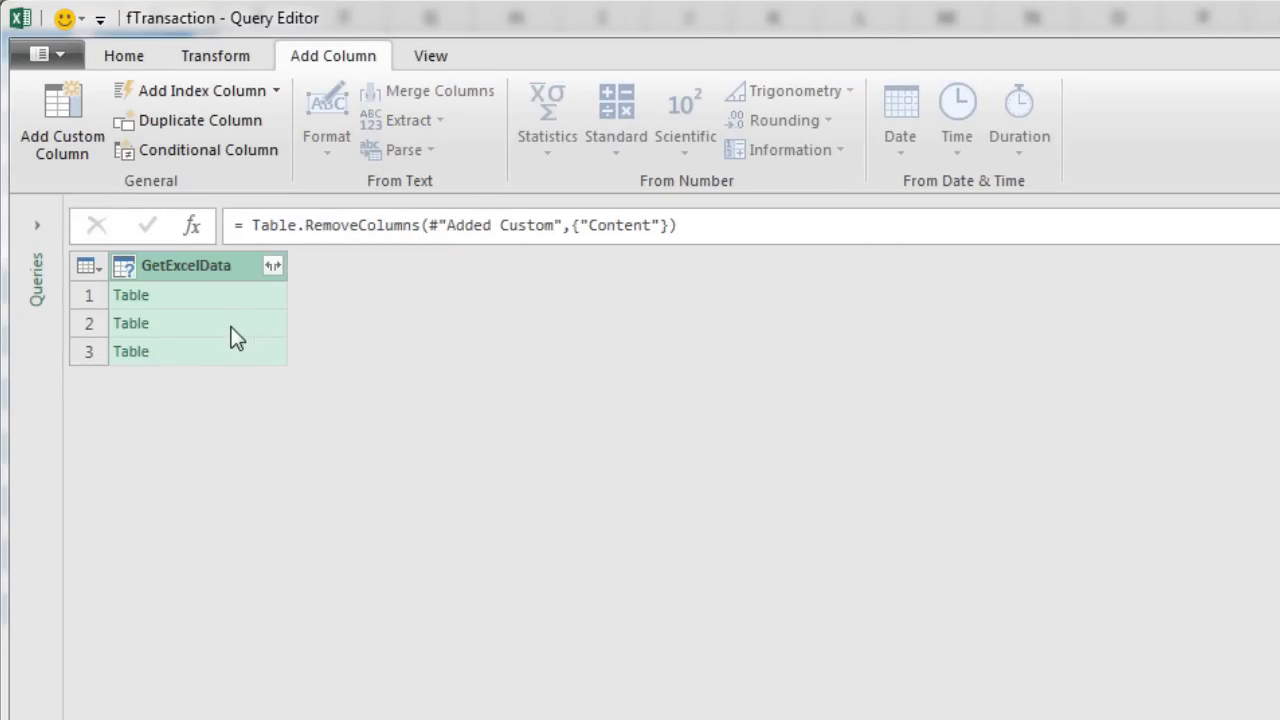
left_click(273, 268)
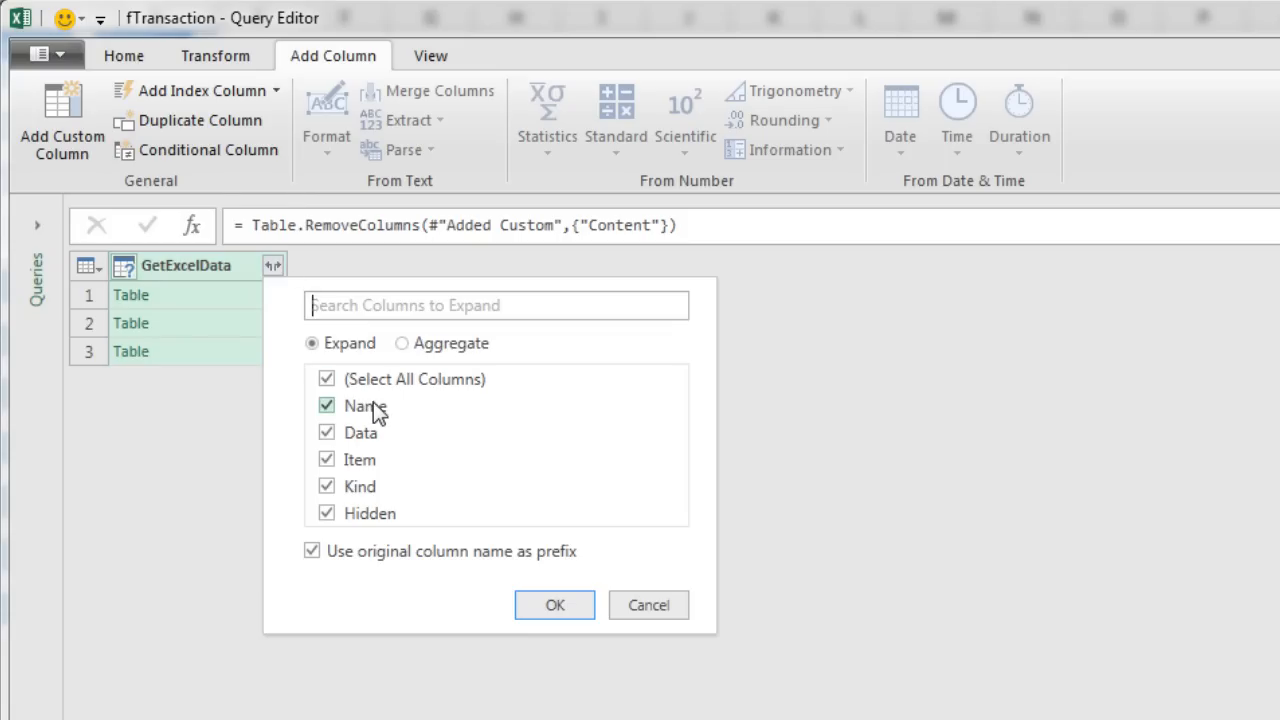
left_click(312, 552)
left_click(553, 606)
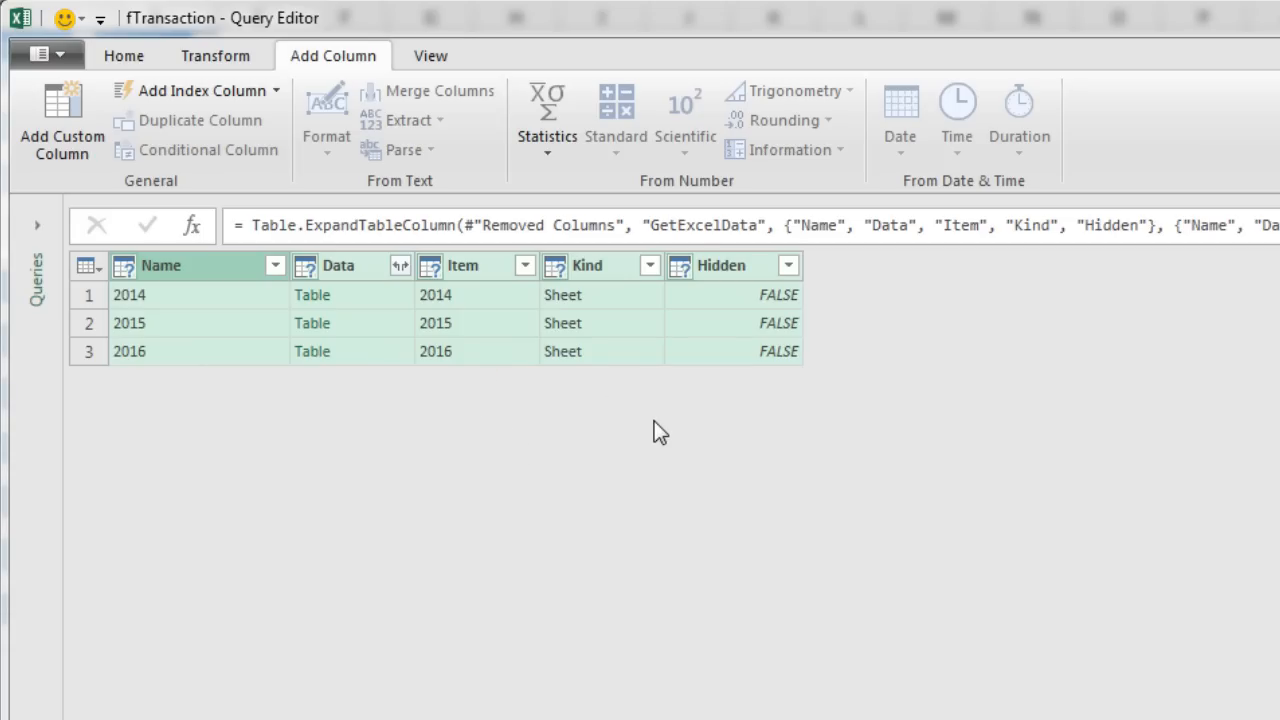
Remove all columns other than Data and expand Data into all its columns without a name prefix
left_click(341, 266)
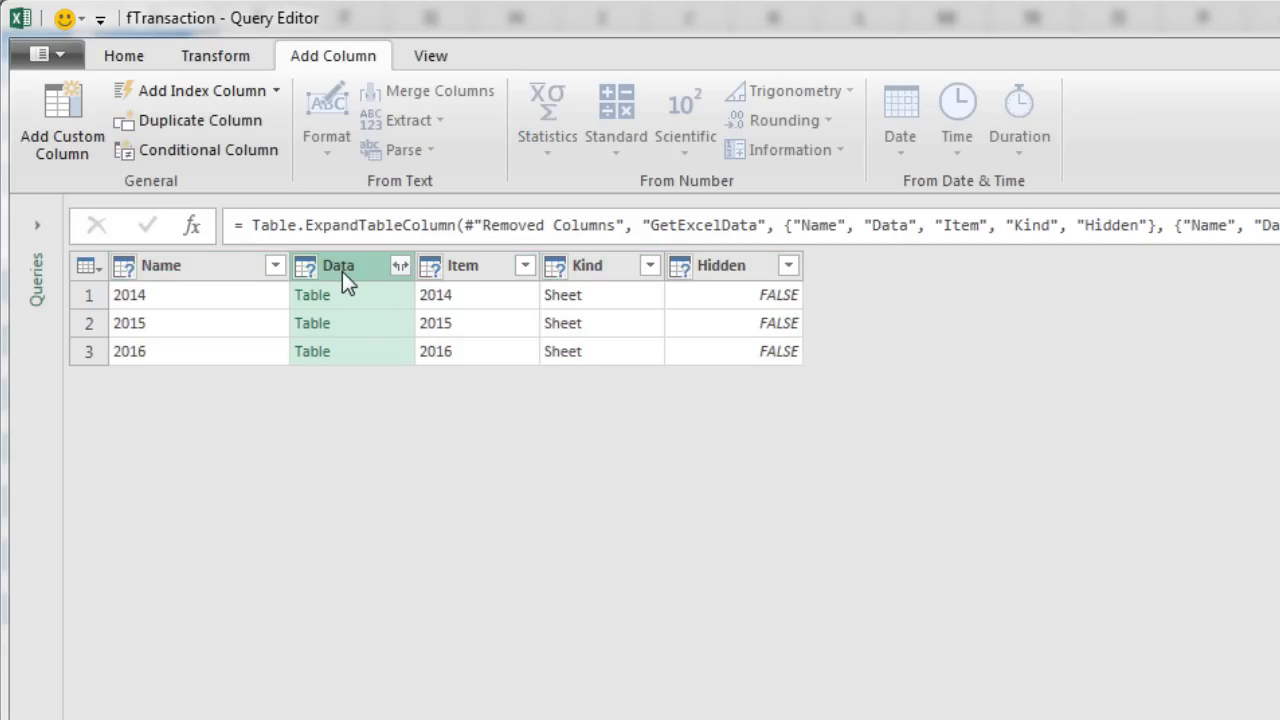
right_click(342, 271)
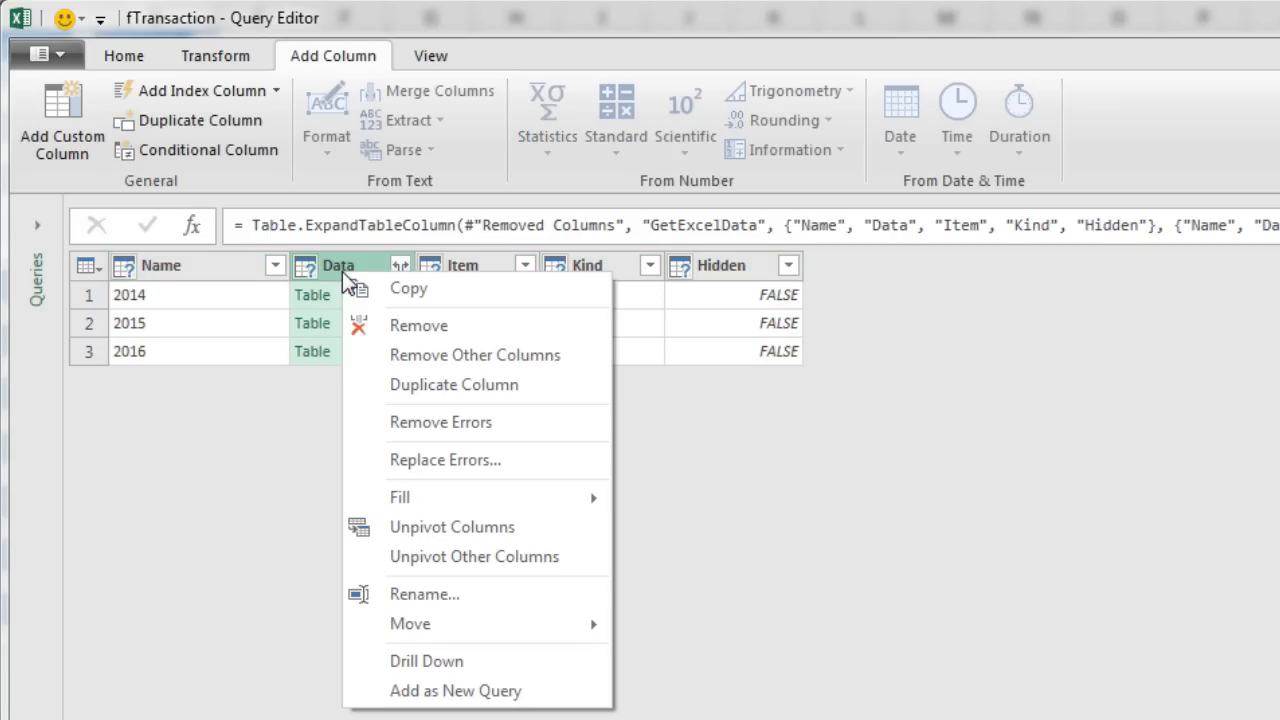
left_click(391, 358)
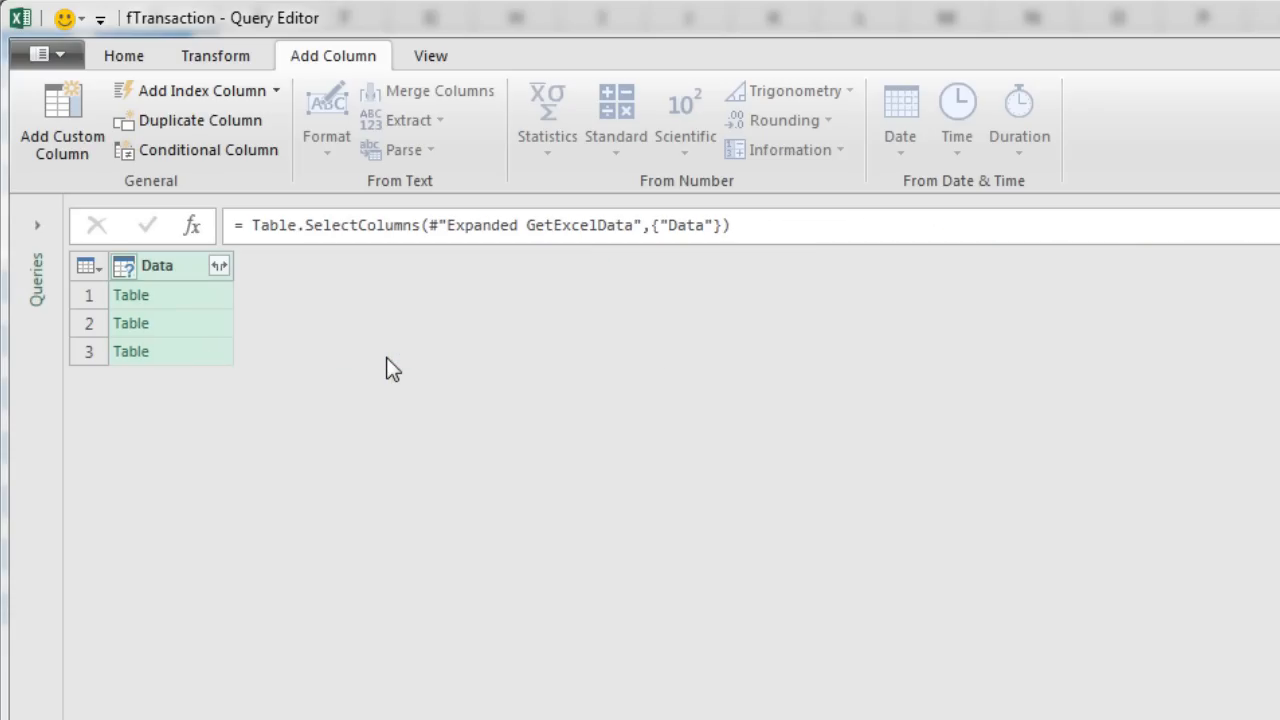
left_click(219, 266)
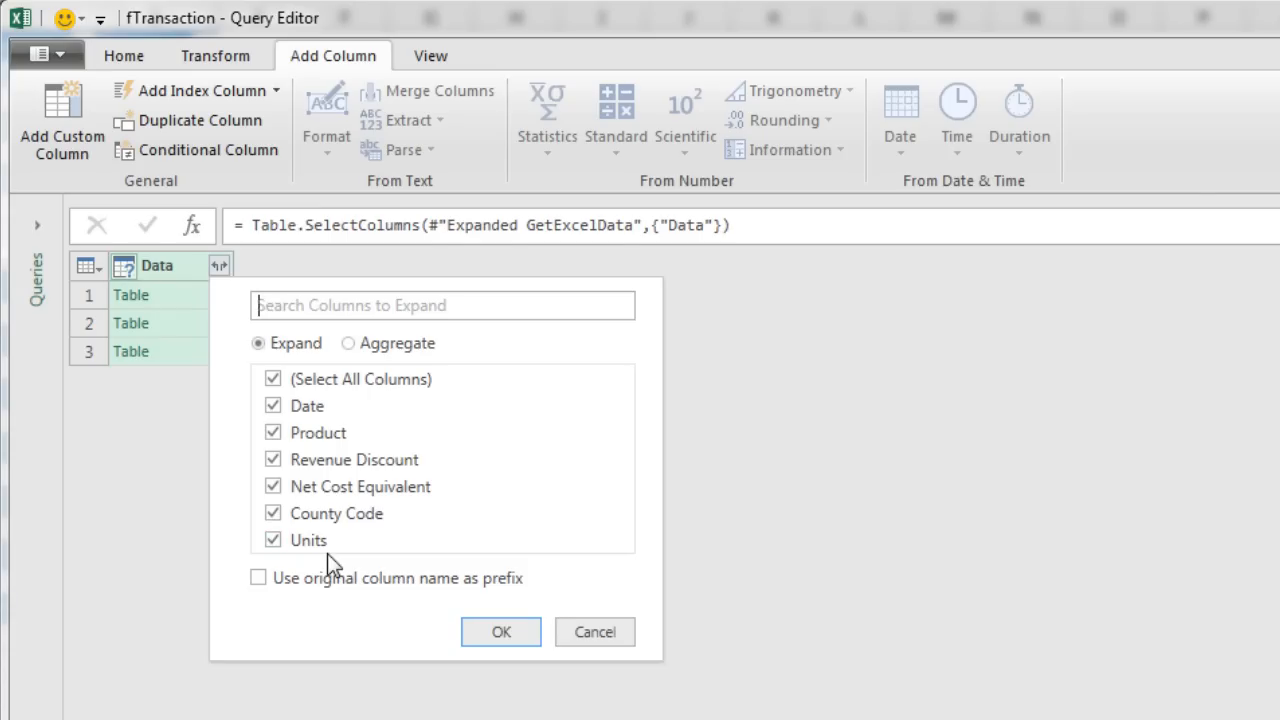
left_click(503, 631)
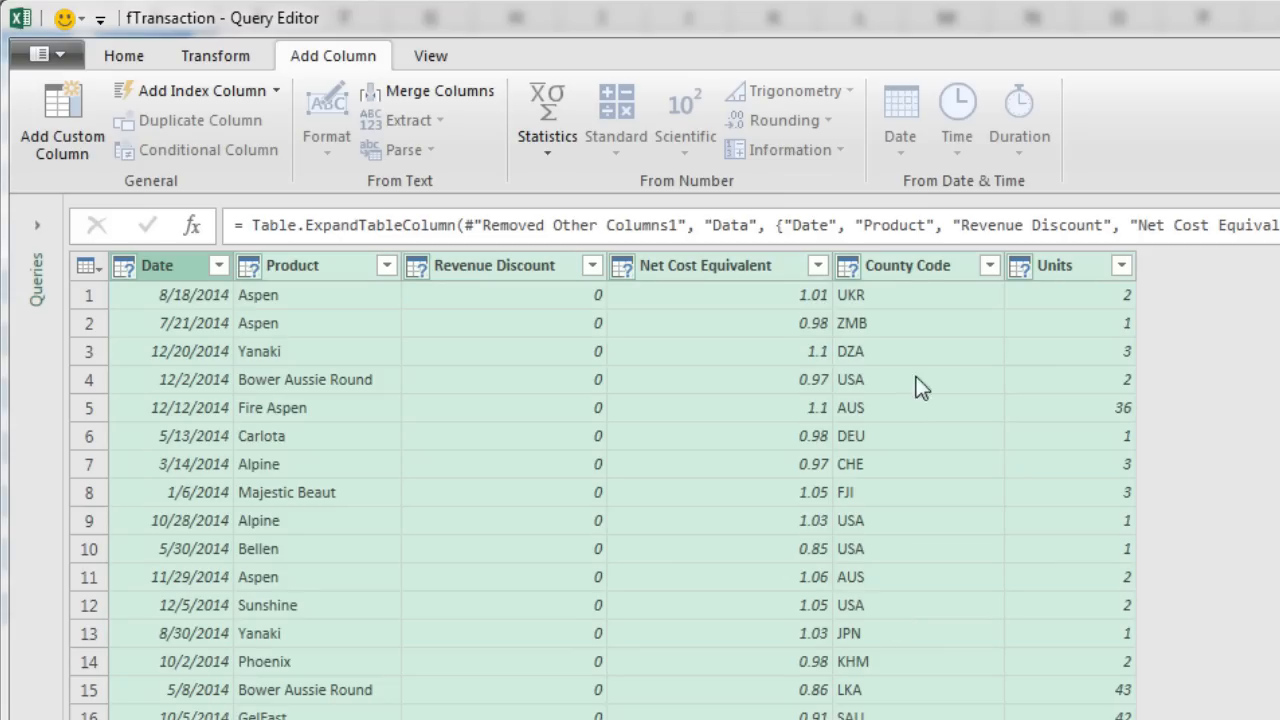
Load the complete list of County Code filter values, look through it and apply the filter with all codes selected
left_click(989, 266)
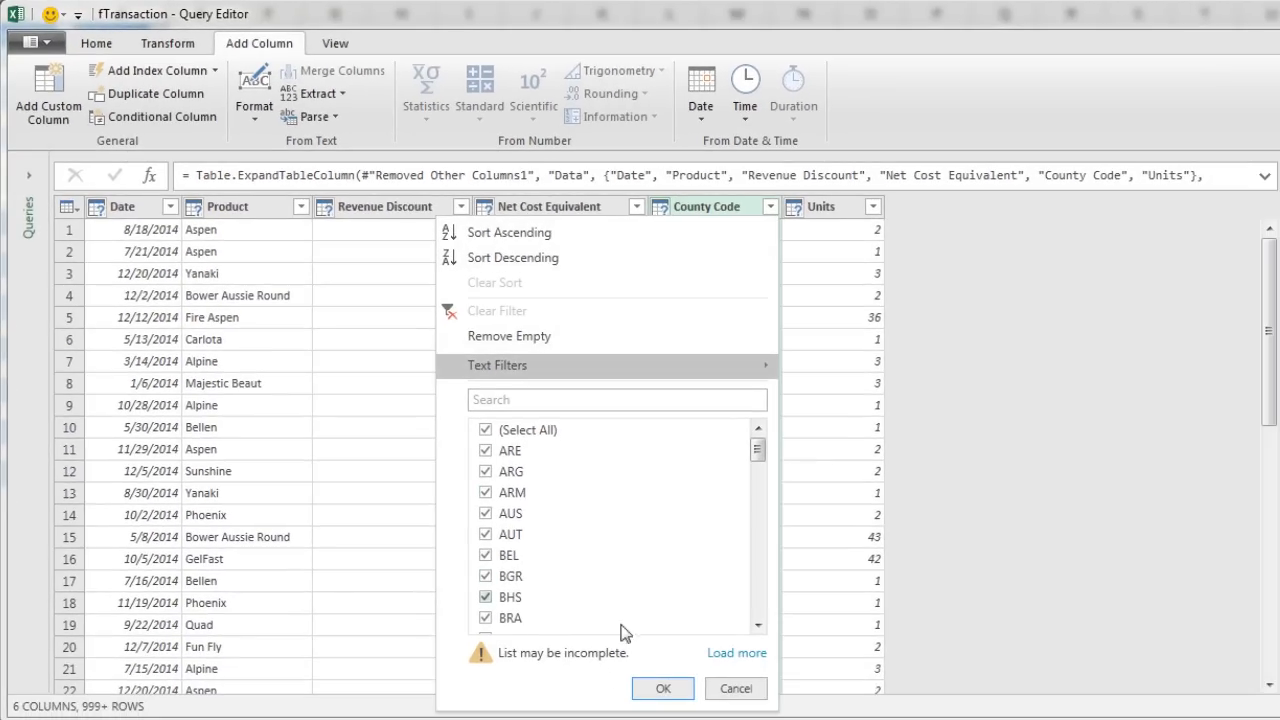
left_click(736, 654)
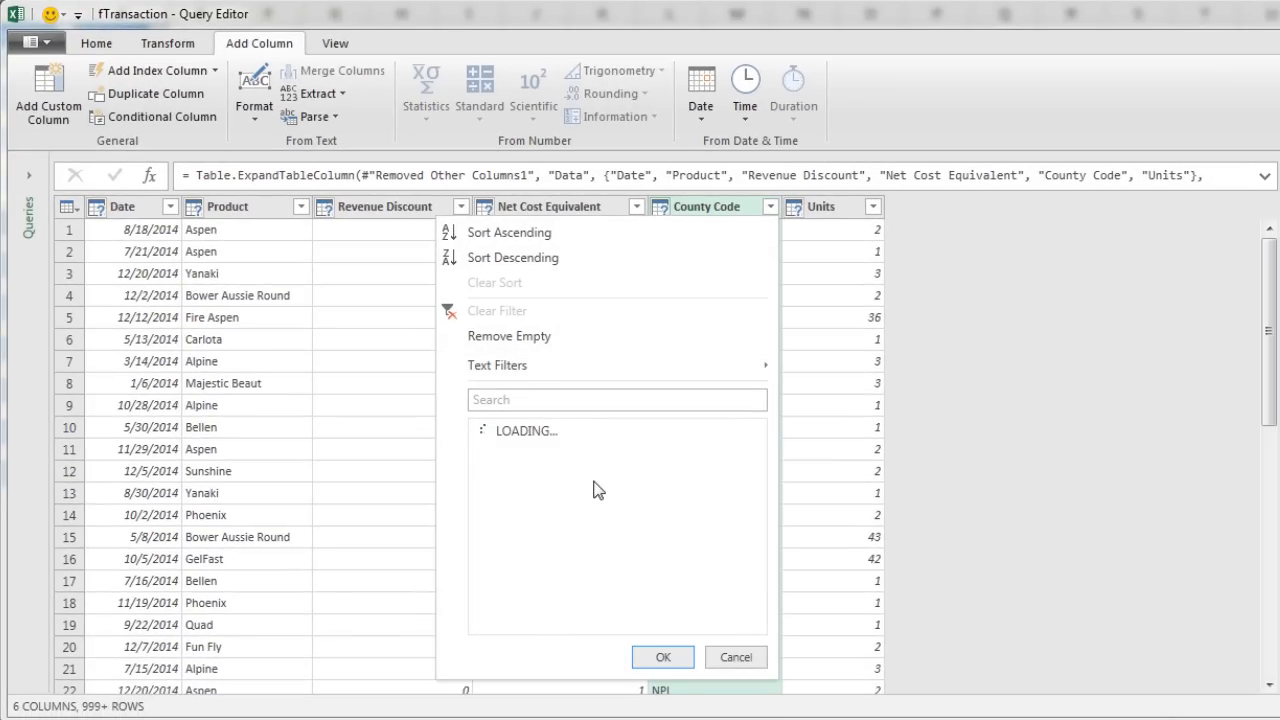
left_click_drag(763, 455, 760, 496)
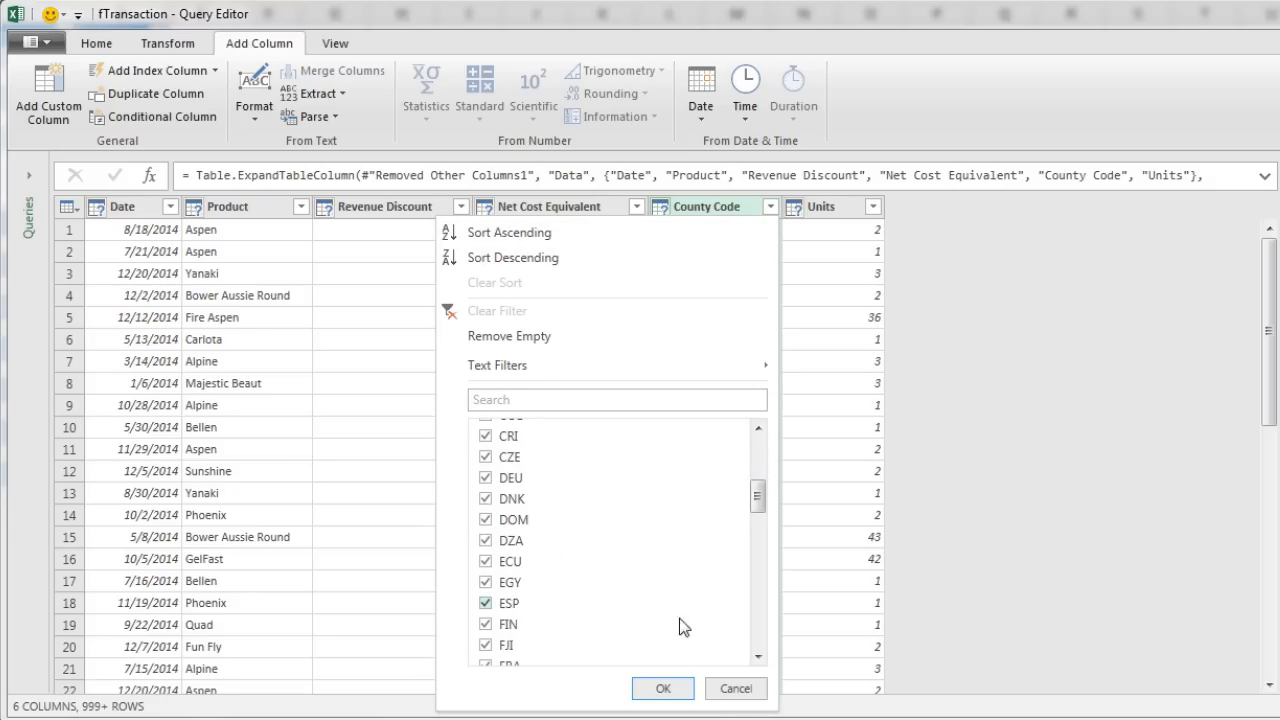
left_click(682, 689)
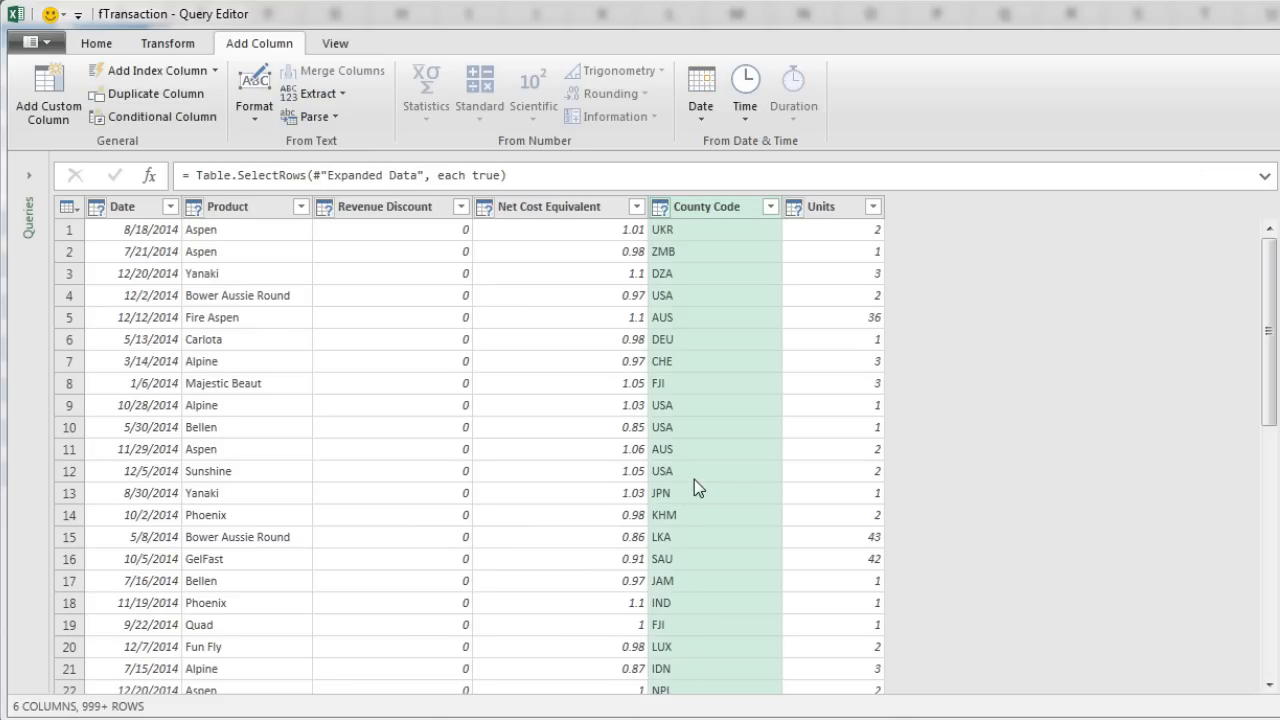
Set the data type of the Date column to Date
left_click(120, 210)
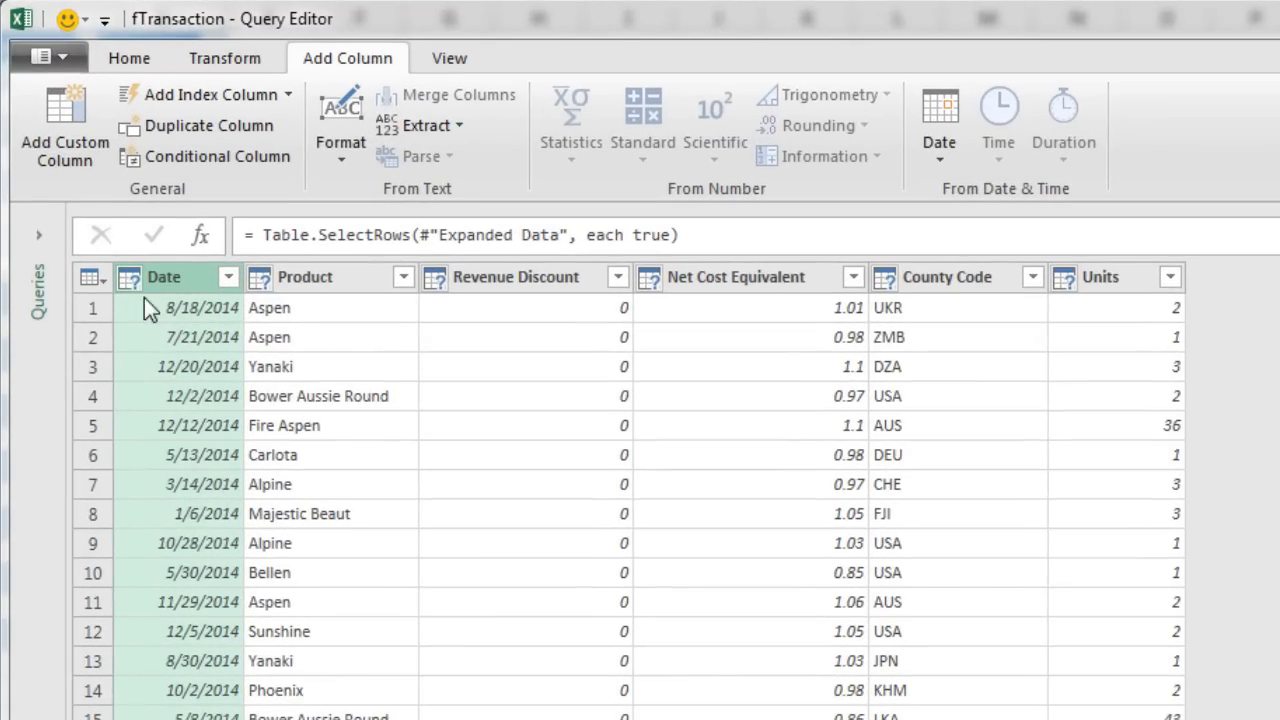
left_click(135, 58)
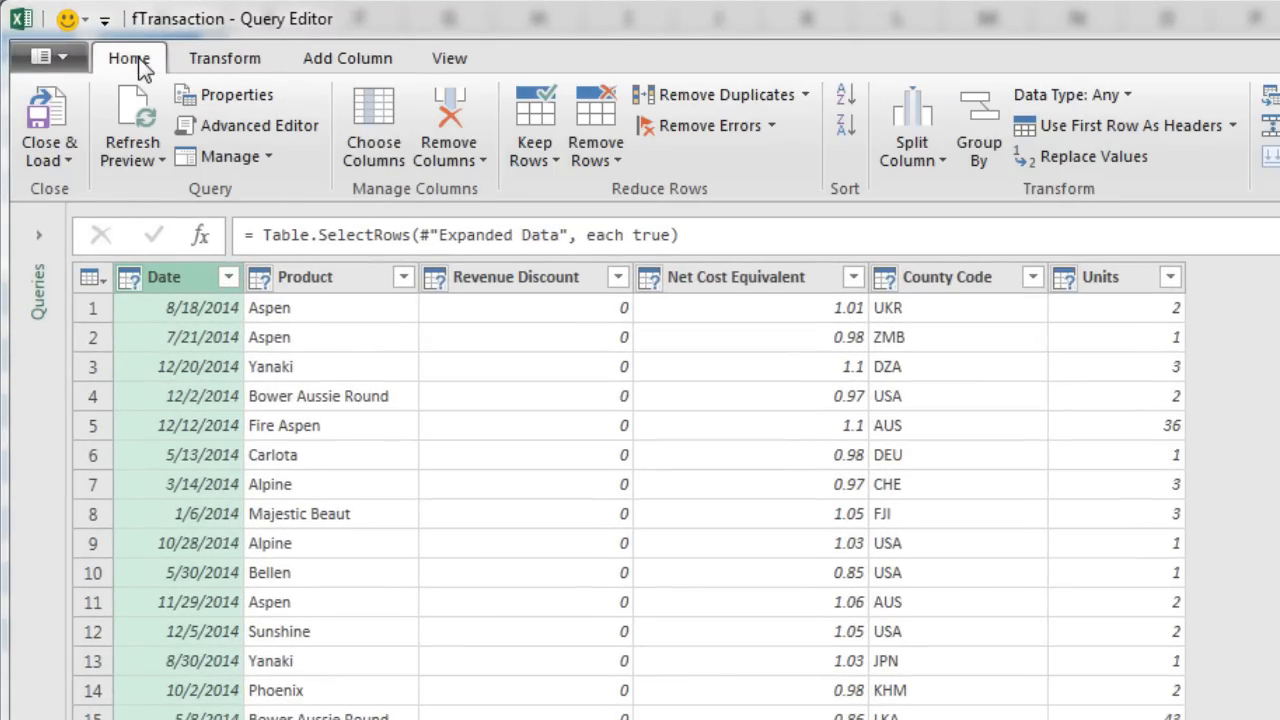
left_click(1127, 94)
left_click(1129, 93)
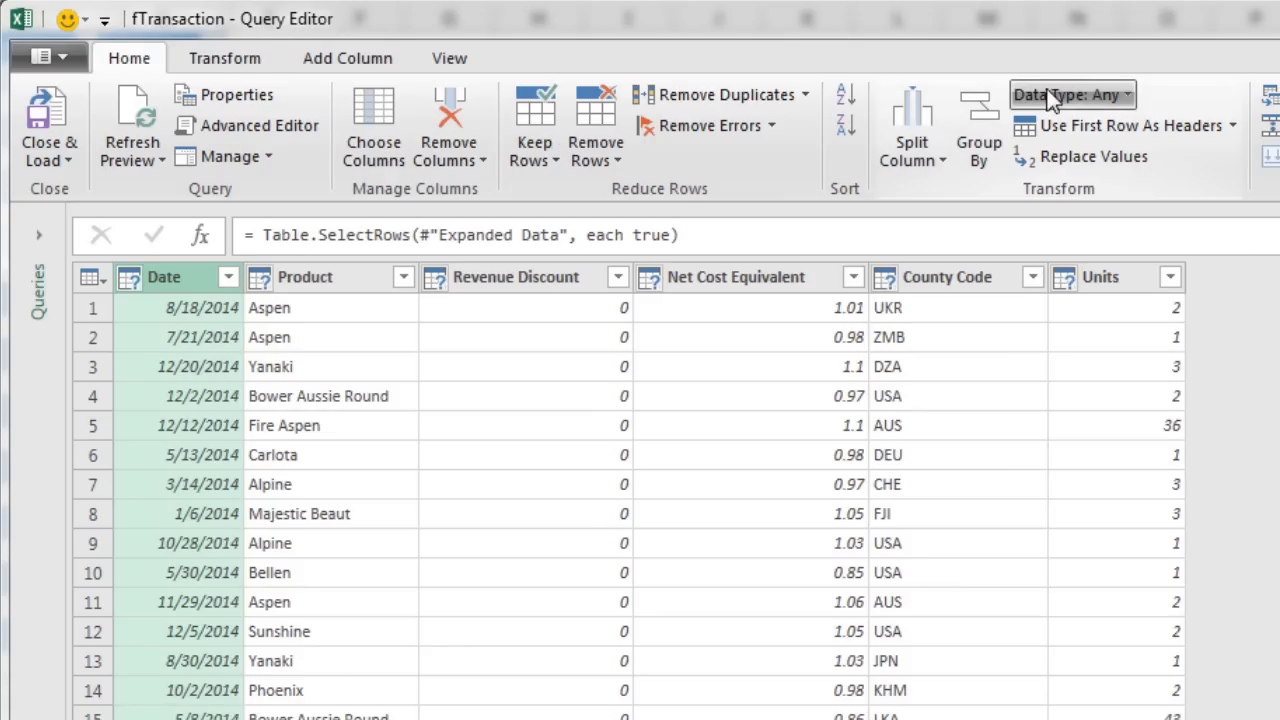
left_click(1128, 94)
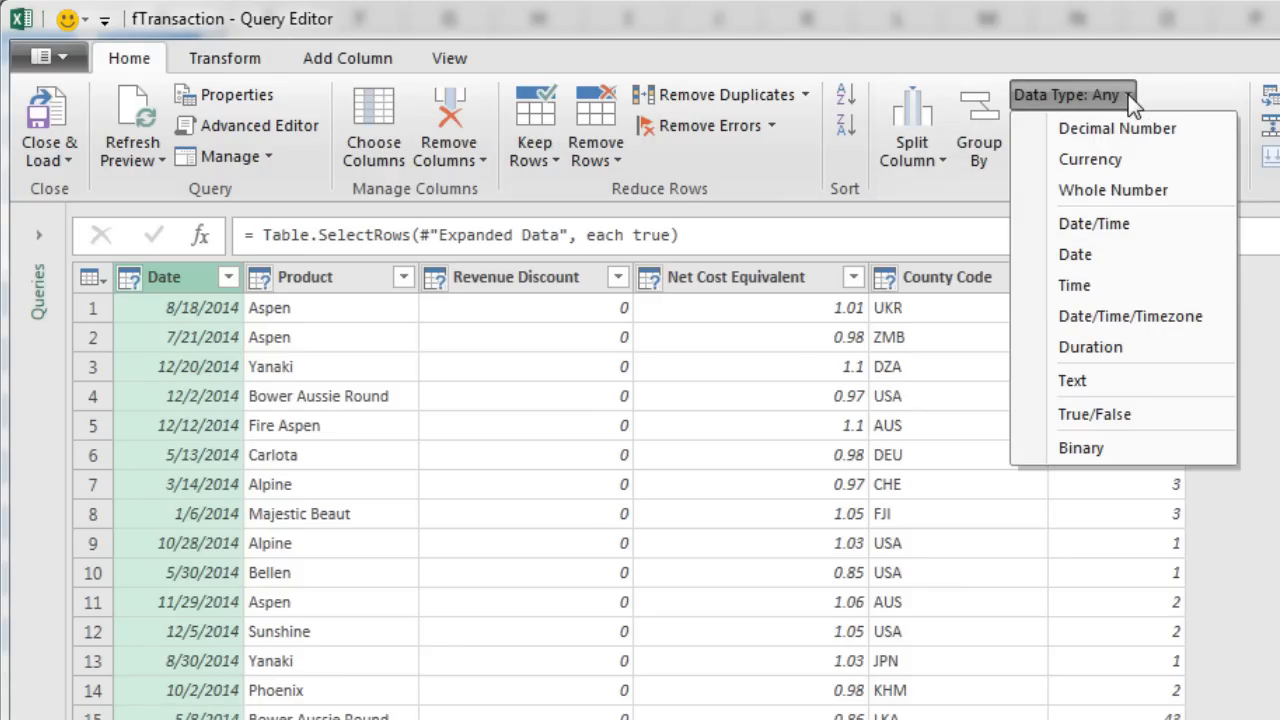
left_click(1066, 258)
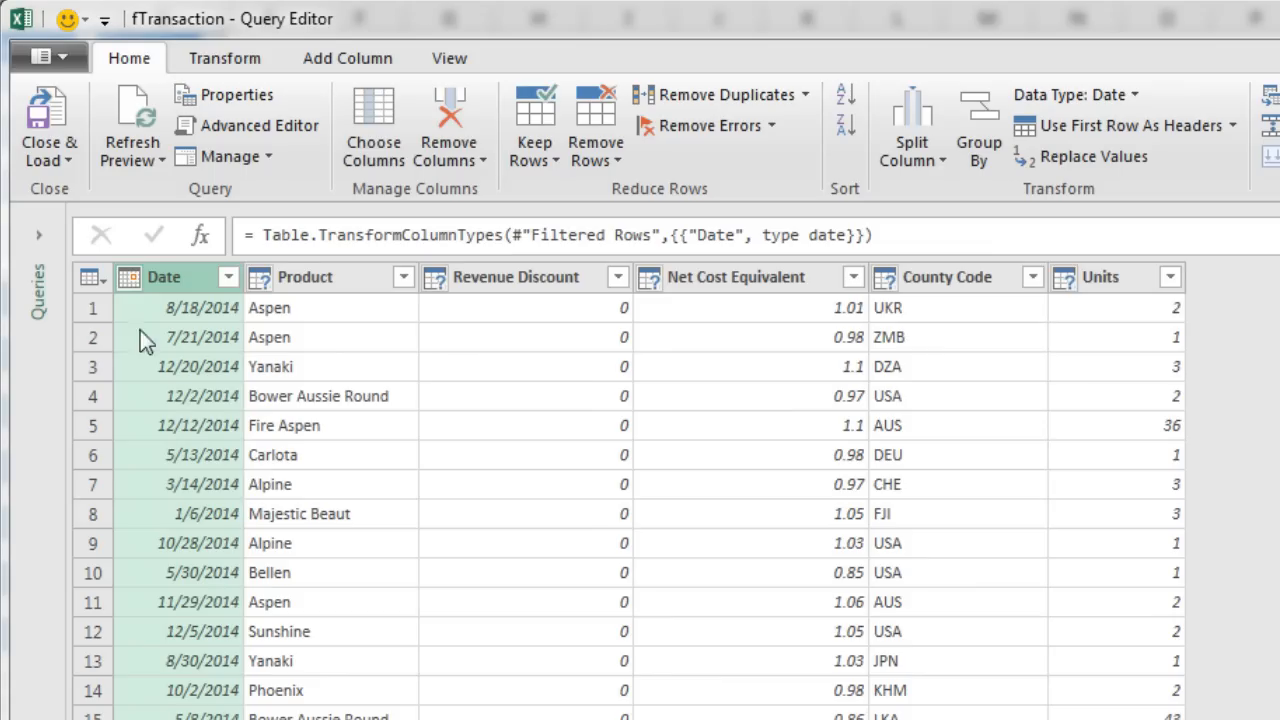
Set the data type of the Product column to Text
left_click(360, 280)
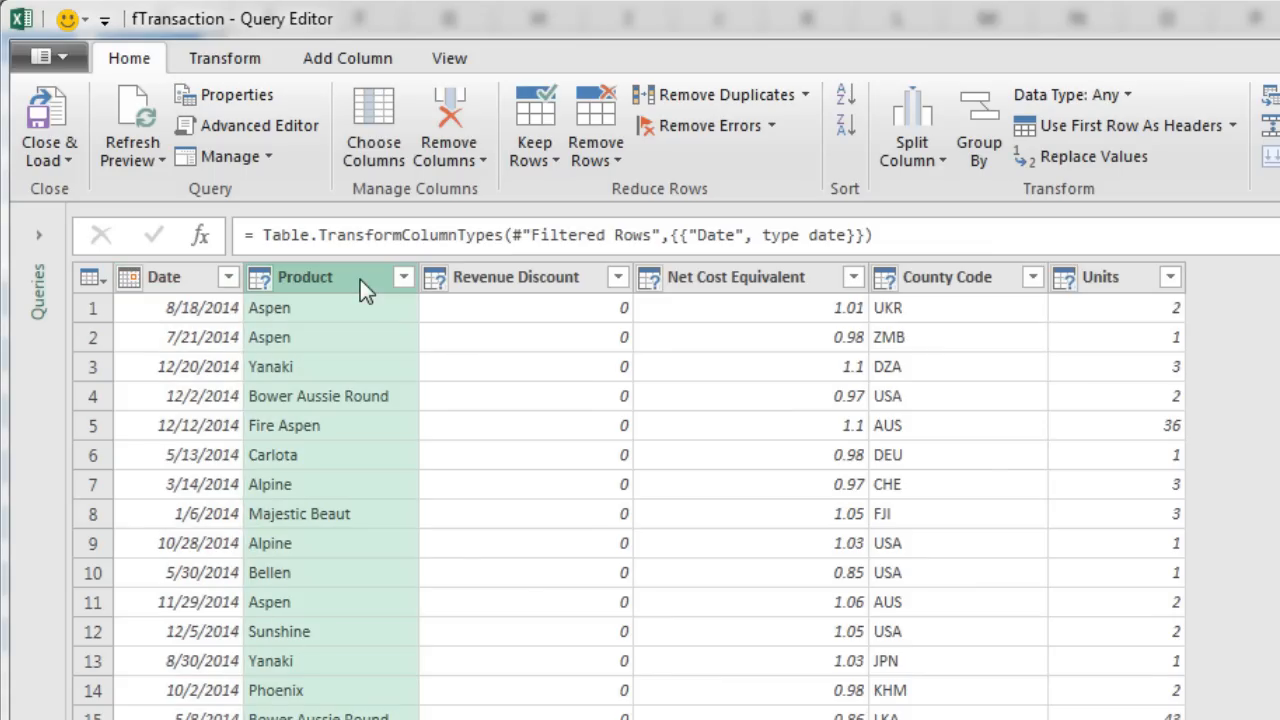
left_click(1130, 92)
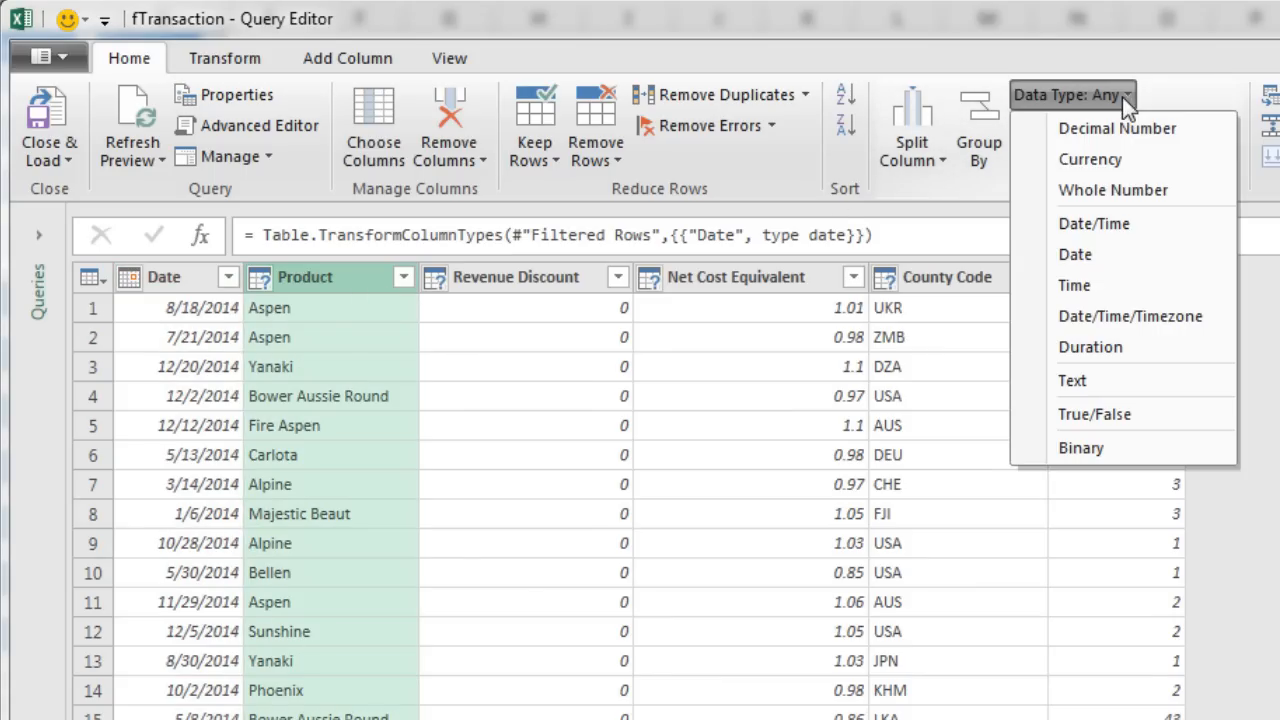
left_click(1072, 380)
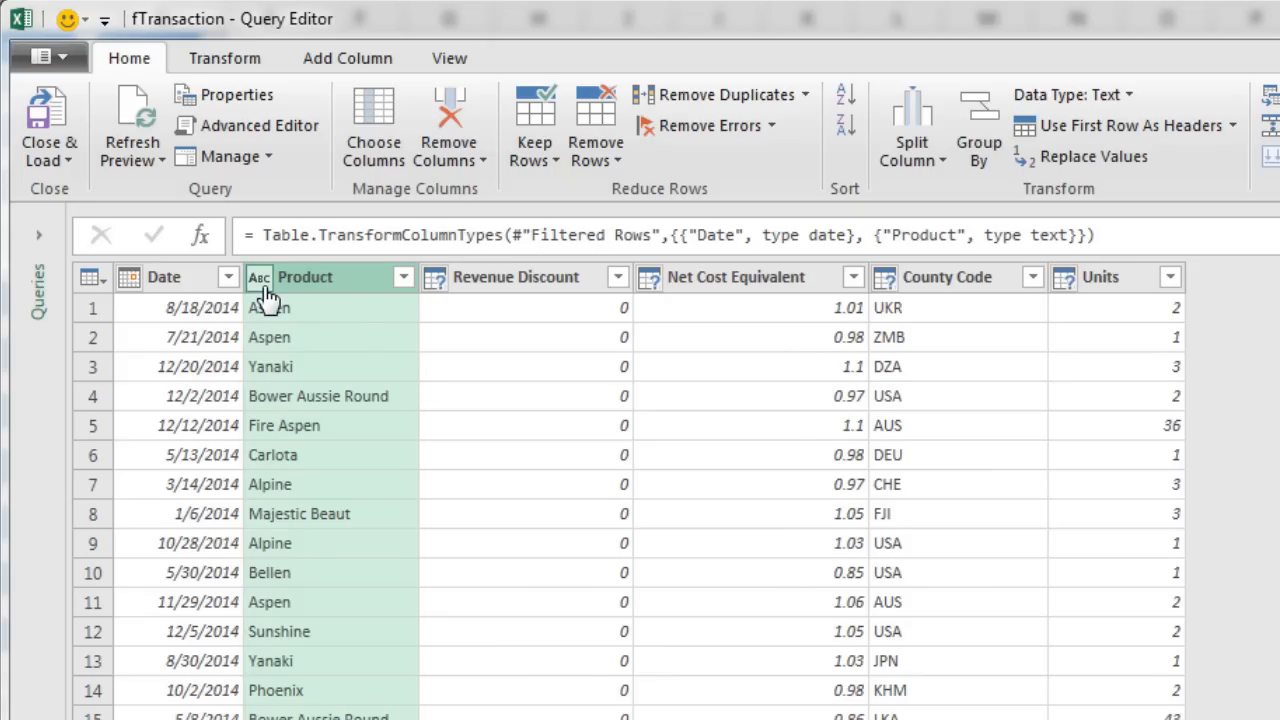
Set the data type of the Revenue Discount and Net Cost Equivalent columns to Decimal Number
left_click(533, 280)
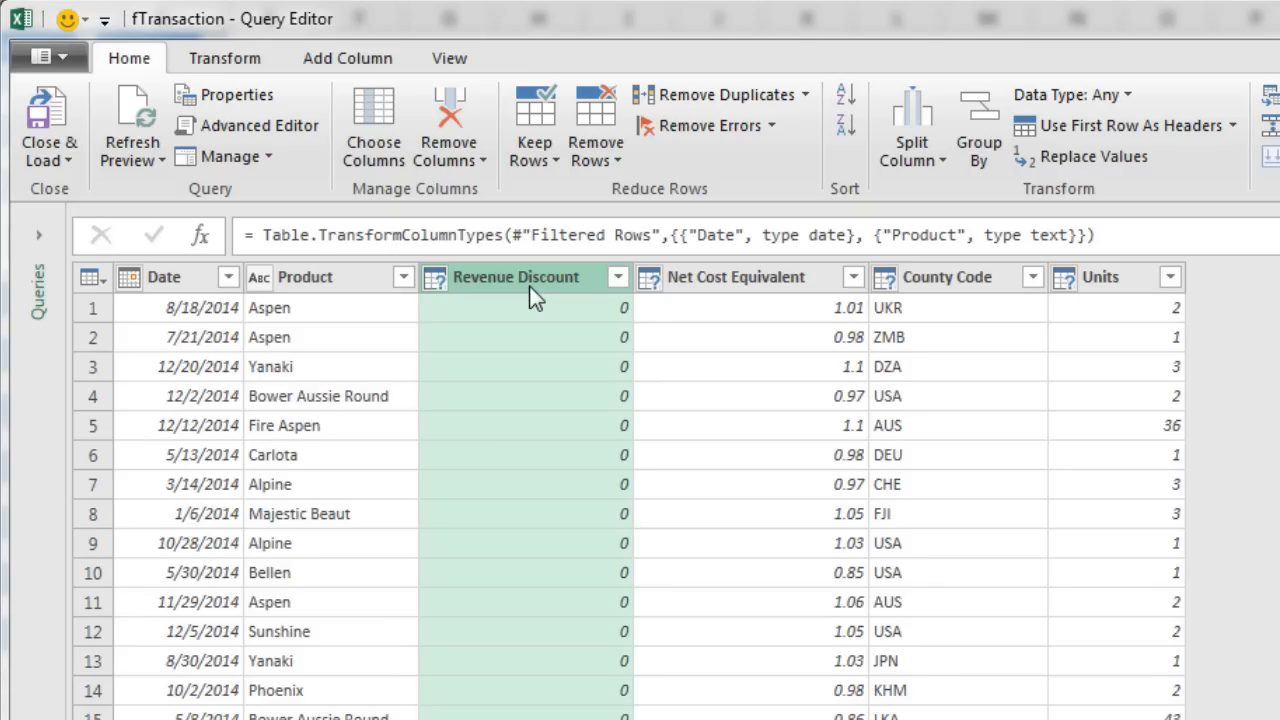
left_click(1130, 95)
left_click(1138, 135)
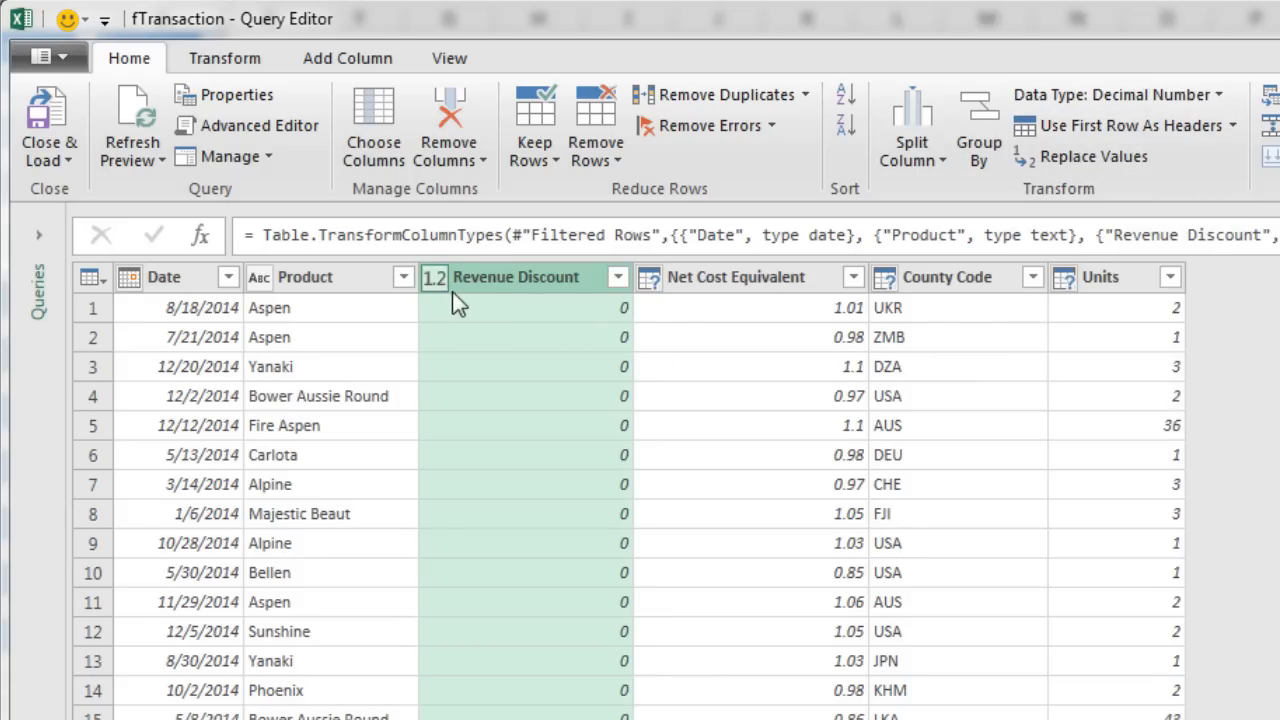
left_click(747, 287)
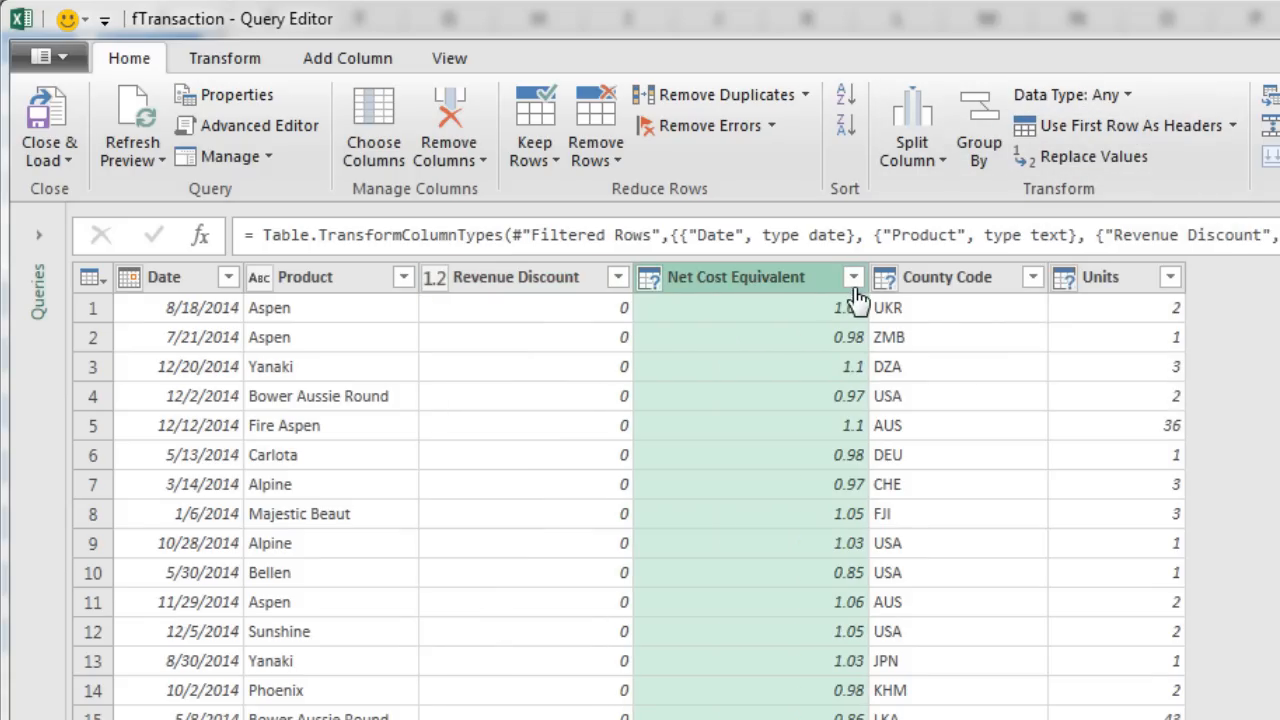
left_click(1127, 94)
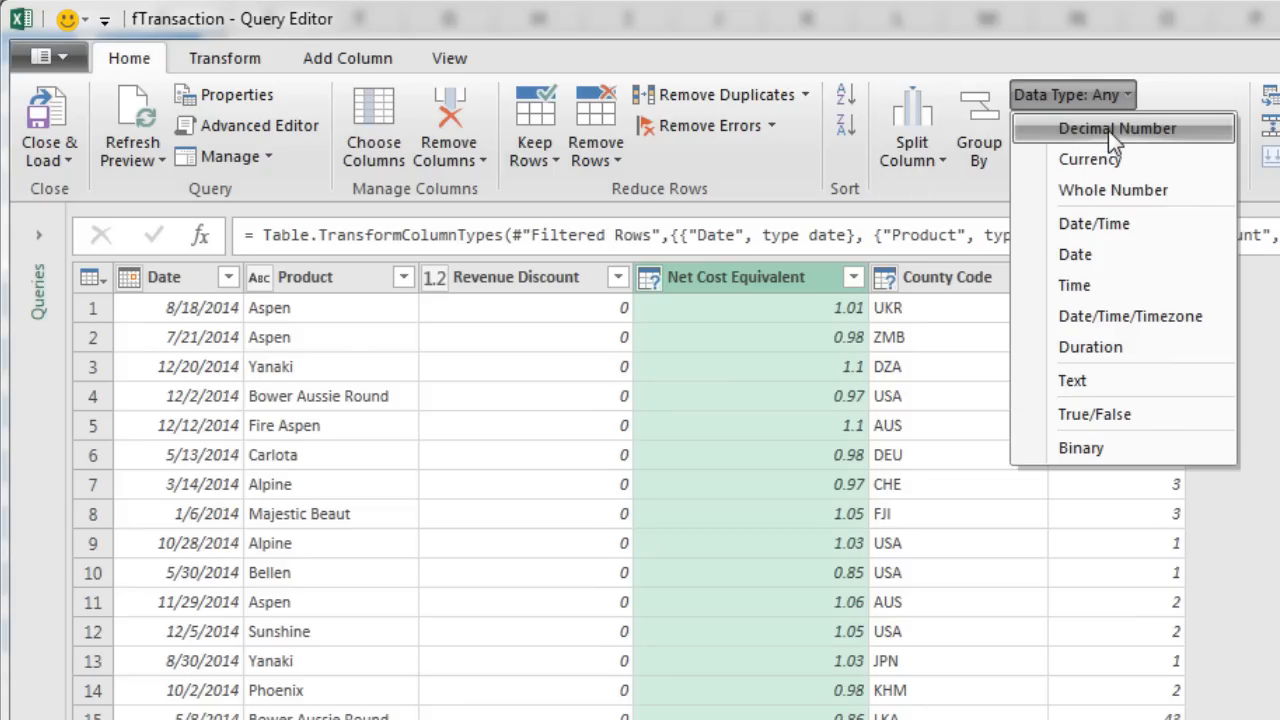
left_click(1110, 130)
Set the data type of the County Code column to Text and of the Units column to Whole Number
left_click(964, 277)
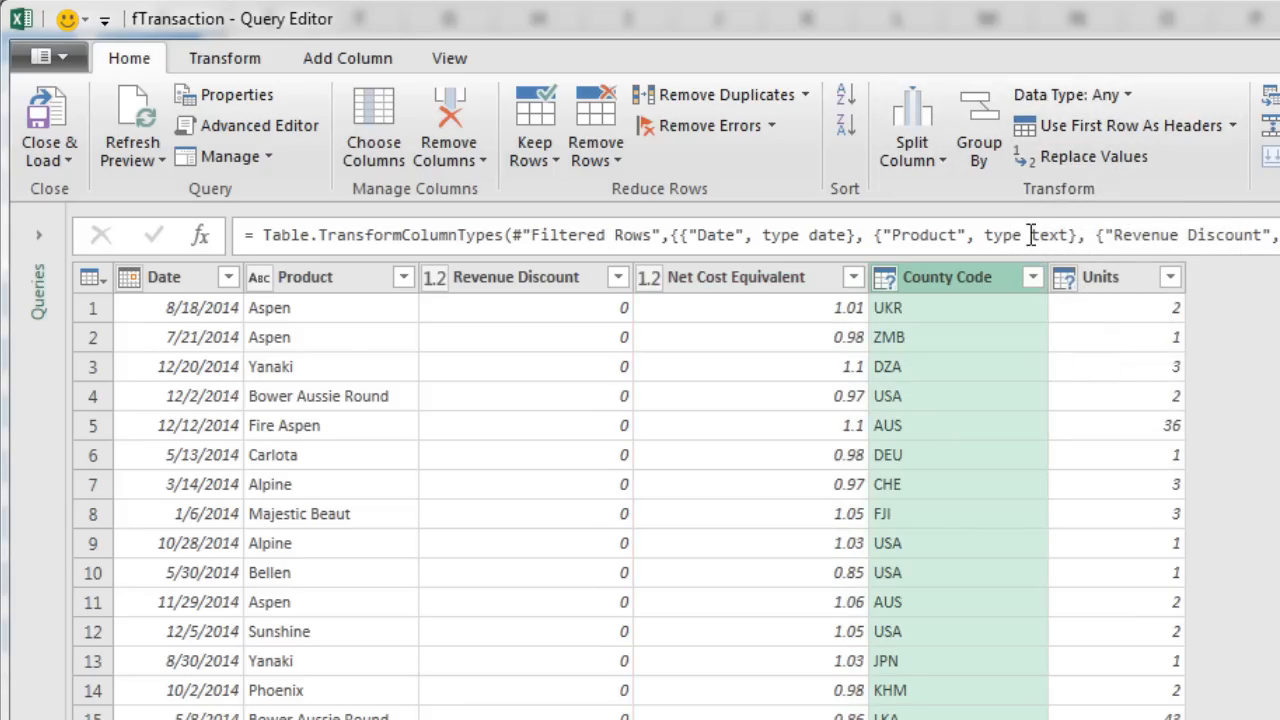
left_click(1124, 98)
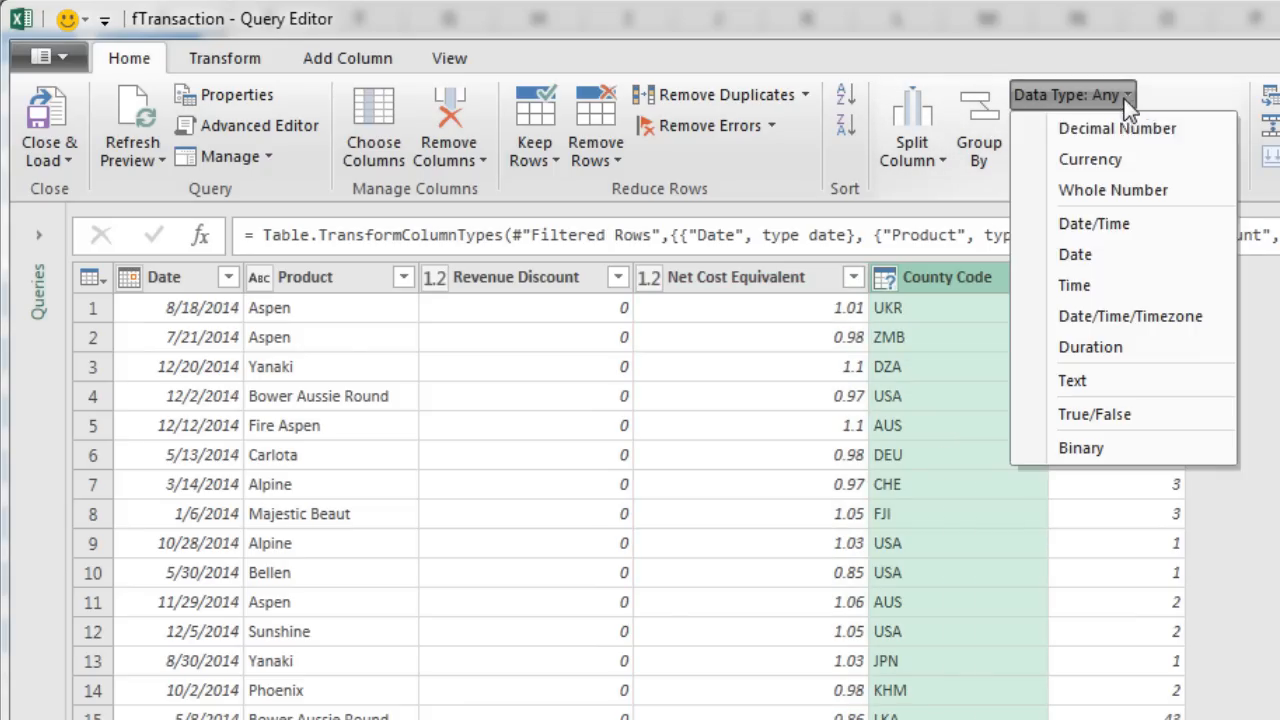
left_click(1085, 383)
left_click(1091, 276)
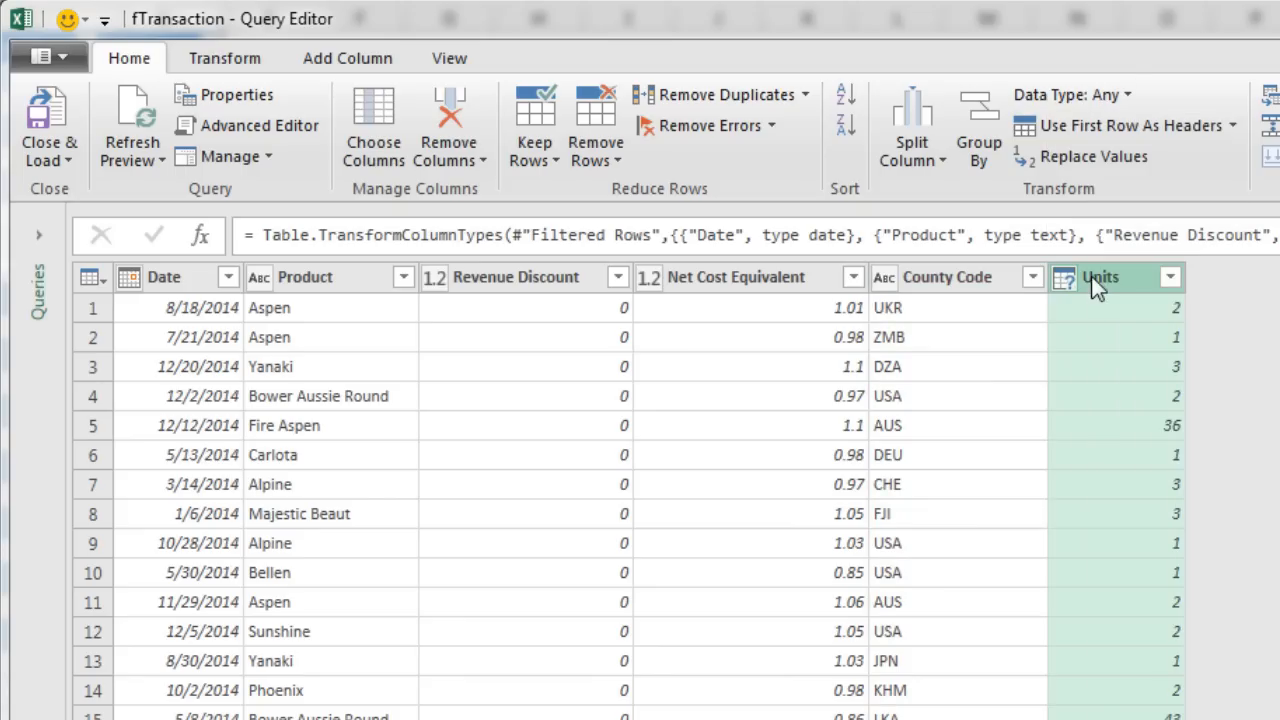
left_click(1117, 96)
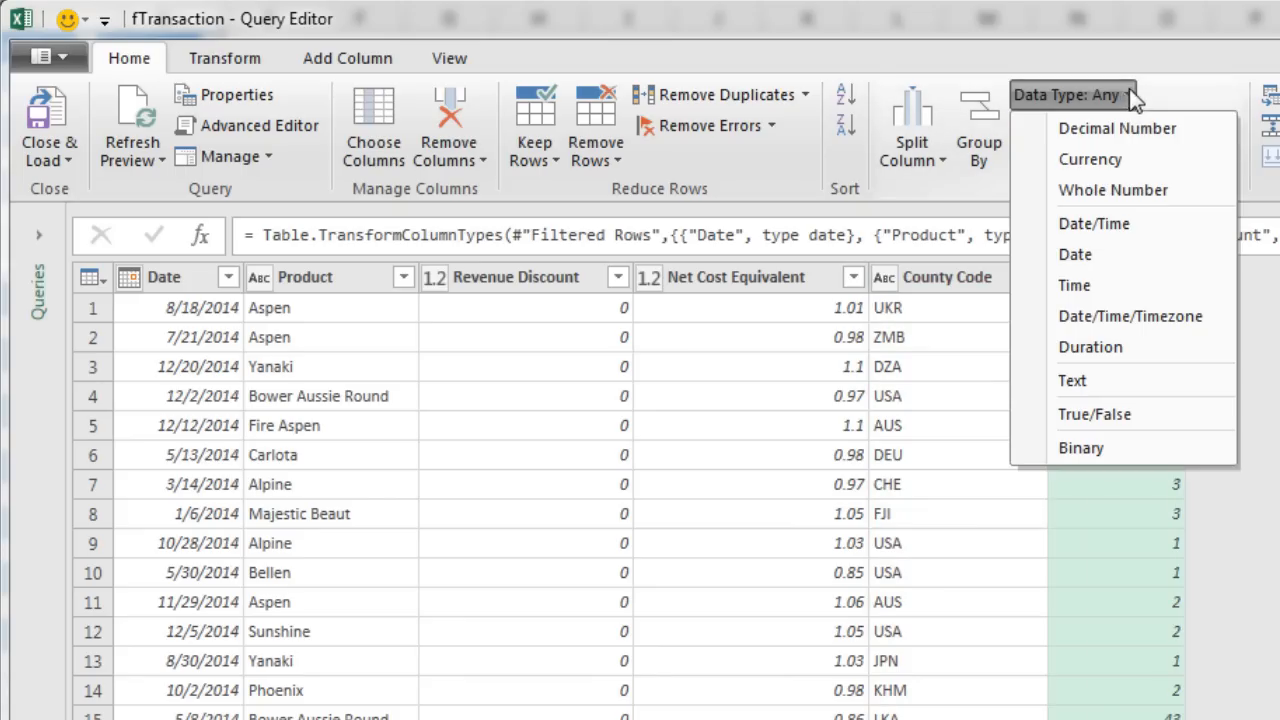
left_click(1142, 192)
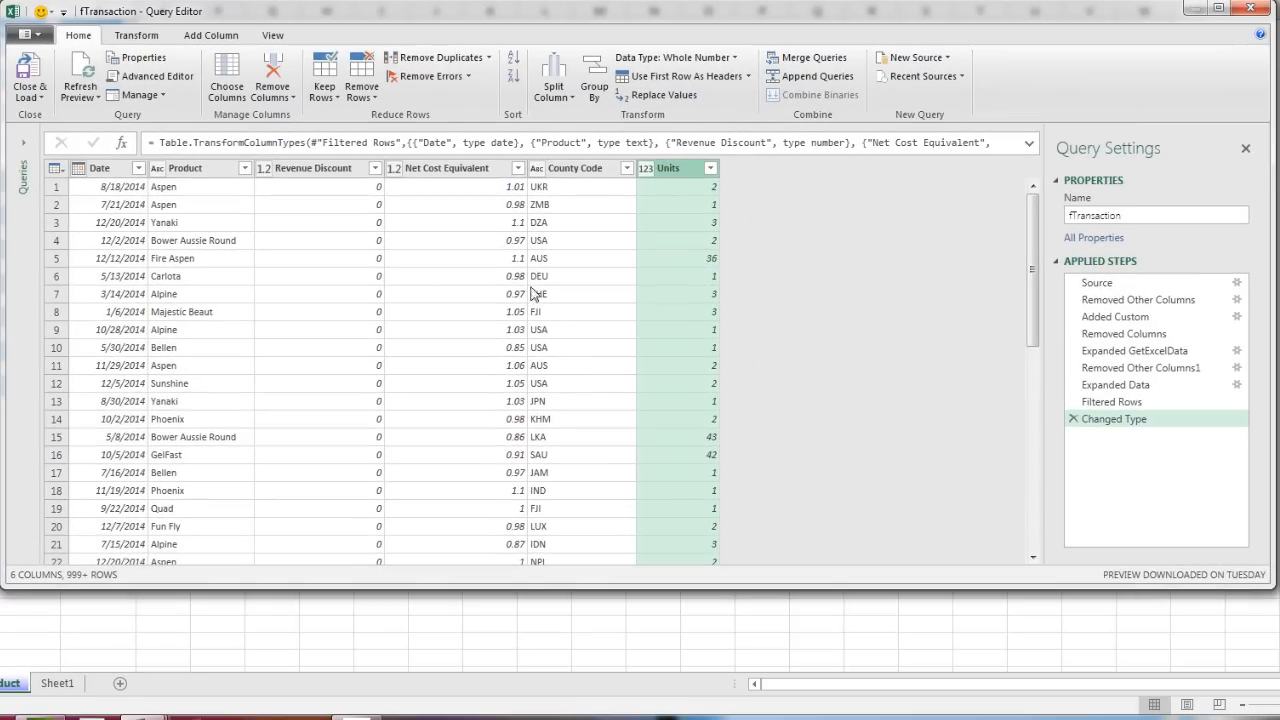
Close the query and load it as a connection only, adding its data to the Data Model, and widen the Workbook Queries pane
left_click(30, 97)
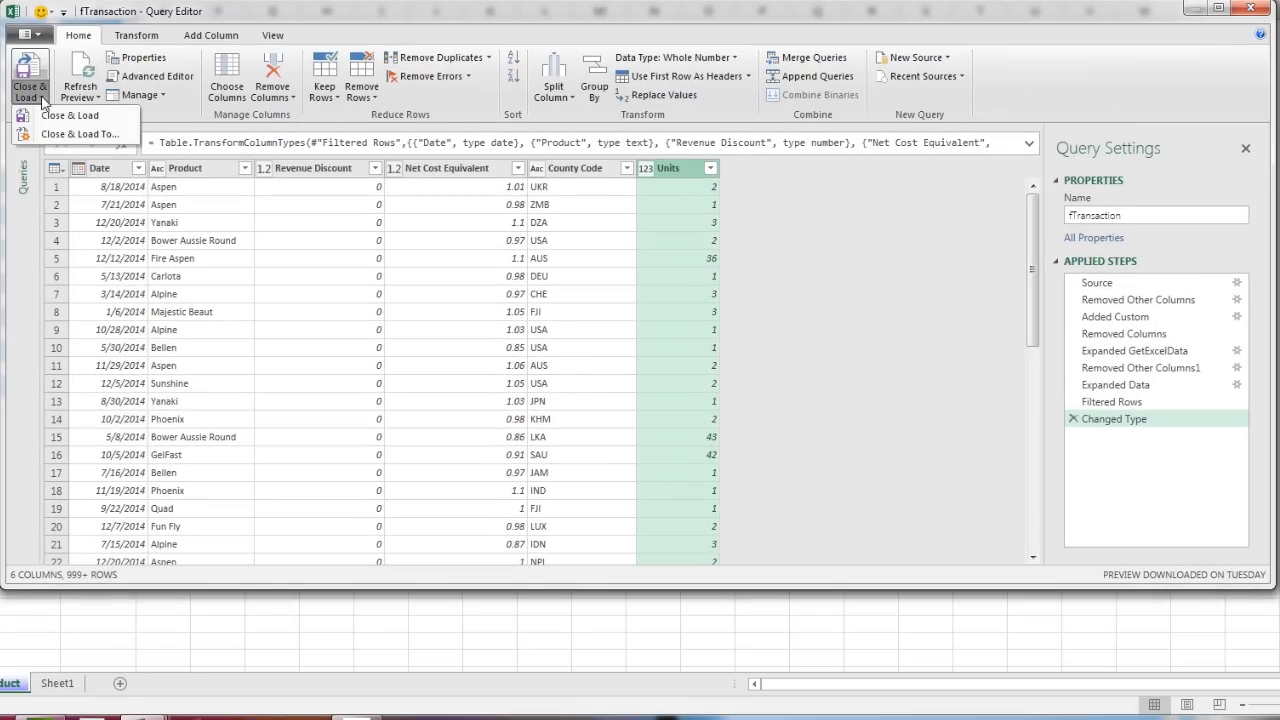
left_click(88, 136)
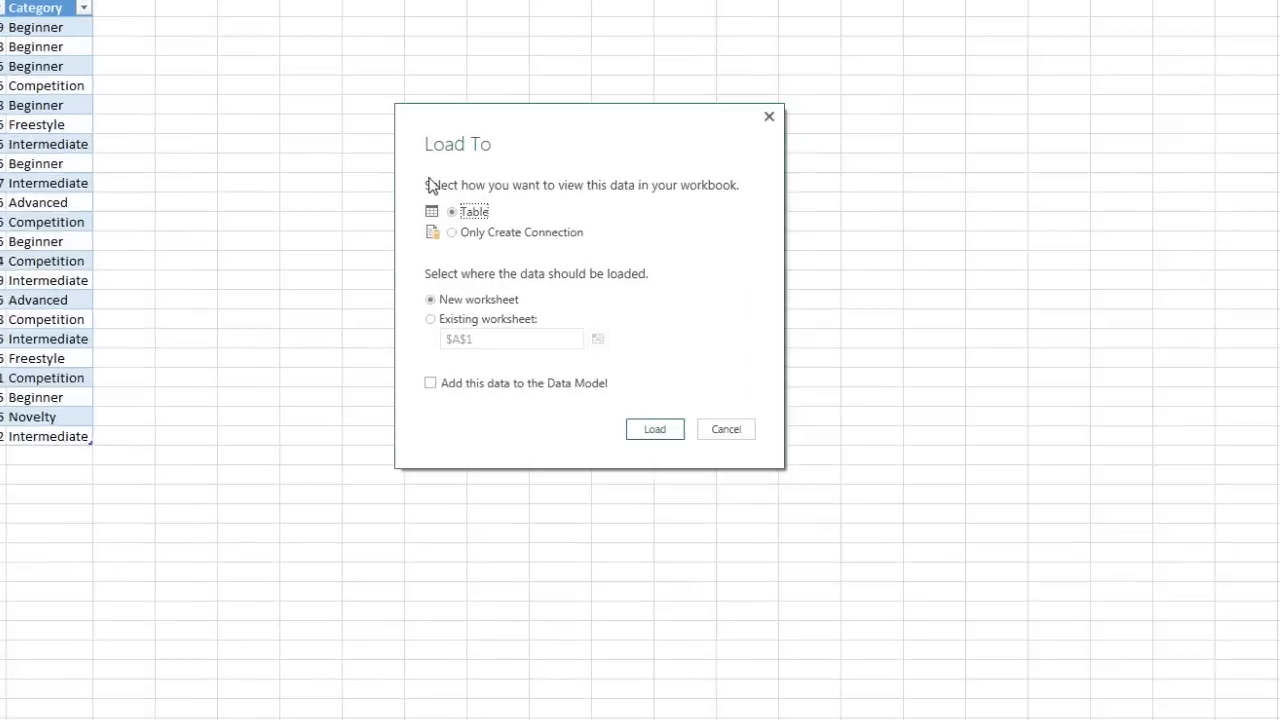
left_click(460, 280)
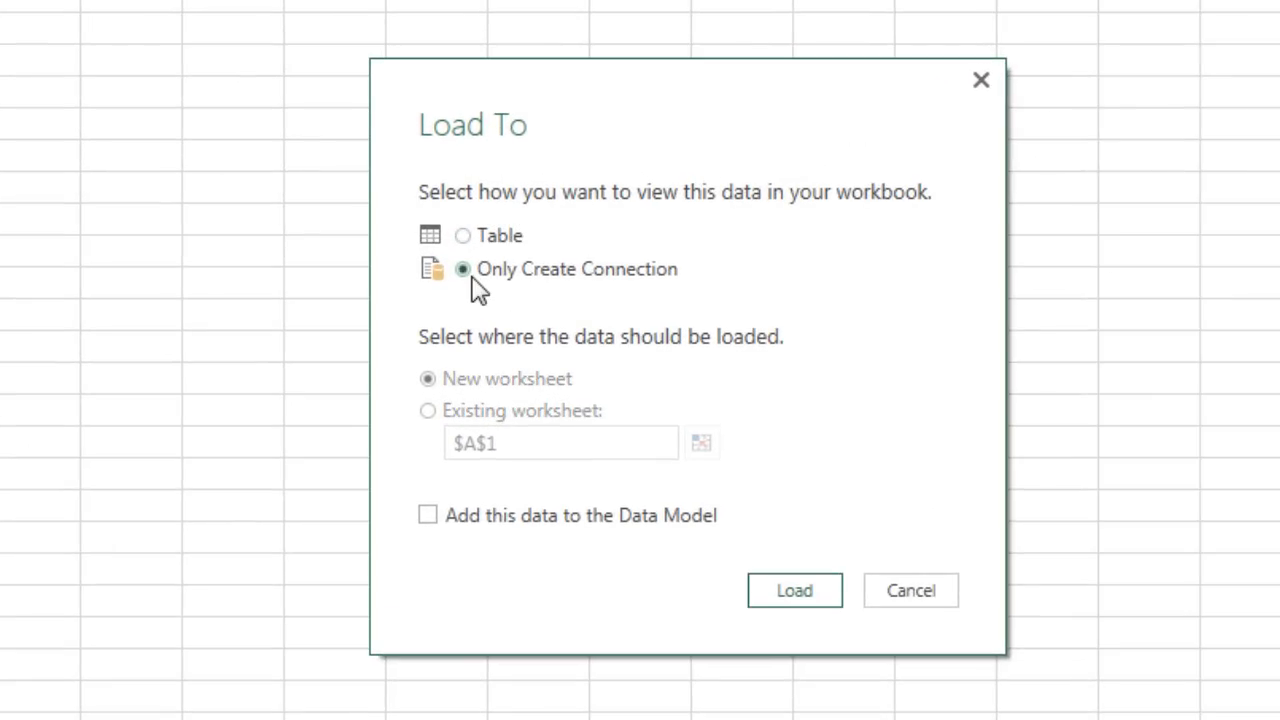
left_click(428, 516)
left_click(795, 592)
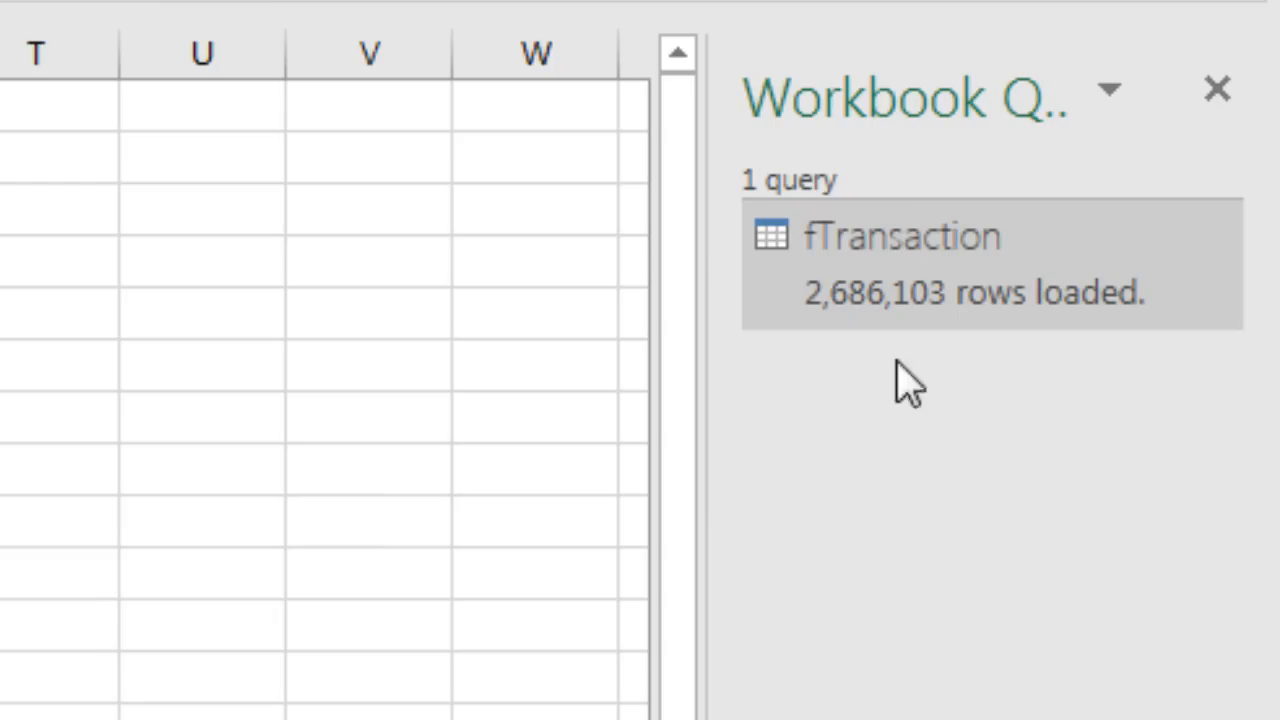
left_click_drag(706, 296, 560, 306)
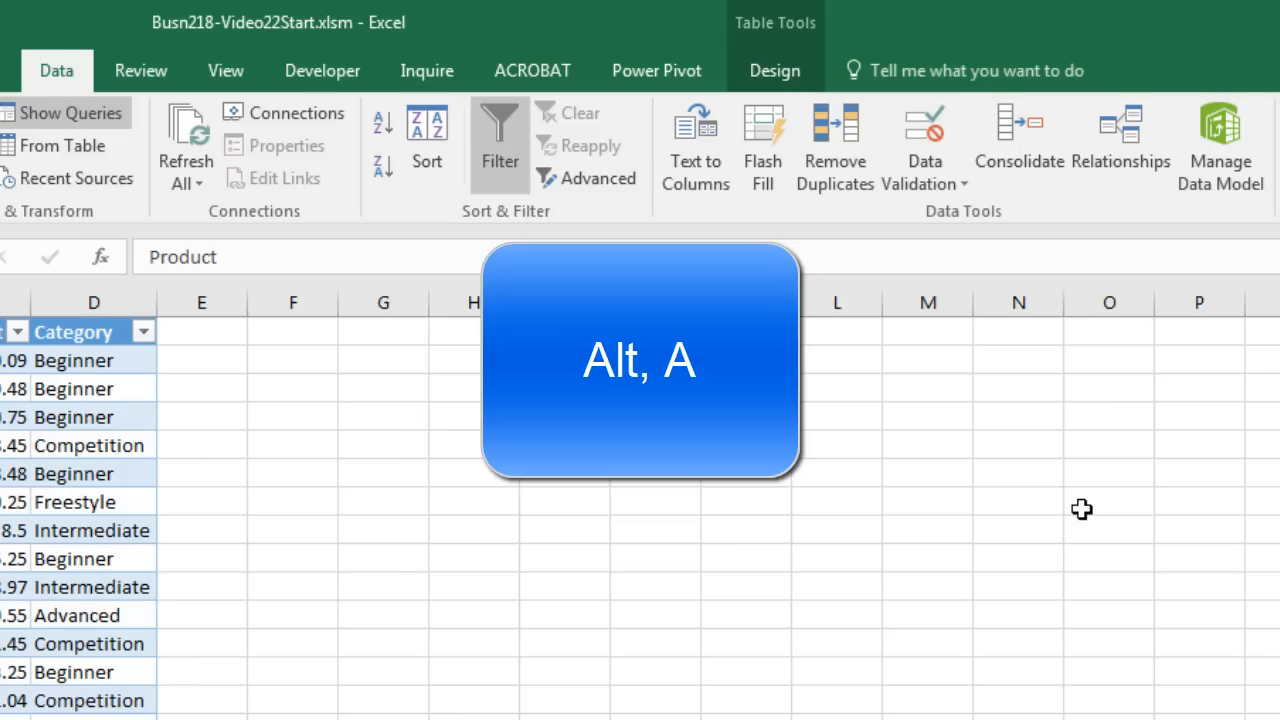
Open the Power Pivot window to manage the workbook's Data Model
key("alt")
key("a")
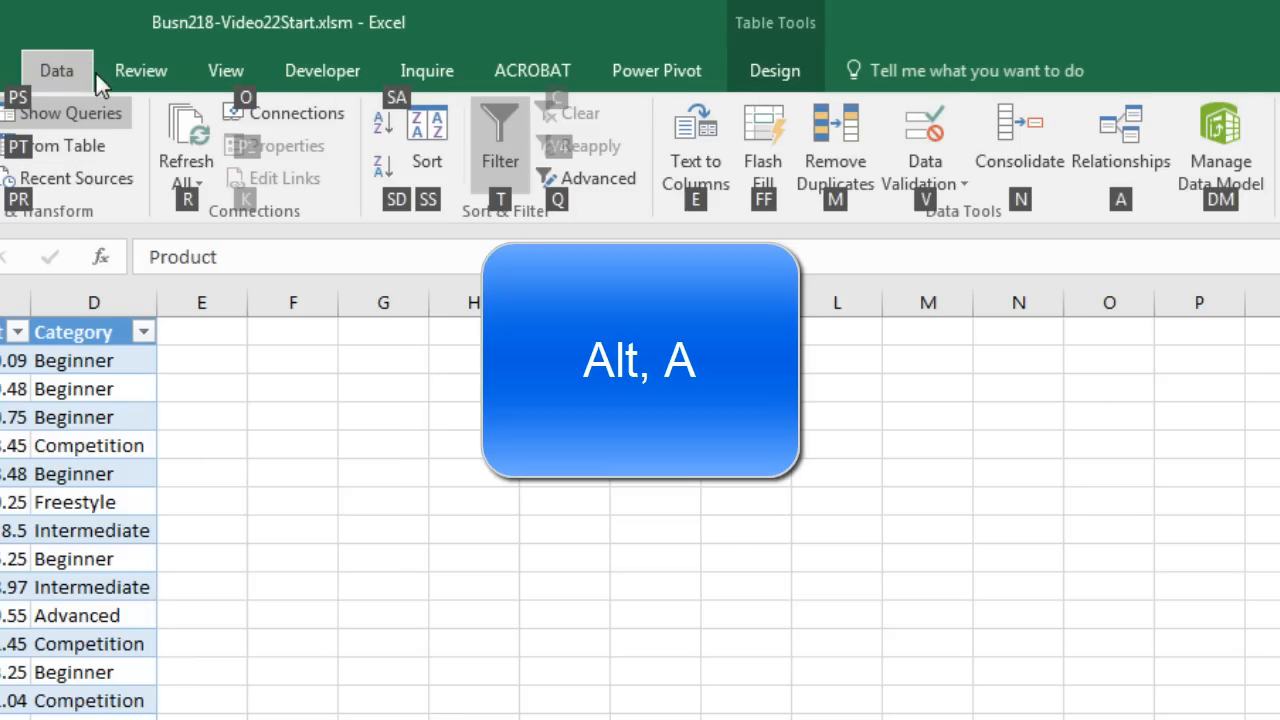
key("d")
key("m")
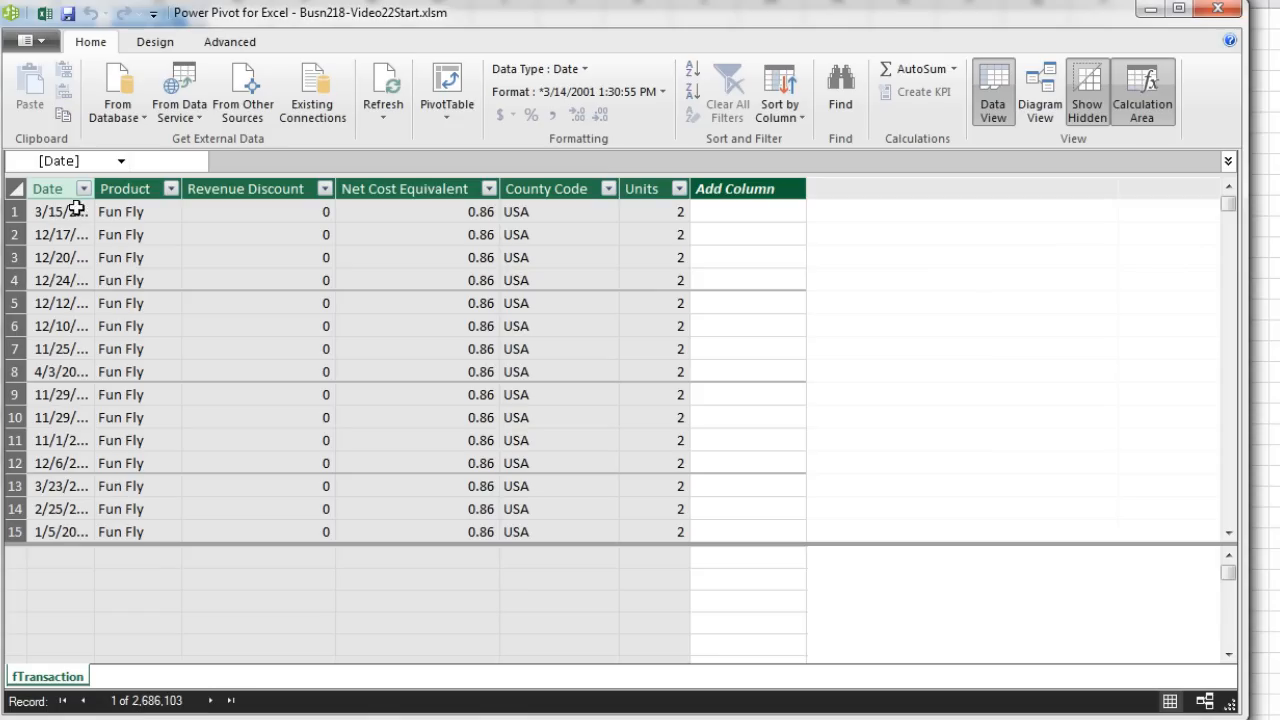
Widen the Date column of the fTransaction table and format it as *3/14/2001 without the time
left_click_drag(95, 188, 121, 188)
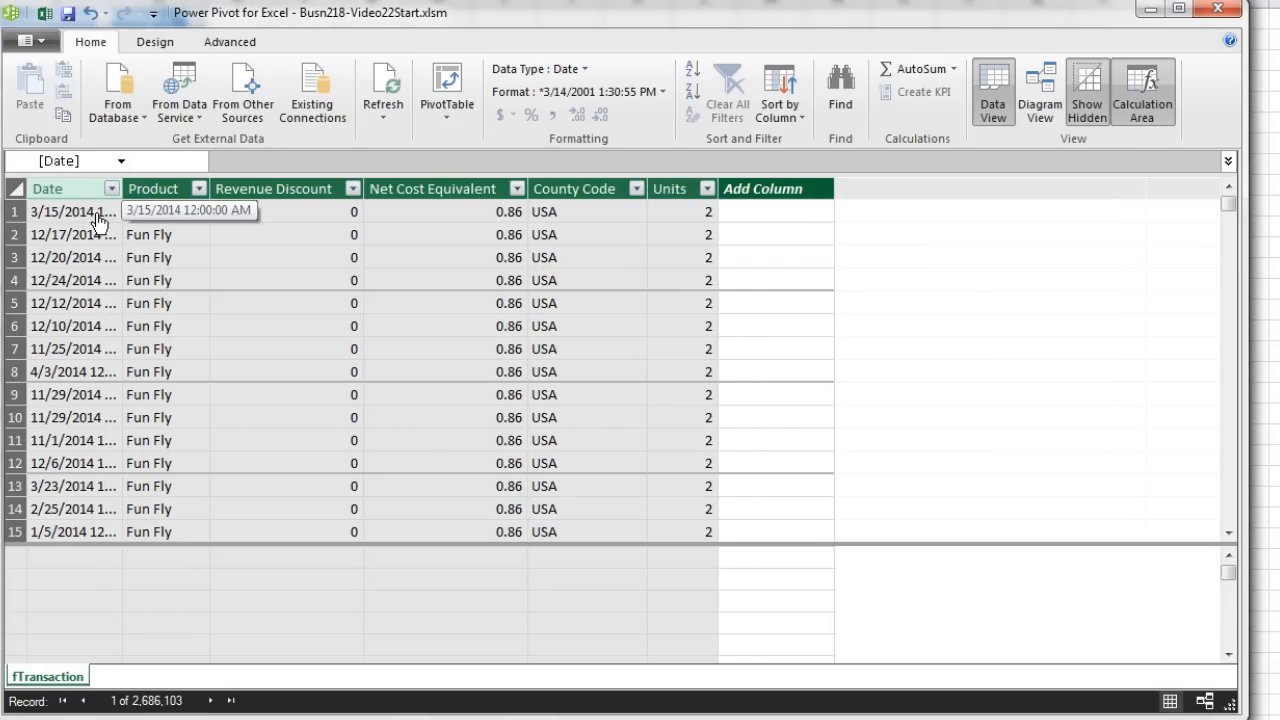
left_click(98, 222)
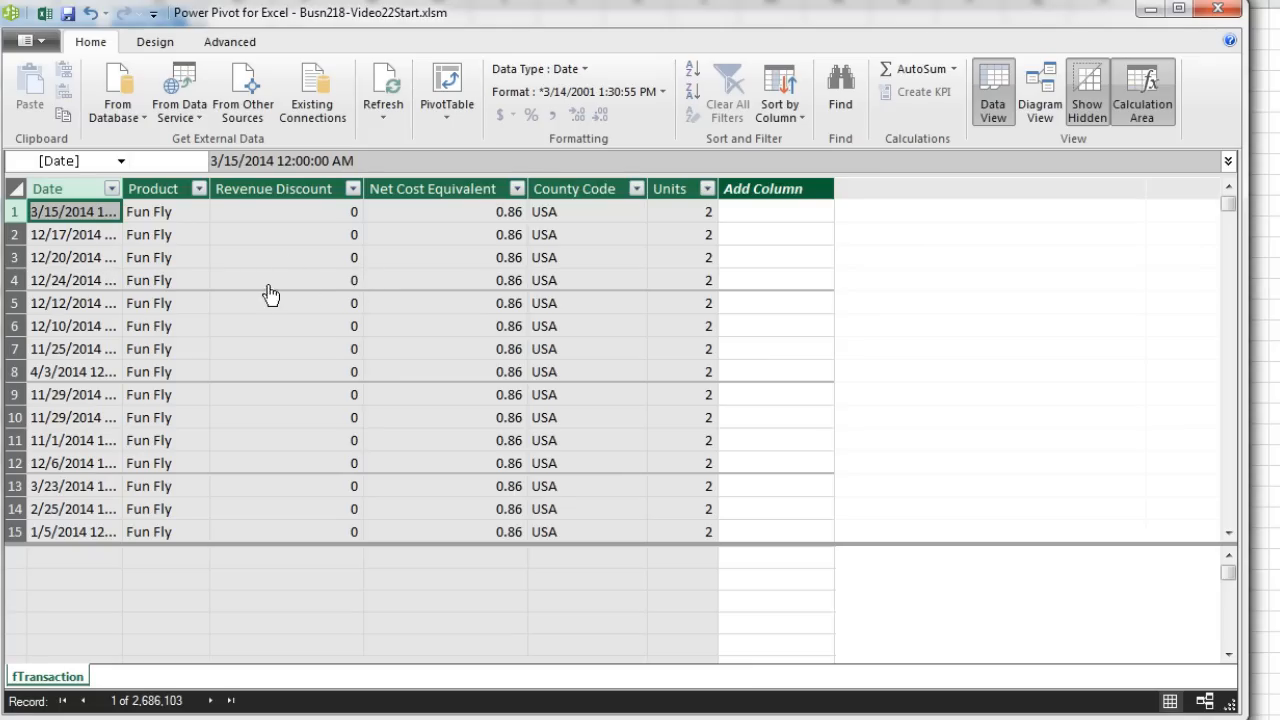
left_click(535, 92)
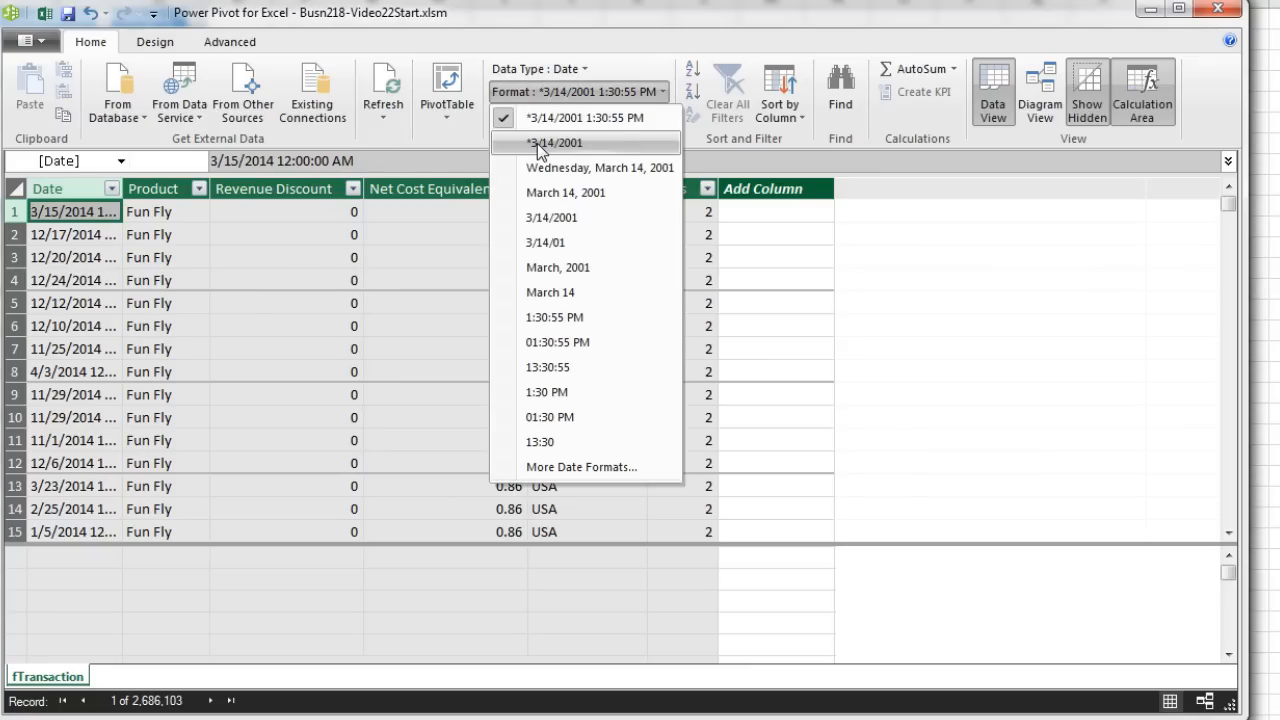
left_click(537, 143)
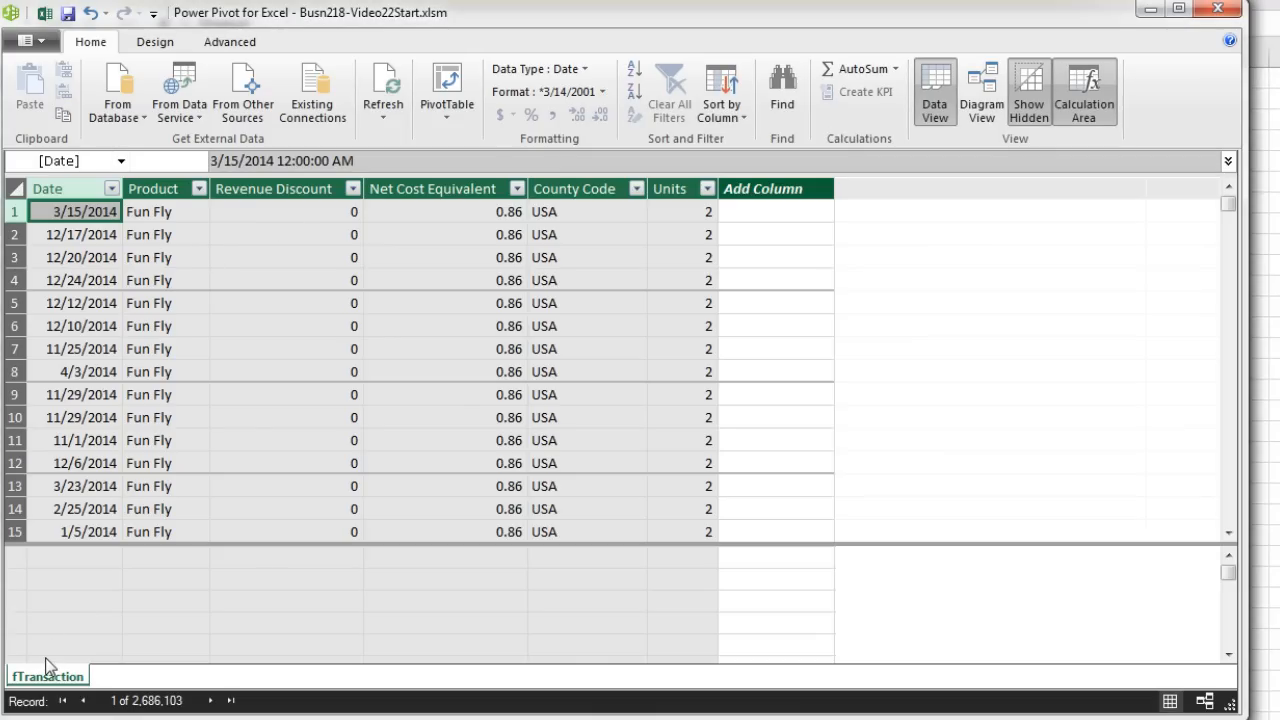
Switch back to Excel, check the table name on the dCountry sheet and add that table to the Data Model
key("alt+Tab")
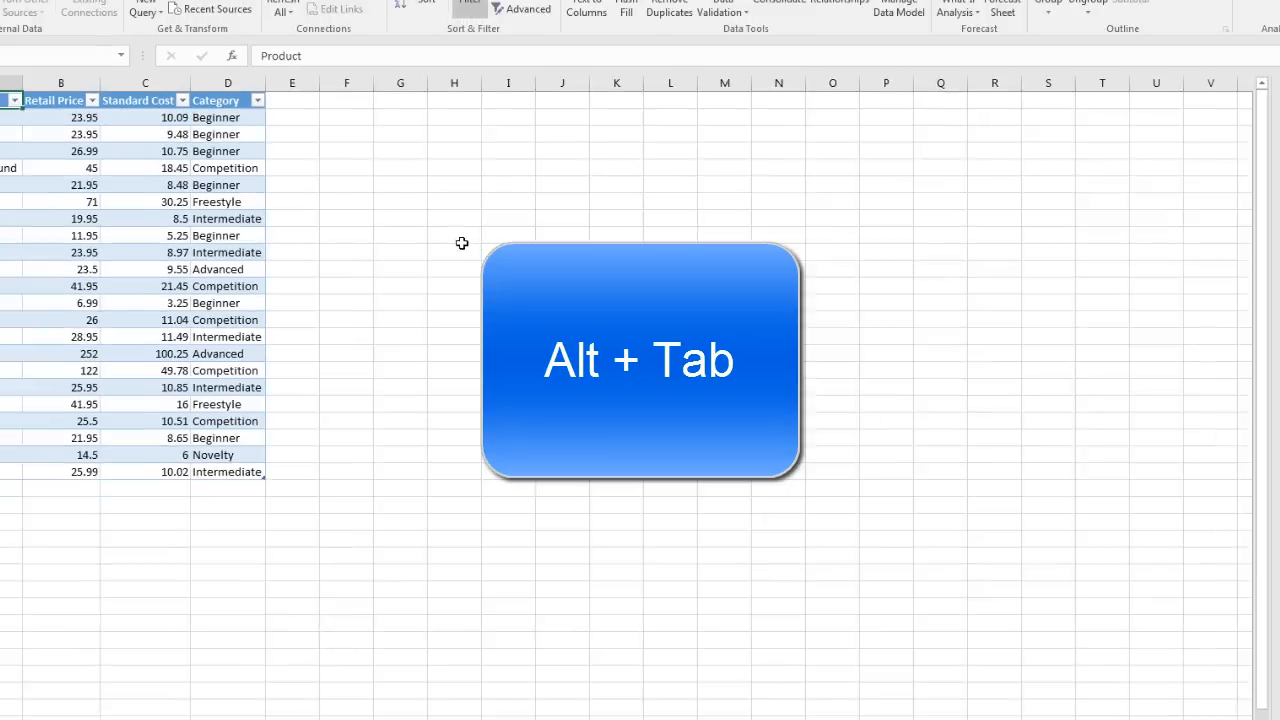
left_click(555, 36)
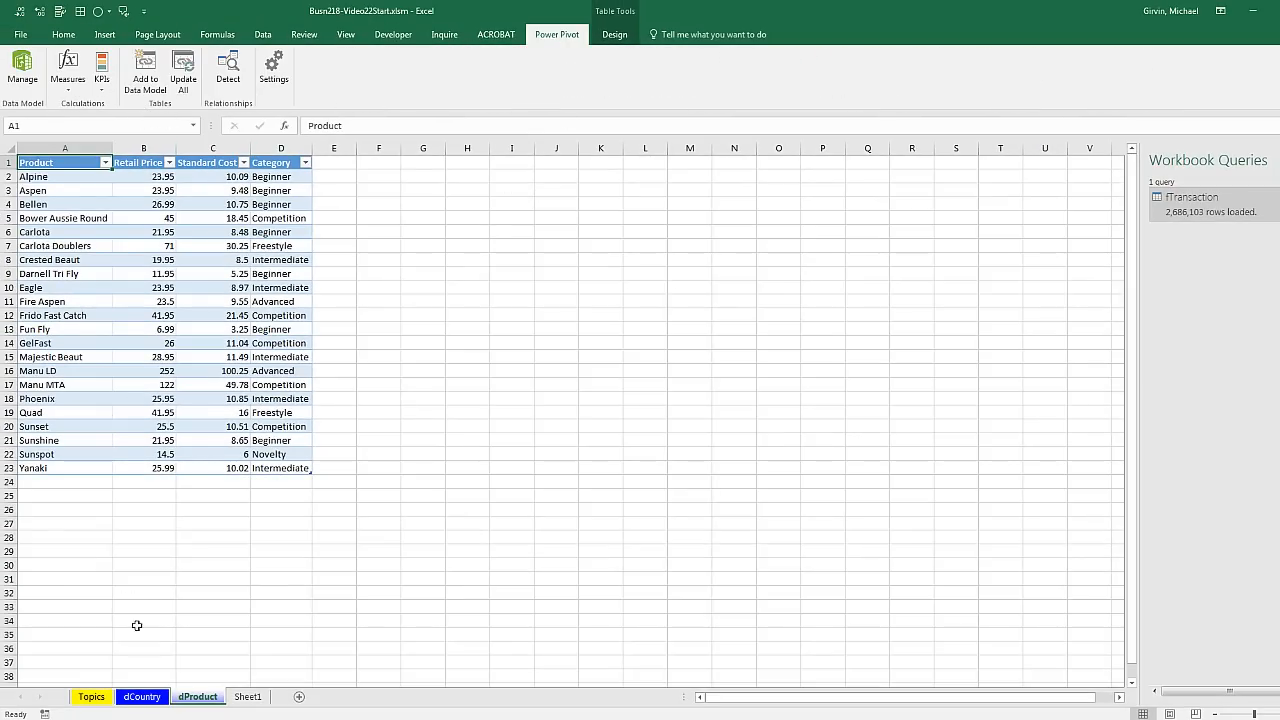
left_click(140, 697)
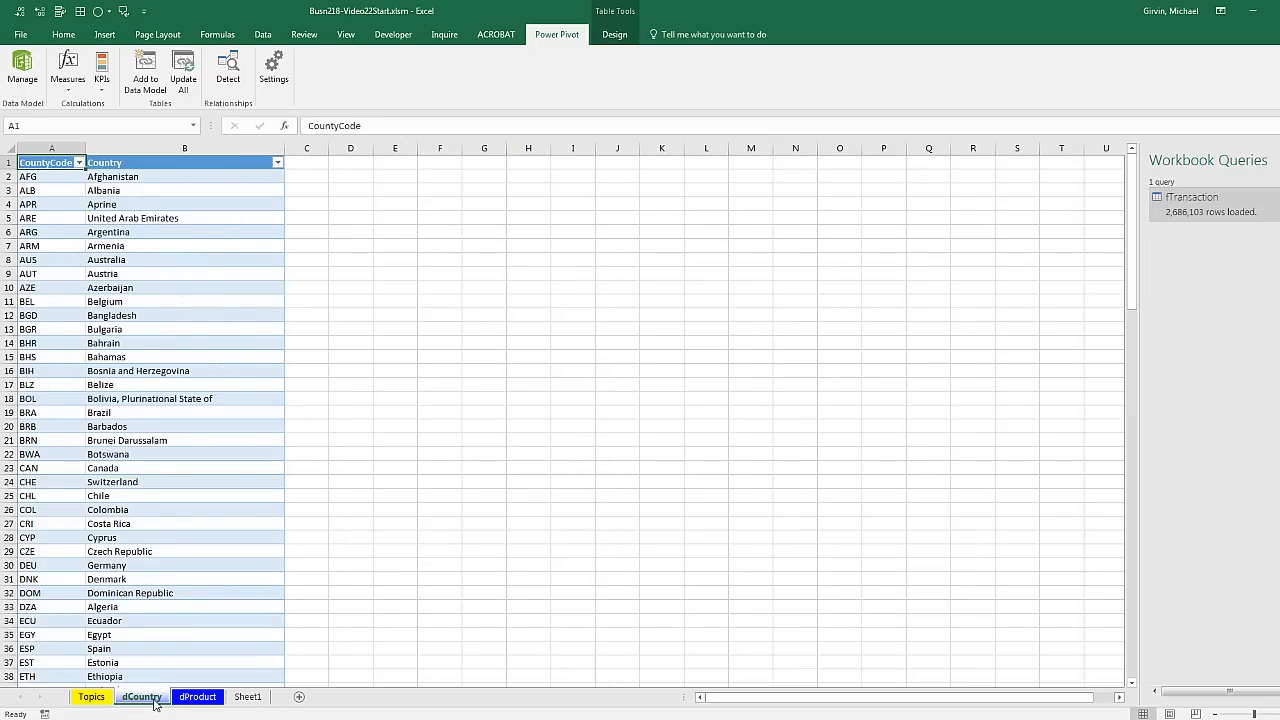
left_click(70, 178)
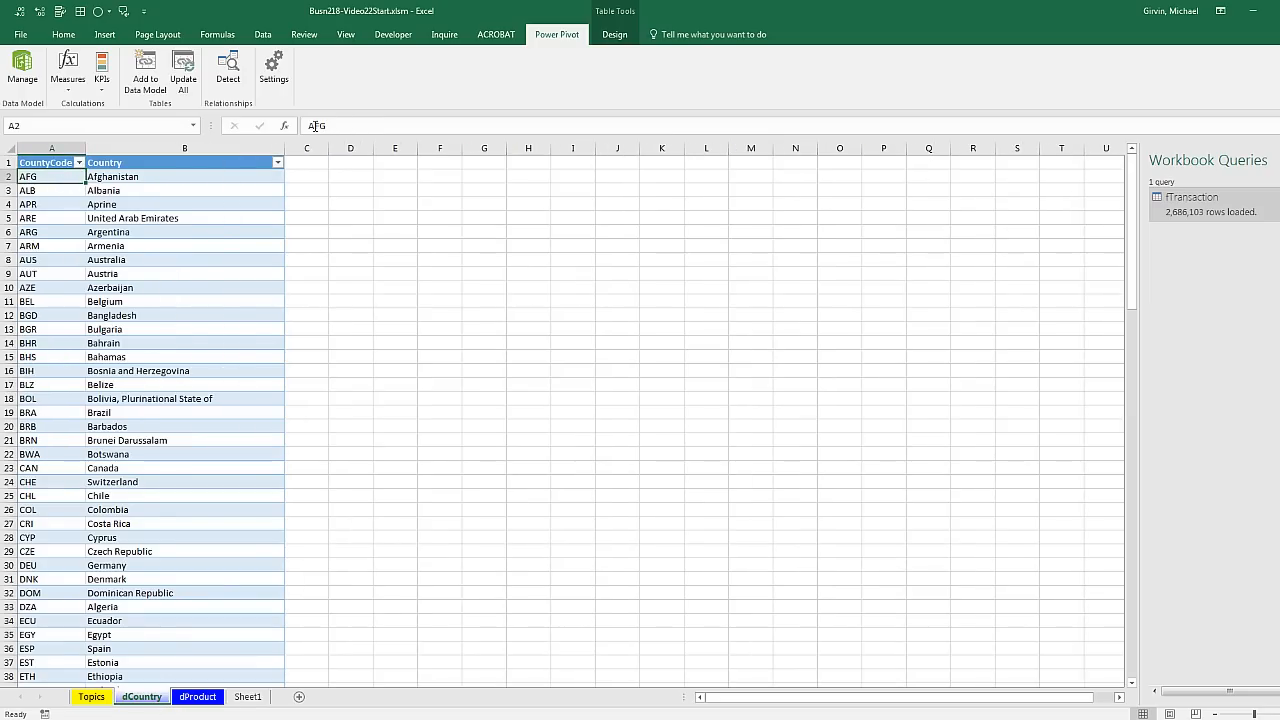
left_click(612, 36)
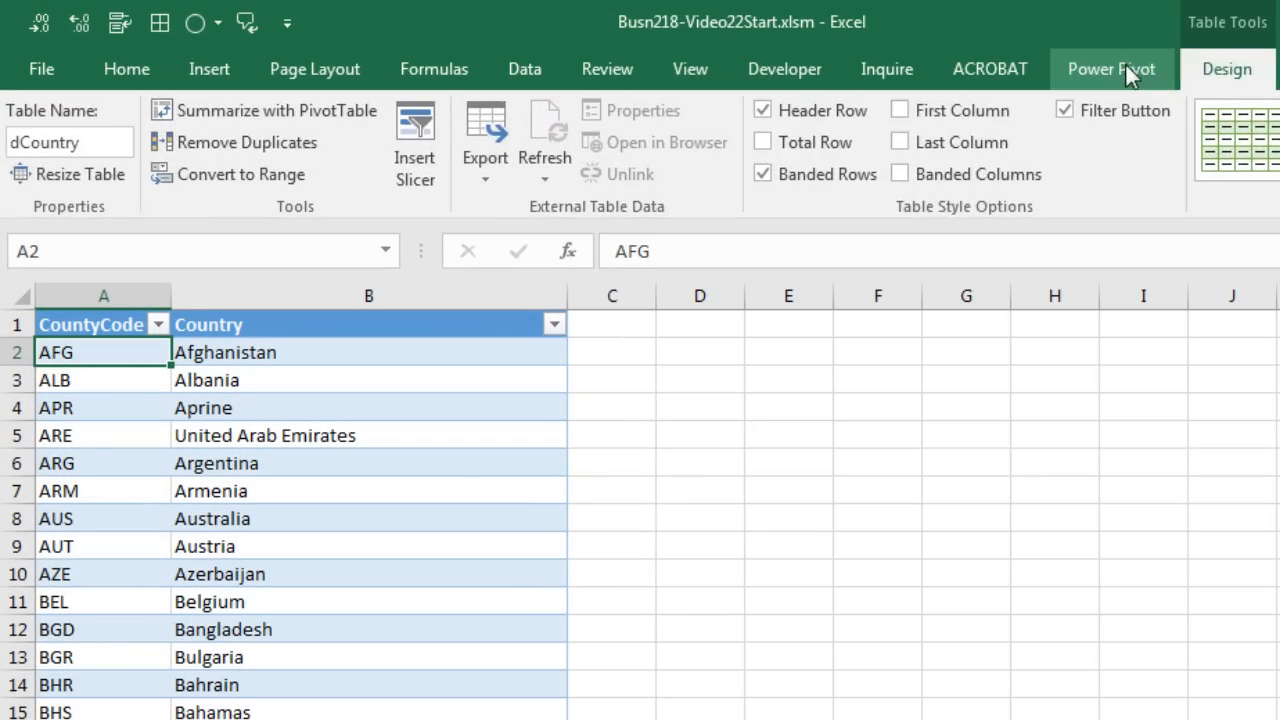
left_click(562, 39)
left_click(304, 142)
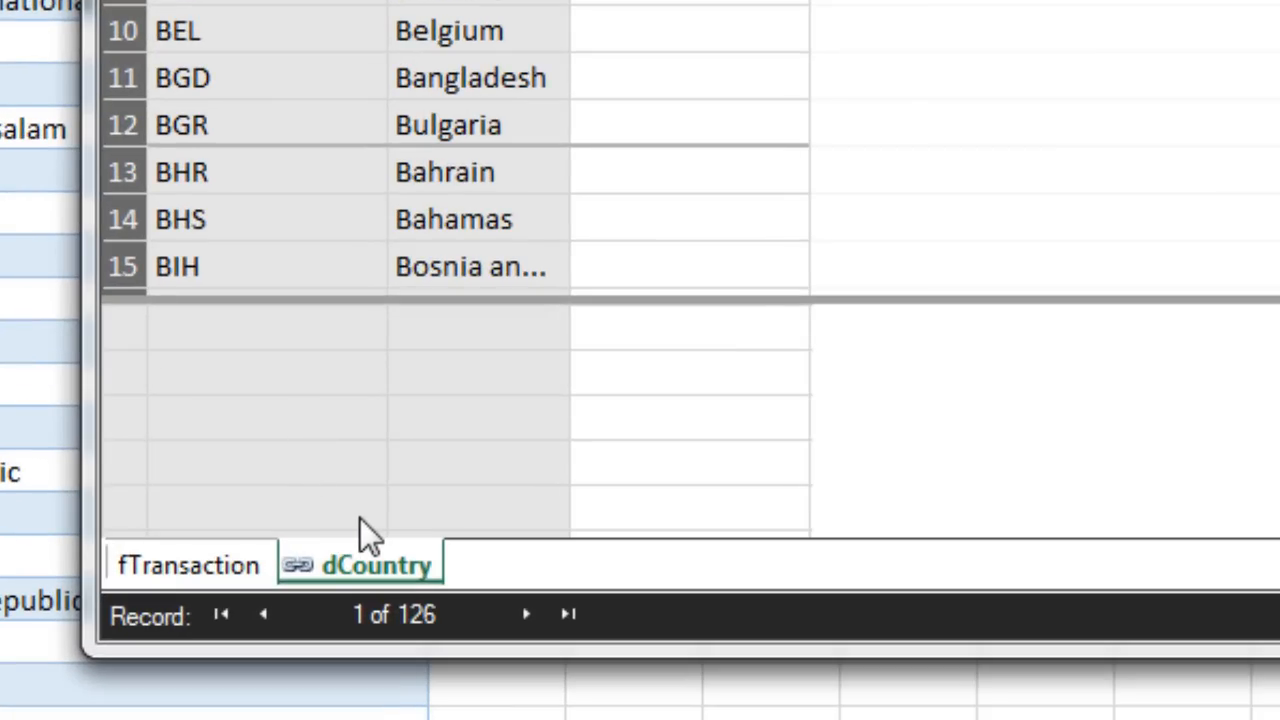
Return to the workbook, check the table name on the dProduct sheet and add that table to the Data Model
key("alt+Tab")
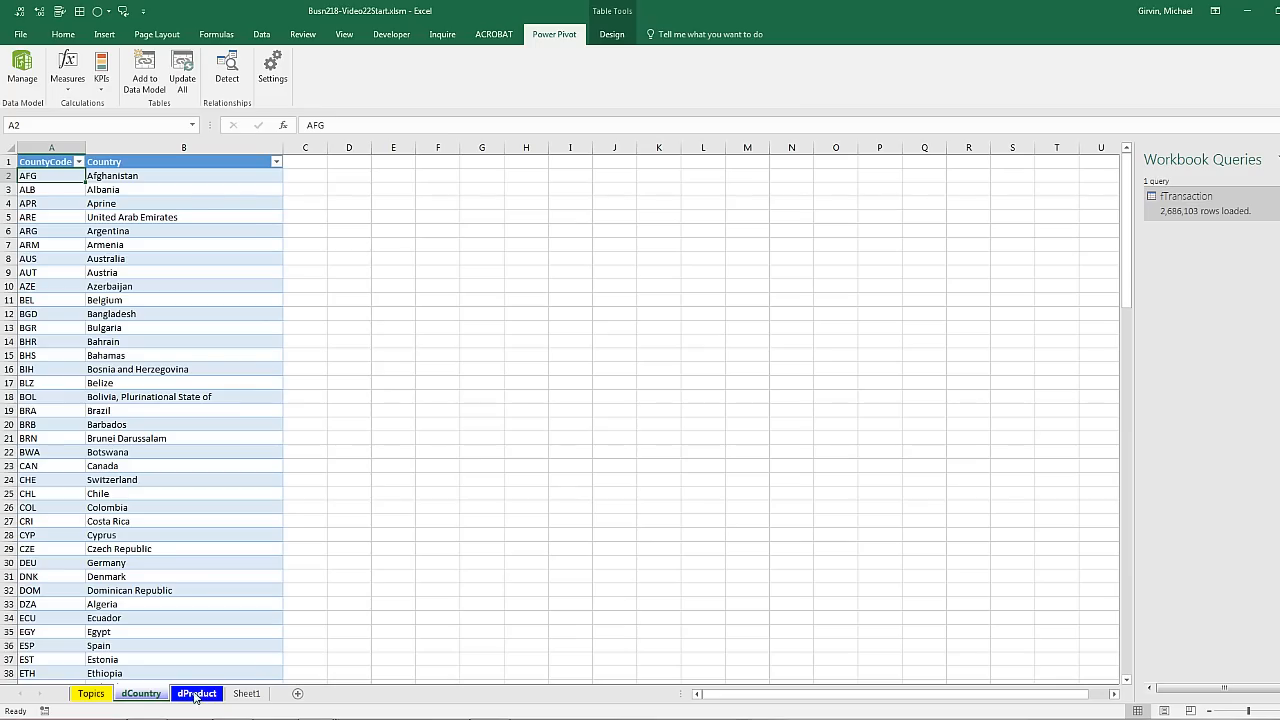
left_click(196, 694)
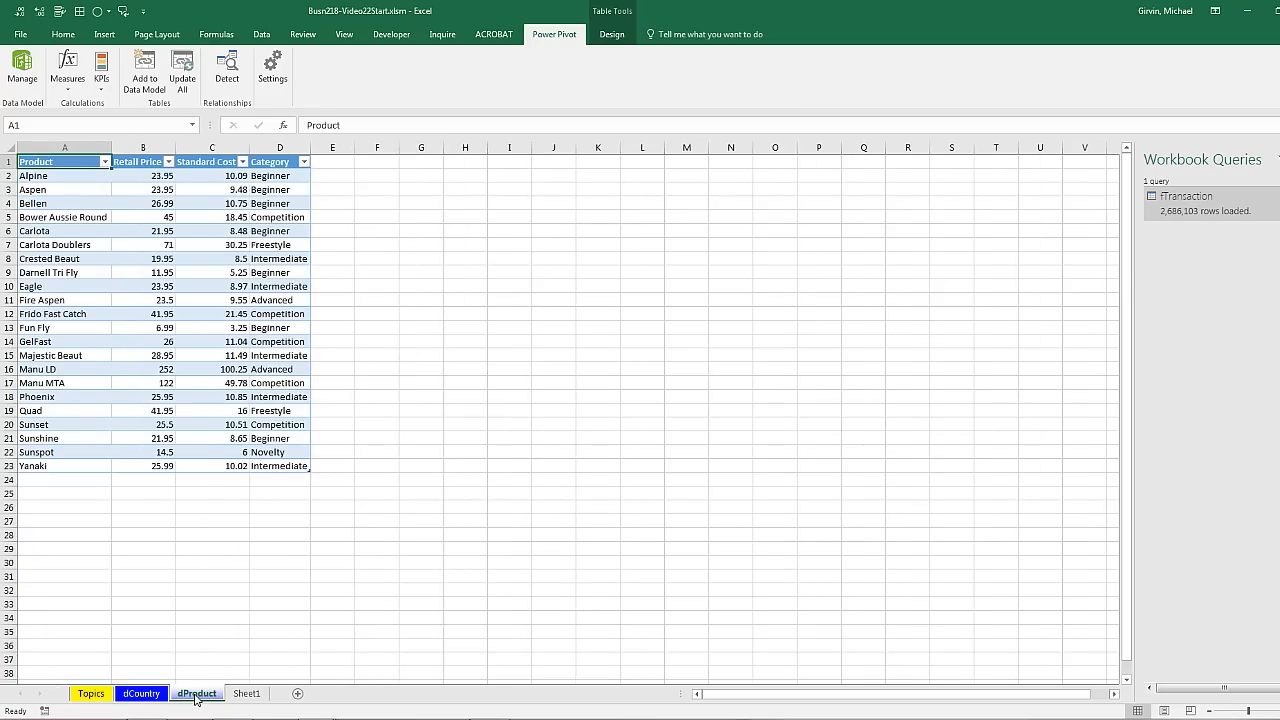
left_click(90, 189)
left_click(607, 32)
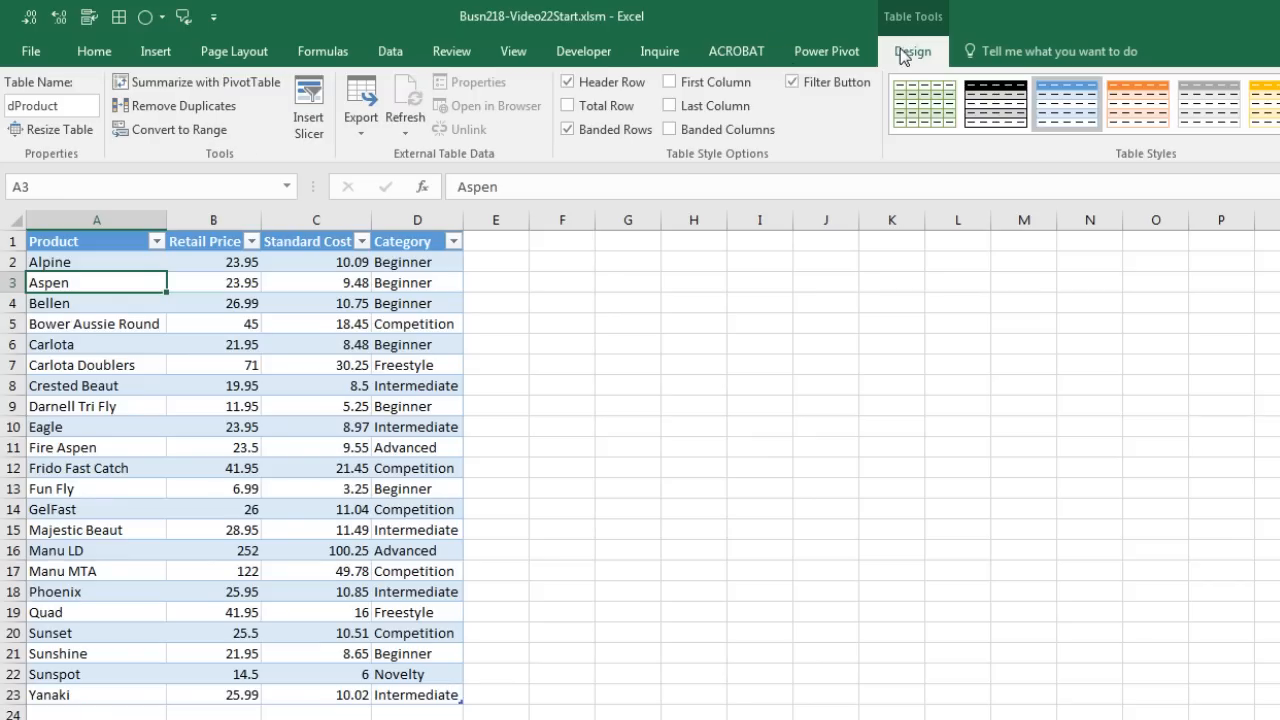
left_click(826, 51)
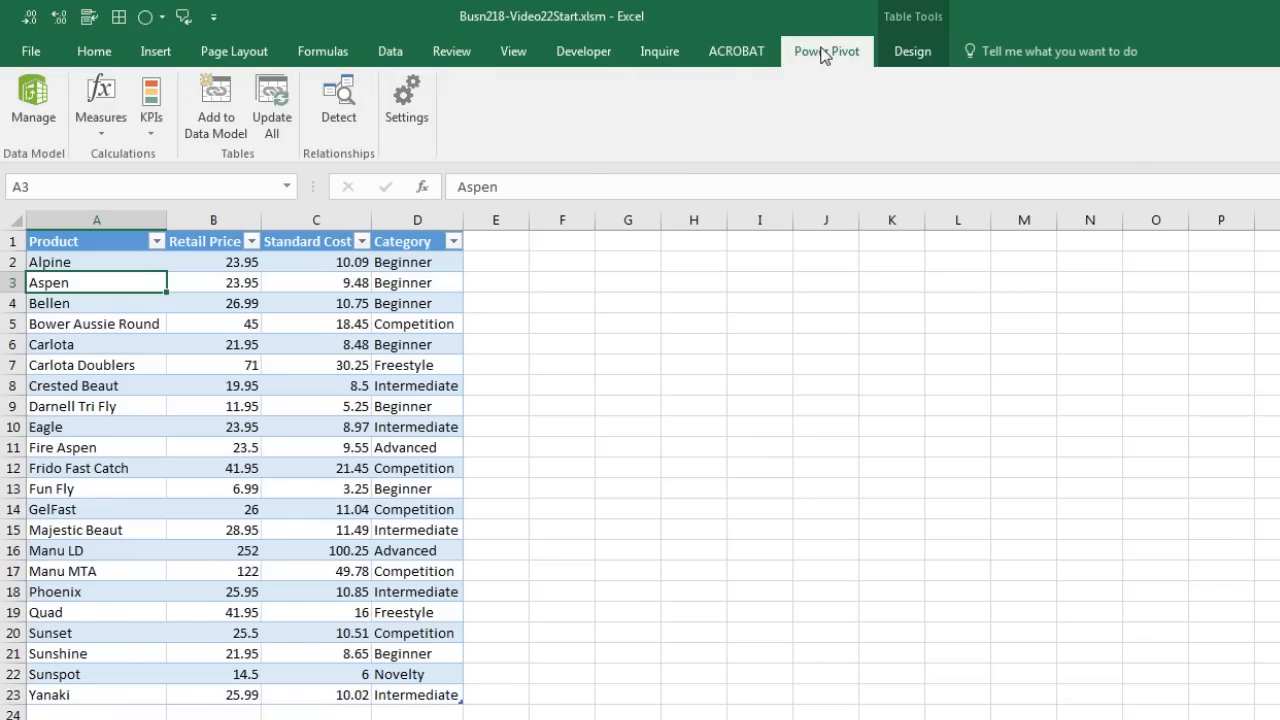
left_click(228, 130)
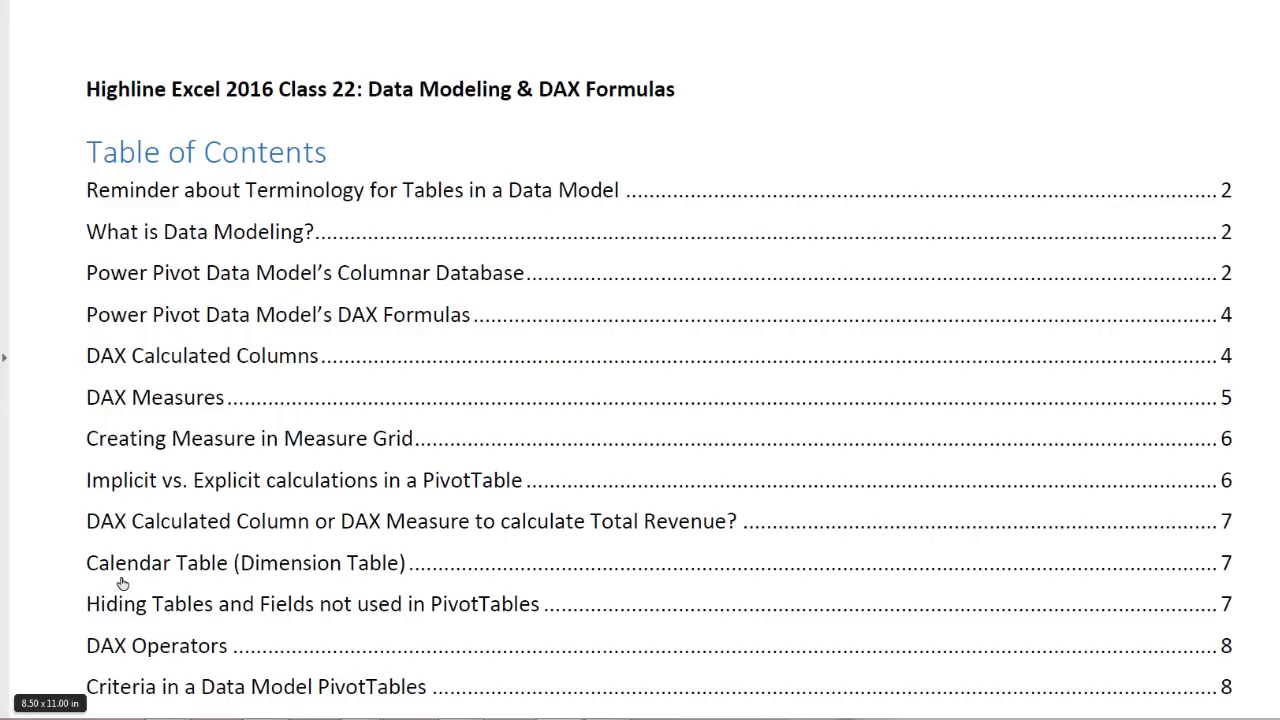
Go to the Calendar Table (Dimension Table) section of the class notes from the table of contents
left_click(325, 568, "ctrl")
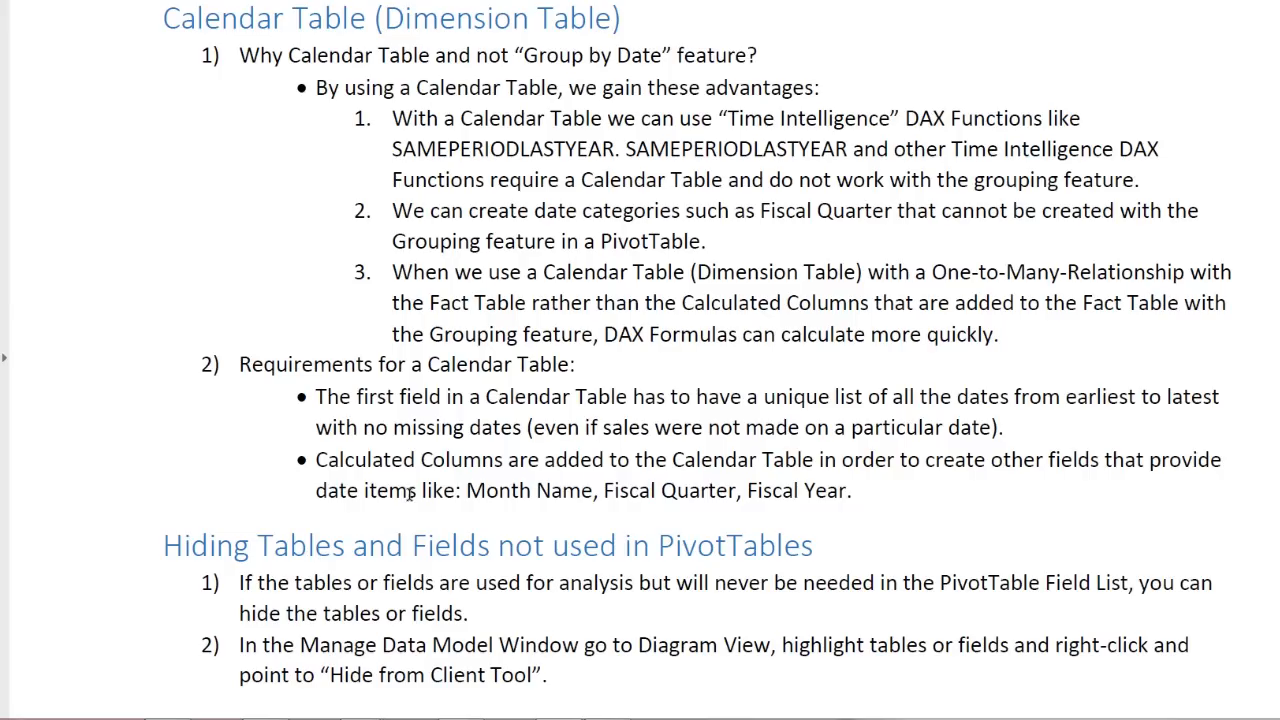
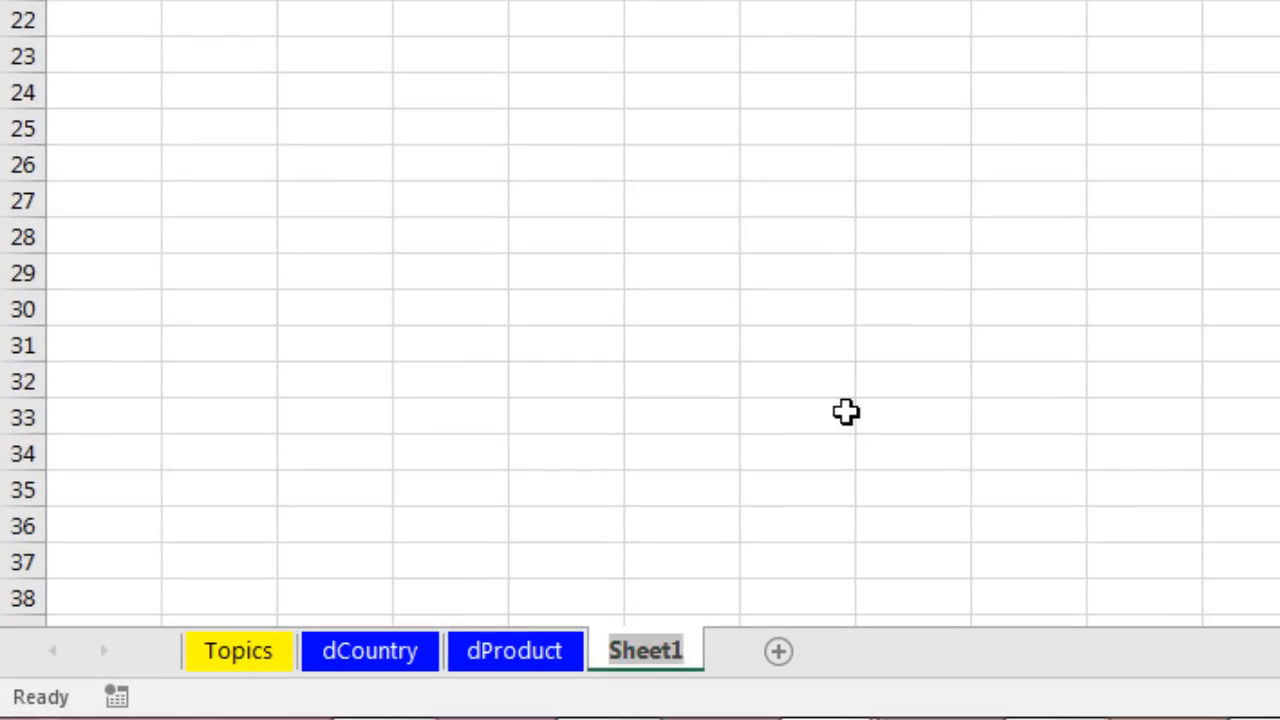
Name the new sheet dCalendar and enter the bold heading Date in cell A1
type("dCalendar")
key("Return")
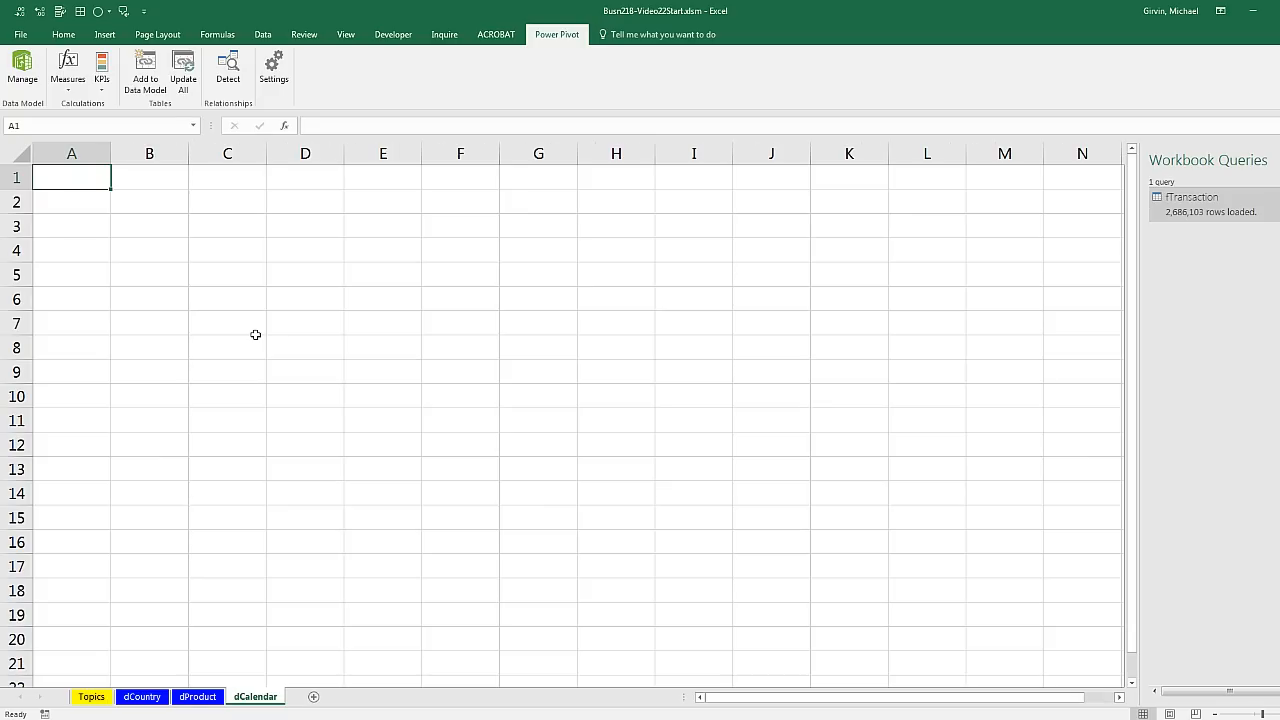
type("Date")
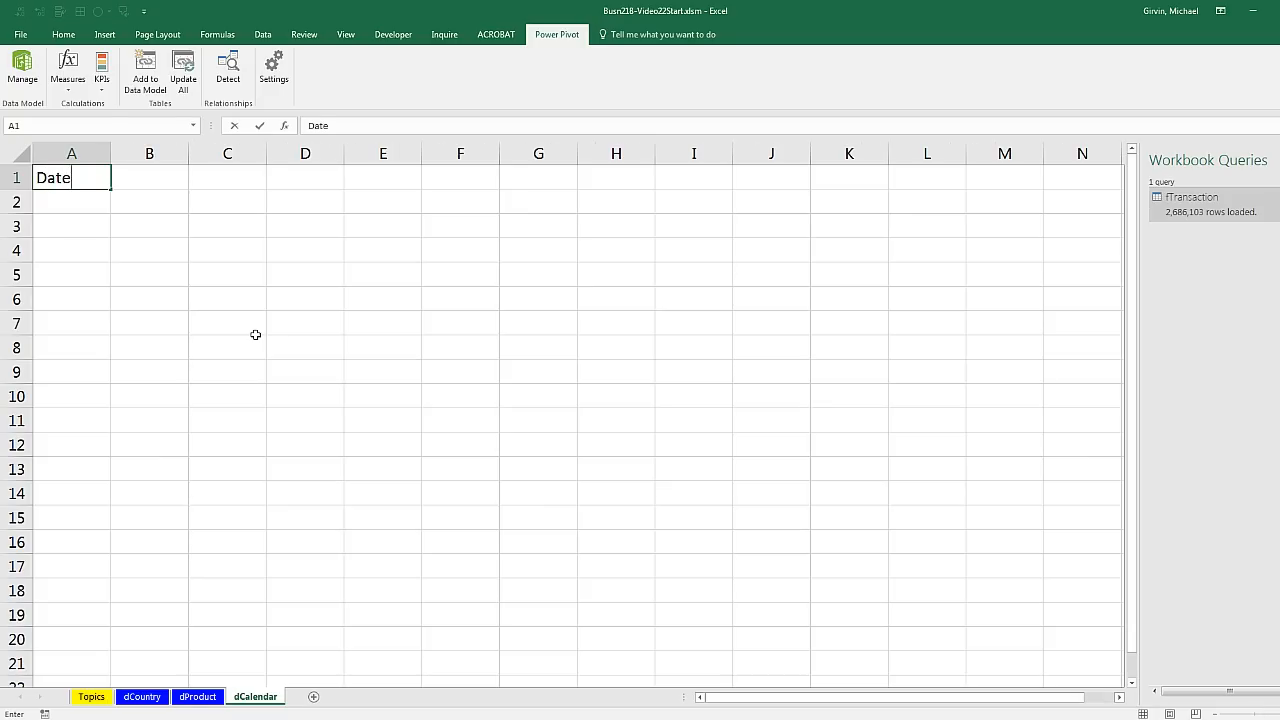
key("ctrl+Return")
key("ctrl+b")
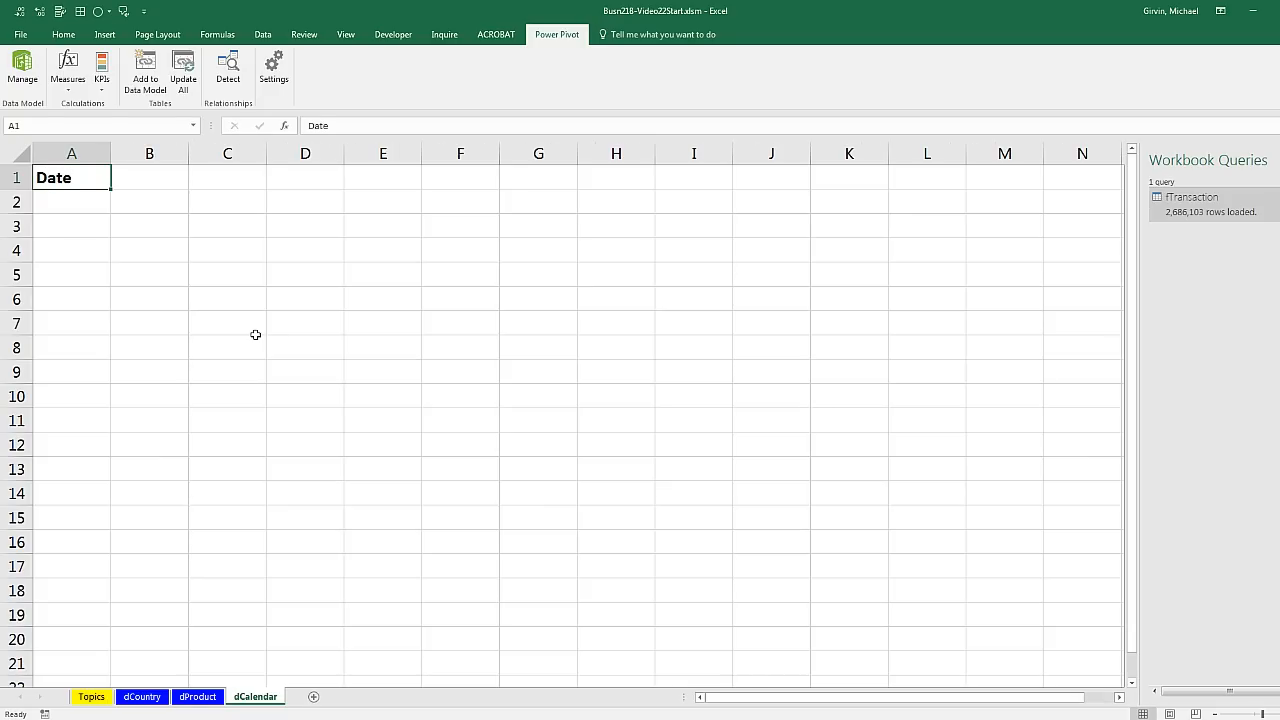
Enter the start date 1/1/2014 in cell A2, below the Date heading
key("Down")
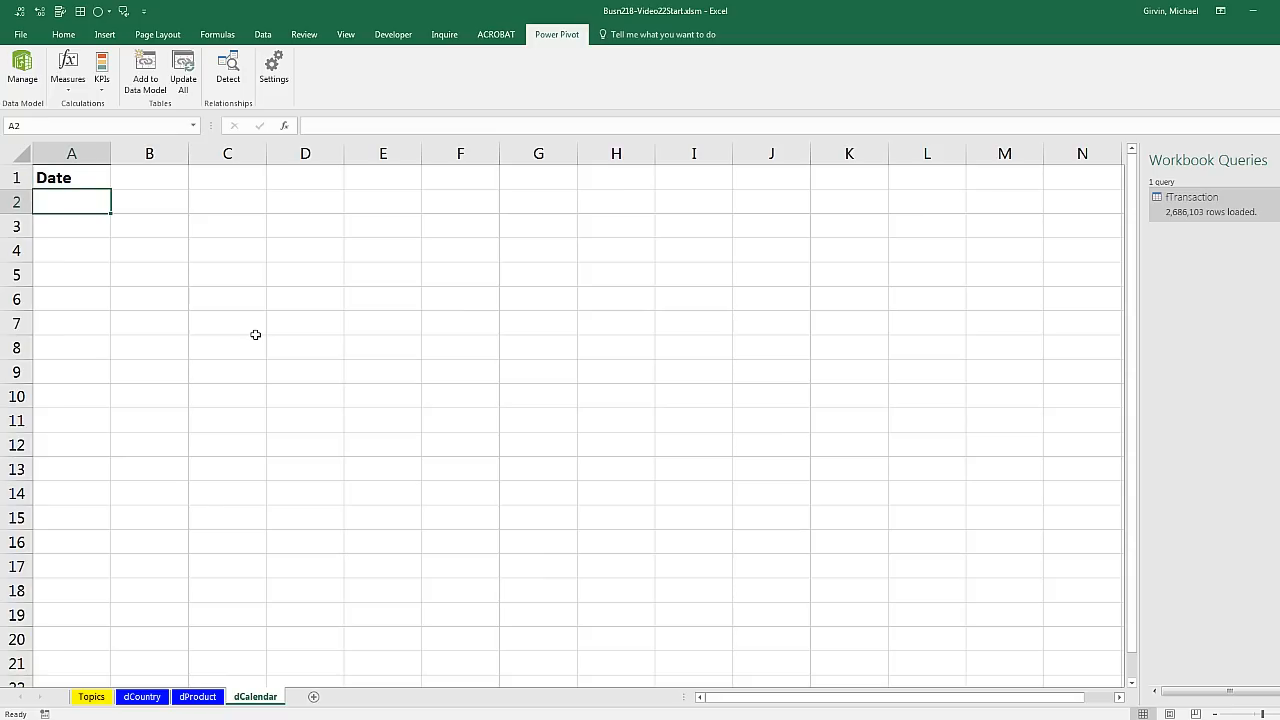
type("1/1/20")
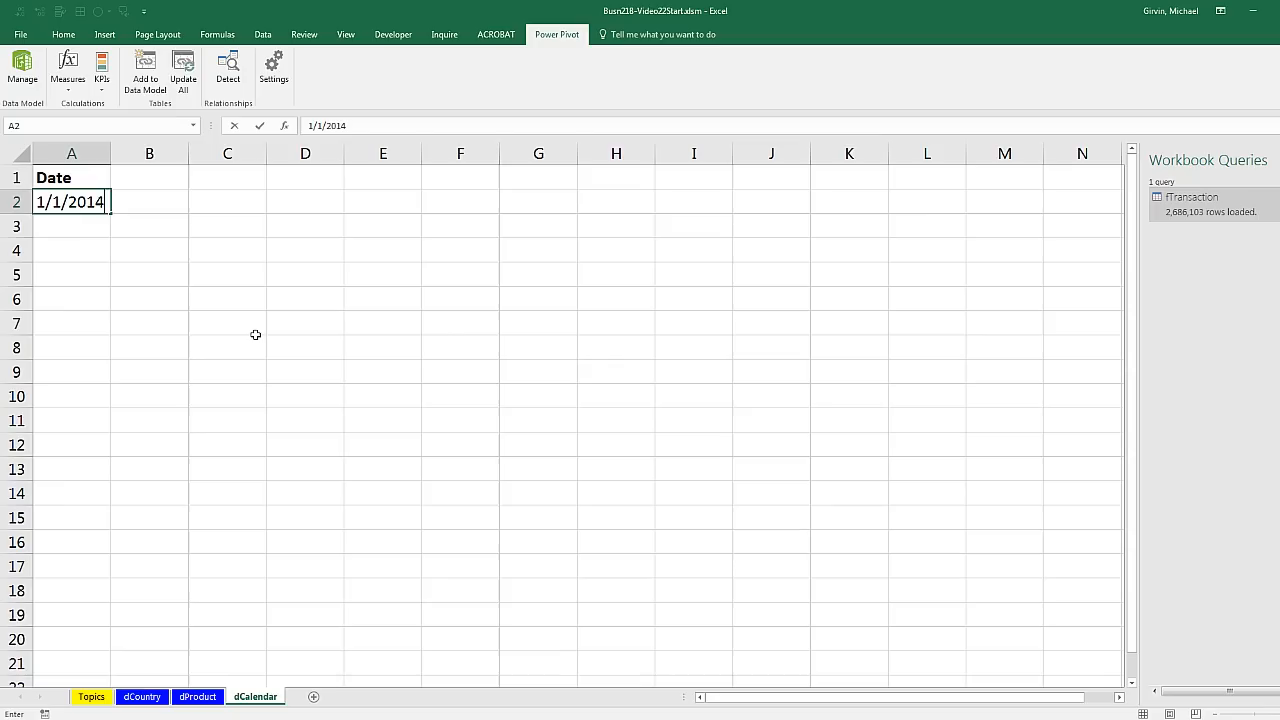
type("14")
key("ctrl+Return")
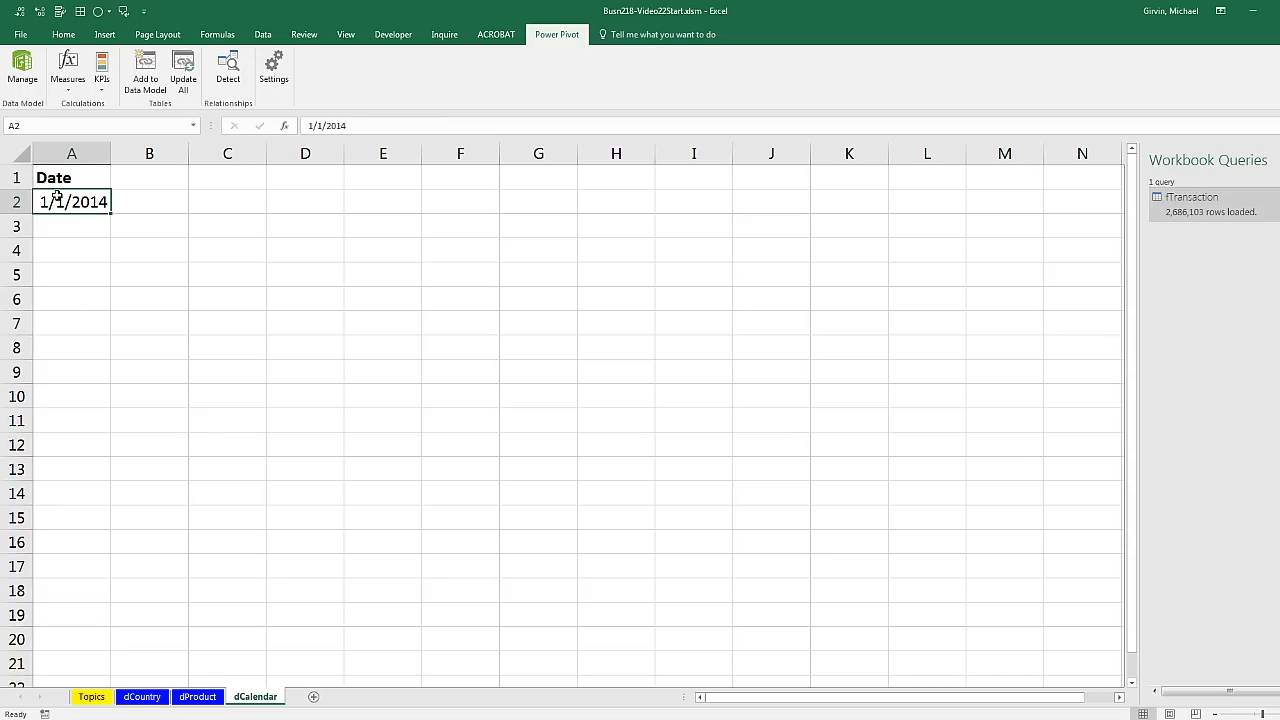
left_click(64, 35)
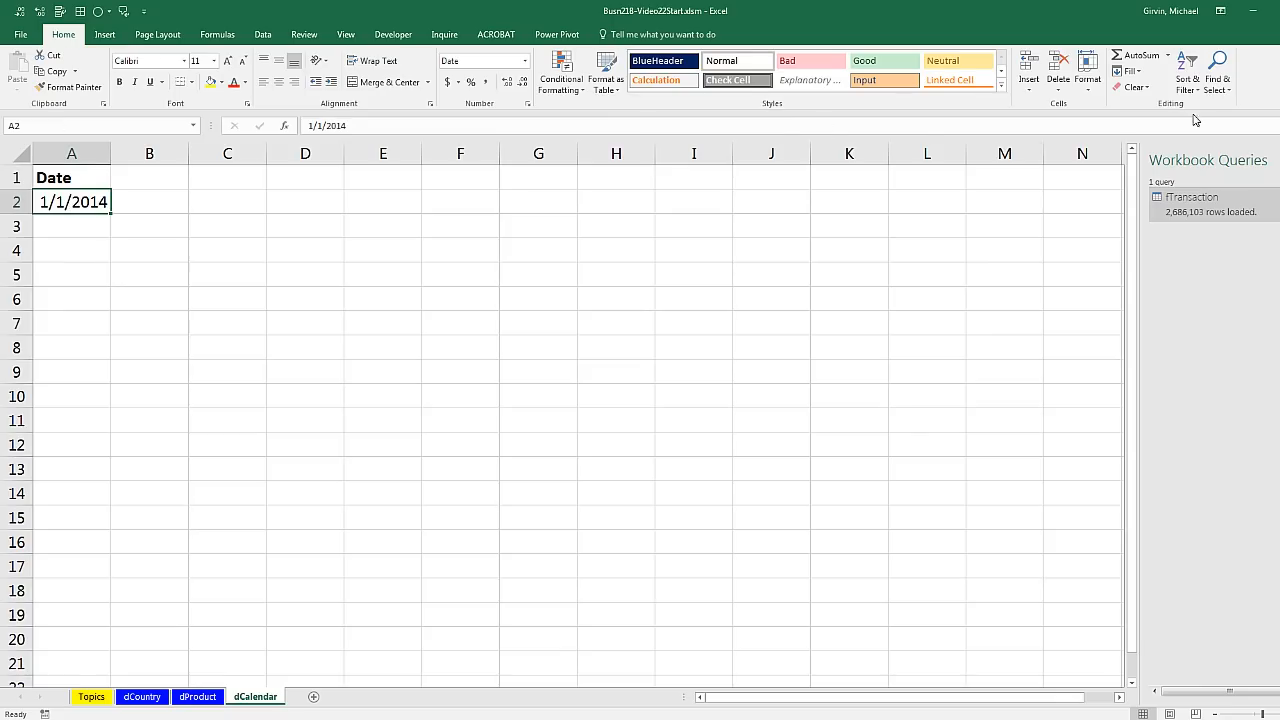
left_click(1129, 71)
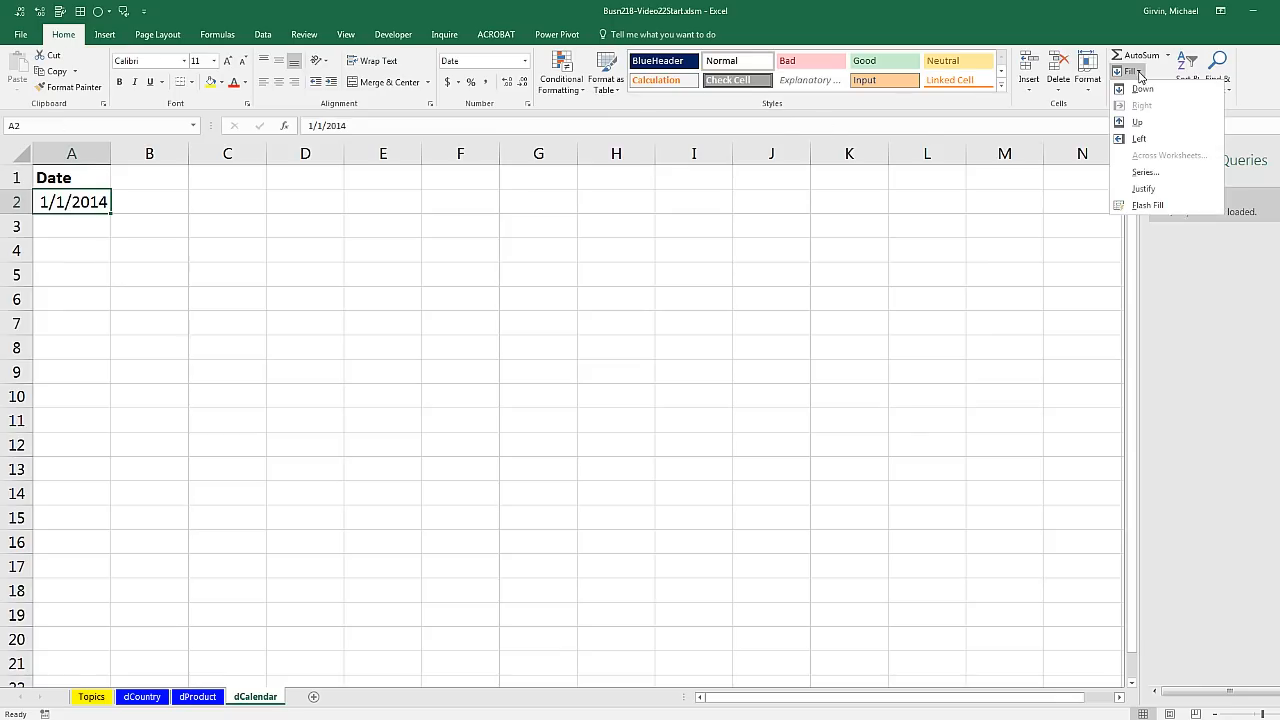
left_click(1143, 174)
left_click_drag(358, 294, 219, 215)
key("Escape")
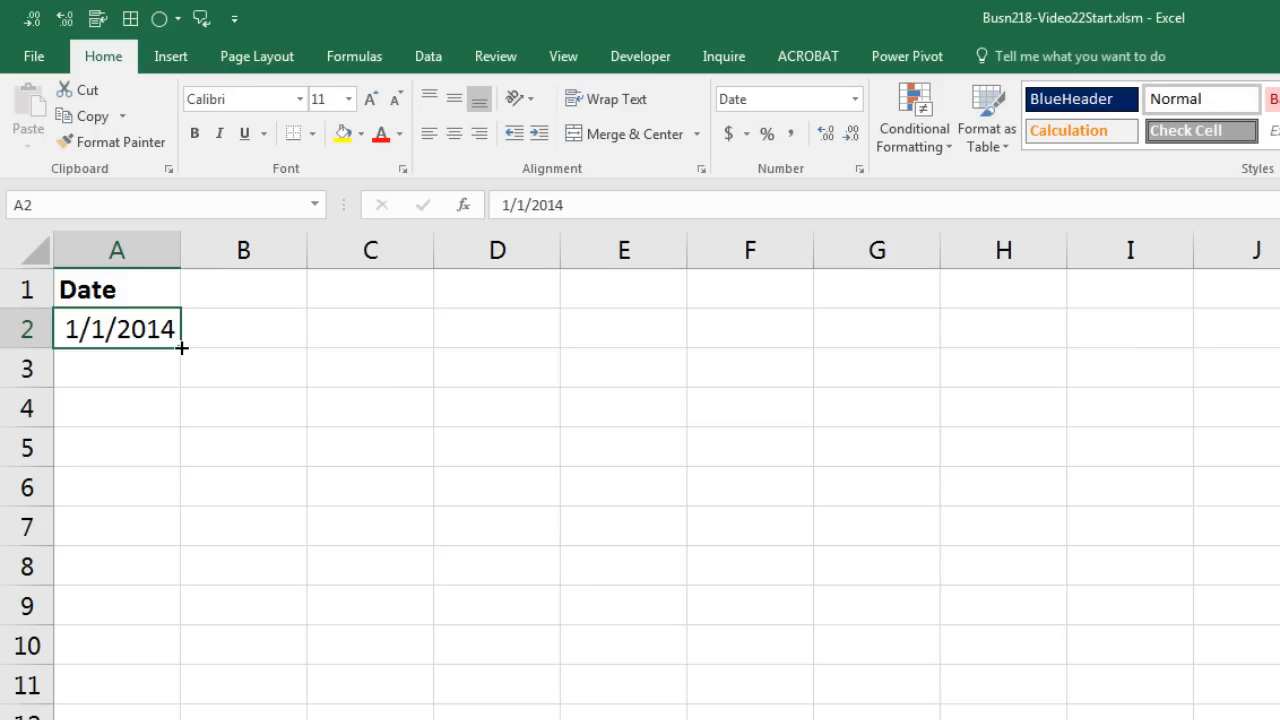
mouse_move(181, 347)
left_mouse_down()
mouse_move(186, 388)
mouse_move(188, 345)
left_mouse_up()
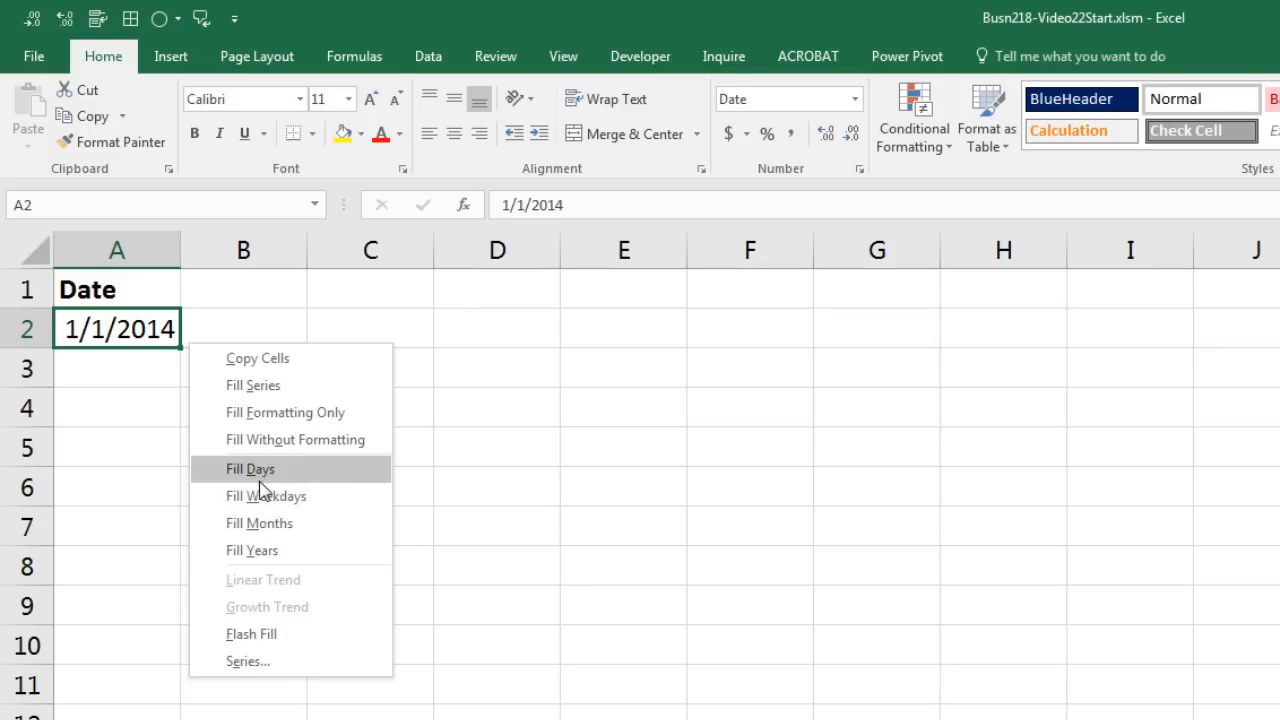
key("Escape")
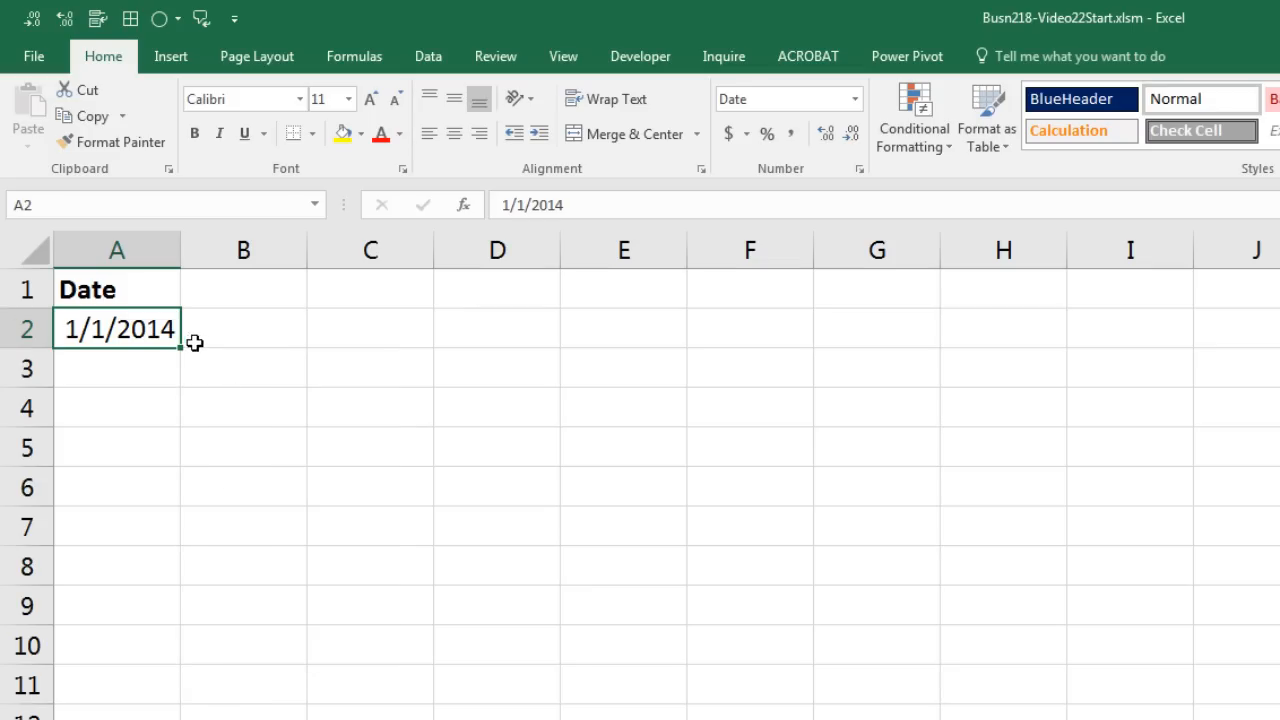
Fill a daily date series down column A from cell A2, with step value 1 and stop value 12/31/2016
mouse_move(181, 347)
left_mouse_down()
mouse_move(183, 389)
mouse_move(197, 357)
left_mouse_up()
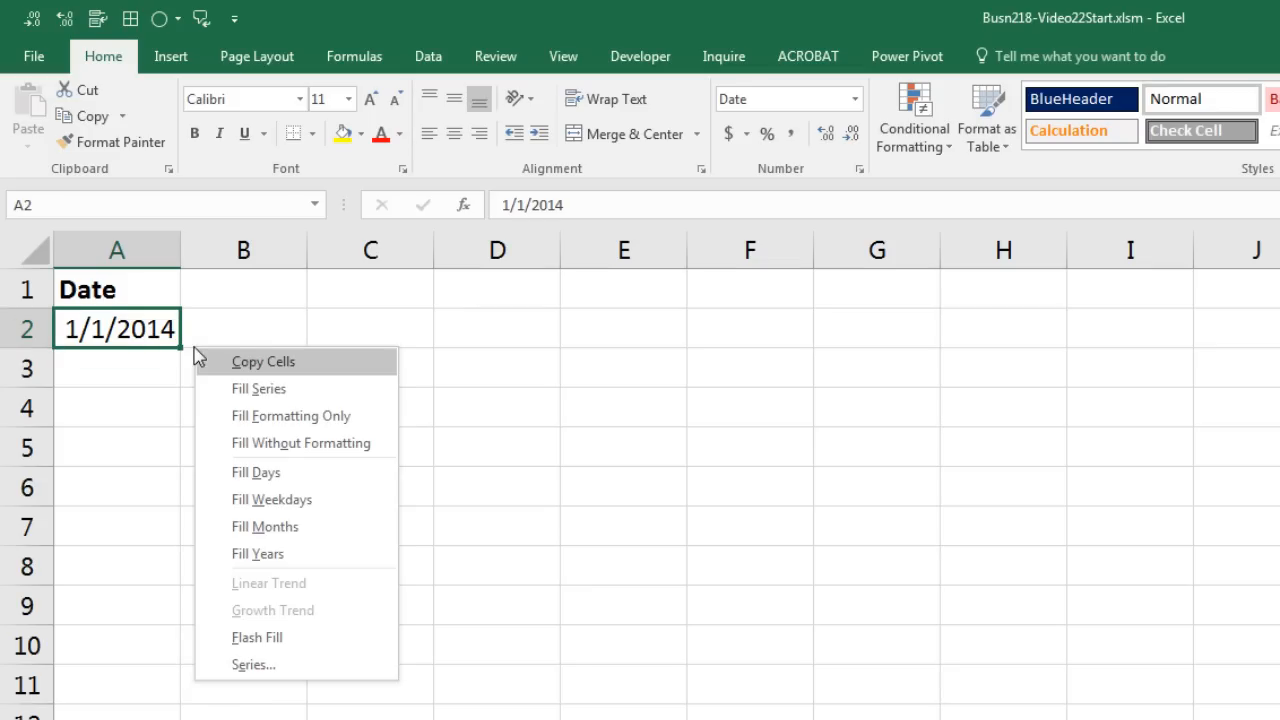
left_click(279, 665)
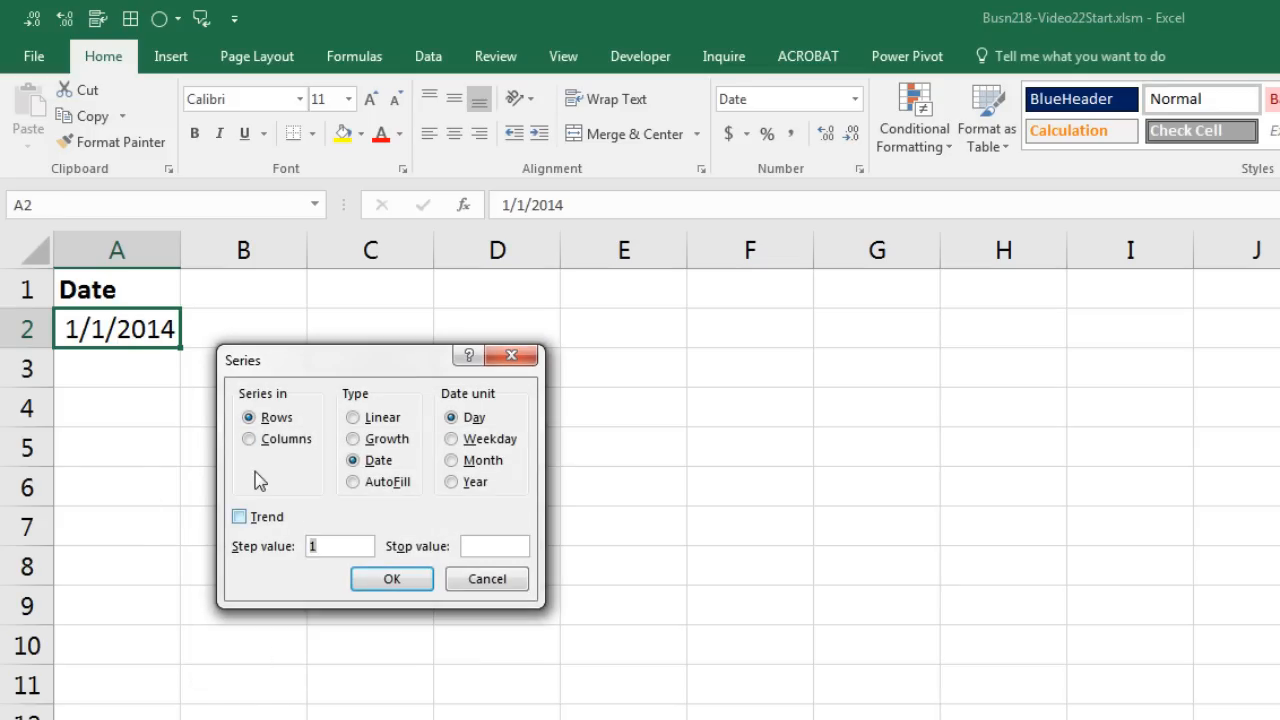
left_click(248, 440)
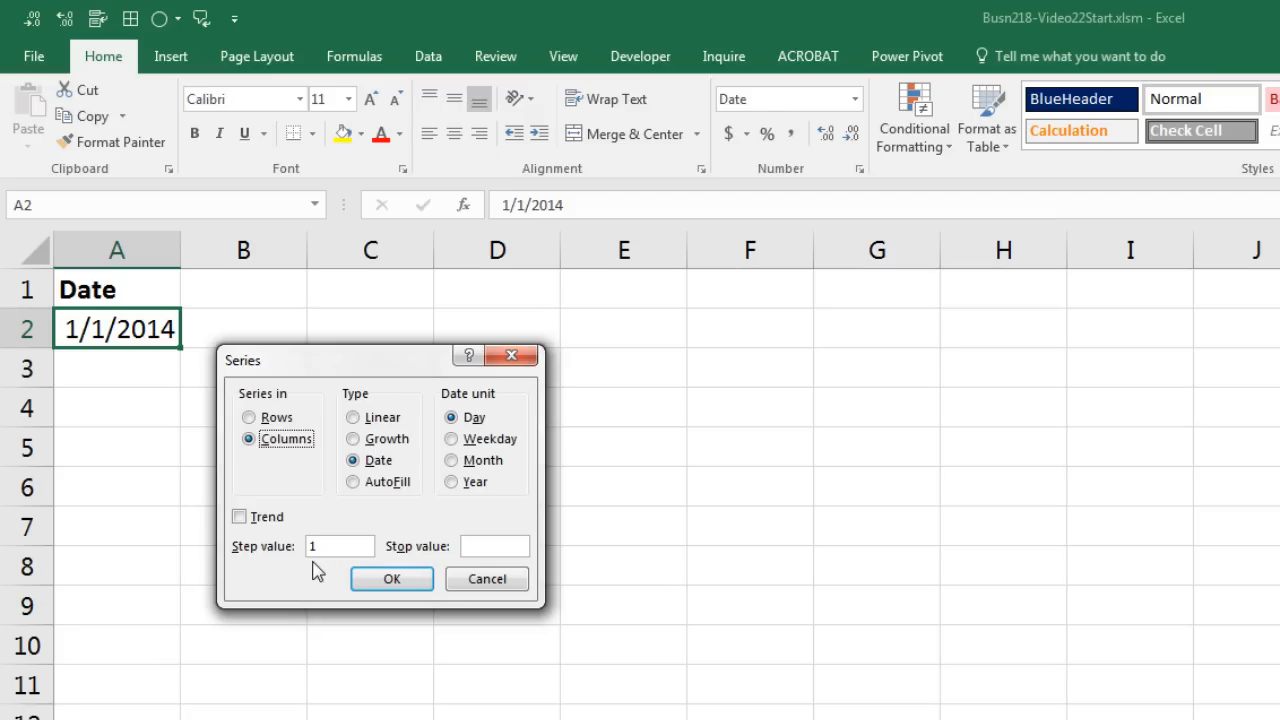
left_click(480, 547)
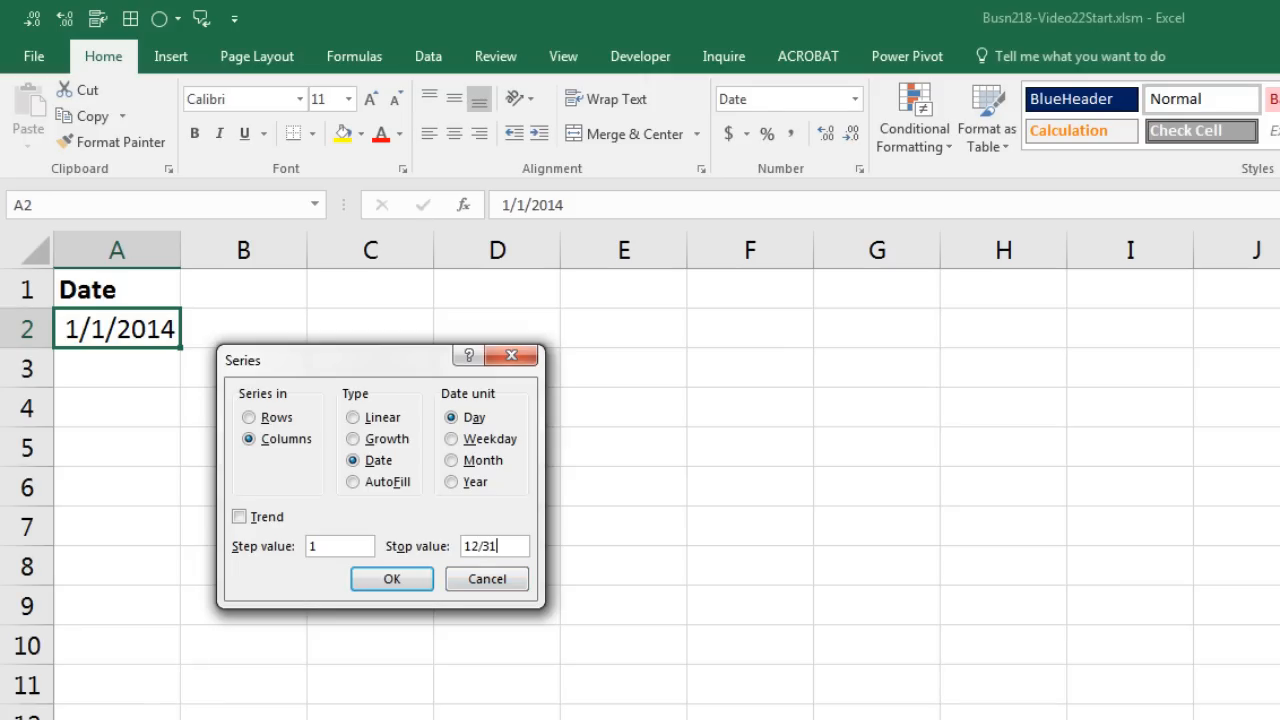
type("12/31/2016")
left_click_drag(526, 546, 413, 541)
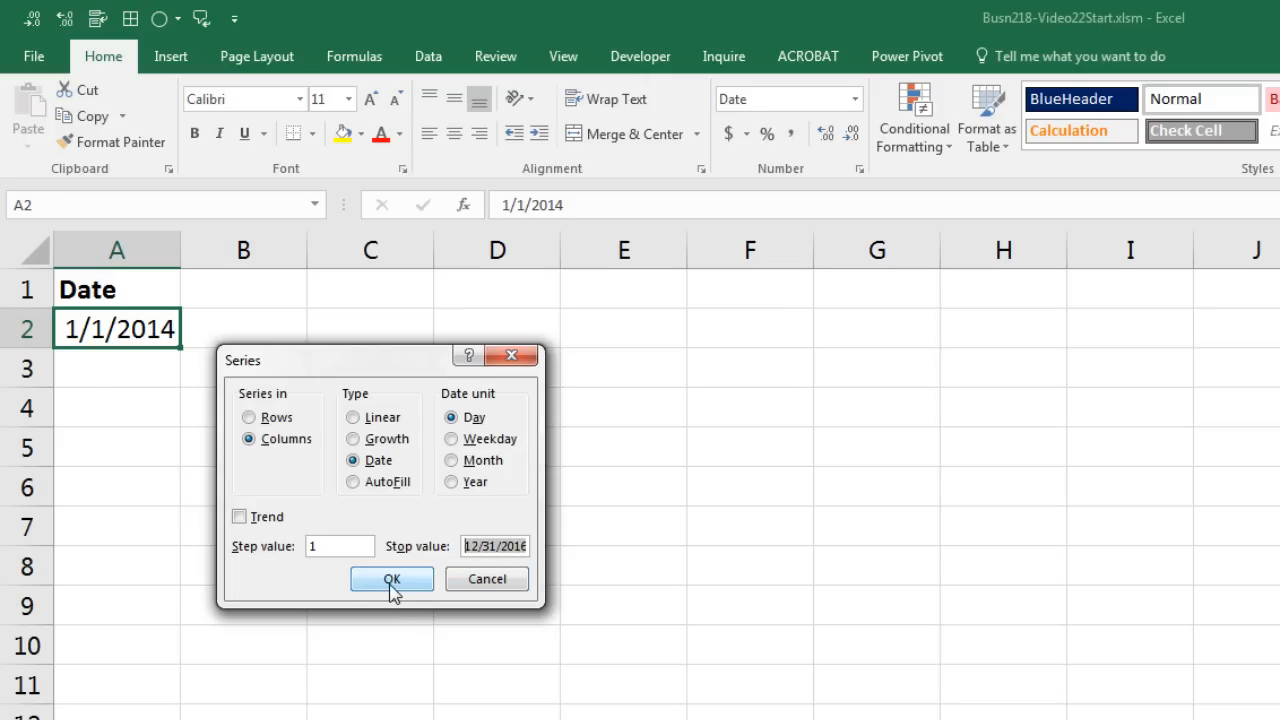
left_click(391, 580)
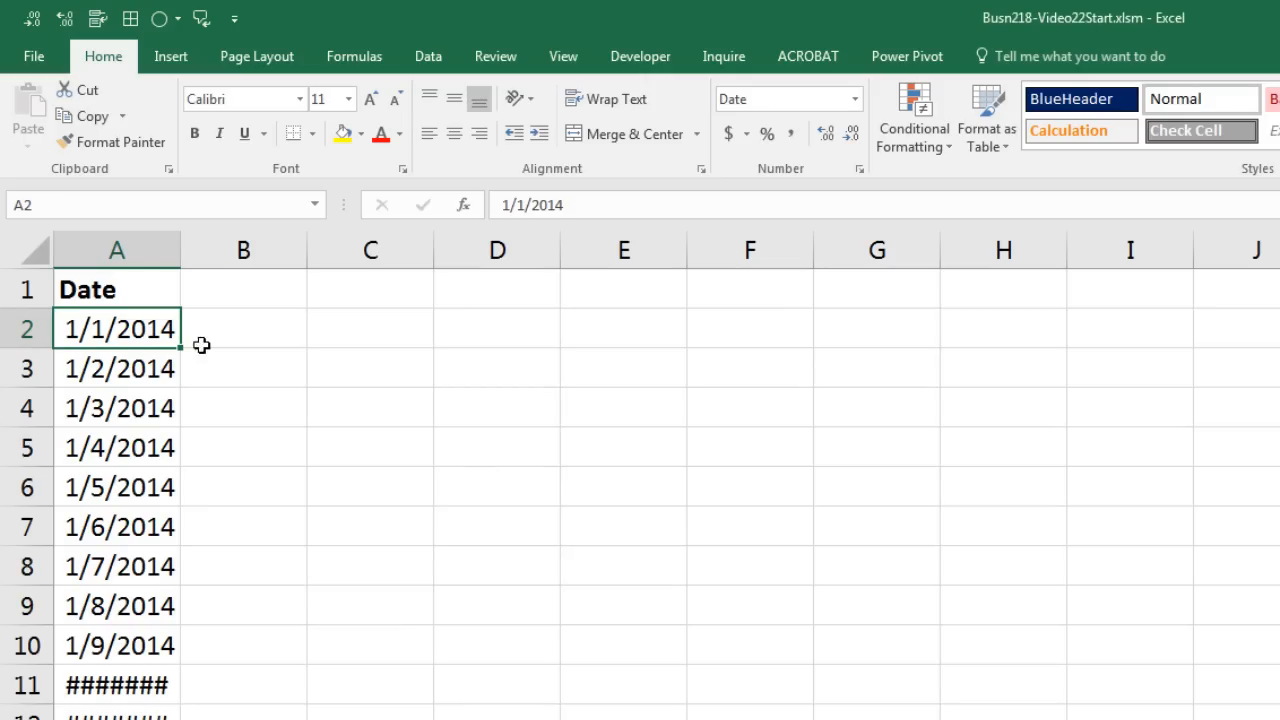
Autofit the width of column A, check the end of the date list and return to cell A1
double_click(180, 251)
key("ctrl+Down")
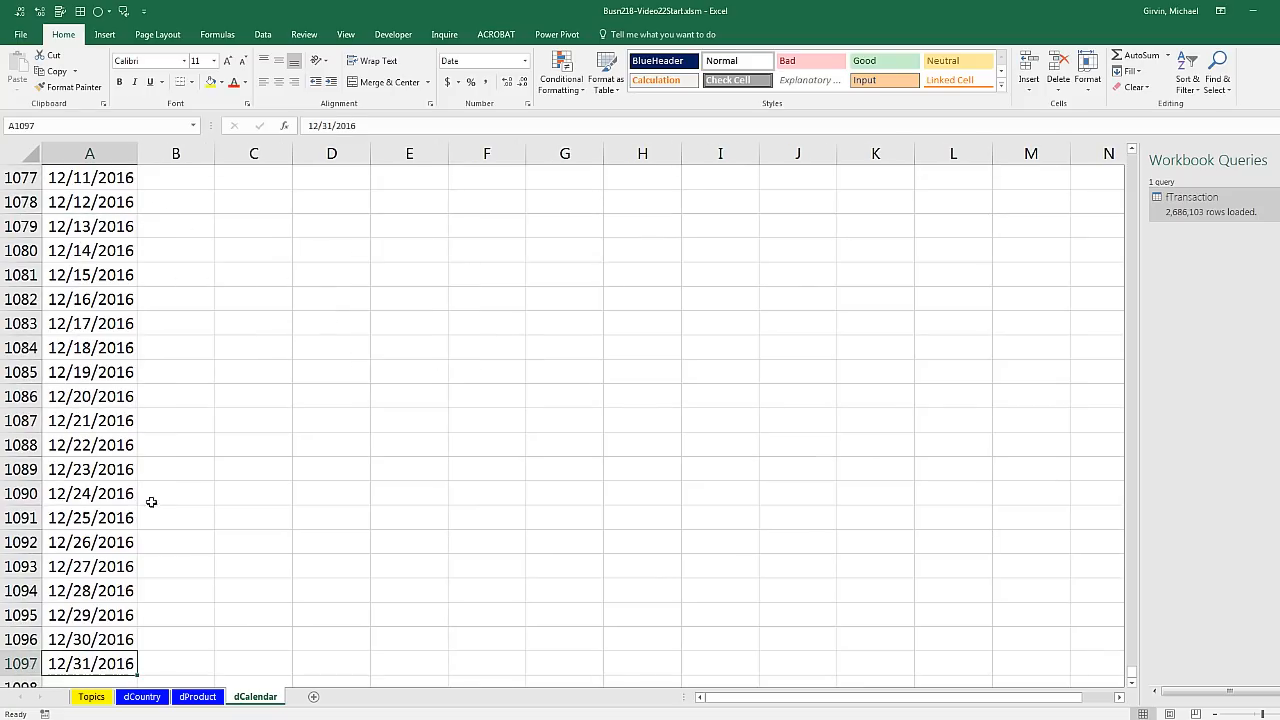
scroll(130, 490, "down", 3)
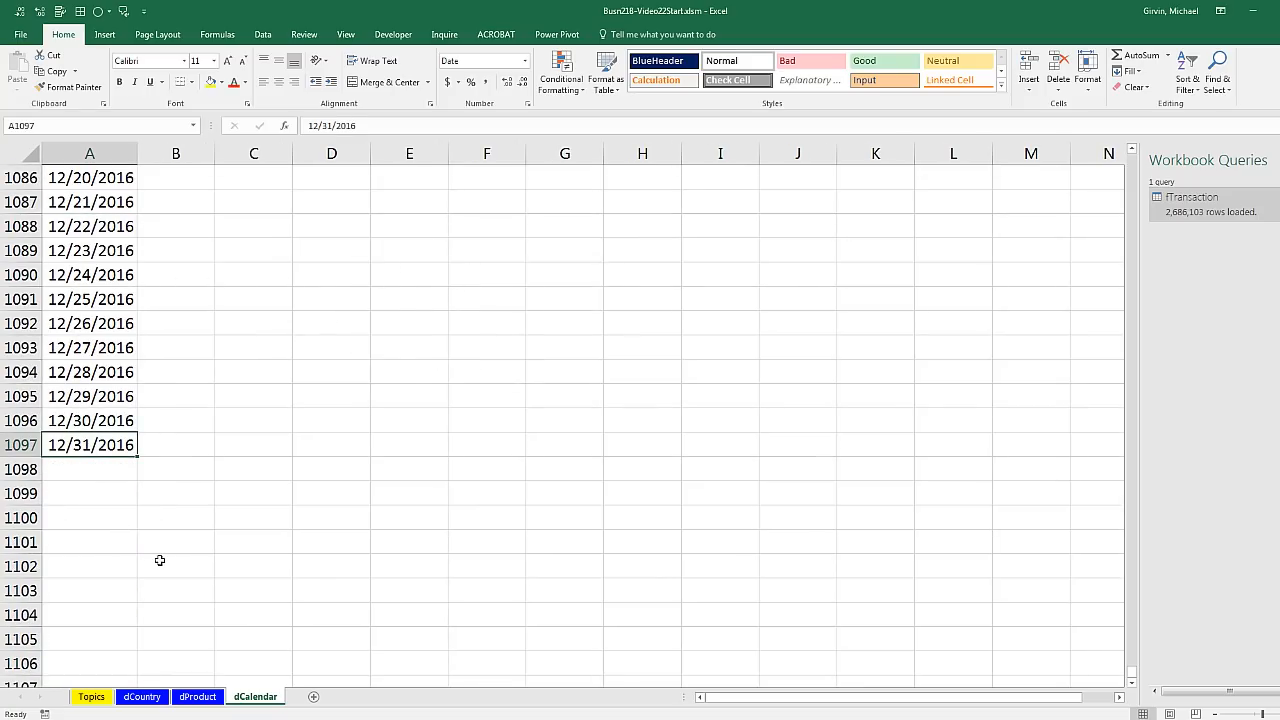
key("ctrl+Home")
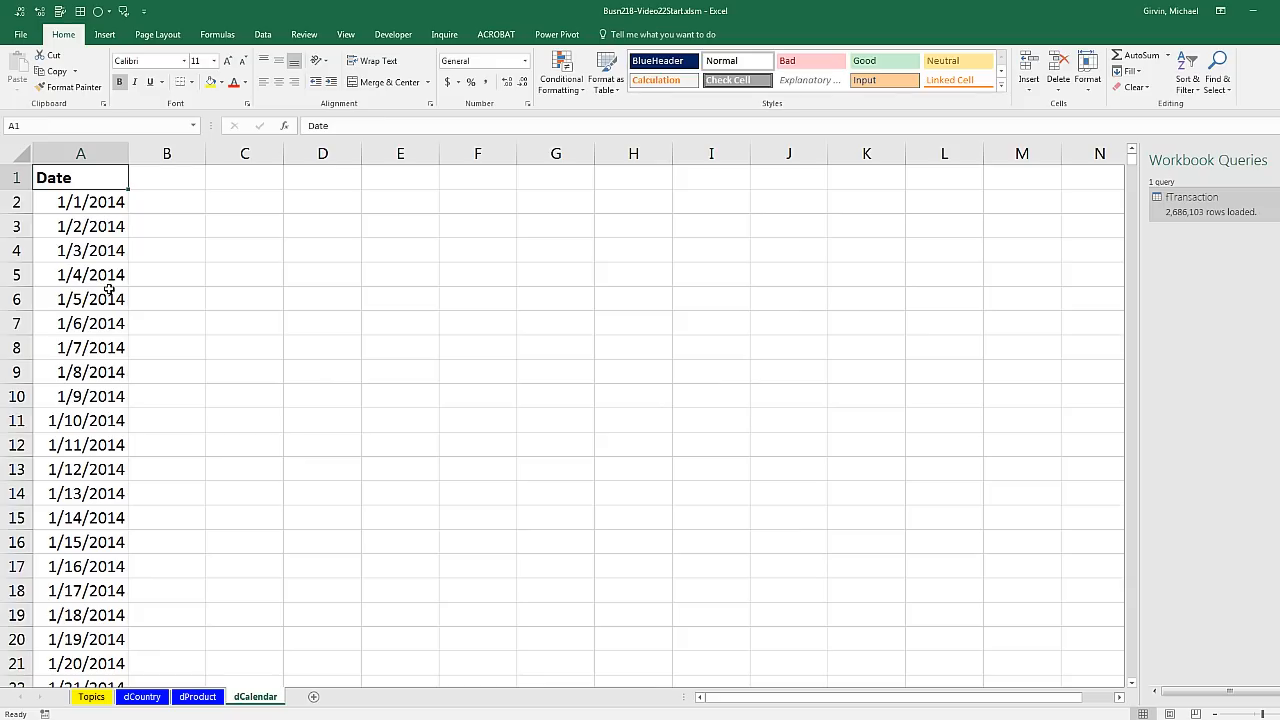
Convert the date list into an Excel table with a header row and name the table dCalendar
key("ctrl+t")
key("Return")
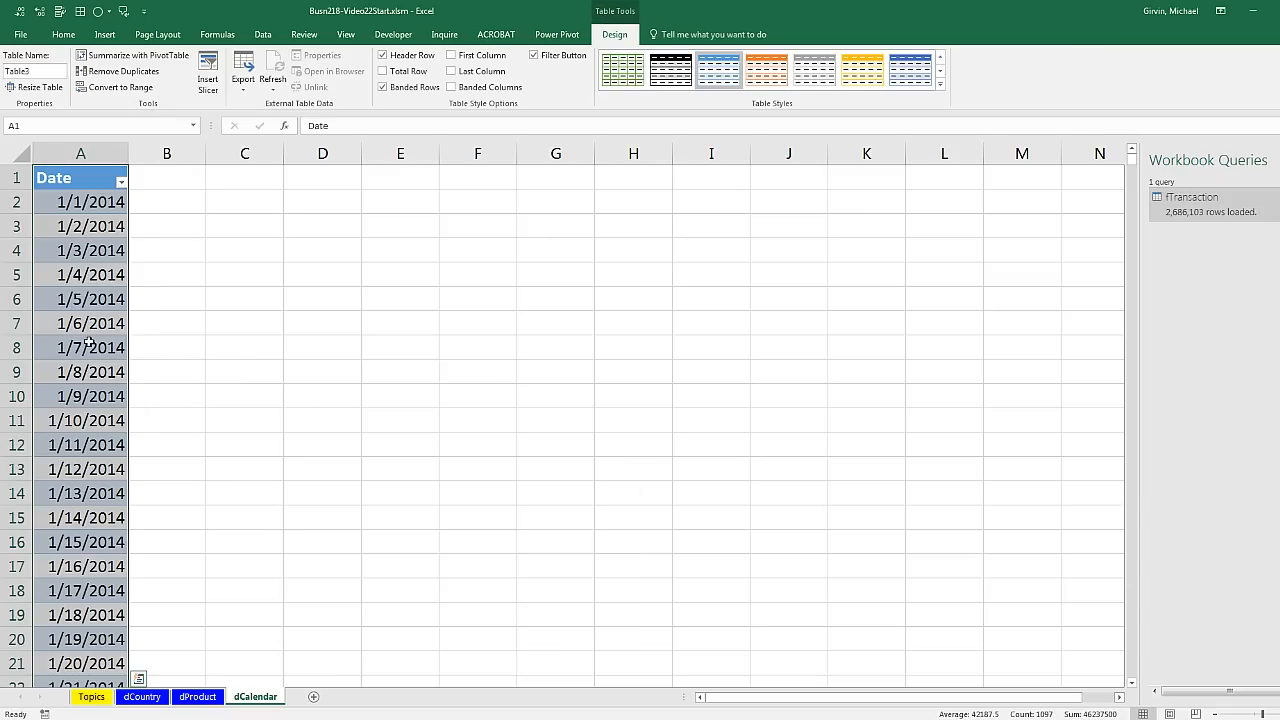
key("alt+j")
key("t")
key("a")
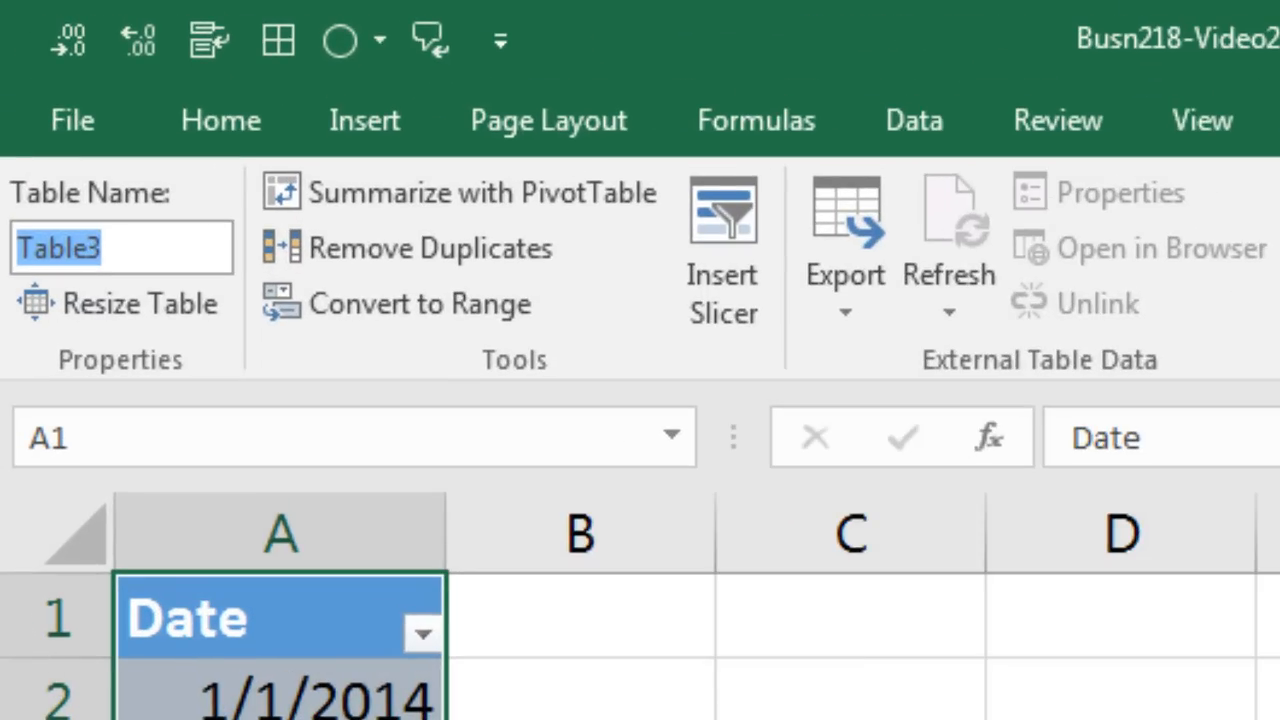
type("dCalendar")
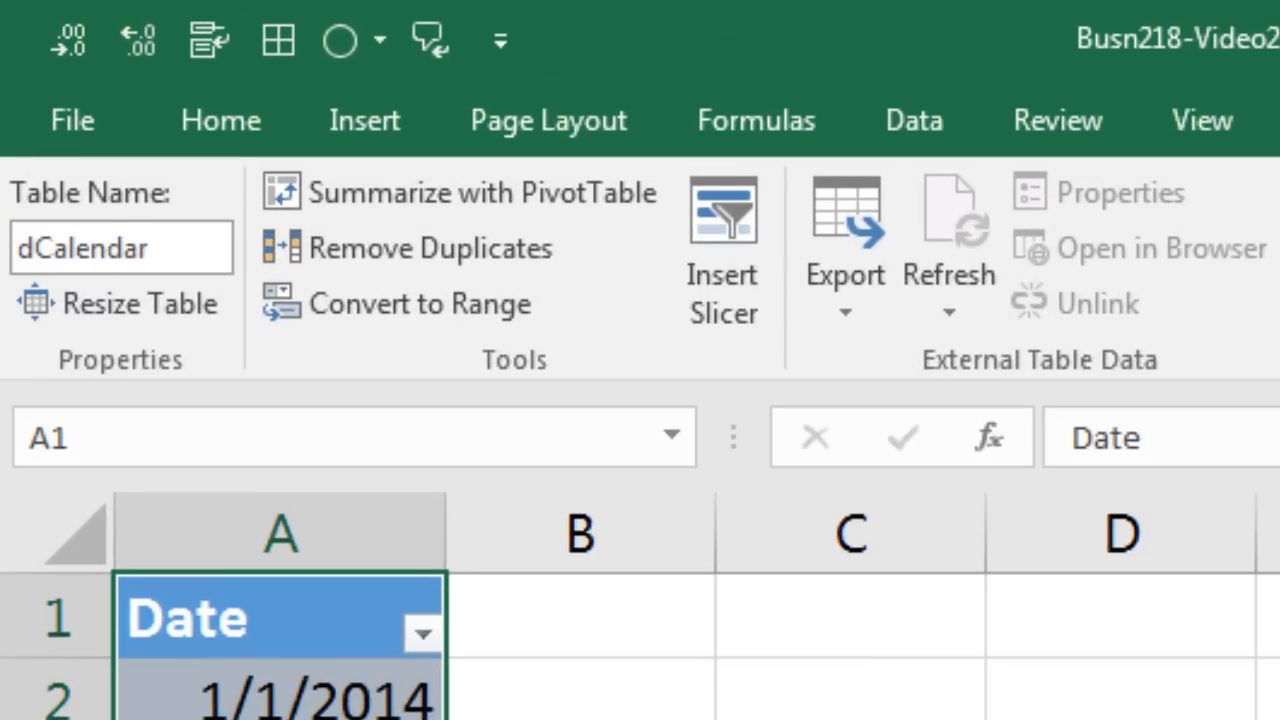
key("Return")
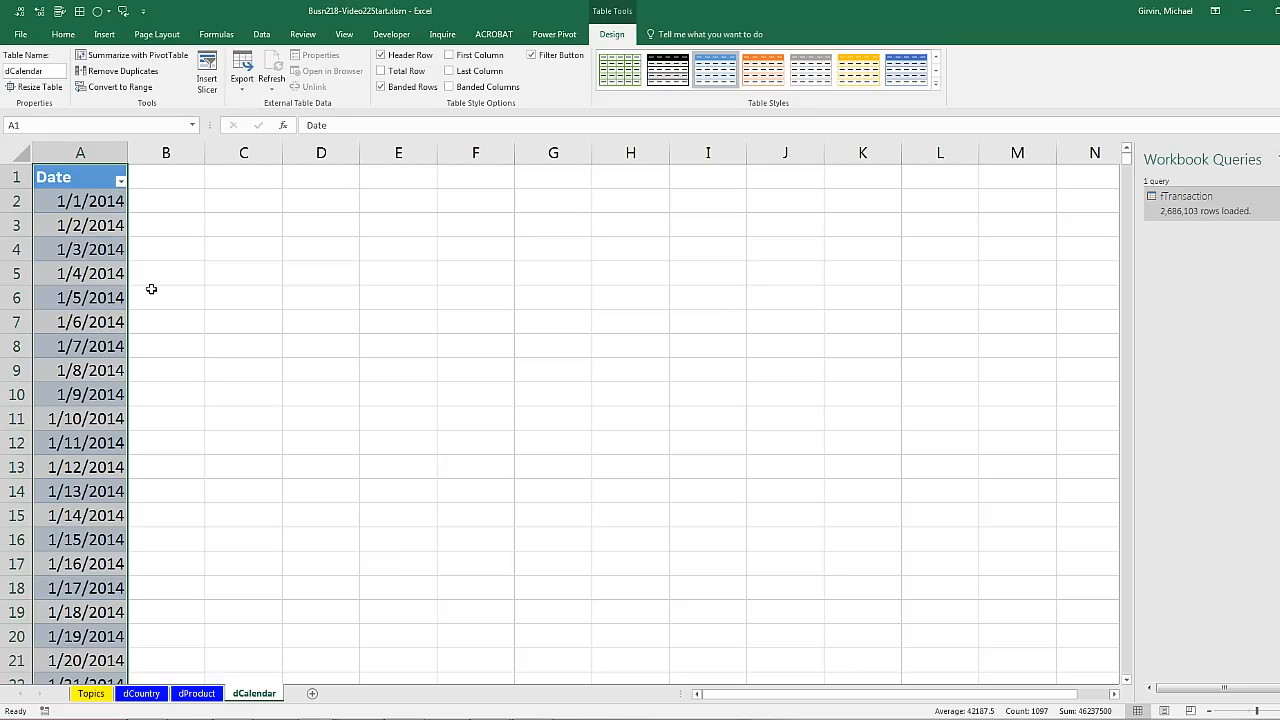
Add the dCalendar table to the Data Model and view its linked table options
left_click(119, 207)
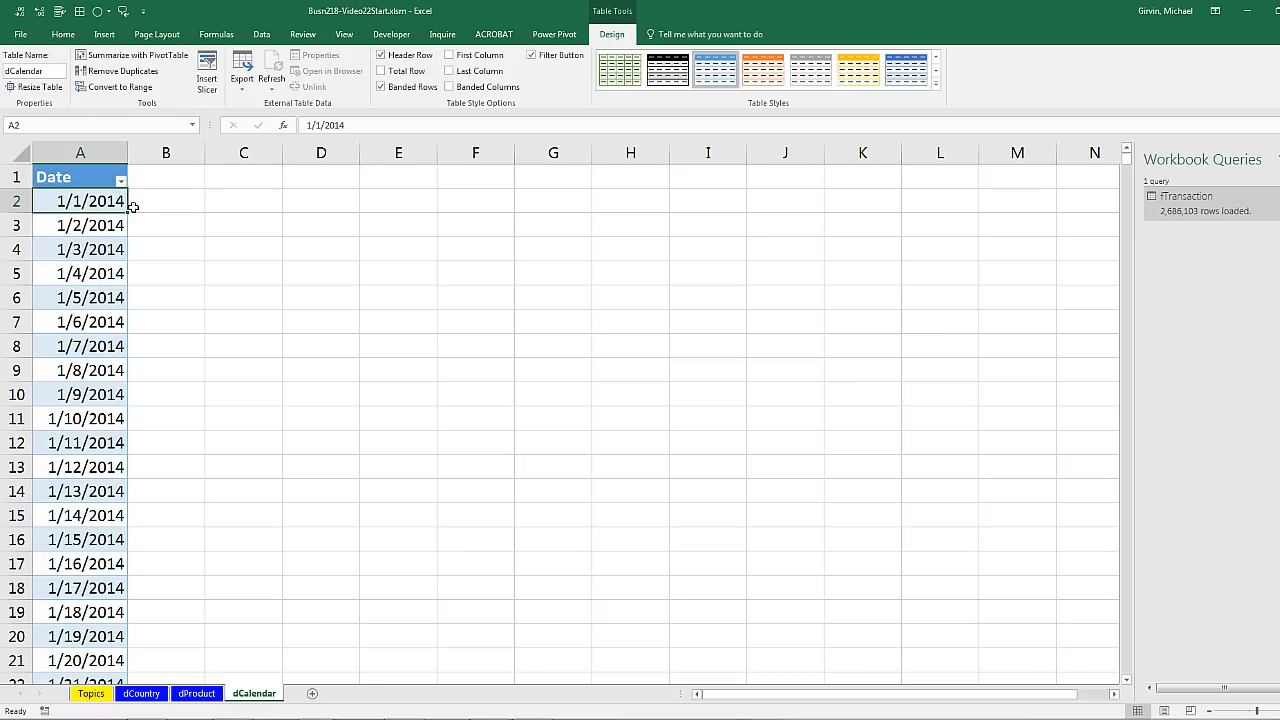
left_click(558, 37)
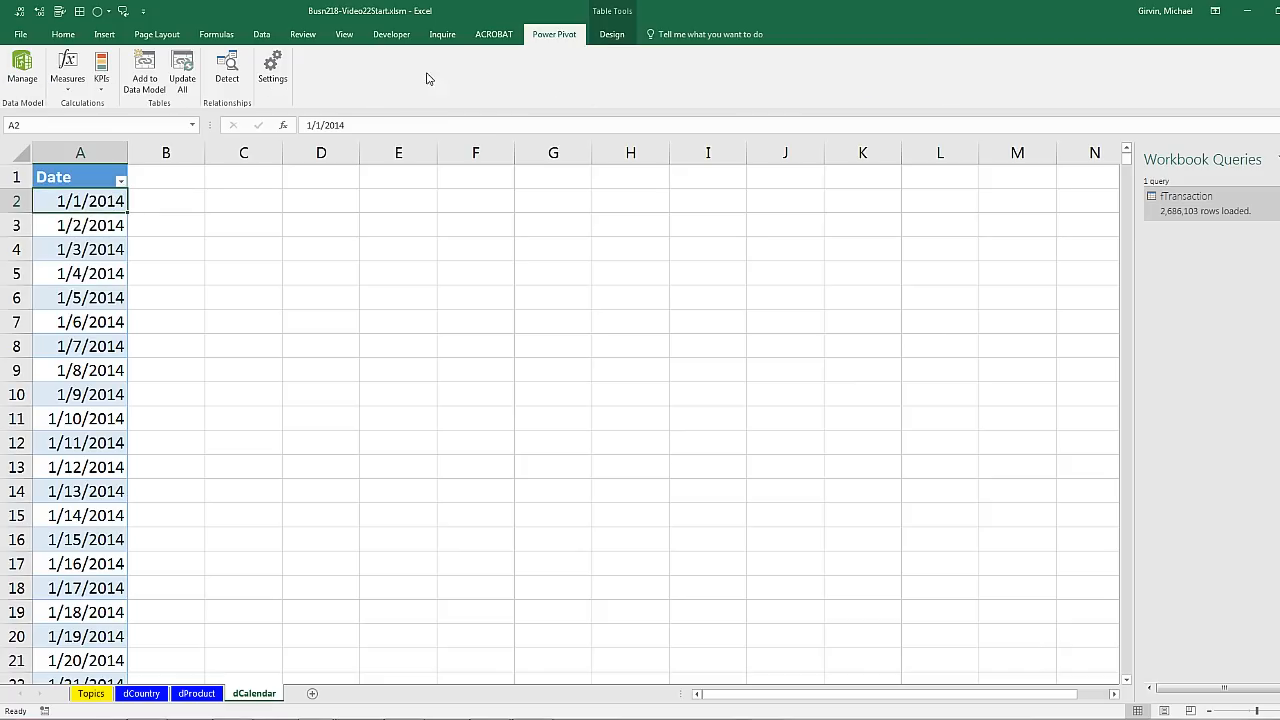
left_click(158, 88)
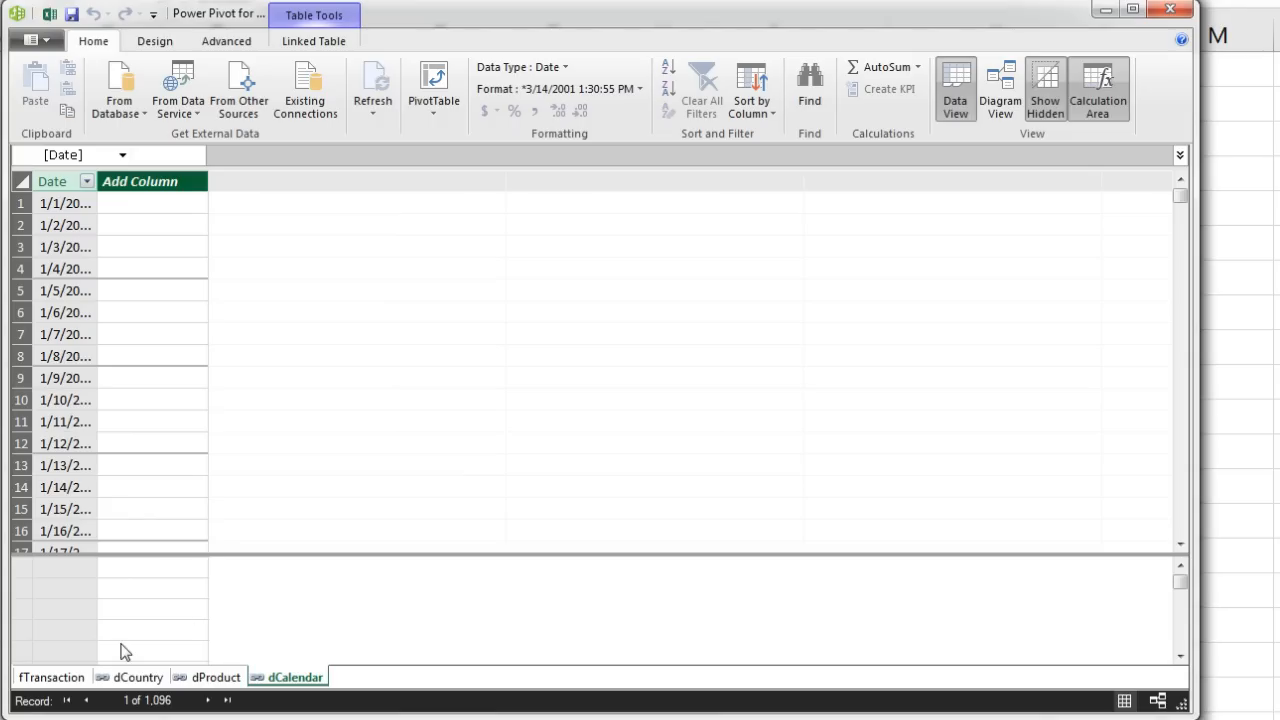
left_click(306, 46)
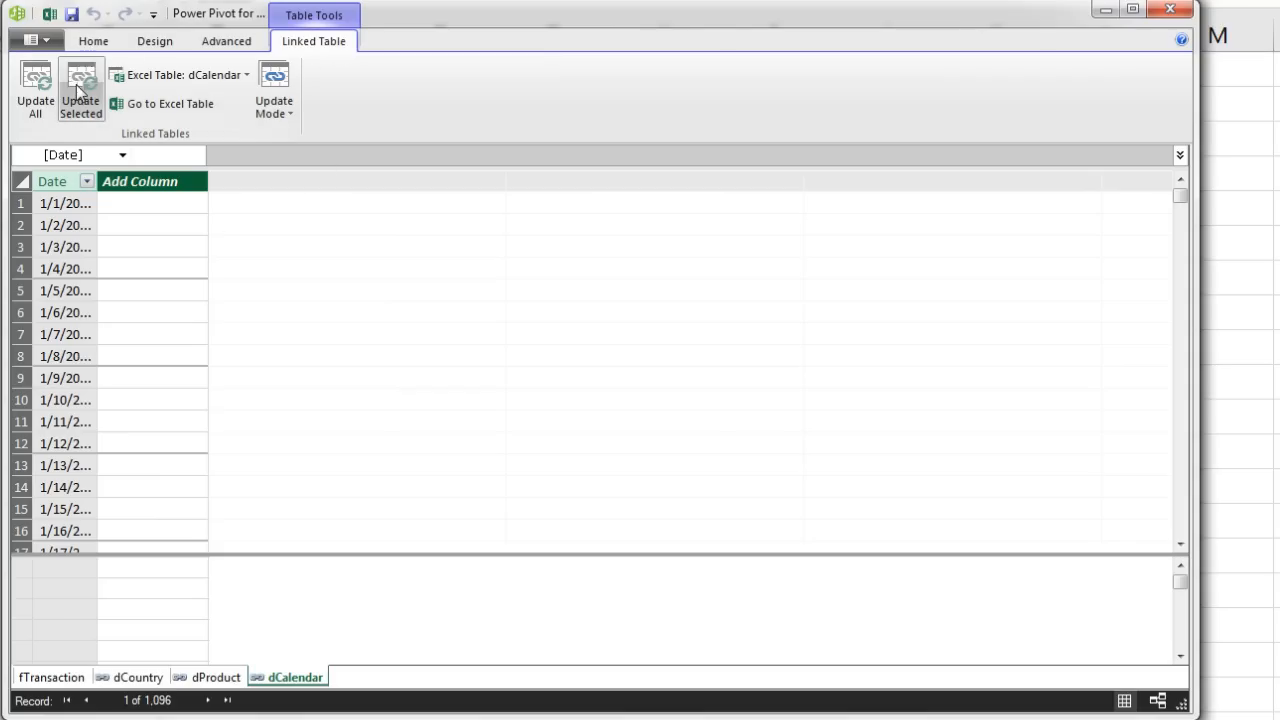
Show the model in Diagram View from the fTransaction table and place fTransaction below dCountry
left_click(62, 678)
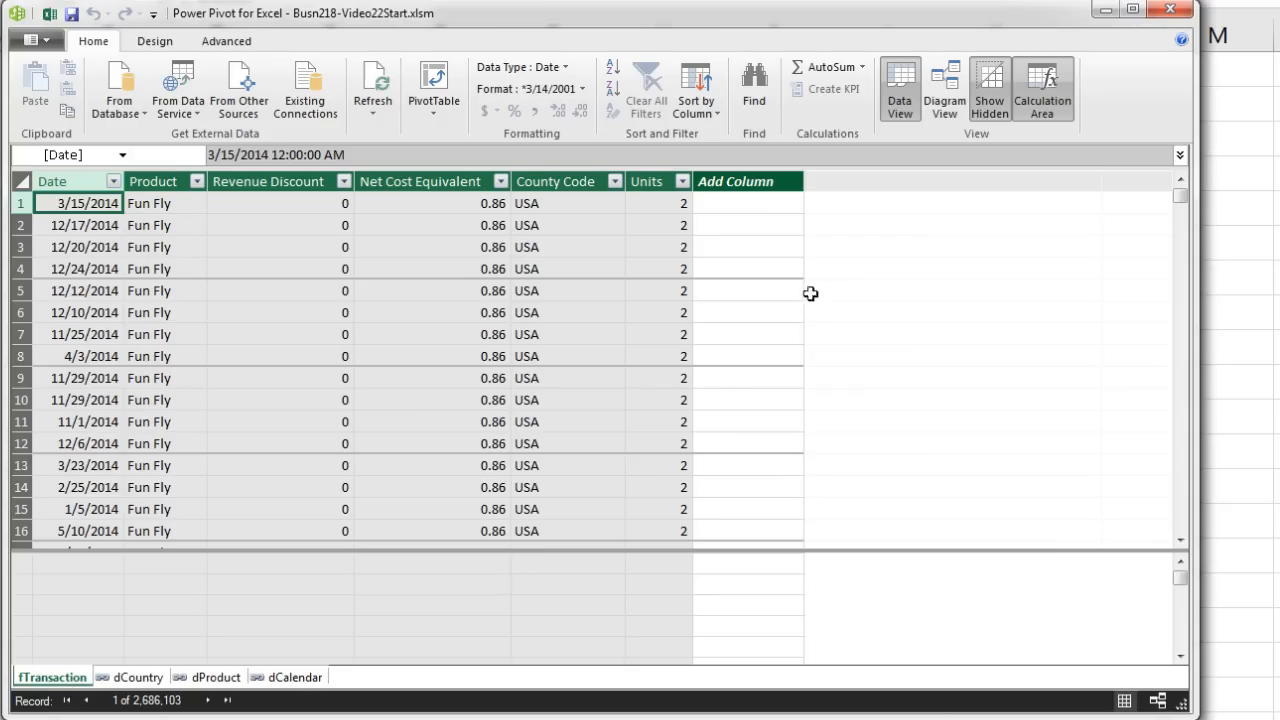
left_click(946, 106)
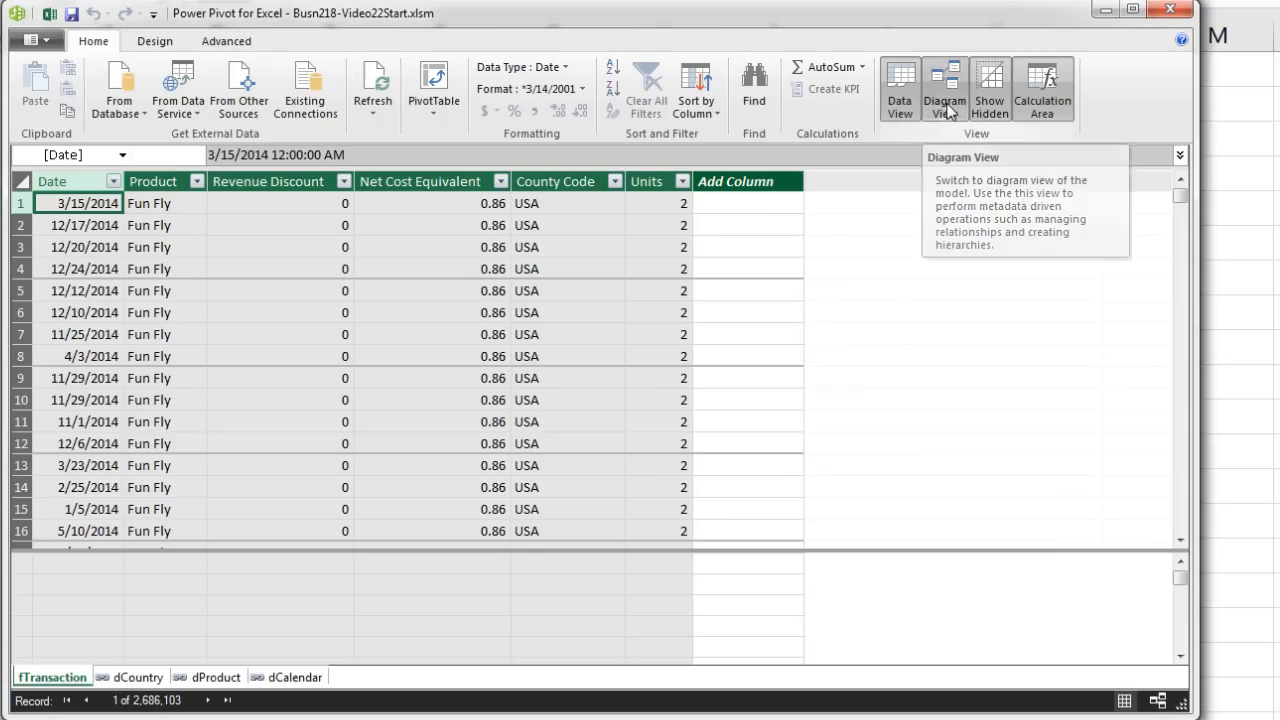
left_click_drag(120, 194, 380, 363)
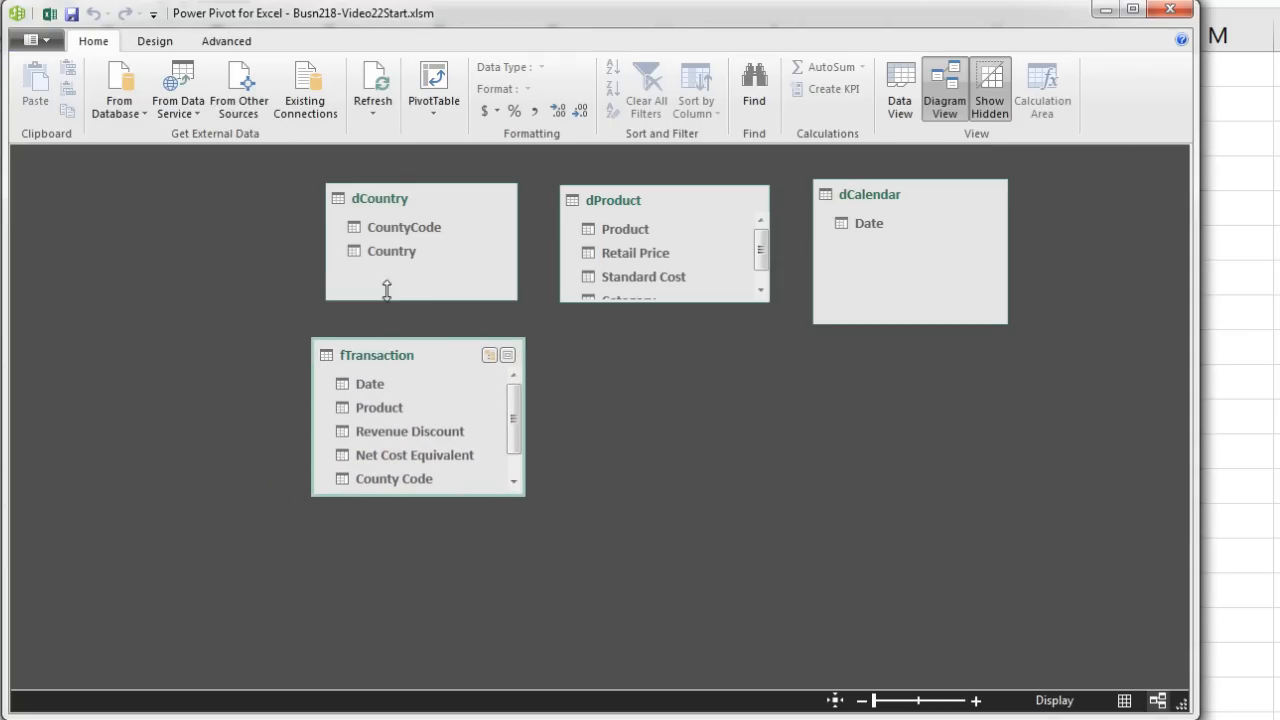
Place dCountry and dProduct one above the other to the left of fTransaction, and enlarge dProduct to show all its fields
left_click_drag(409, 198, 146, 232)
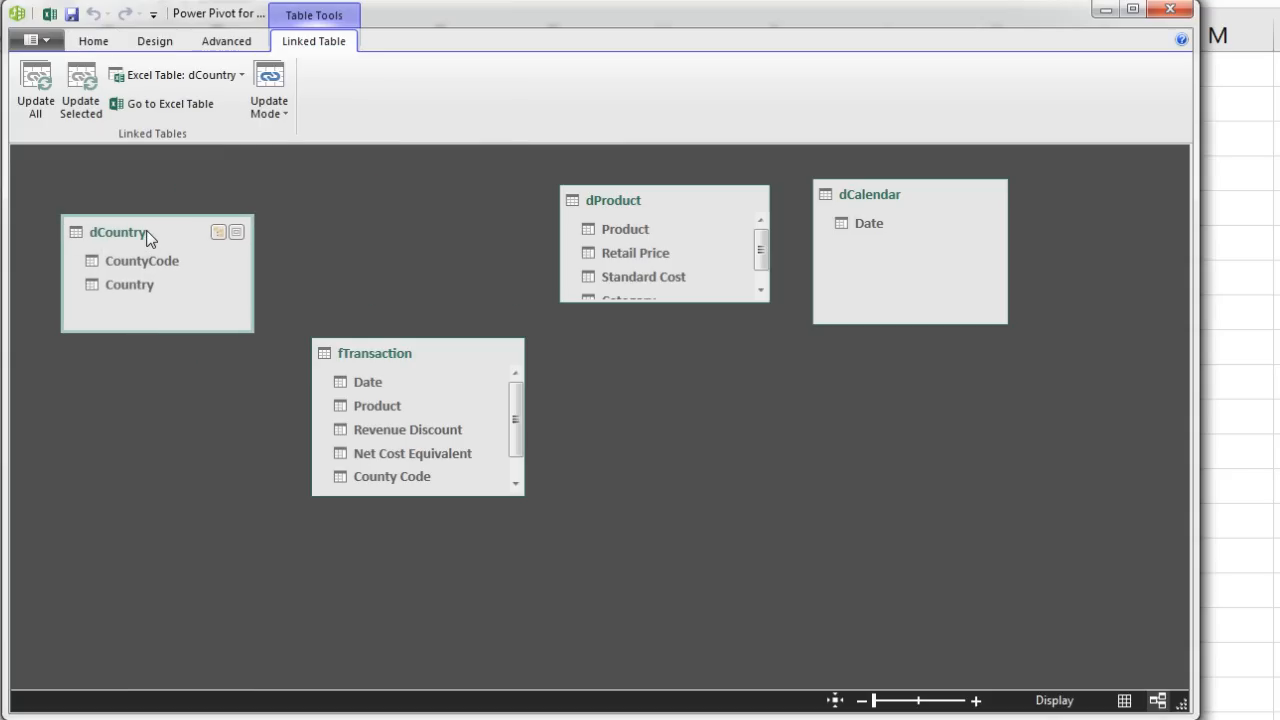
left_click_drag(634, 206, 120, 464)
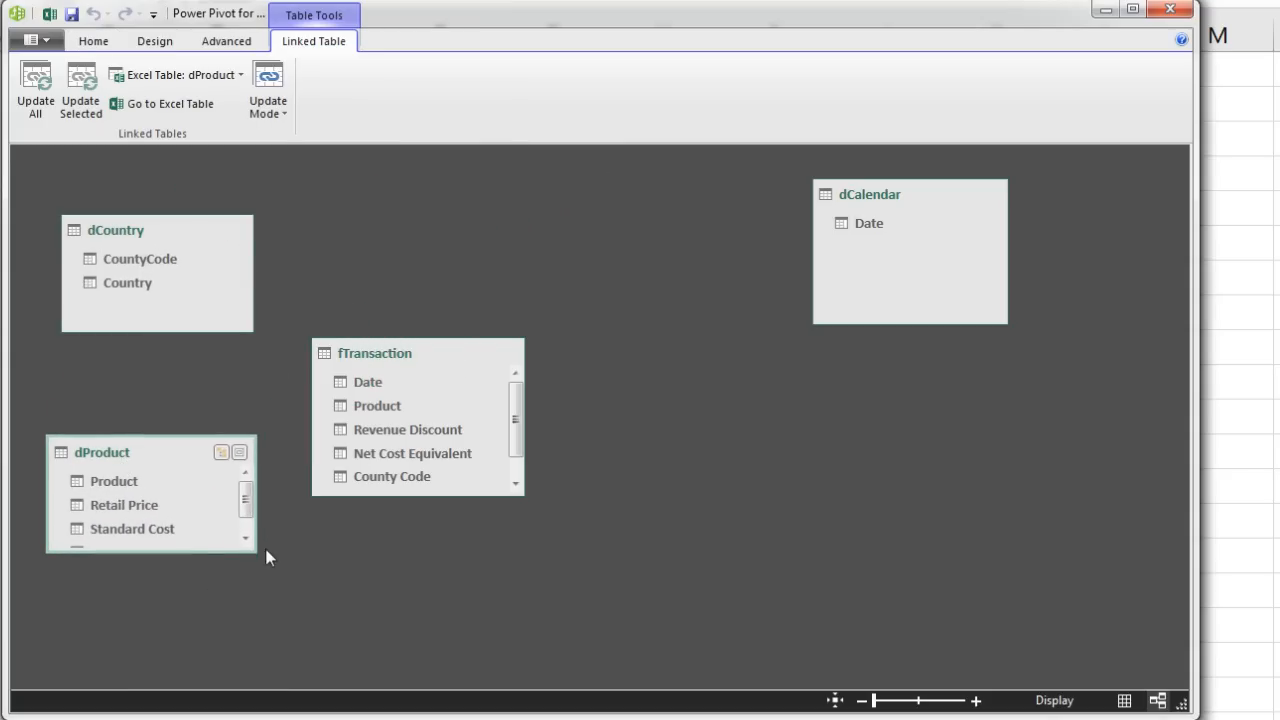
left_click_drag(257, 552, 270, 614)
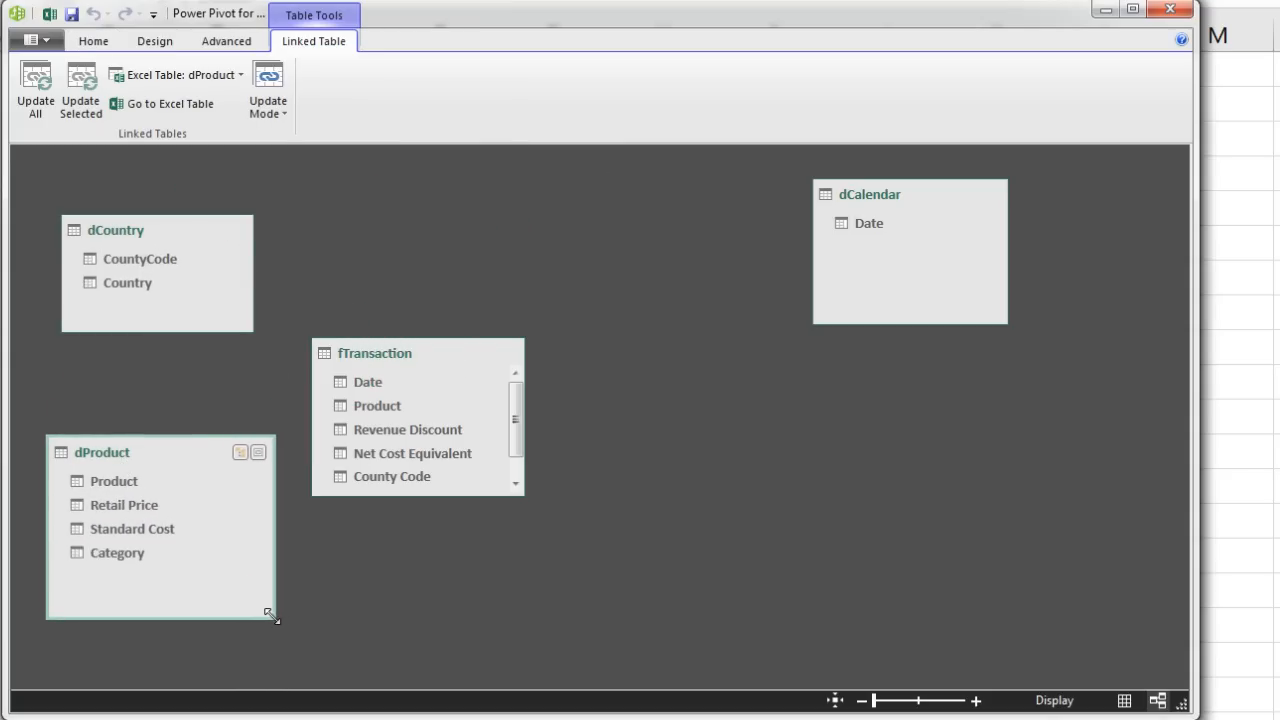
Raise and enlarge fTransaction to show all its fields, and place an enlarged dCalendar to its right
left_click(450, 349)
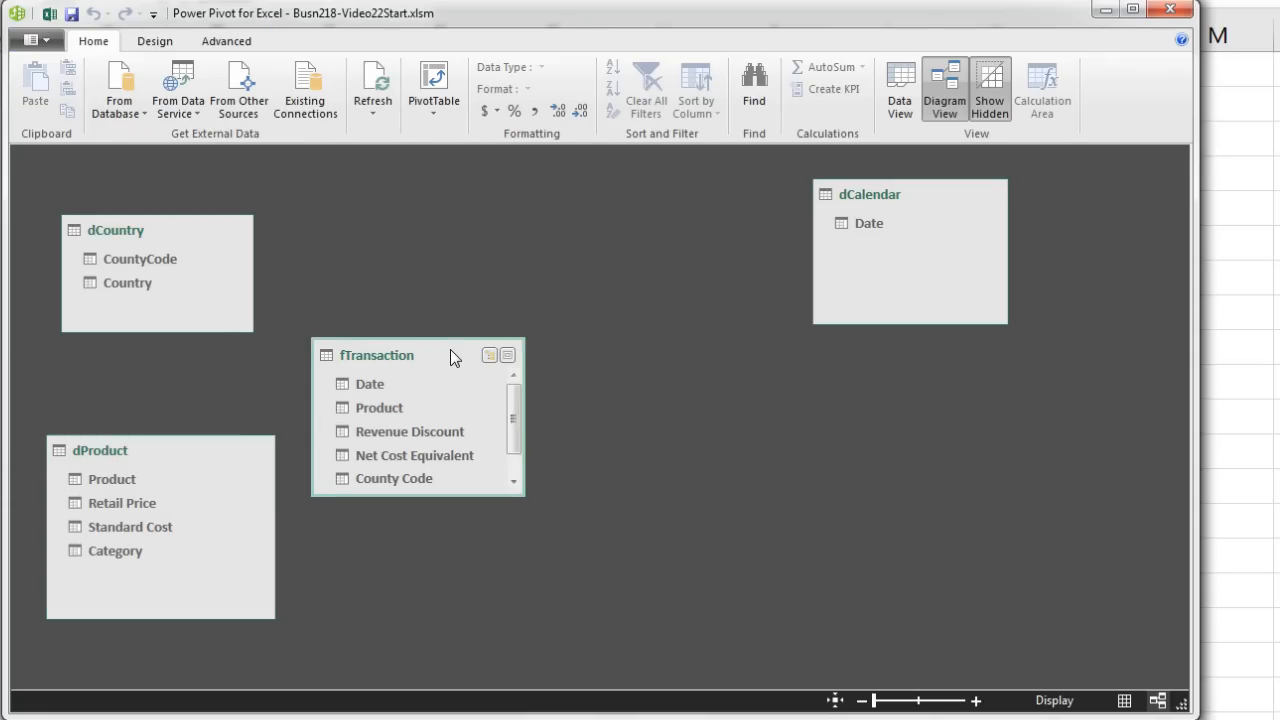
left_click_drag(450, 357, 456, 308)
left_click_drag(526, 444, 567, 576)
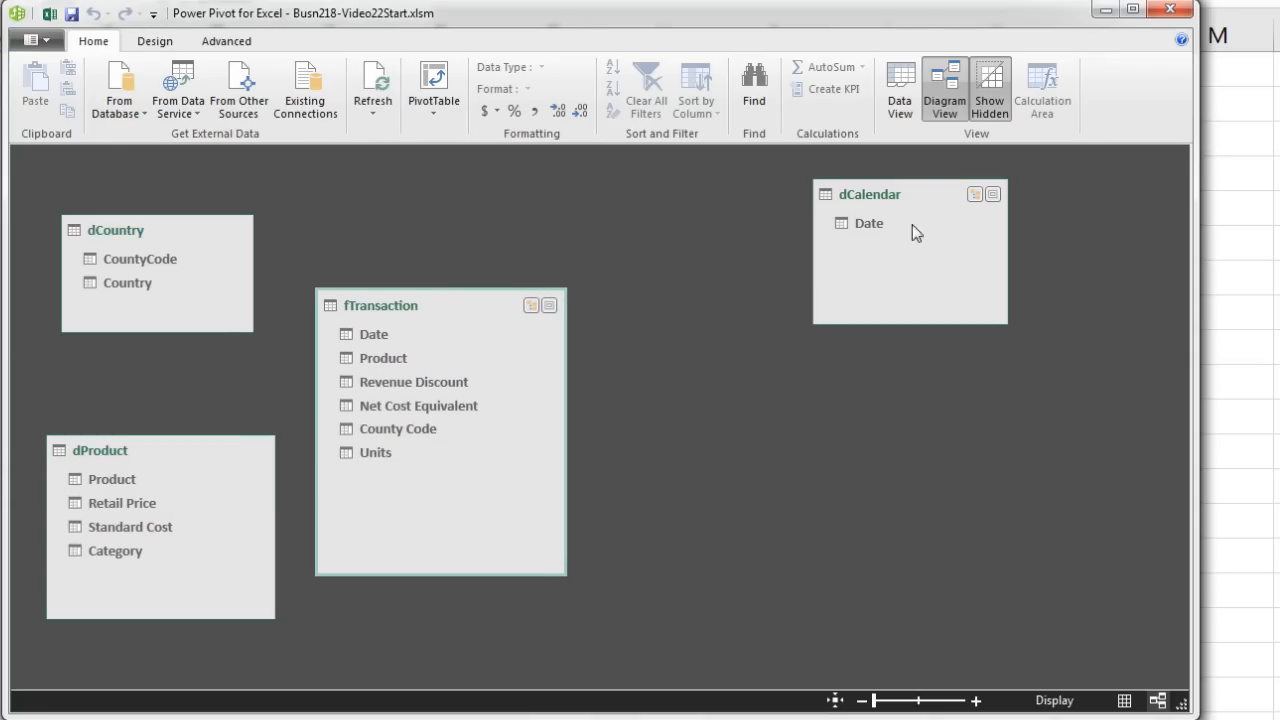
left_click_drag(904, 194, 724, 222)
left_click_drag(825, 350, 842, 435)
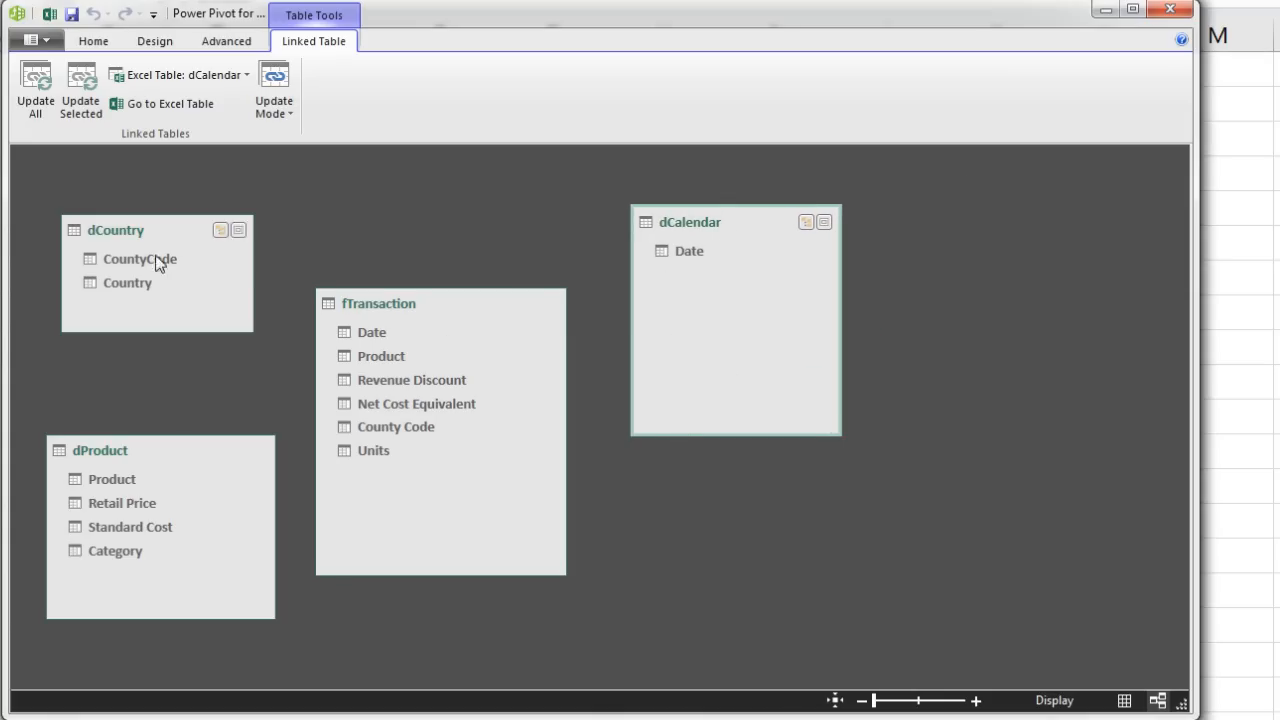
Relate dCountry CountyCode, dProduct Product and dCalendar Date to the matching fTransaction fields, and centre fTransaction between the dimension tables
left_click_drag(137, 264, 357, 428)
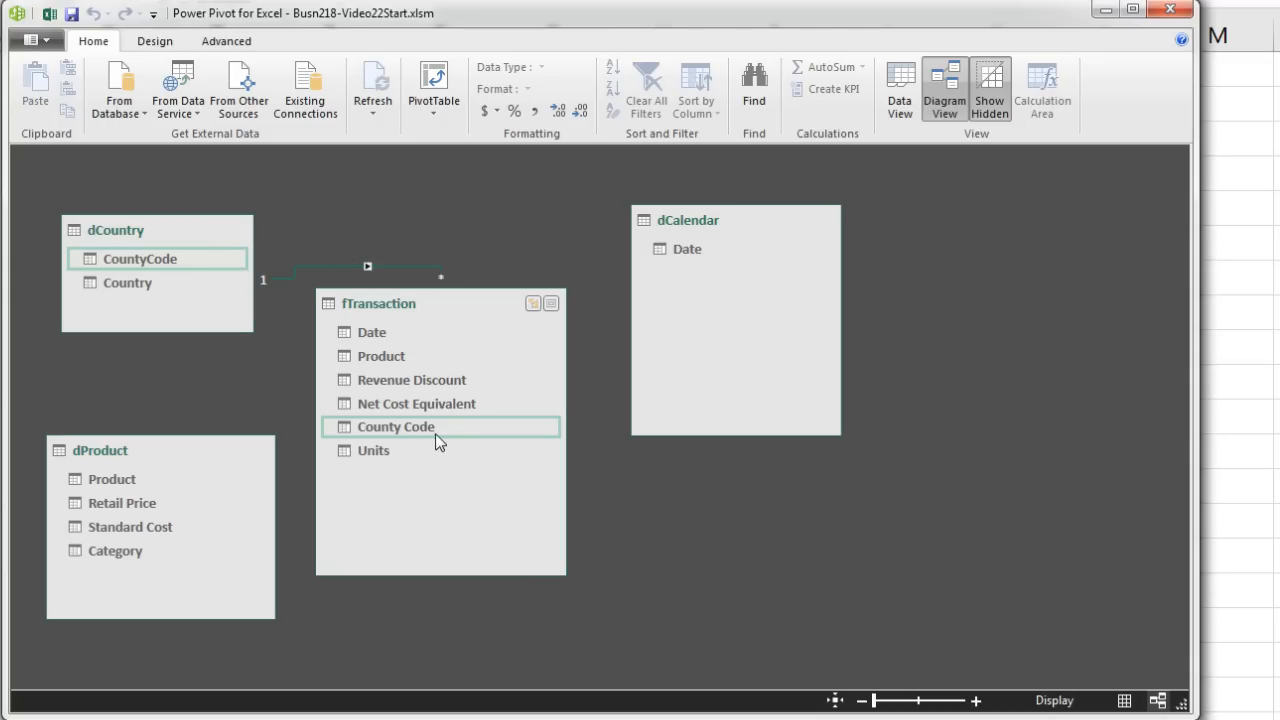
mouse_move(112, 481)
left_mouse_down()
mouse_move(251, 460)
mouse_move(372, 362)
left_mouse_up()
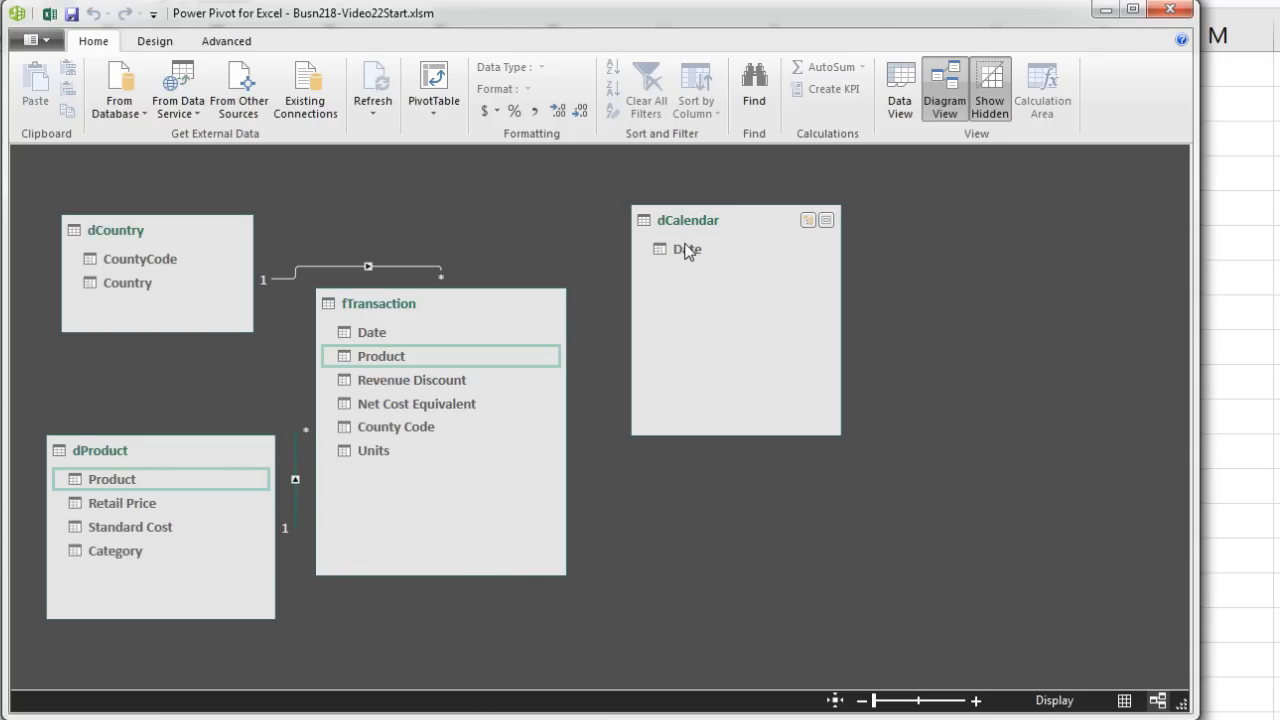
left_click_drag(689, 252, 385, 332)
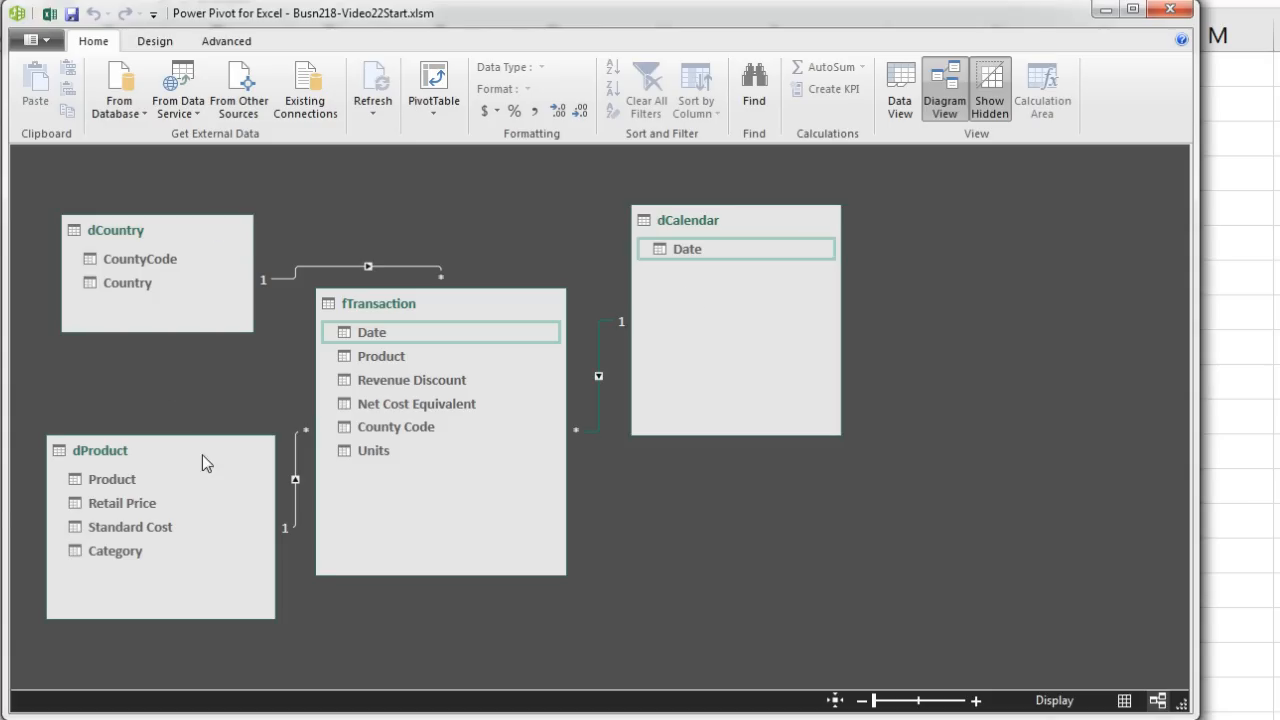
left_click_drag(458, 303, 477, 257)
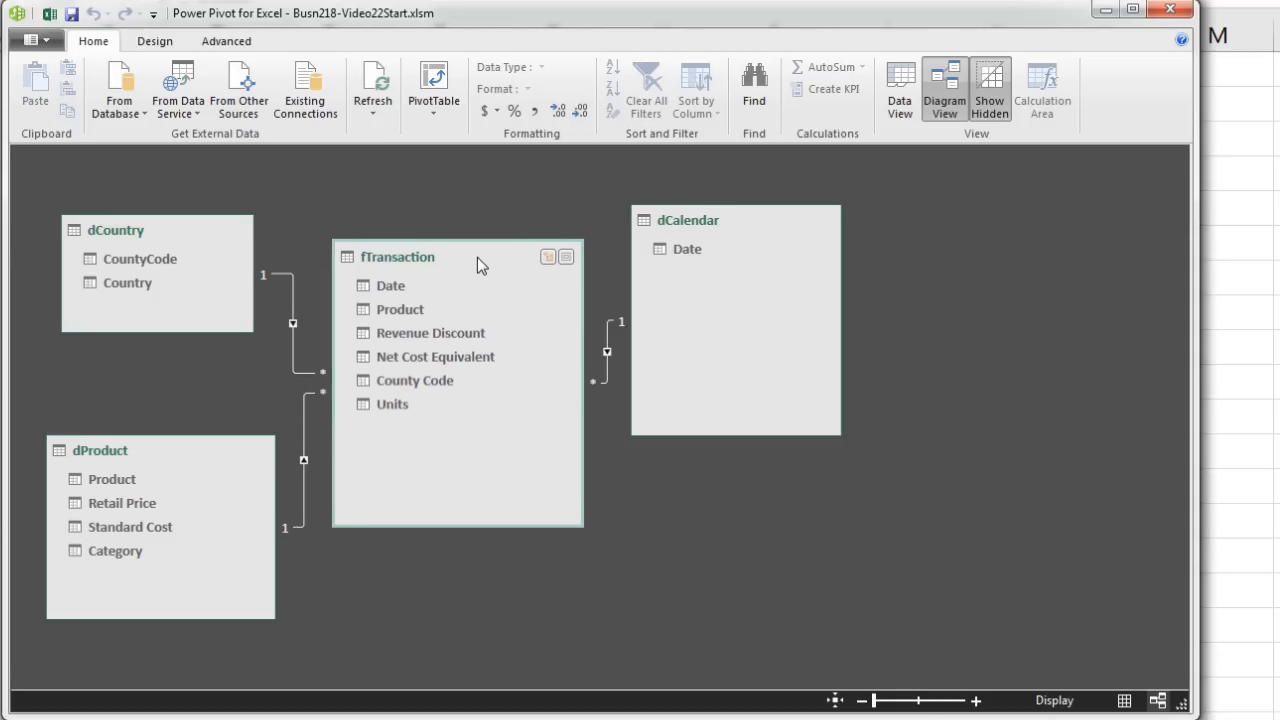
Show dCalendar in Data View, widen its Date column and format the dates as *3/14/2001 without a time
left_click(904, 88)
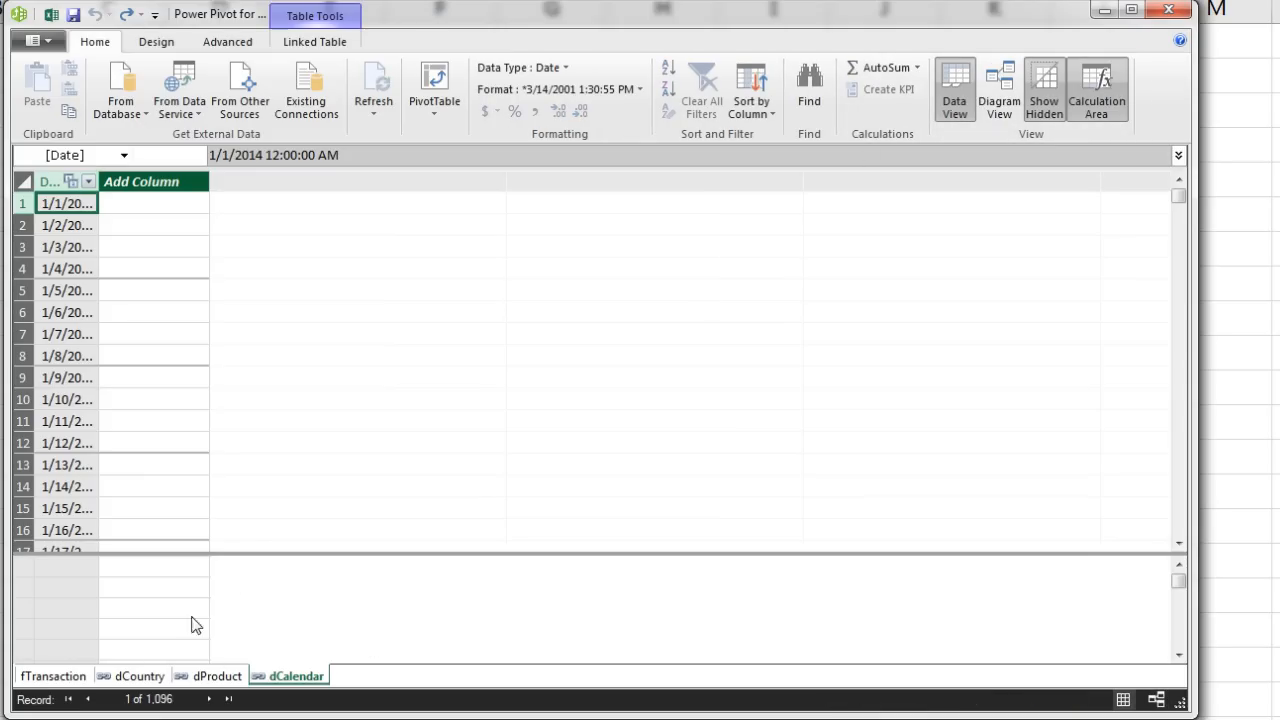
left_click(1000, 104)
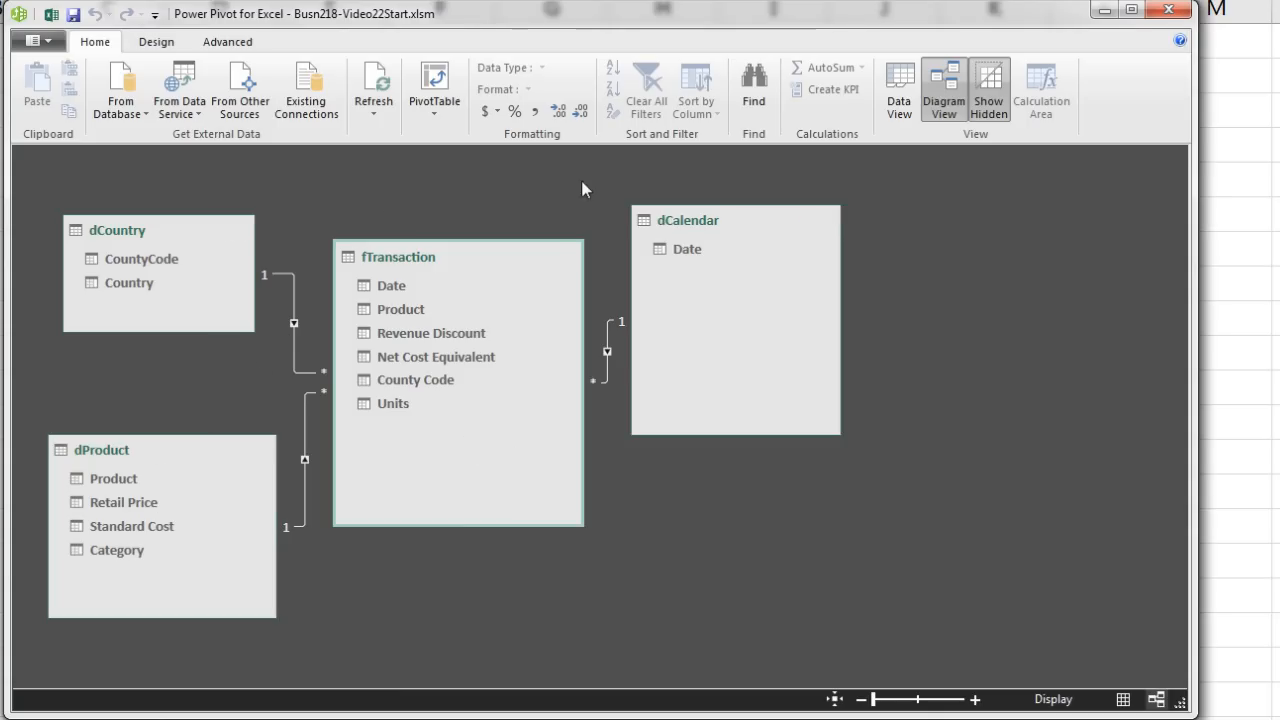
left_click(907, 87)
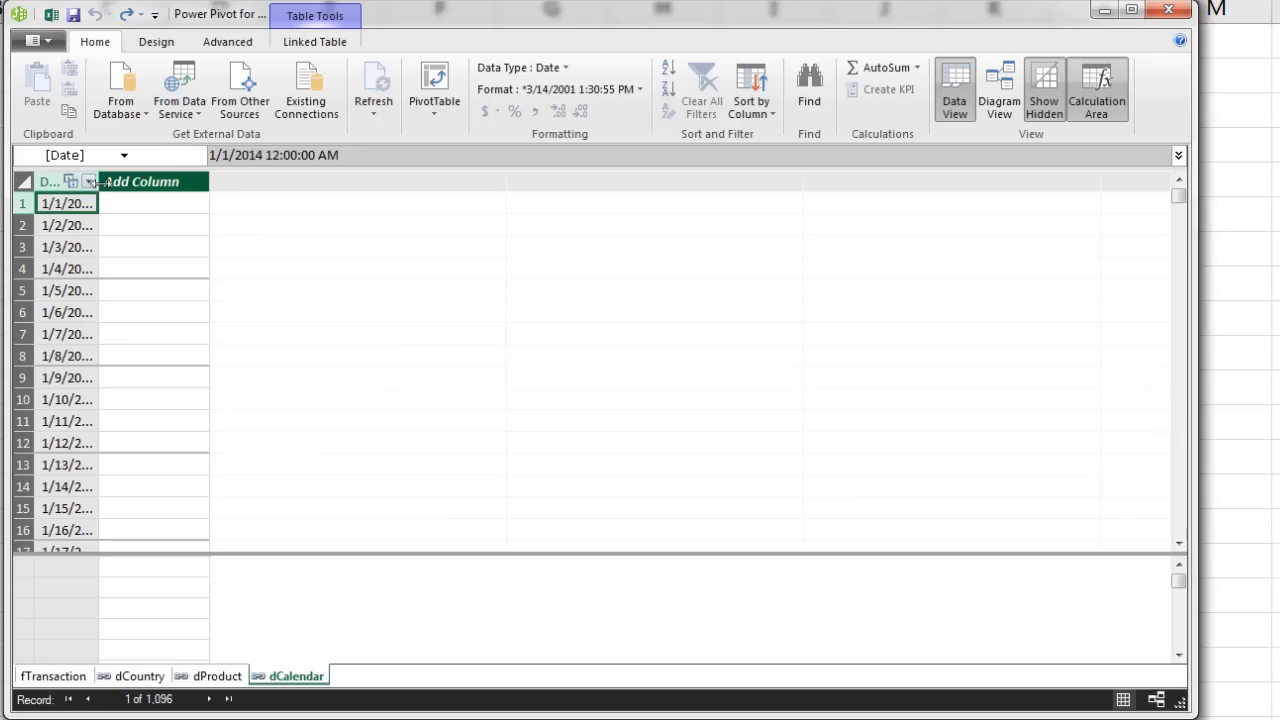
left_click_drag(98, 182, 140, 185)
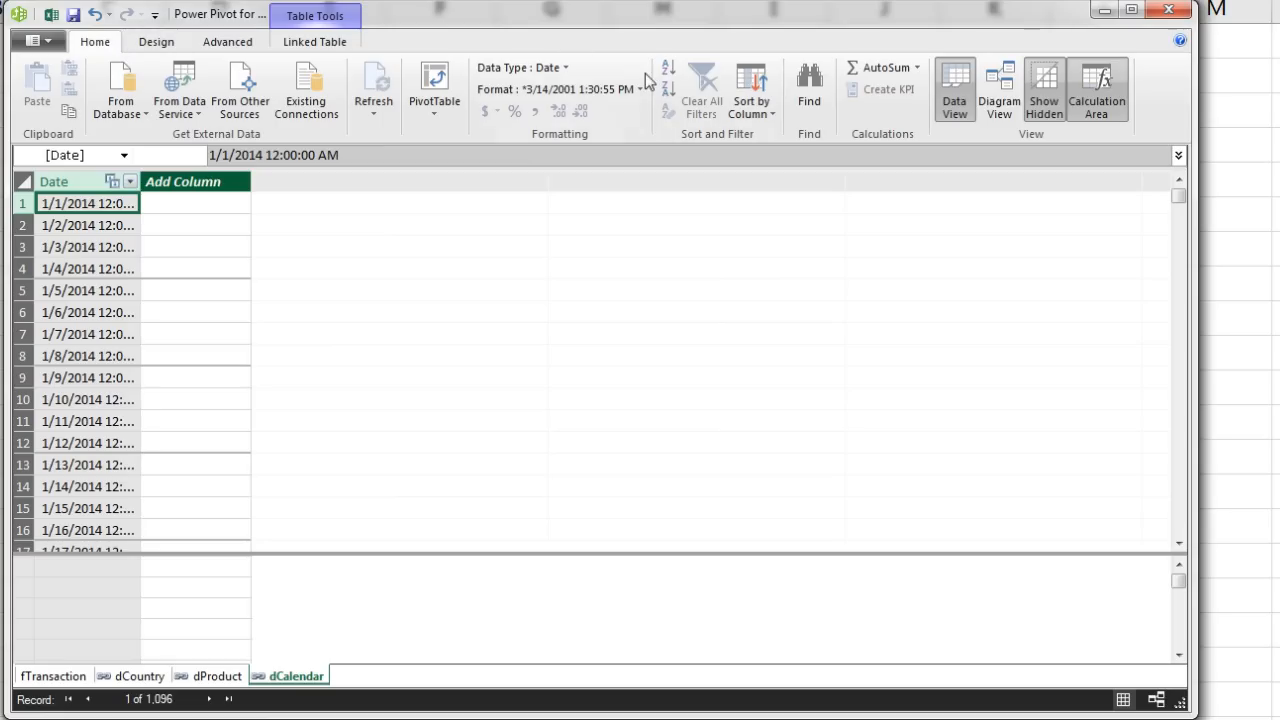
left_click(522, 90)
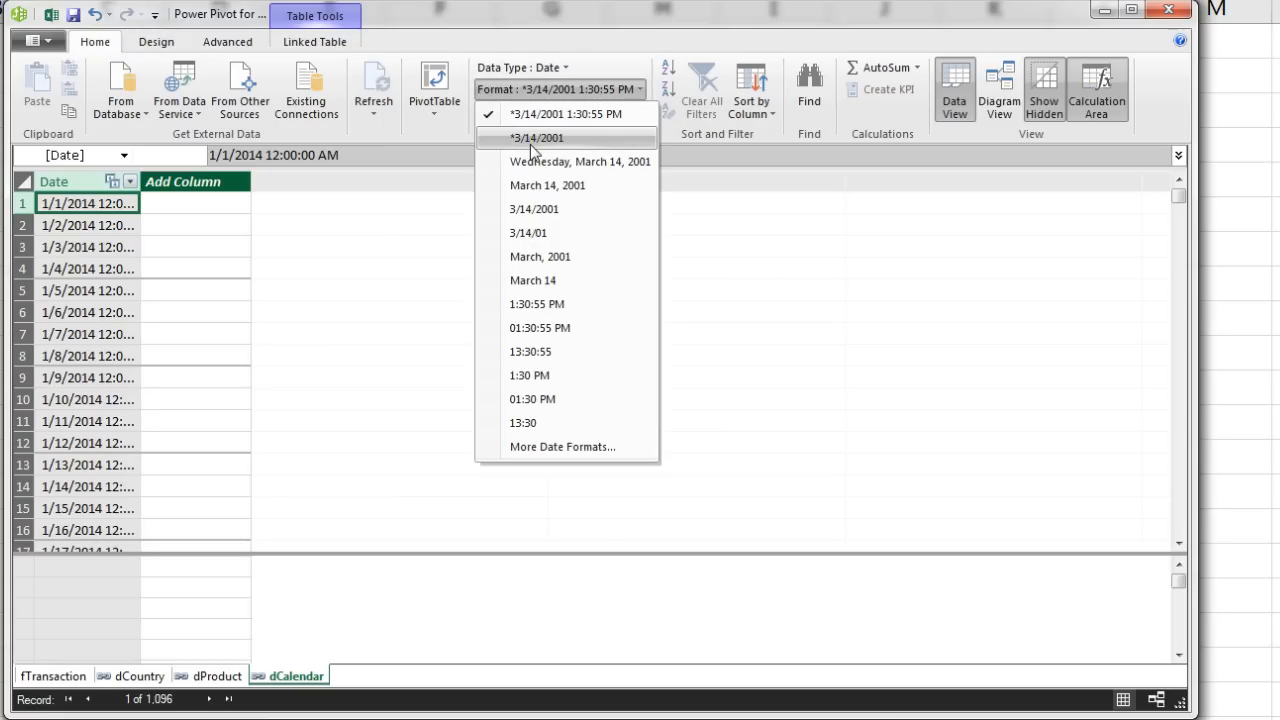
left_click(532, 140)
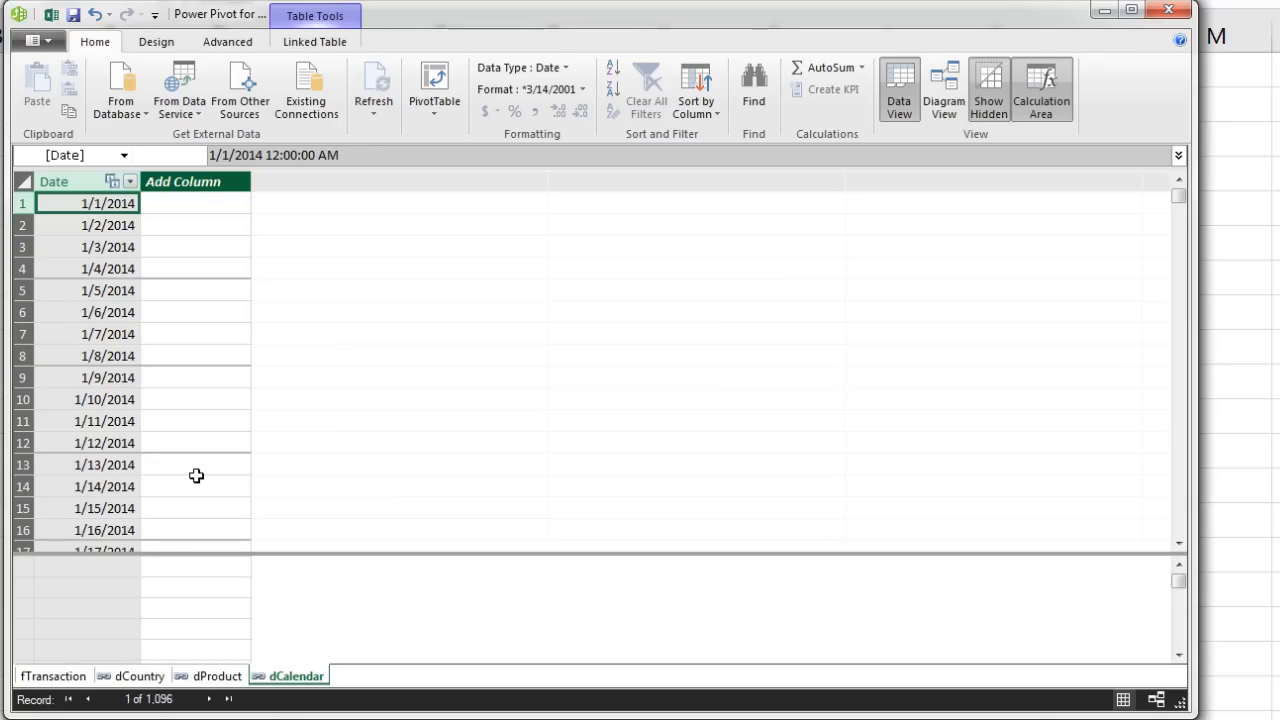
Add a new column named Month Number to the dCalendar table
double_click(212, 181)
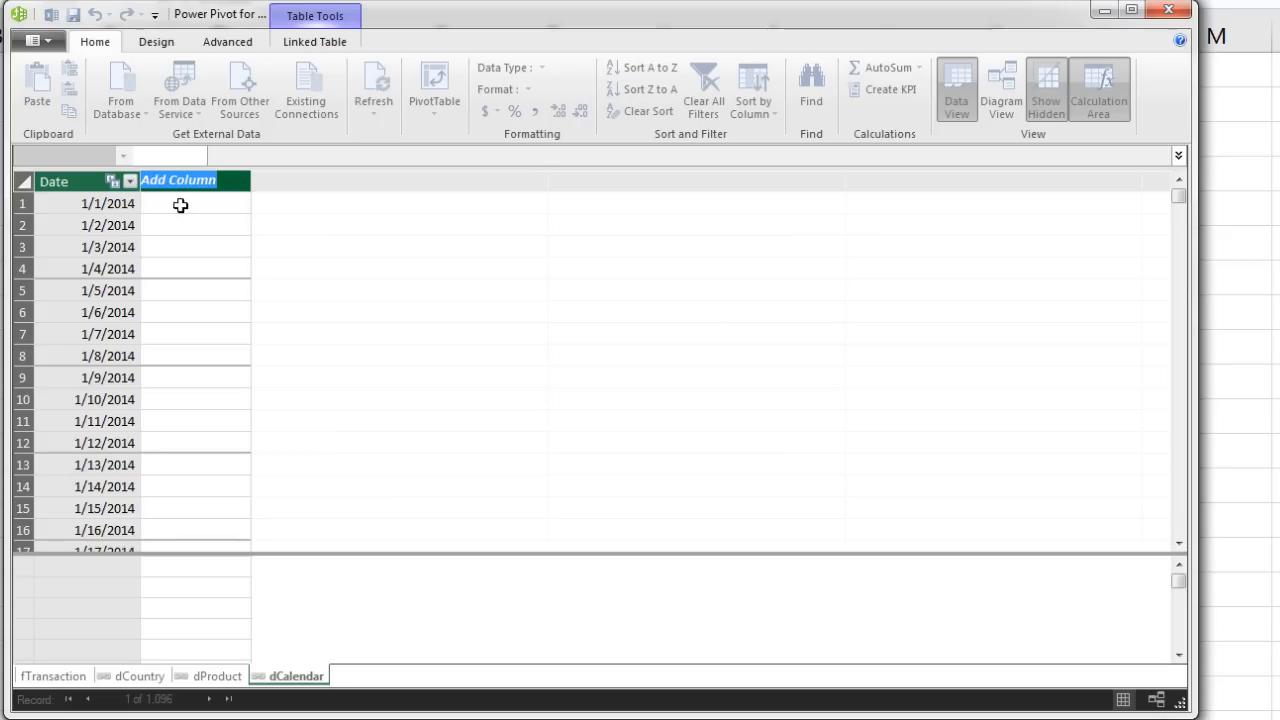
type("Month Mumber")
key("Return")
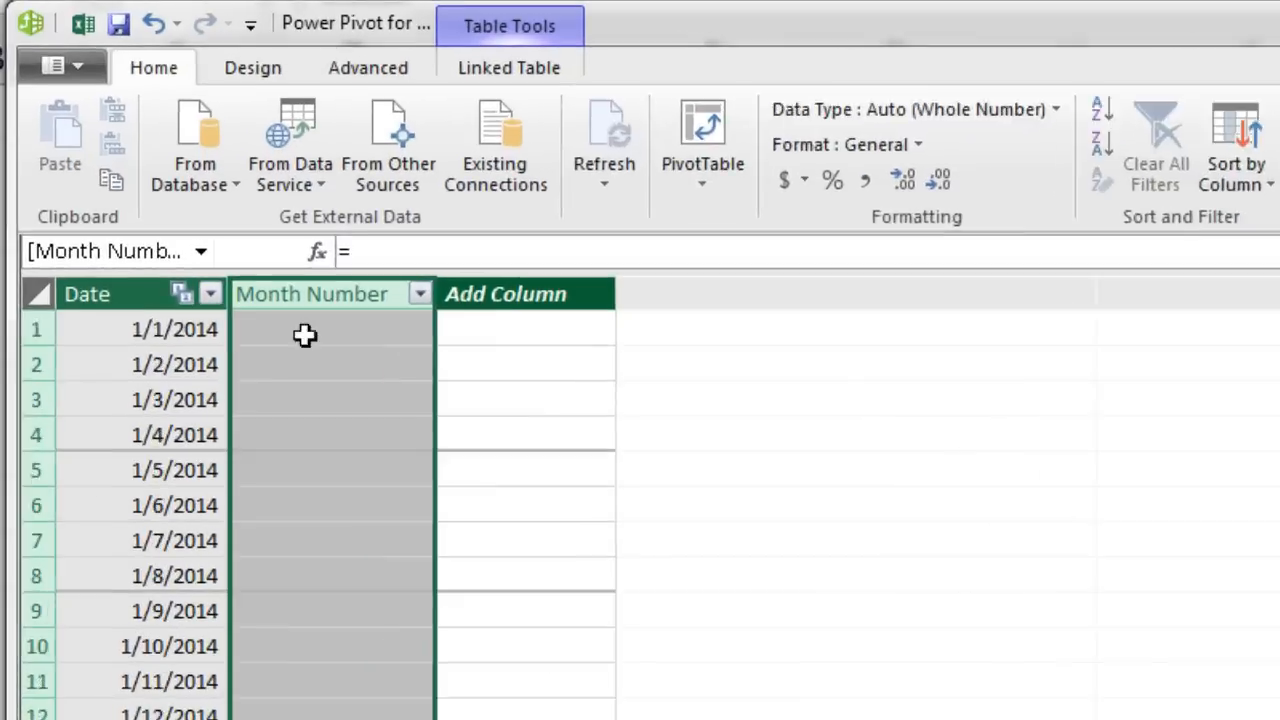
Start the formula of the Month Number column with the MONTH function
left_click(205, 204)
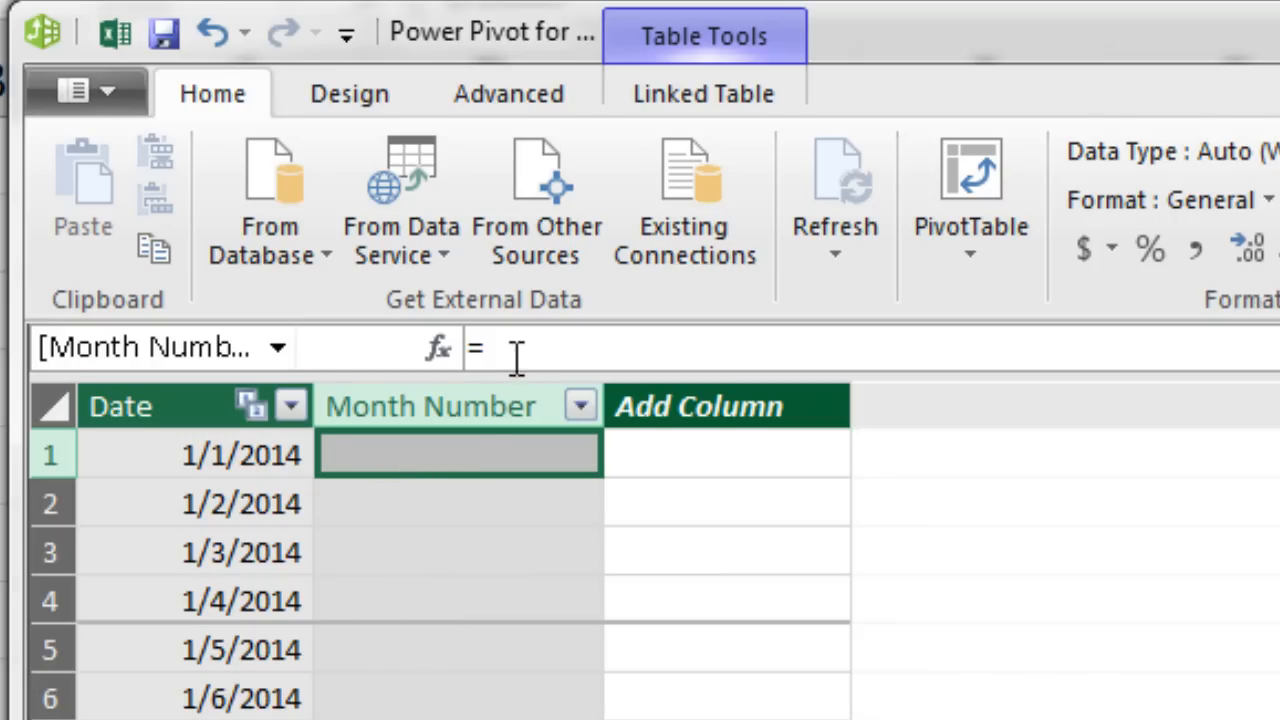
left_click(516, 355)
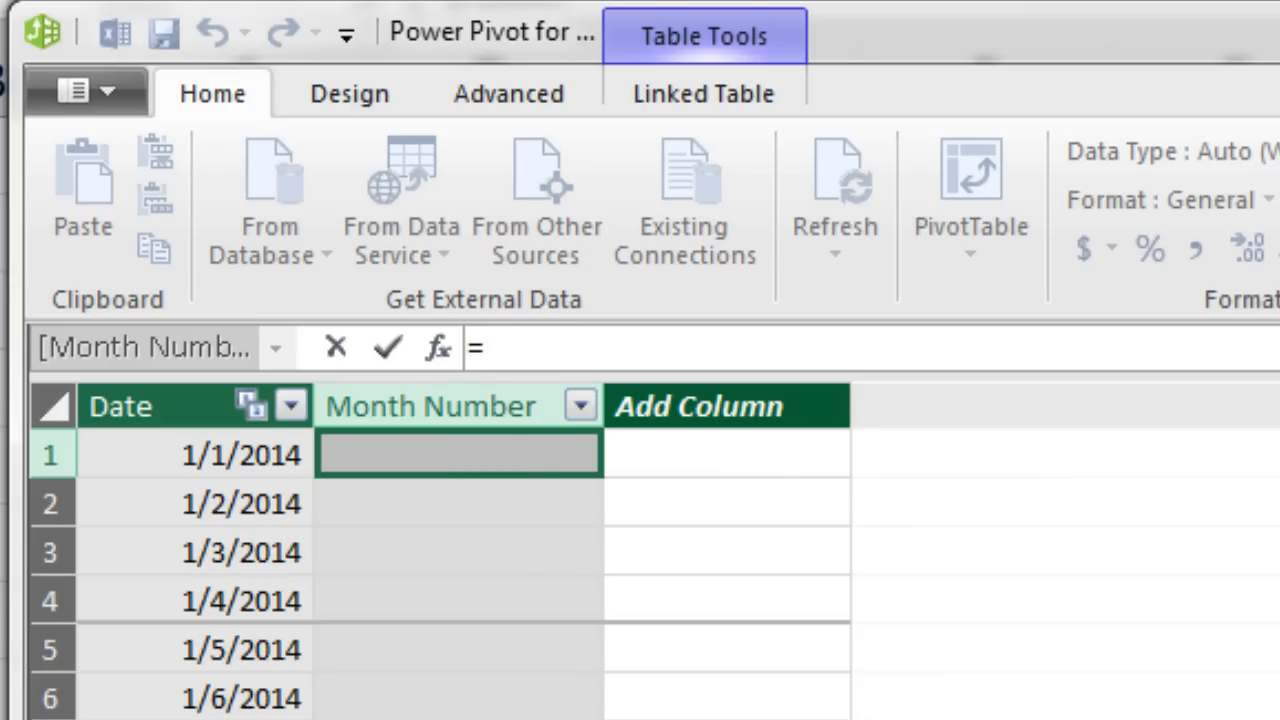
type("month")
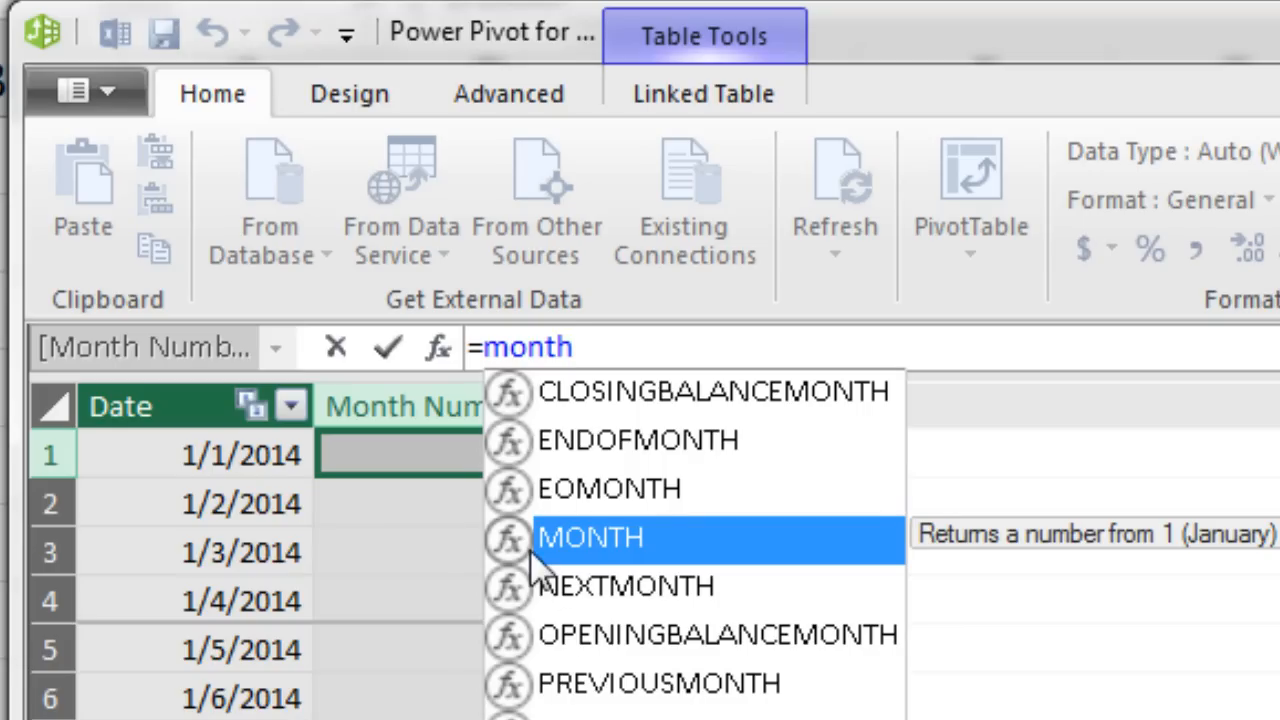
double_click(645, 547)
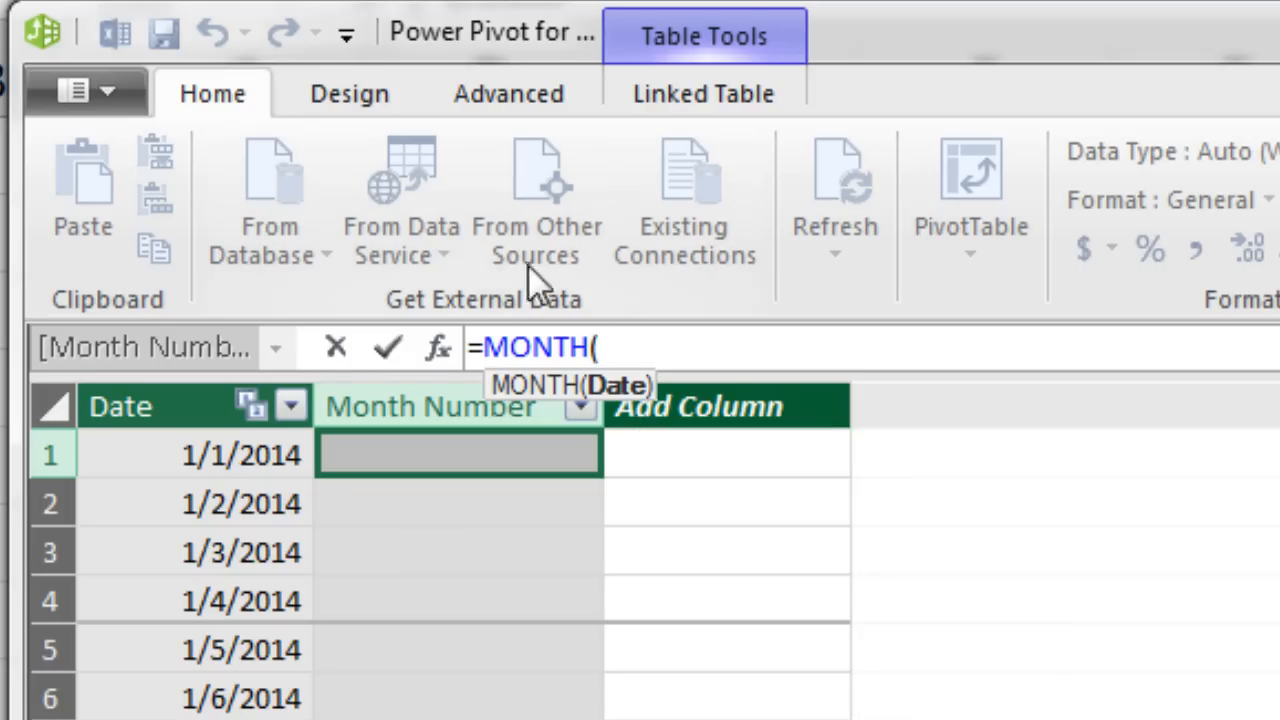
left_click(210, 460)
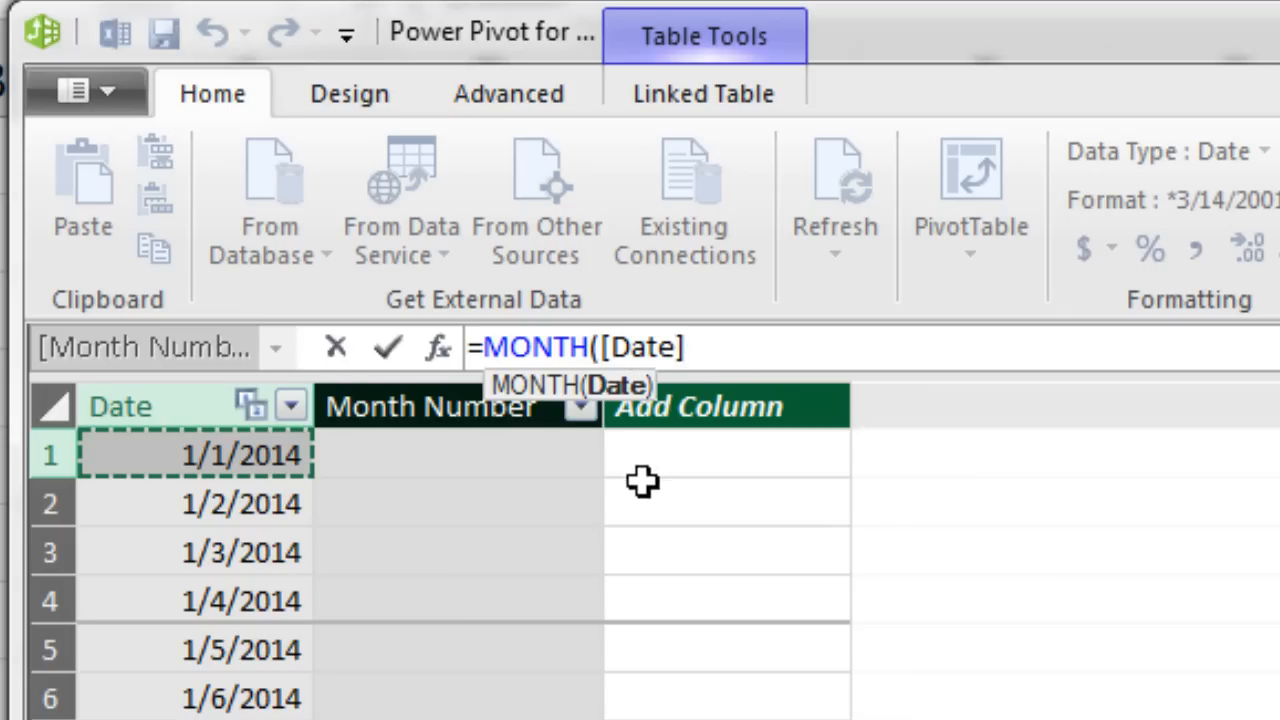
key("BackSpace")
key("BackSpace")
key("BackSpace")
key("BackSpace")
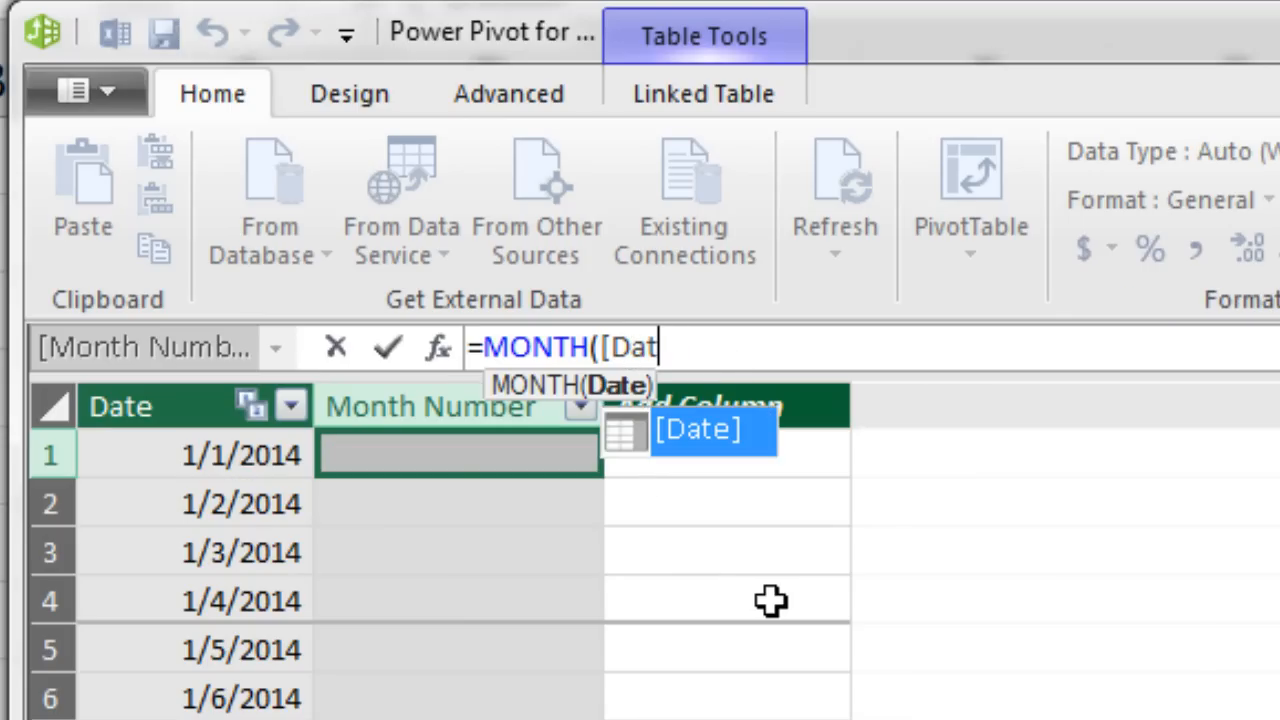
key("BackSpace")
key("BackSpace")
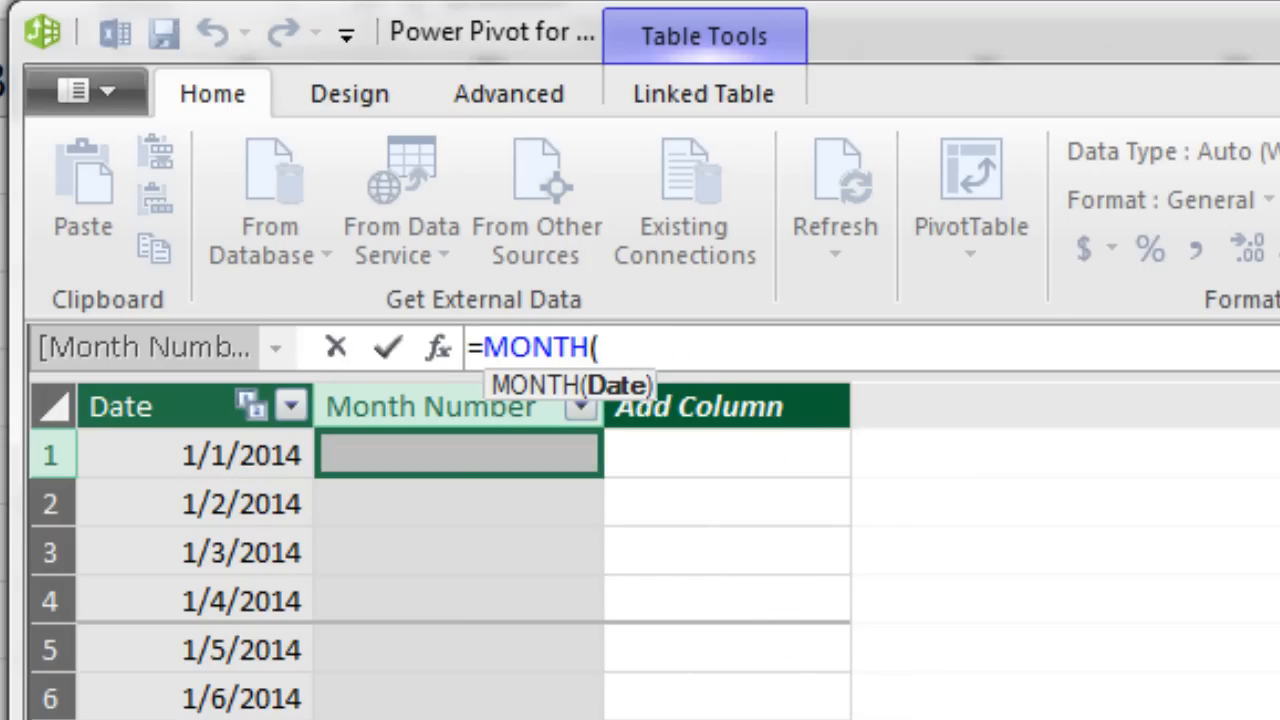
Complete the Month Number formula with the table-qualified date field as =MONTH(dCalendar[Date]) and enter it
type("dc")
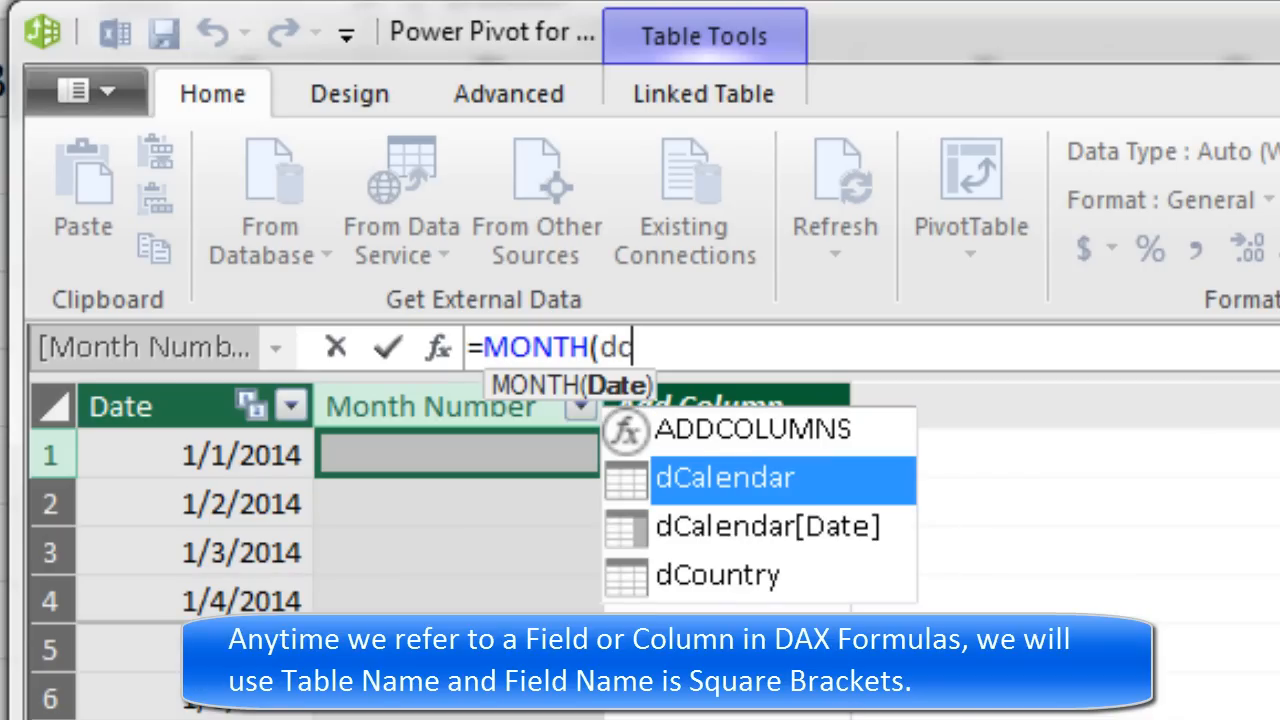
key("Down")
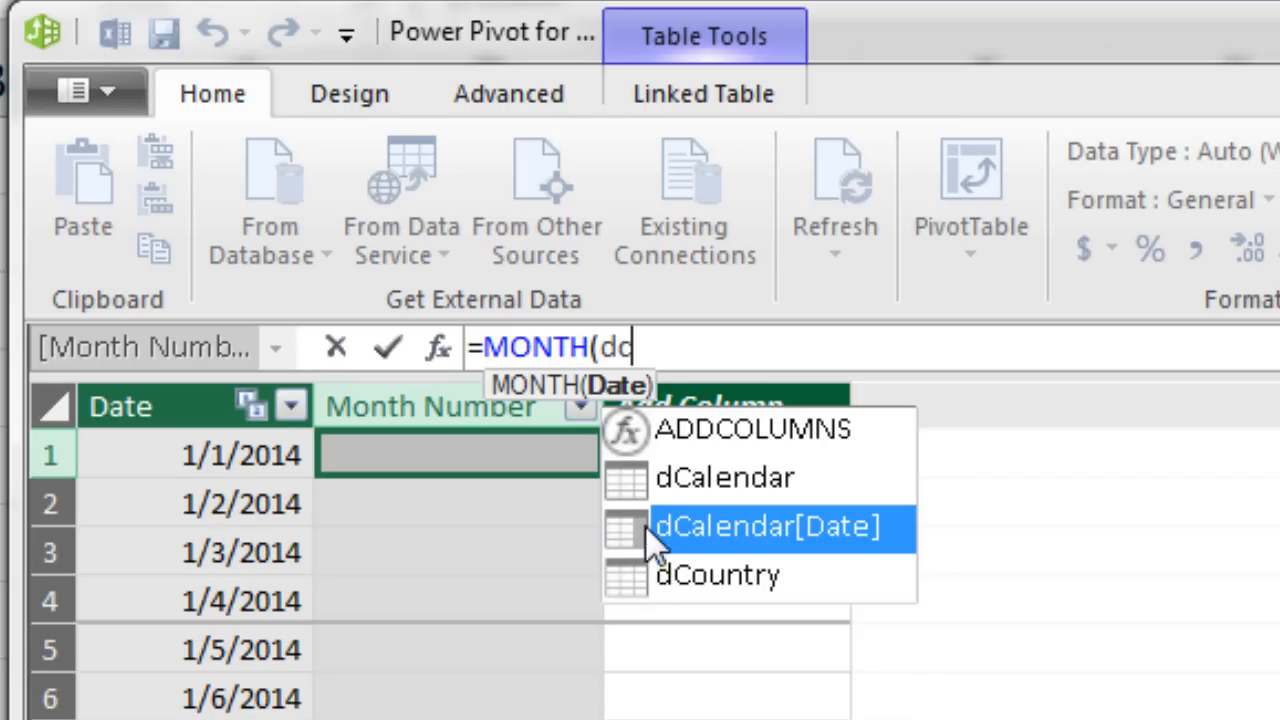
key("Tab")
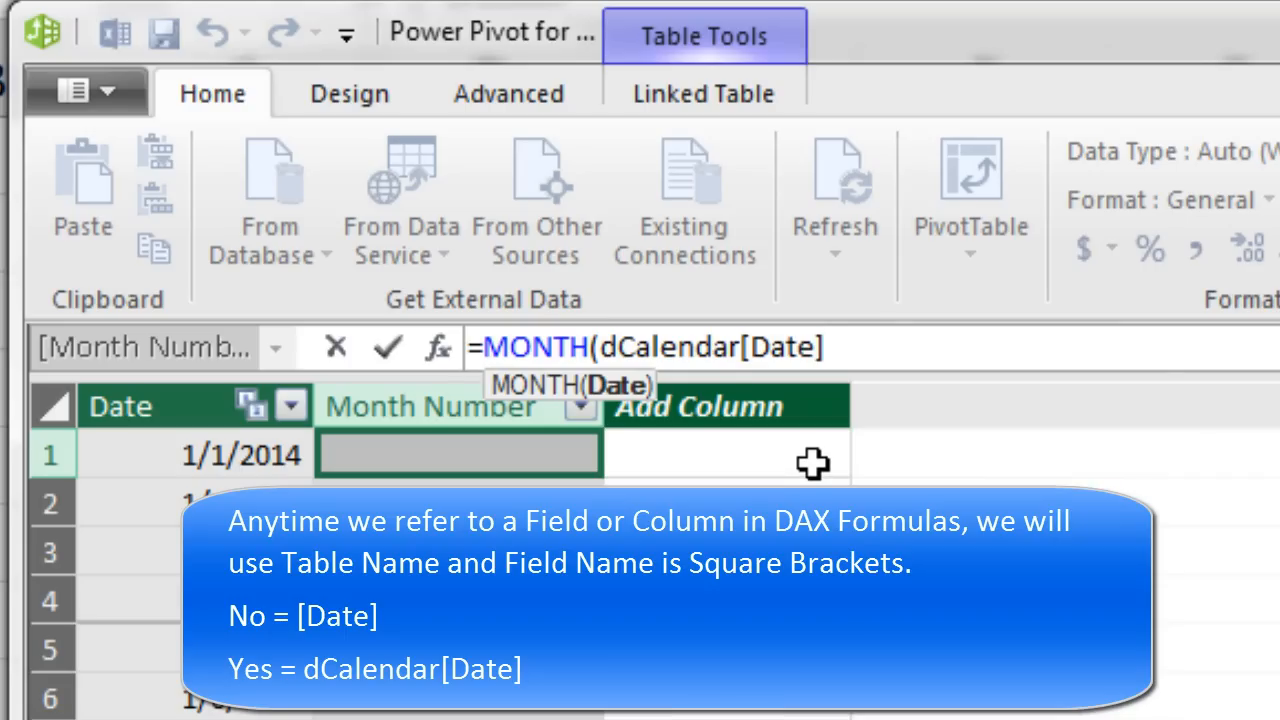
type(")")
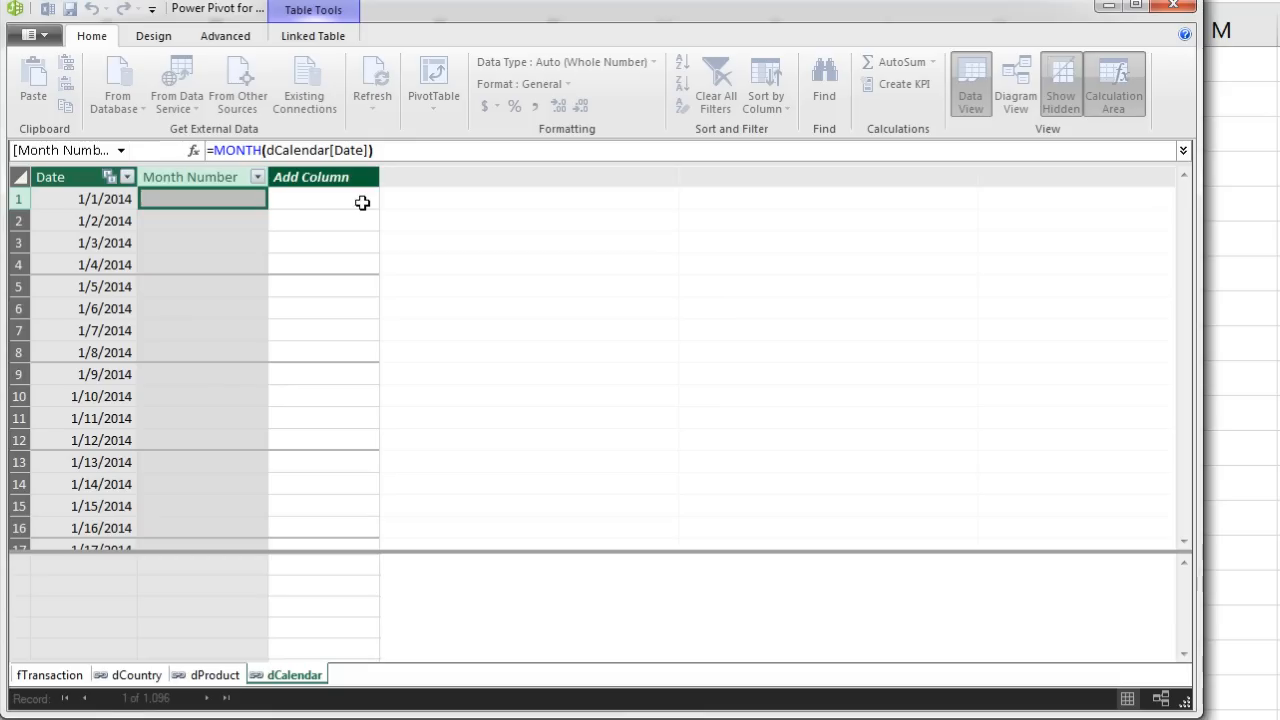
key("Return")
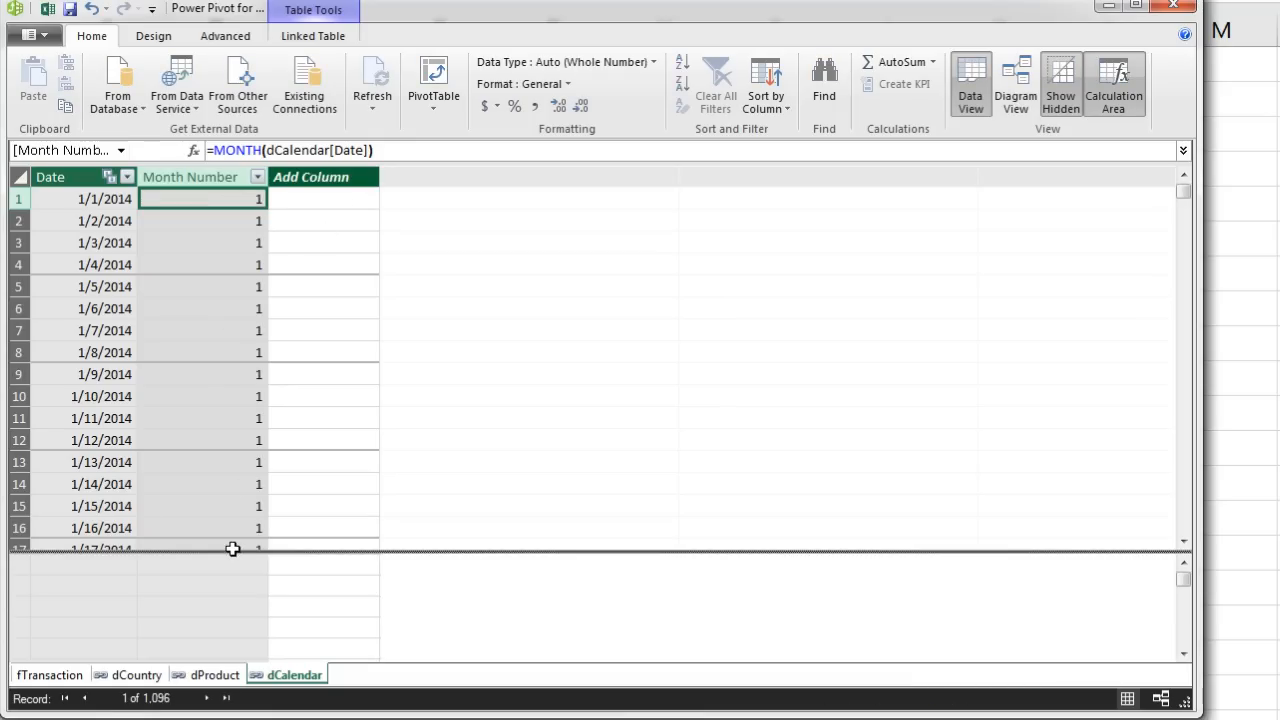
Examine the Month Number formula and values in several rows, at the start of dCalendar and around June 2014
left_click(225, 223)
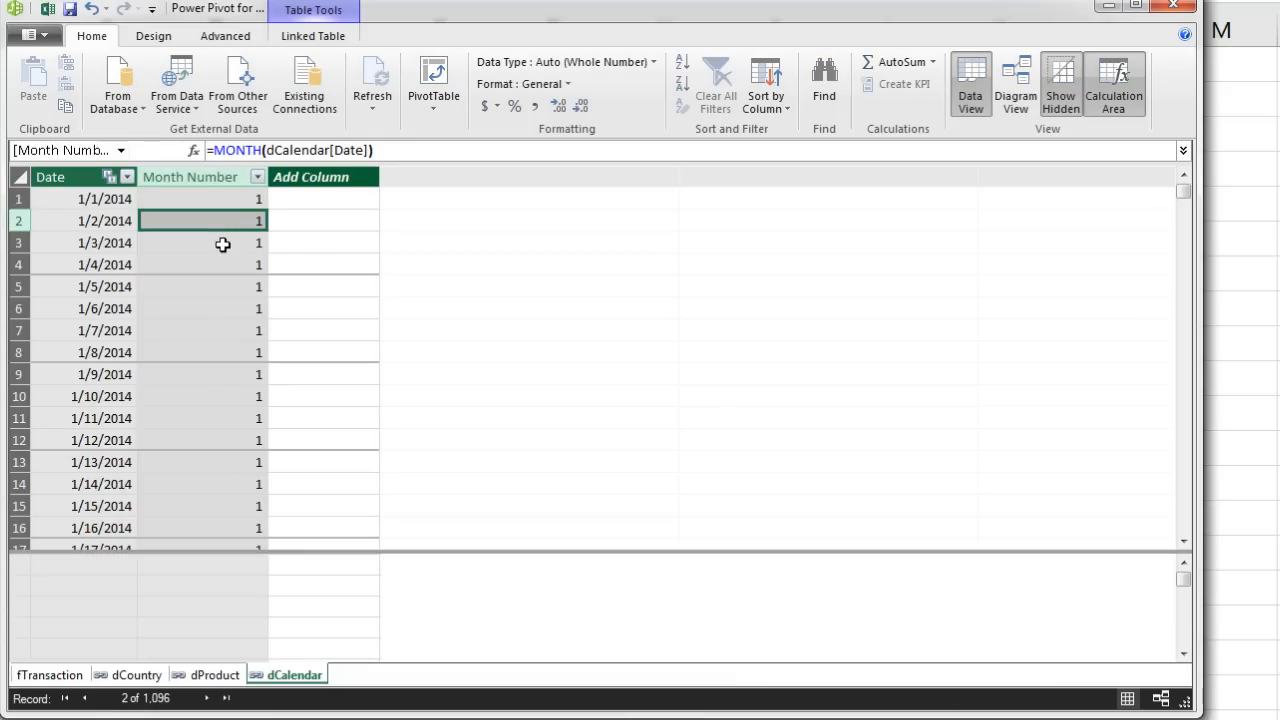
left_click(216, 244)
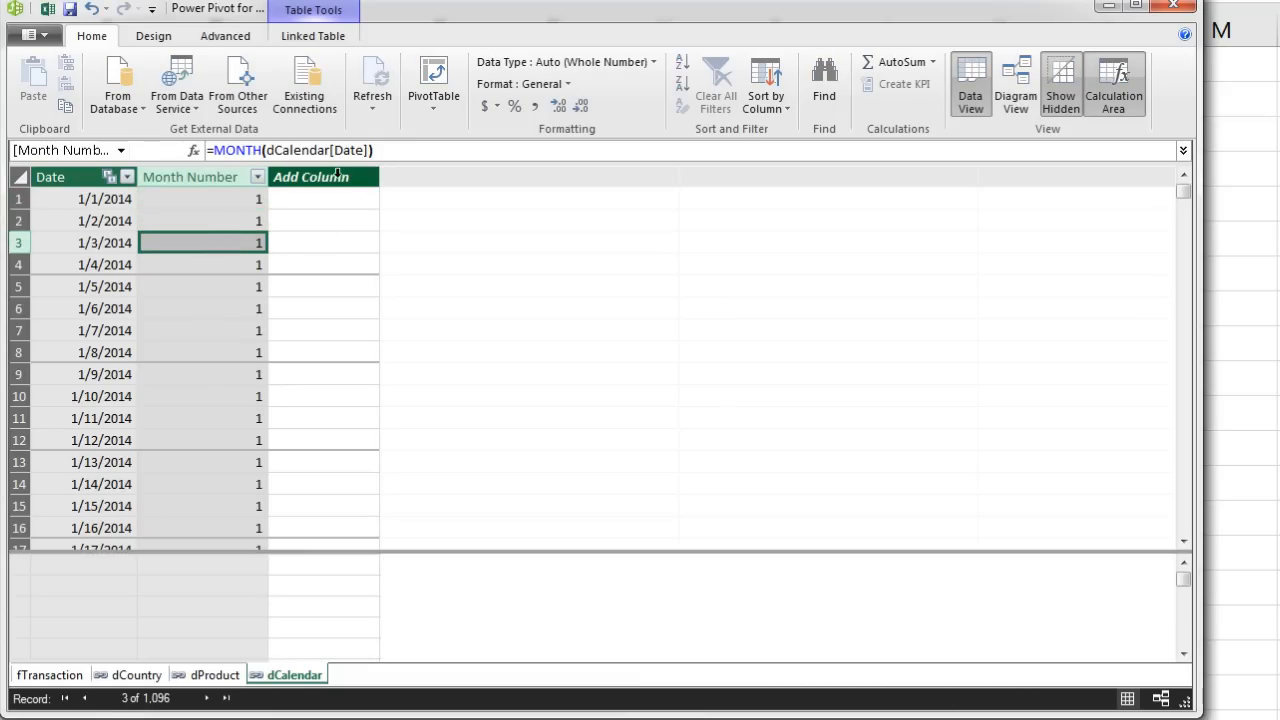
left_click(237, 262)
left_click_drag(1183, 190, 1183, 245)
left_click(220, 304)
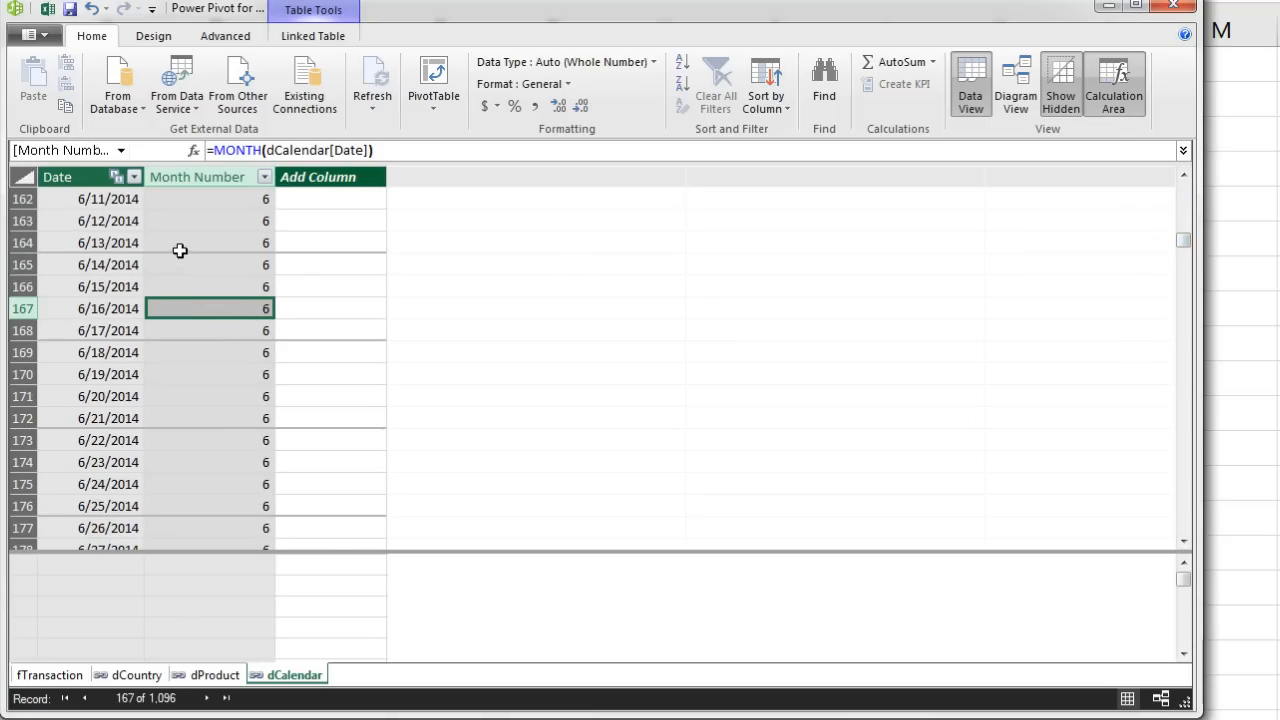
left_click(235, 337)
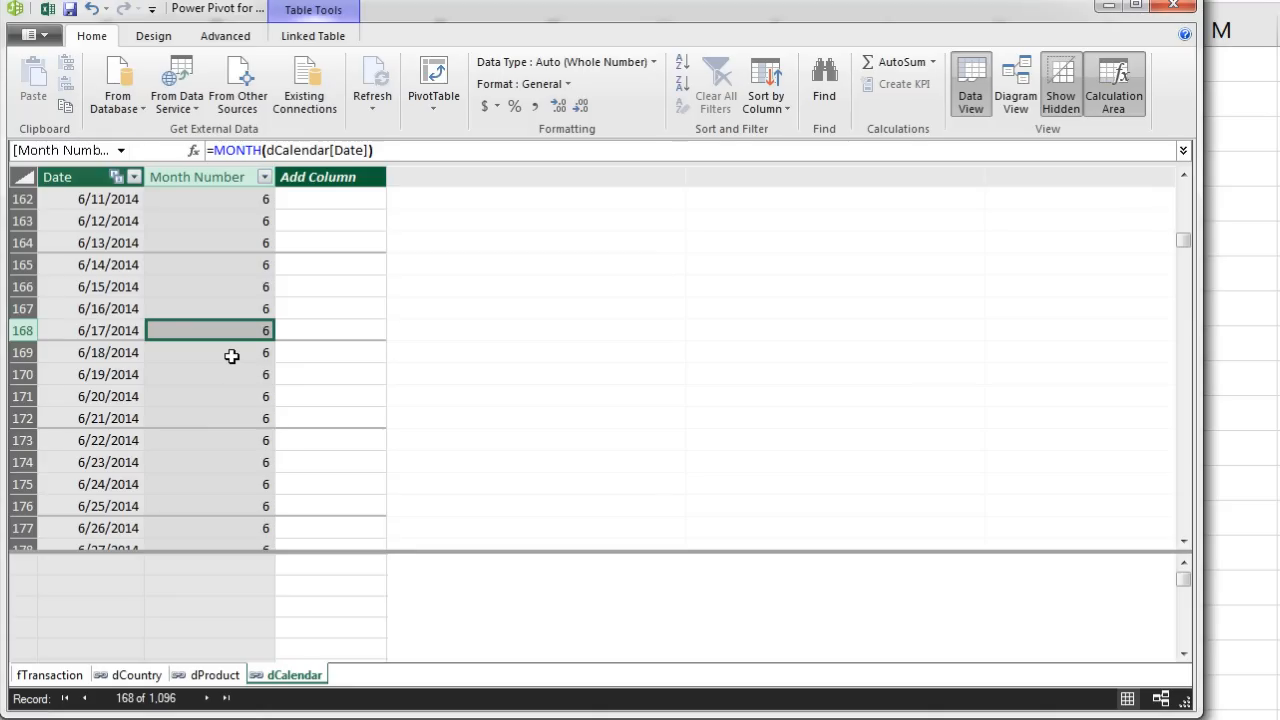
left_click(231, 356)
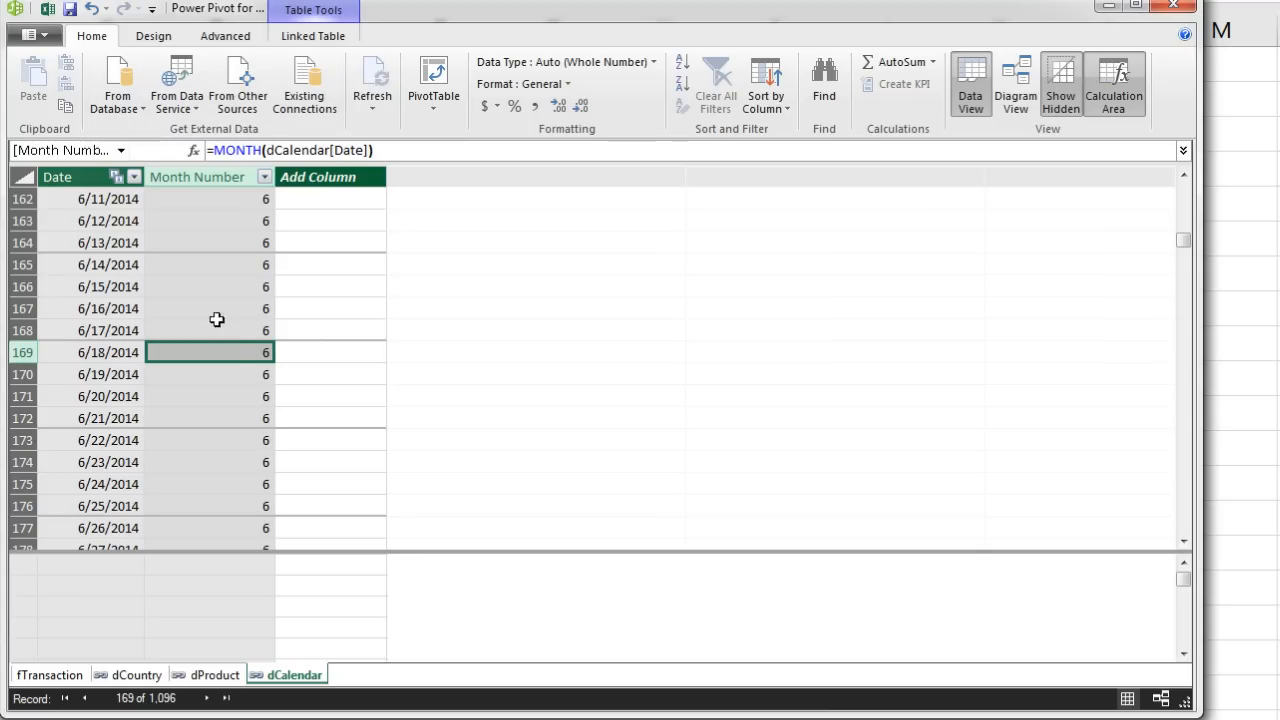
Examine the Month Number values in dCalendar around the change from June to July 2014 and in the first row
scroll(212, 381, "down", 2)
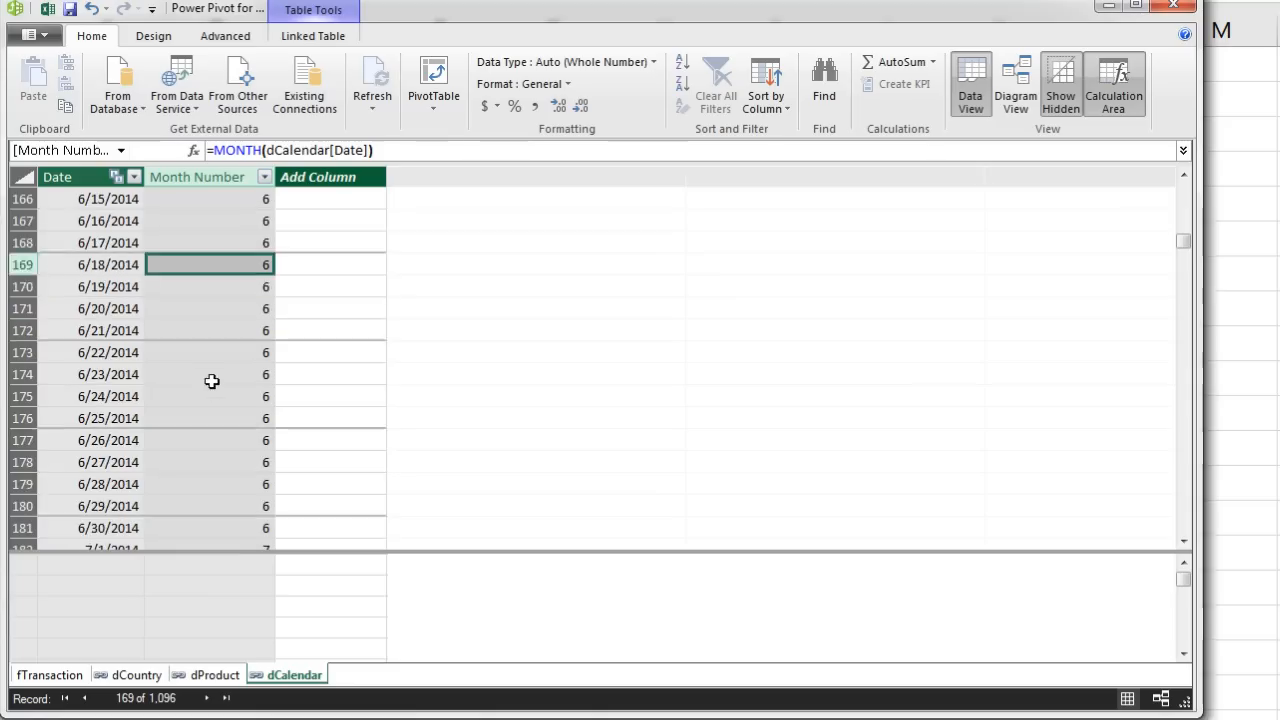
scroll(212, 381, "down", 1)
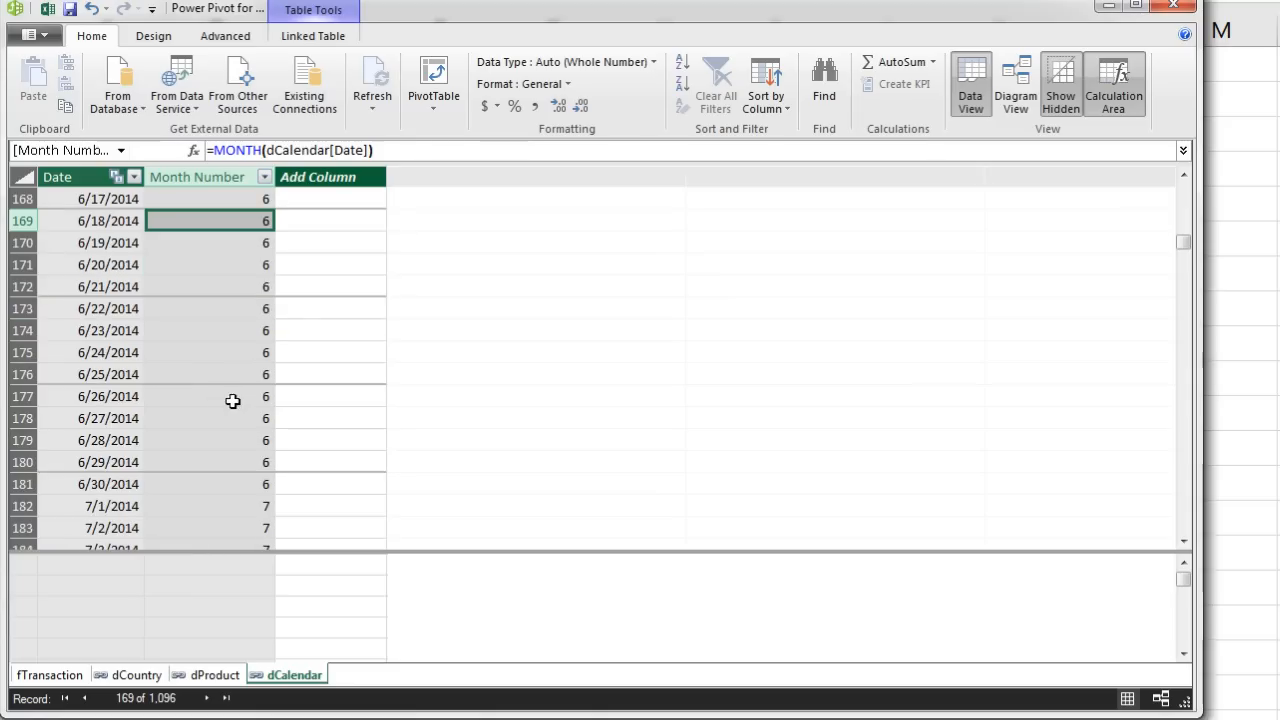
left_click(259, 505)
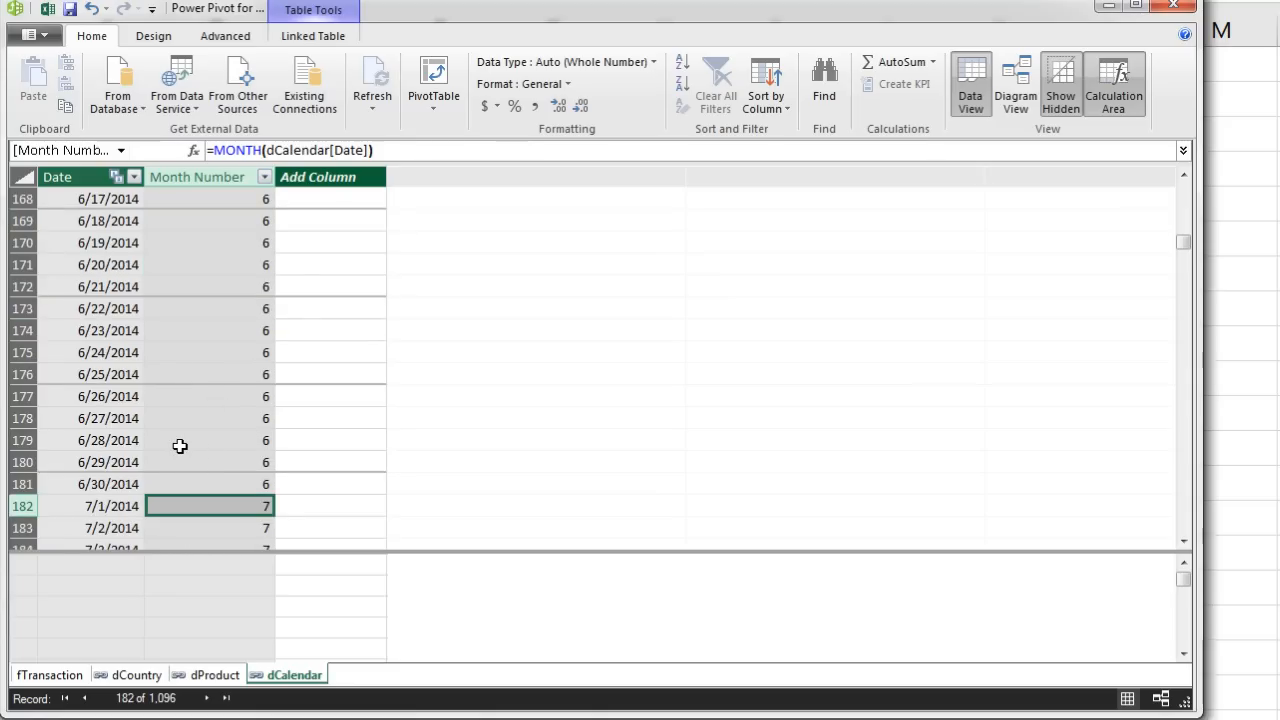
scroll(257, 427, "down", 1)
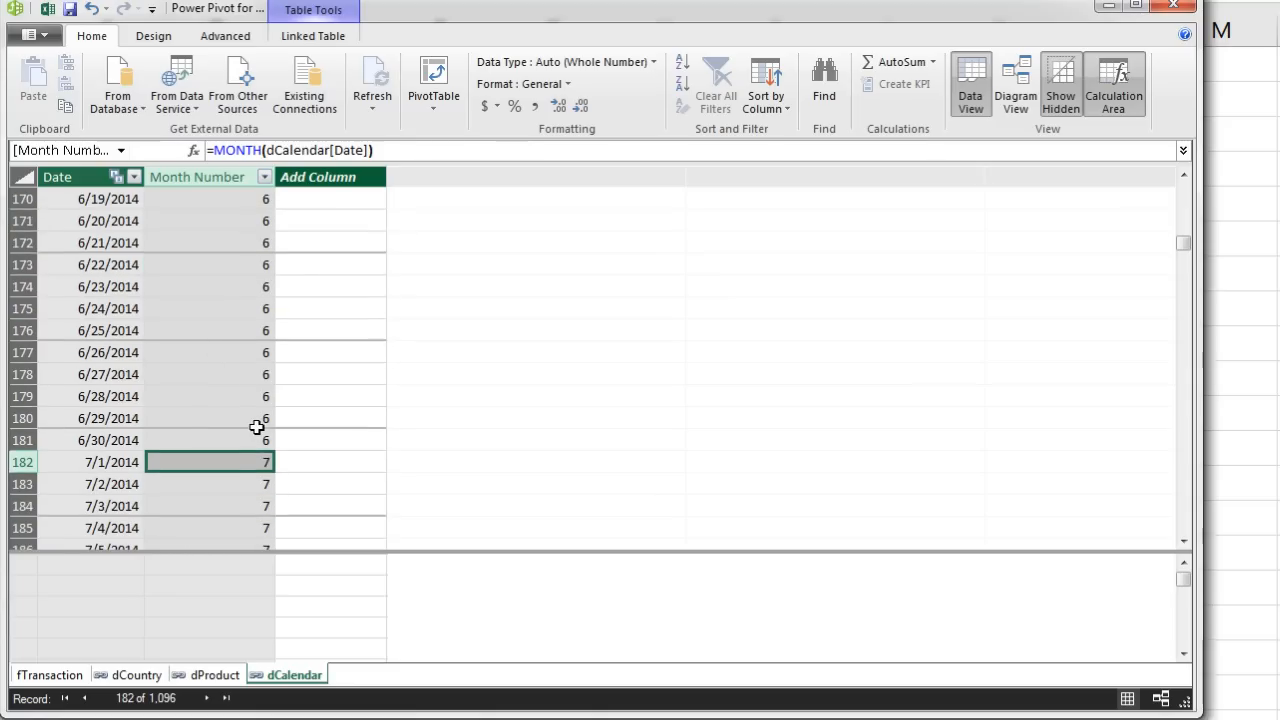
scroll(257, 427, "down", 1)
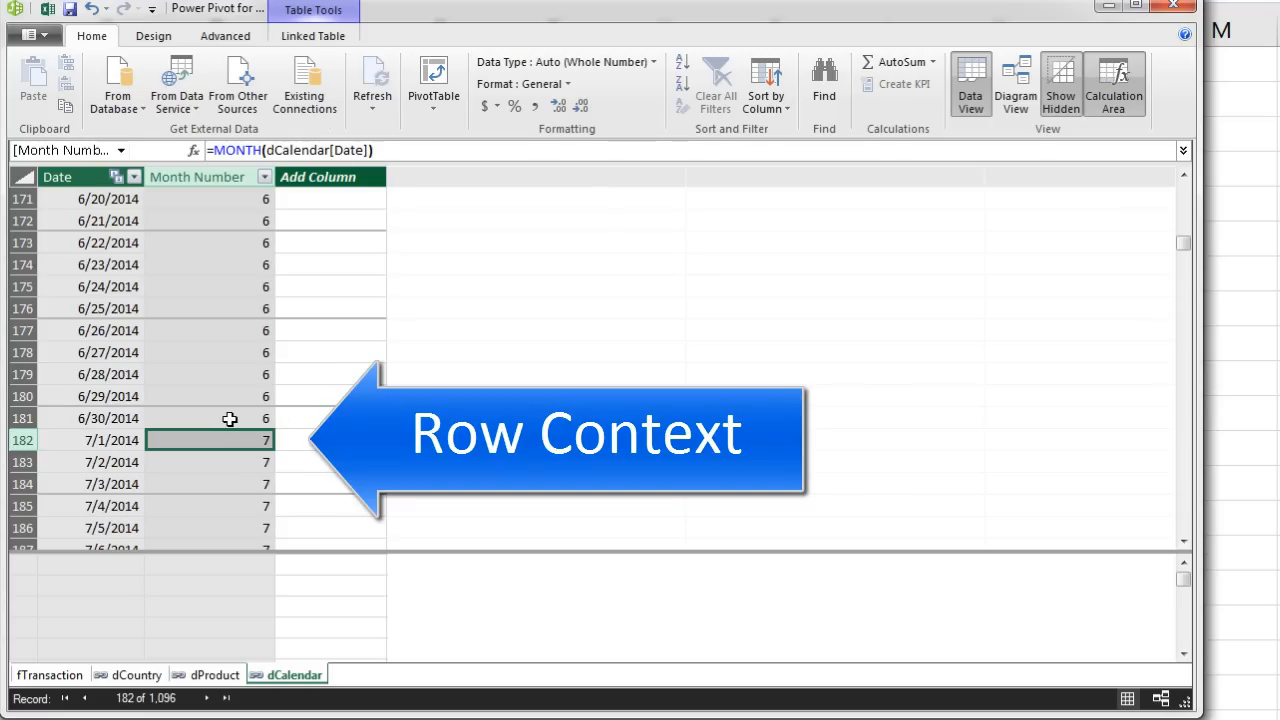
left_click(231, 418)
left_click(231, 396)
left_click(231, 374)
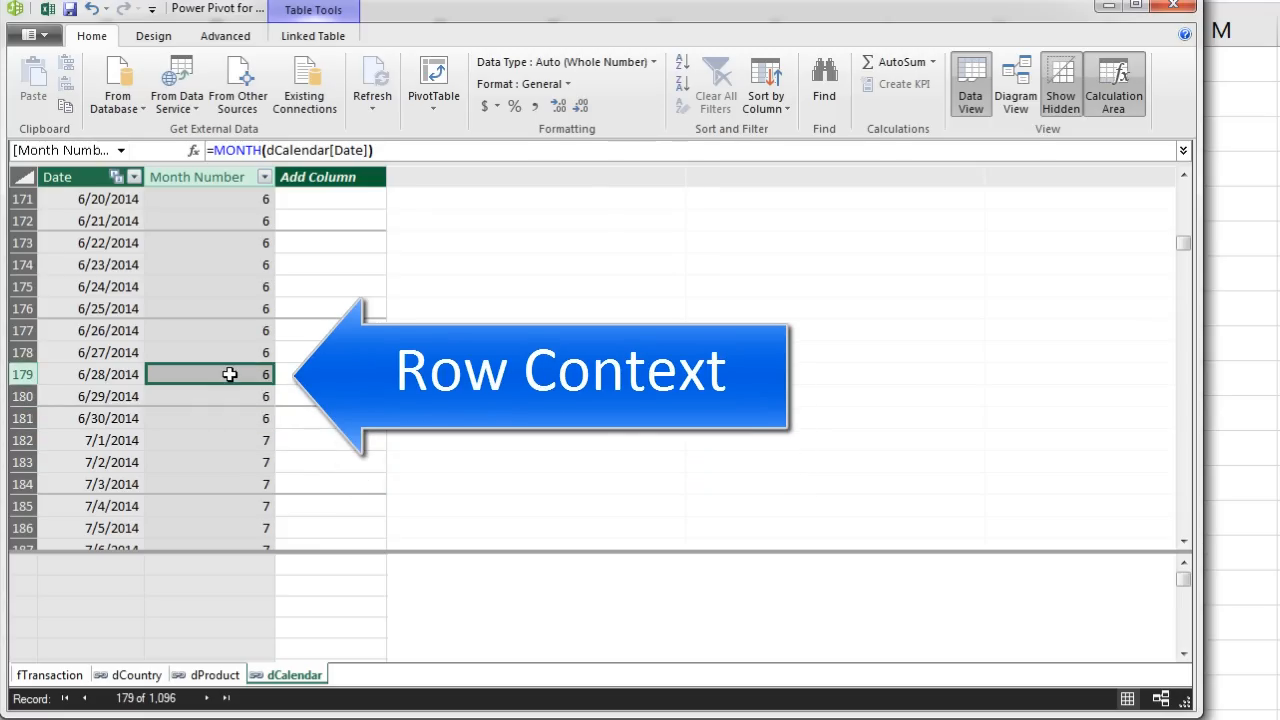
left_click(233, 352)
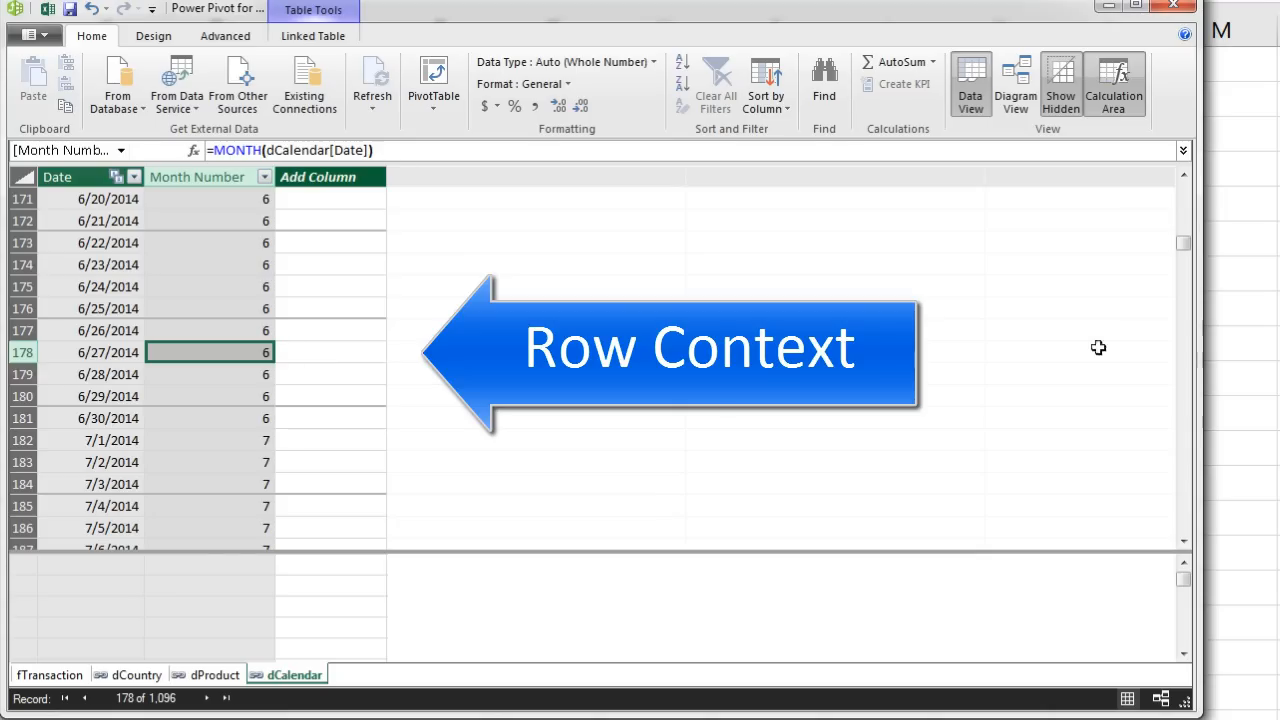
left_click_drag(1183, 243, 714, 151)
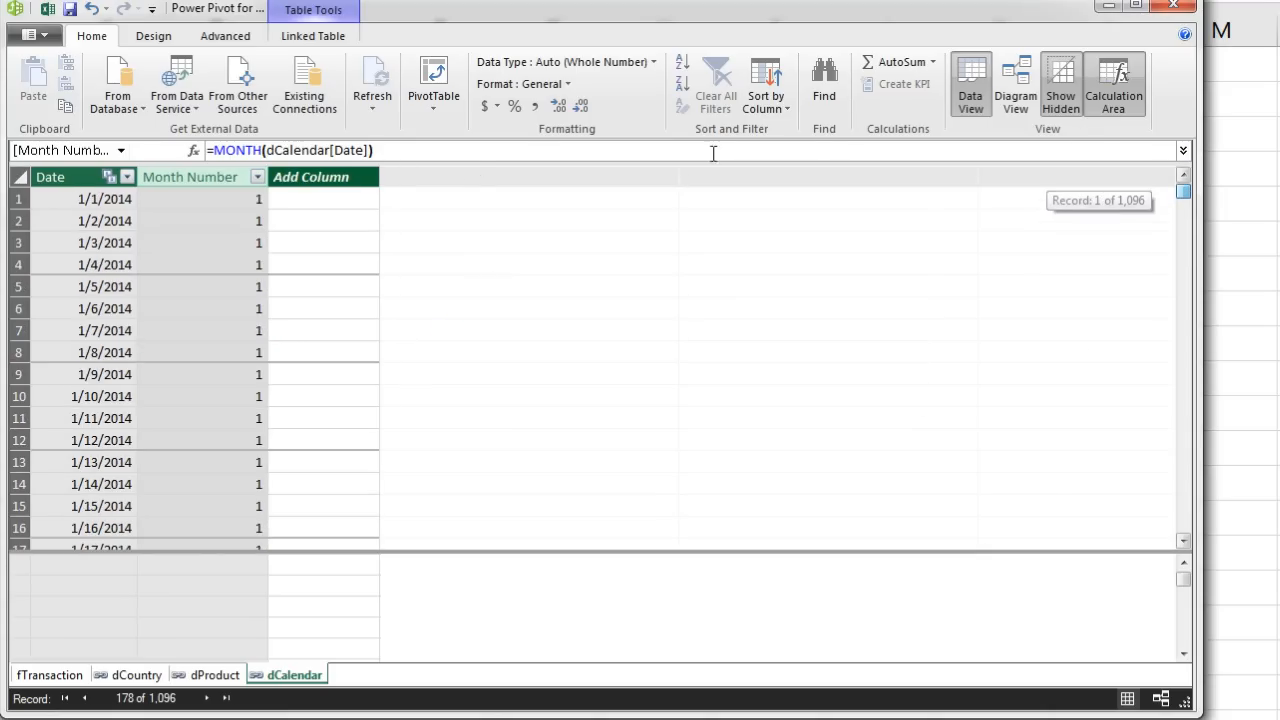
left_click(247, 197)
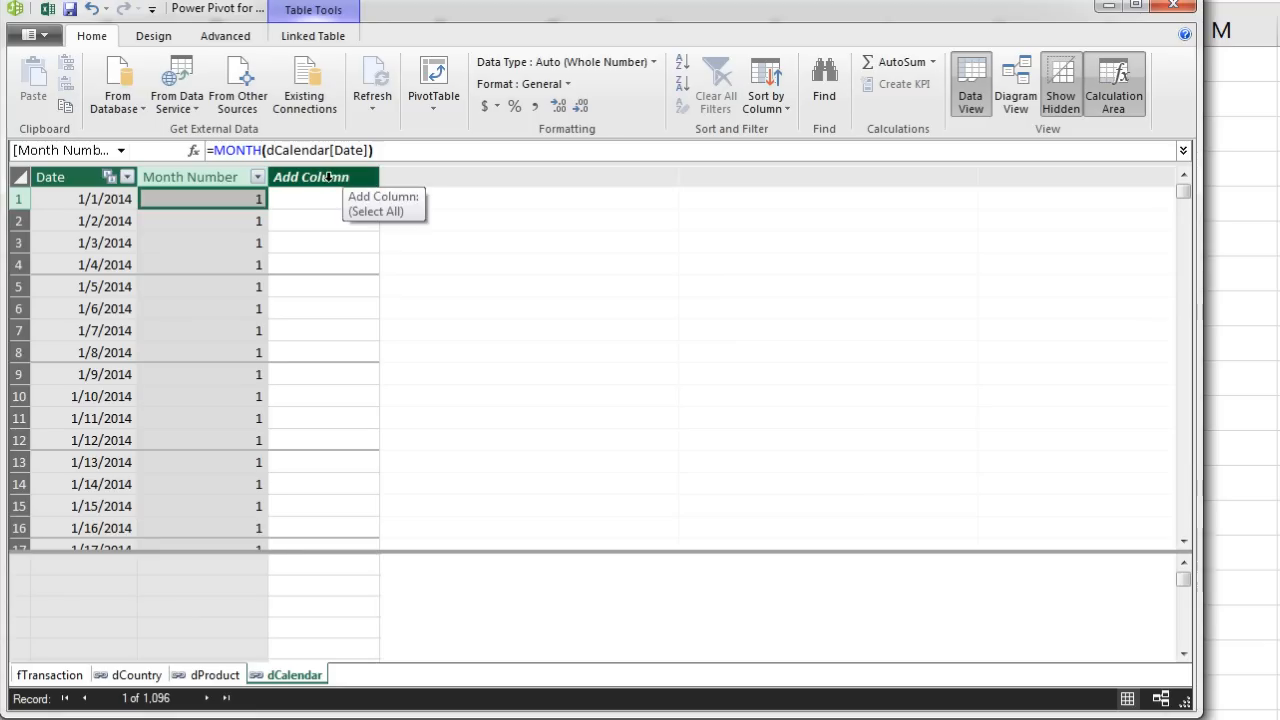
Add a new column named Month to the dCalendar table and open its formula for editing
double_click(328, 177)
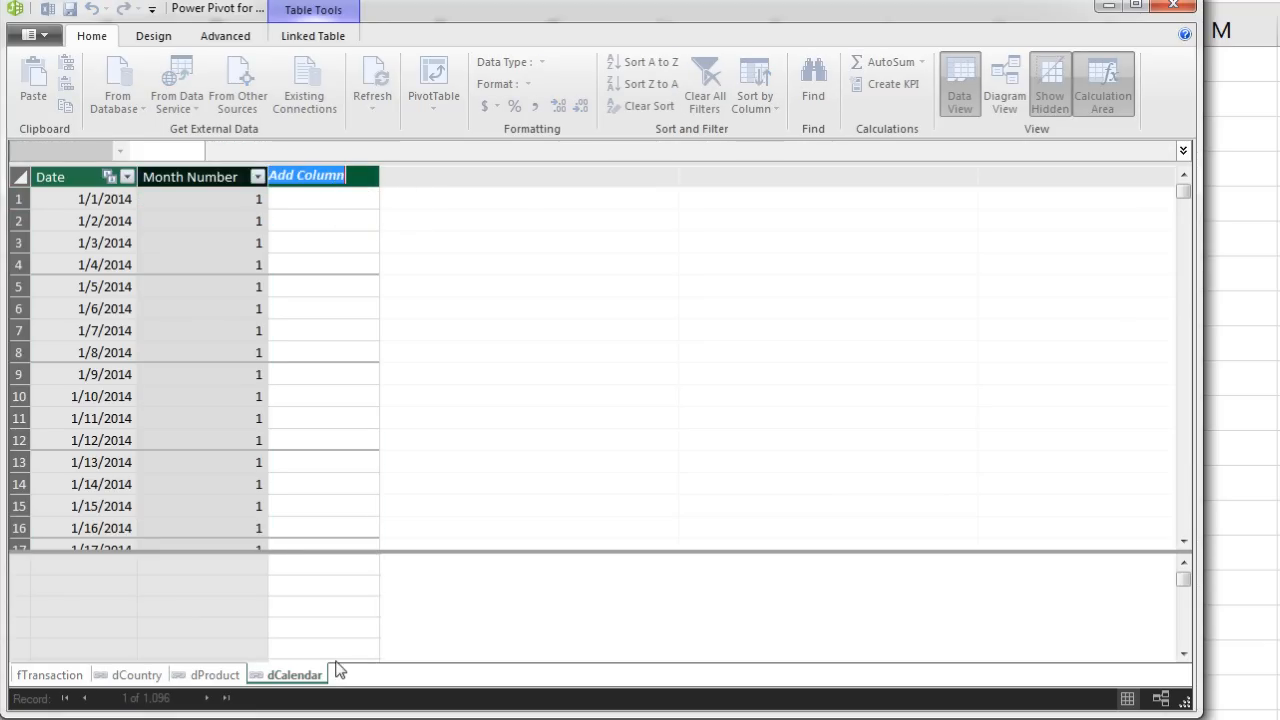
type("Month")
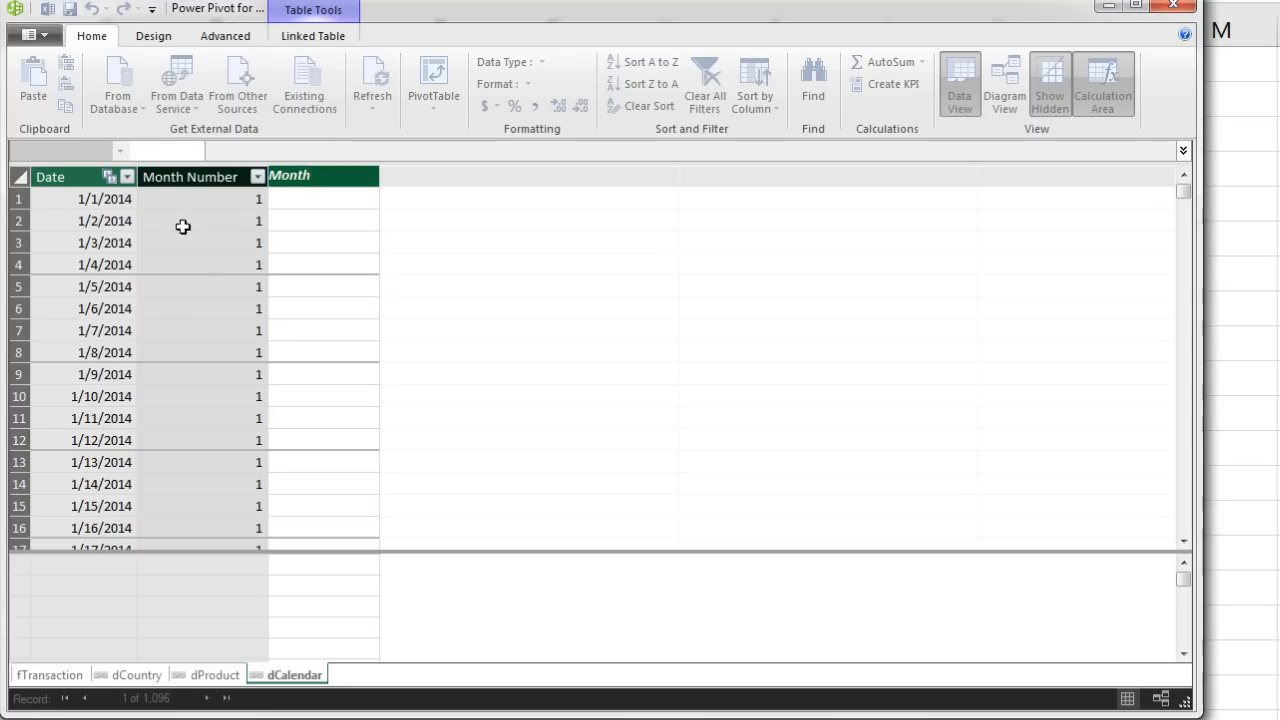
key("Return")
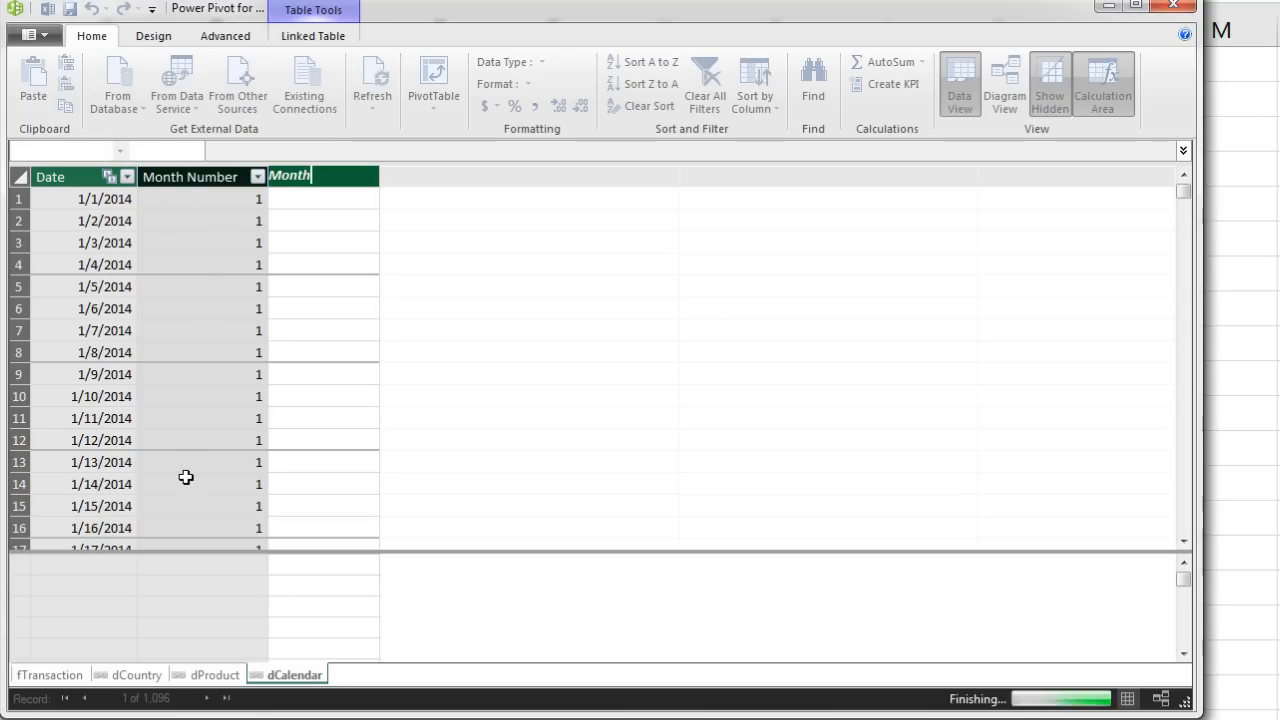
left_click(309, 199)
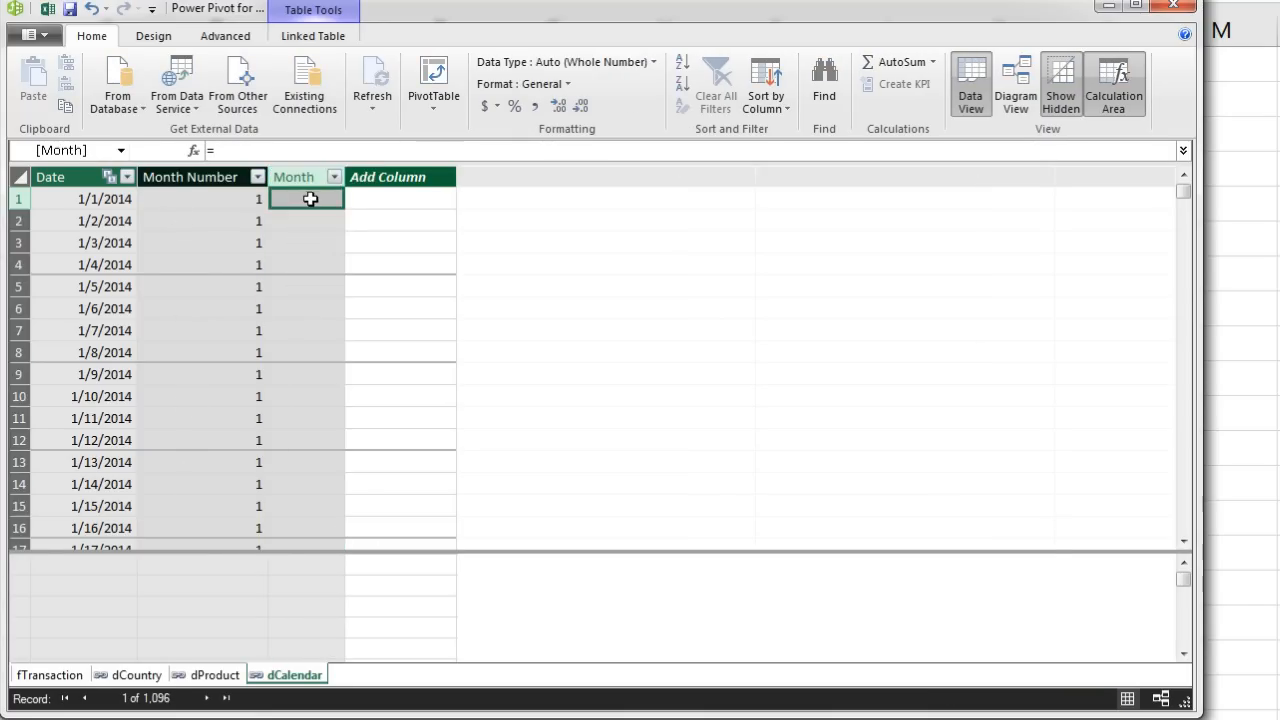
left_click(294, 150)
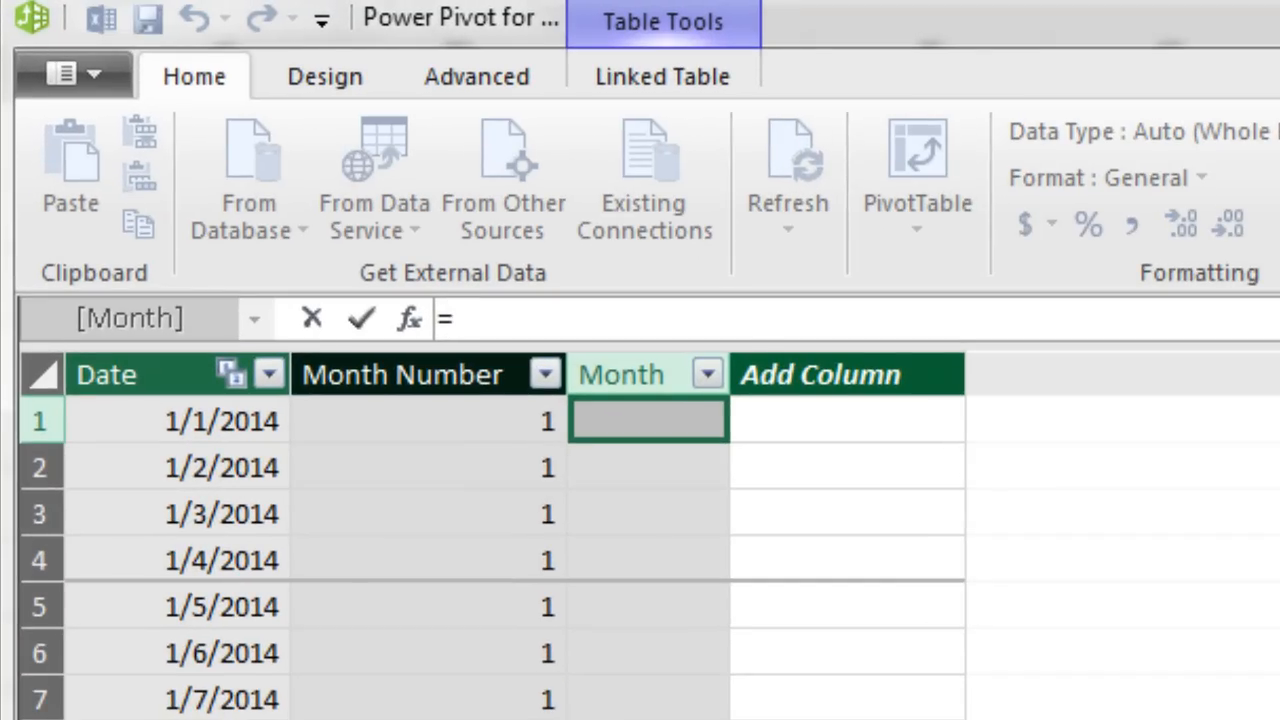
type("TEX")
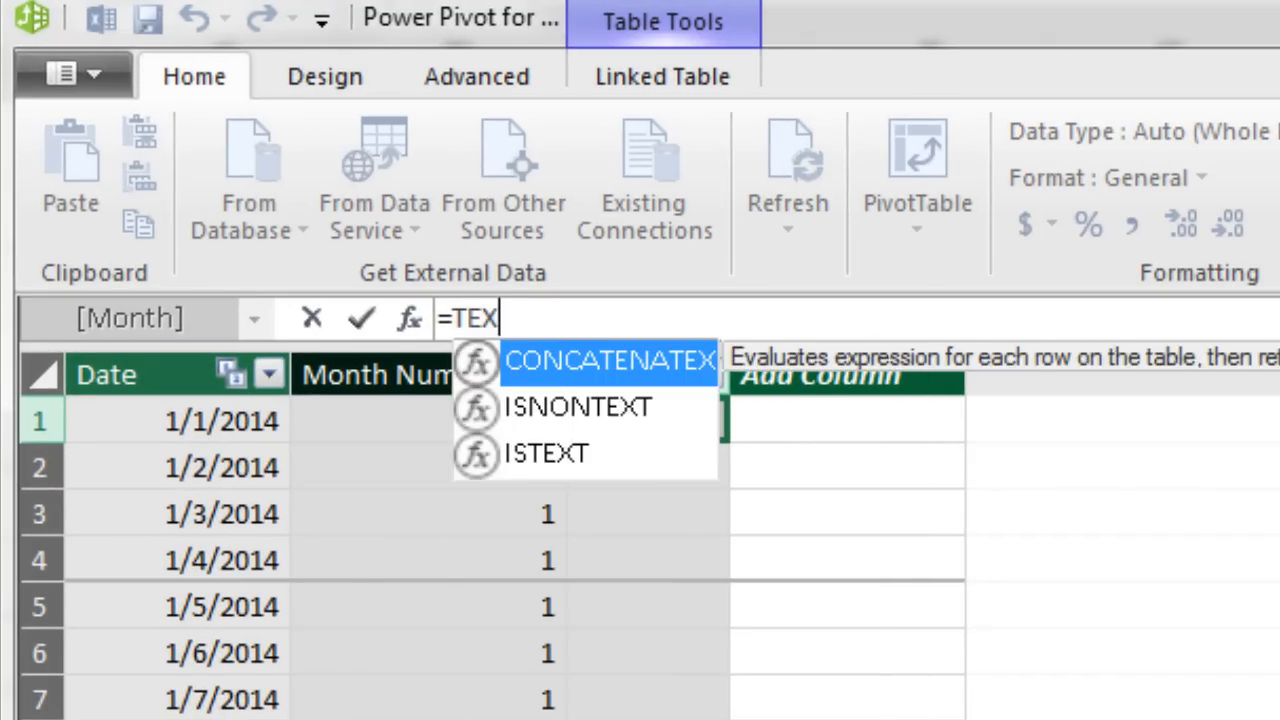
type("T(")
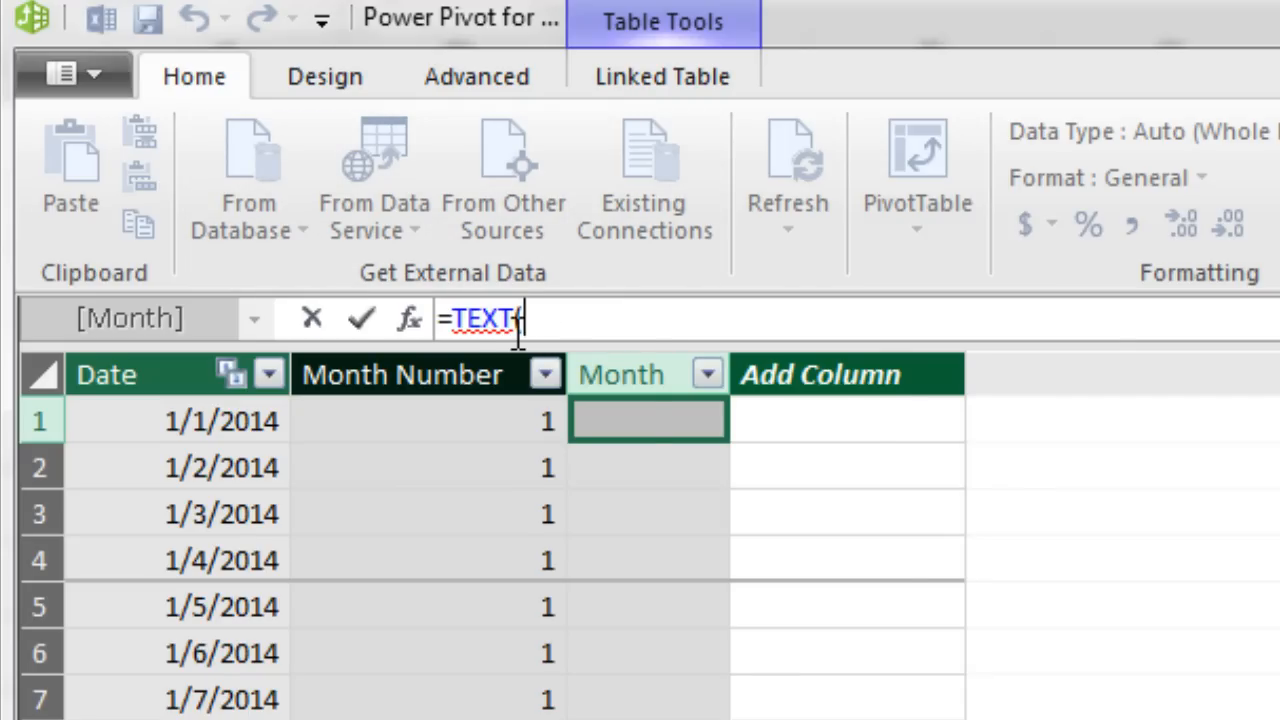
key("BackSpace")
key("BackSpace")
key("BackSpace")
key("BackSpace")
key("BackSpace")
Start the Month column's formula with the FORMAT function, using dCalendar[Date] as the value
type("f")
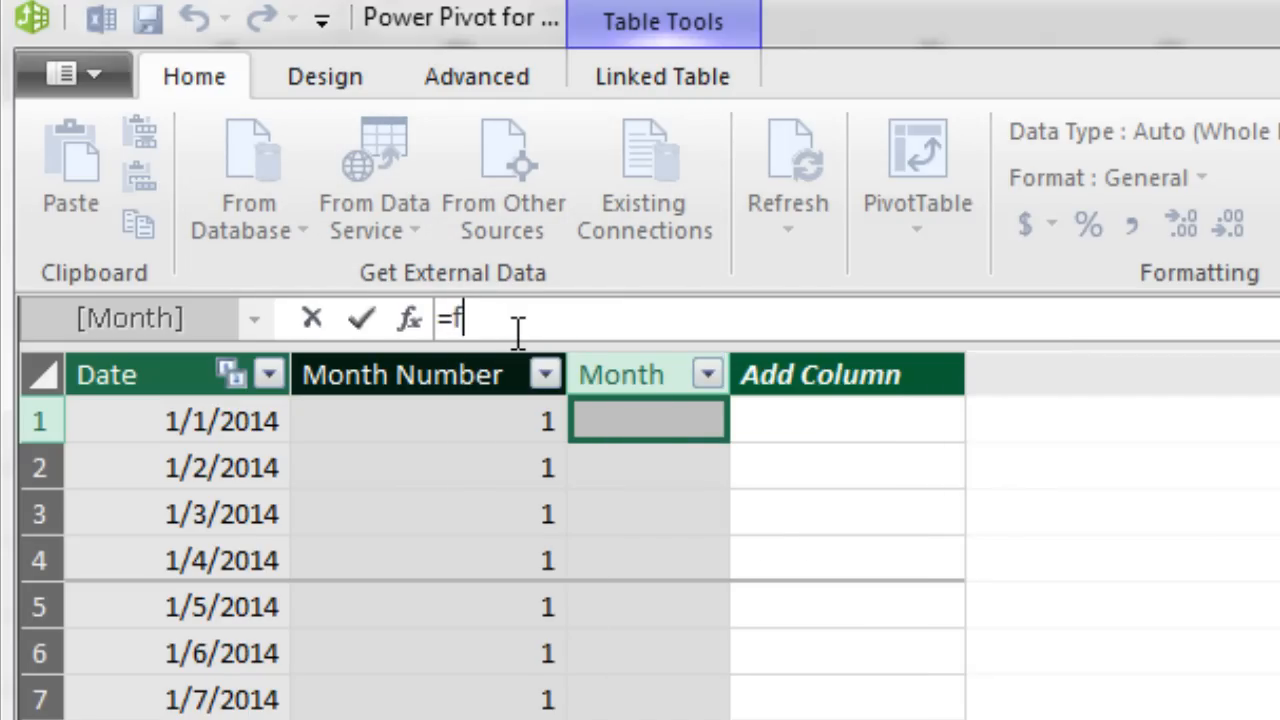
type("or")
key("Tab")
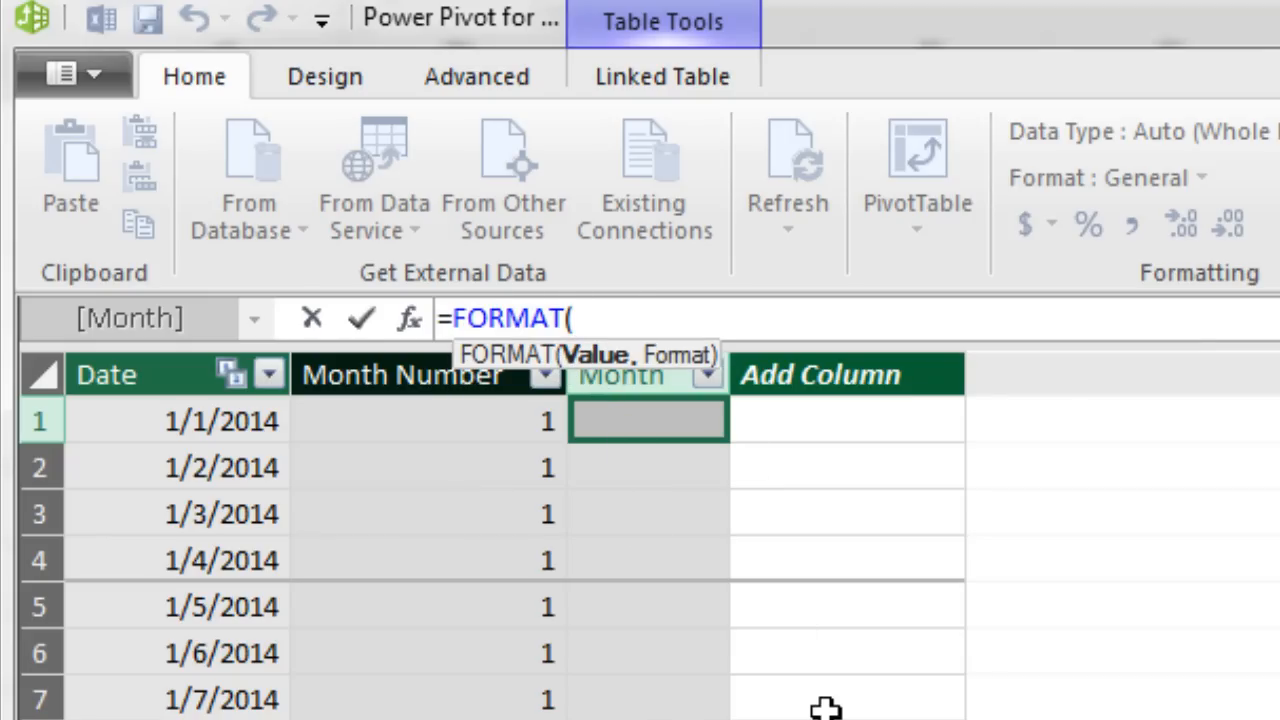
type("dc")
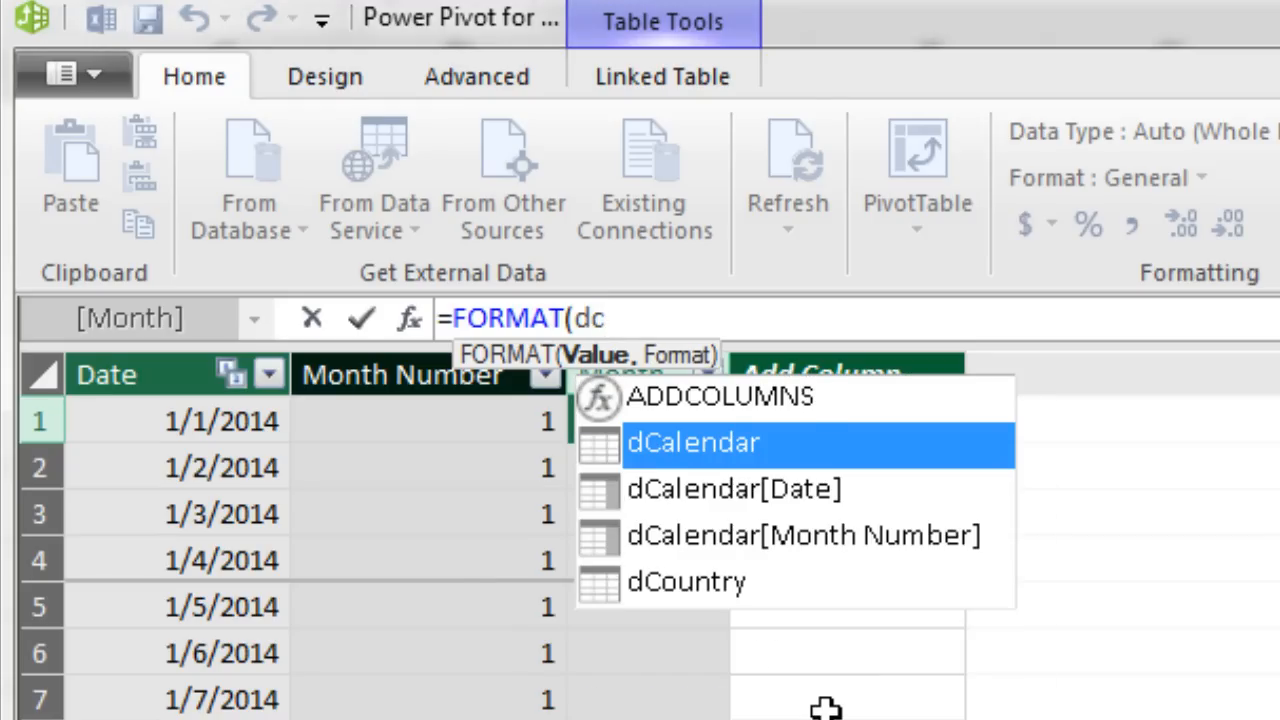
key("Down")
key("Tab")
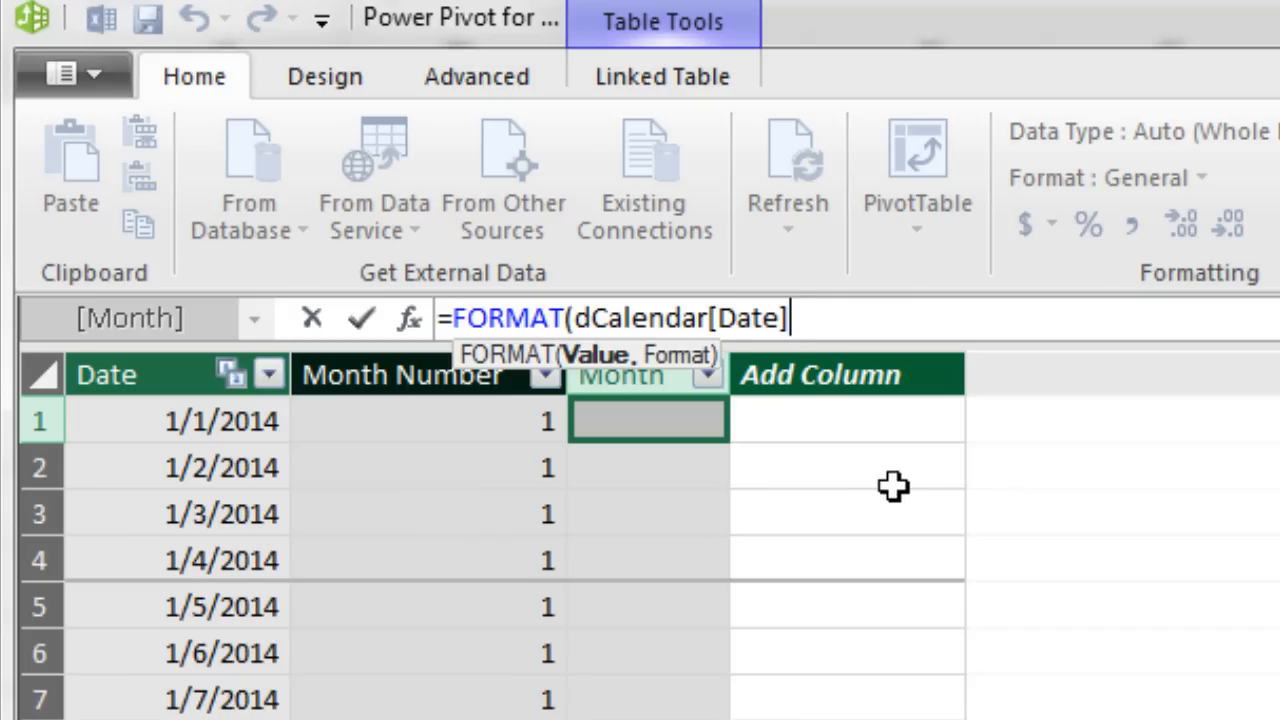
Complete the Month formula with the three-letter month format as =FORMAT(dCalendar[Date],"mmm") and enter it
type(",")
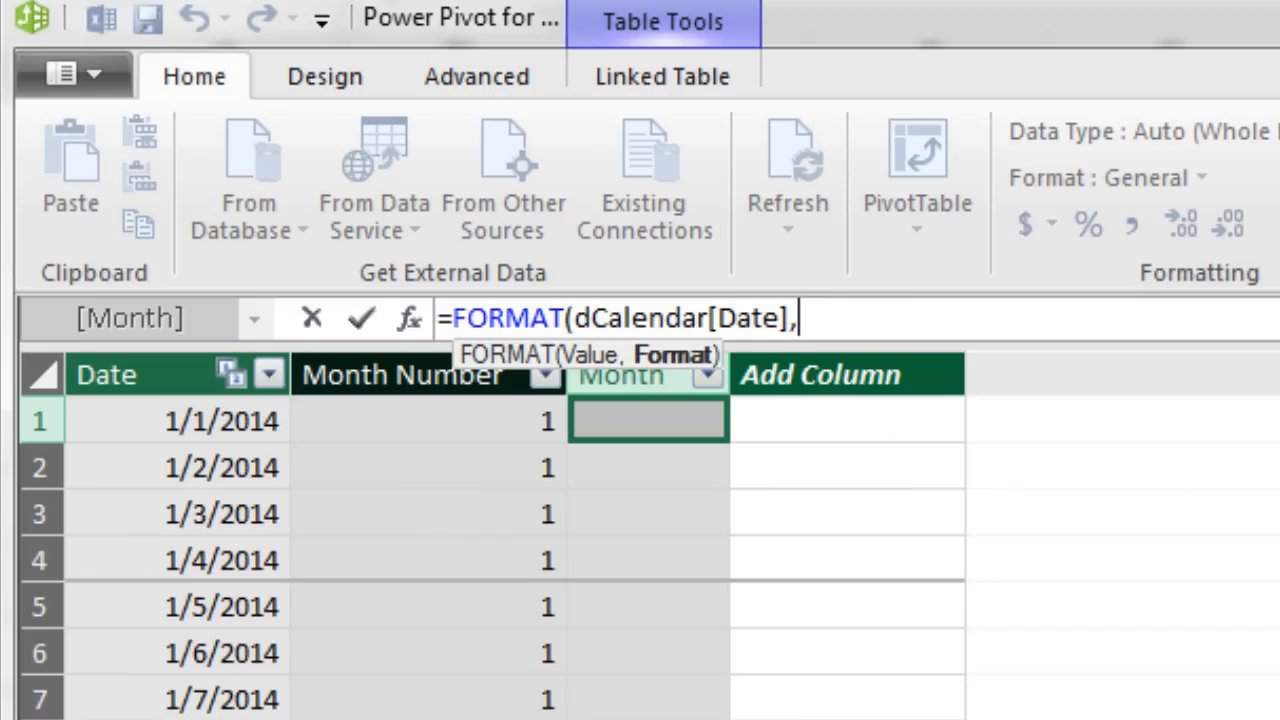
type("\"mmm")
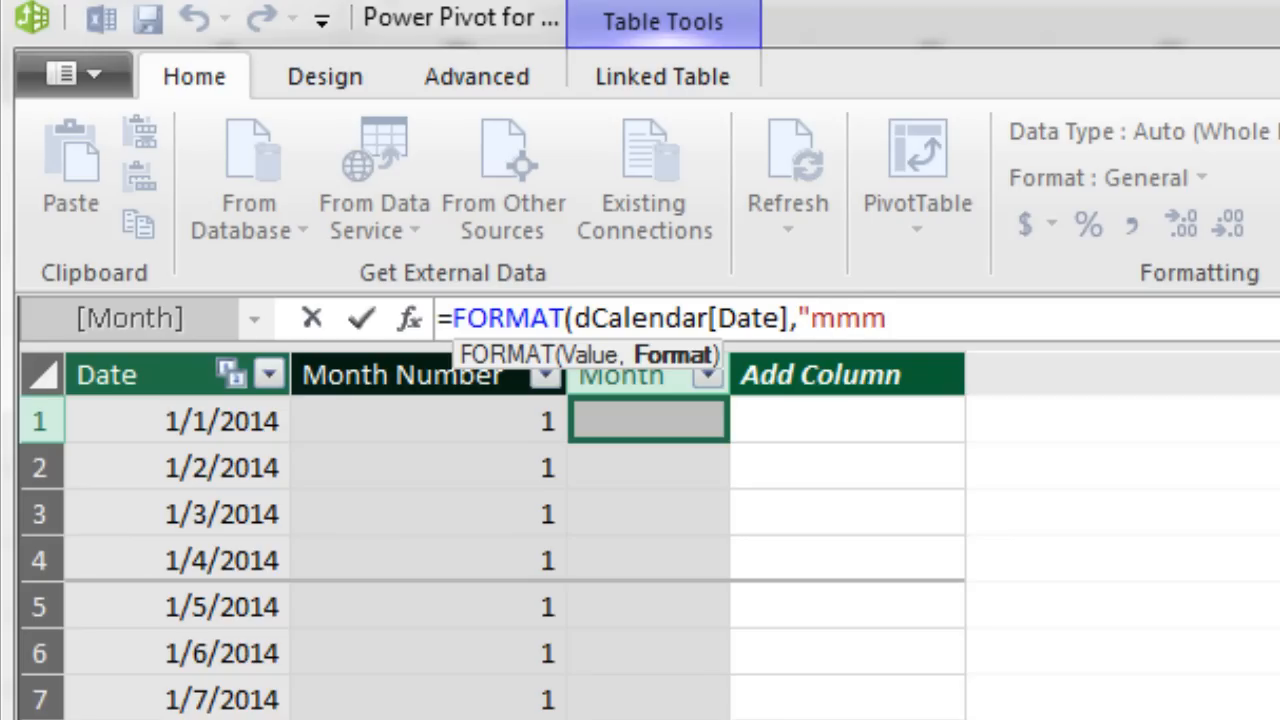
type("m")
key("BackSpace")
type("\")")
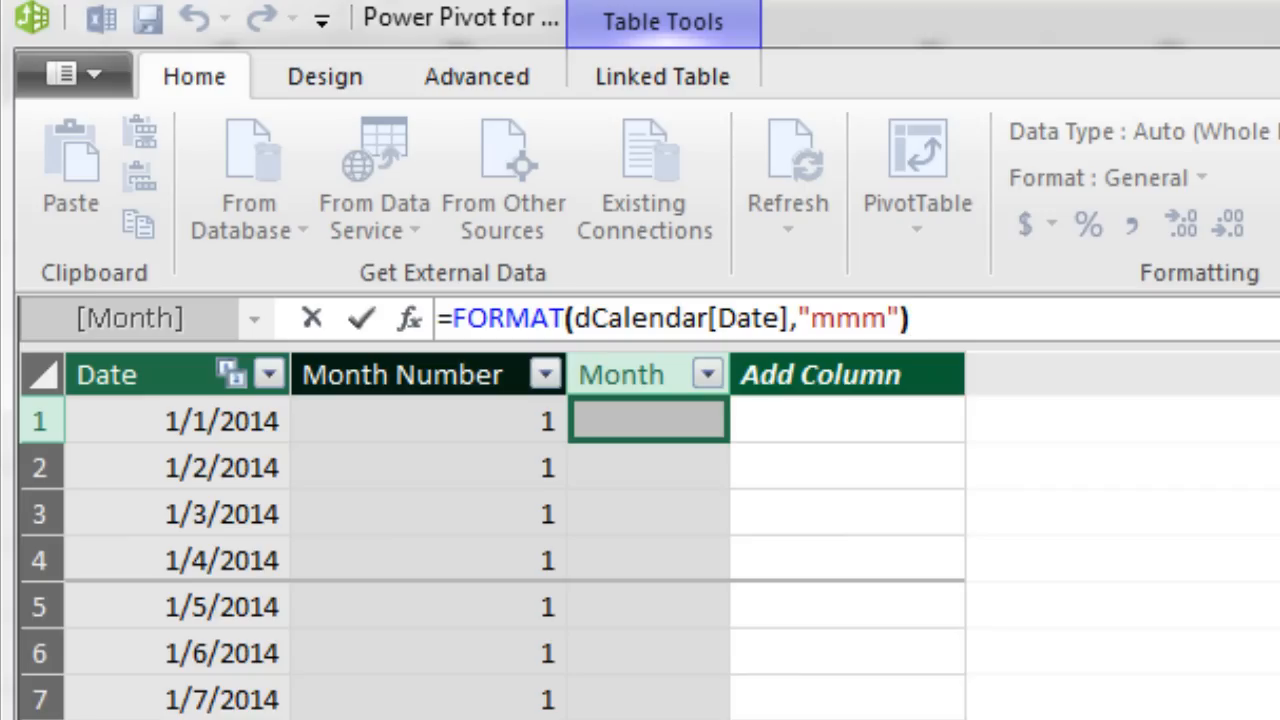
key("Return")
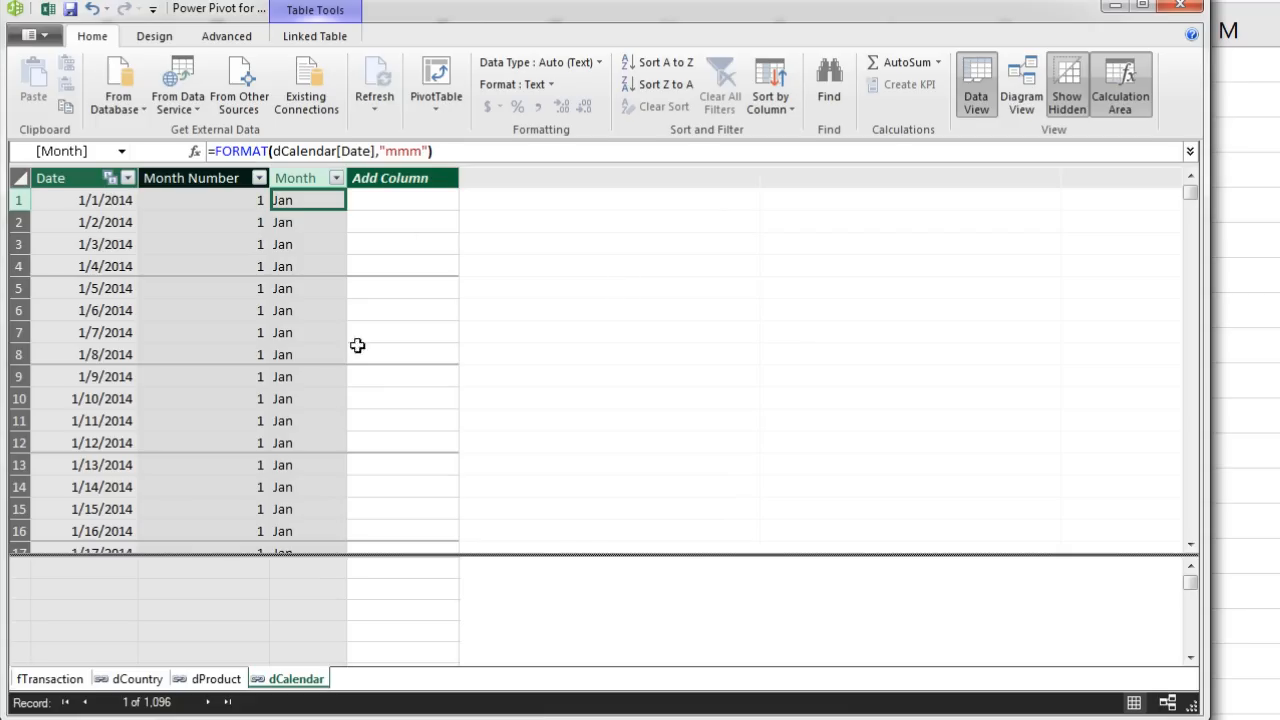
Examine the Month values in dCalendar around the change from January to February 2014 and in the first row
left_click(337, 351)
scroll(346, 429, "down", 2)
scroll(346, 429, "down", 5)
left_click(305, 419)
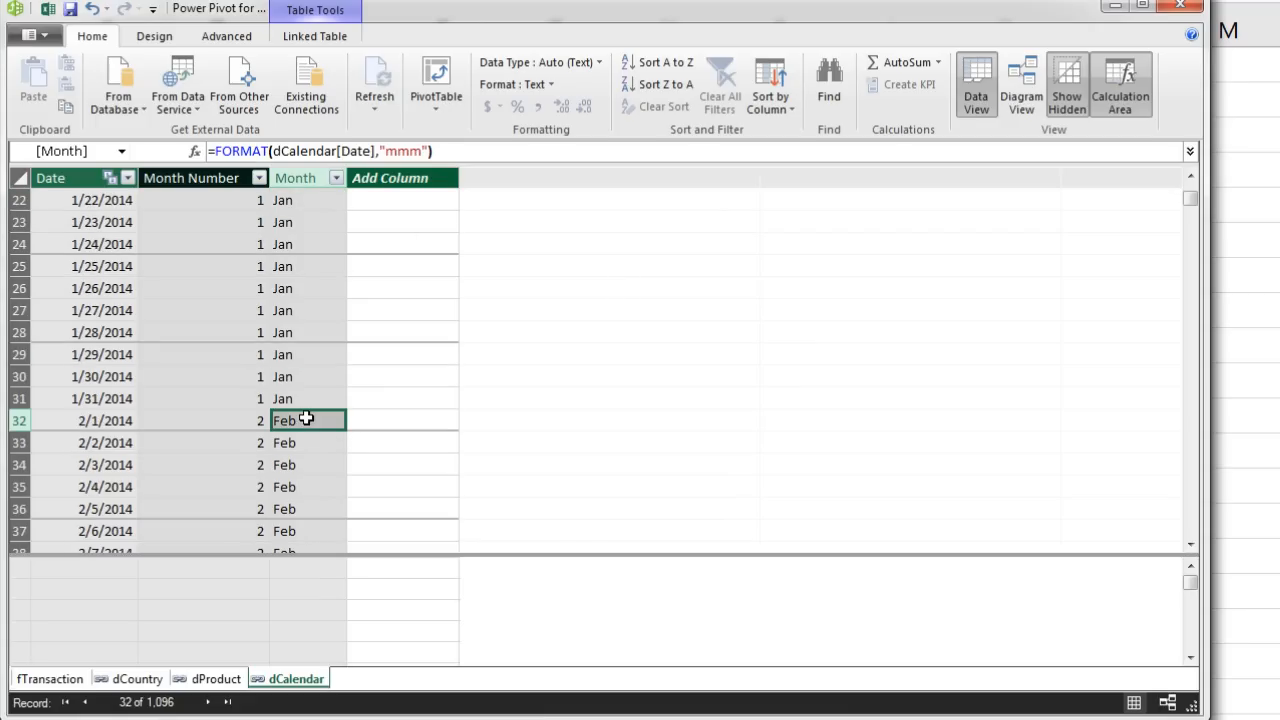
left_click(301, 462)
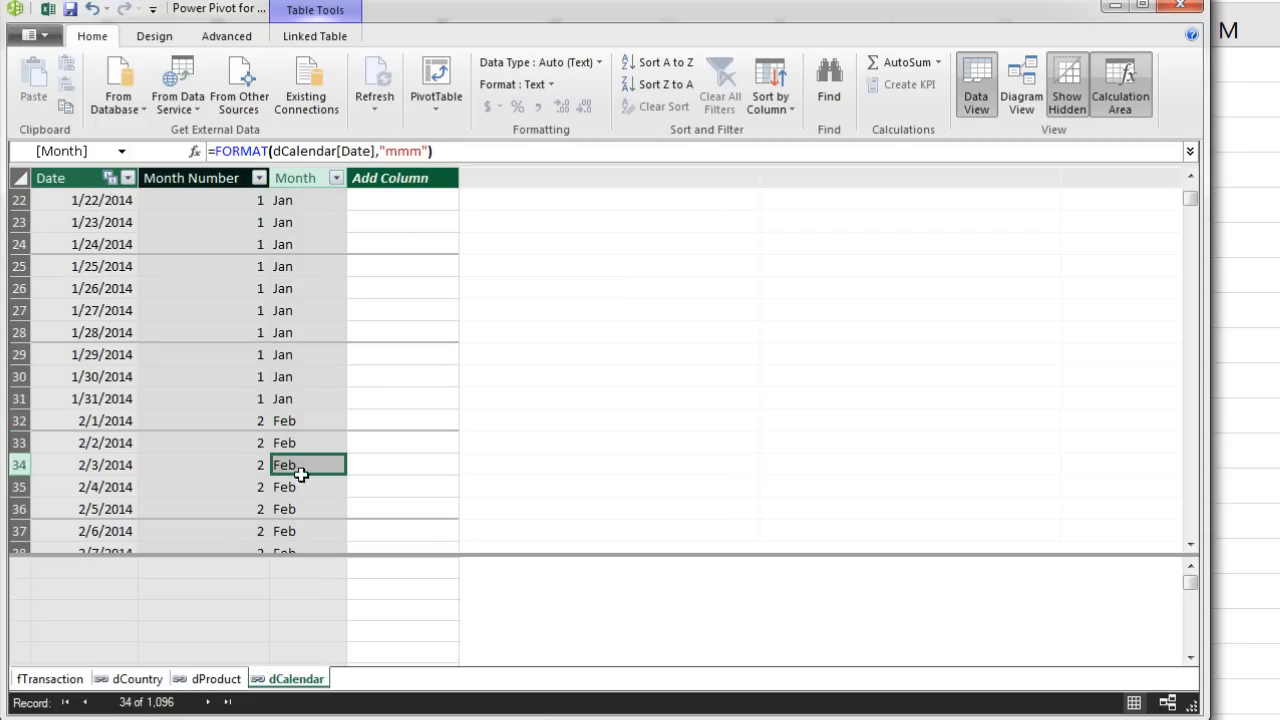
left_click(302, 487)
scroll(308, 487, "up", 7)
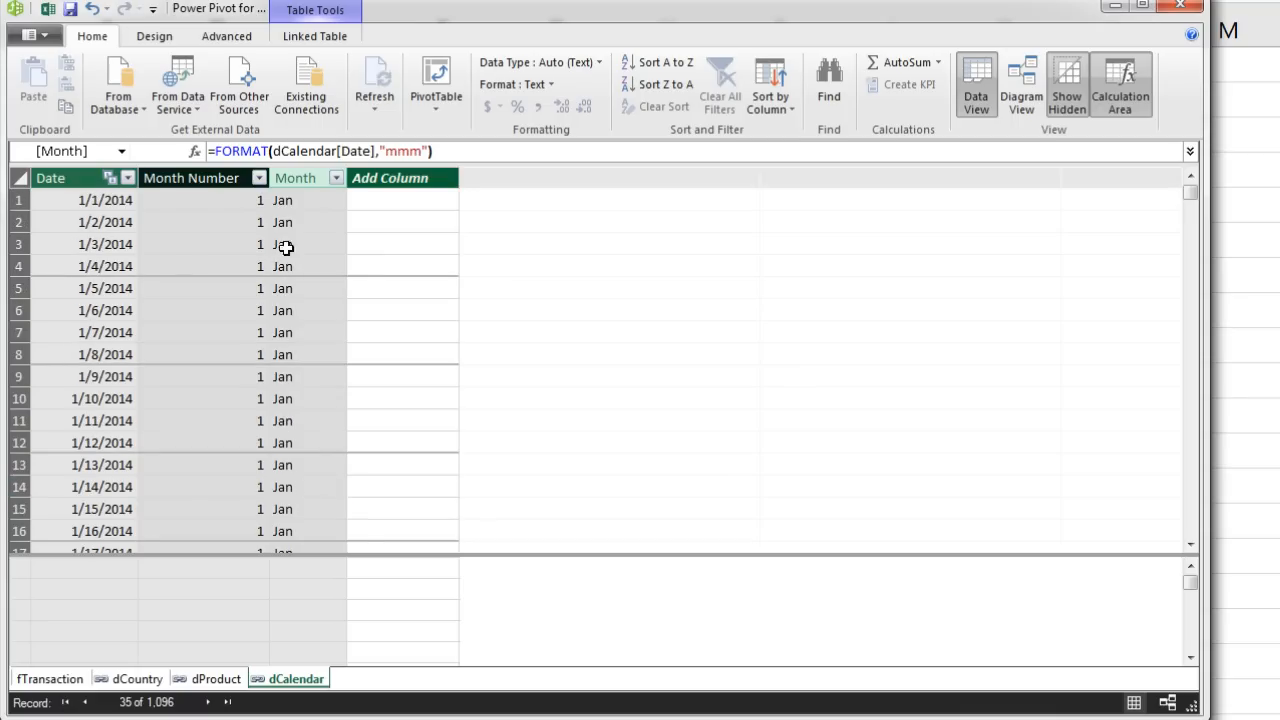
left_click(288, 202)
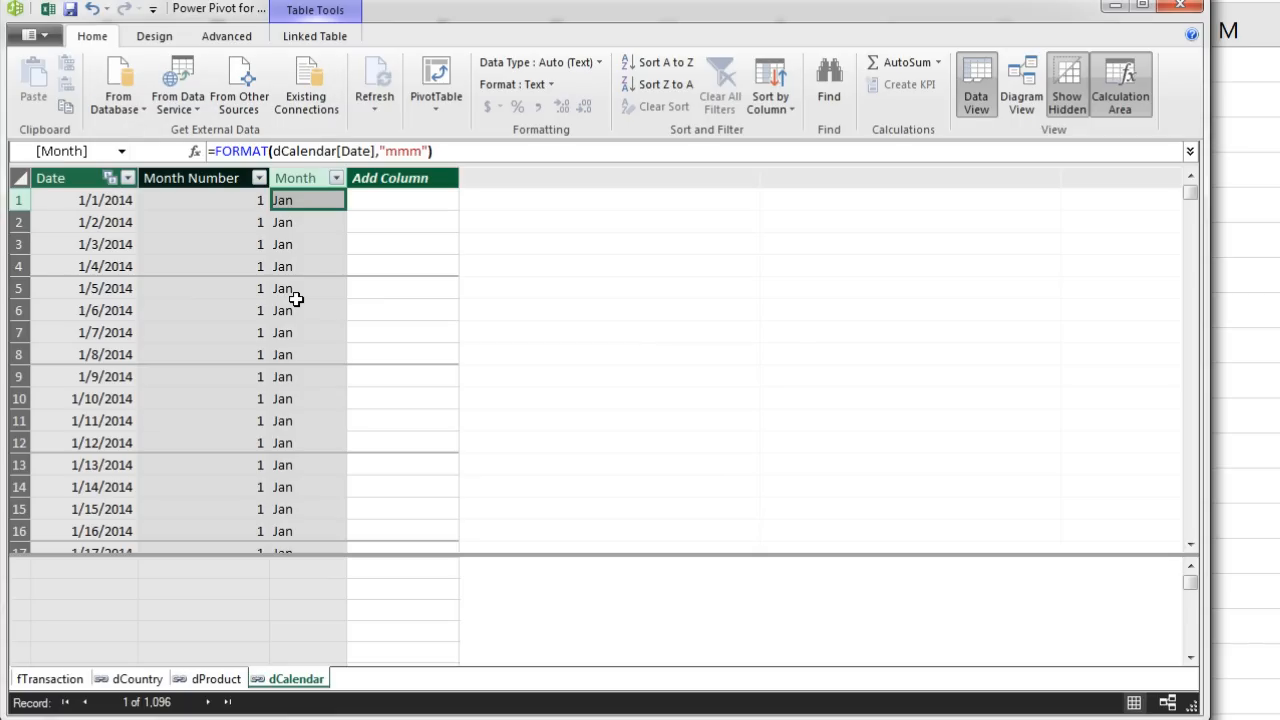
Create a Data Model PivotTable on a new worksheet and place the Month field of dCalendar in its rows
left_click(447, 78)
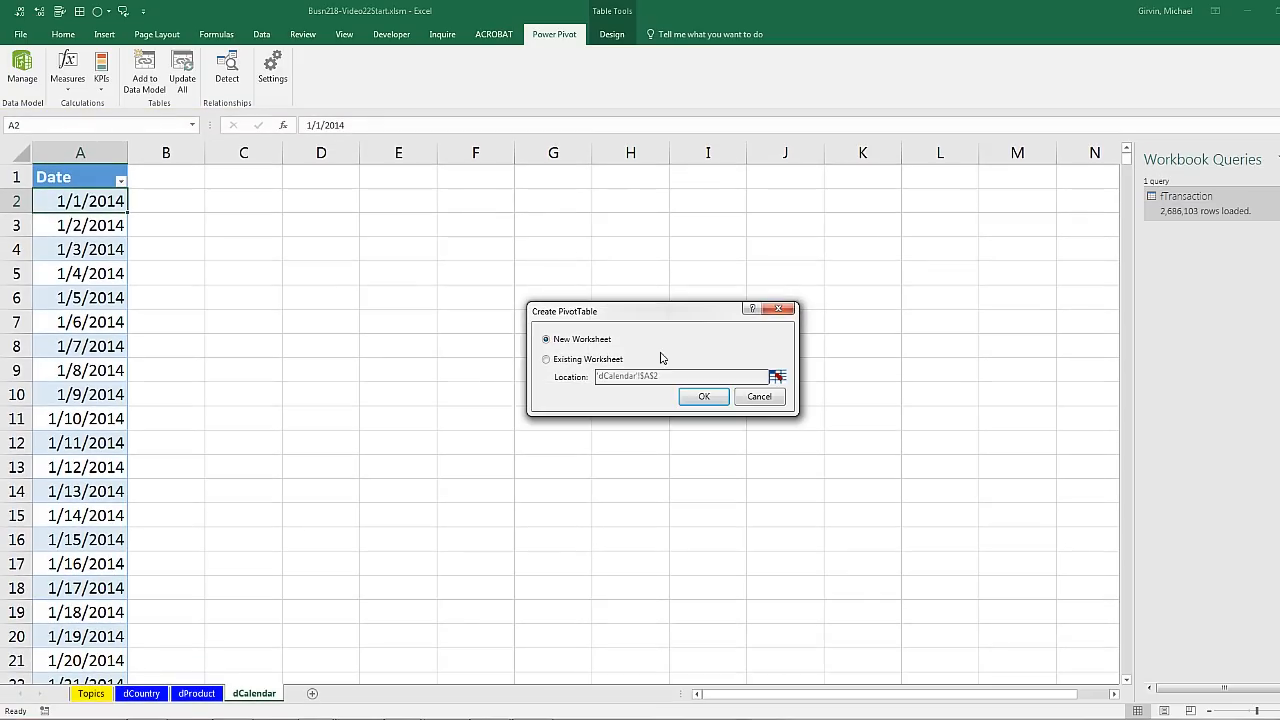
left_click(700, 398)
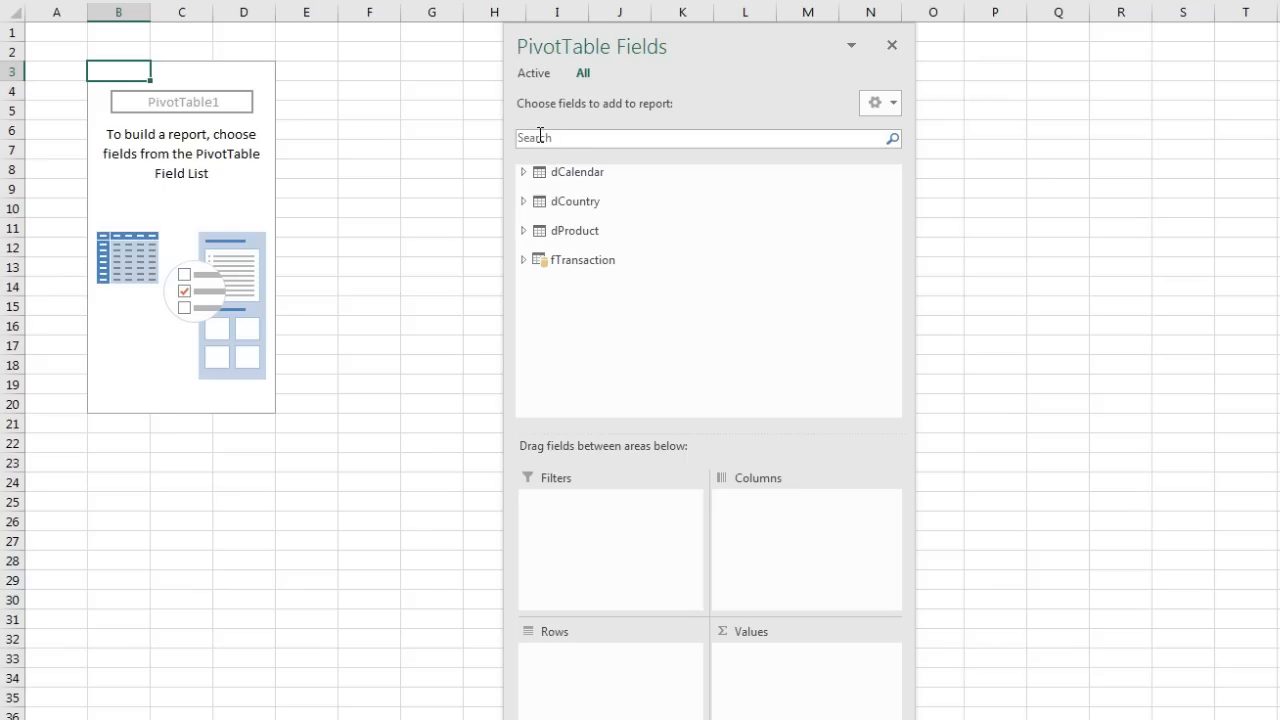
left_click(523, 172)
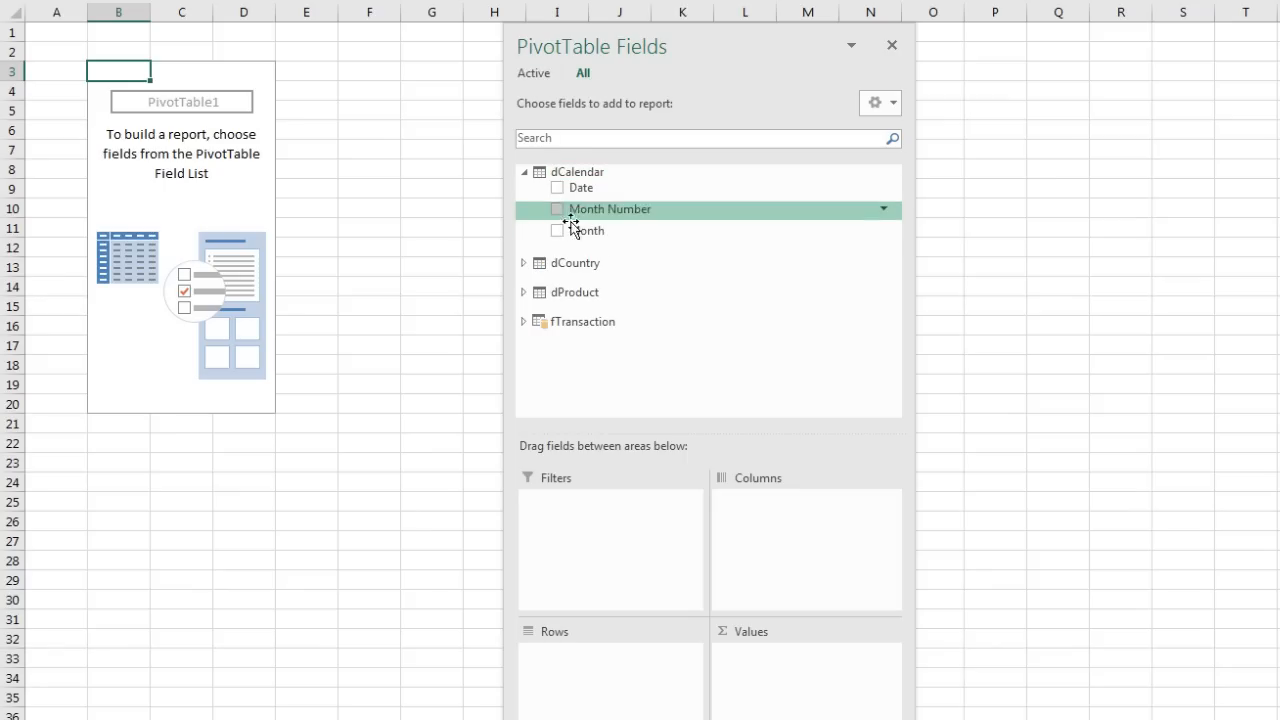
left_click_drag(589, 228, 603, 676)
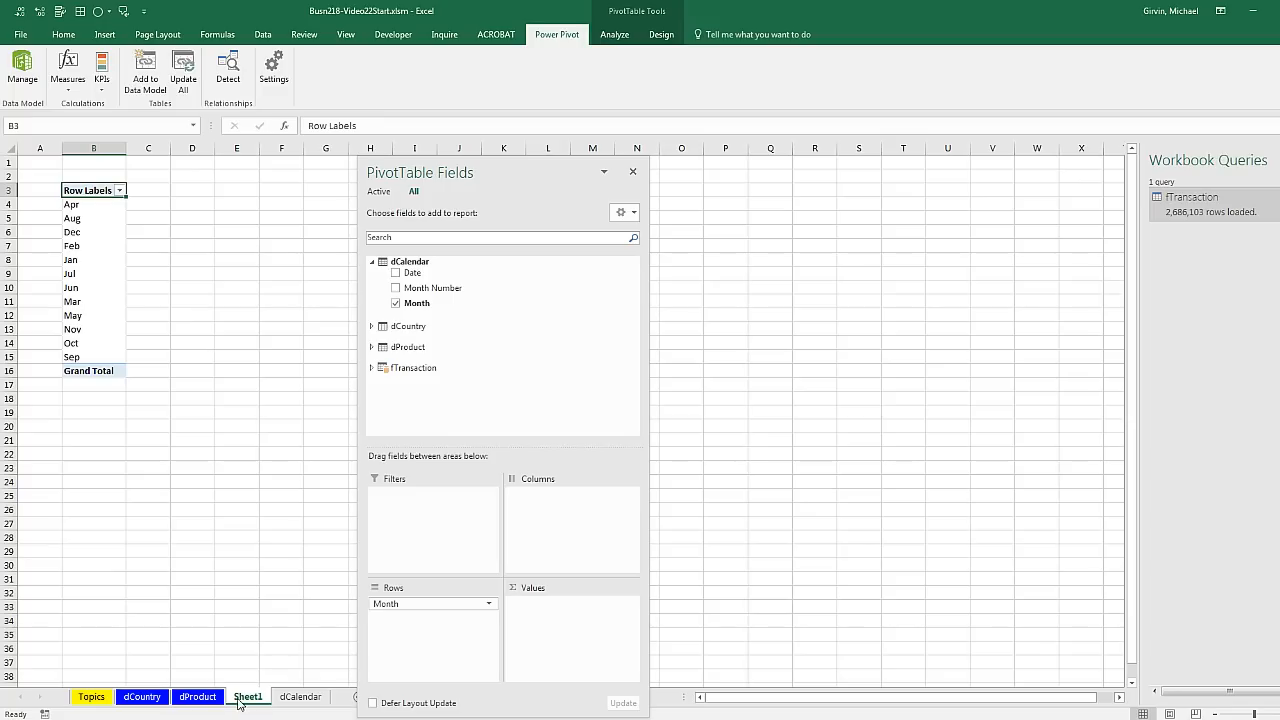
Delete the worksheet Sheet1 that holds the PivotTable
right_click(248, 705)
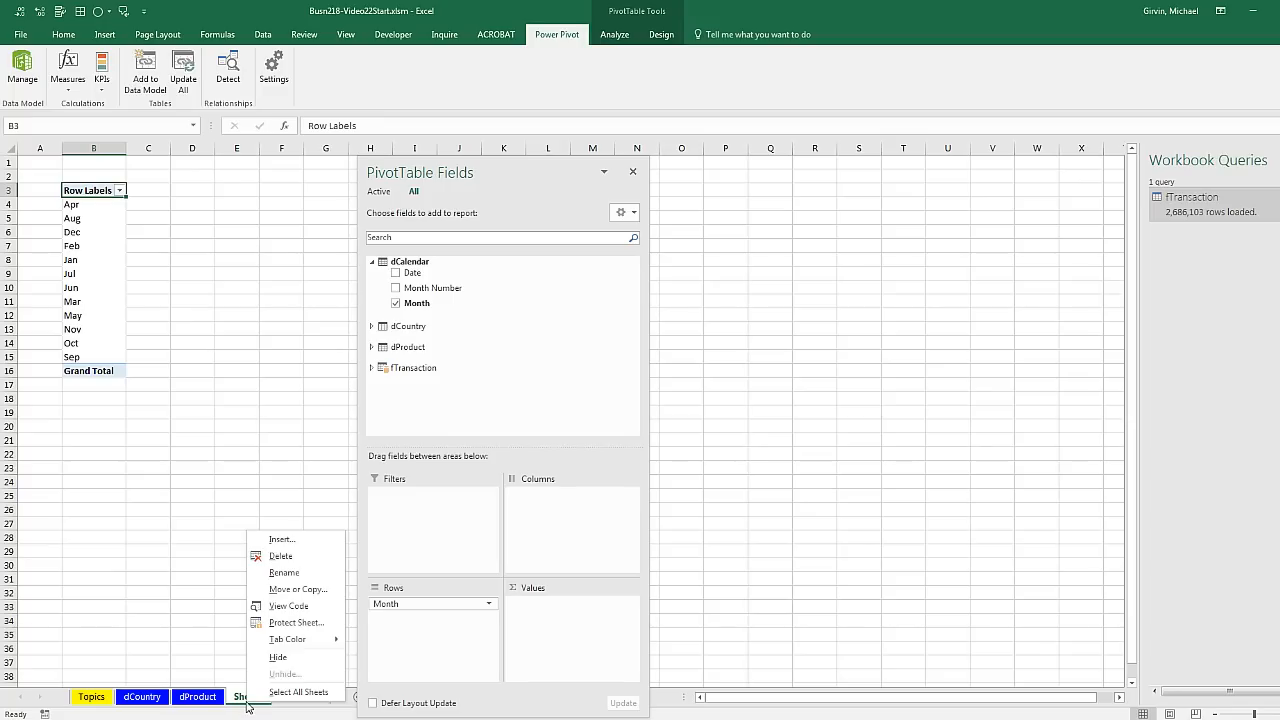
left_click(280, 558)
left_click(643, 405)
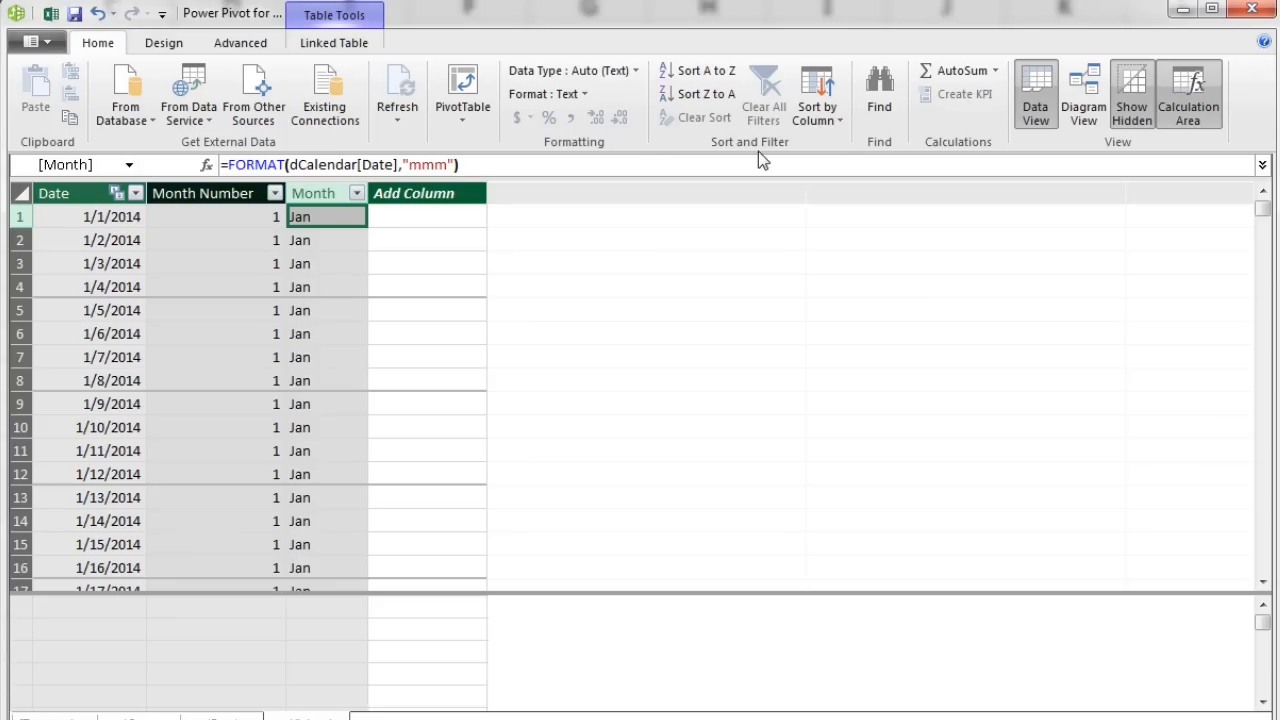
Sort the Month column of dCalendar by the Month Number column
left_click(842, 120)
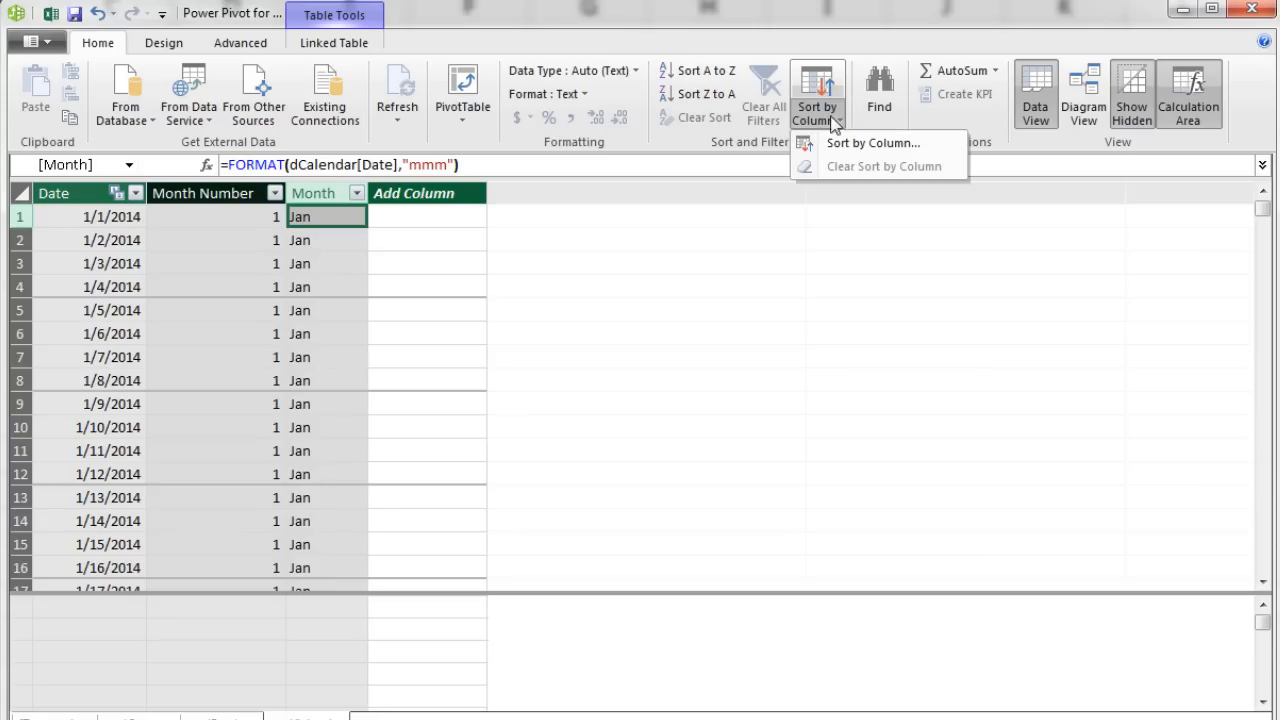
left_click(820, 87)
left_click_drag(700, 229, 607, 187)
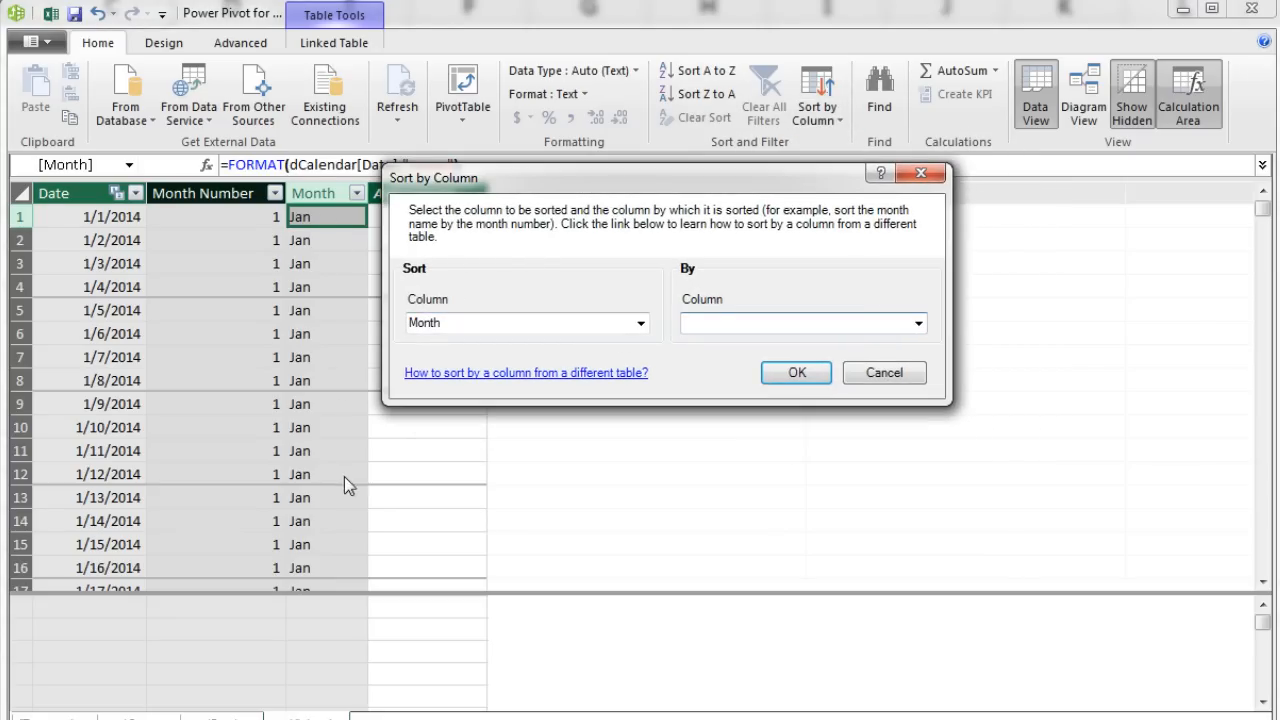
left_click(917, 323)
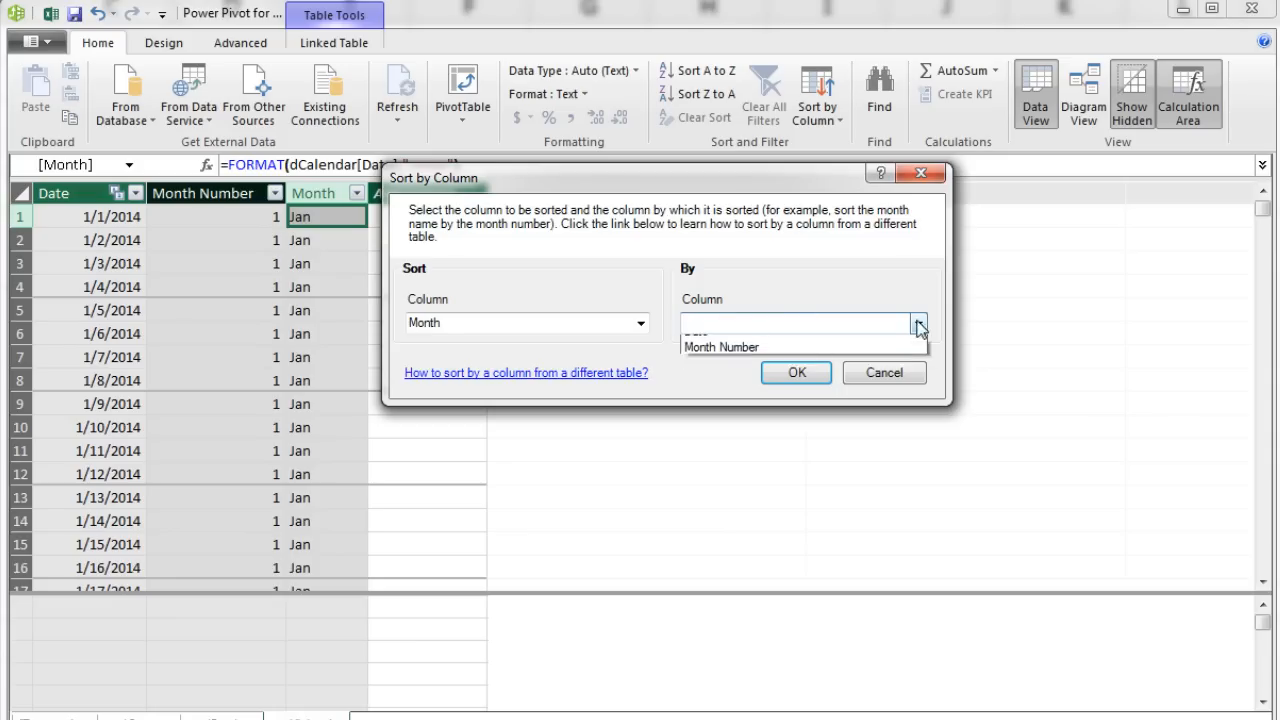
left_click(739, 362)
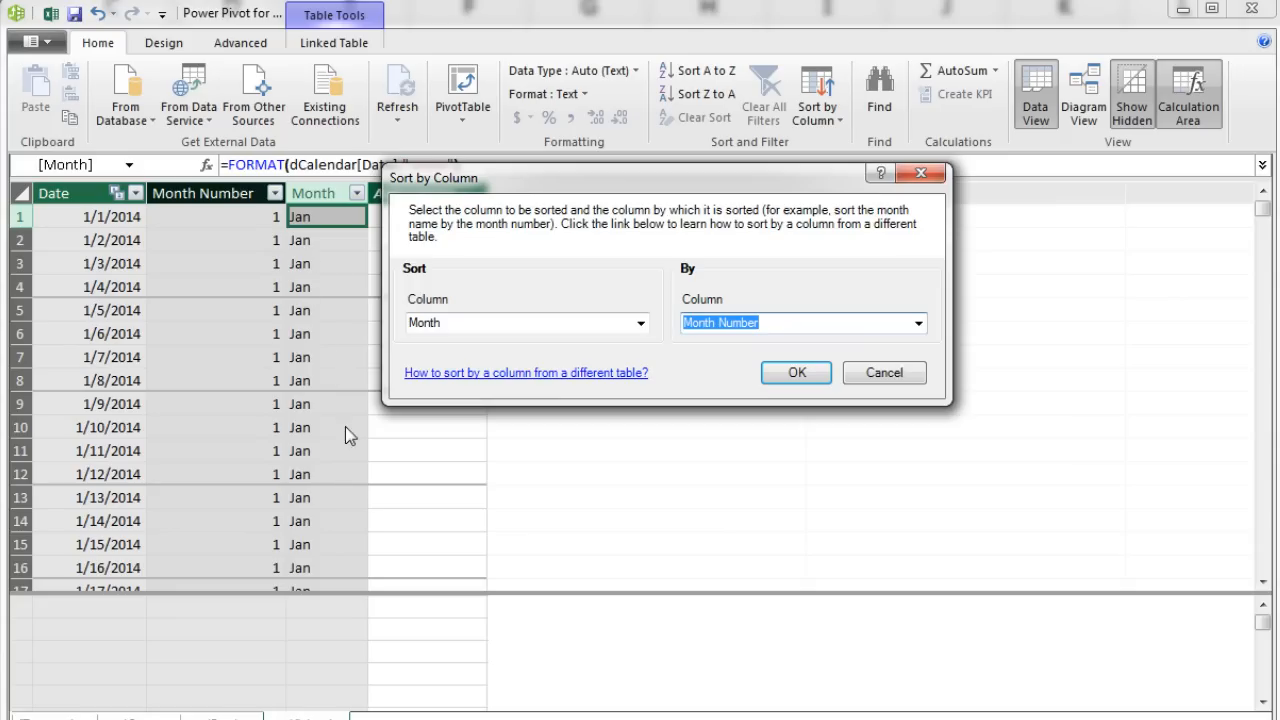
left_click(811, 376)
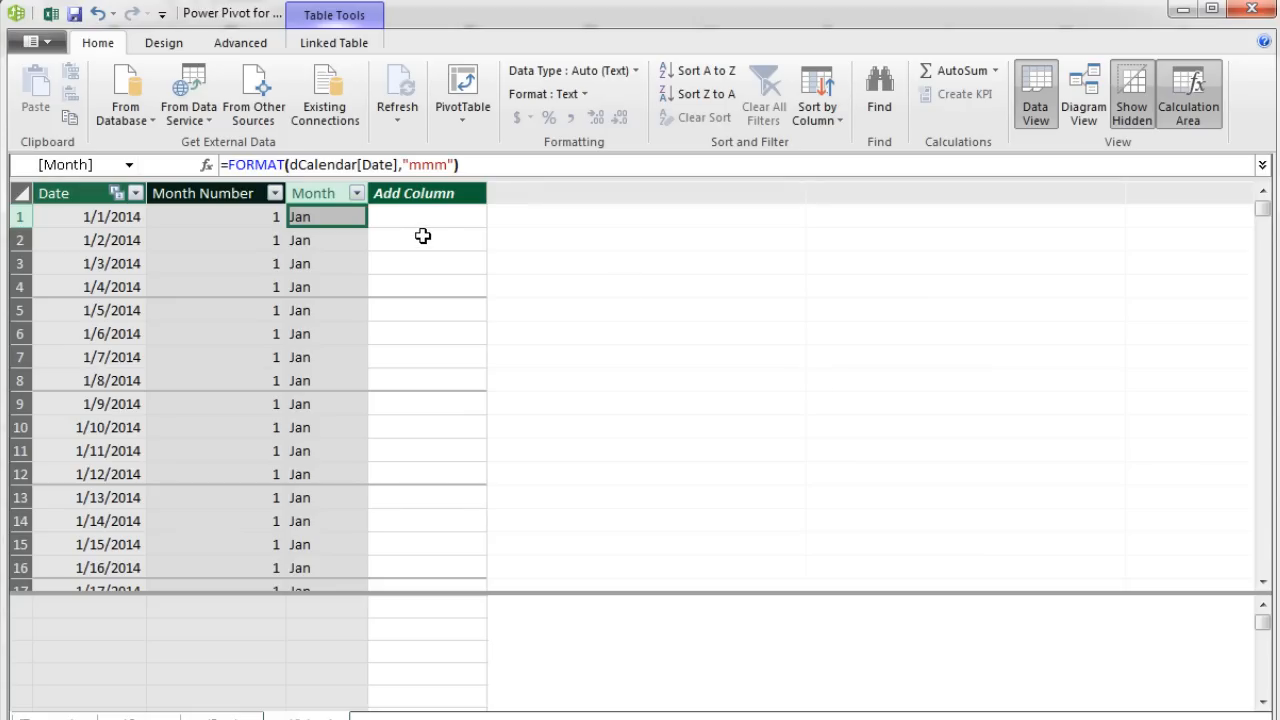
Create a Data Model PivotTable on a new worksheet with dCalendar's Month field in its rows, and delete that worksheet, Sheet2
left_click(463, 92)
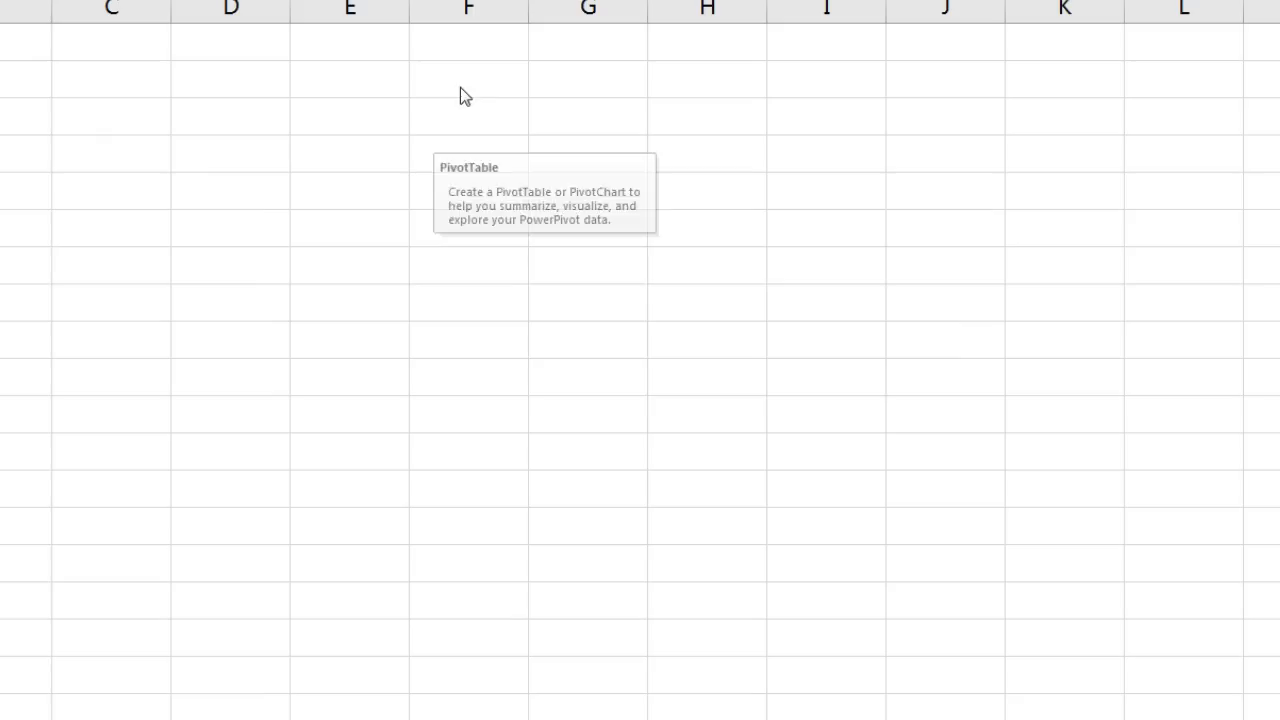
left_click(849, 387)
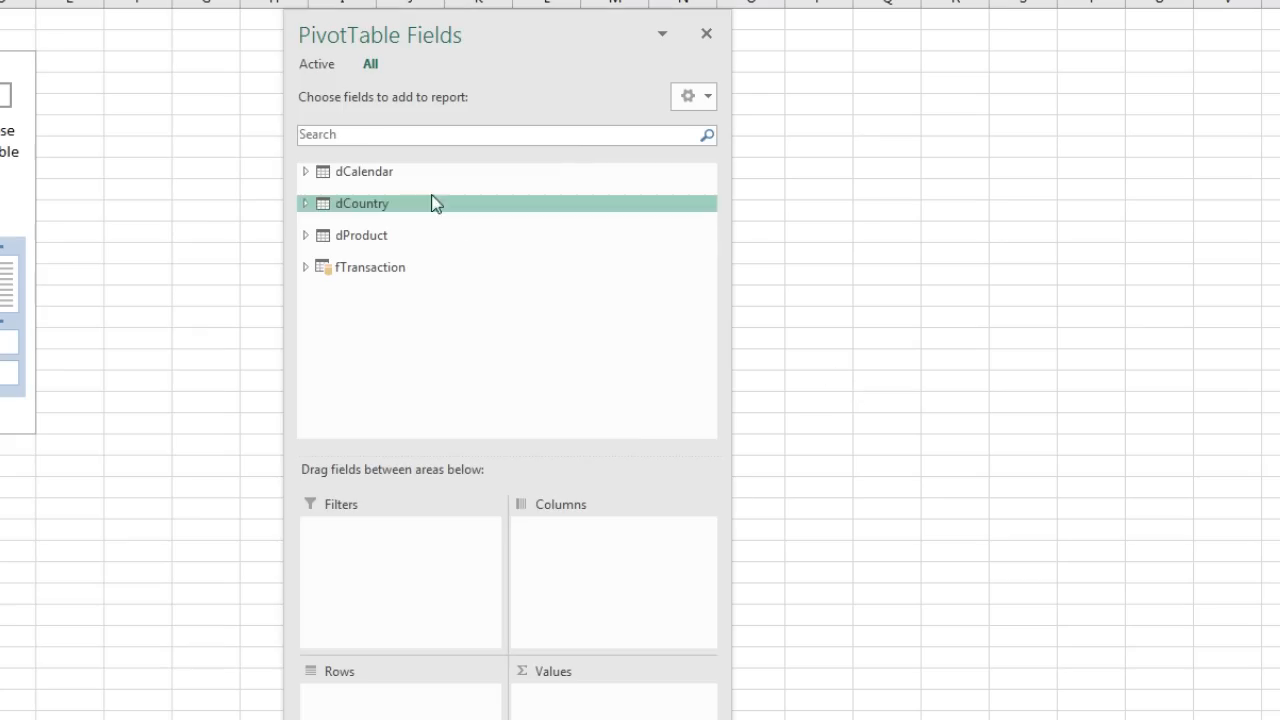
left_click(305, 172)
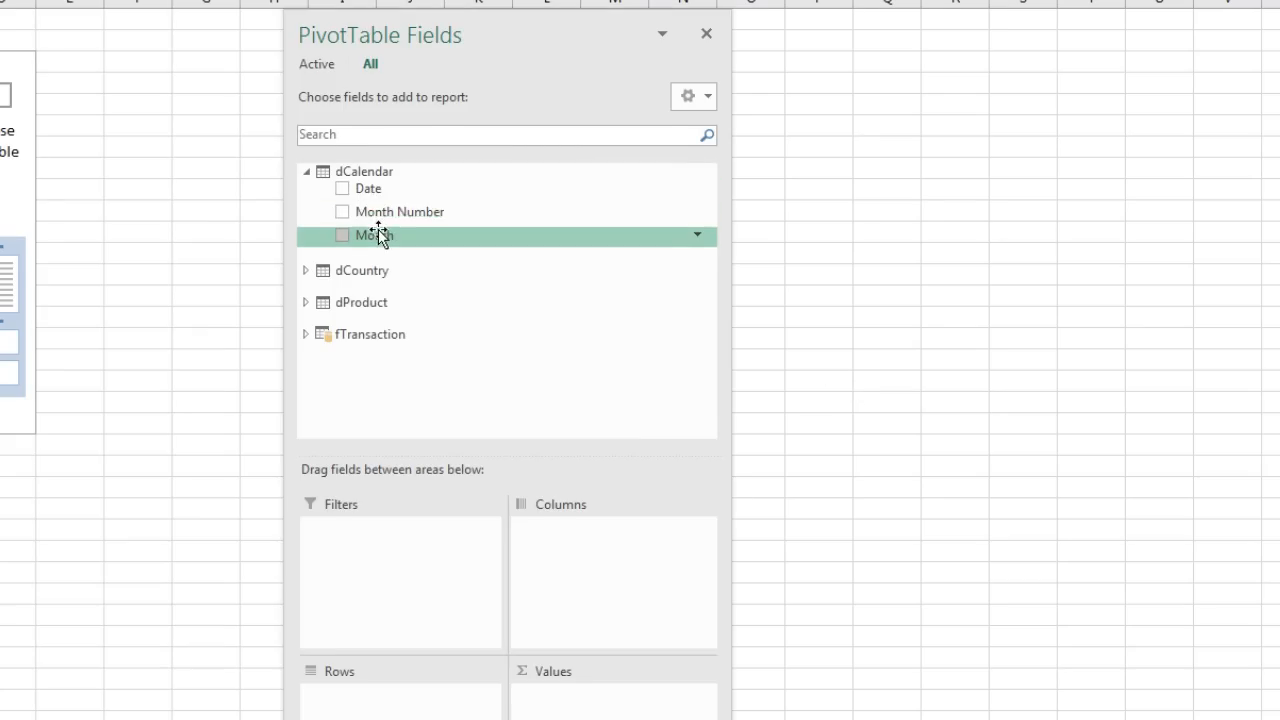
left_click(378, 233)
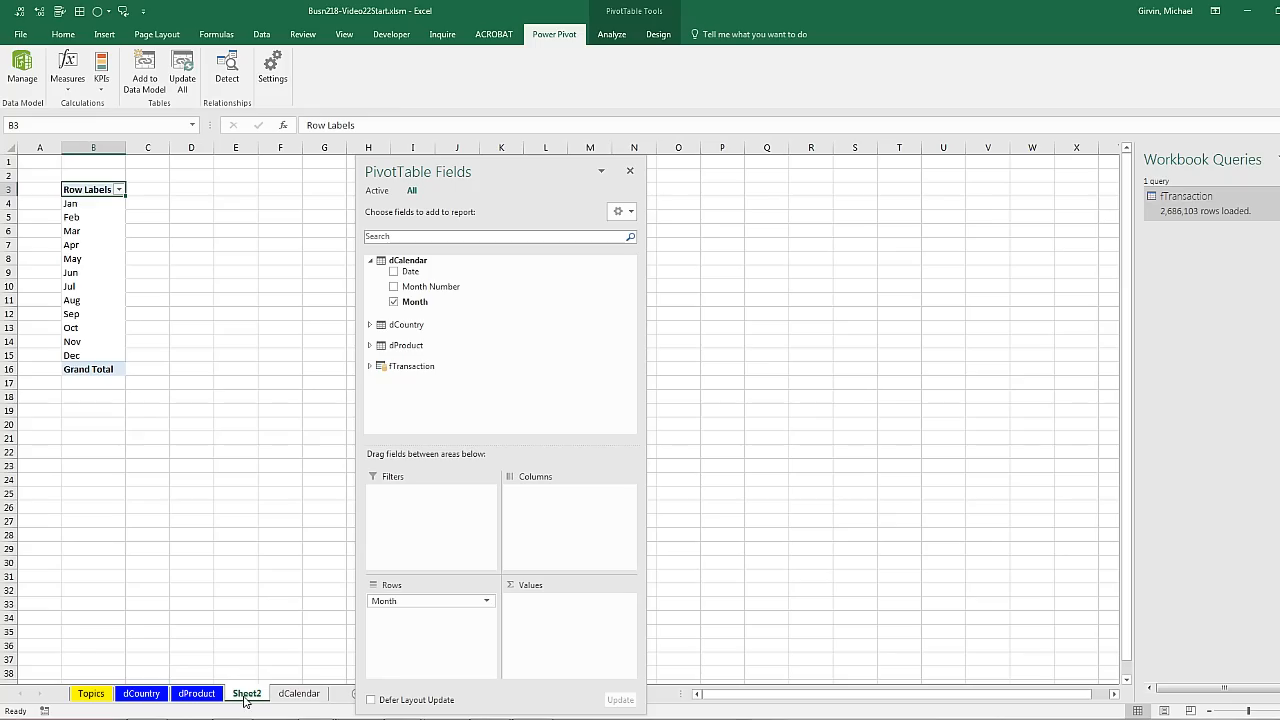
right_click(243, 693)
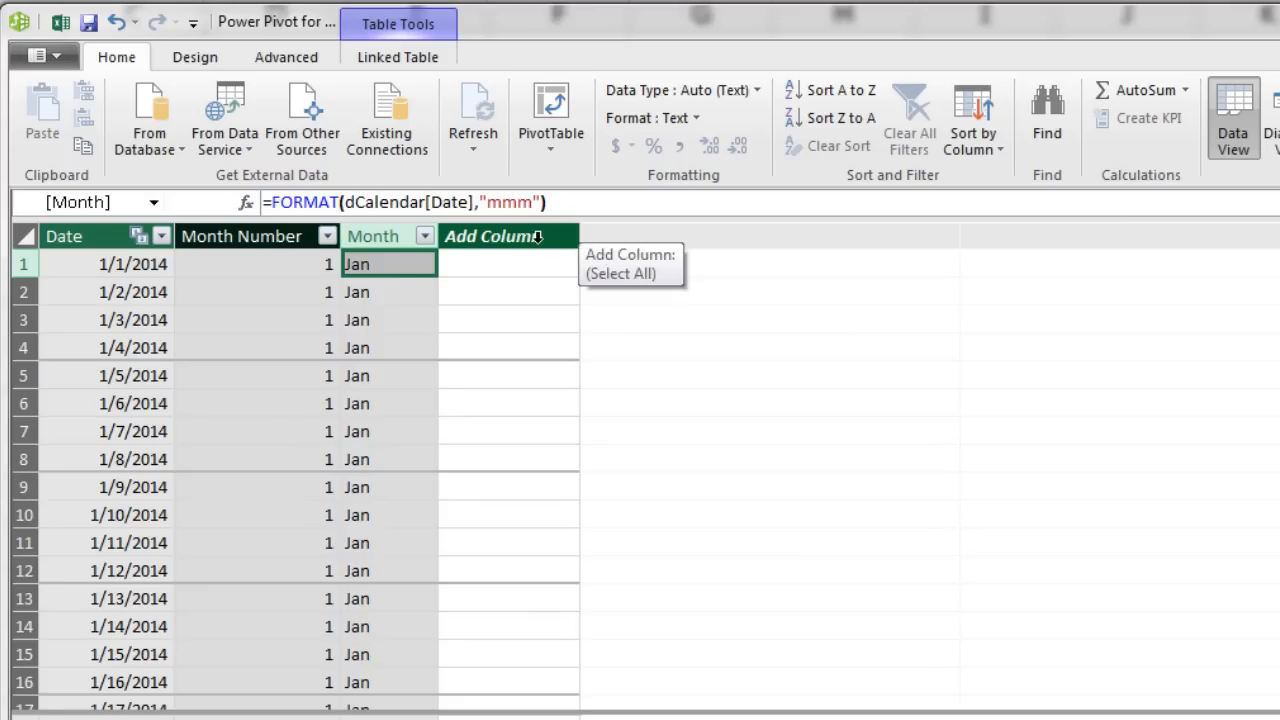
Add a calculated column named Year to the dCalendar table
left_click(540, 236)
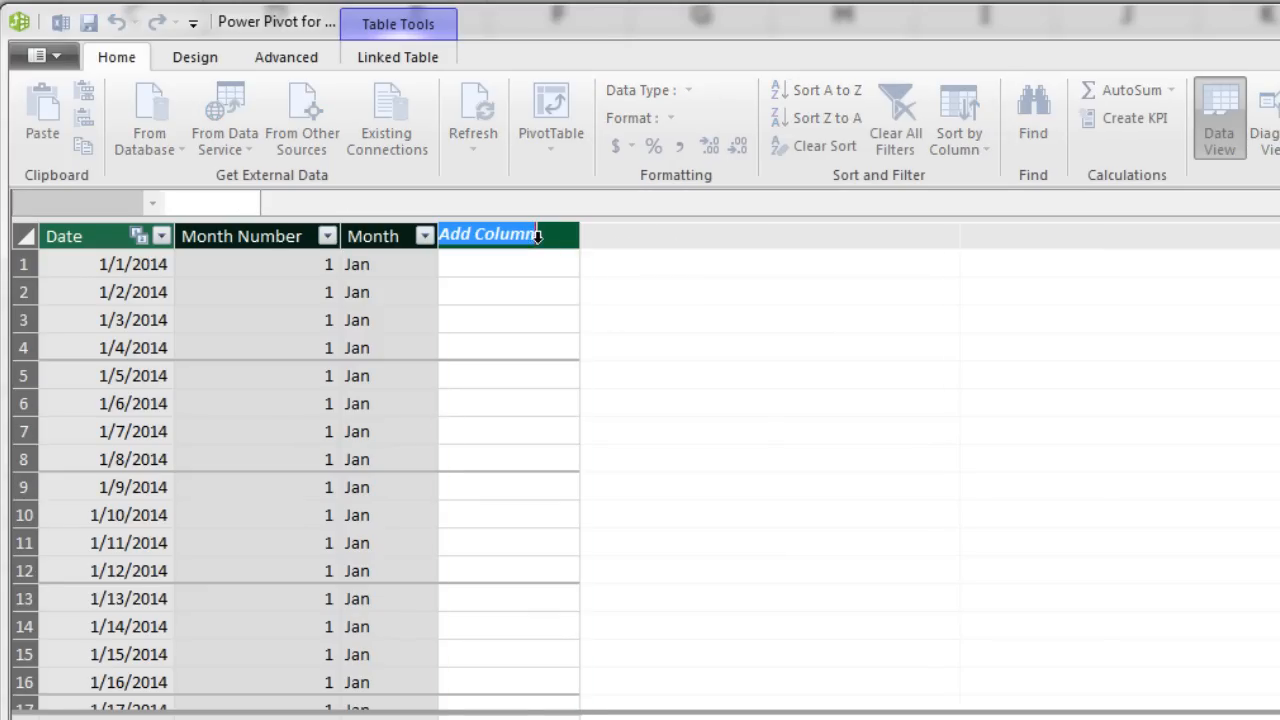
type("Year")
key("Return")
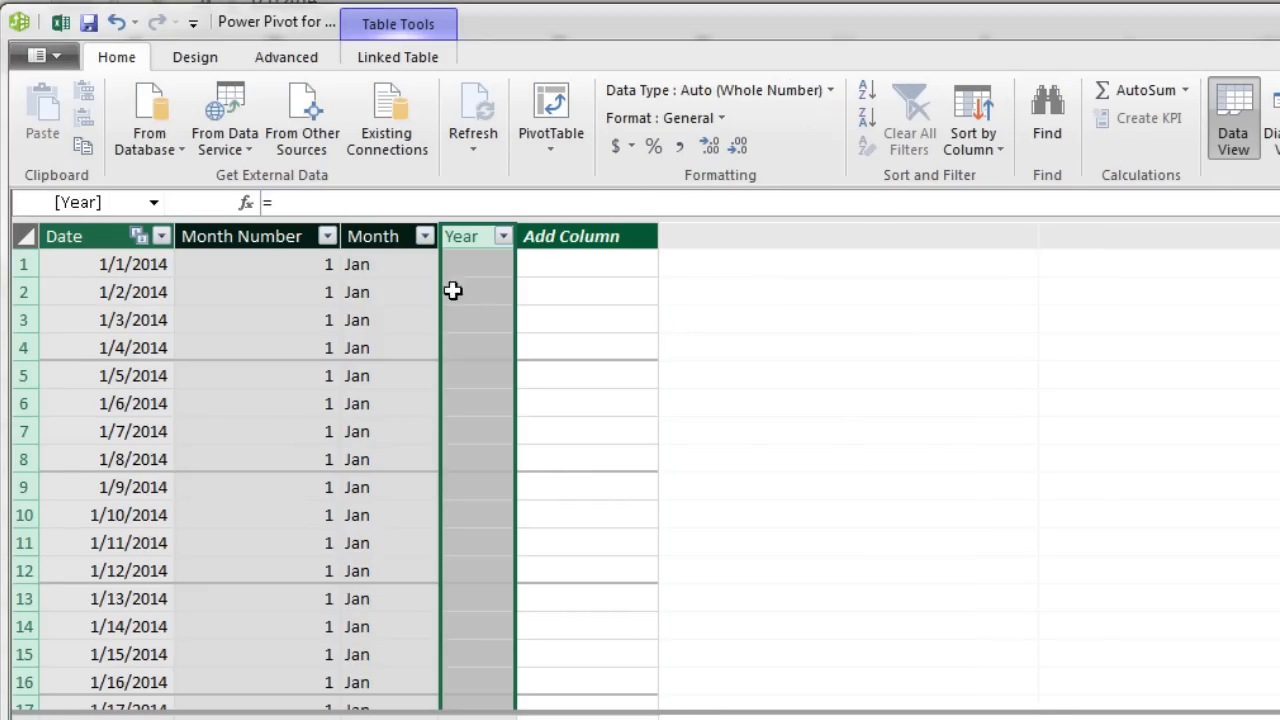
Enter the formula =YEAR(dCalendar[Date]) for the Year column
left_click(318, 206)
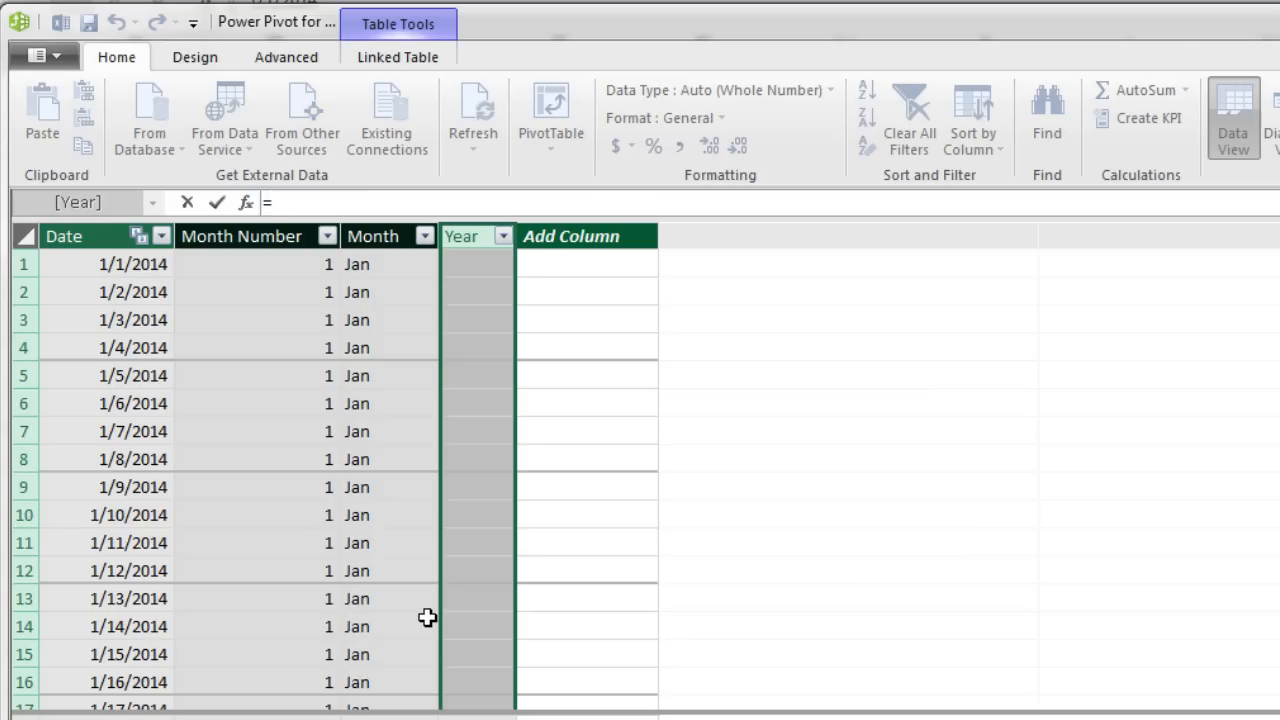
type("year")
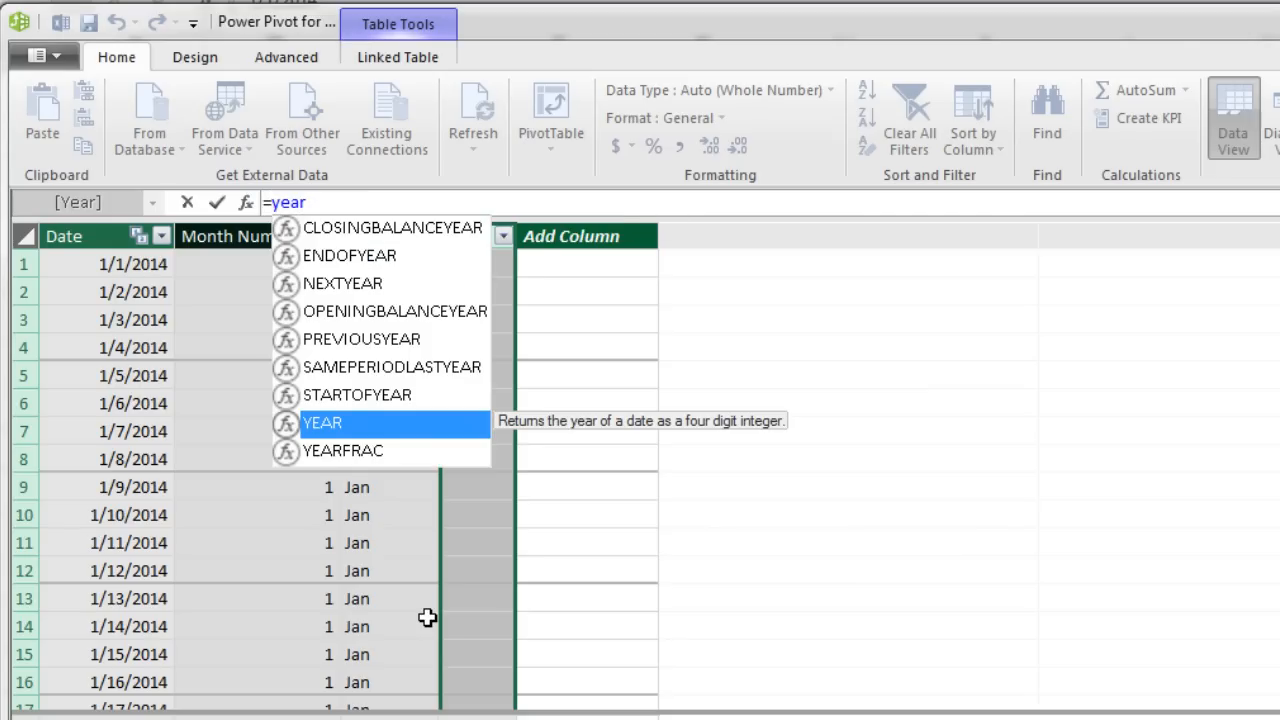
key("Tab")
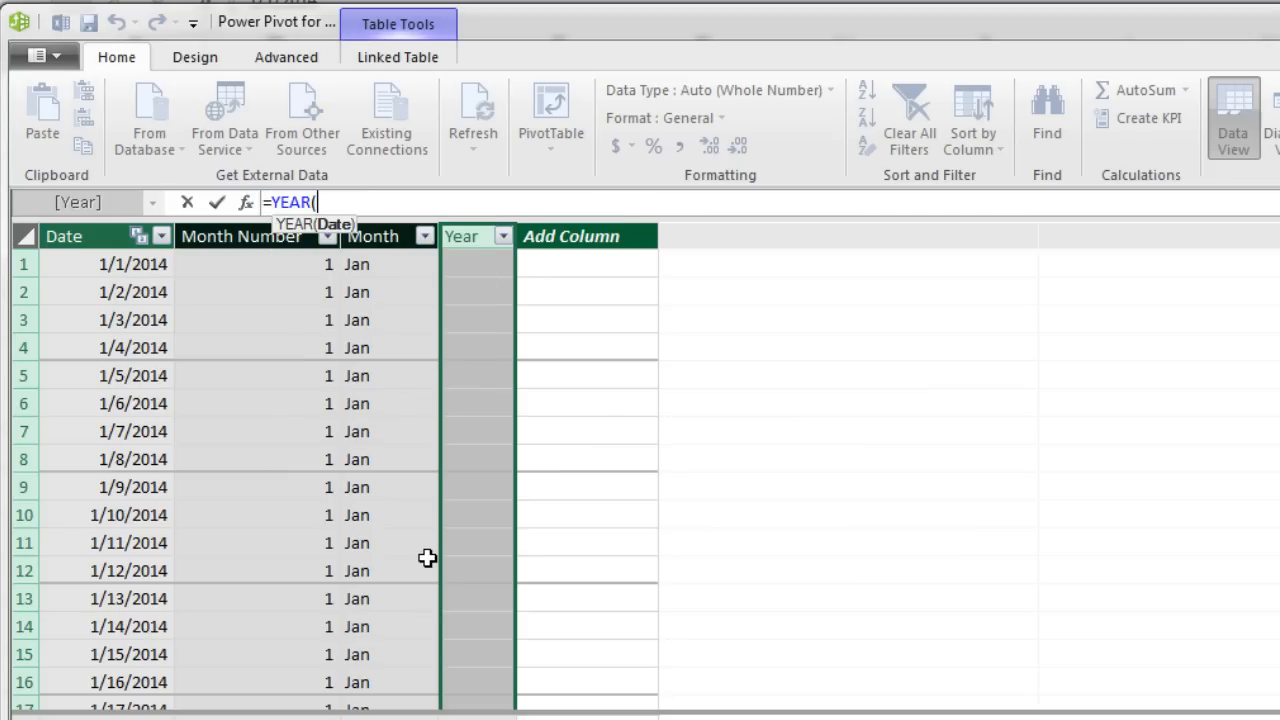
type("dc")
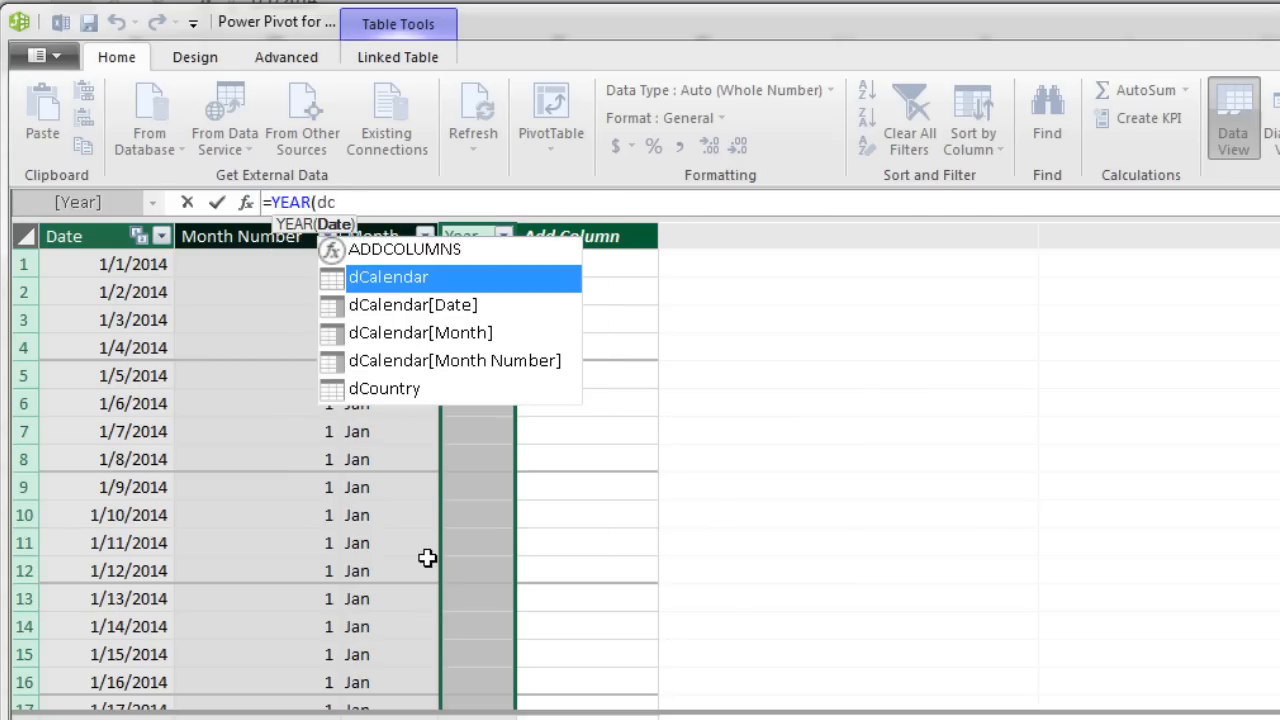
key("Down")
key("Tab")
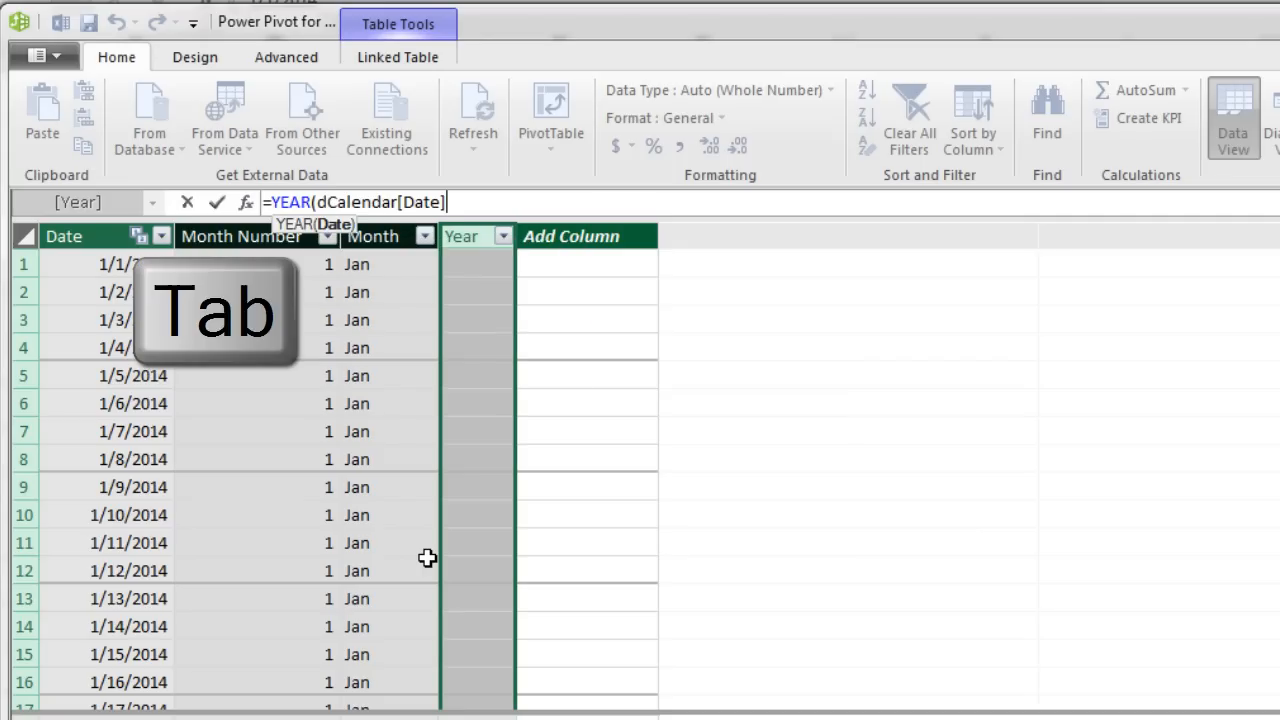
type(")")
key("Return")
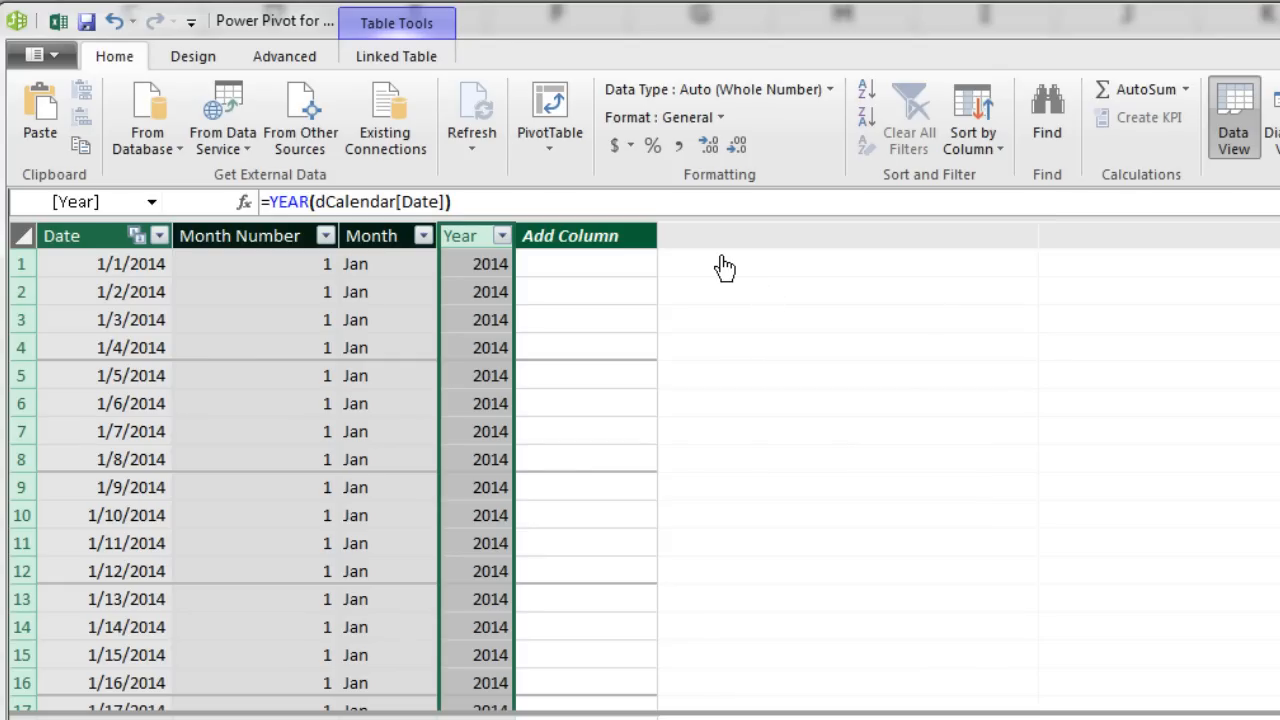
Add a calculated column named Quarter to the dCalendar table
double_click(625, 237)
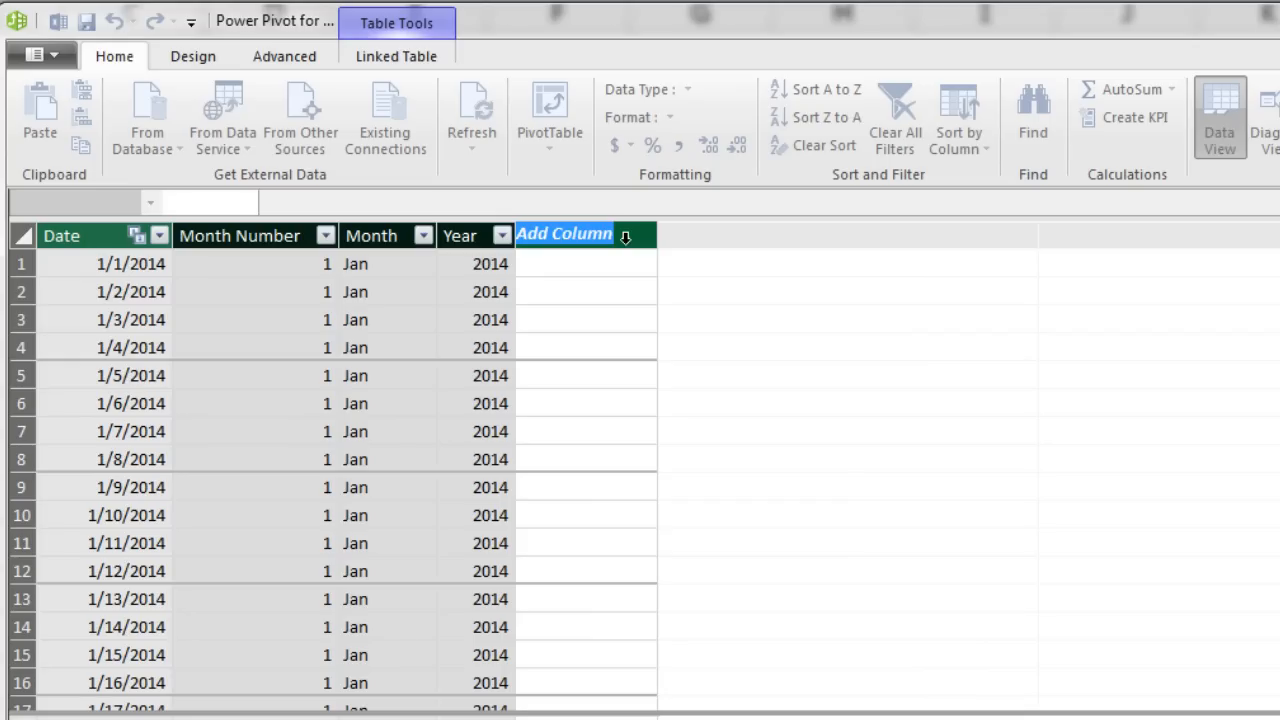
type("Quarter")
key("Return")
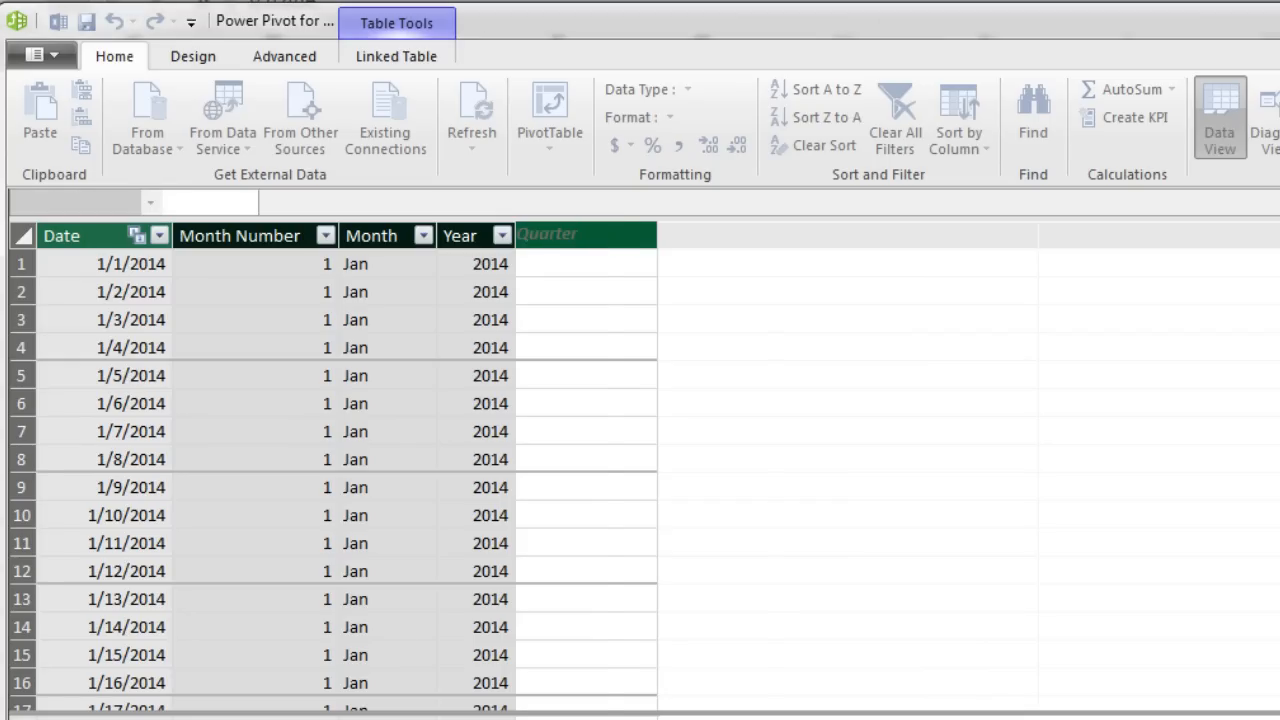
Enter the formula =dCalendar[Month Number]/3 for the Quarter column
left_click(561, 268)
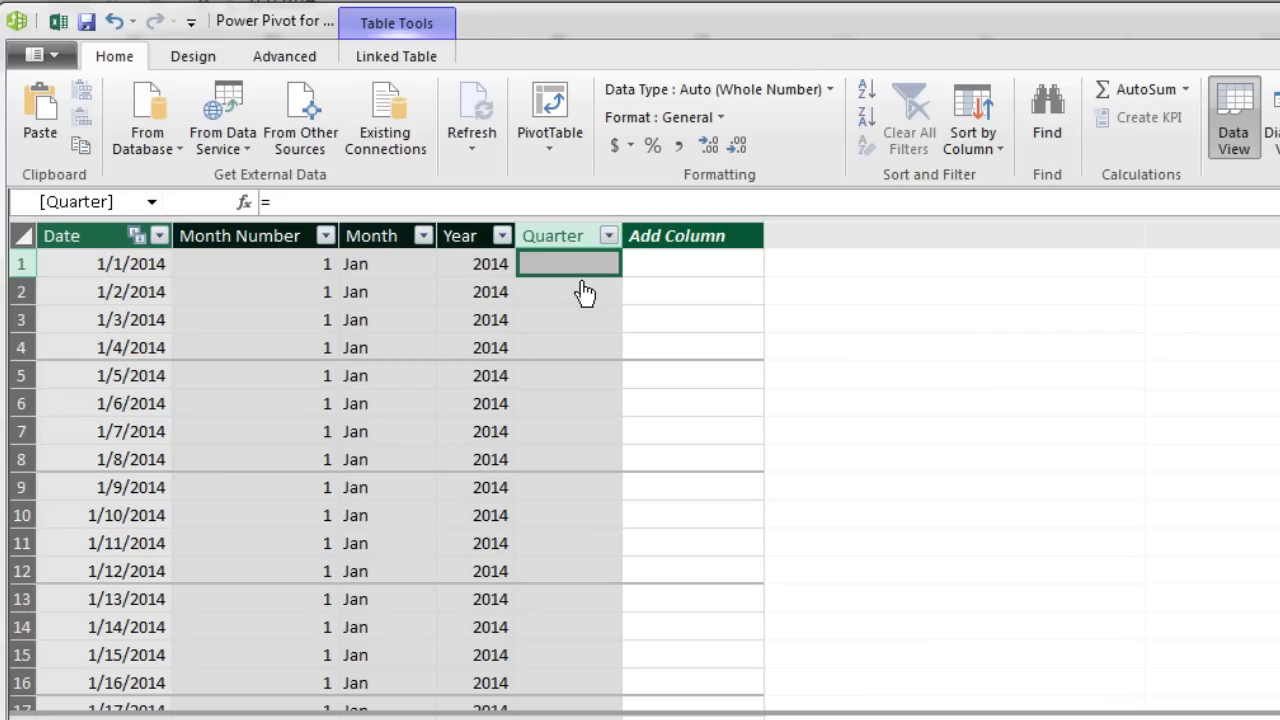
type("=")
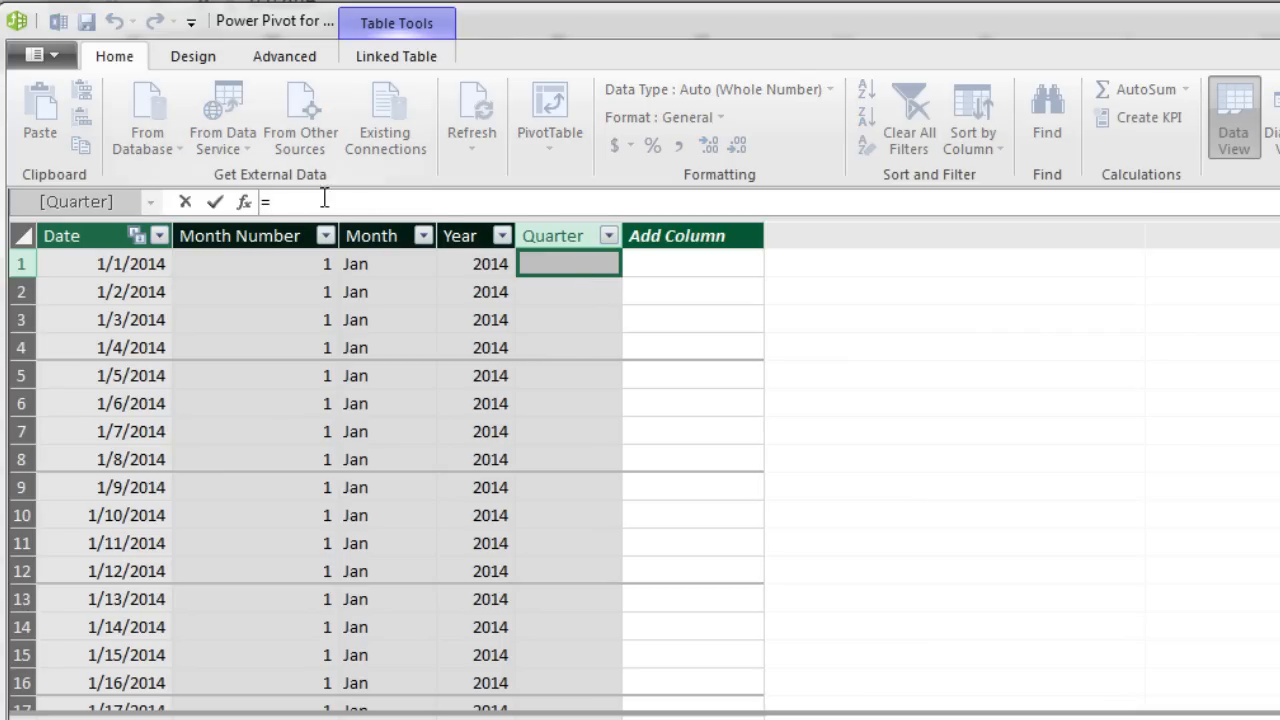
type("dC")
key("Down")
key("Down")
key("Down")
key("Tab")
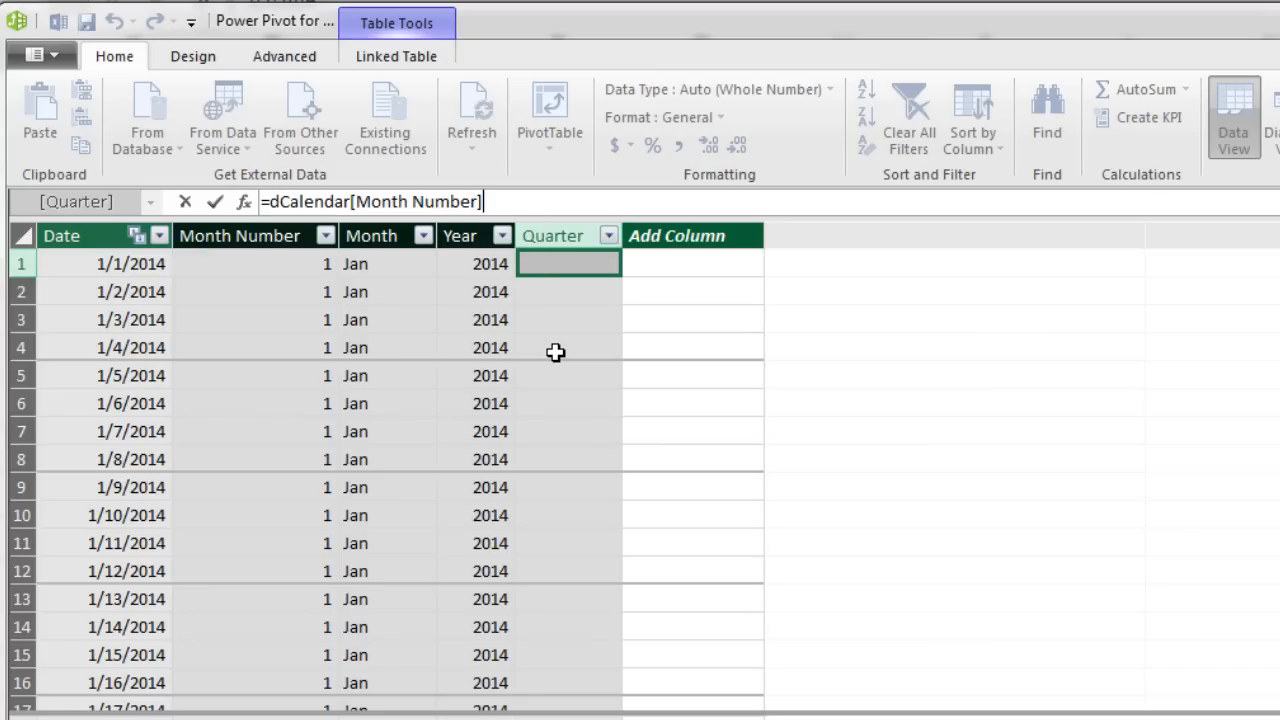
type("/3")
key("Return")
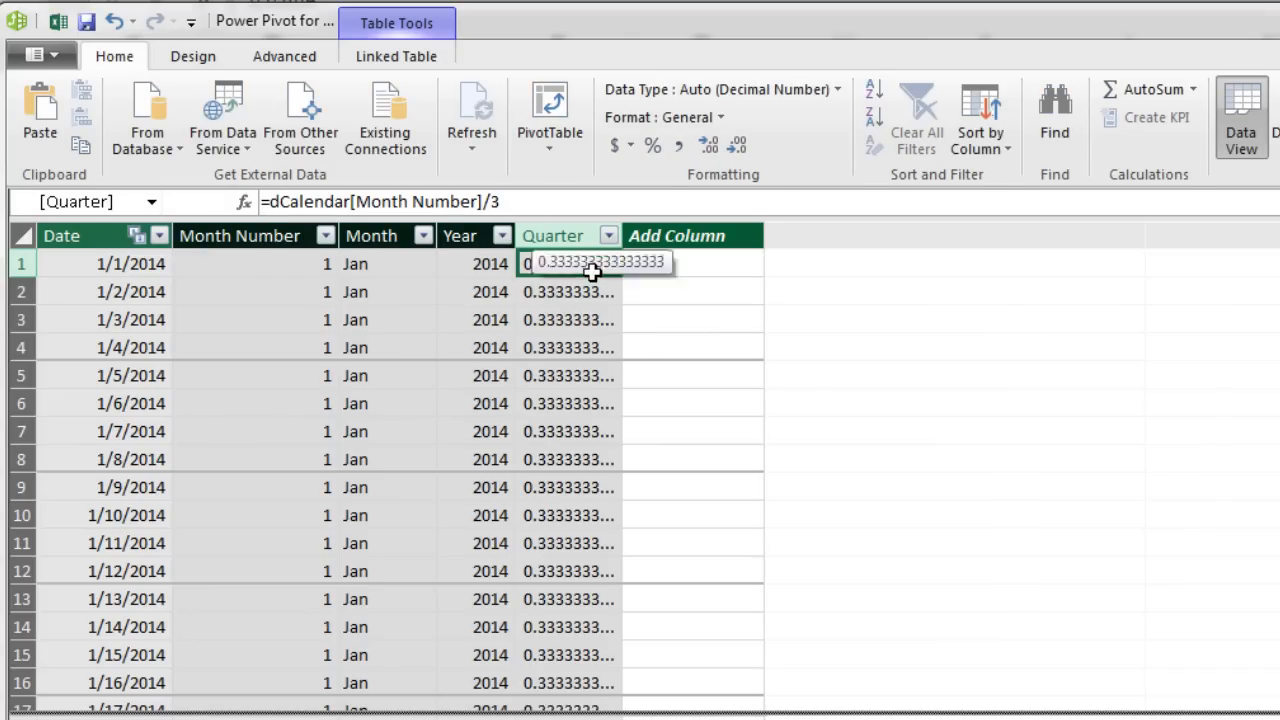
Wrap the Quarter formula in ROUNDUP with 0 digits so it reads =ROUNDUP(dCalendar[Month Number]/3,0)
scroll(605, 515, "down", 7)
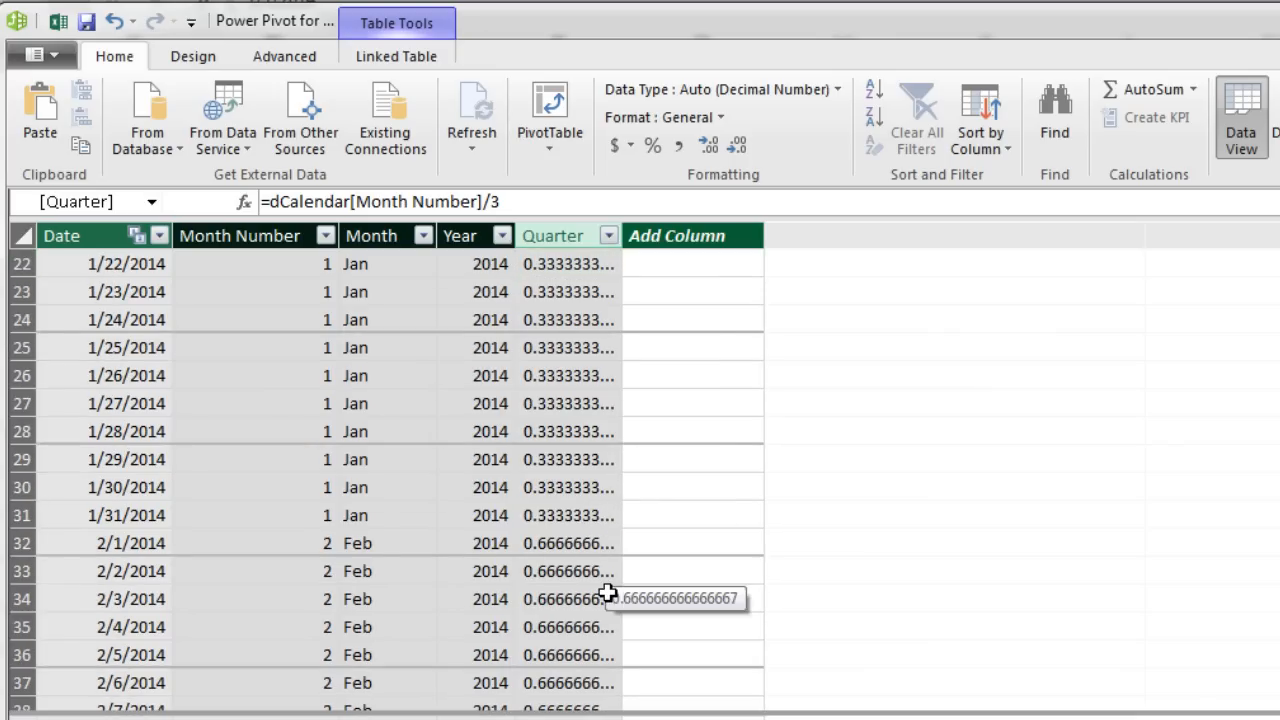
scroll(607, 592, "down", 5)
scroll(593, 548, "down", 4)
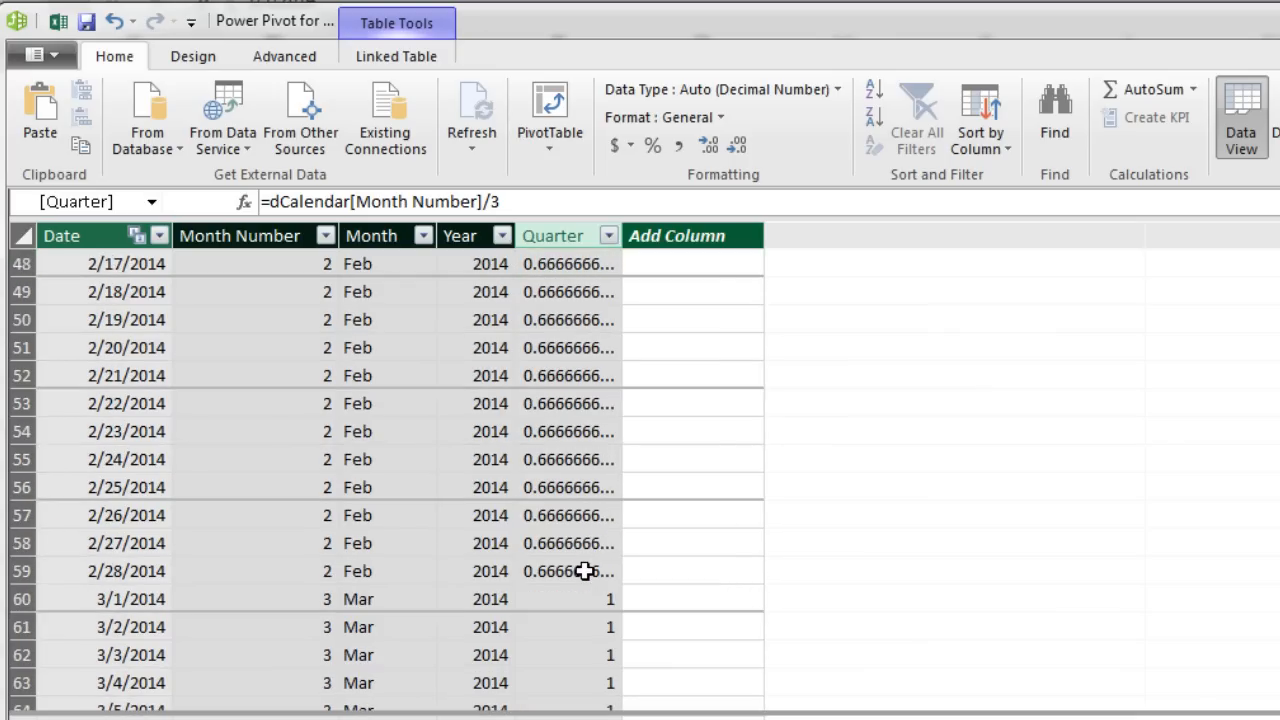
scroll(600, 645, "up", 2)
scroll(602, 651, "up", 14)
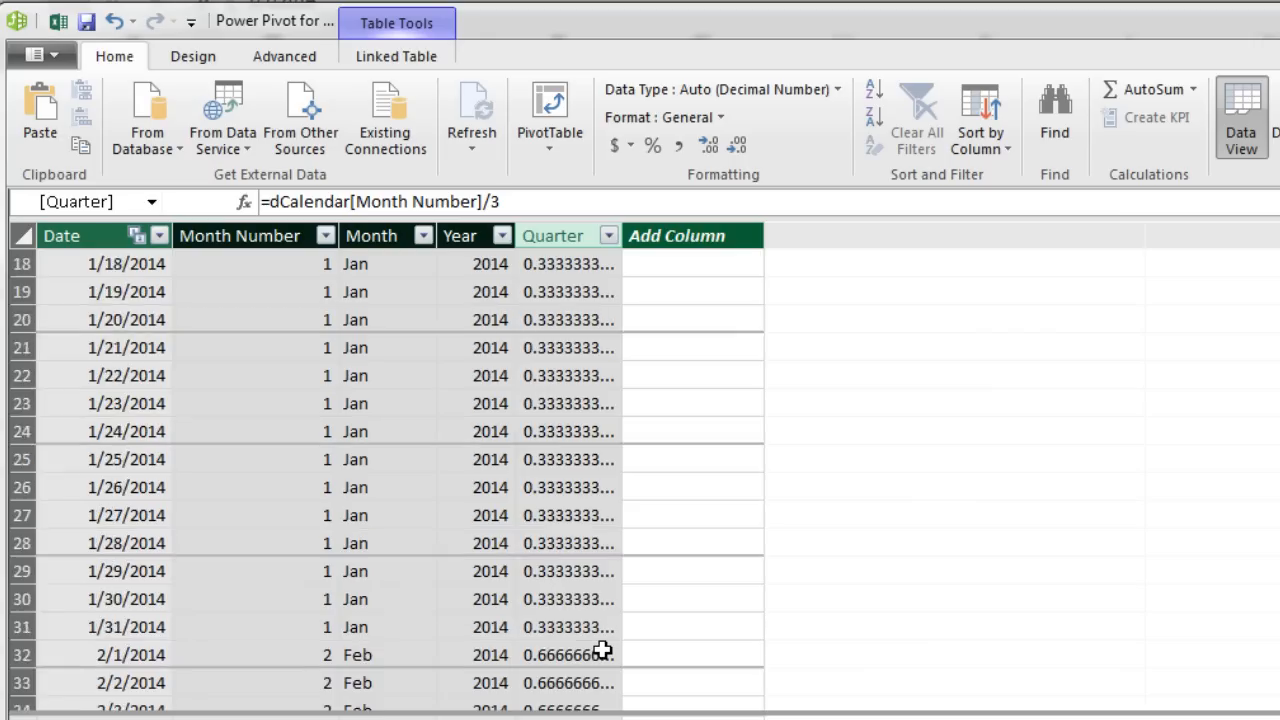
left_click(537, 266)
left_click(269, 202)
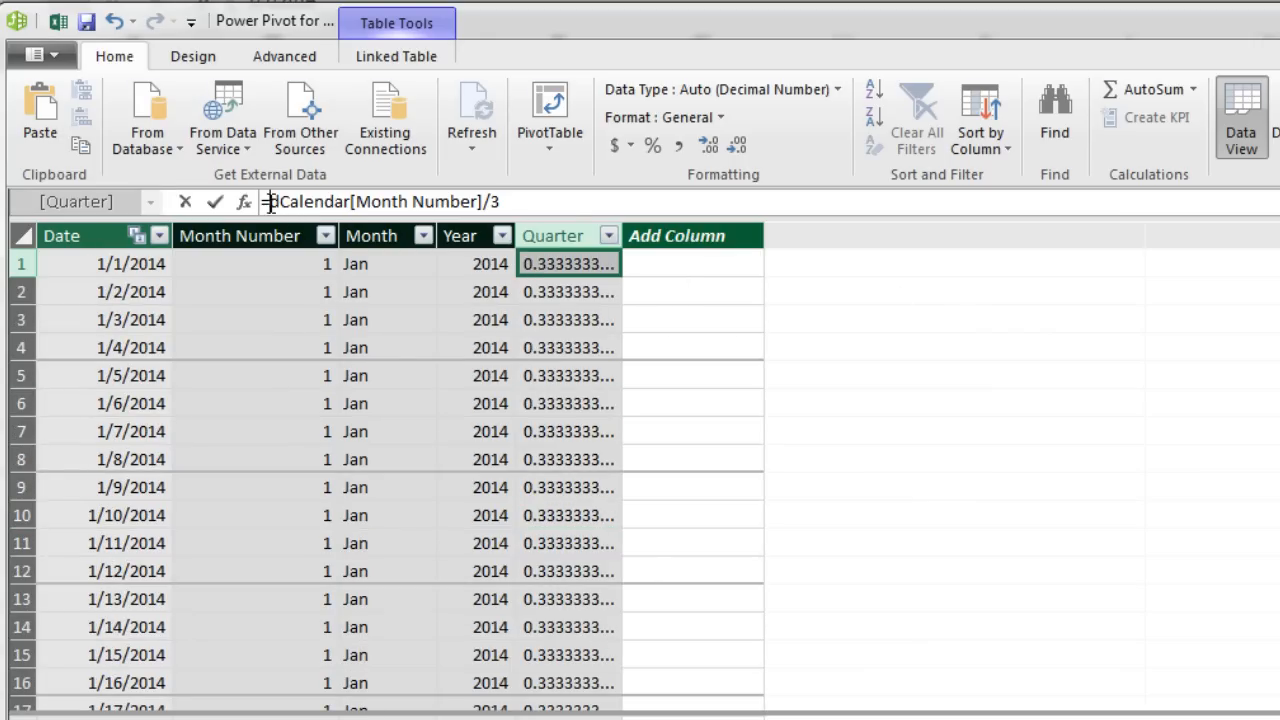
type("roundu")
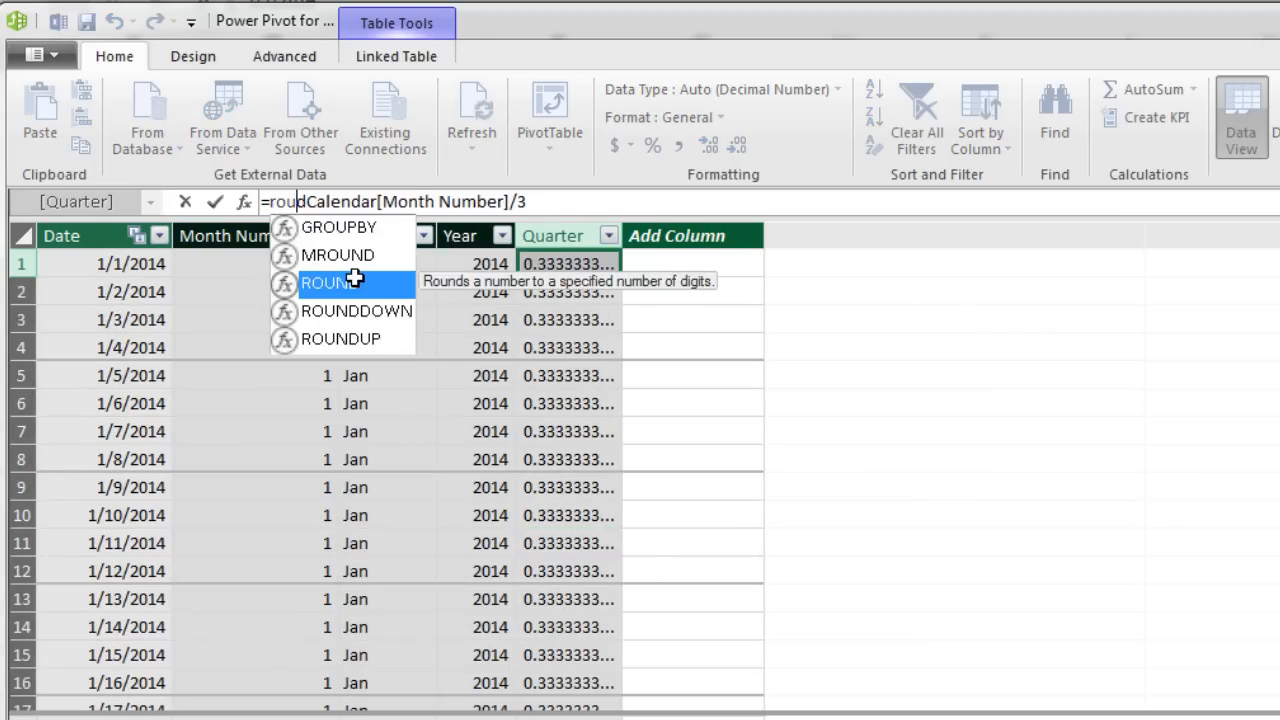
type("p")
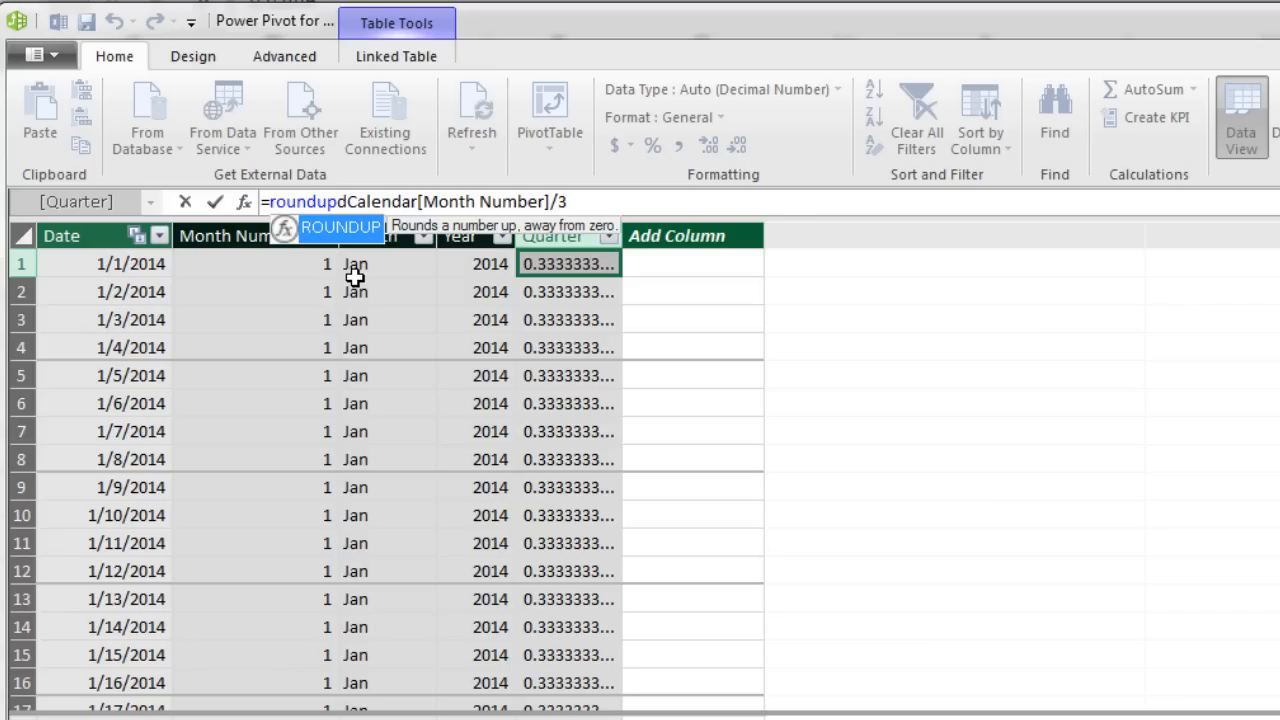
key("Tab")
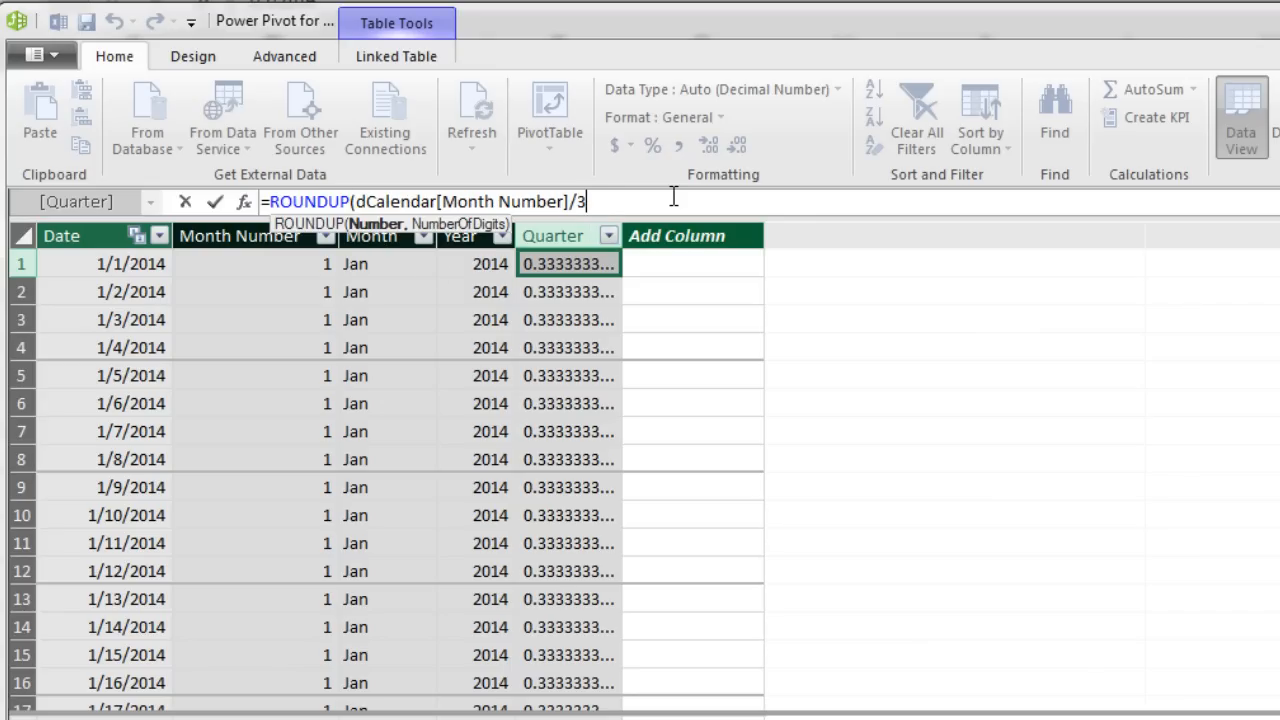
type(",")
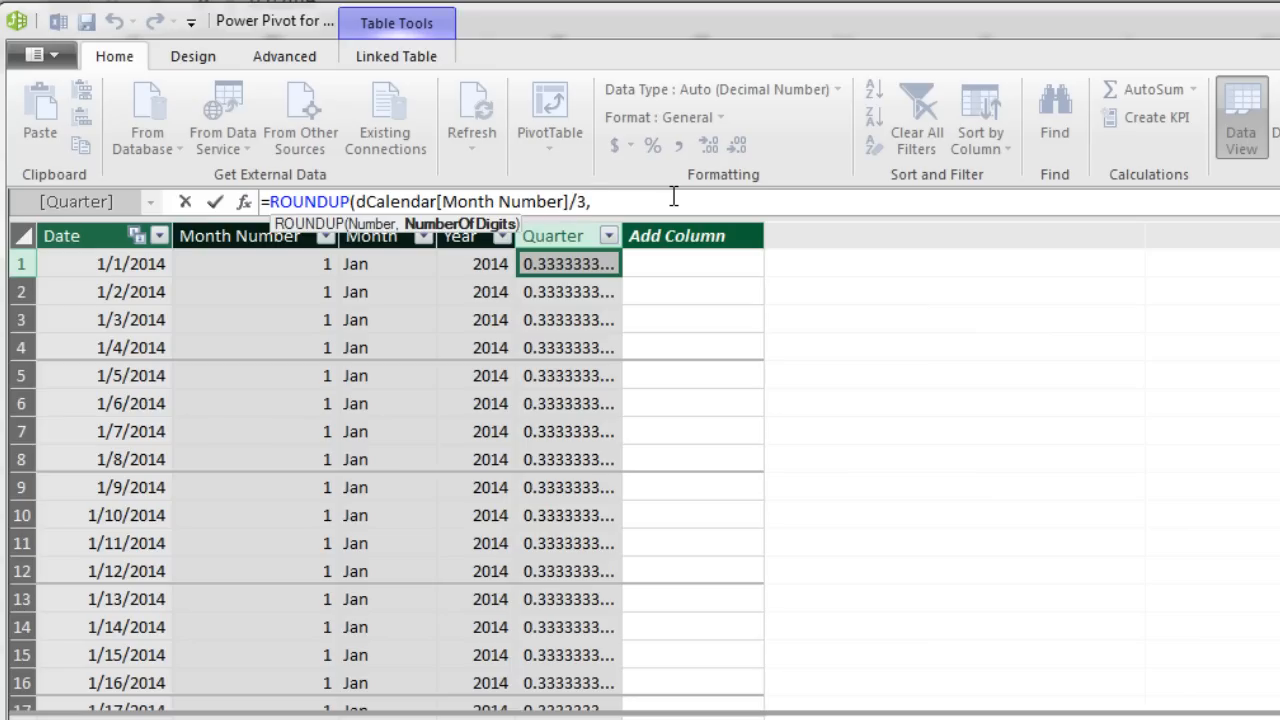
type("0)")
key("Return")
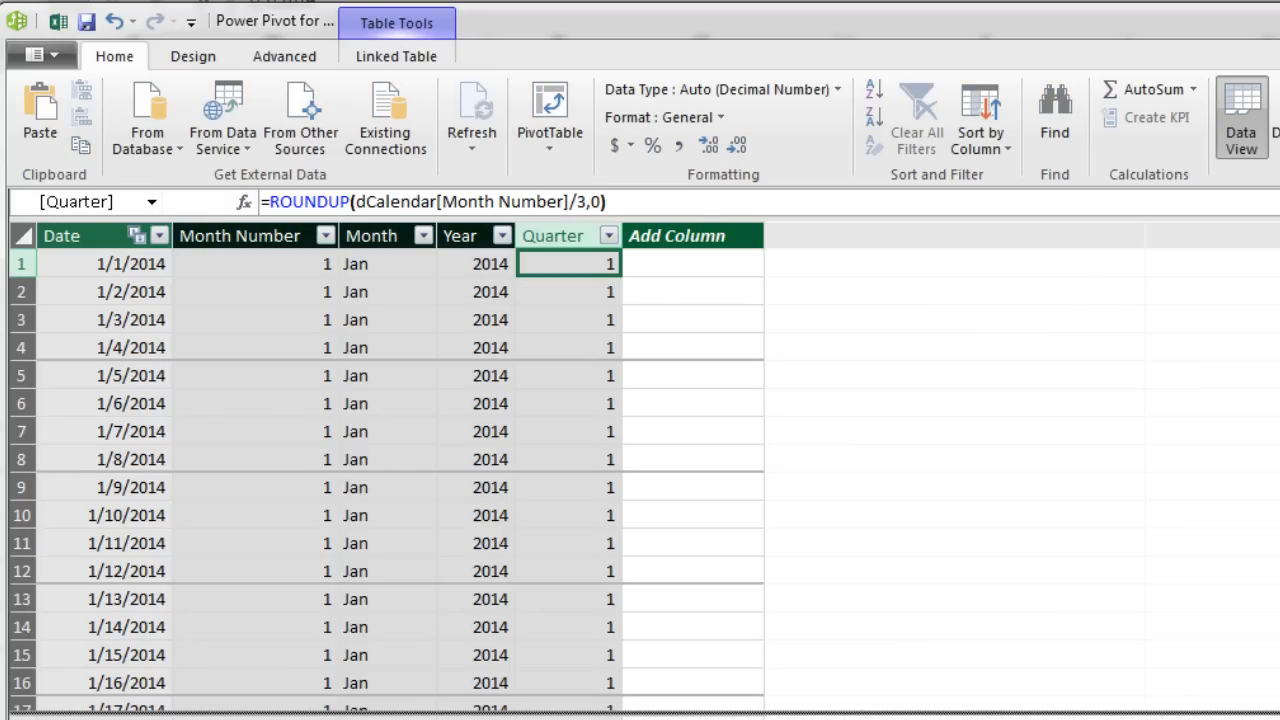
Examine the Quarter values in dCalendar around the change from March to April 2014
scroll(1086, 380, "down", 20)
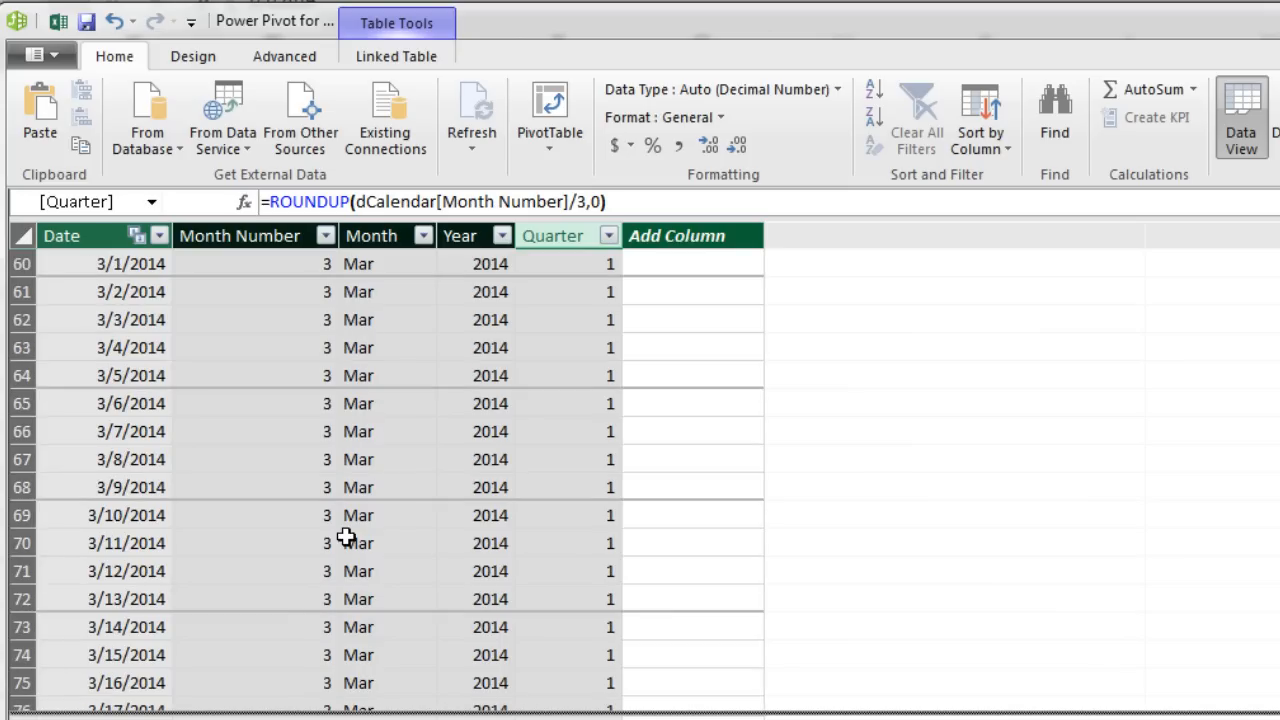
left_click(610, 535)
scroll(610, 535, "down", 7)
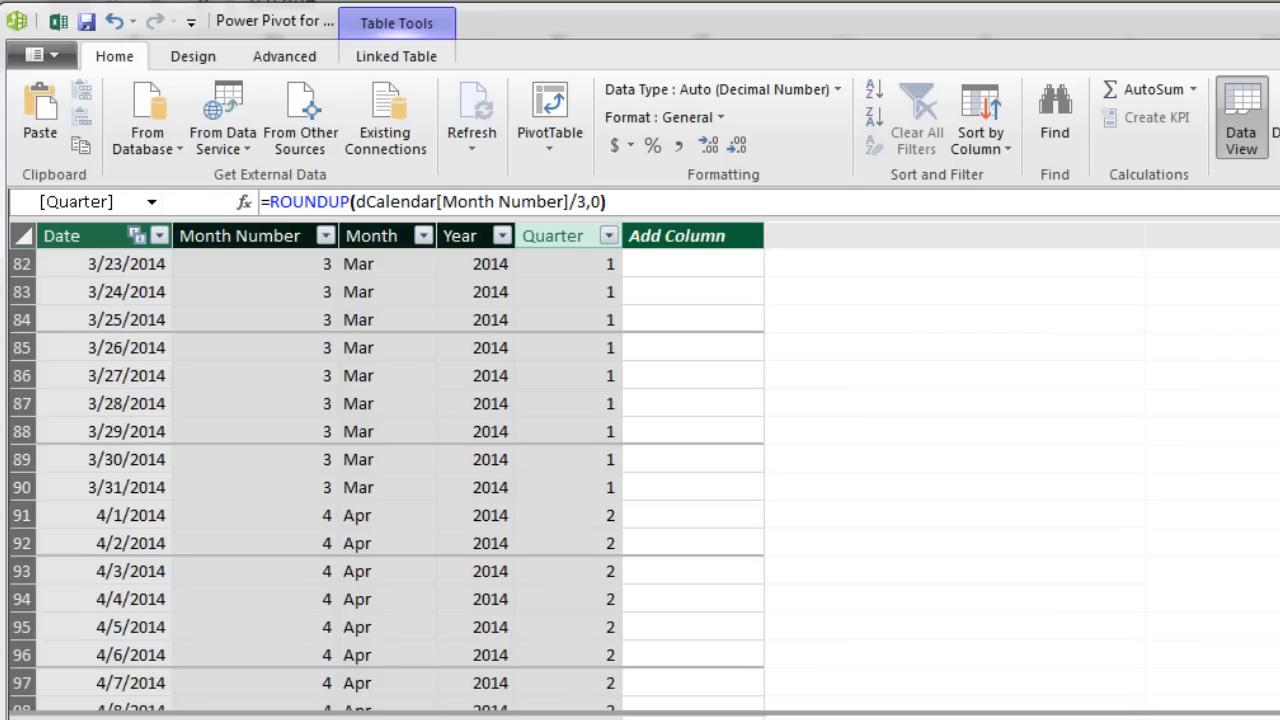
Add a calculated column named Fiscal Quarter to the dCalendar table
scroll(386, 480, "up", 20)
left_click(668, 243)
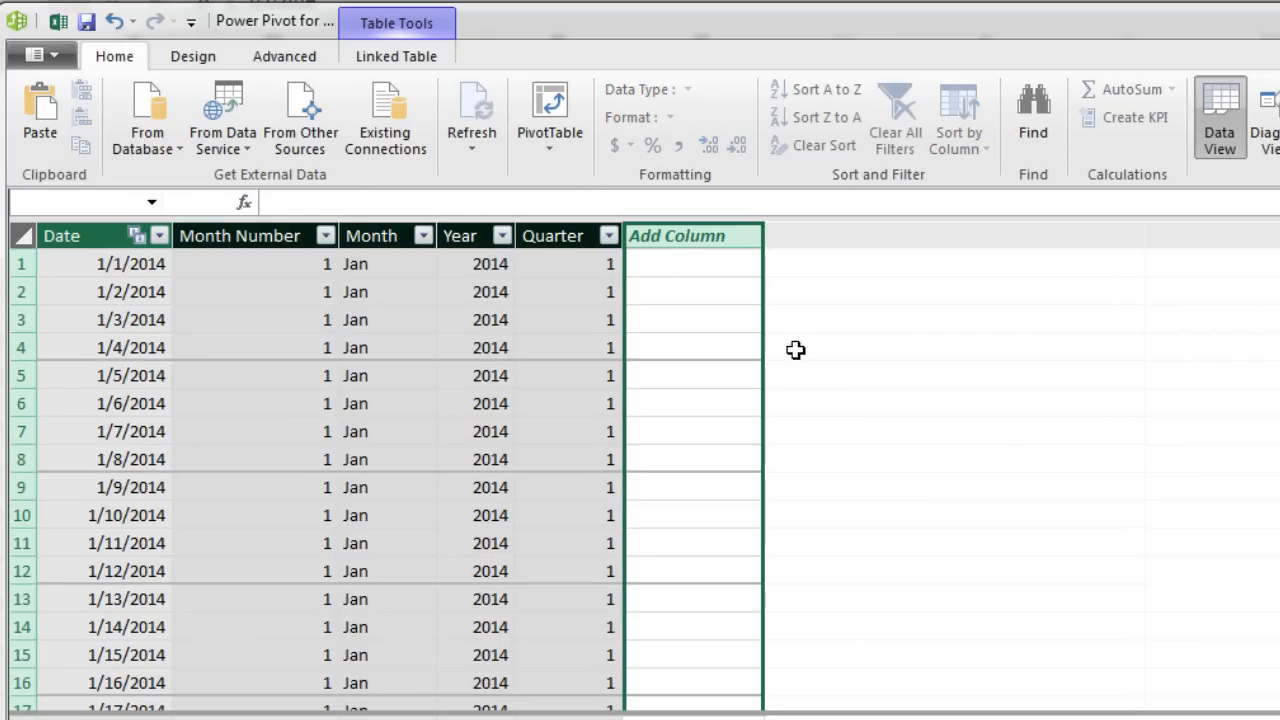
double_click(720, 239)
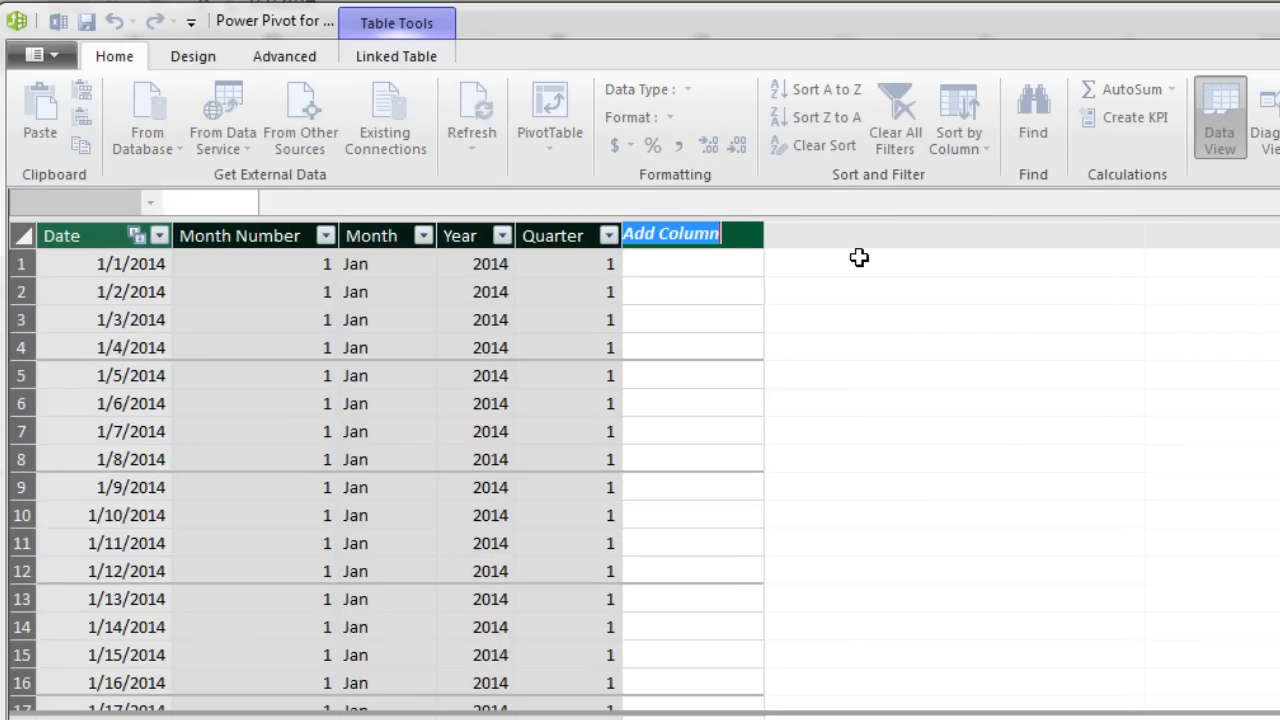
type("Fiscal Quarter")
key("Return")
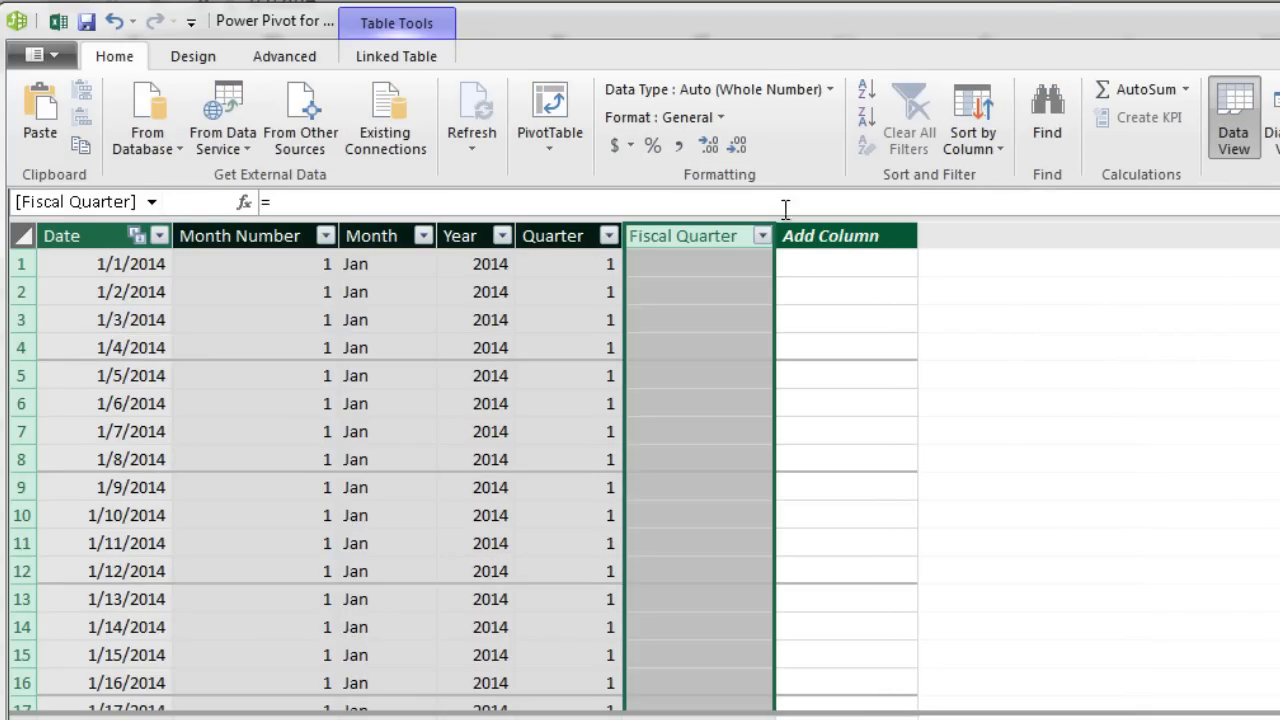
Start the Fiscal Quarter formula with an IF function testing dCalendar[Month Number]<4
left_click(668, 270)
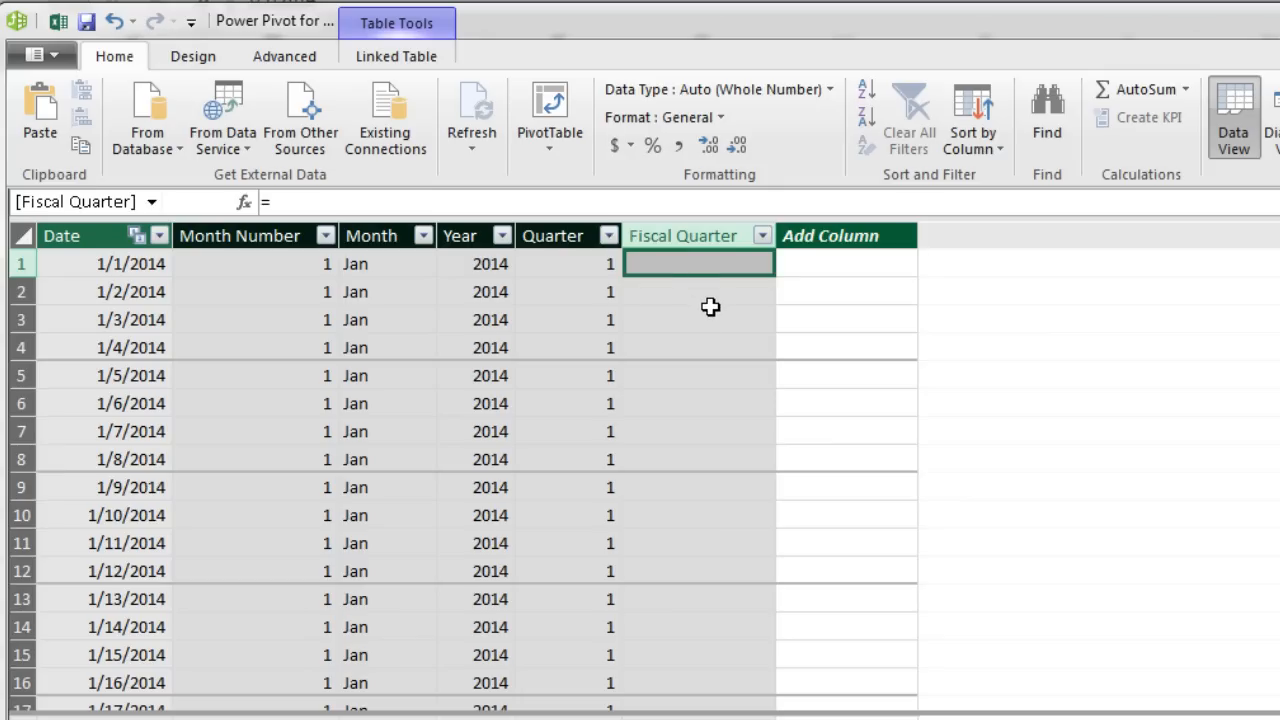
left_click(312, 203)
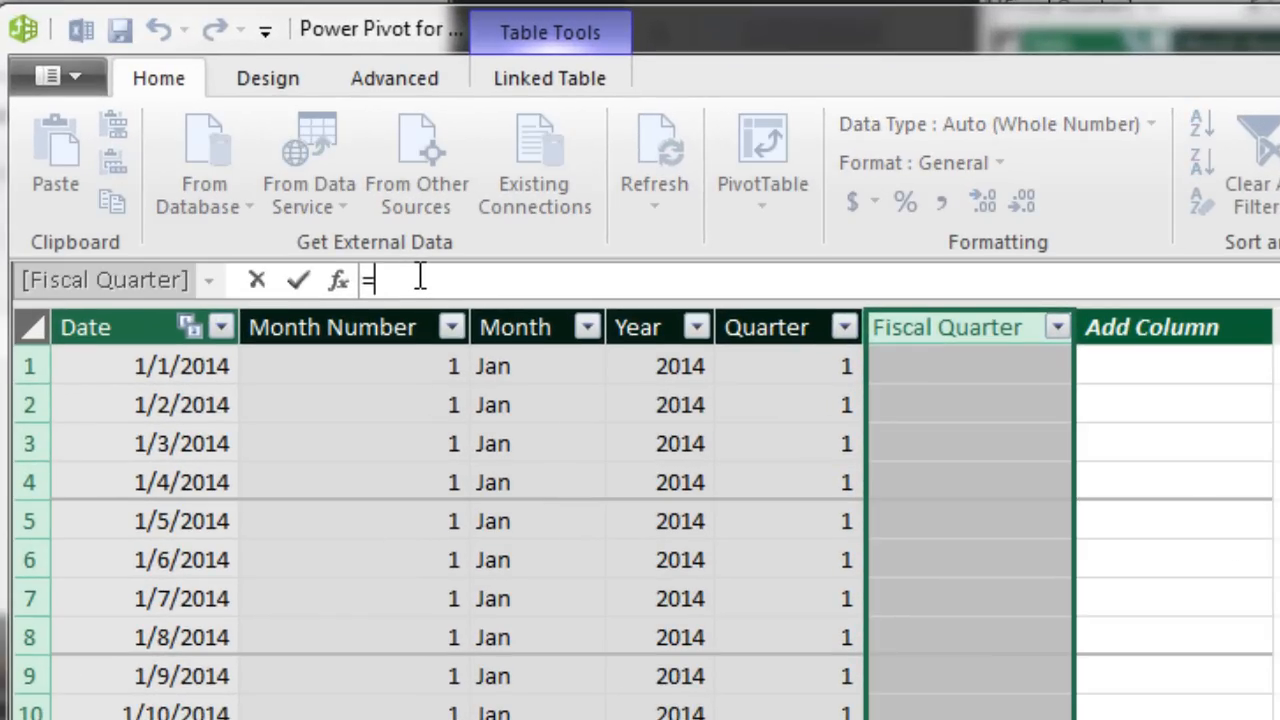
type("=IF(")
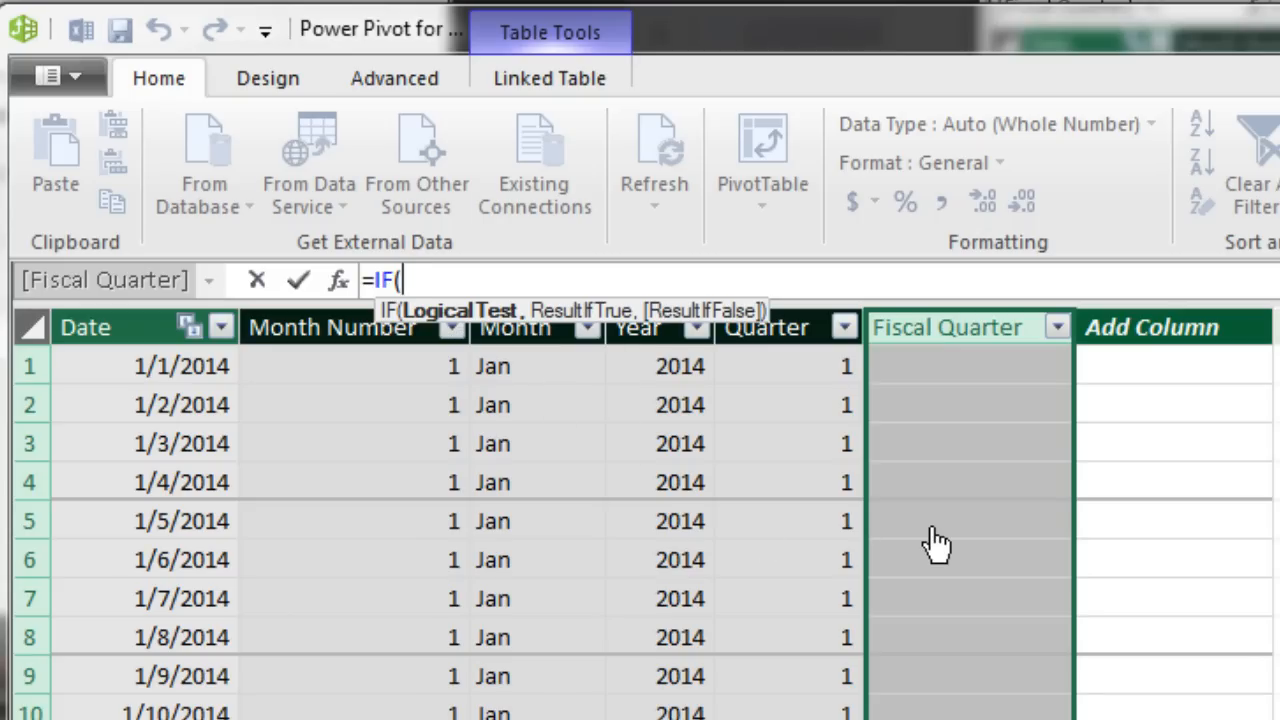
type("dc")
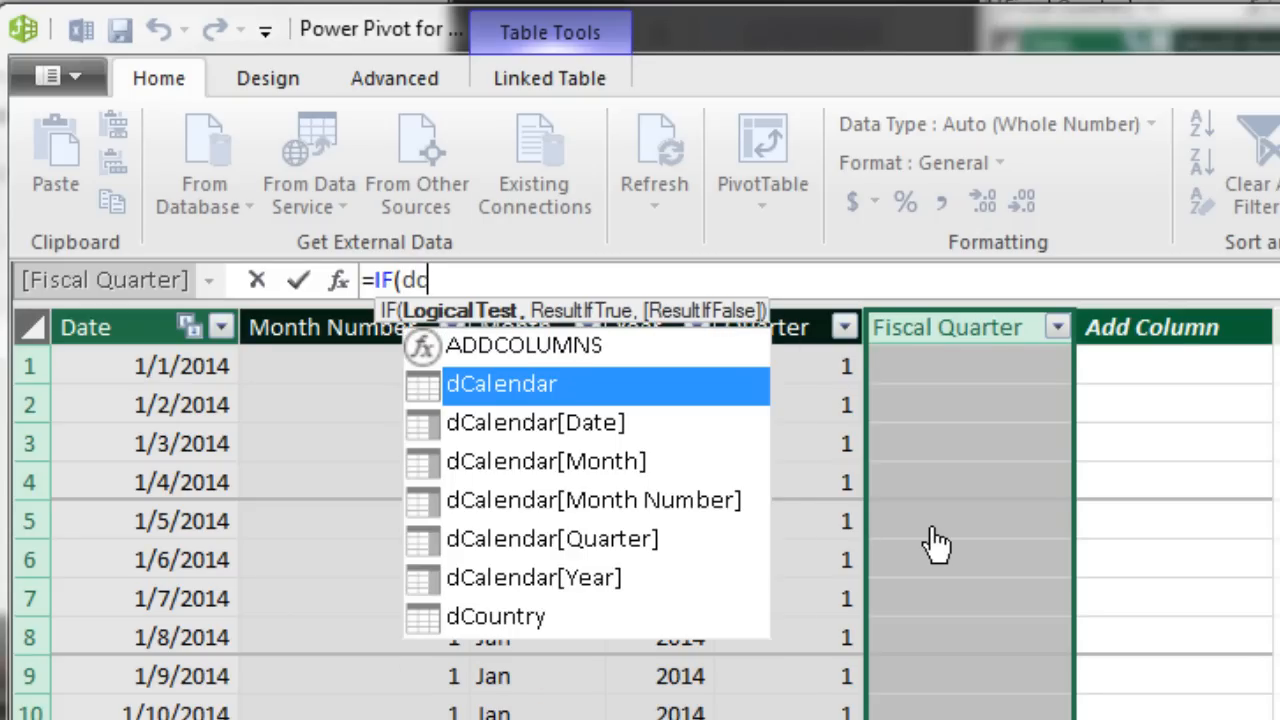
key("Down")
key("Down")
key("Down")
key("Tab")
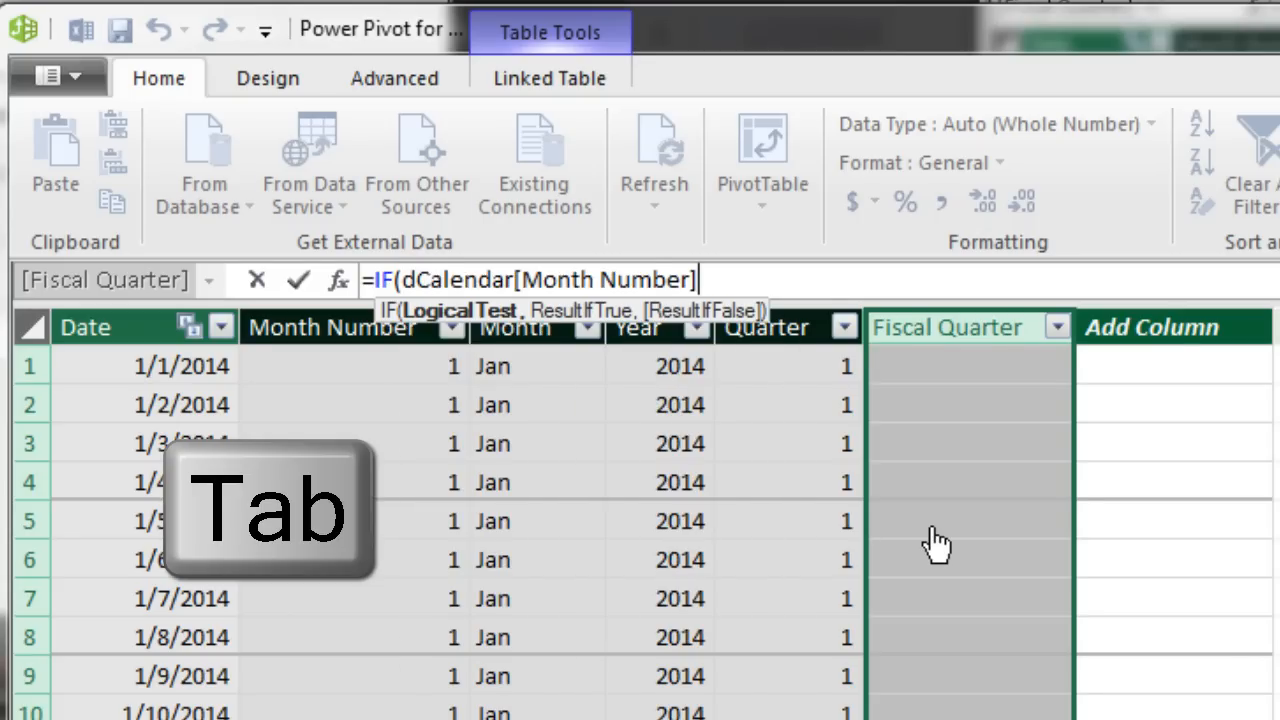
type("<4")
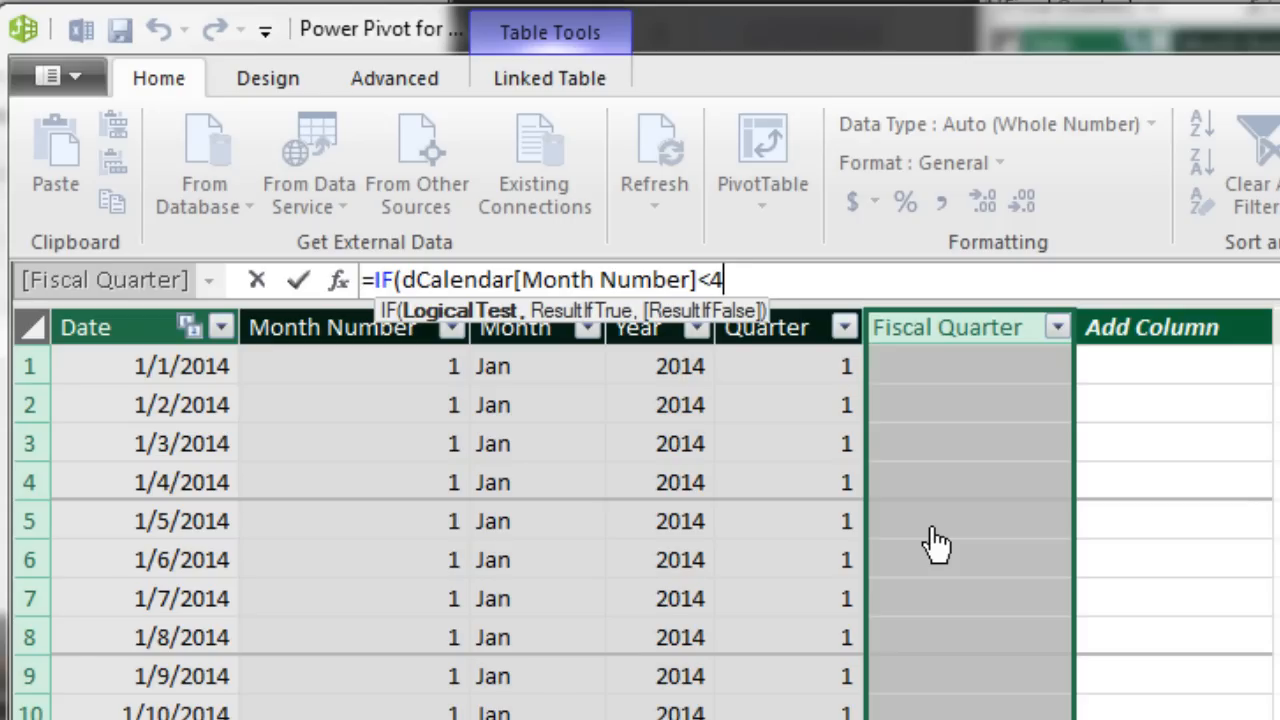
Complete the Fiscal Quarter formula with 4 if true and dCalendar[Quarter]-1 if false, and commit it
type(",")
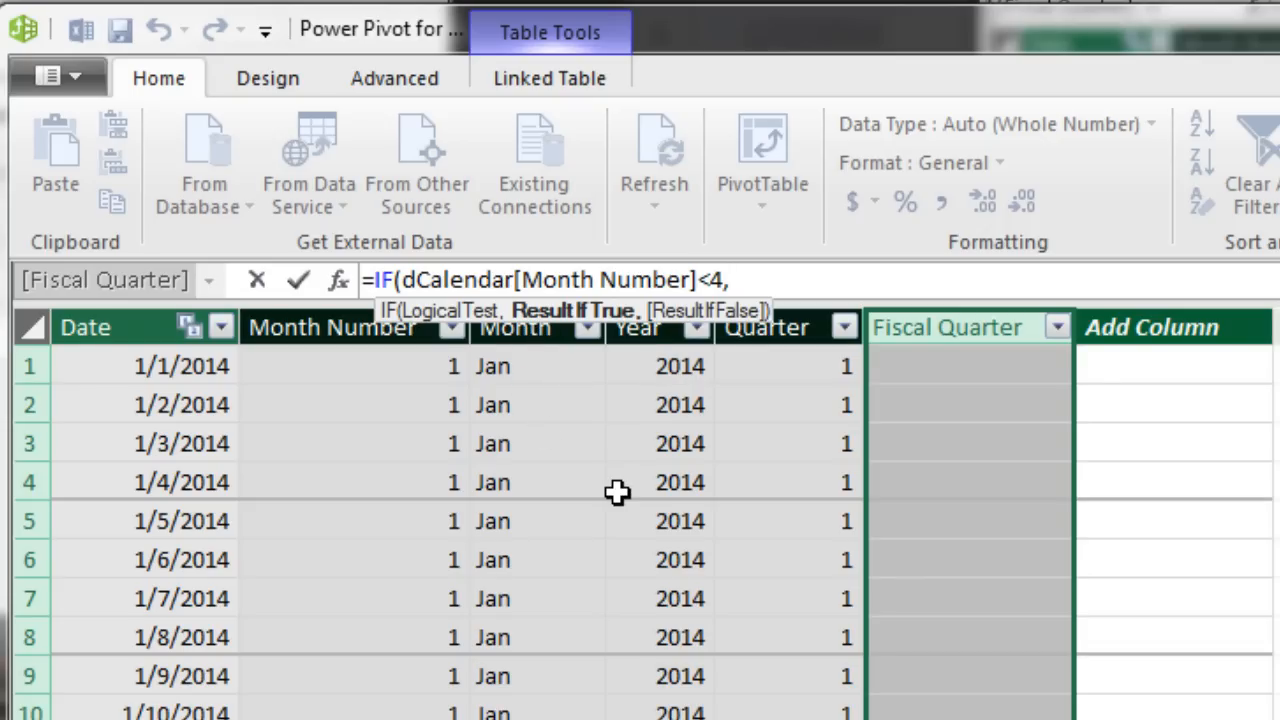
type("4,")
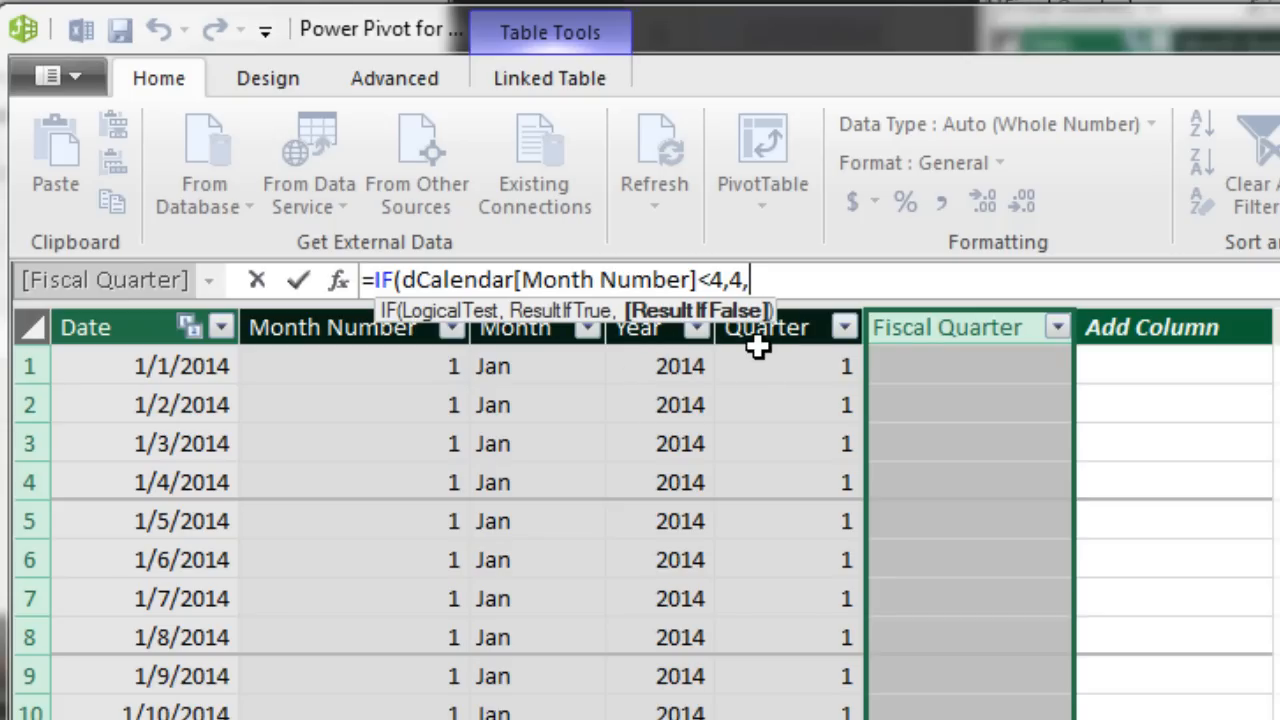
type("d")
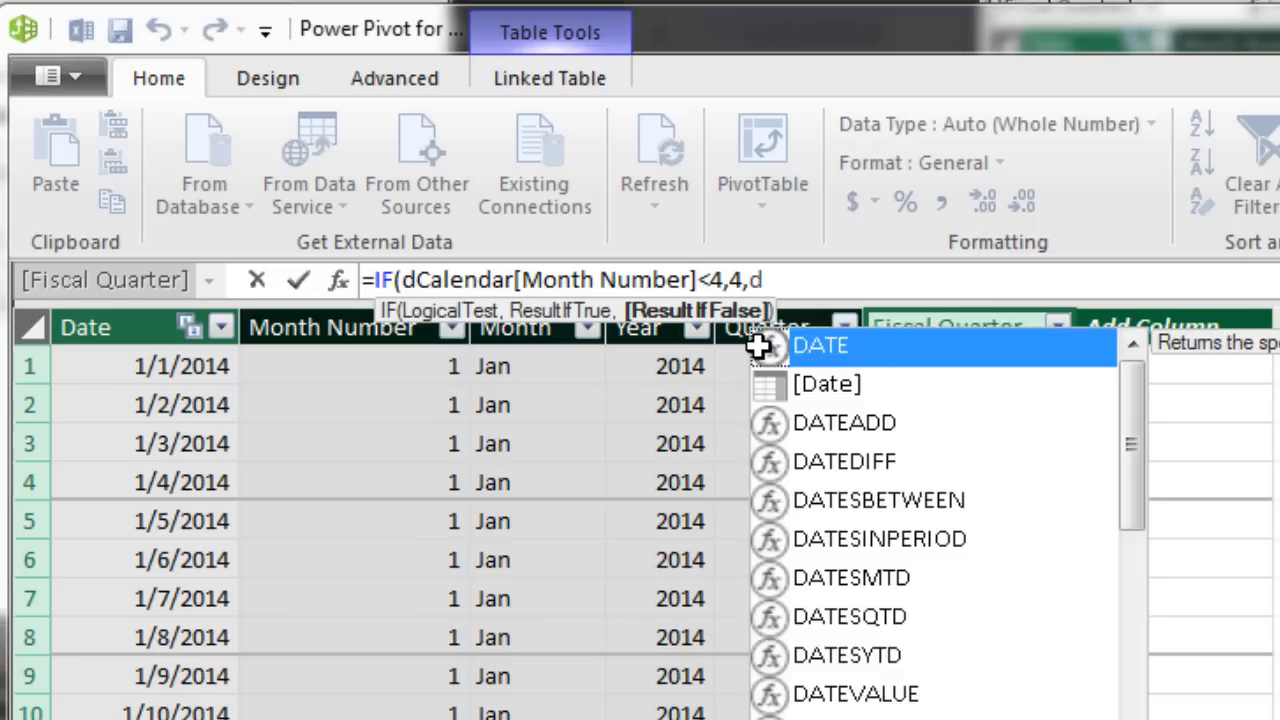
type("c")
key("Down")
key("Down")
key("Down")
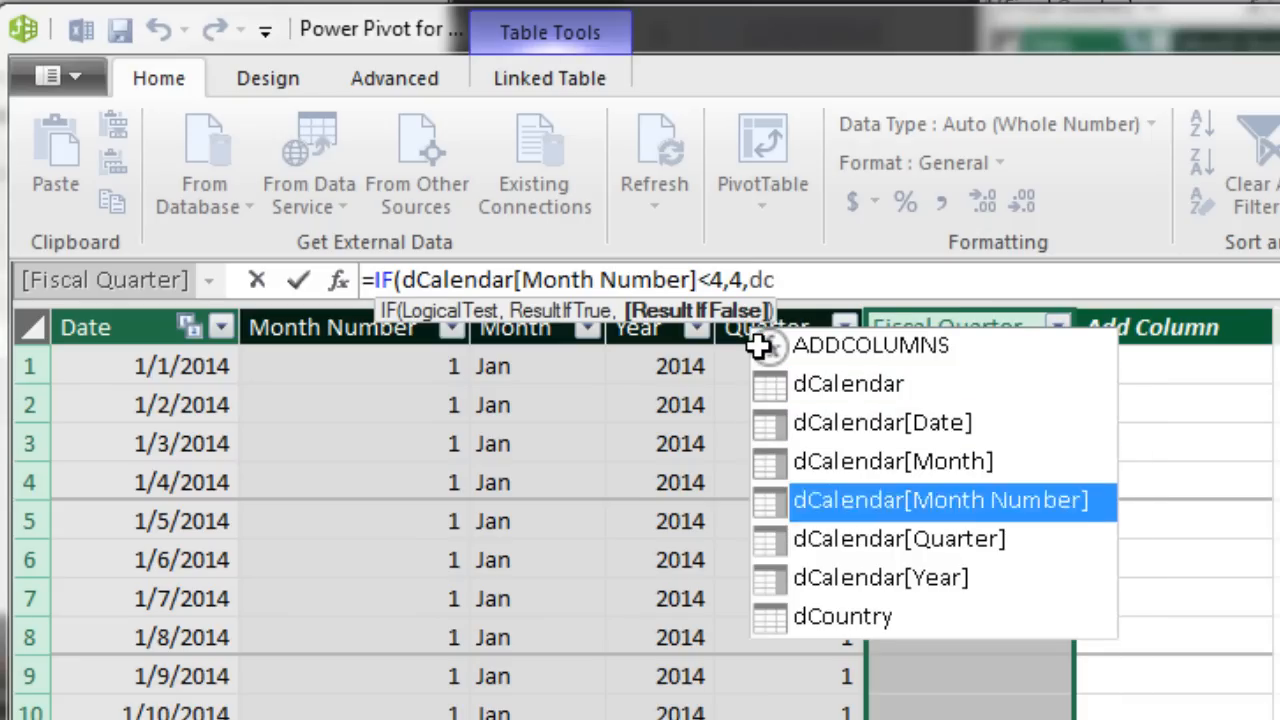
key("Tab")
type("-1")
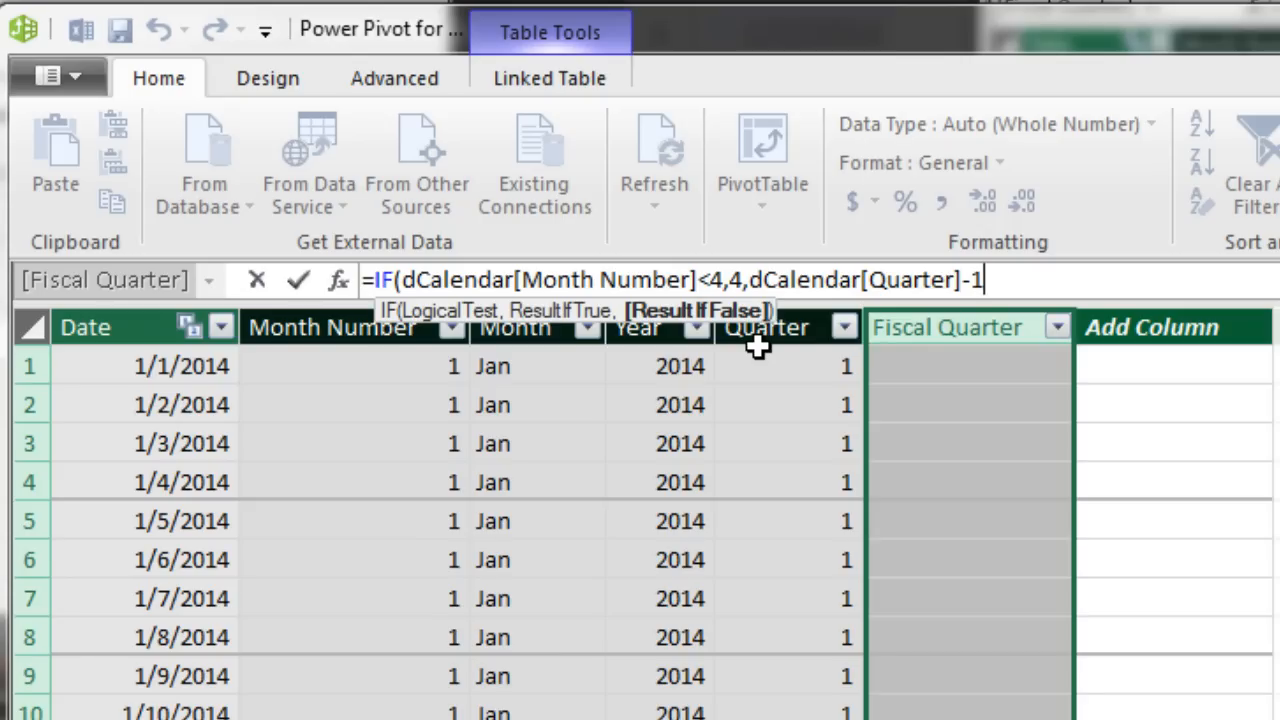
type(")")
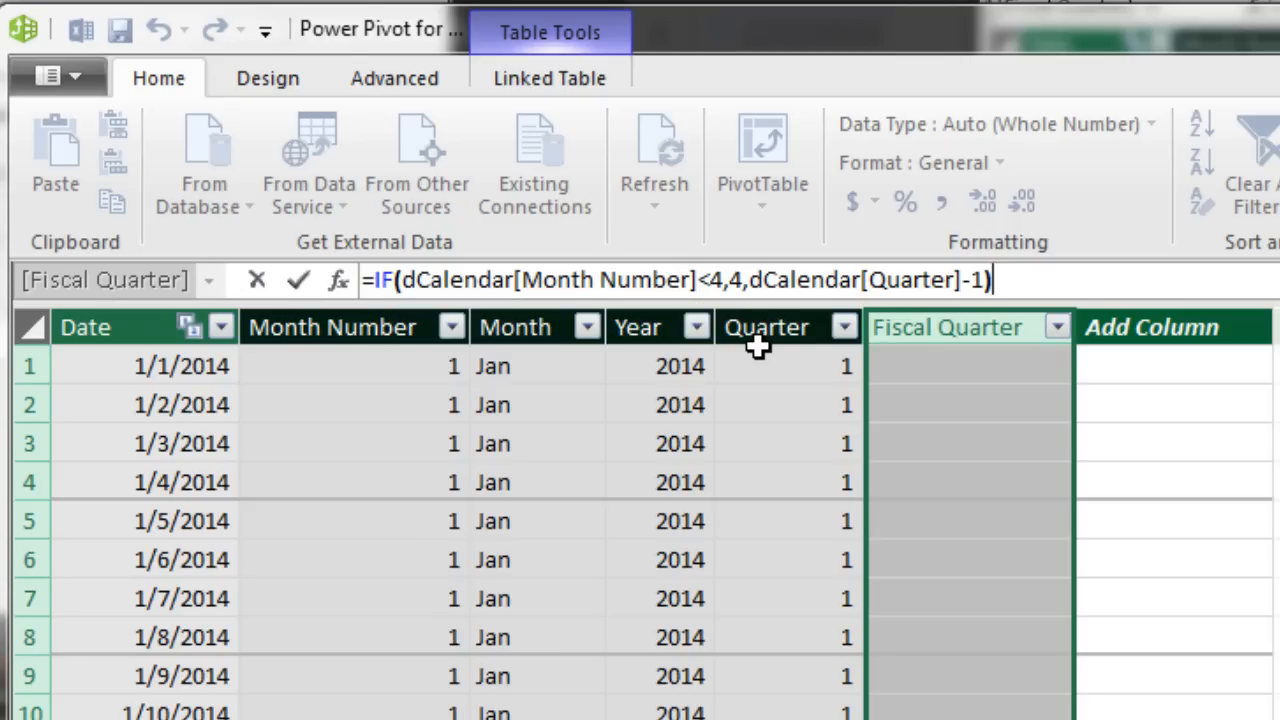
key("Return")
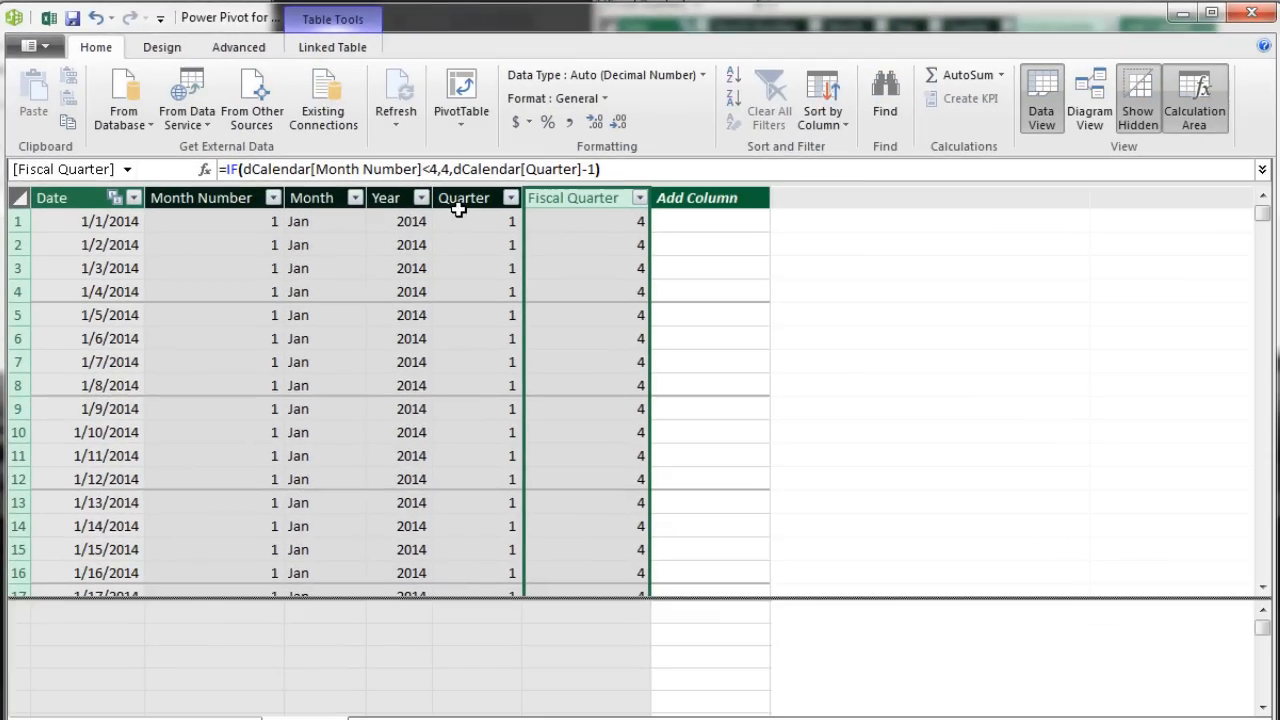
Examine the Fiscal Quarter values in dCalendar around the change from March to April 2014
left_click(630, 245)
scroll(630, 390, "down", 9)
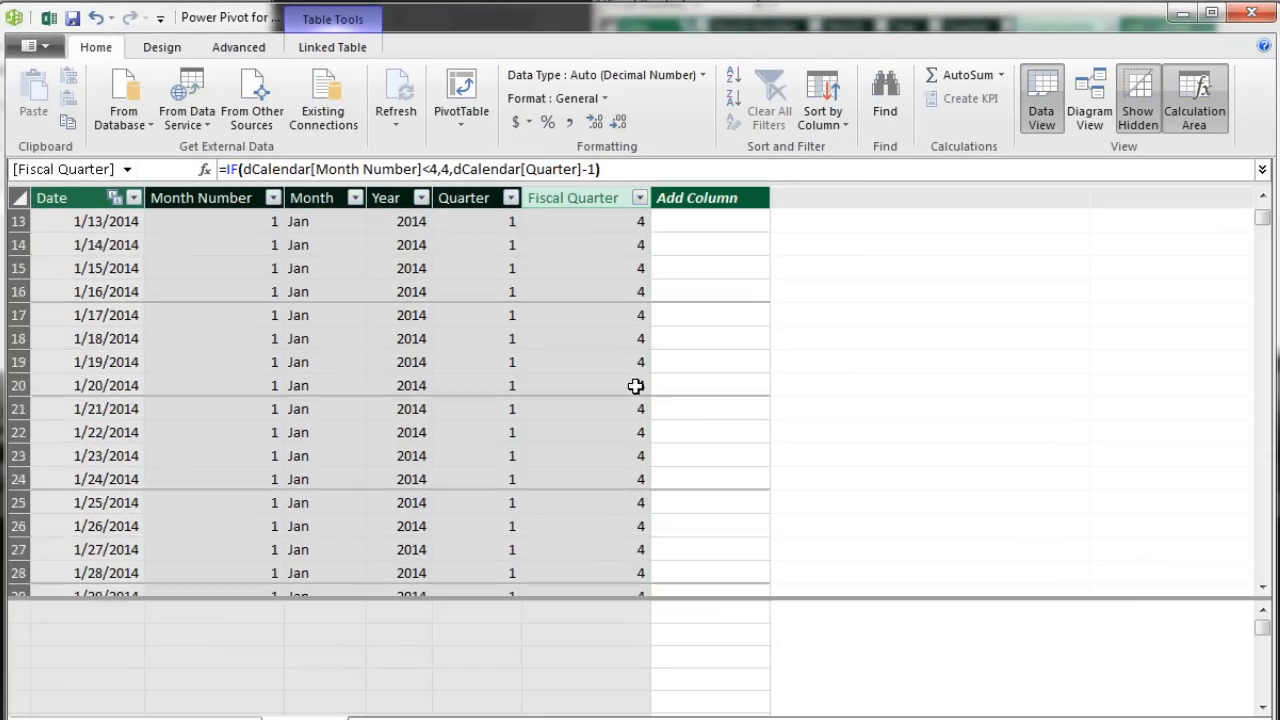
scroll(619, 401, "down", 7)
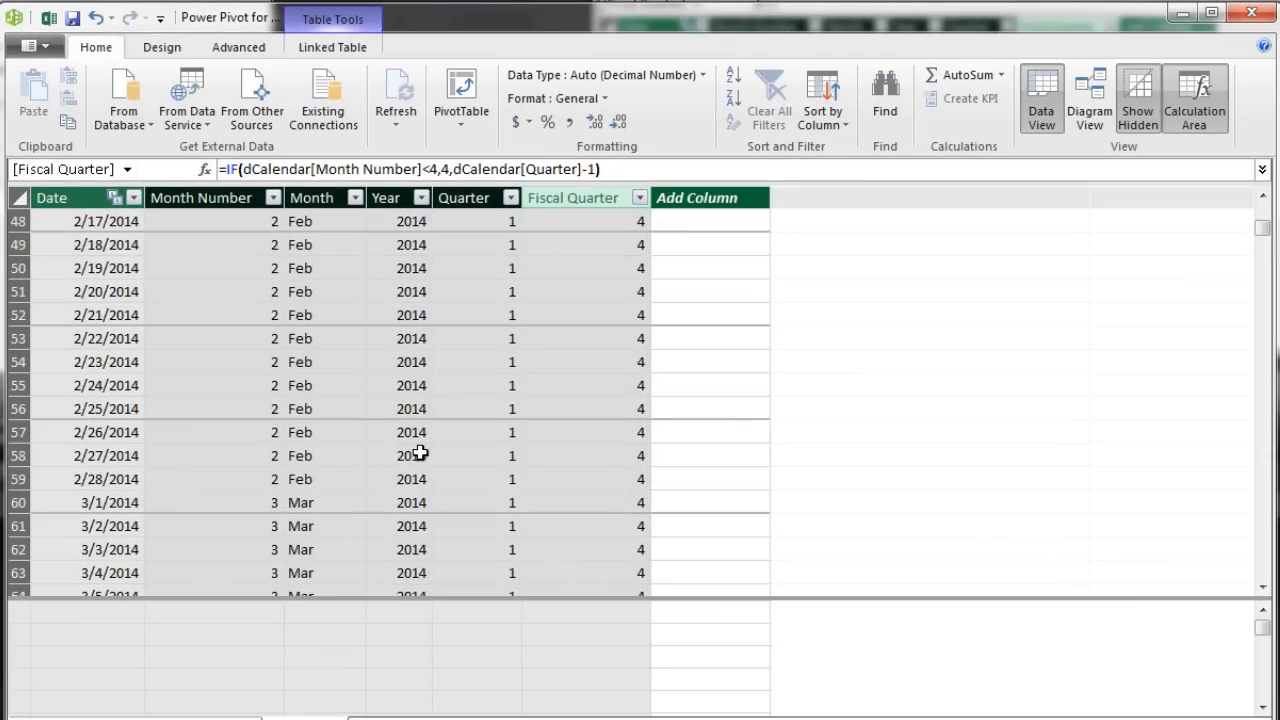
scroll(581, 468, "down", 12)
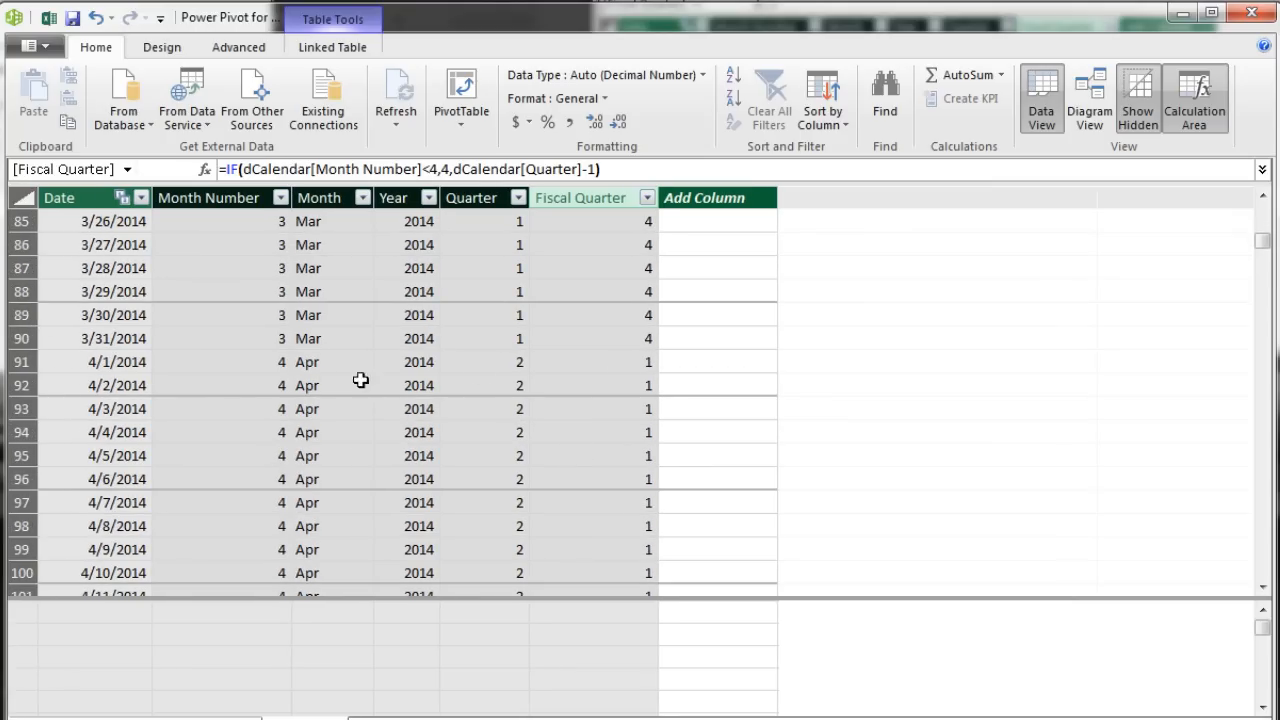
left_click(608, 360)
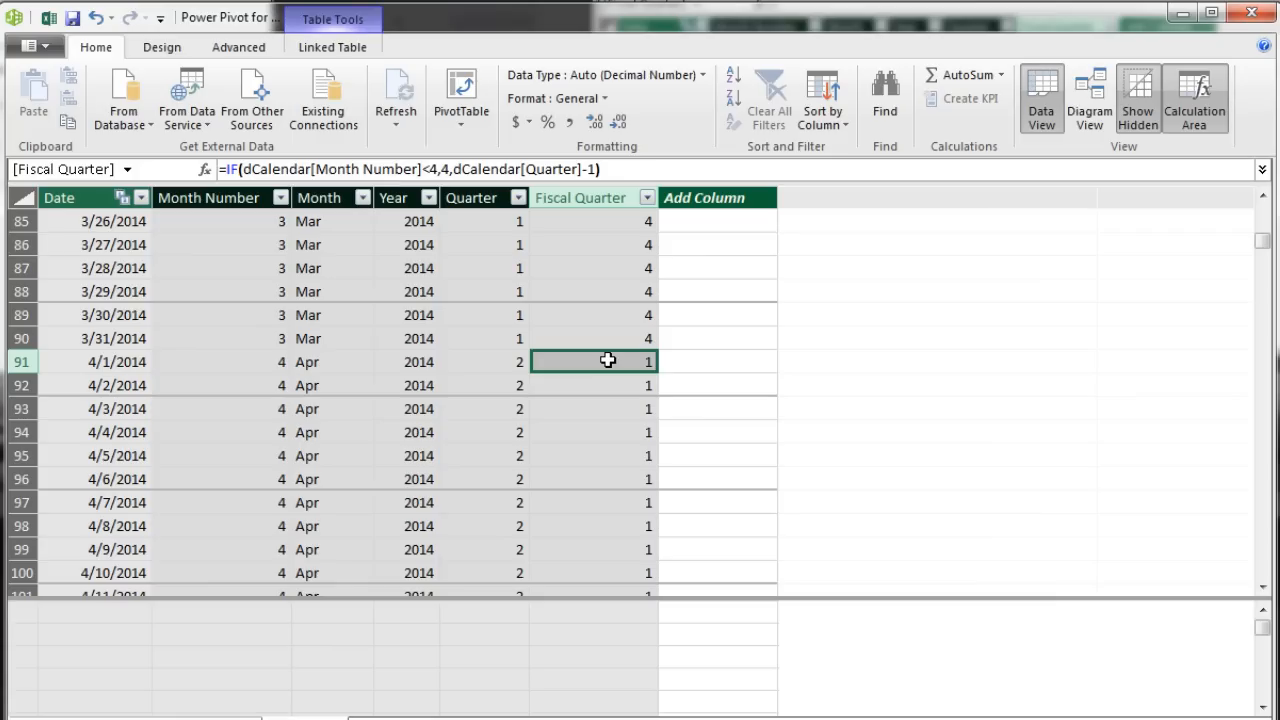
Add a calculated column named Fiscal Year to the dCalendar table
left_click_drag(1261, 244, 1261, 205)
double_click(745, 199)
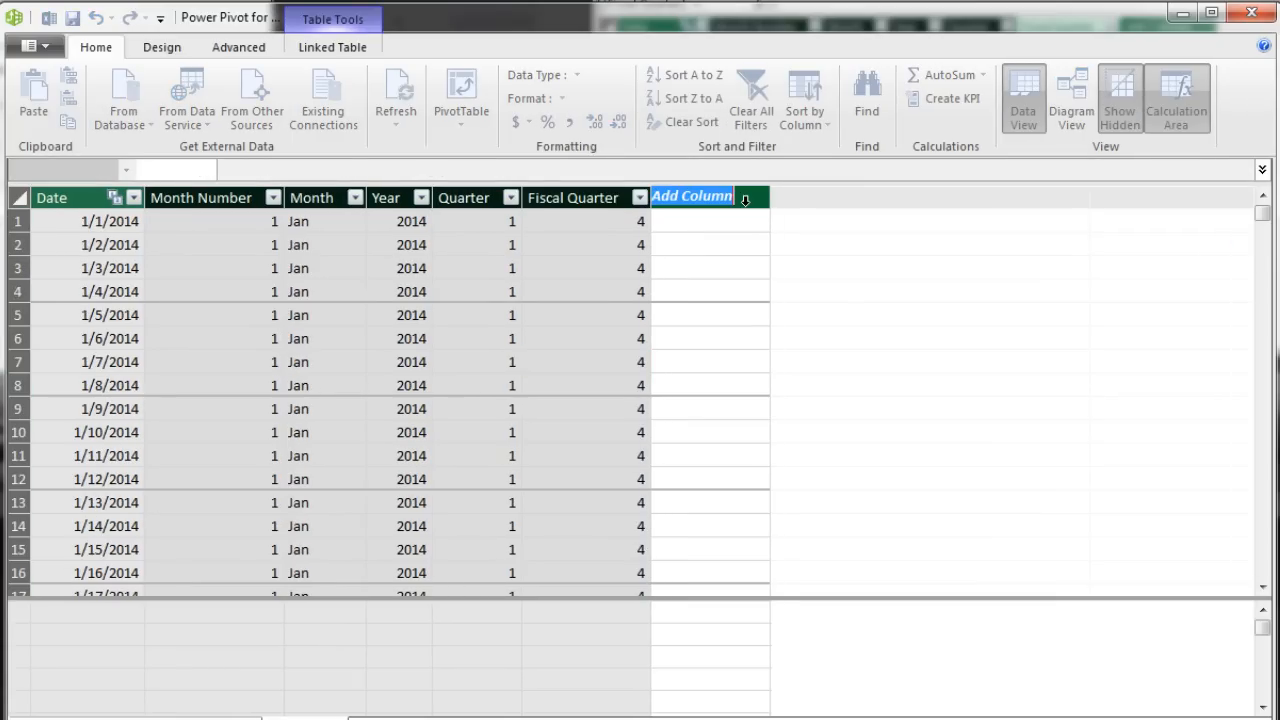
type("Fiscal Year")
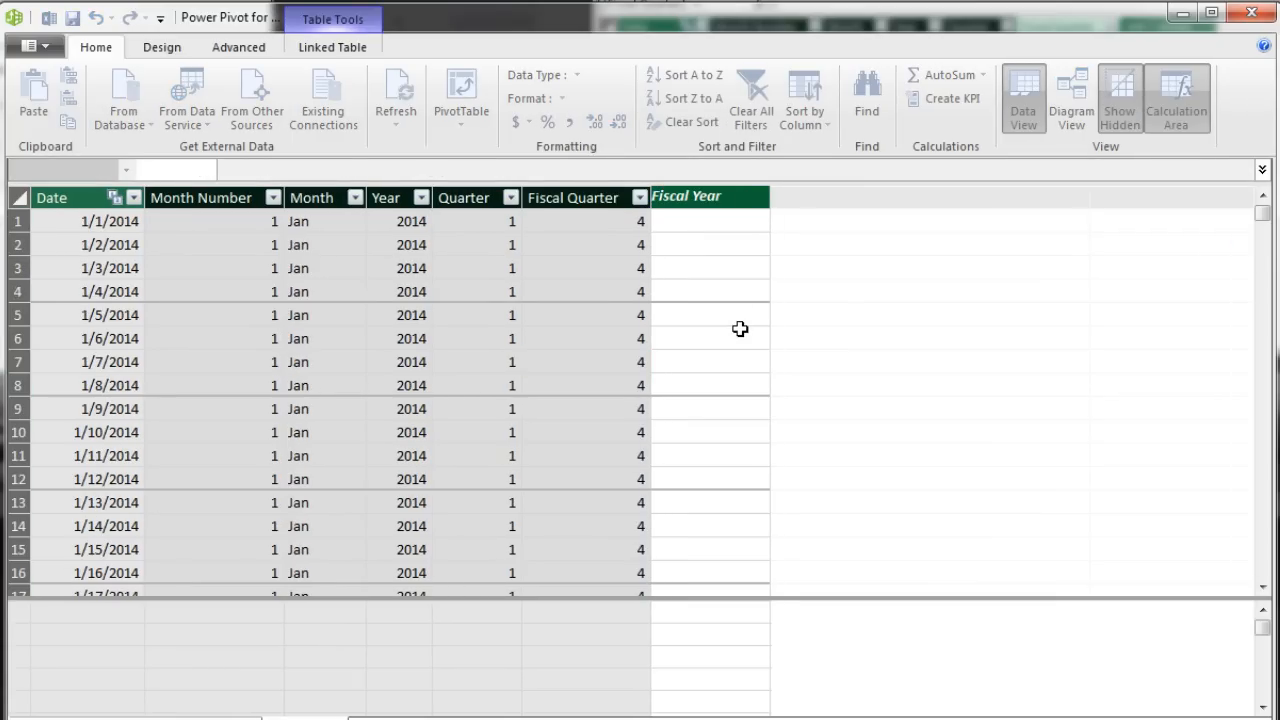
key("Return")
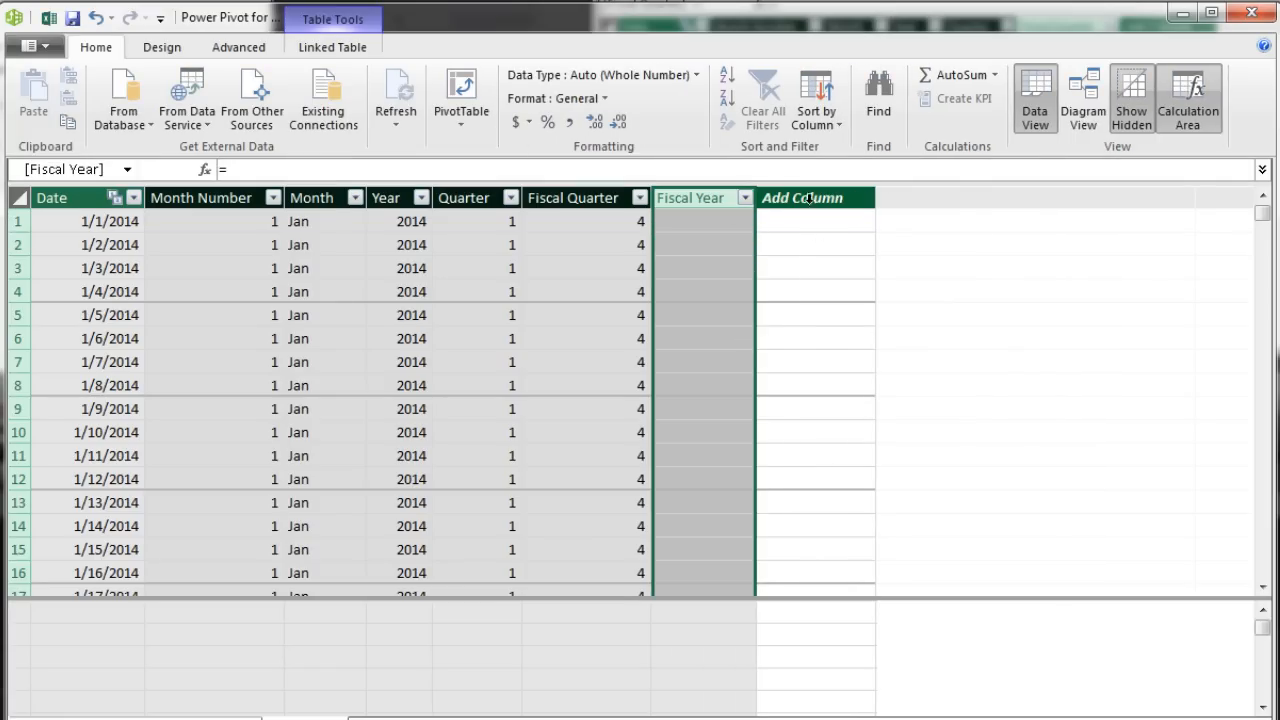
Start the Fiscal Year formula with an IF function testing dCalendar[Month Number]<4
left_click(370, 168)
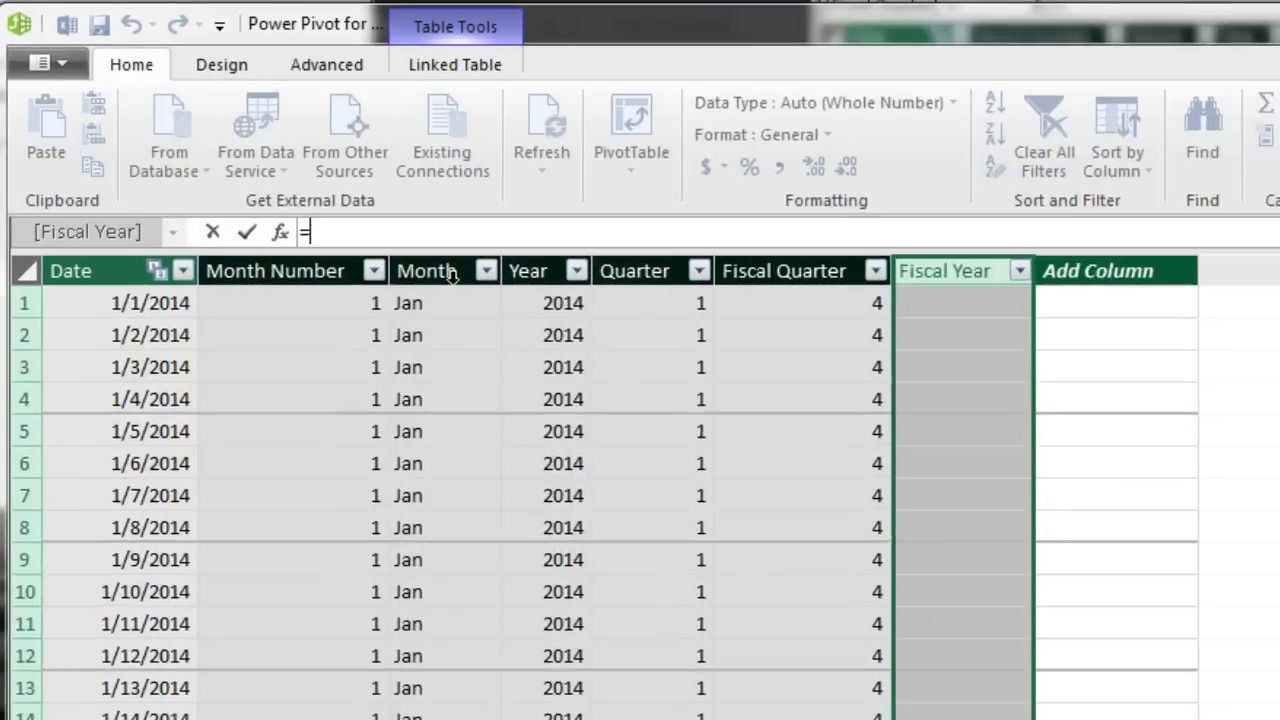
type("if")
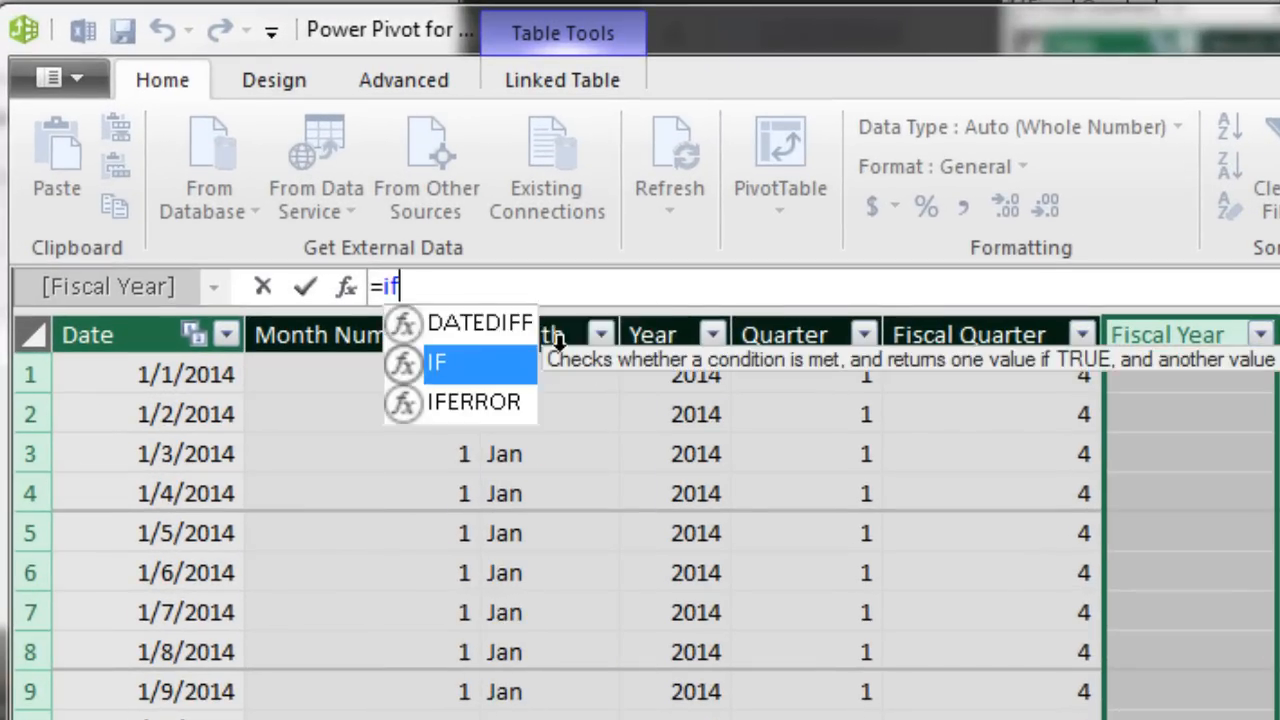
key("Tab")
type("dc")
key("Down")
key("Down")
key("Down")
key("Down")
key("Tab")
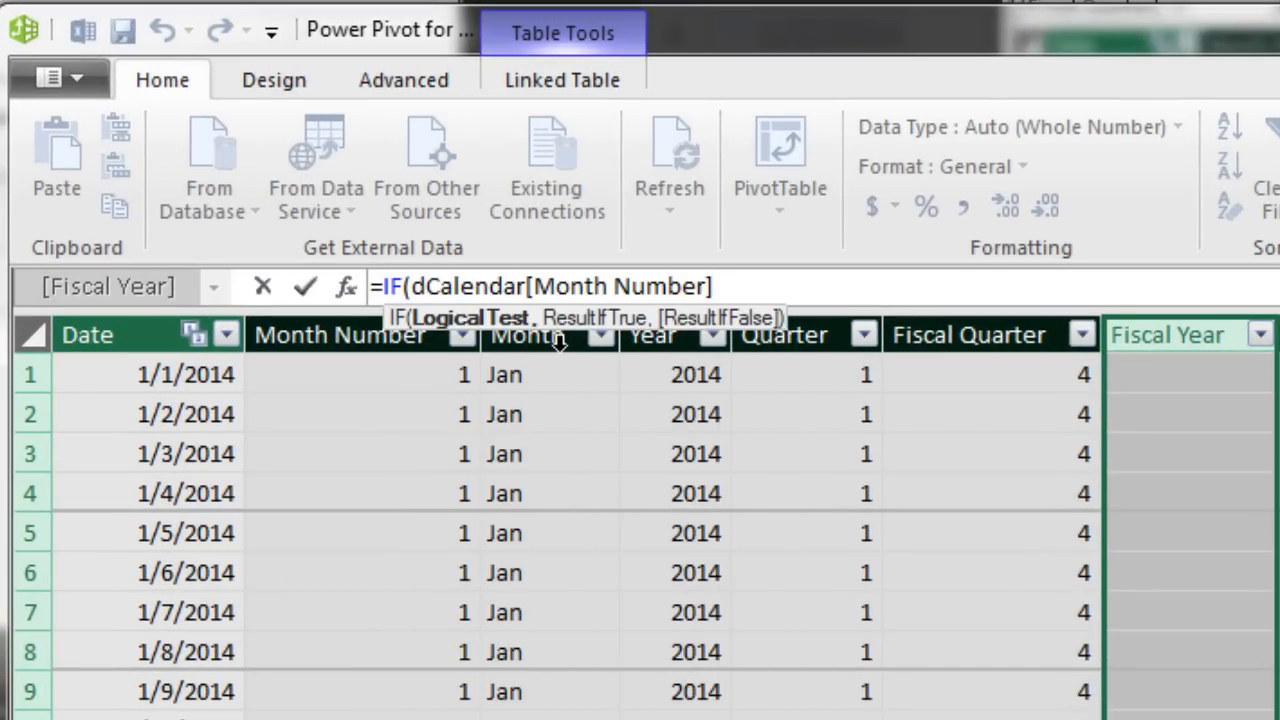
type("<4")
Set the true result of the Fiscal Year IF formula to dCalendar[Year]-1
type(",")
type("dc")
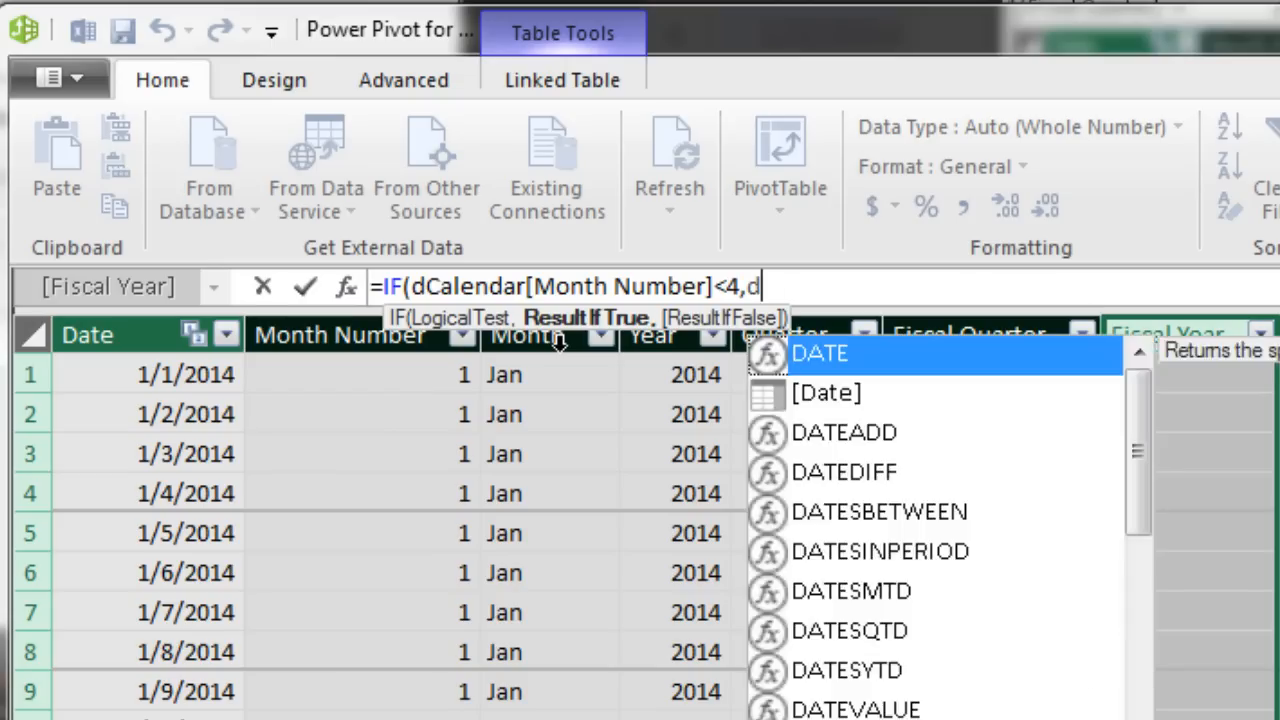
key("Down")
key("Down")
key("Down")
key("Down")
key("Down")
key("Down")
key("Tab")
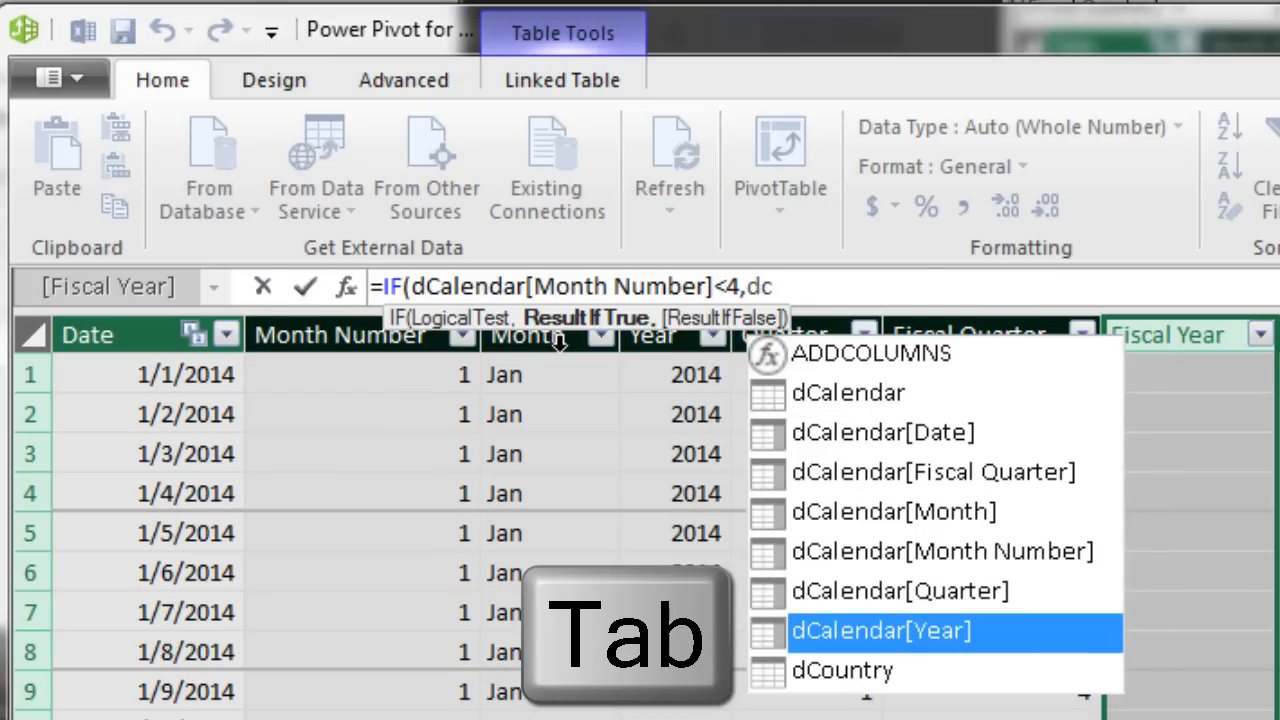
type("=-")
key("BackSpace")
type("1,")
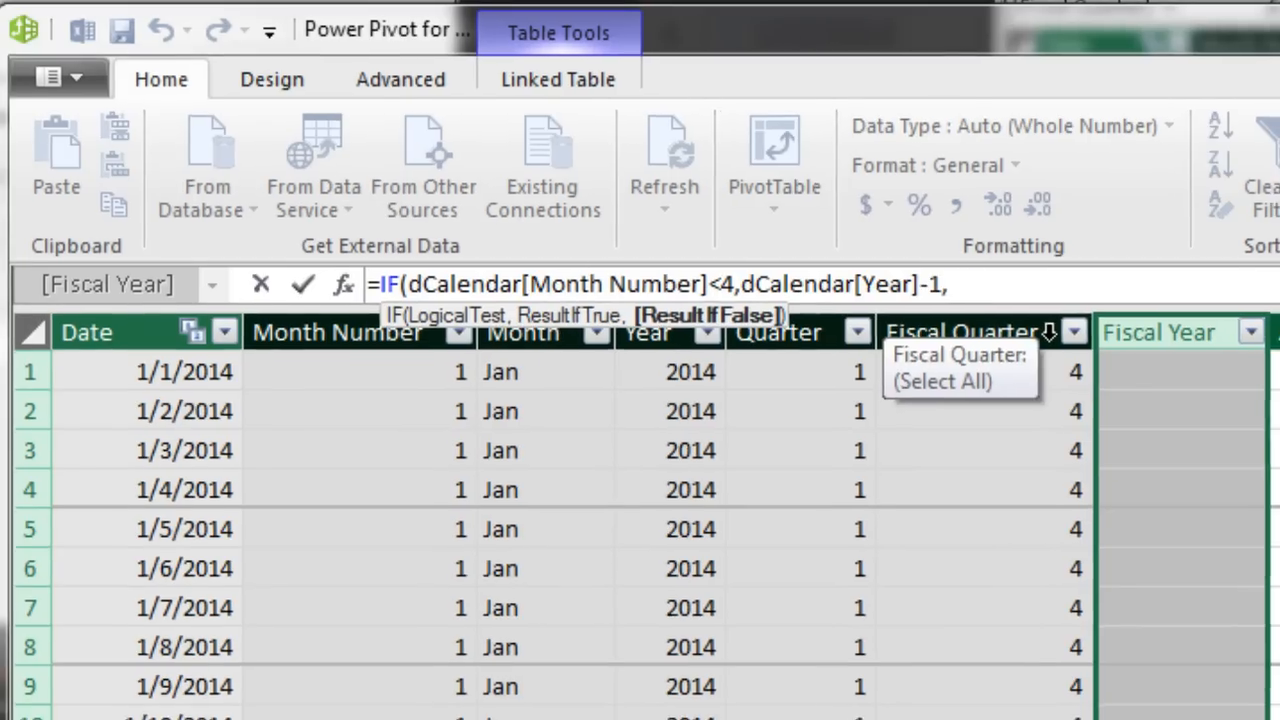
Set the false result of the Fiscal Year IF formula to dCalendar[Year] and commit the formula
type("dc")
key("Down")
key("Down")
key("Down")
key("Down")
key("Down")
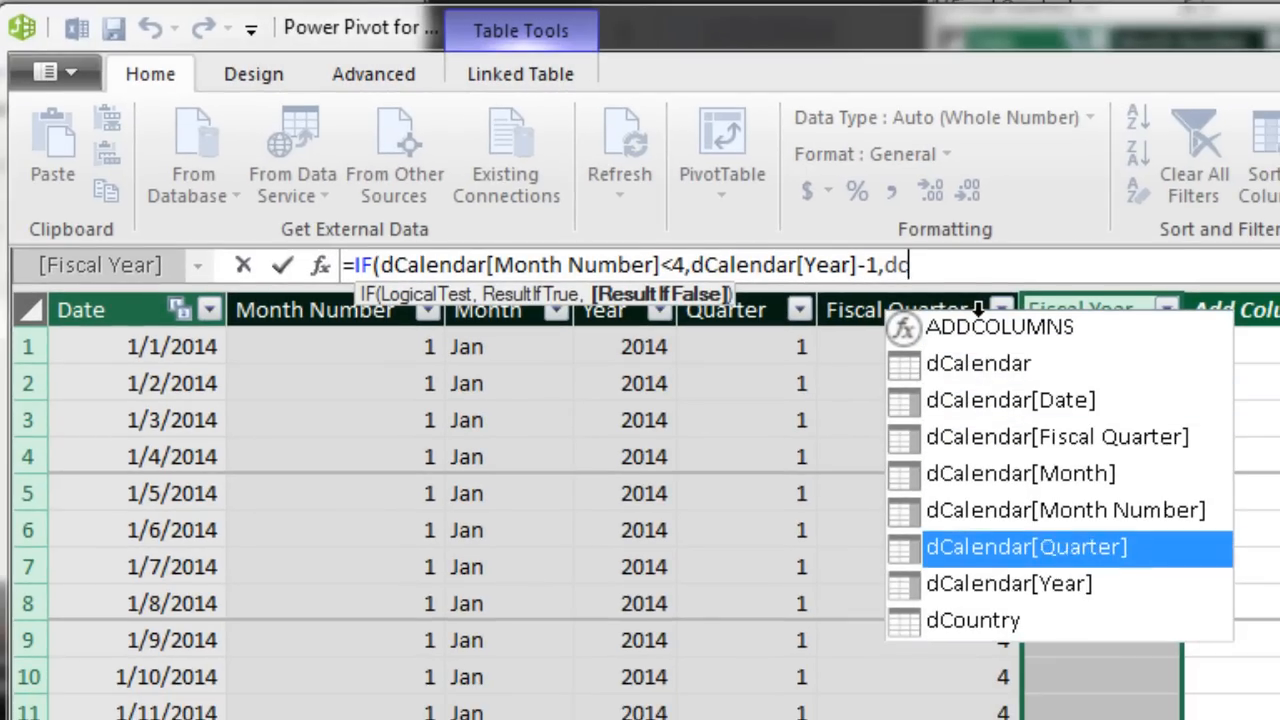
key("Down")
key("Tab")
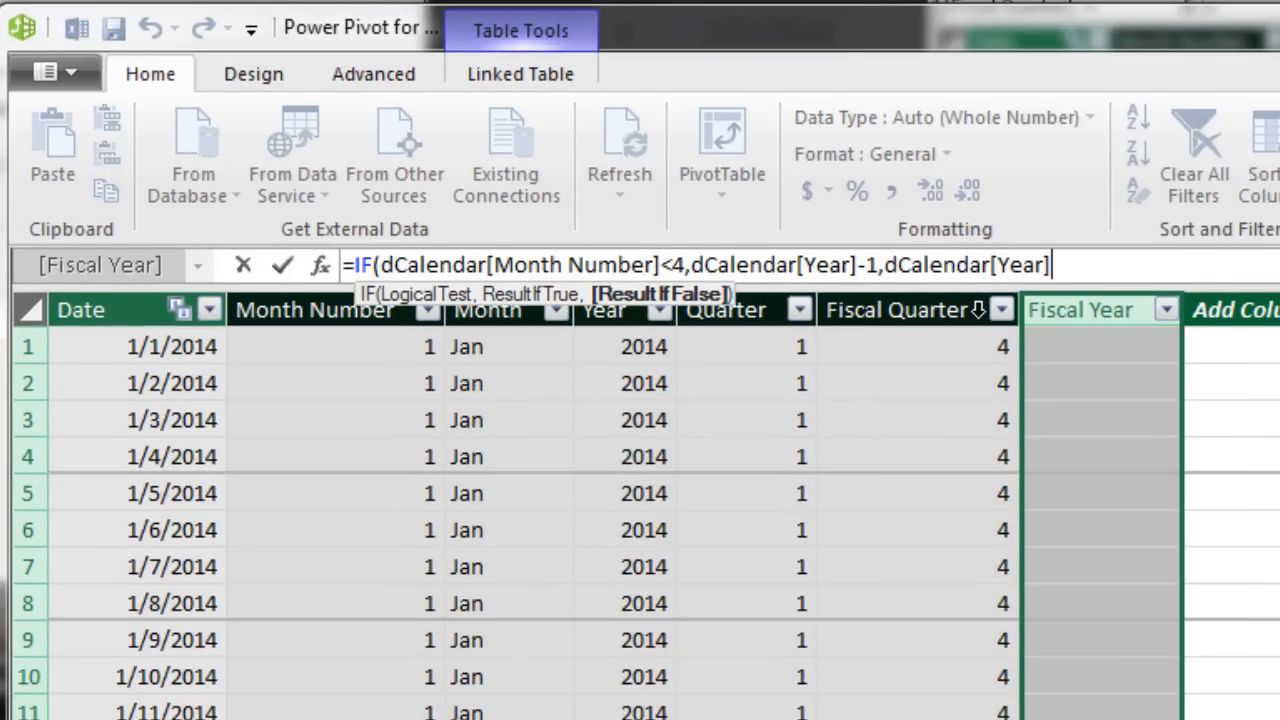
type(")")
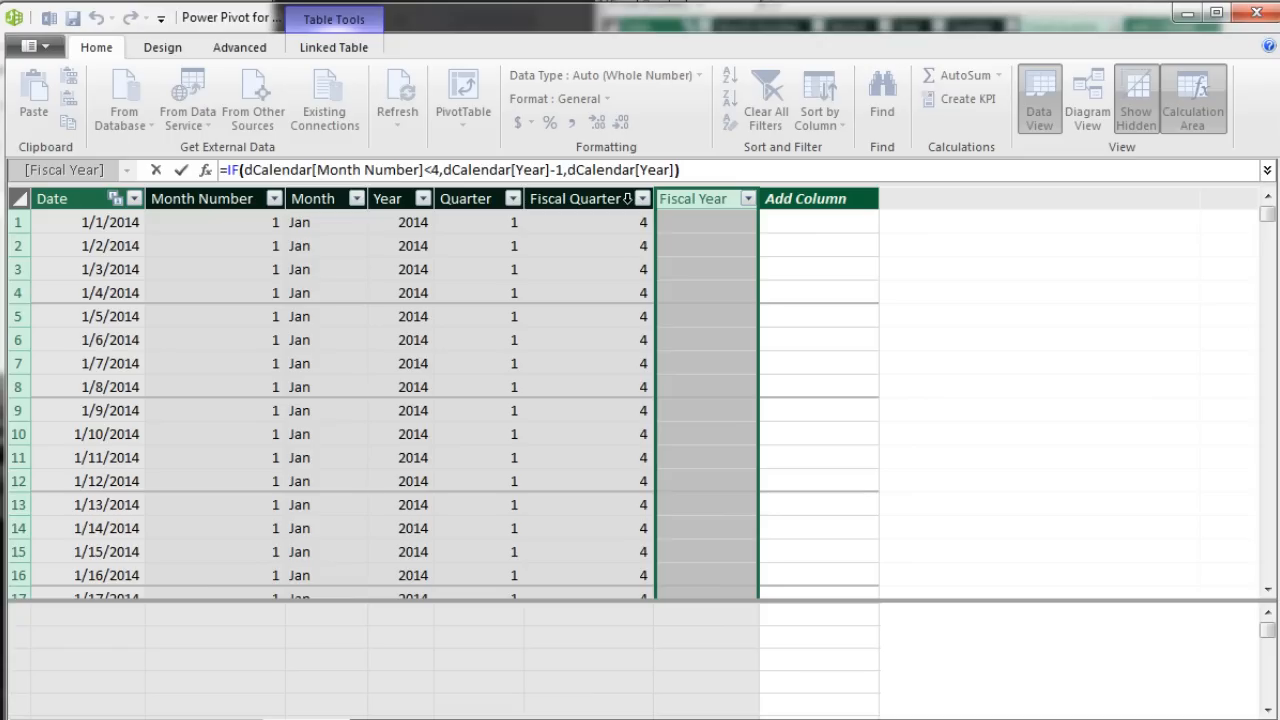
key("Return")
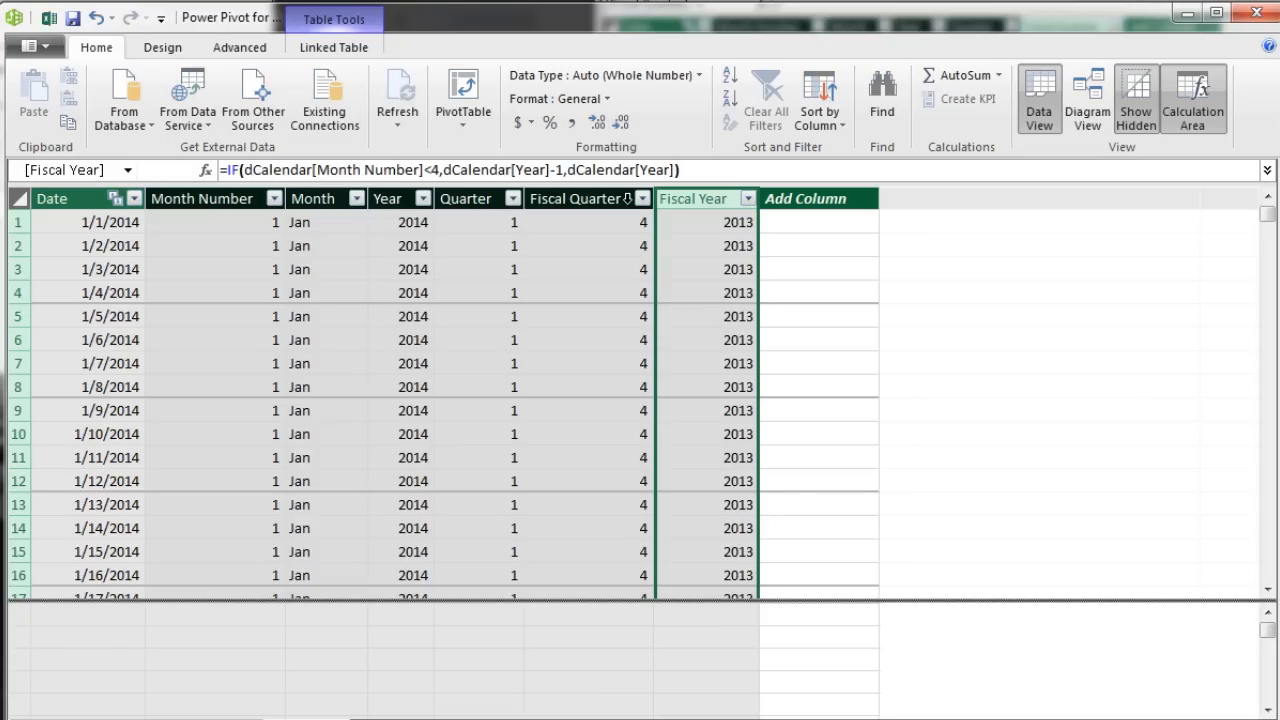
Add a calculated column named Fiscal Period to the dCalendar table
left_click_drag(1267, 212, 1268, 262)
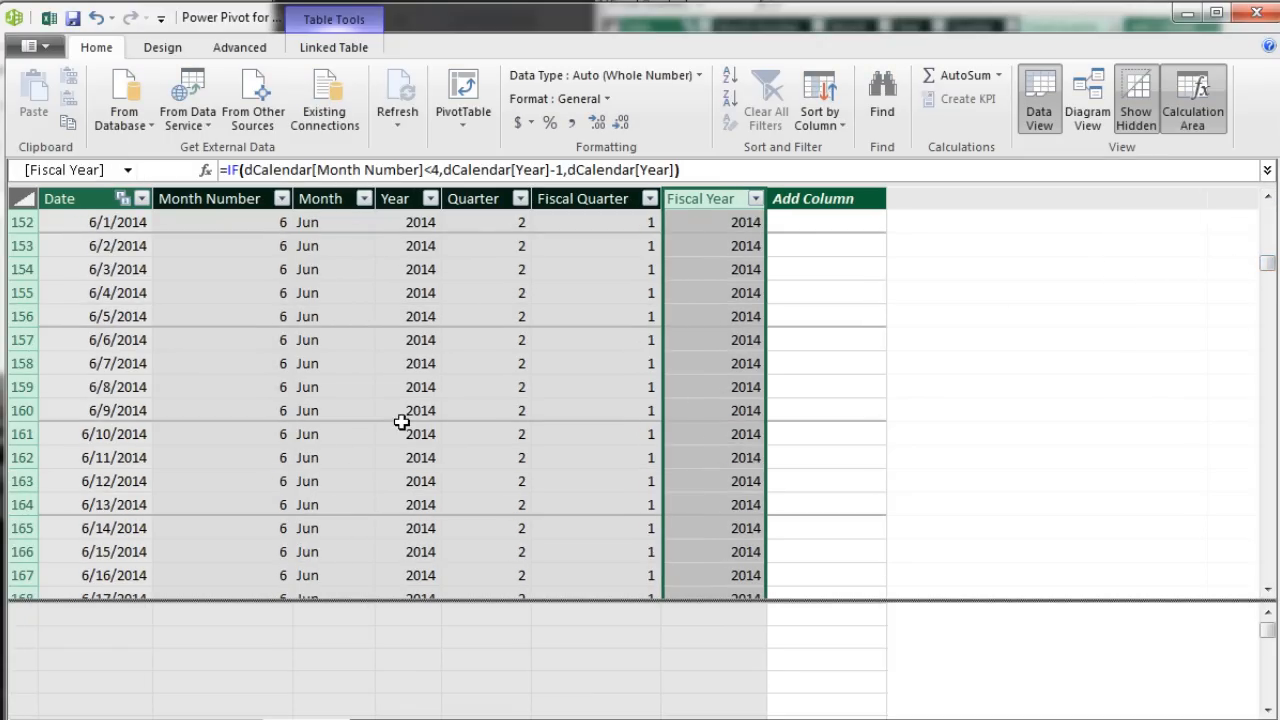
left_click(391, 363)
scroll(423, 420, "up", 3)
scroll(423, 420, "up", 11)
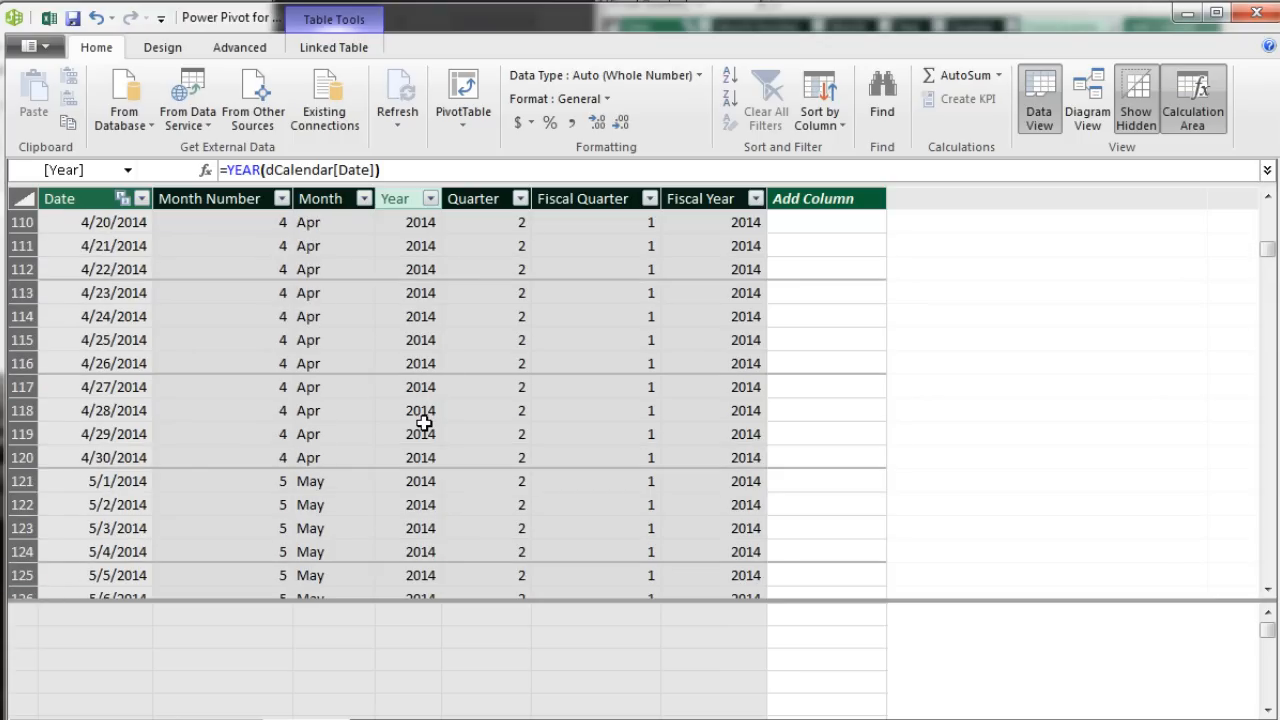
left_click_drag(1268, 257, 1268, 222)
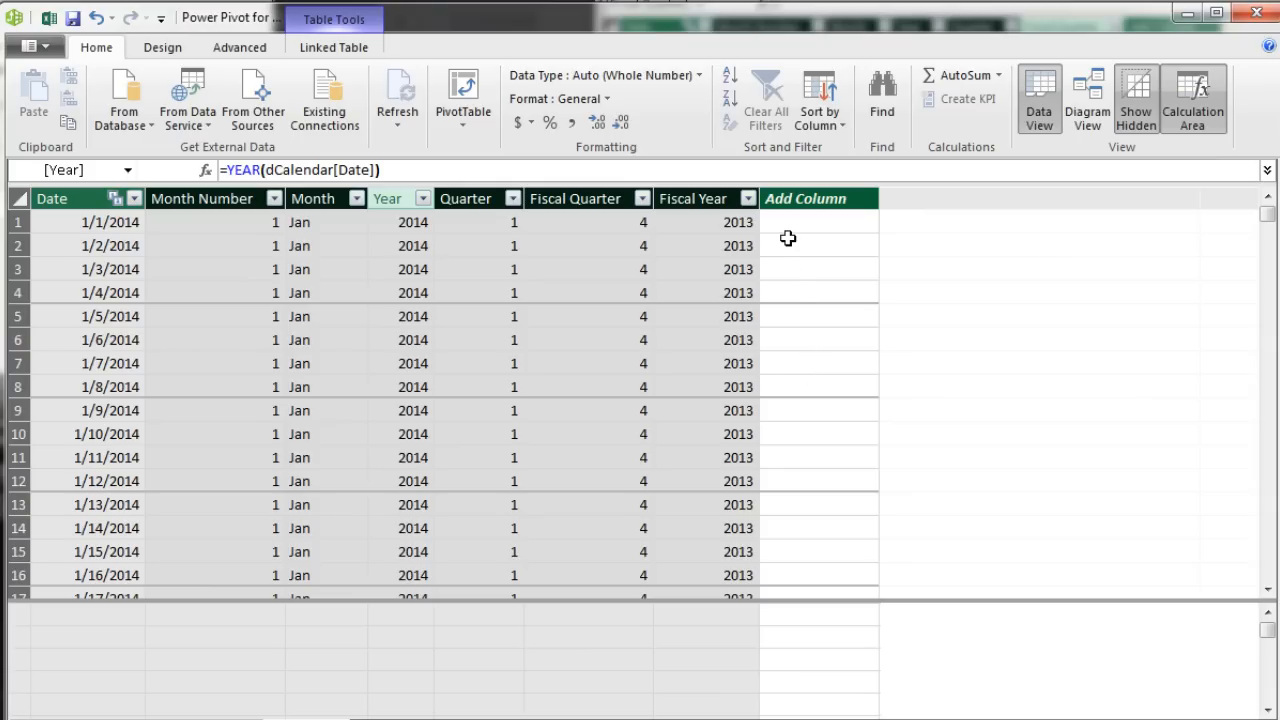
double_click(792, 200)
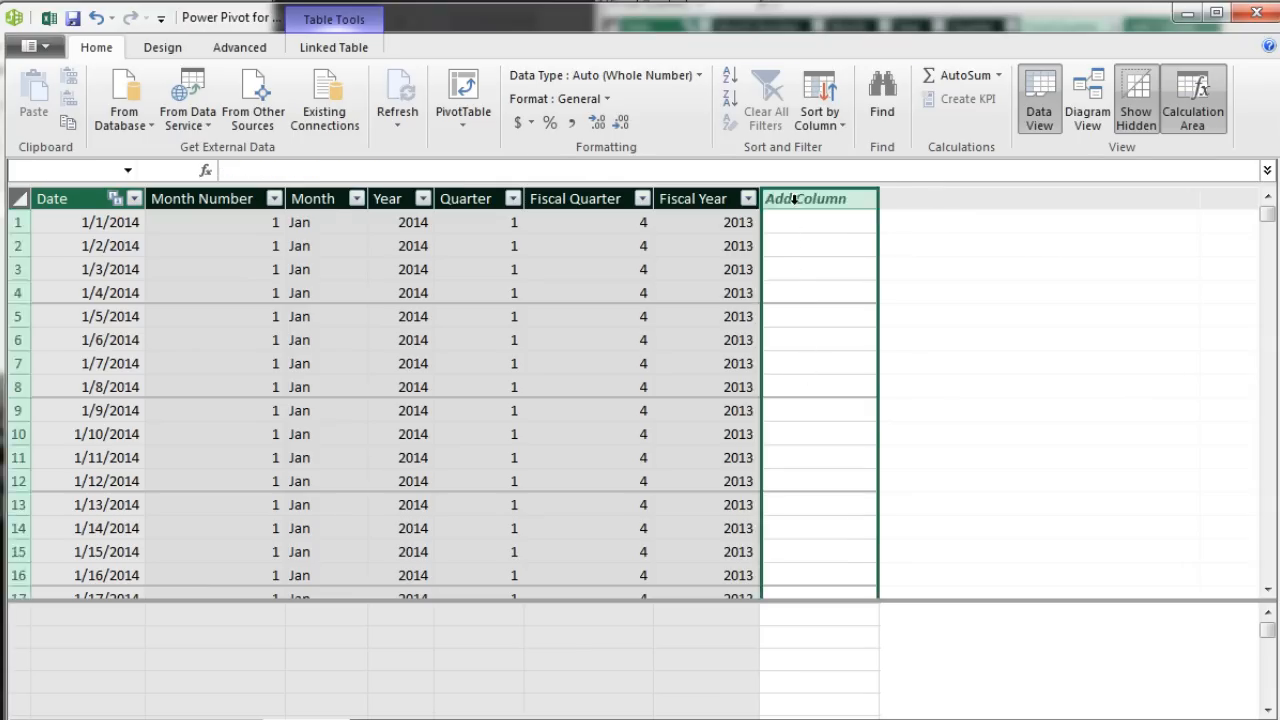
type("Fiscal Period")
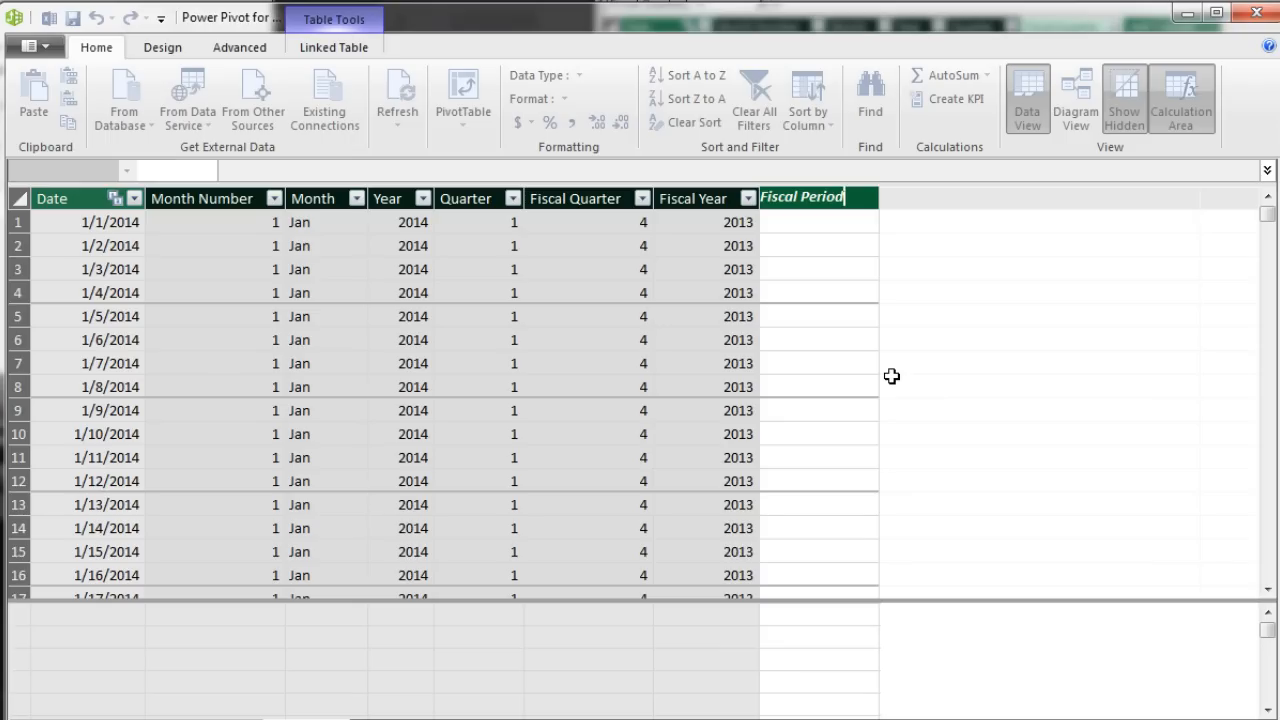
key("Return")
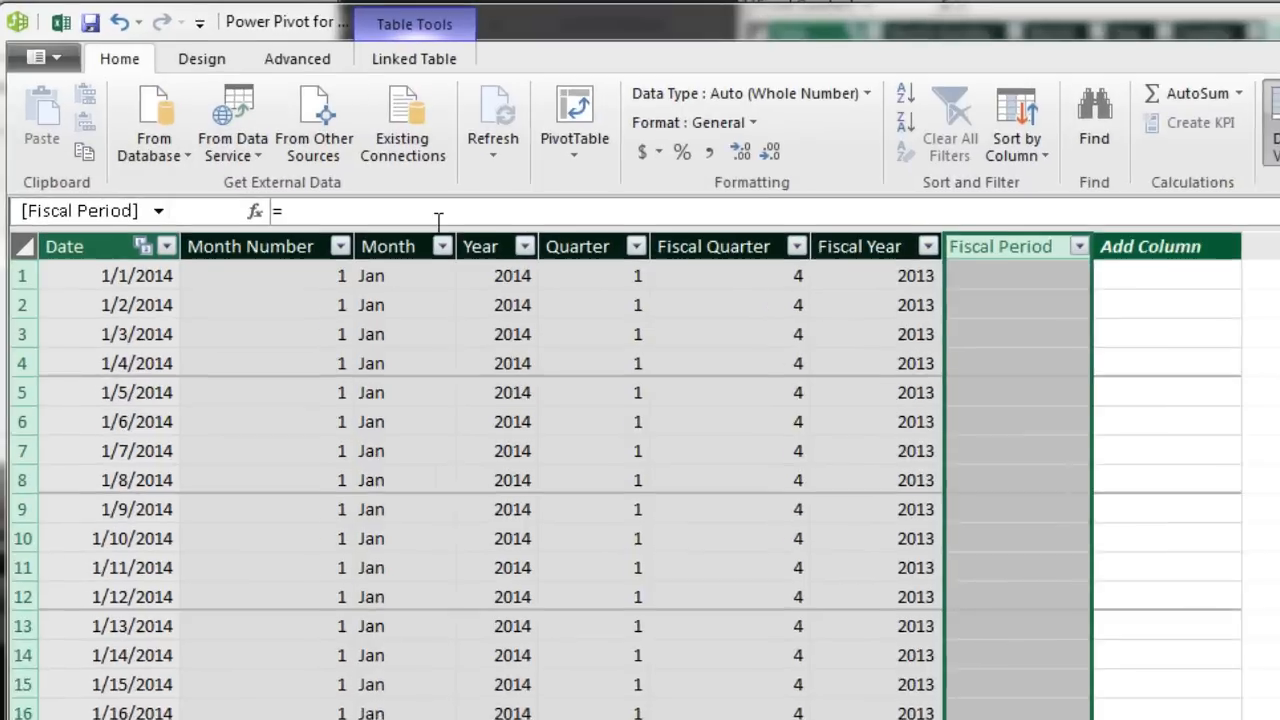
Start the Fiscal Period formula with a reference to dCalendar[Fiscal Year]
left_click(349, 176)
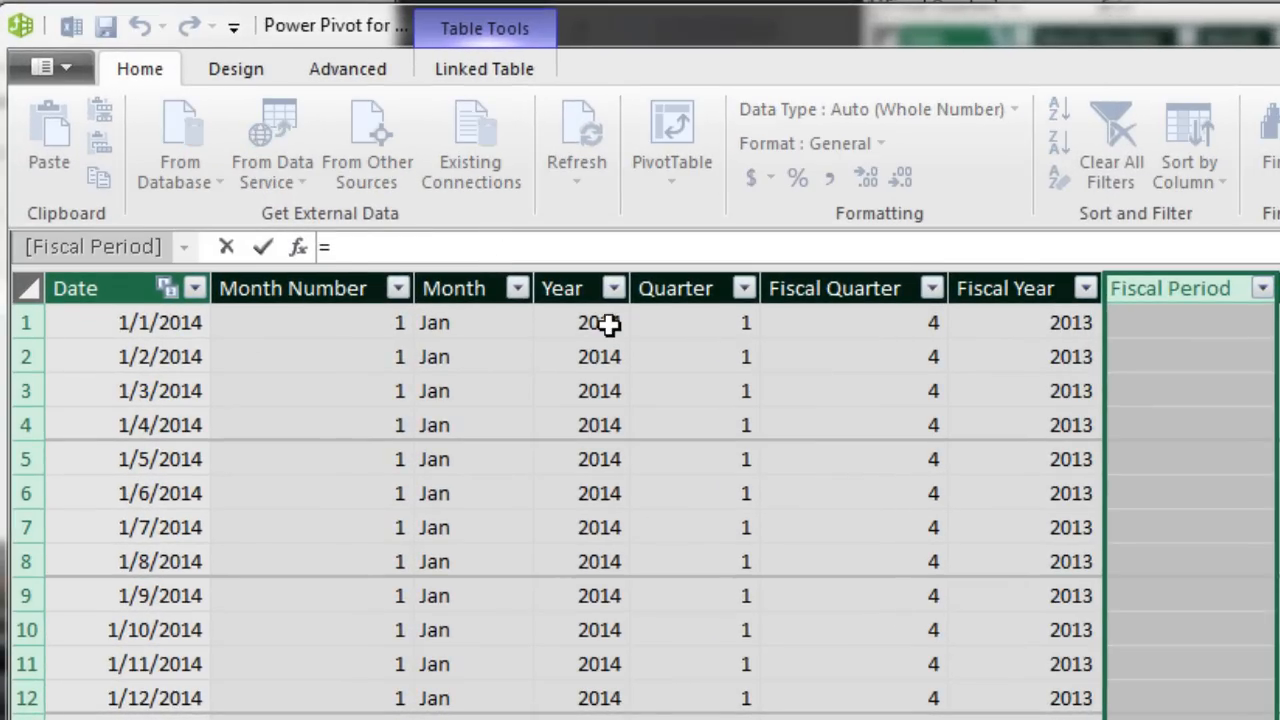
type("dc")
key("Down")
key("Down")
key("Down")
key("Down")
key("Down")
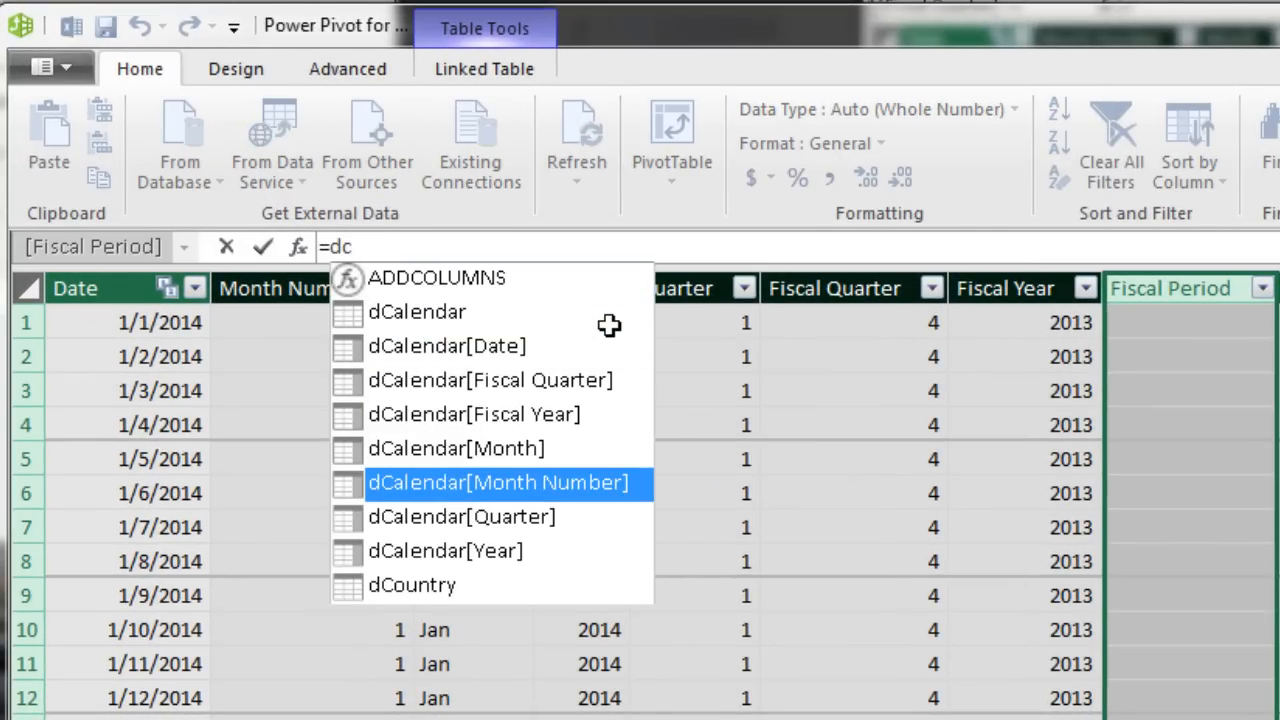
key("Up")
key("Up")
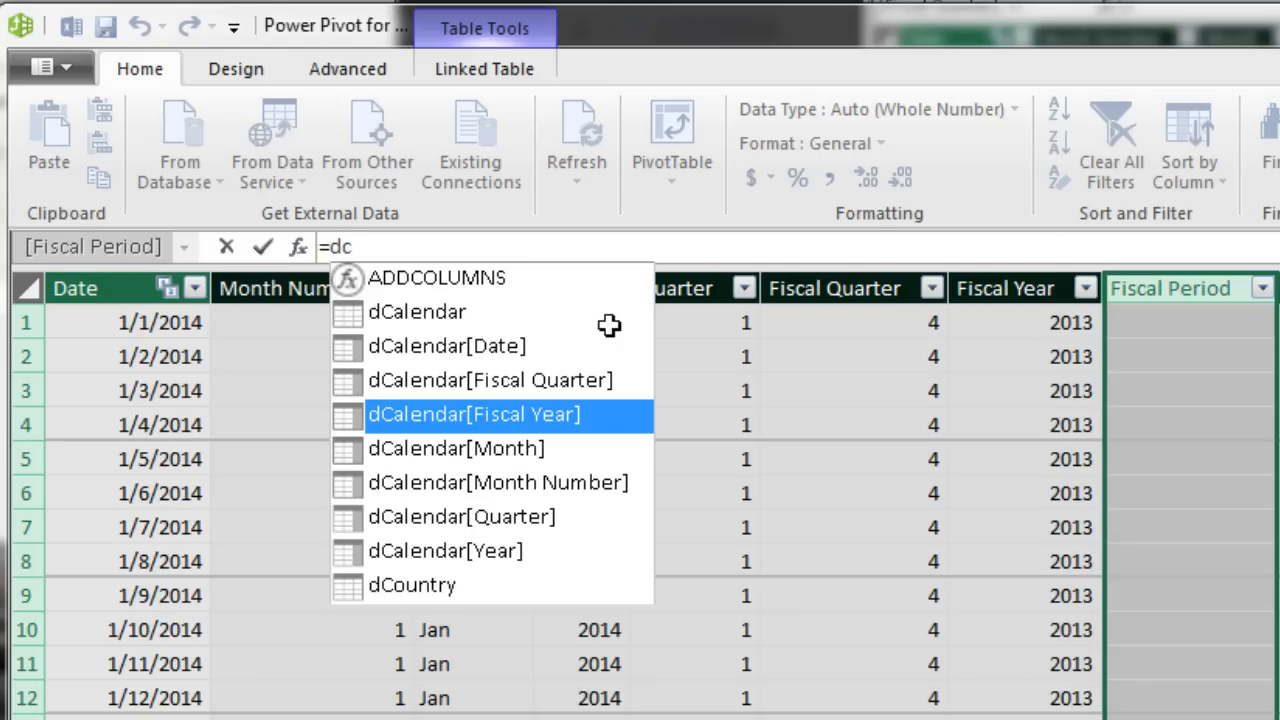
key("Tab")
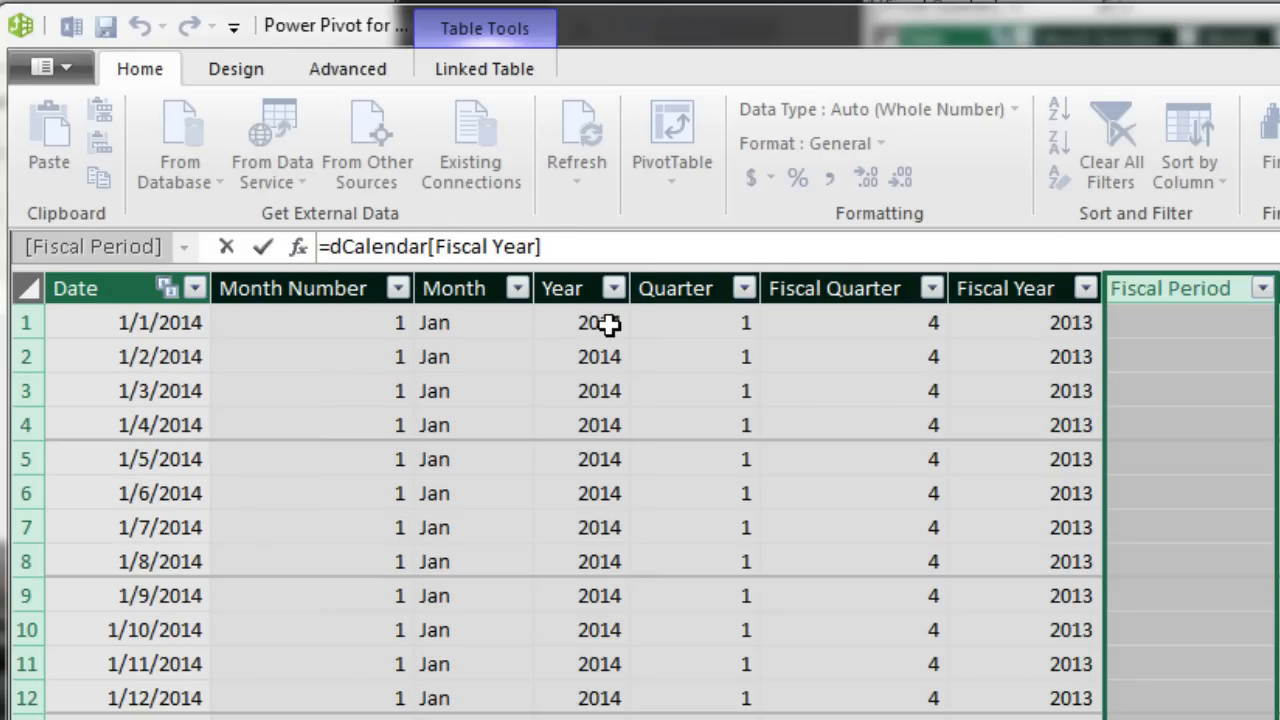
Join the text " Q" and dCalendar[Fiscal Quarter] to the Fiscal Period formula with ampersands and commit it
type("&\" Q\"&dc")
key("Down")
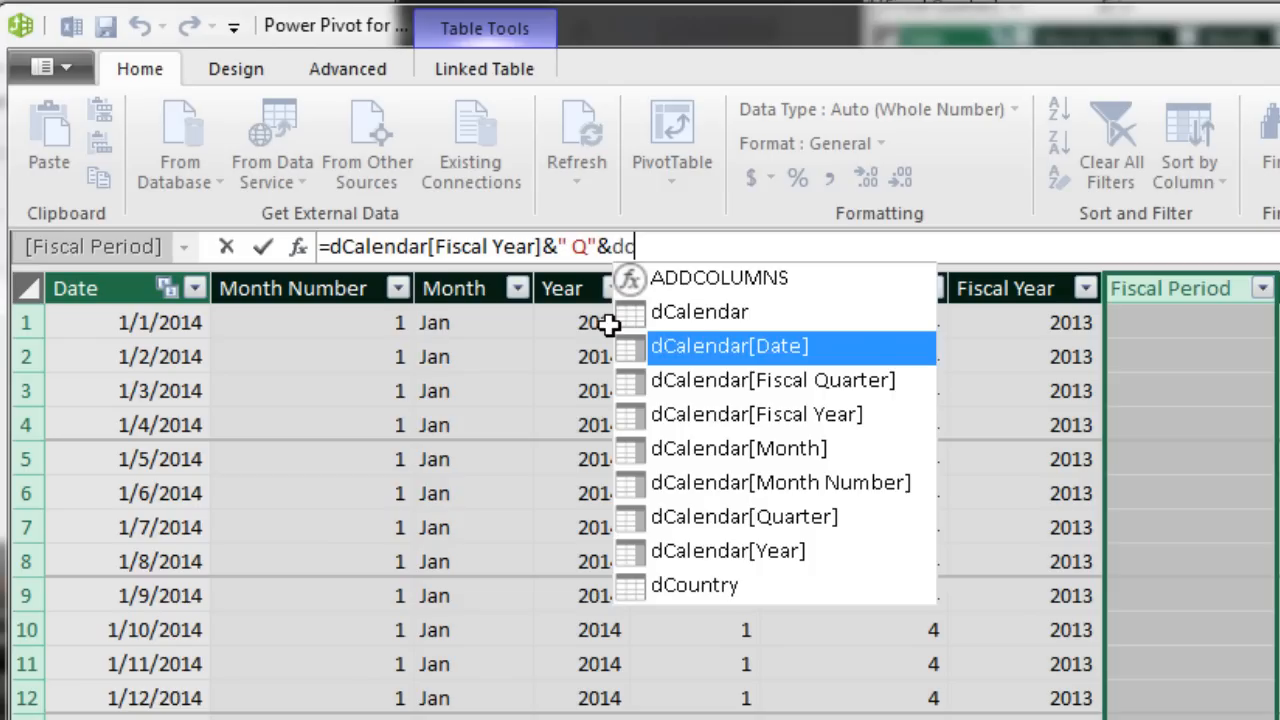
key("Down")
key("Tab")
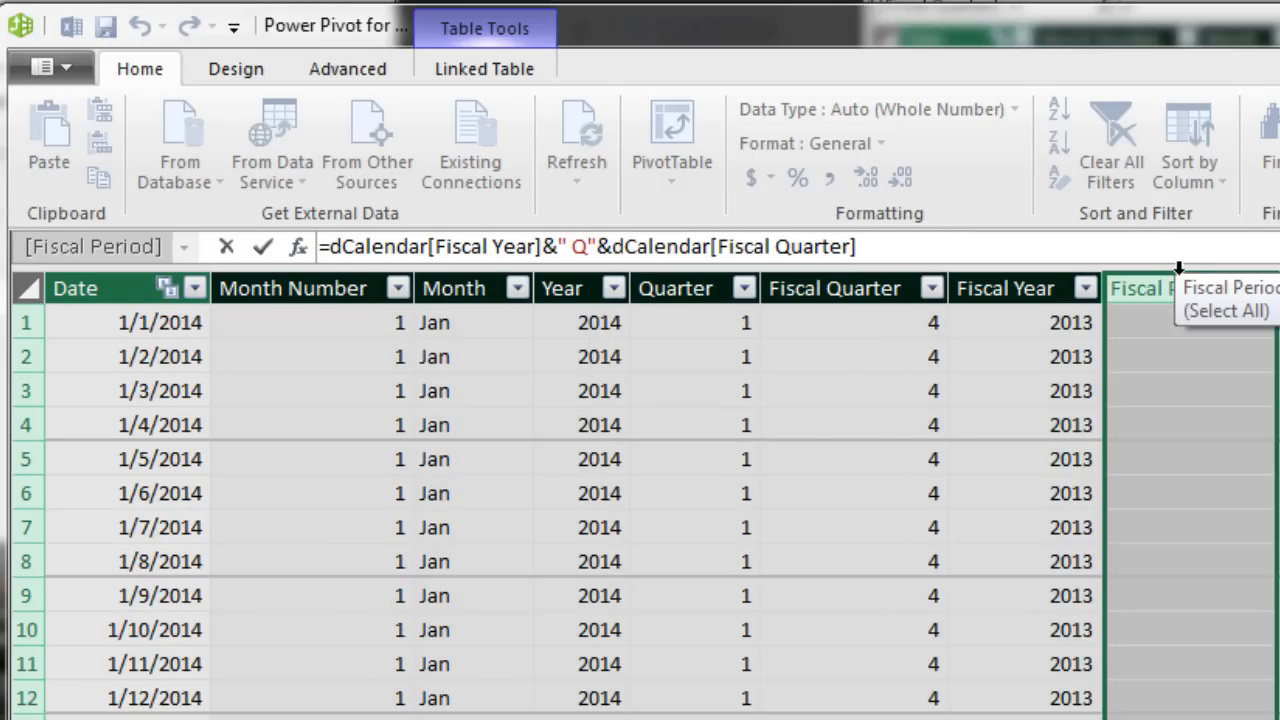
key("Return")
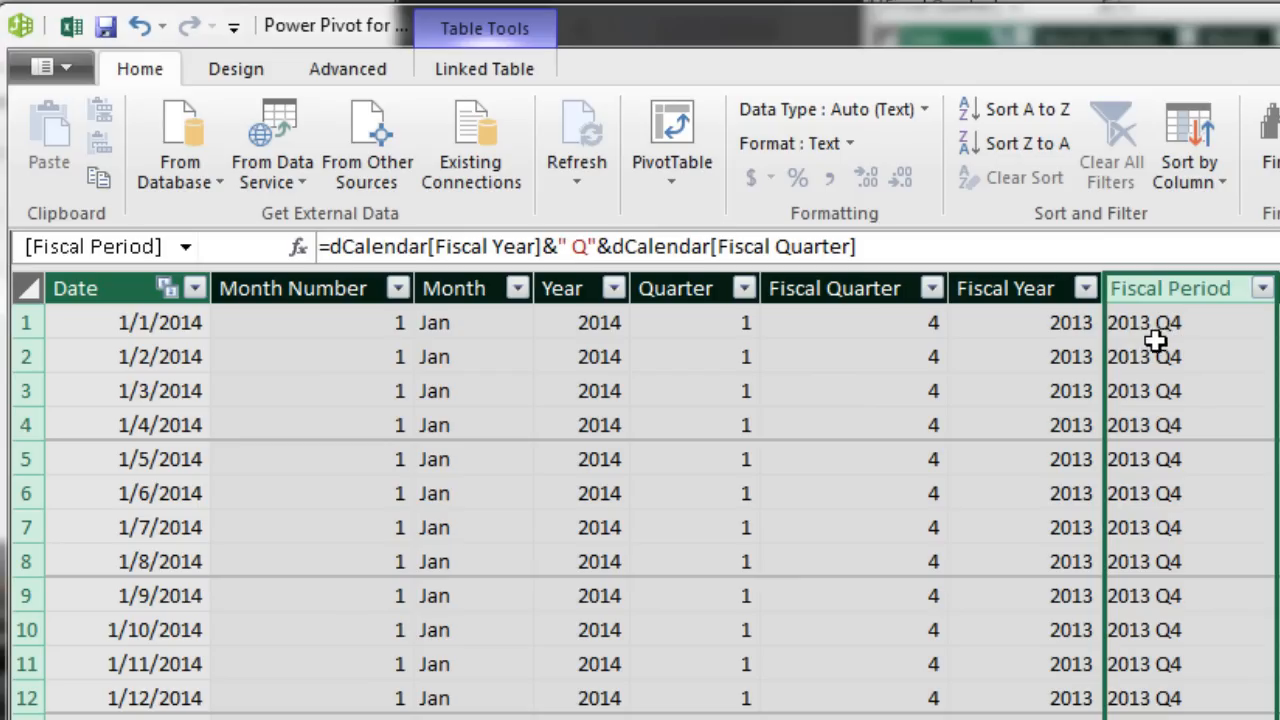
Change the text between year and quarter in the Fiscal Period formula to " - Q"
left_click(578, 250)
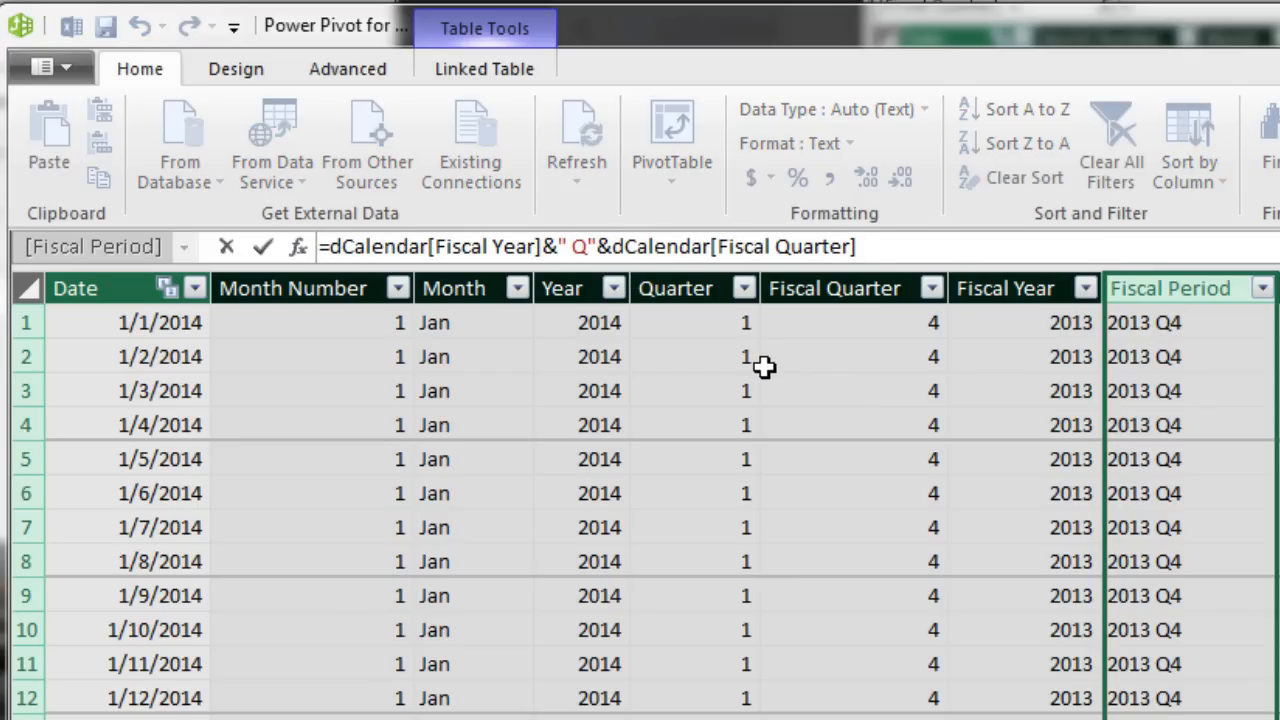
type("-")
key("Return")
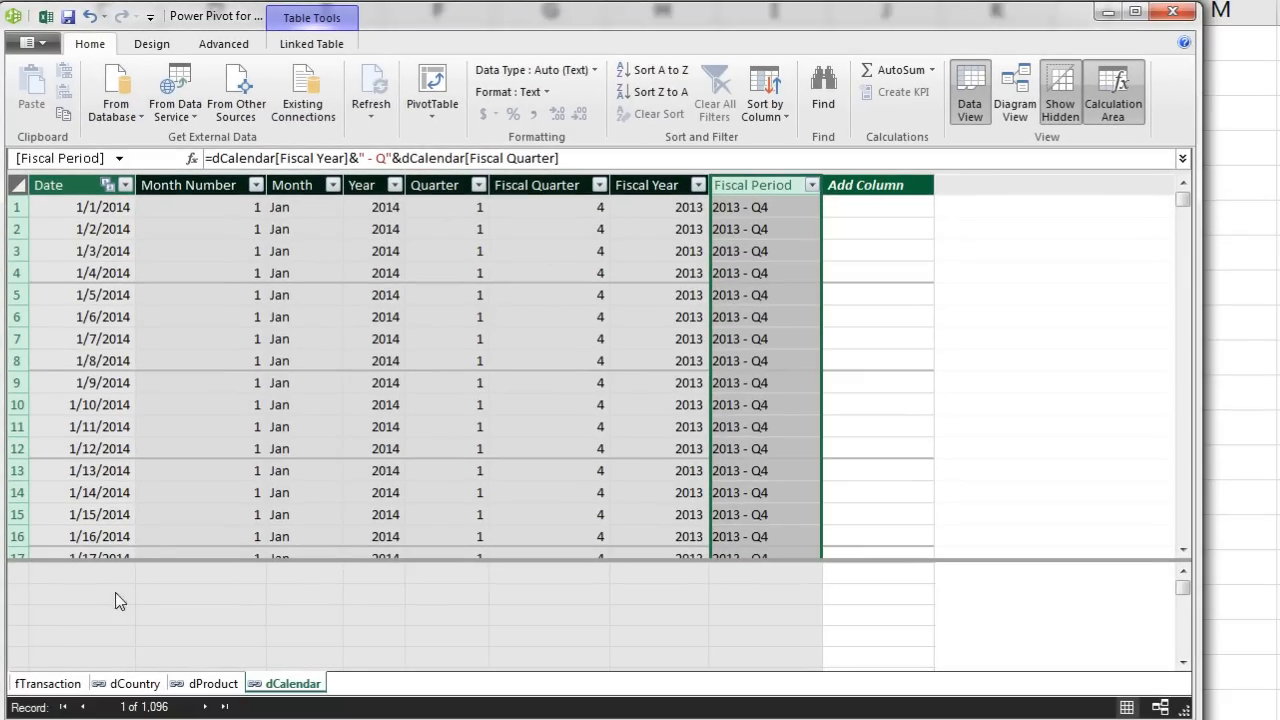
Check the columns of the dProduct table and add a calculated column named Revenue to the fTransaction table
left_click(42, 686)
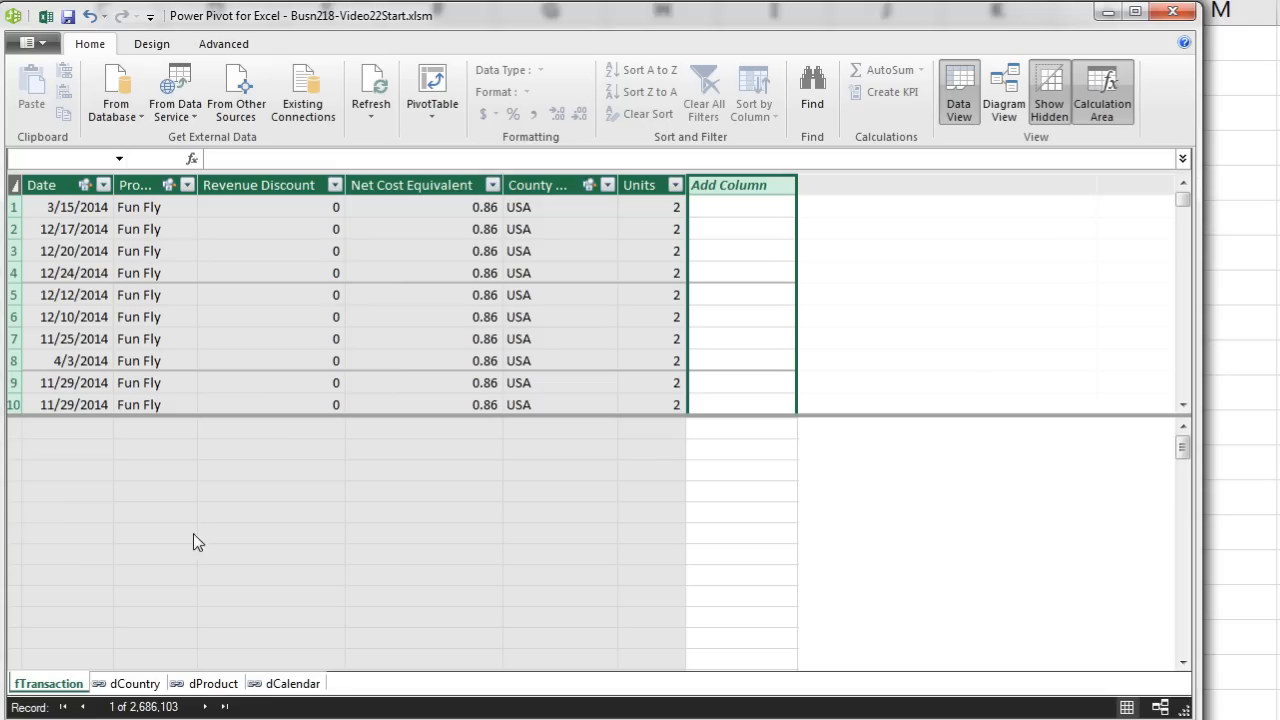
left_click(208, 684)
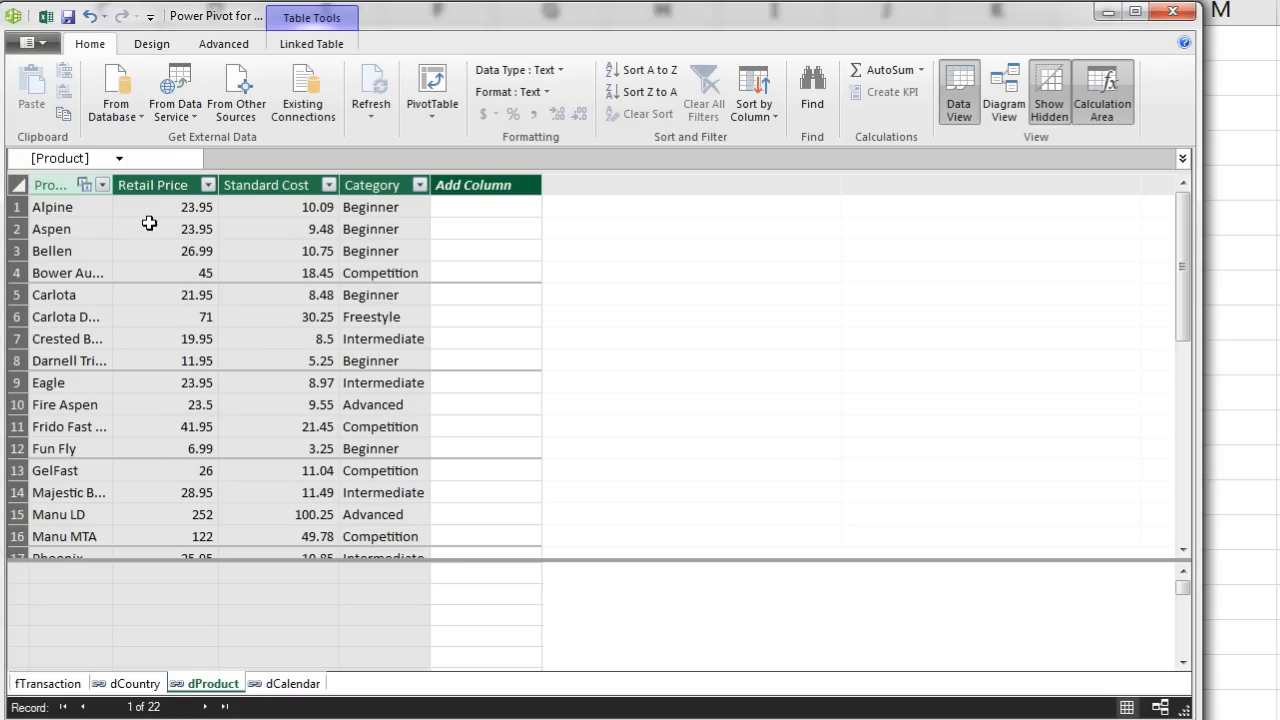
left_click(64, 688)
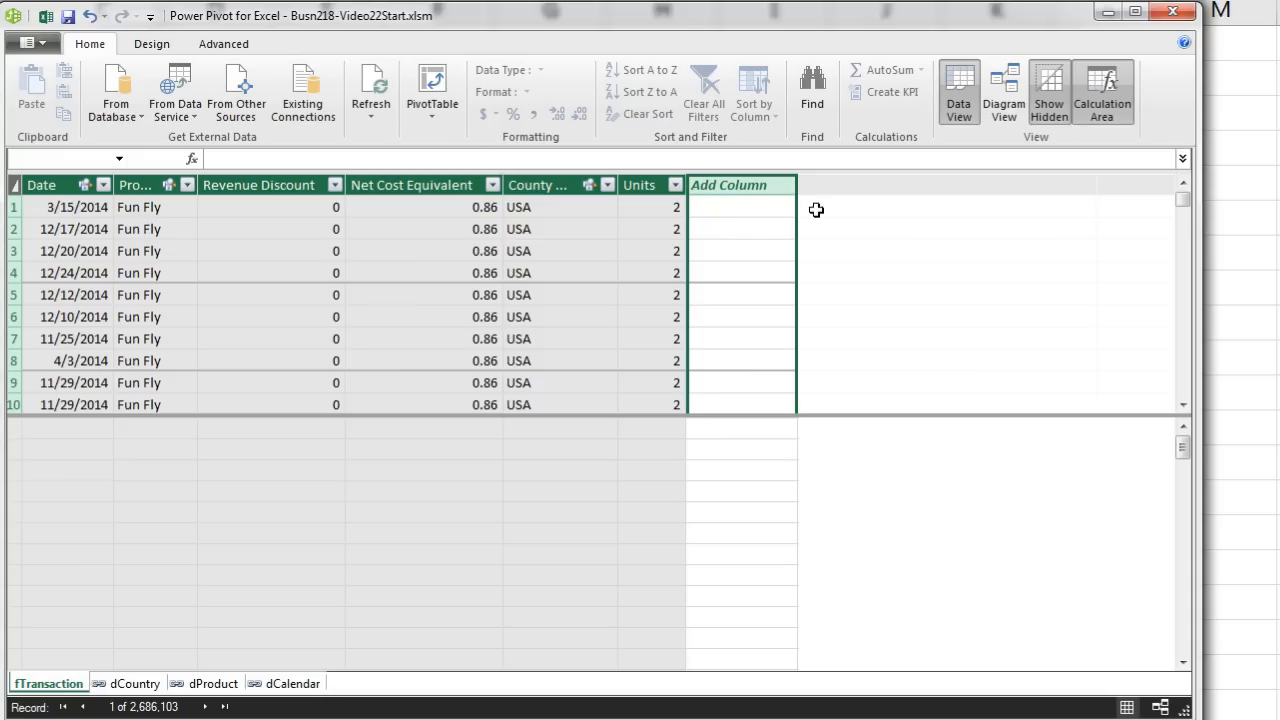
double_click(743, 186)
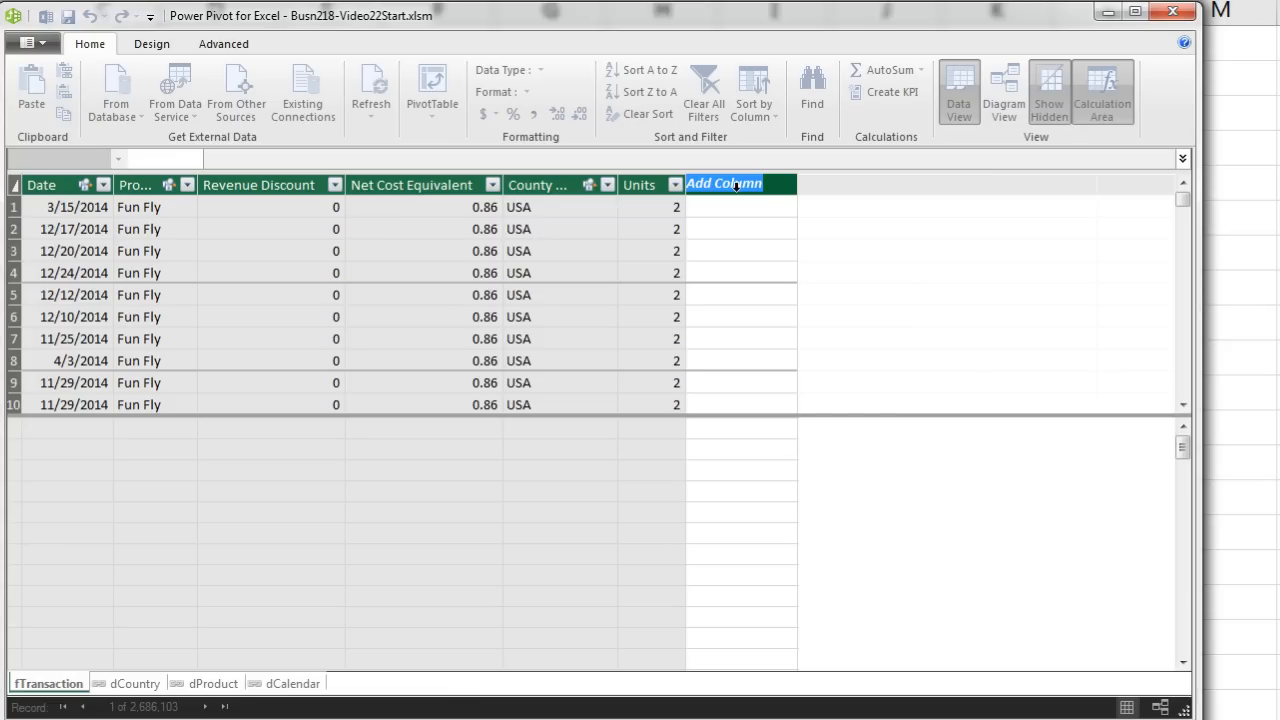
type("Revenue")
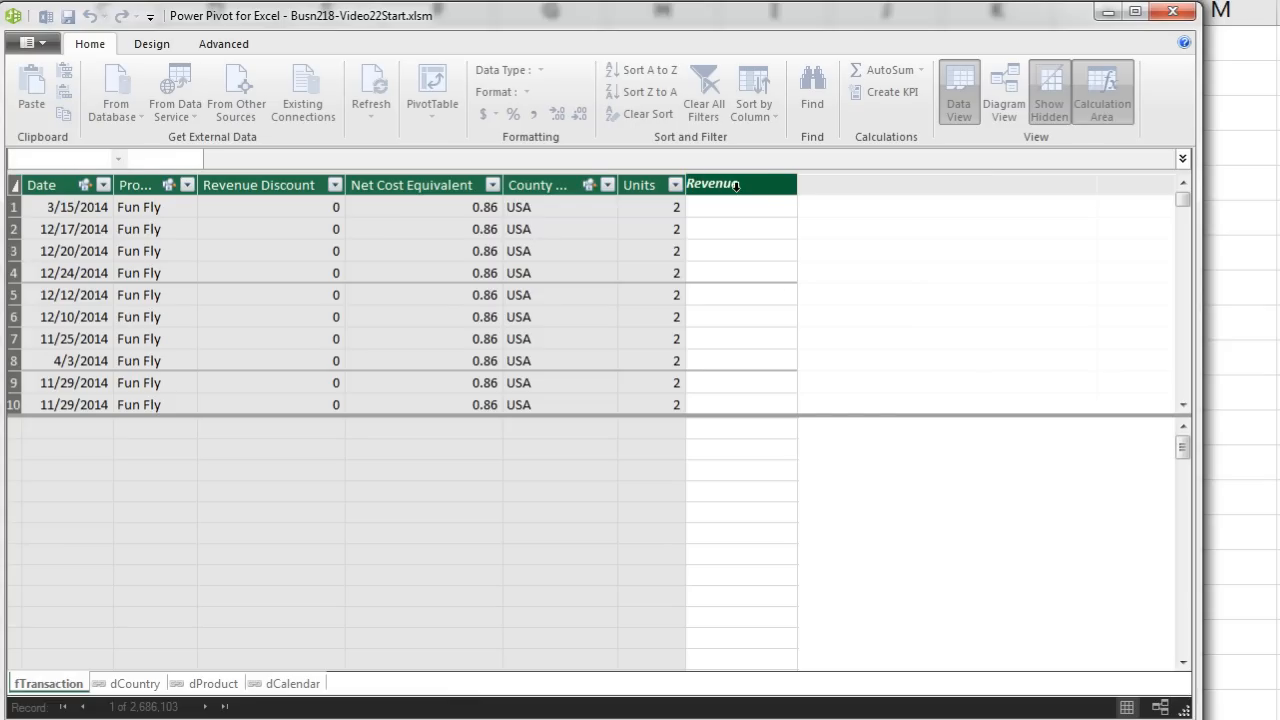
key("Return")
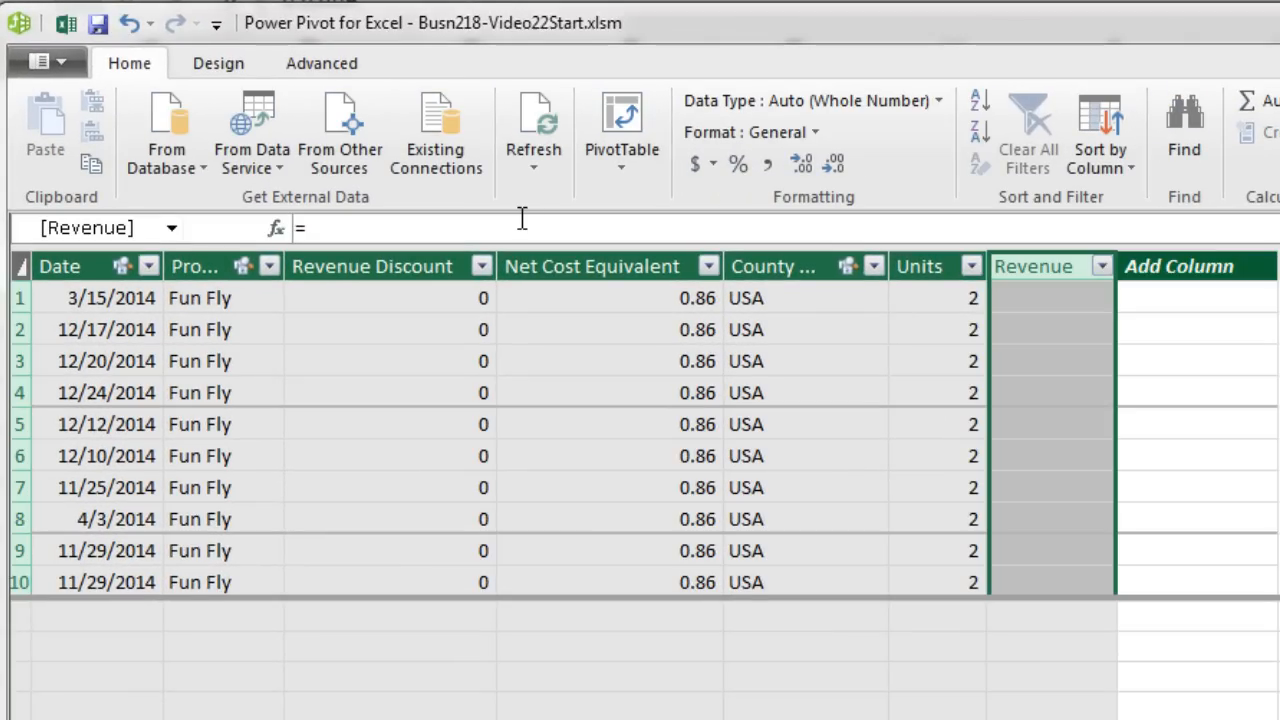
Enter the Revenue formula =RELATED(dProduct[Retail Price]) to look up each product's retail price
left_click(521, 218)
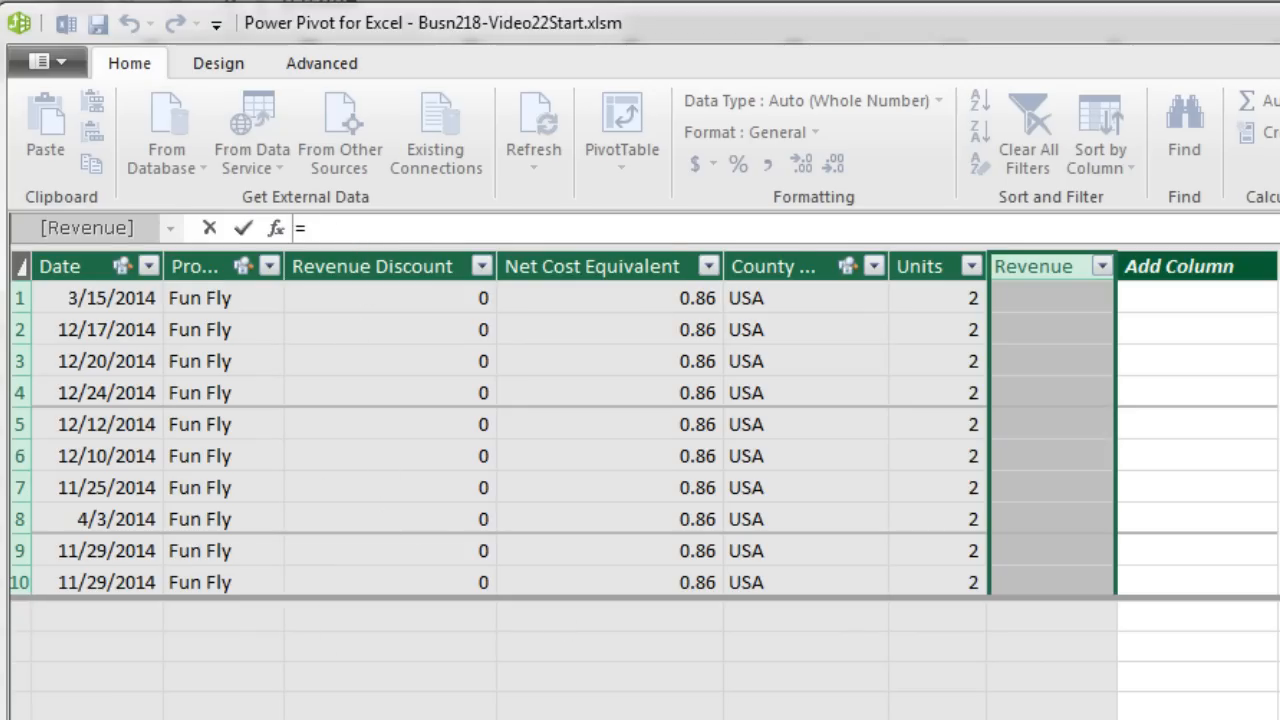
type("rel")
key("Tab")
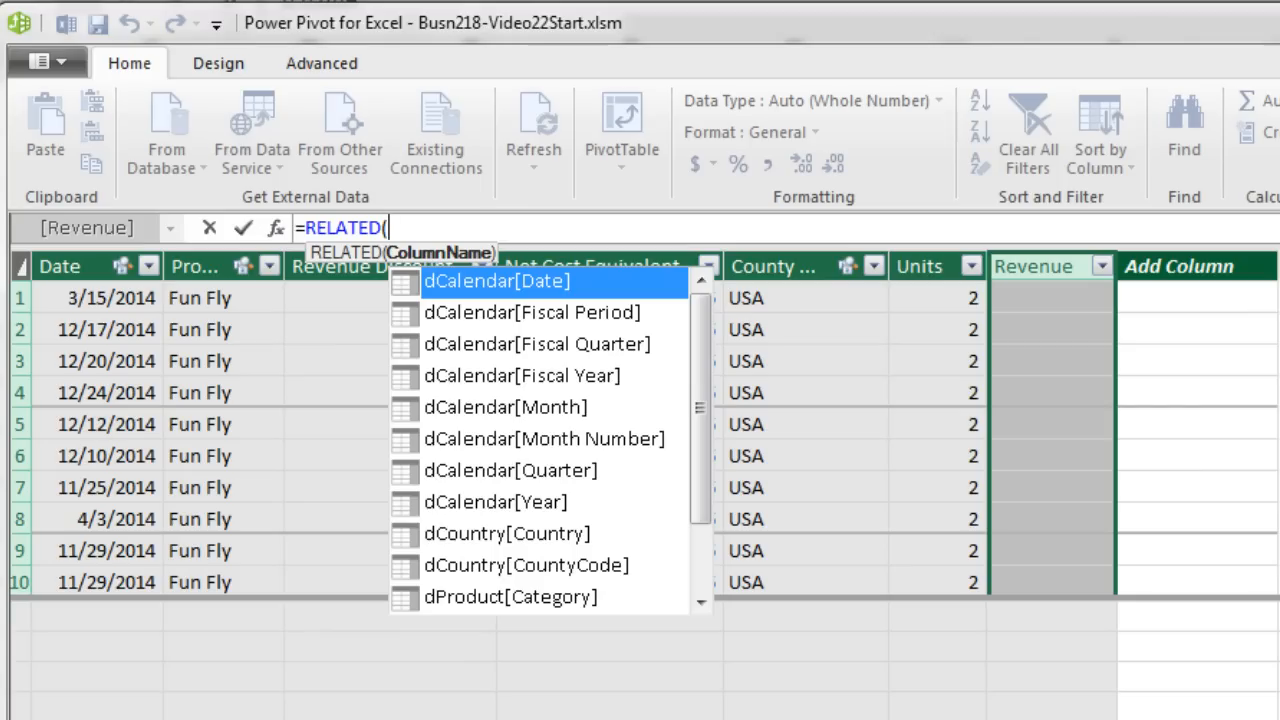
type("dp")
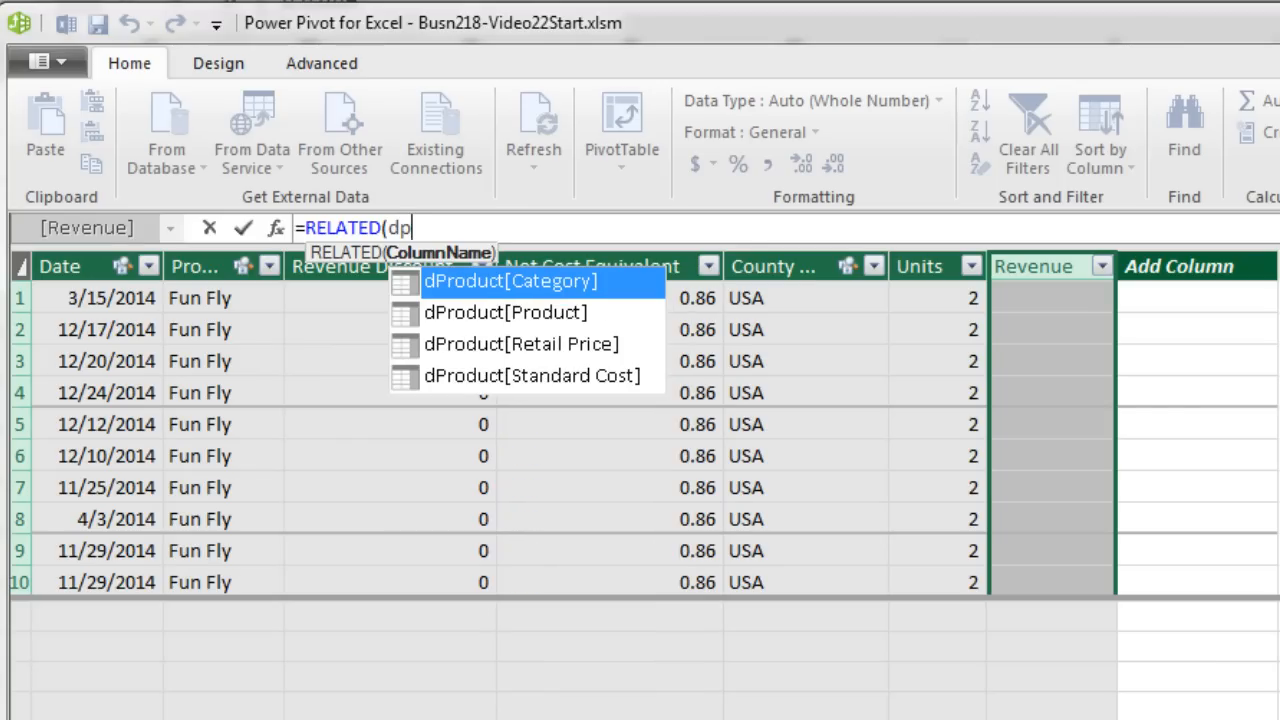
key("Down")
key("Down")
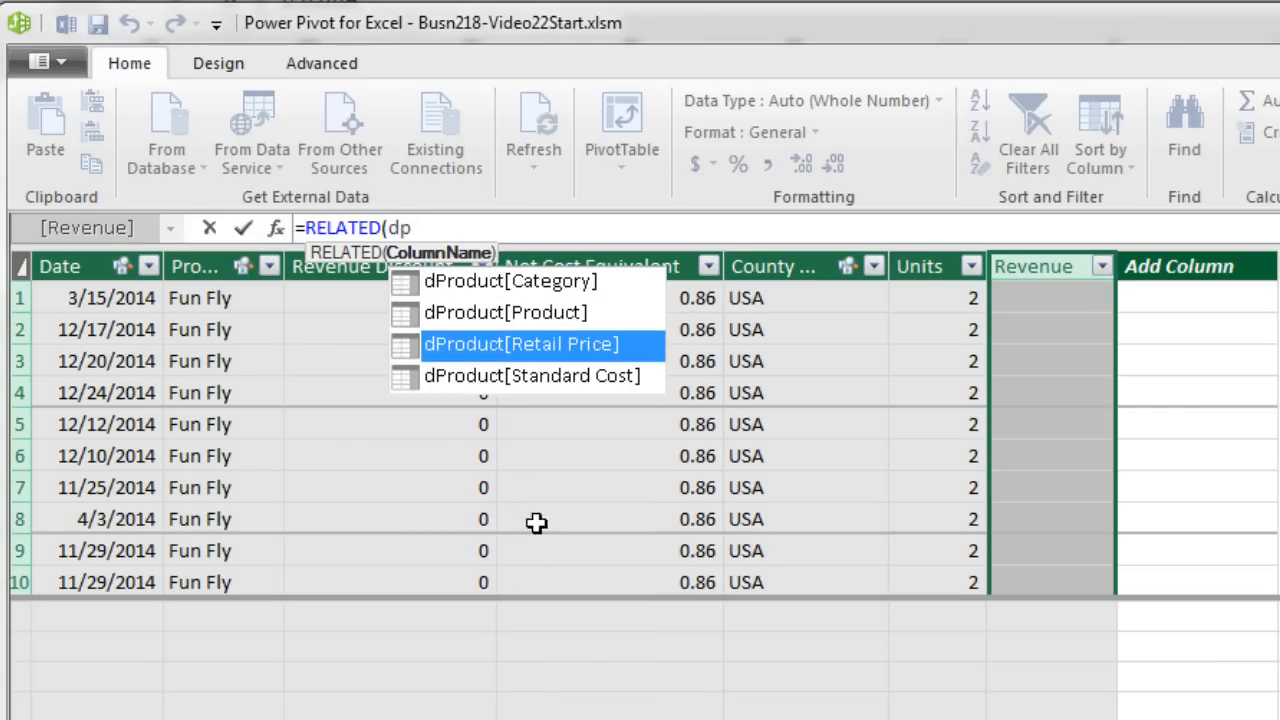
key("Tab")
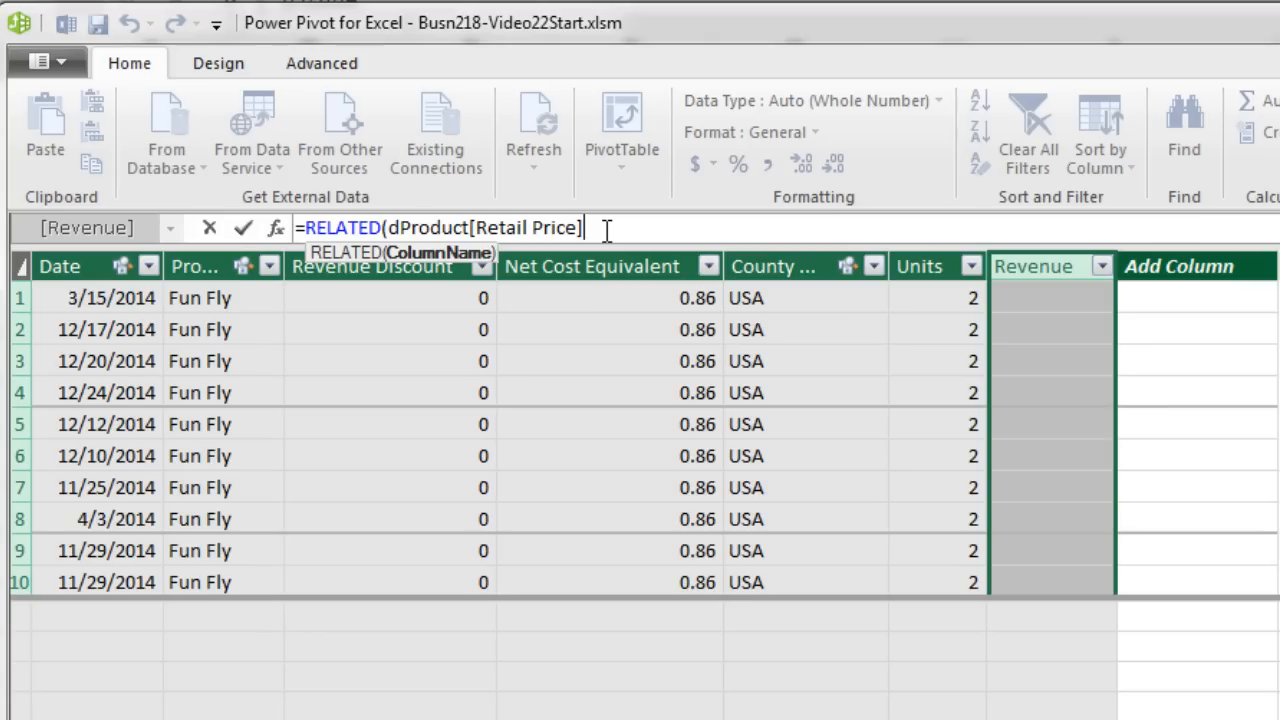
type(")")
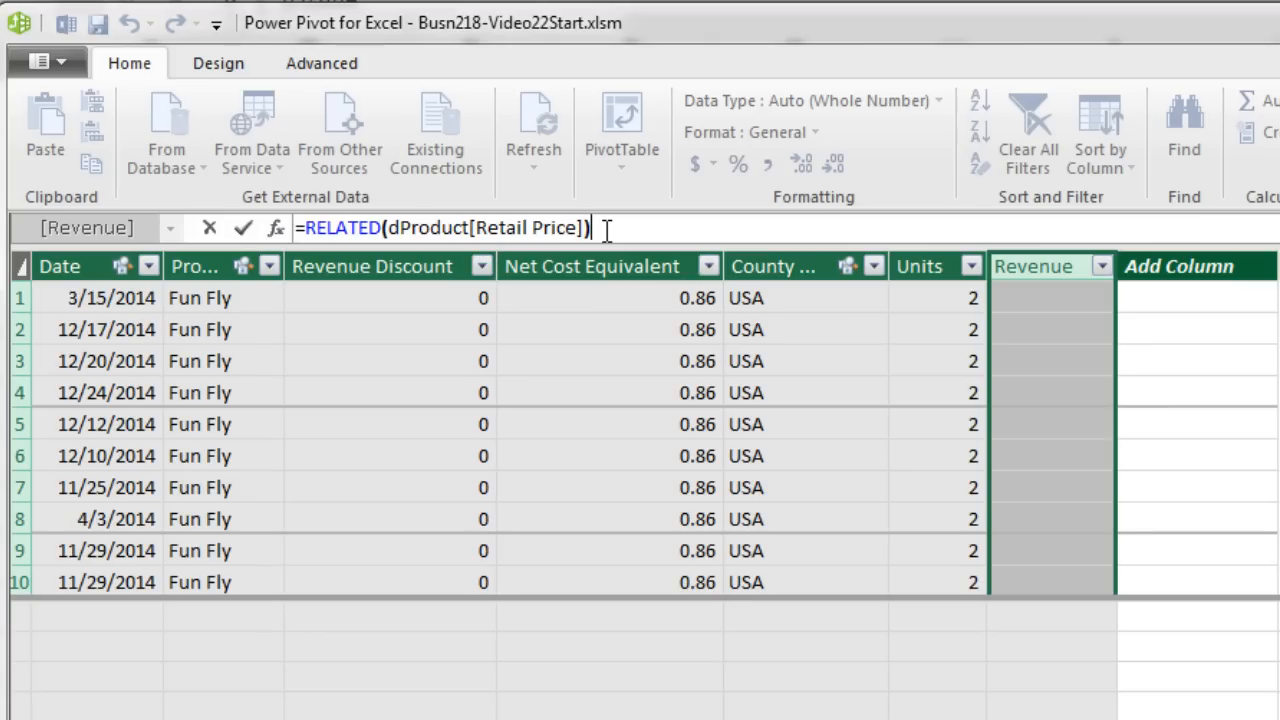
key("Return")
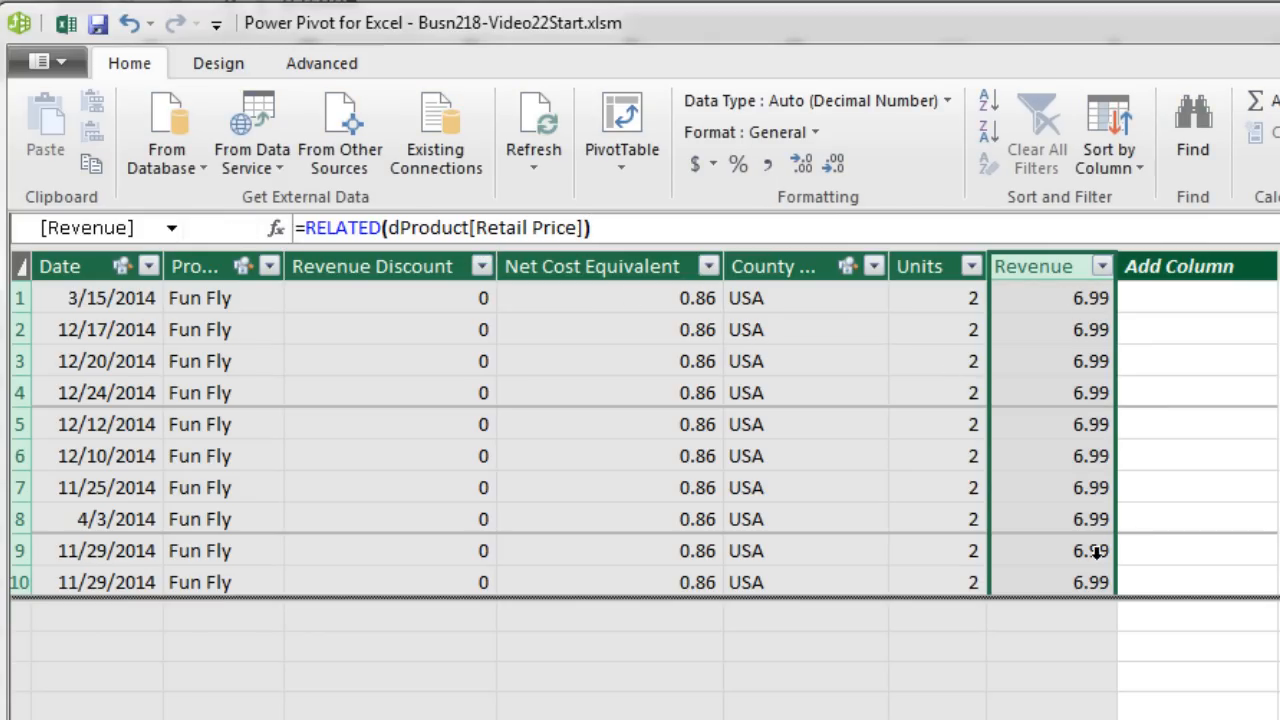
Multiply the Revenue formula by (1-fTransaction[Revenue Discount]), commit it and check the last rows of the column
left_click(652, 226)
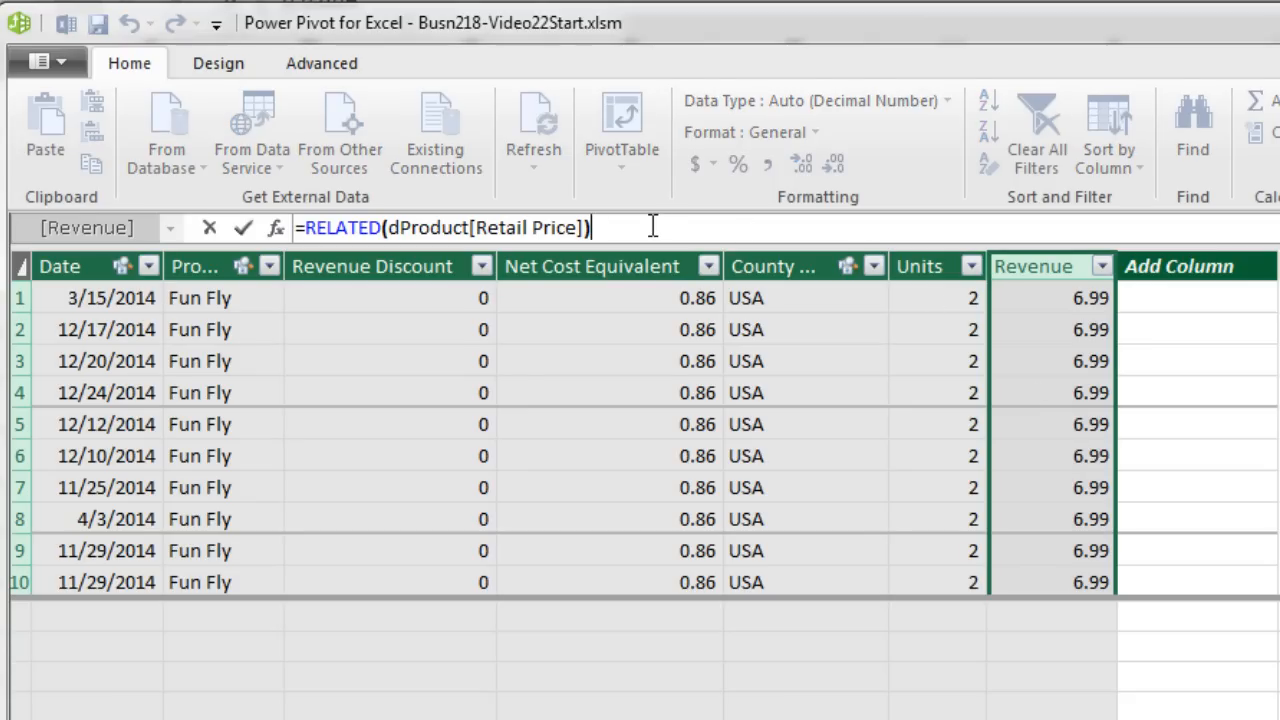
type("*(1-")
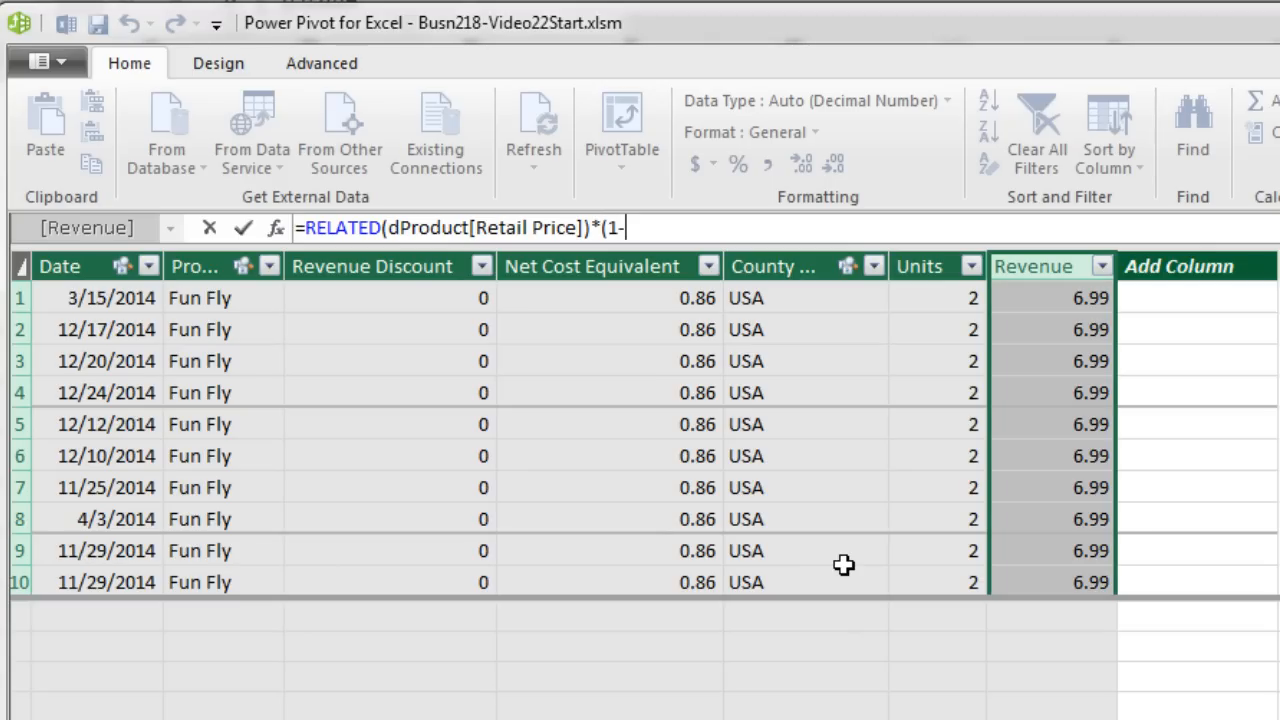
type("ft")
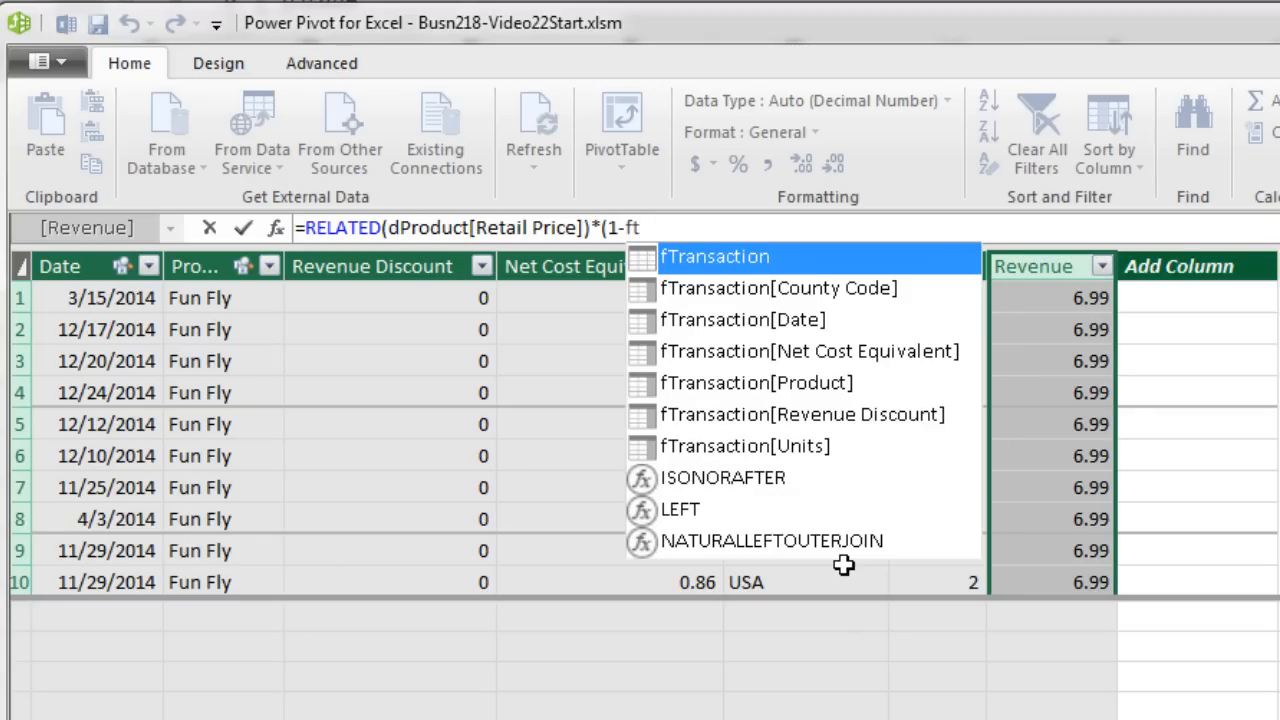
key("Down")
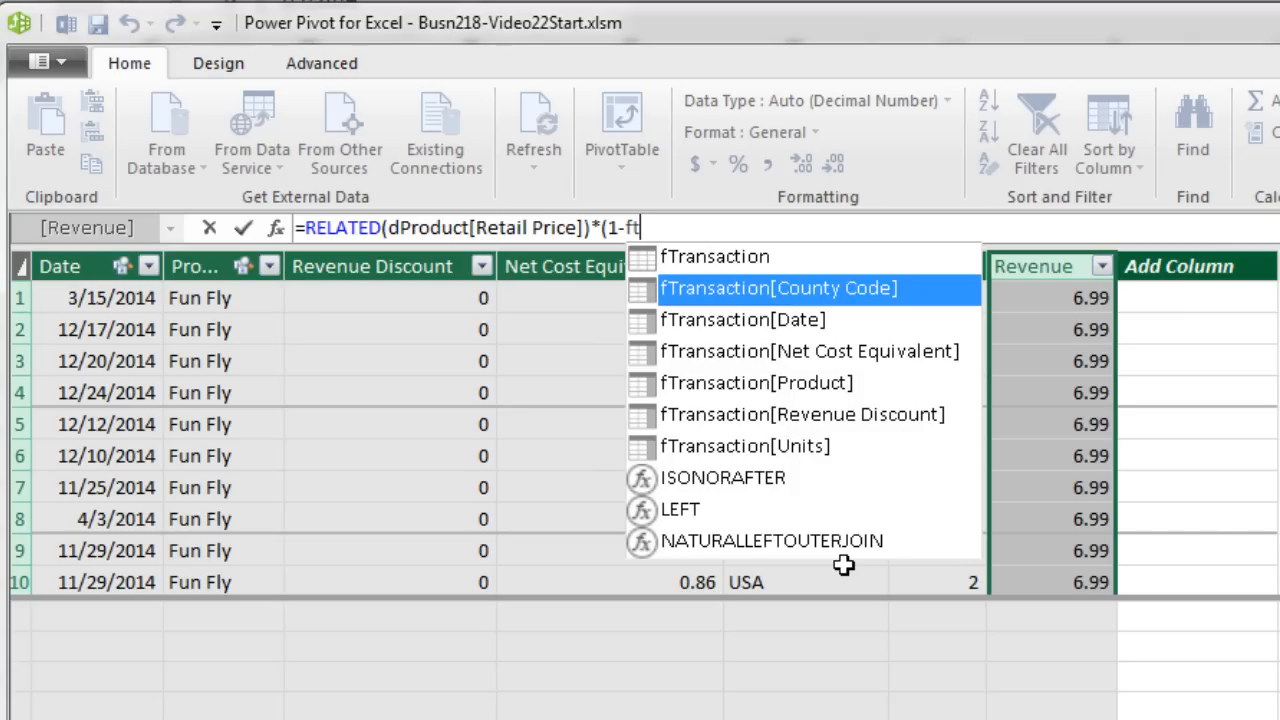
key("Down")
key("Down")
key("Down")
key("Down")
key("Tab")
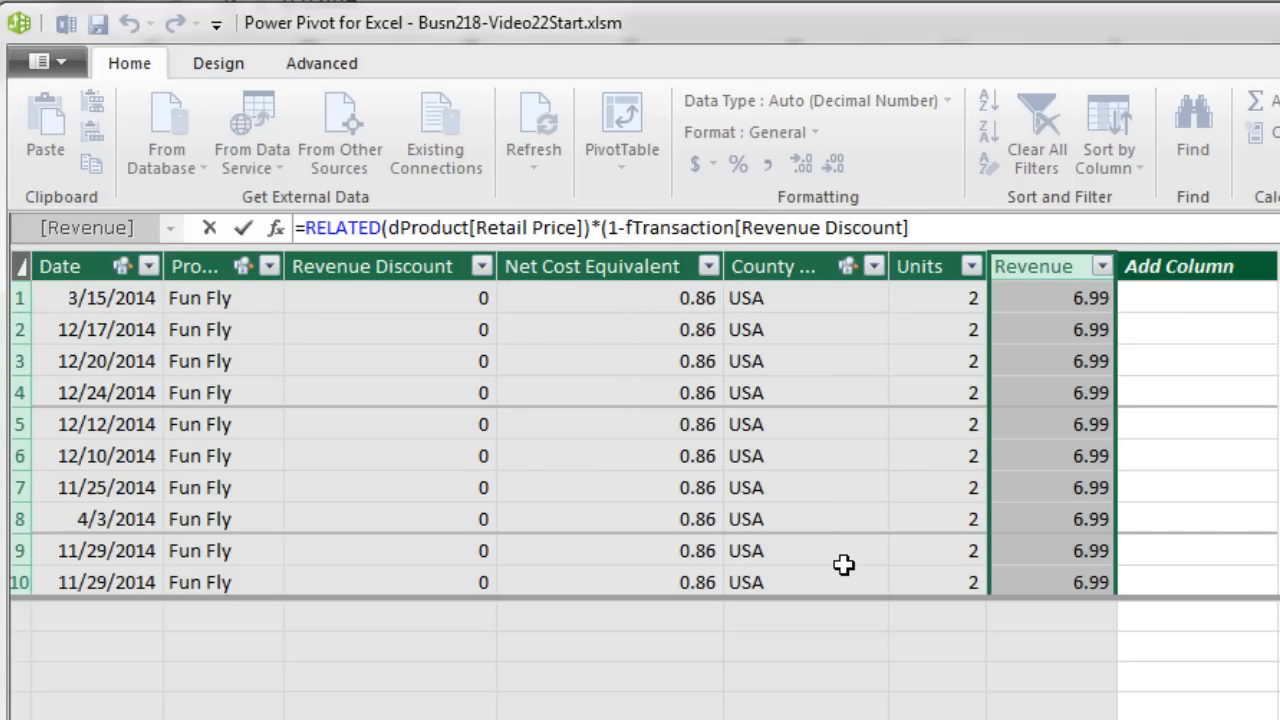
type(")")
key("Return")
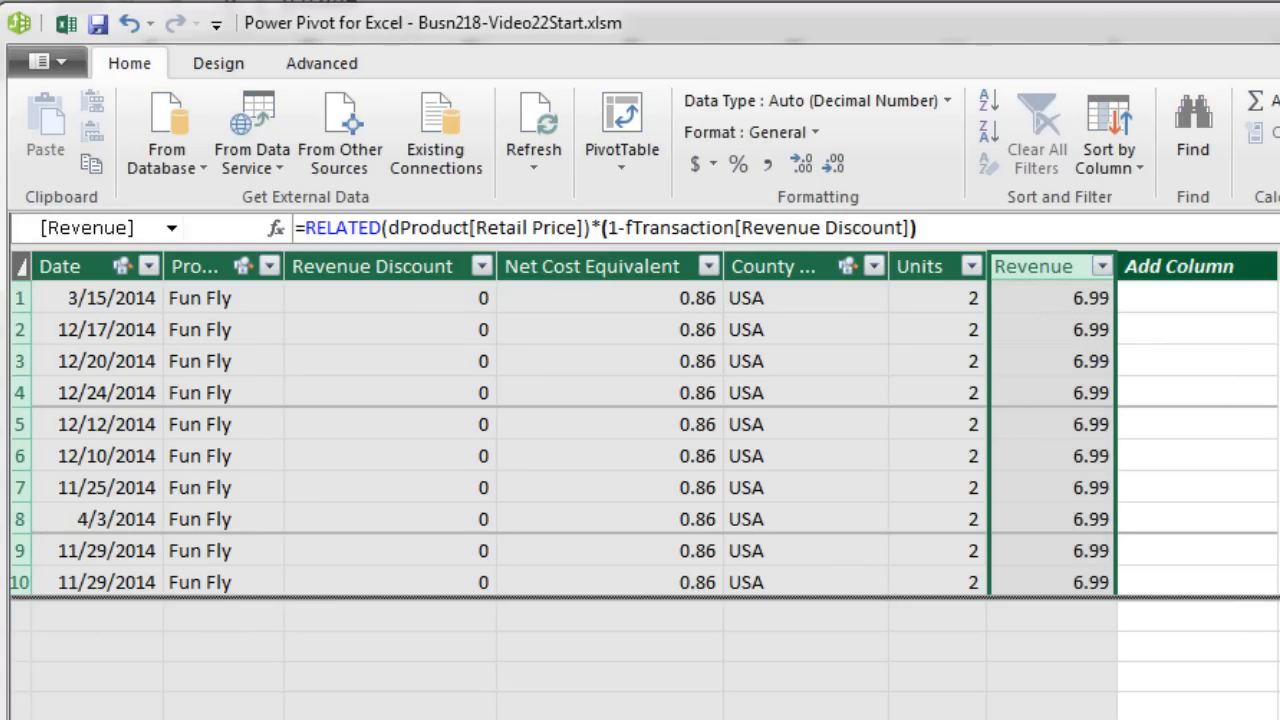
key("ctrl+Down")
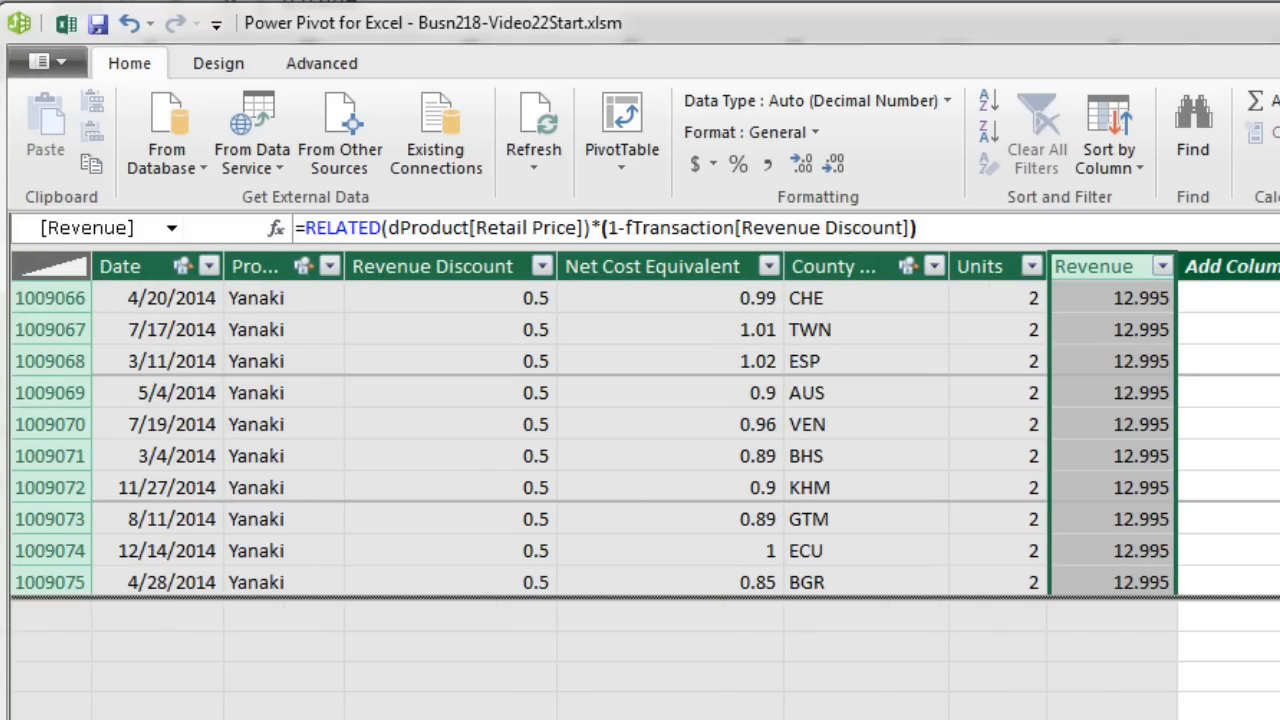
Multiply the Revenue formula in the fTransaction table by fTransaction[Units] and commit it
key("ctrl+Up")
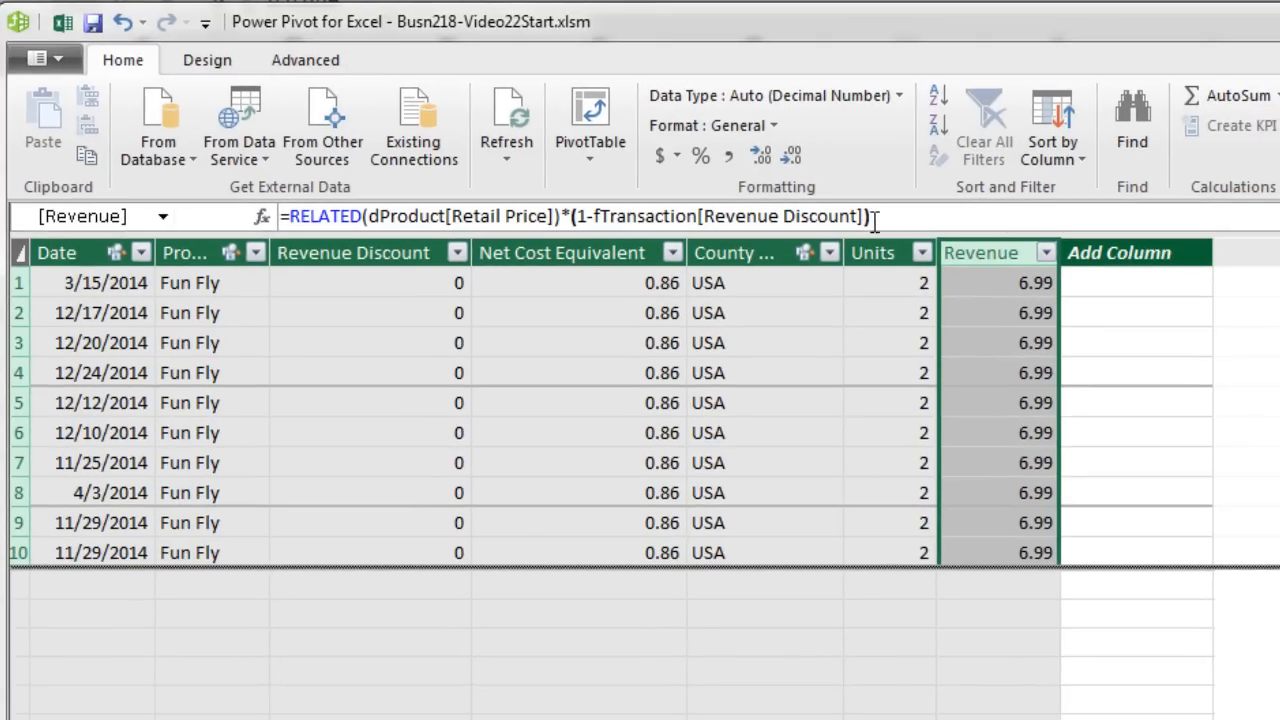
left_click(901, 222)
type("*ft")
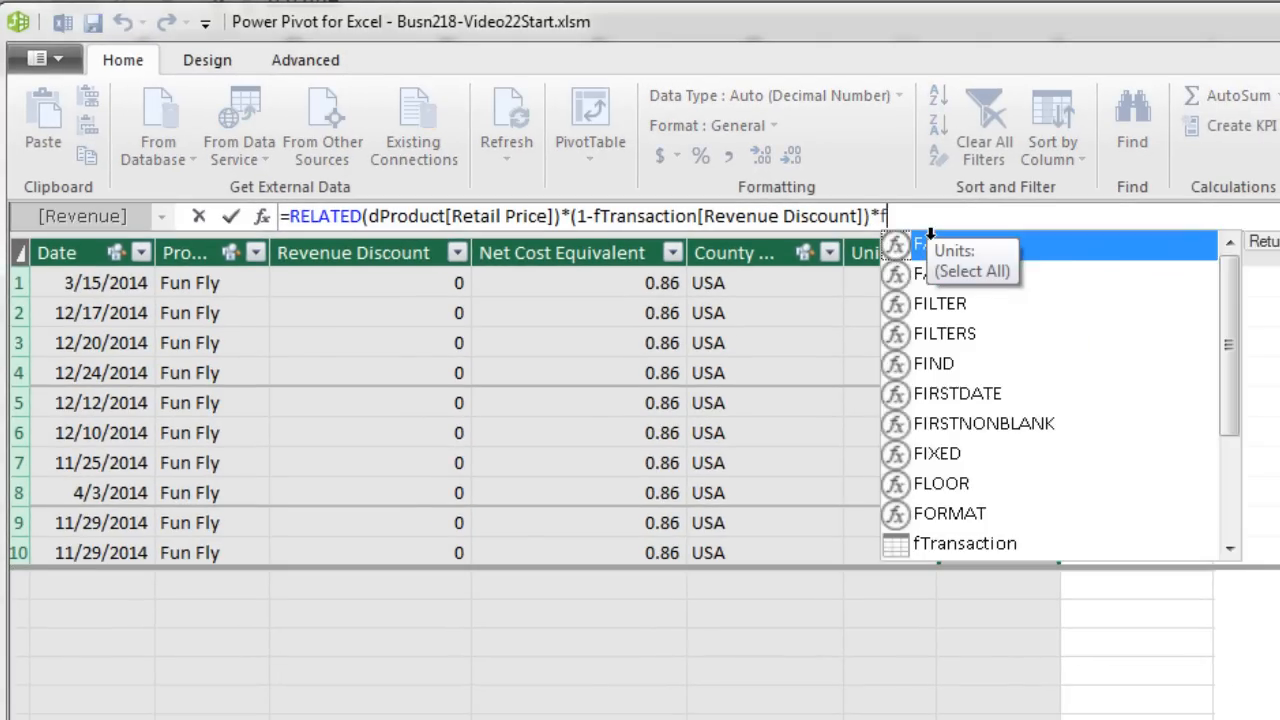
key("Down")
key("Down")
key("Down")
key("Down")
key("Down")
key("Down")
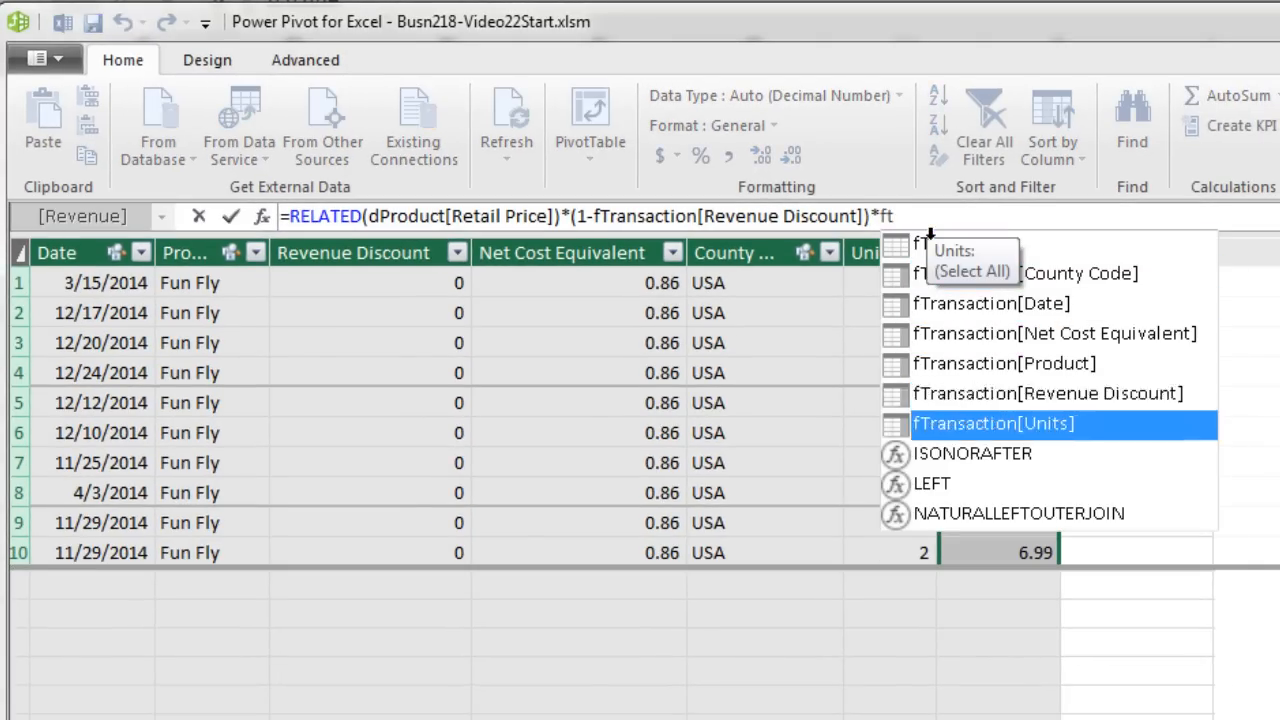
key("Tab")
key("Return")
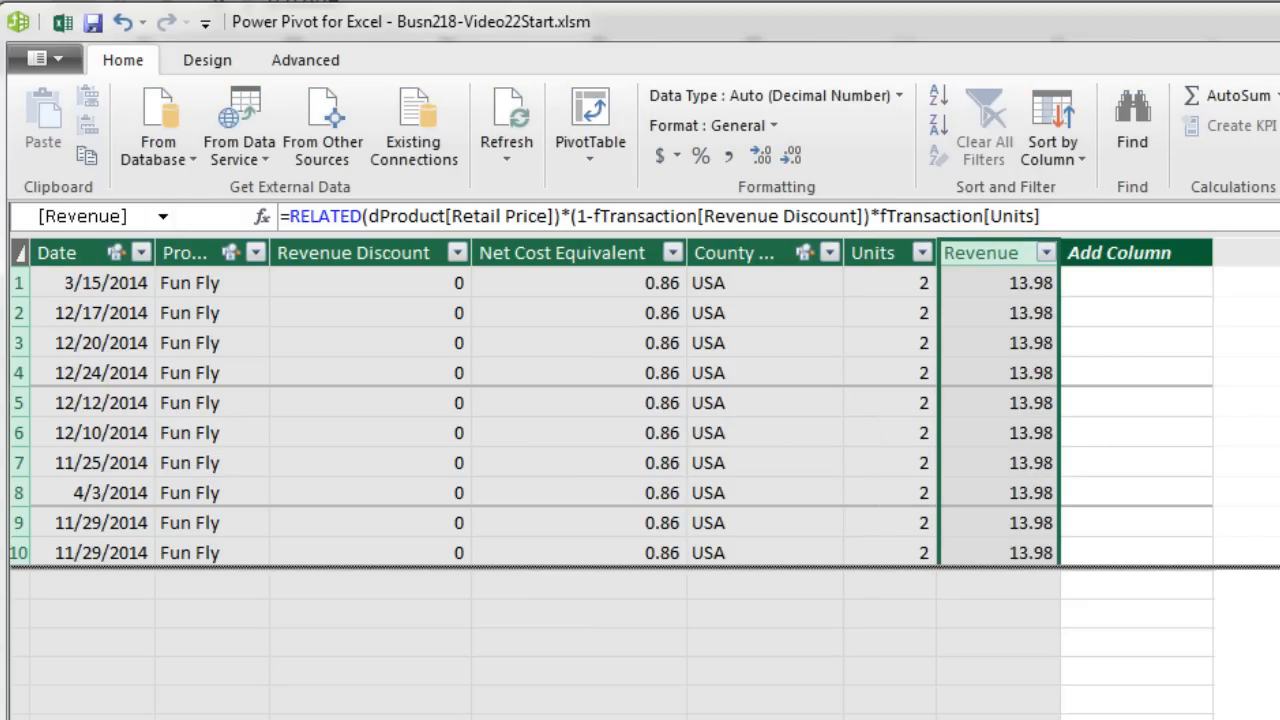
Wrap the Revenue formula in ROUND with 2 digits, commit it and select an empty calculation area cell under Net Cost Equivalent
scroll(640, 402, "down", 20)
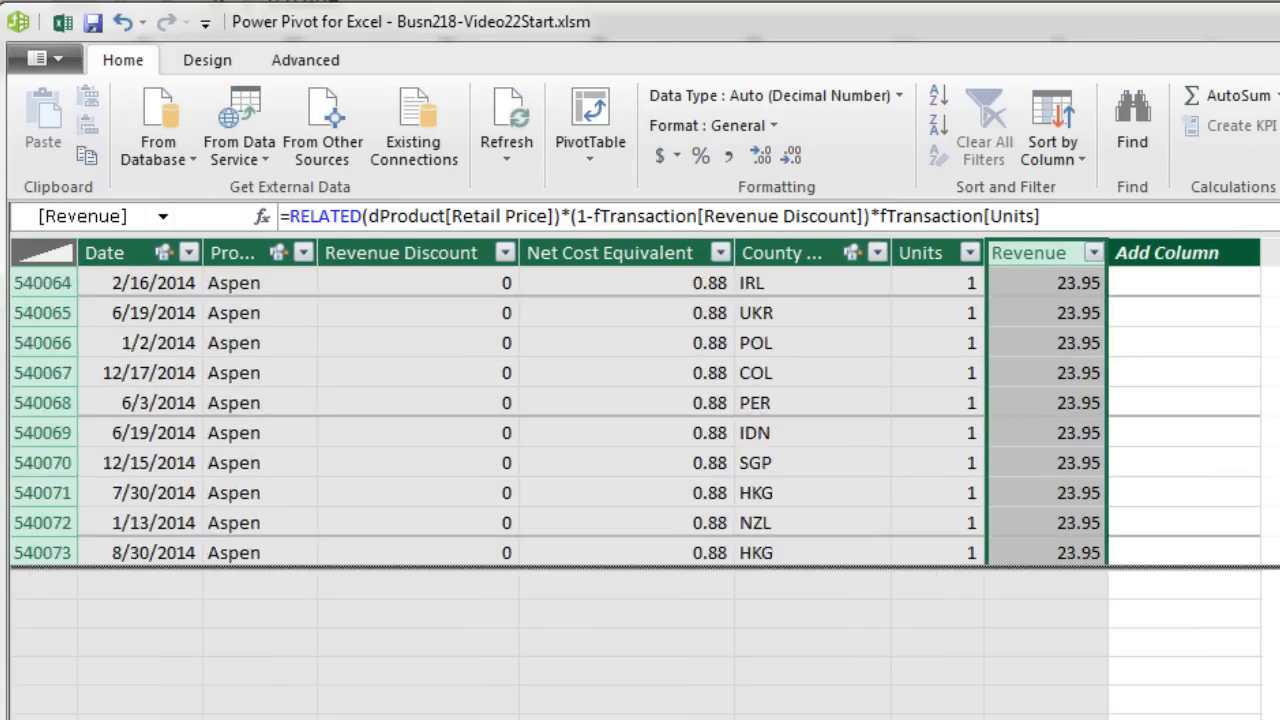
scroll(640, 420, "down", 20)
left_click(1097, 348)
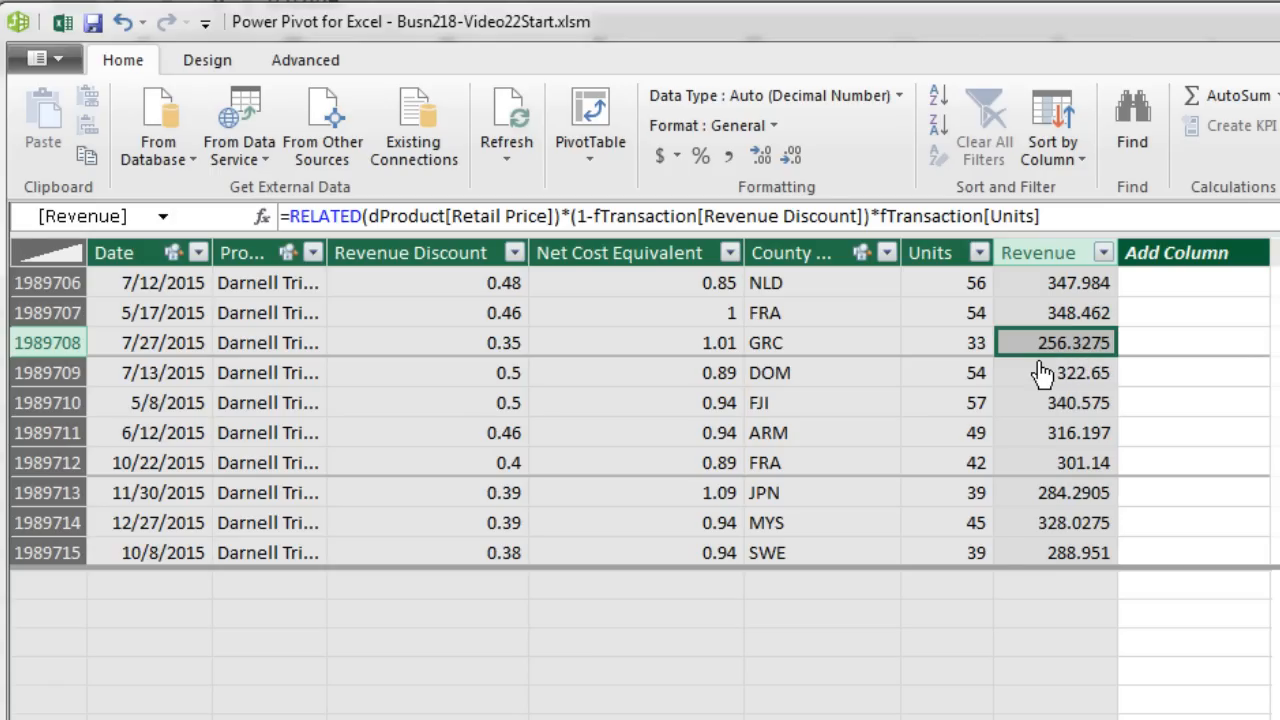
left_click(293, 216)
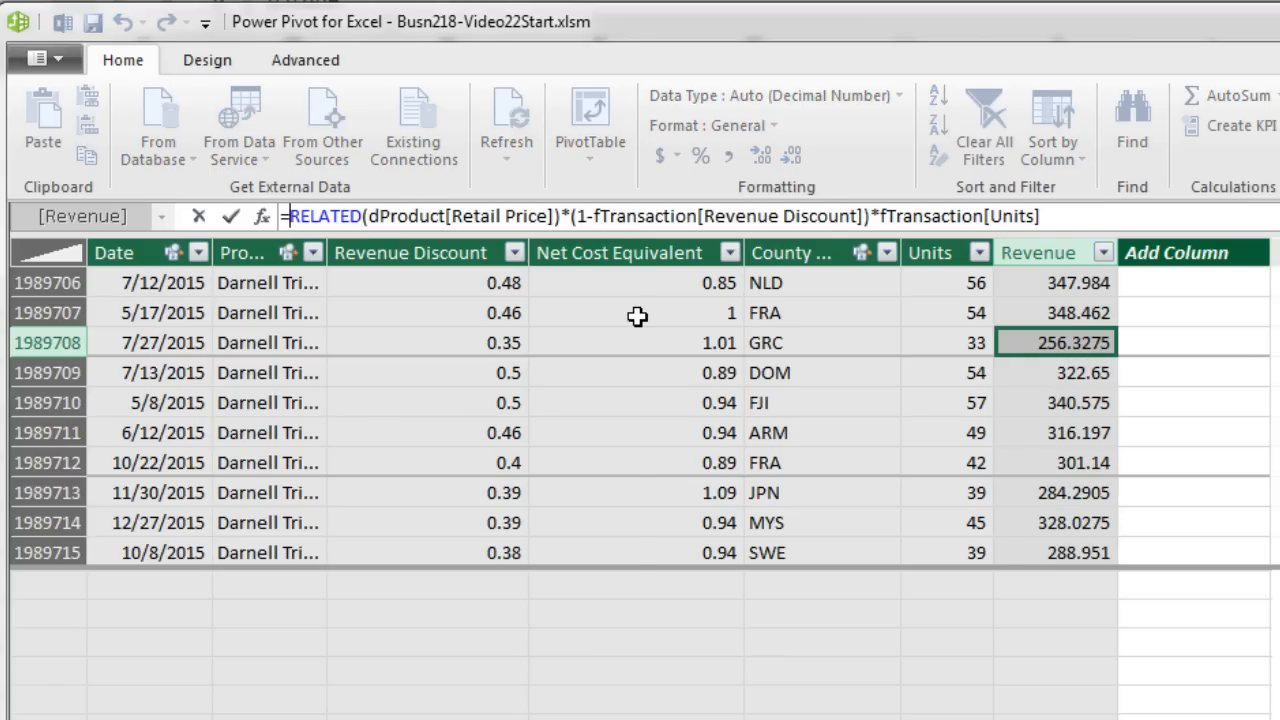
type("round")
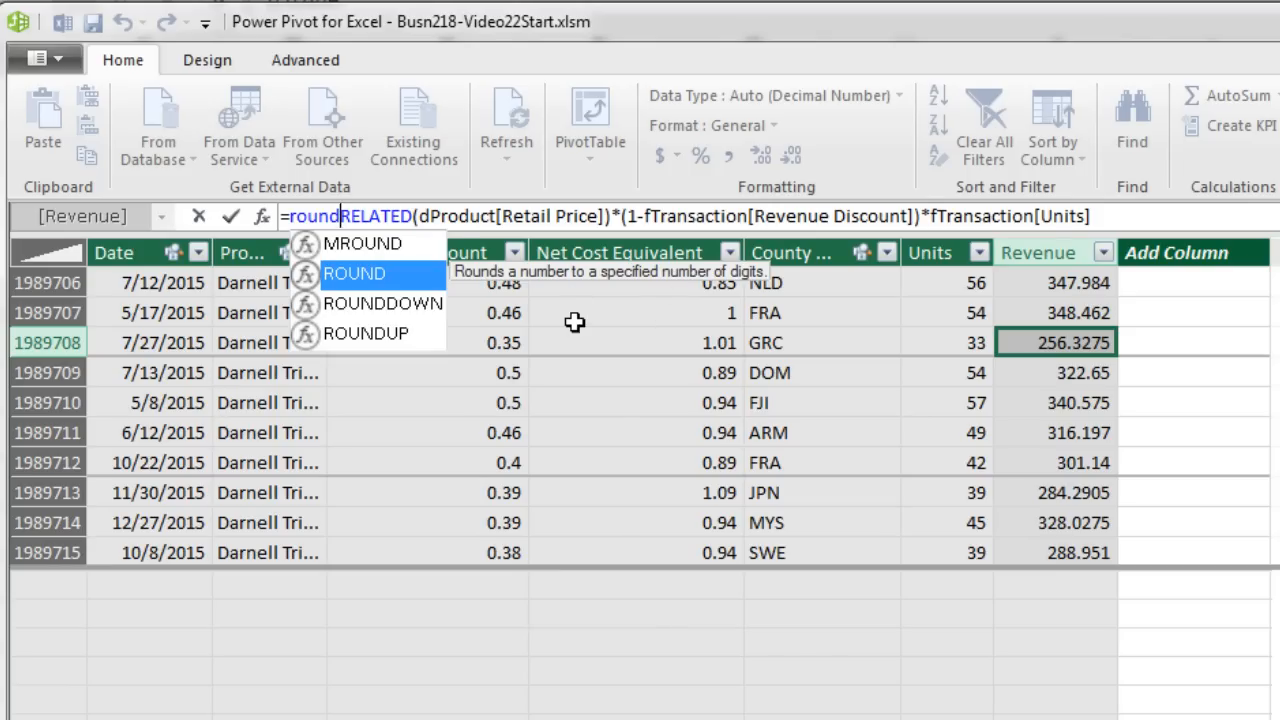
key("Tab")
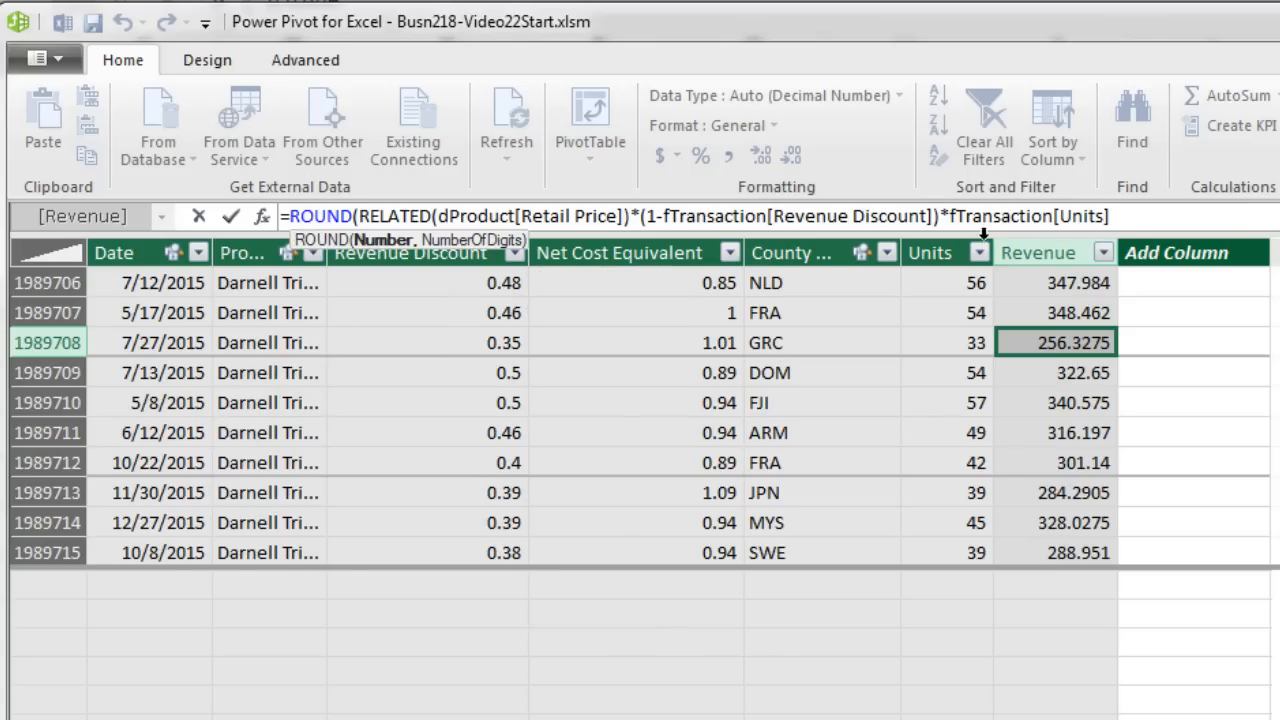
left_click(1144, 213)
type(",")
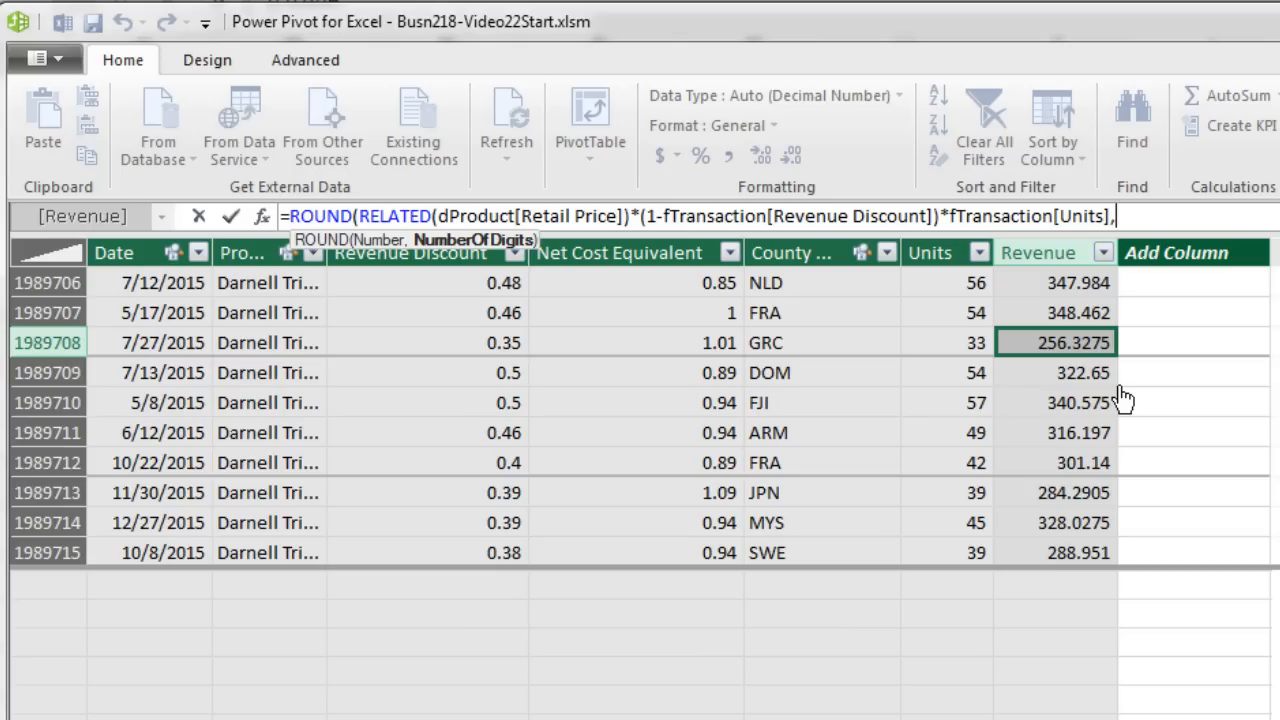
type("2)")
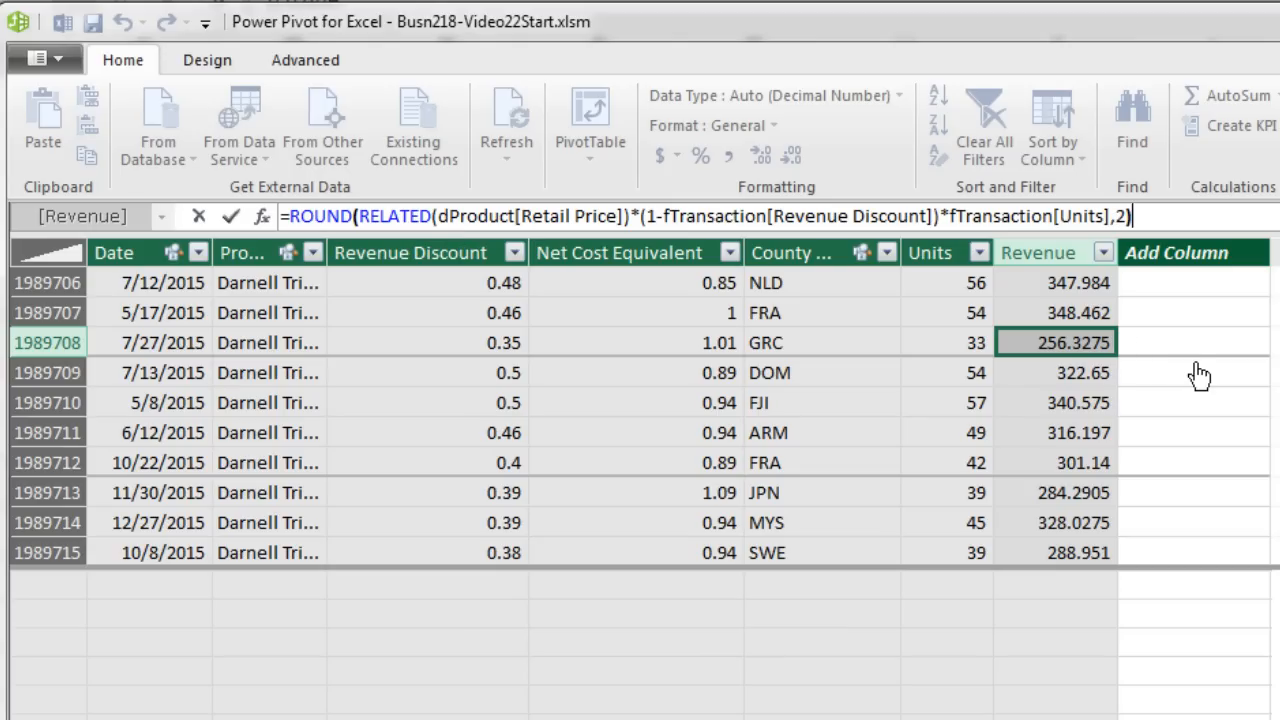
key("Return")
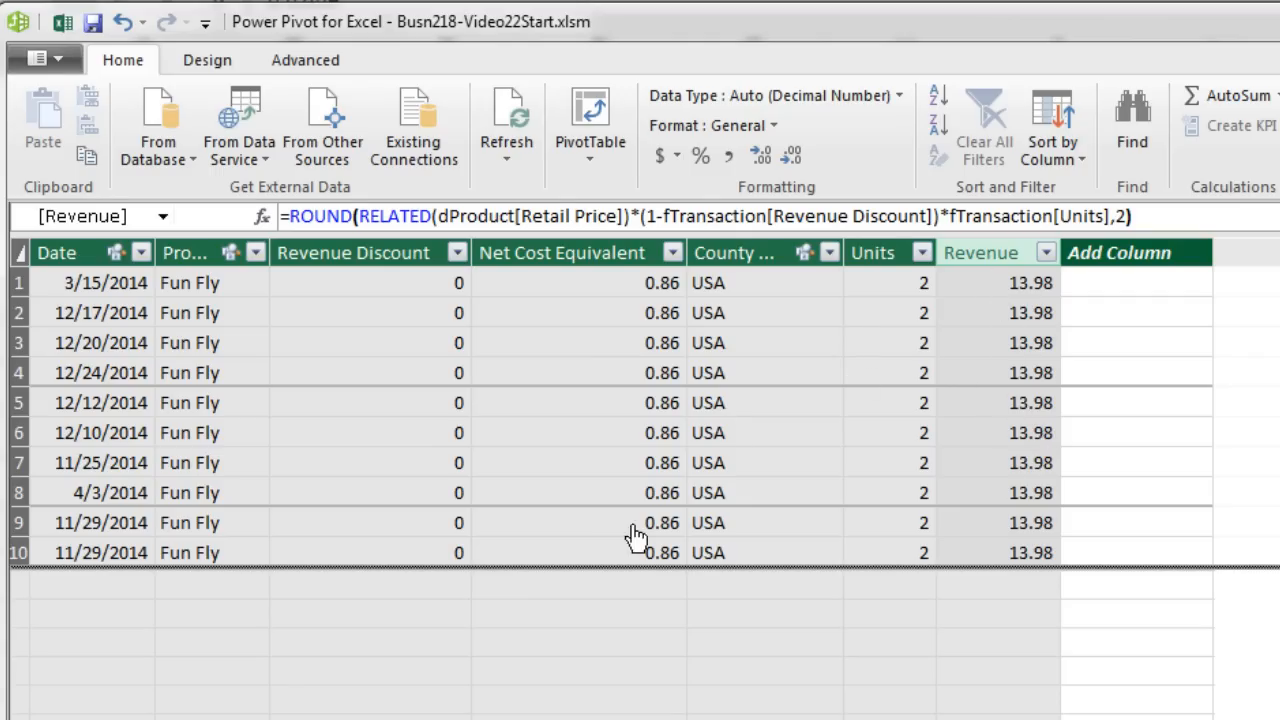
left_click(618, 626)
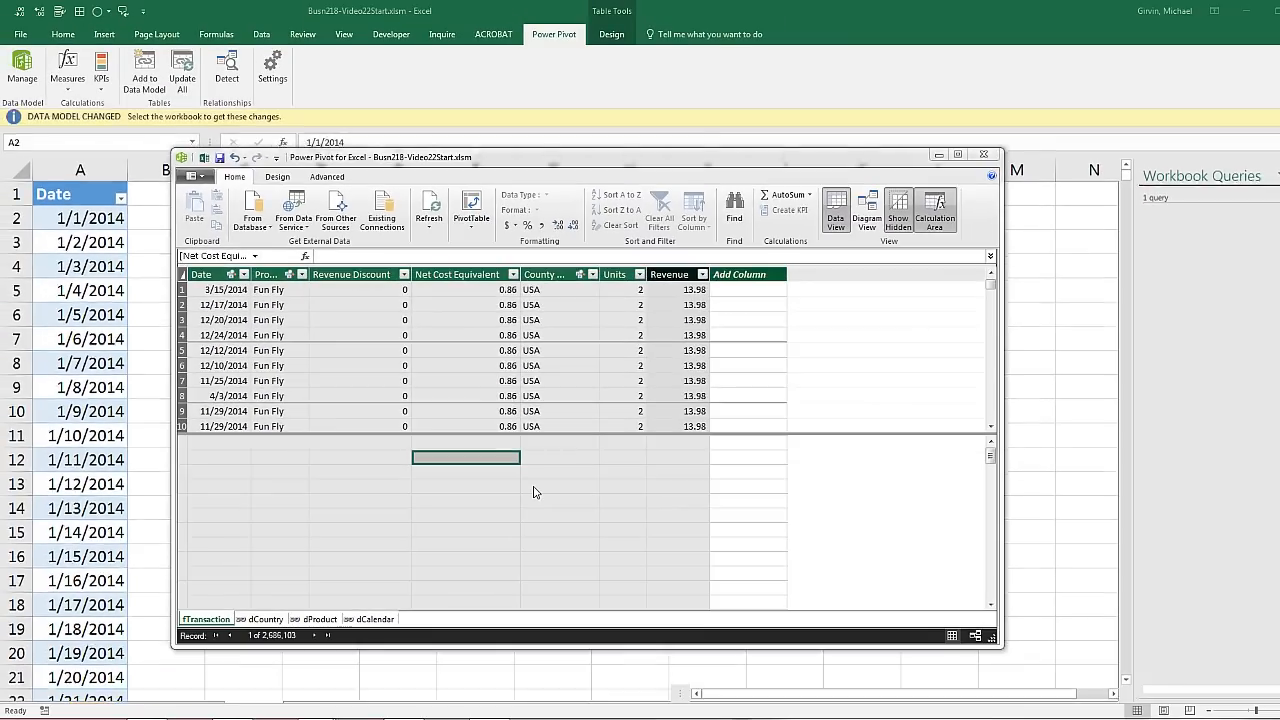
key("alt+Tab")
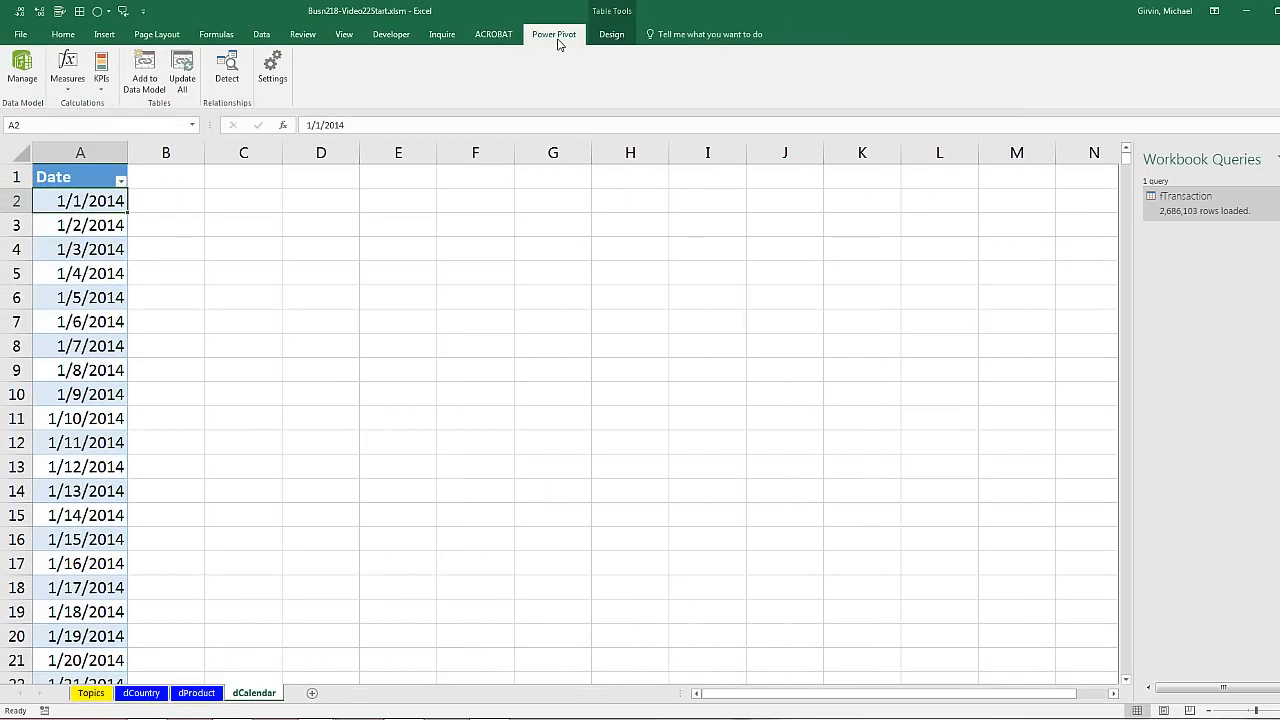
left_click(75, 95)
left_click(92, 105)
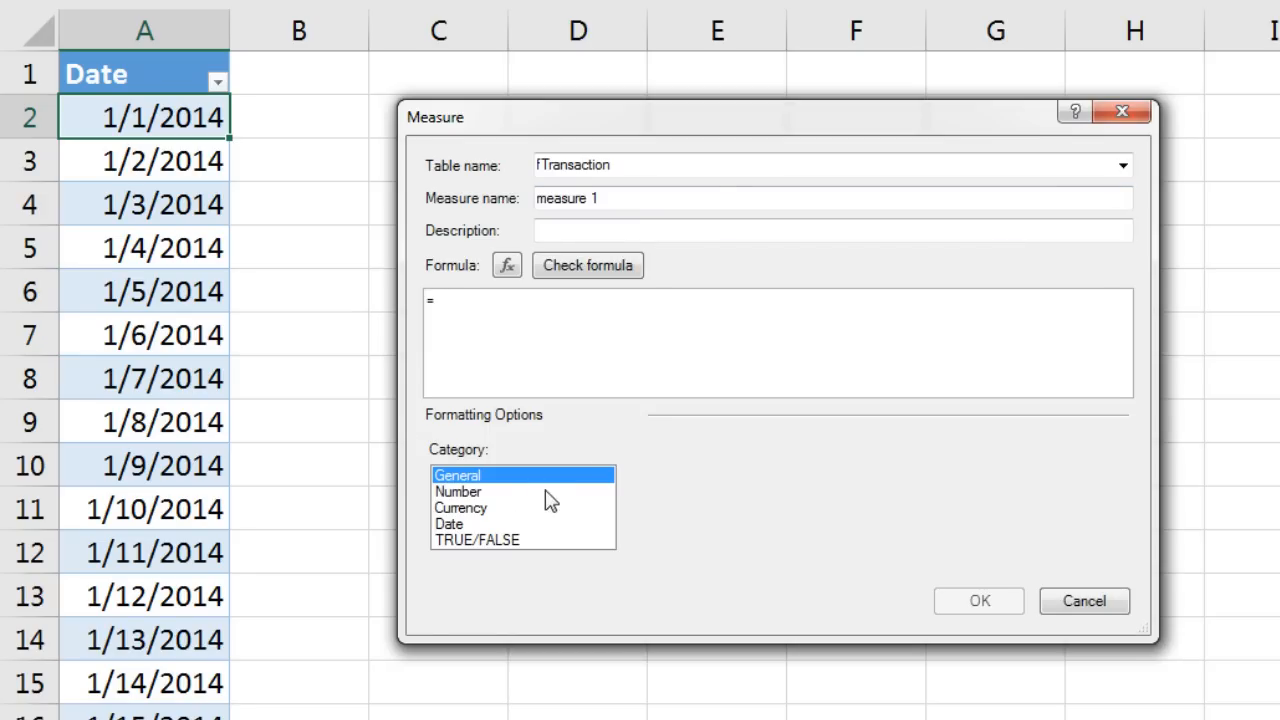
key("Escape")
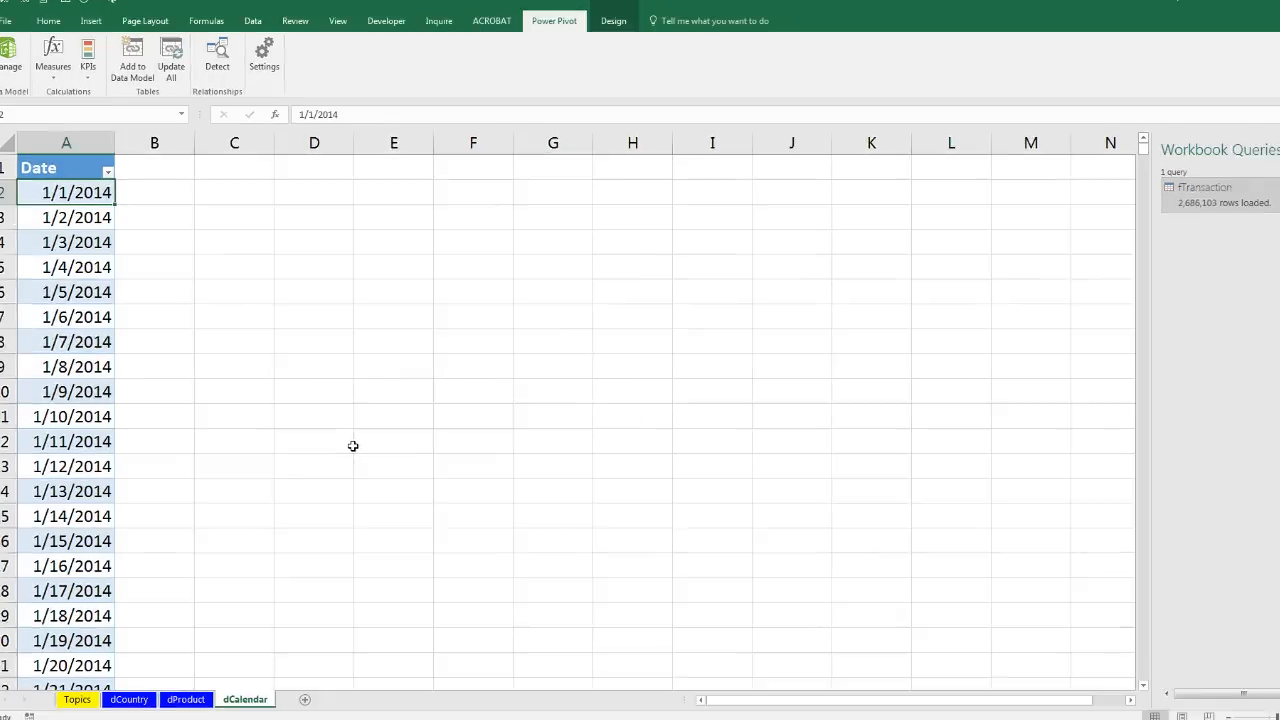
key("alt+Tab")
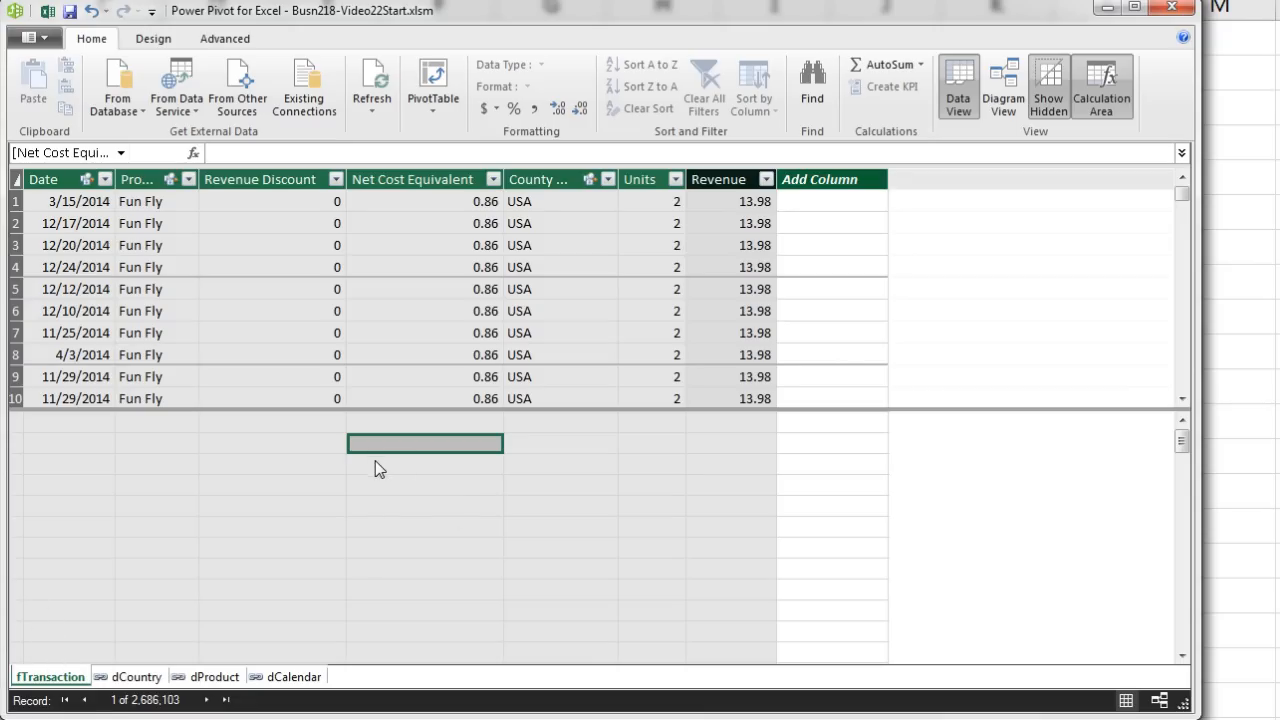
Write a measure named Total Revenue in the selected calculation area cell, using SUM on an fTransaction column
left_click(240, 153)
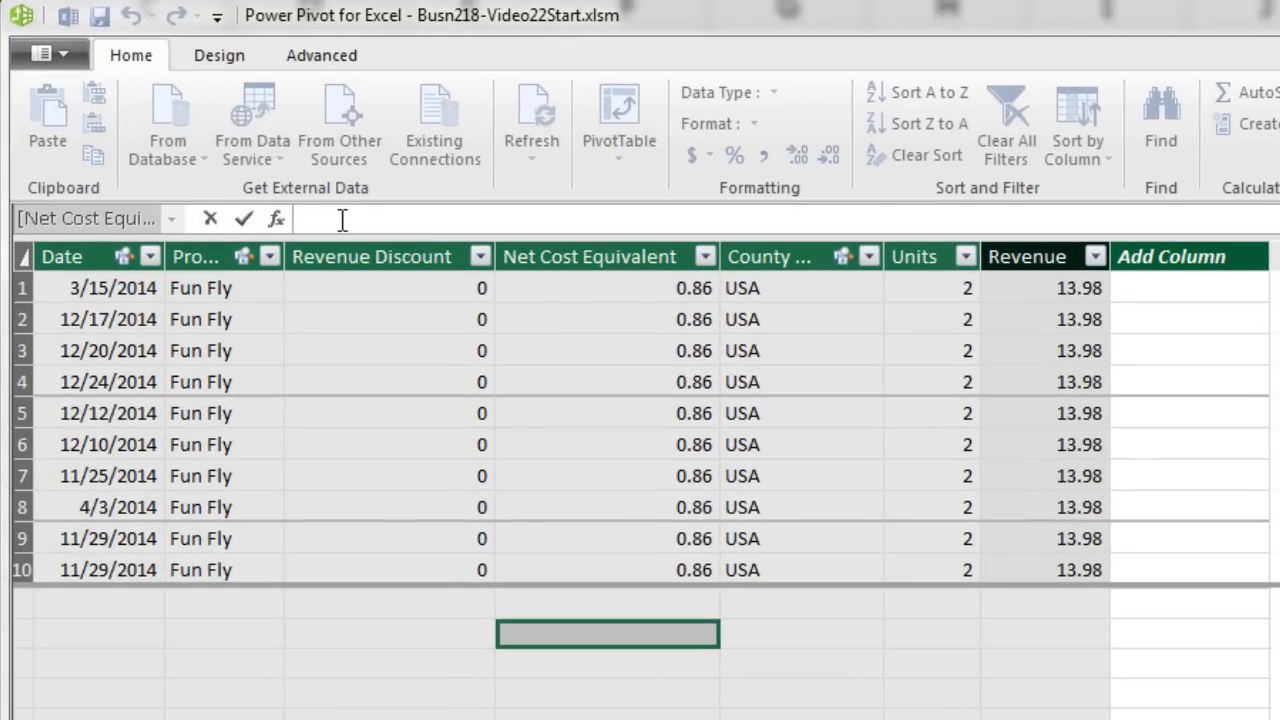
left_click(239, 153)
type("Total R")
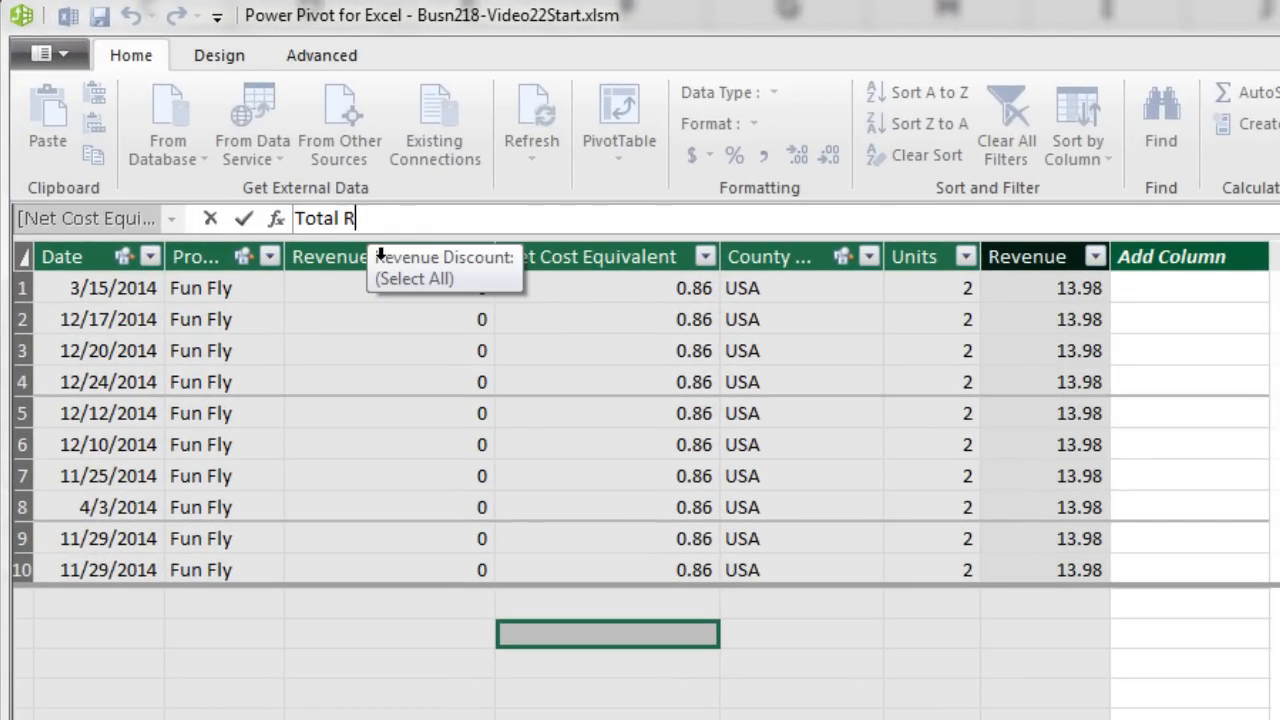
type("evenue")
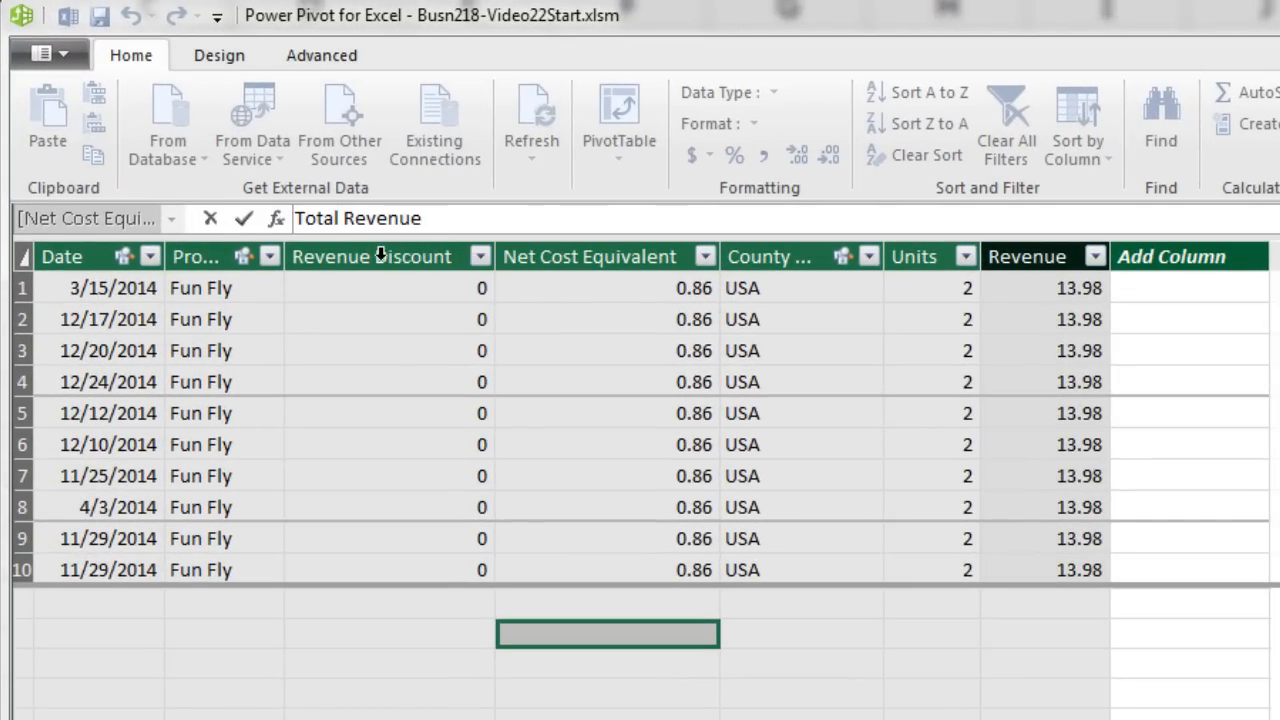
type(":=sum")
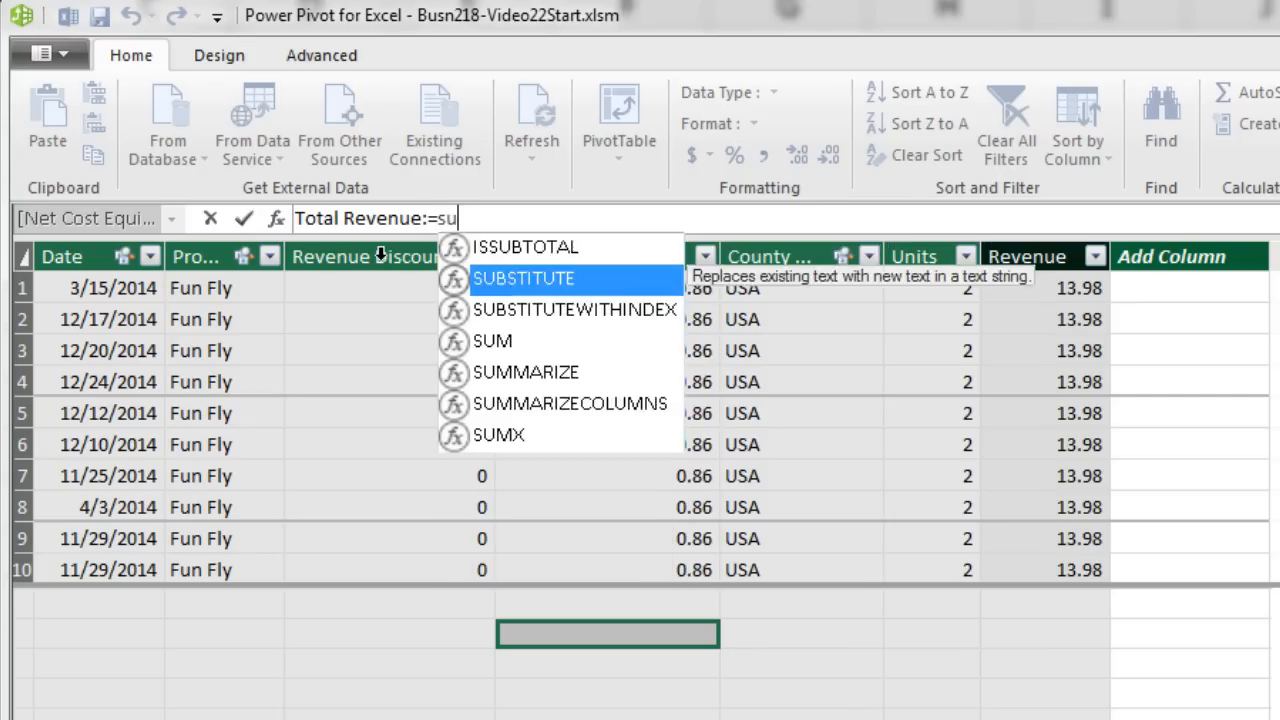
key("Tab")
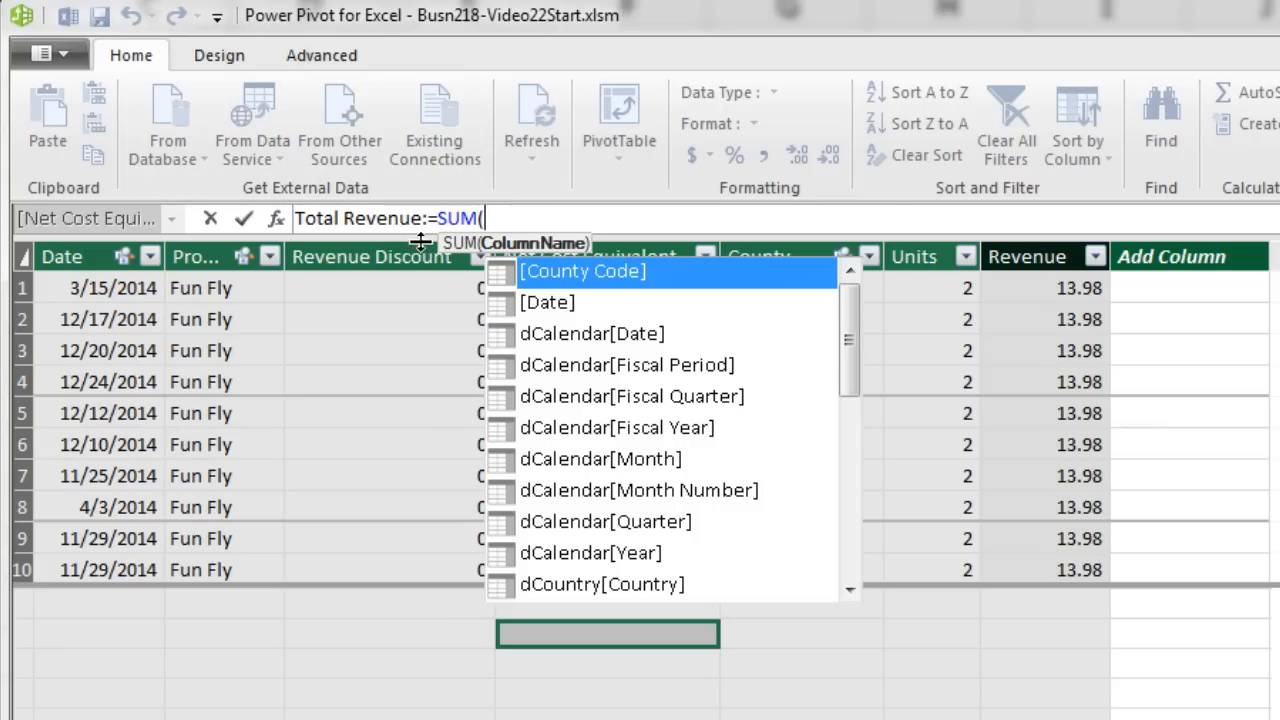
type("ft")
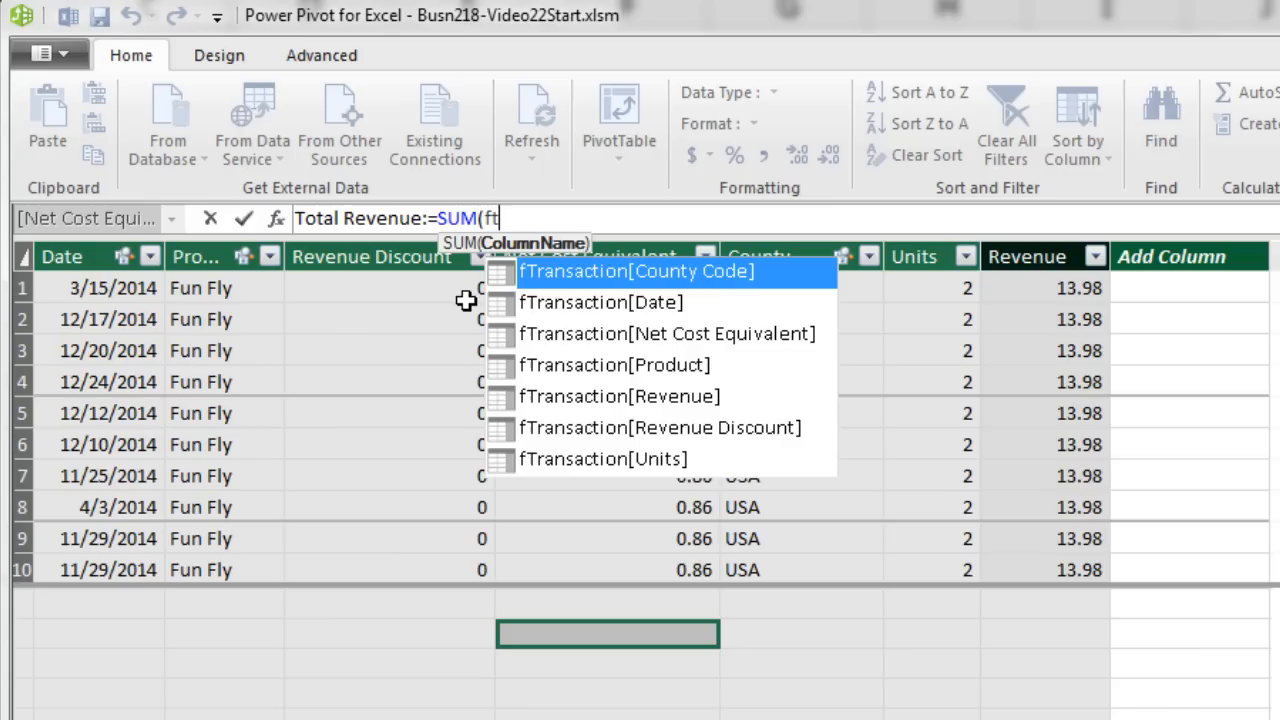
Complete the Total Revenue measure so that it sums the Revenue column: SUM(fTransaction[Revenue])
key("Down")
key("Down")
key("Down")
key("Down")
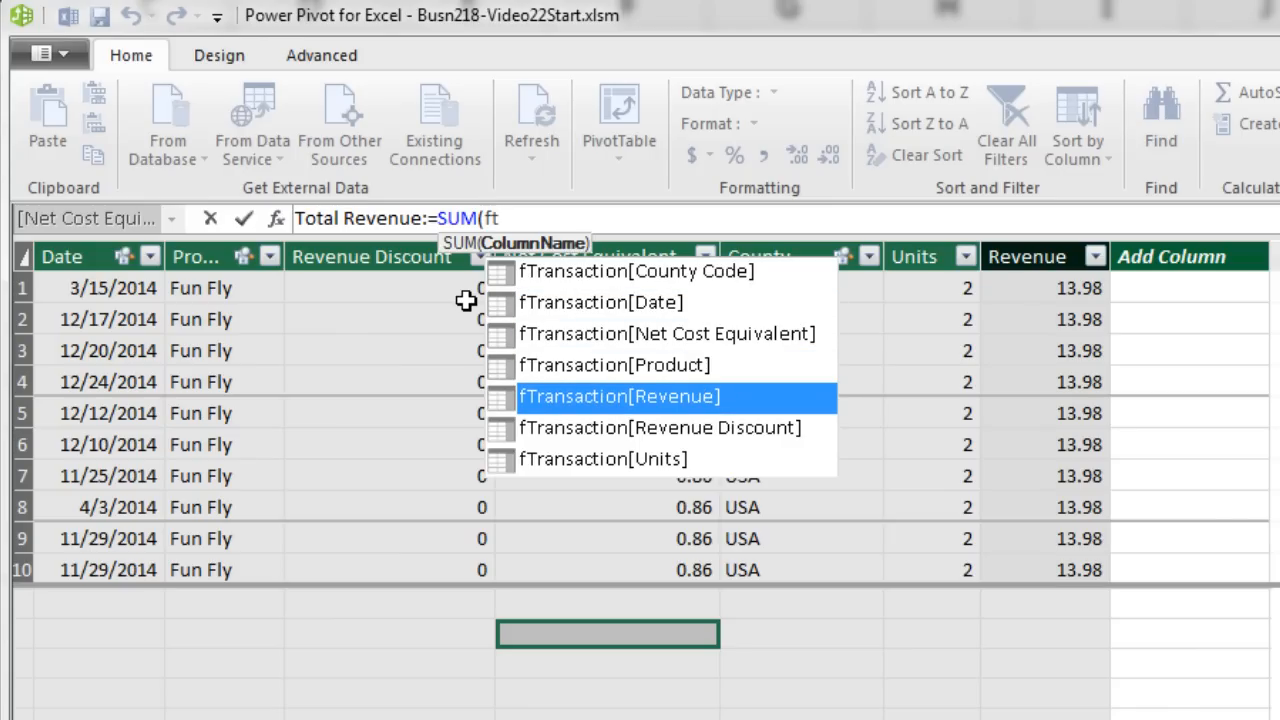
key("Tab")
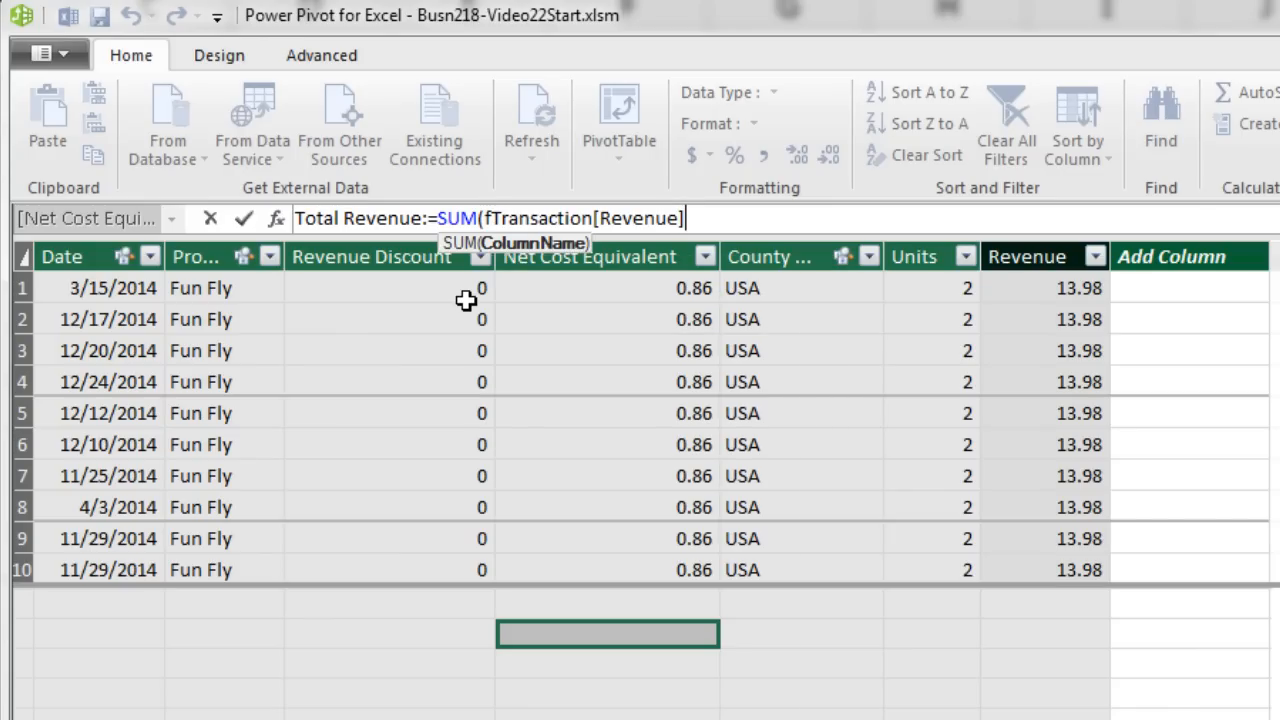
type(")")
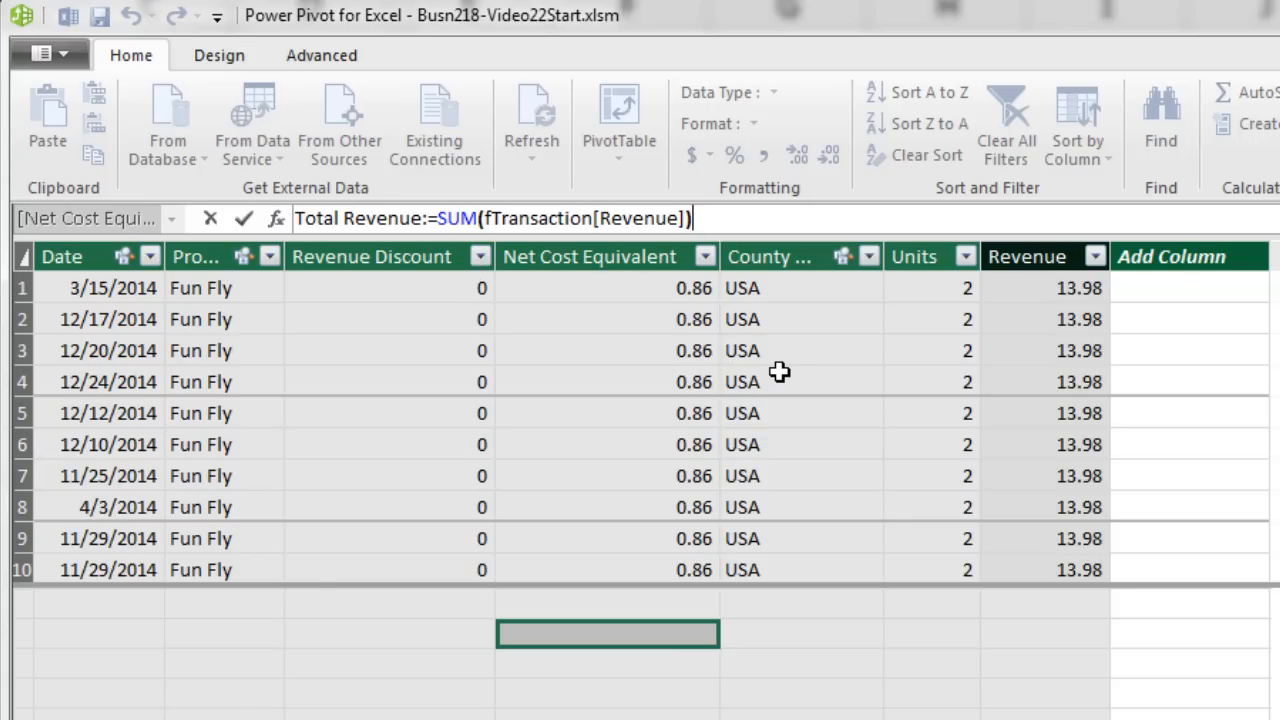
key("Return")
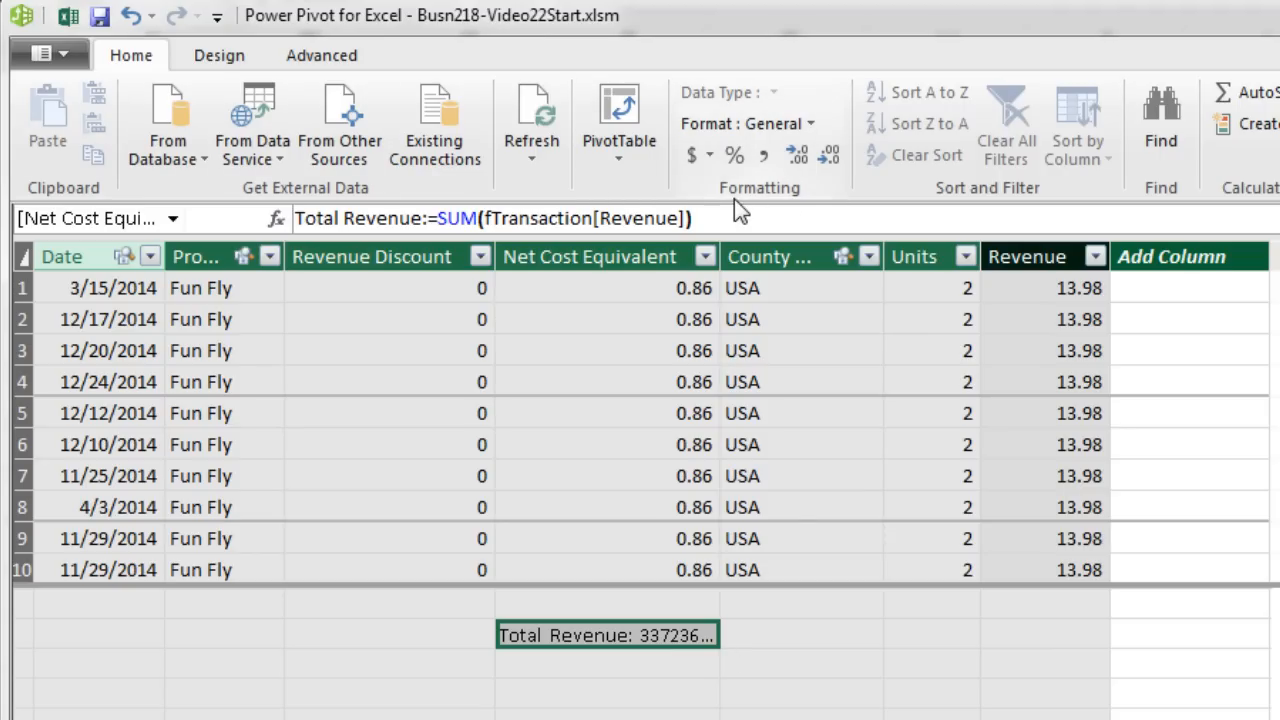
Format the Total Revenue measure as $ English (United States) and describe it as "DAX Measure with SUM function to add Calculated Column, Revenue"
left_click(710, 155)
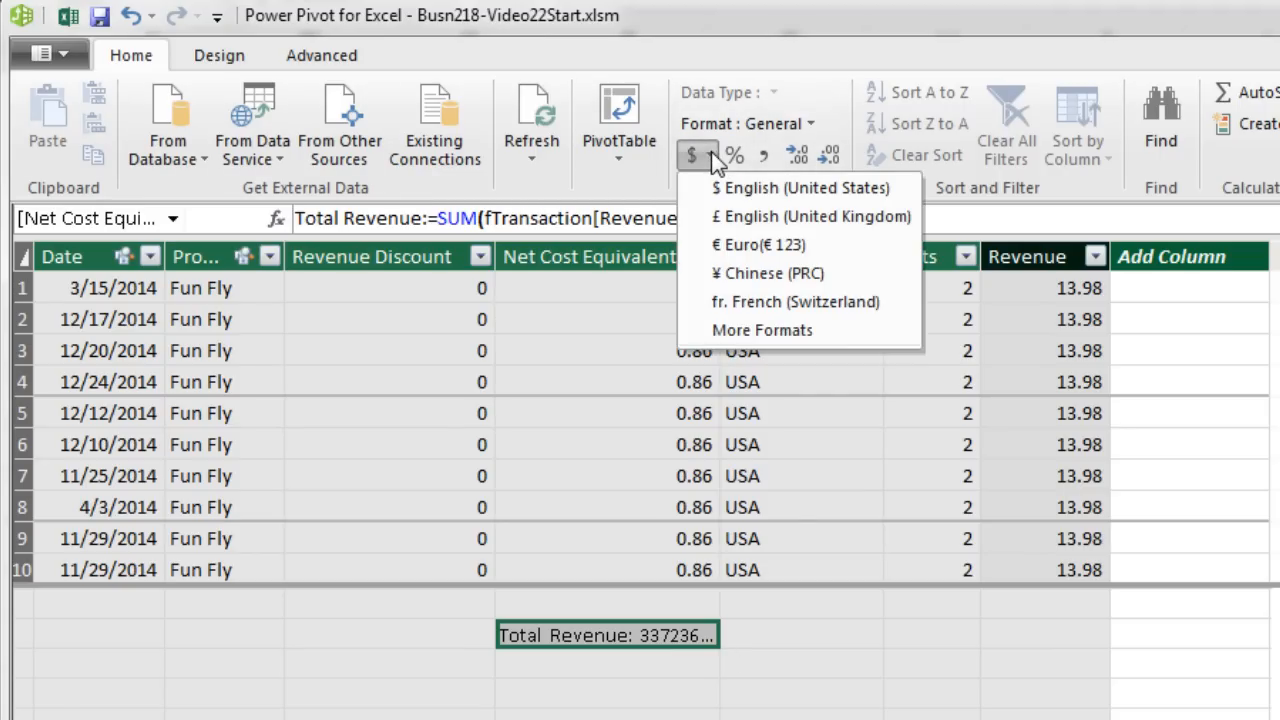
left_click(750, 186)
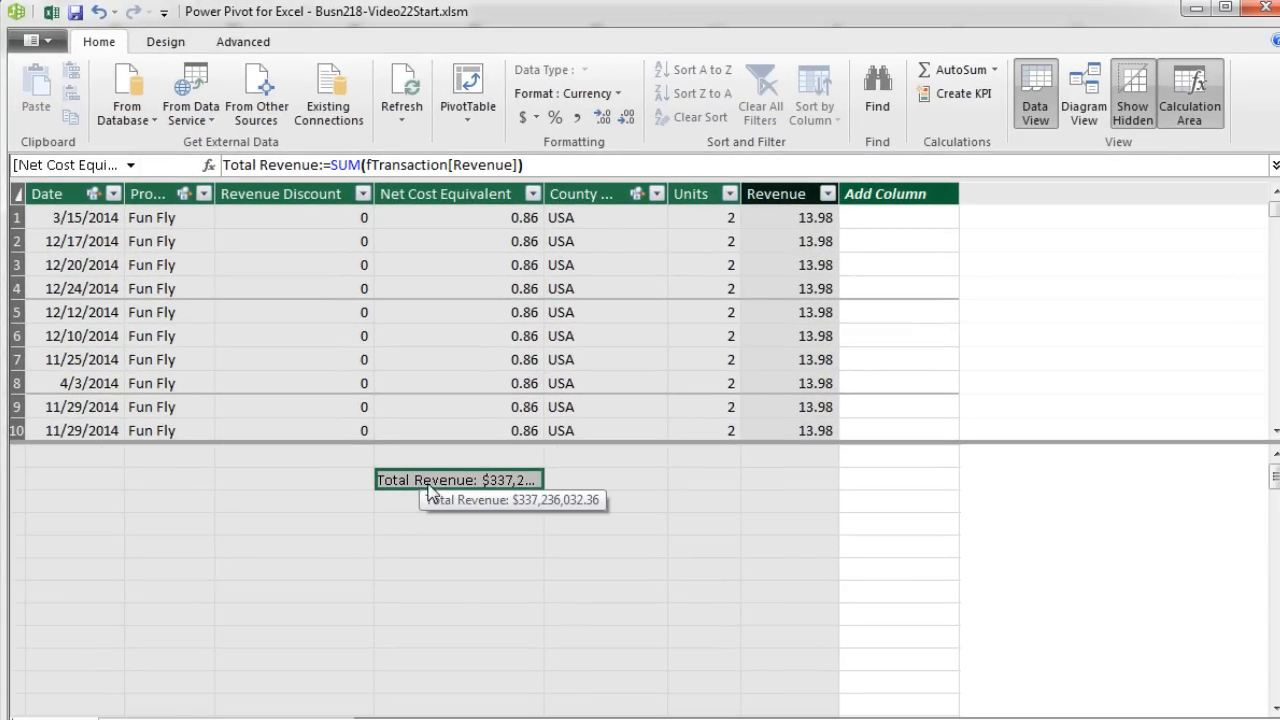
right_click(427, 488)
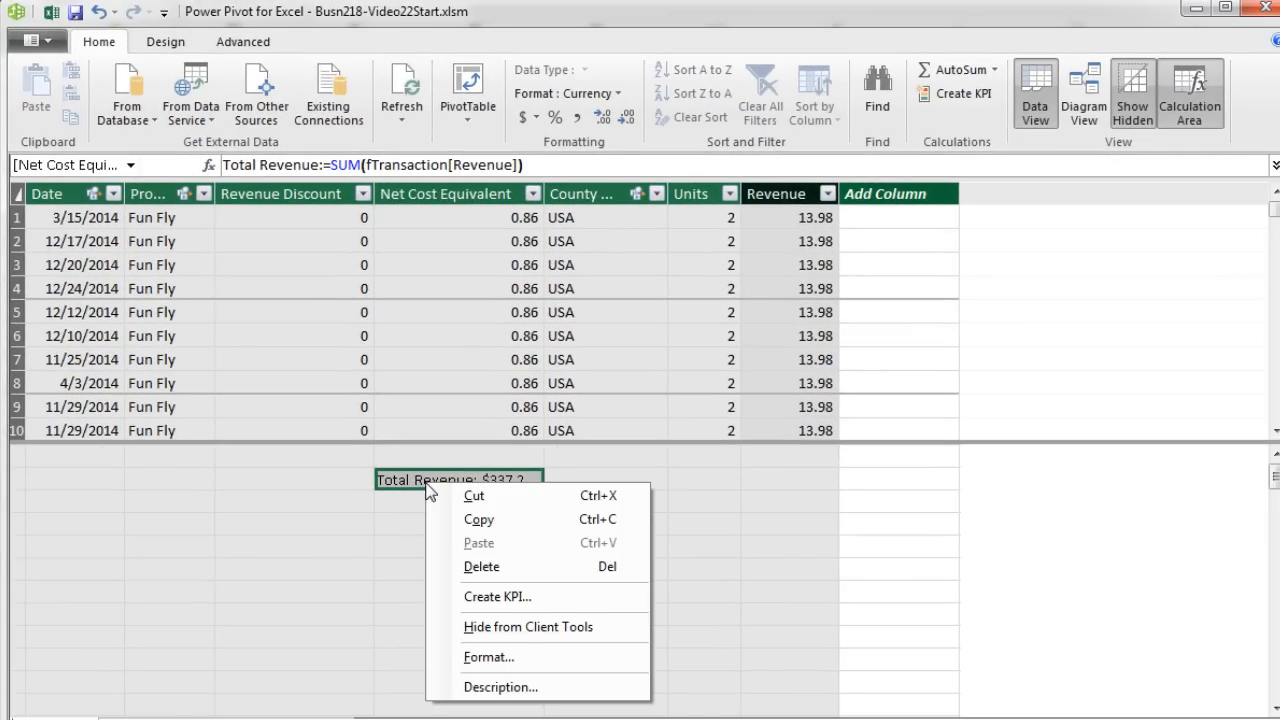
left_click(497, 688)
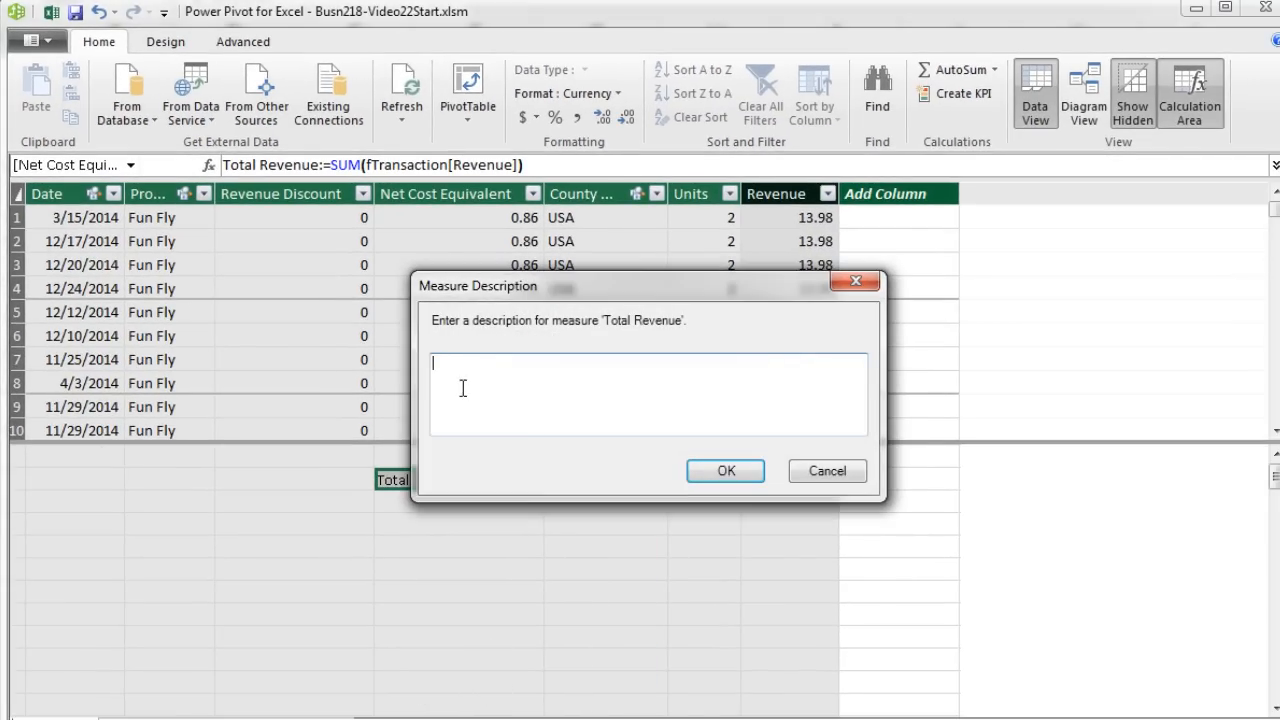
type("DAX Measure with SUM function to add Calculated Colum, Revenue")
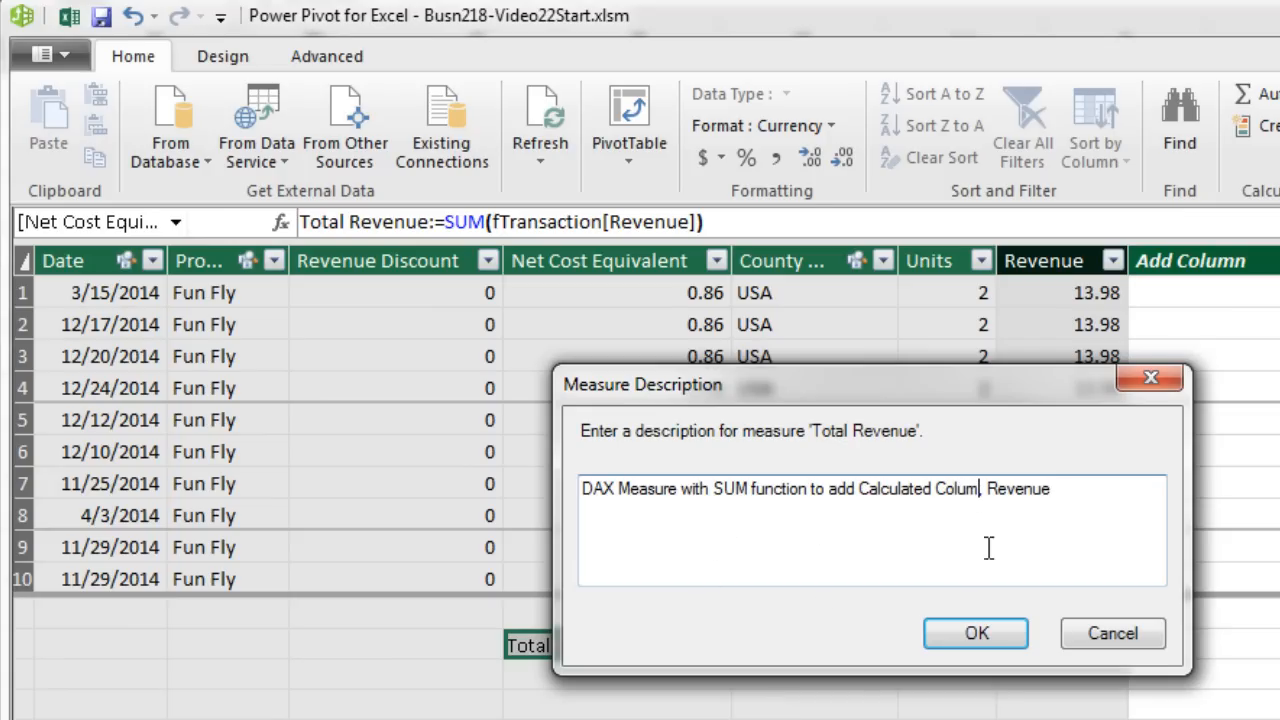
type("n")
left_click(965, 636)
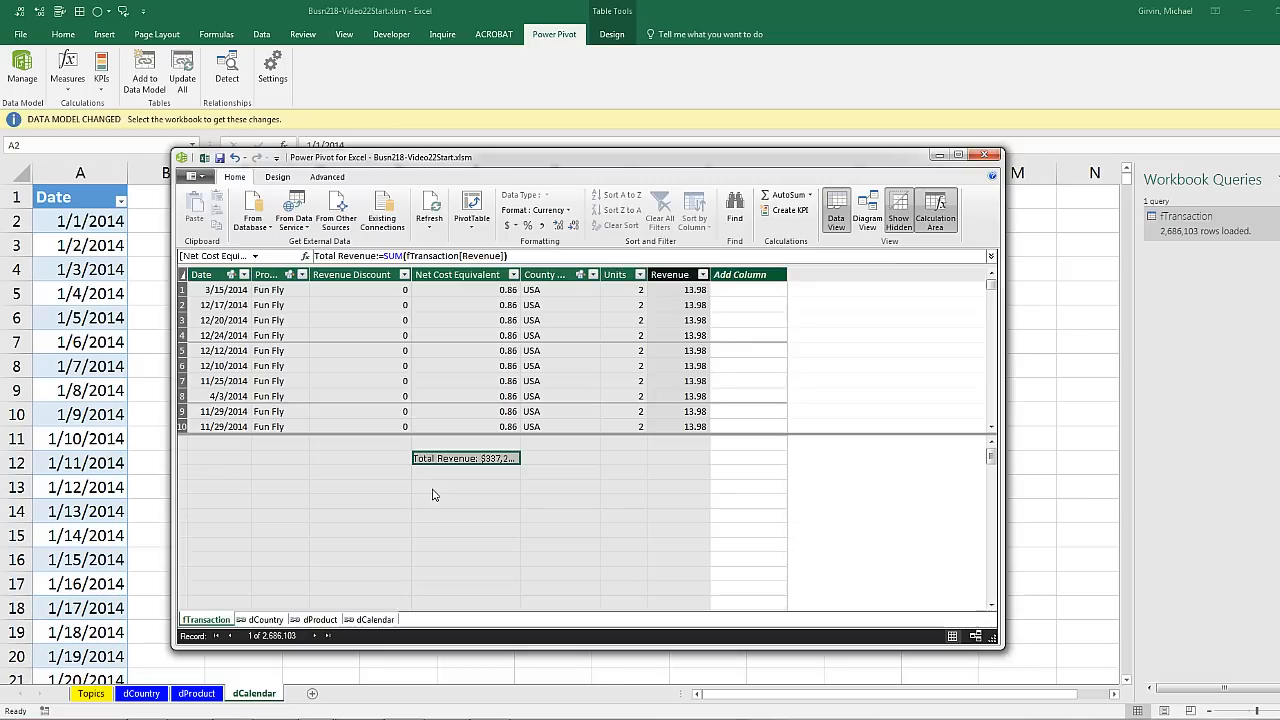
Switch to Excel and review the Total Revenue measure's description, formula and formatting through Manage Measures
key("alt+Tab")
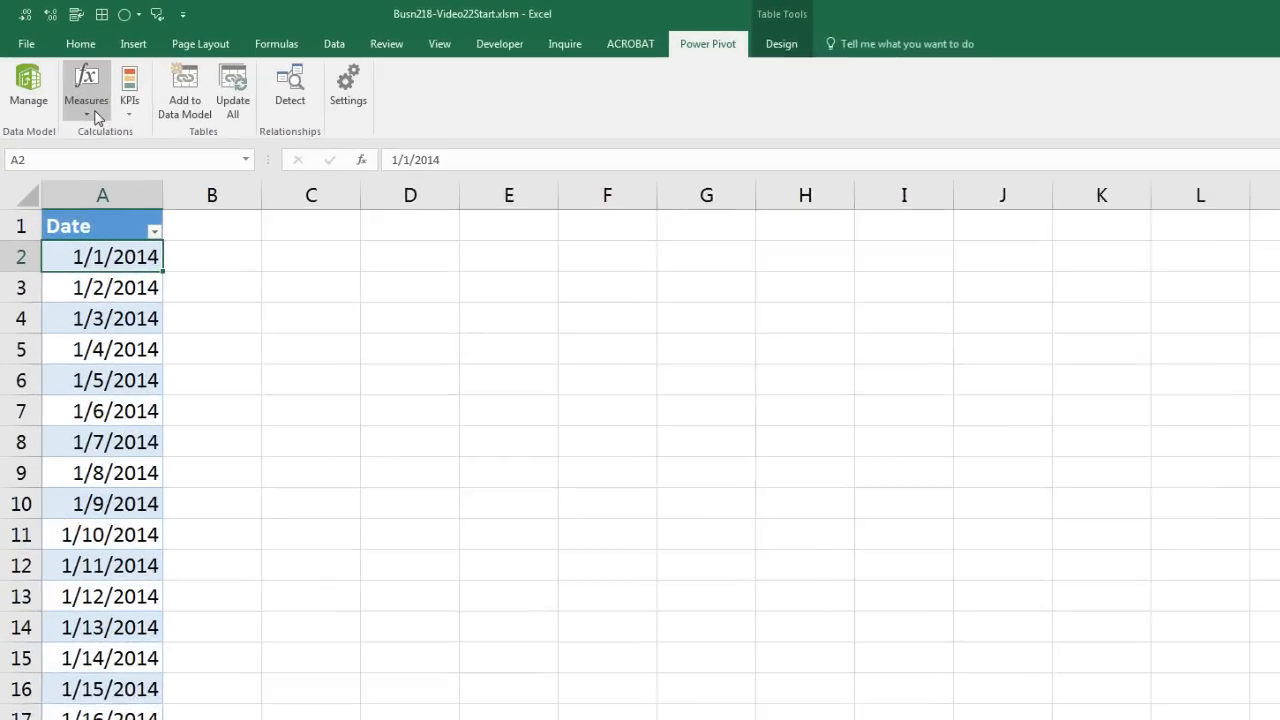
left_click(92, 121)
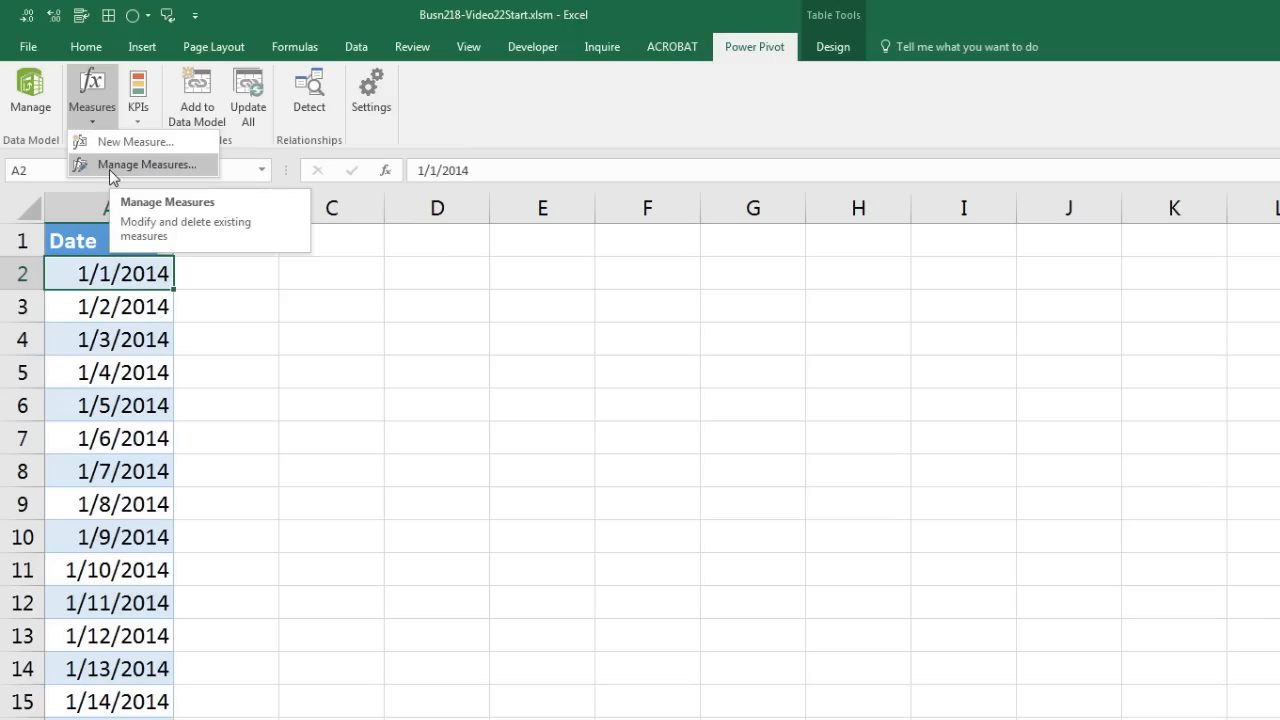
left_click(109, 169)
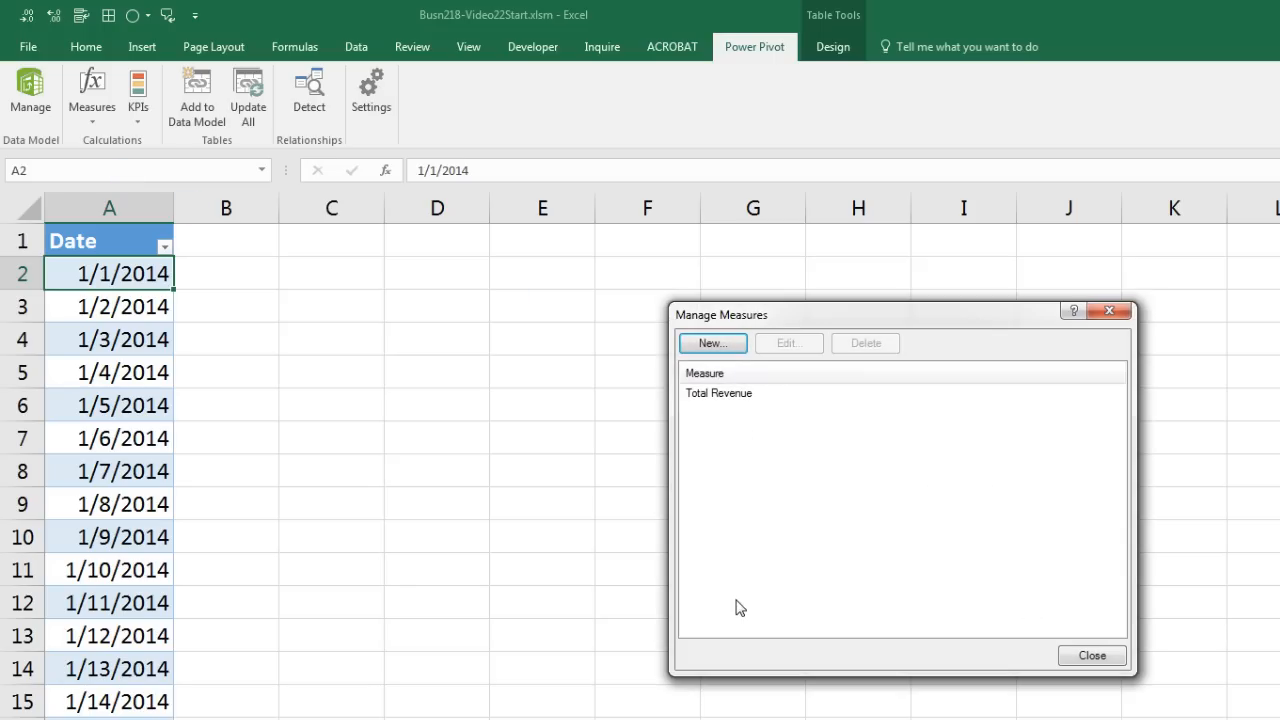
left_click(723, 397)
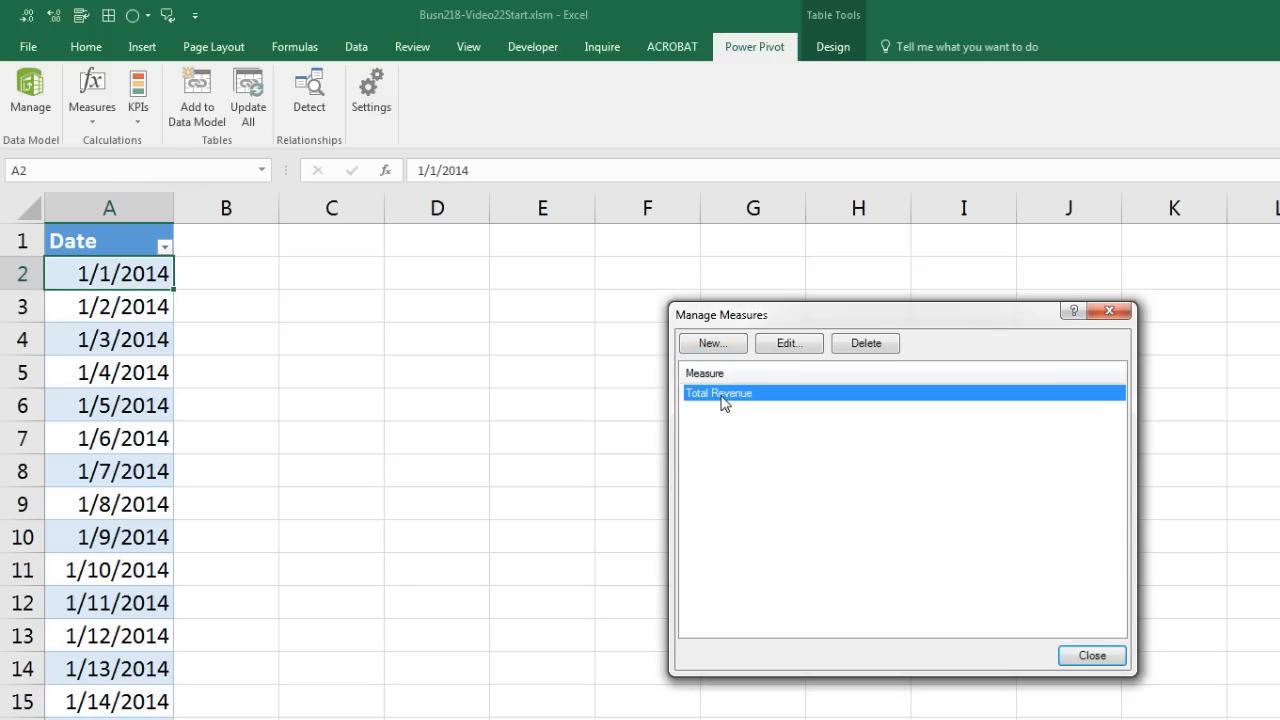
left_click(789, 345)
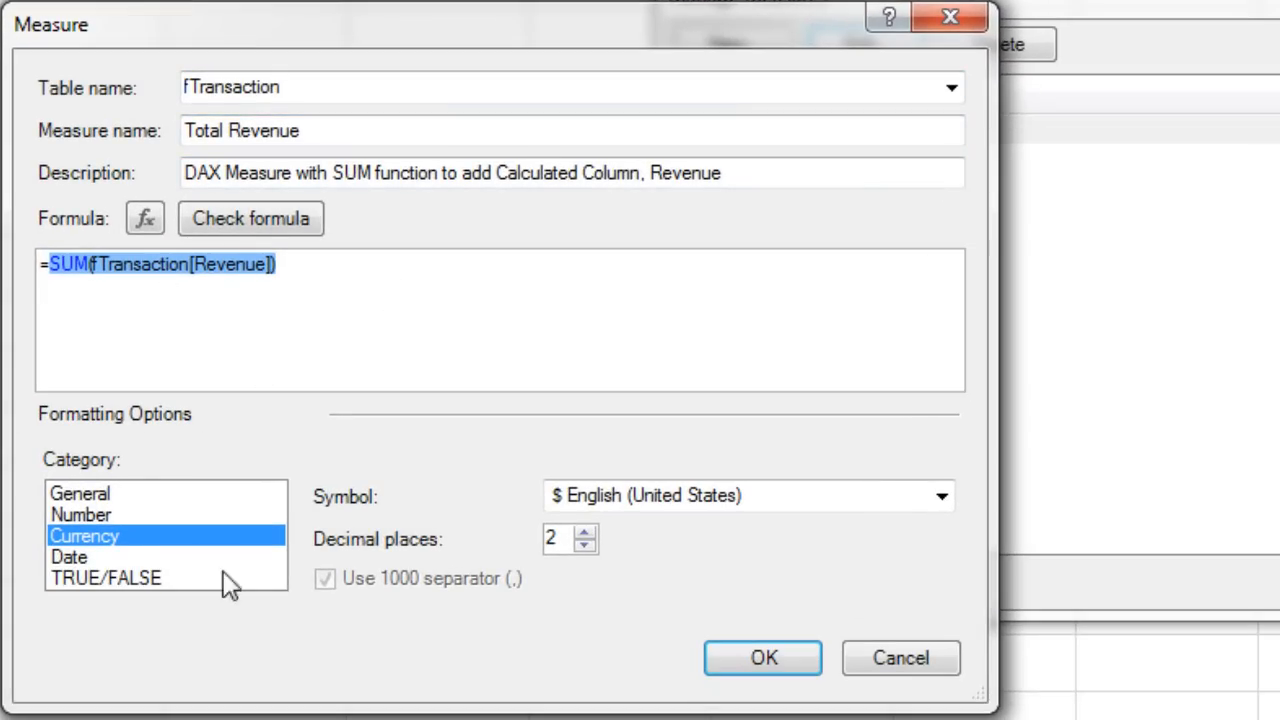
left_click(766, 658)
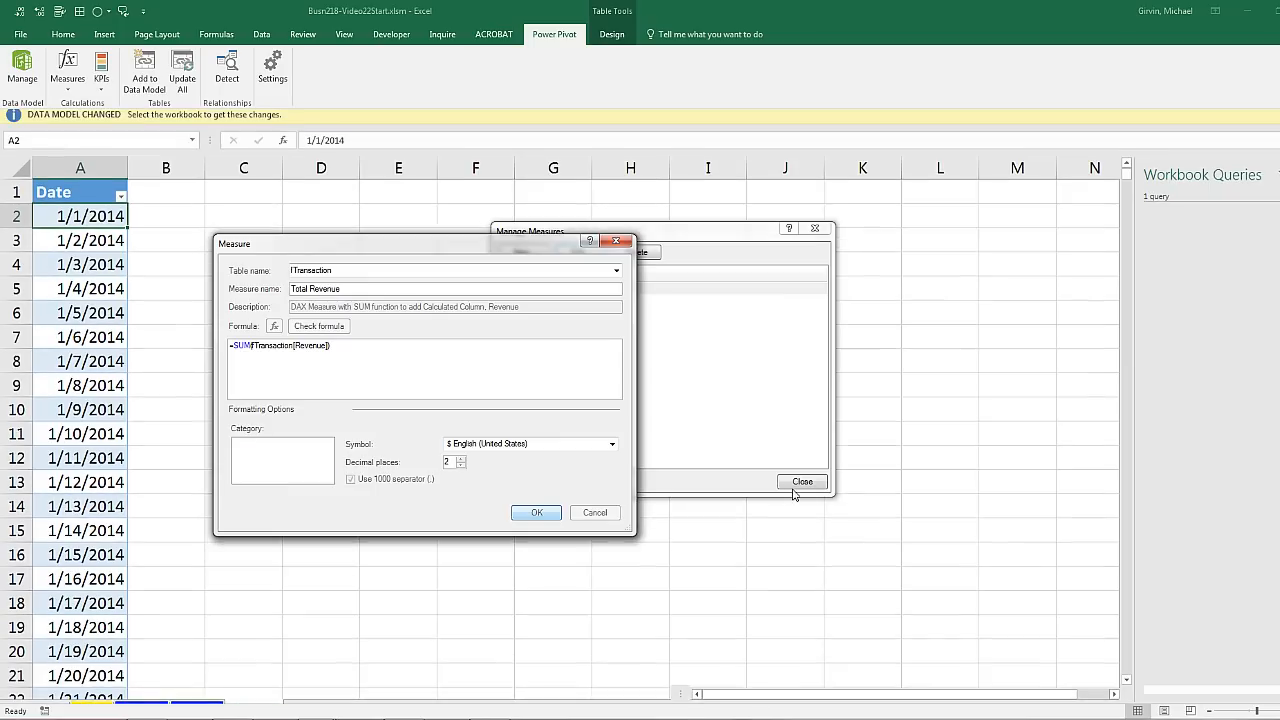
left_click(800, 484)
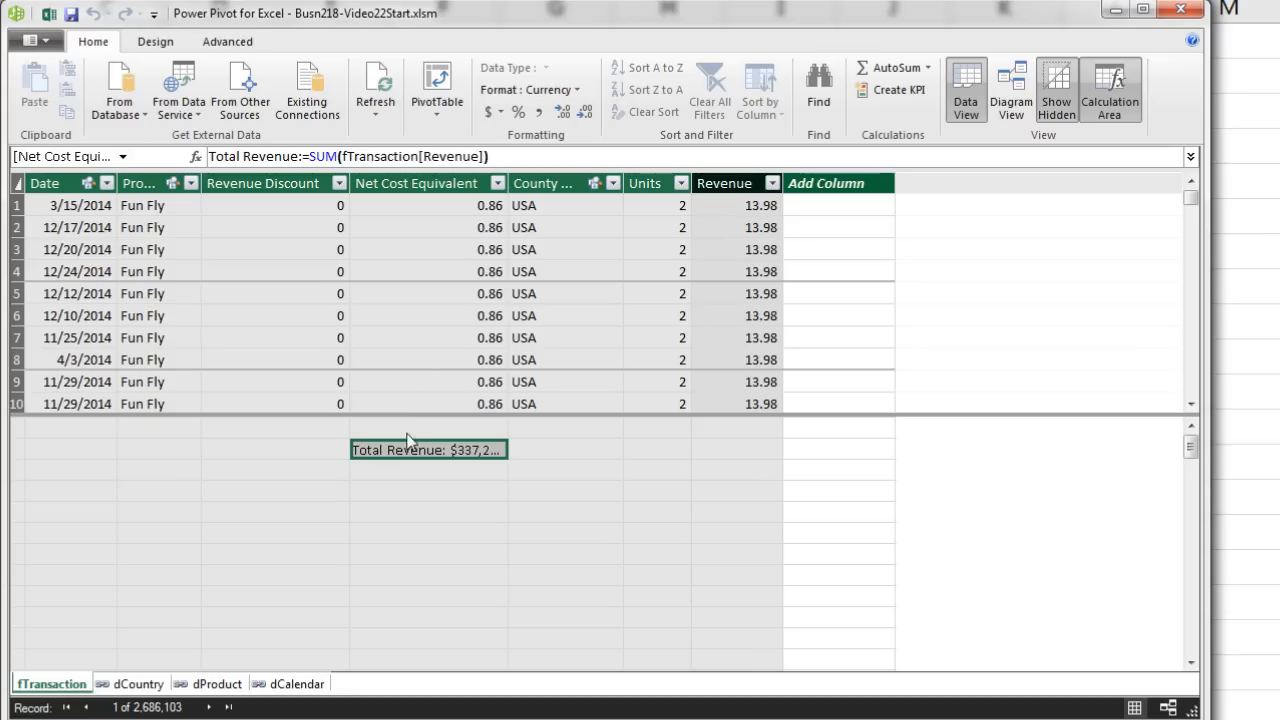
Copy the Revenue calculated column's ROUND formula, leaving out the equals sign, for reuse in a new measure
left_click(412, 472)
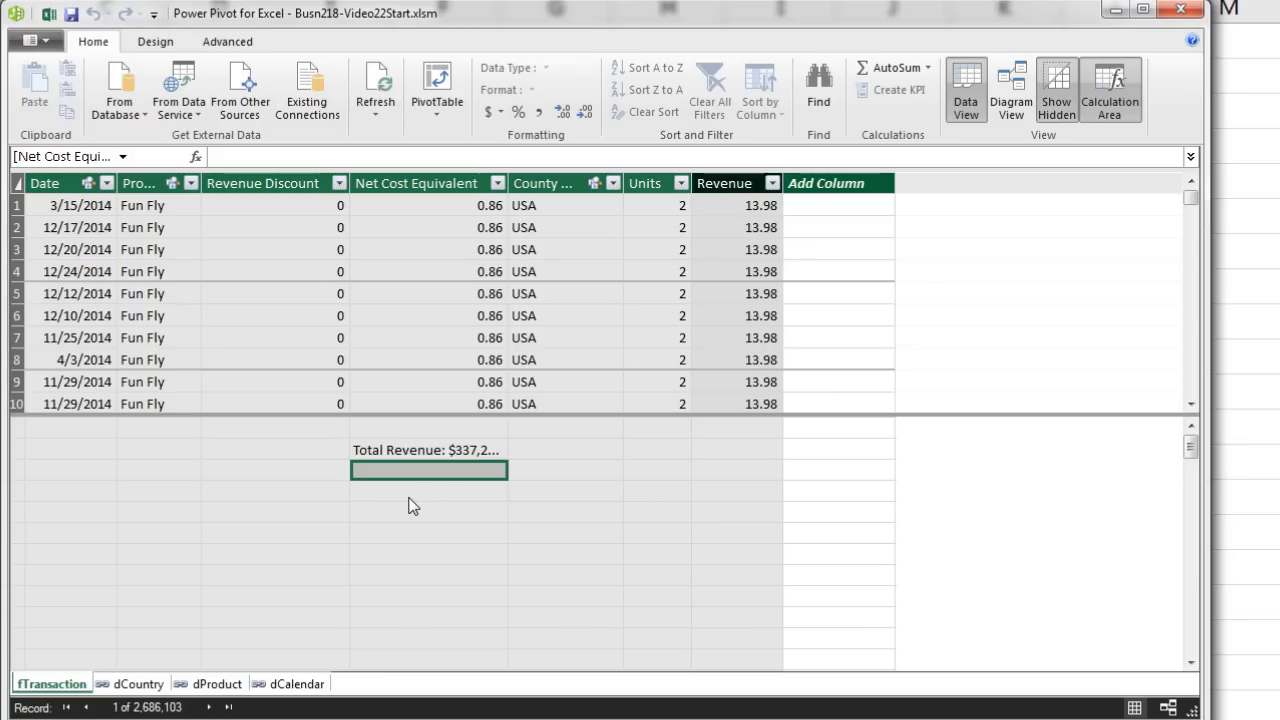
left_click(250, 156)
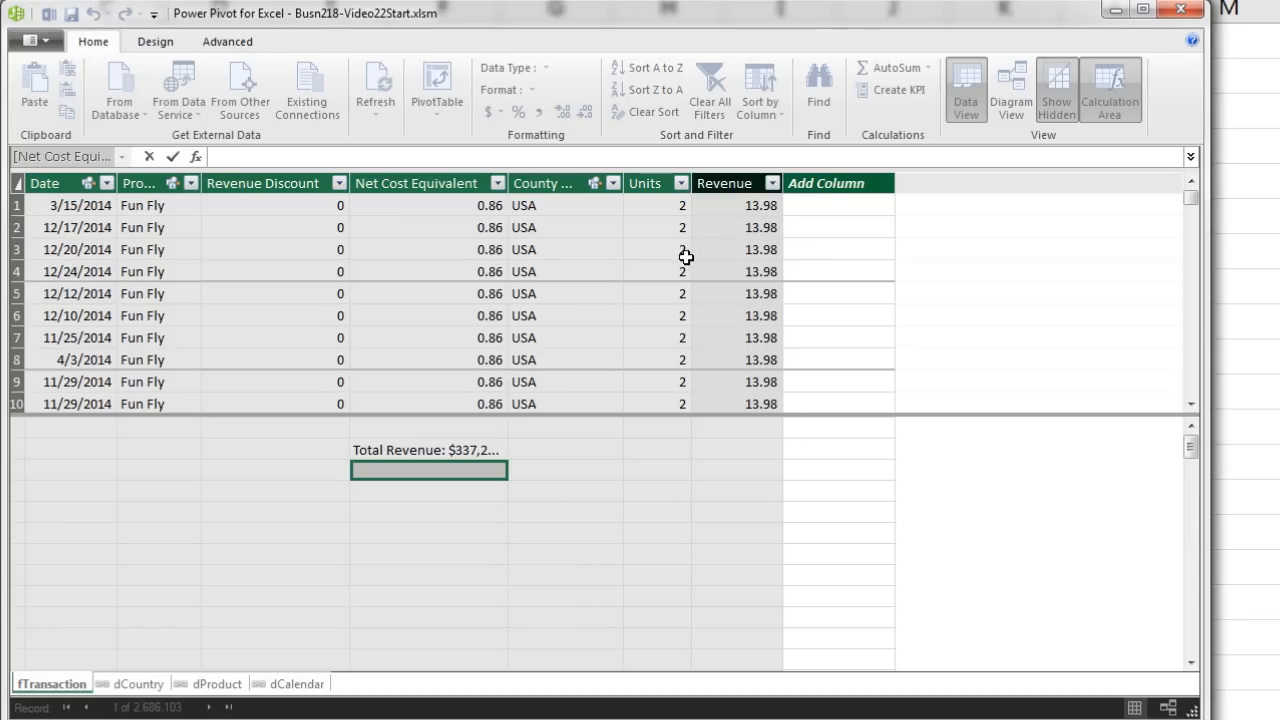
left_click(727, 206)
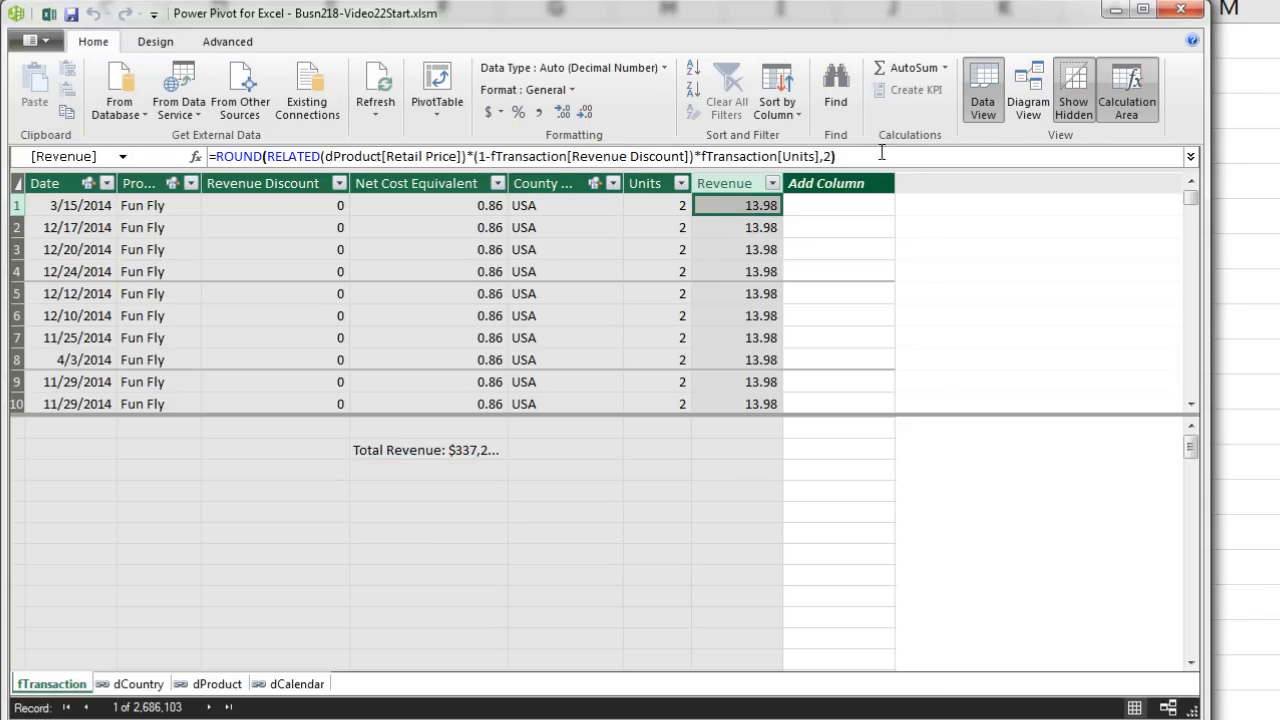
left_click_drag(881, 156, 219, 145)
key("ctrl+c")
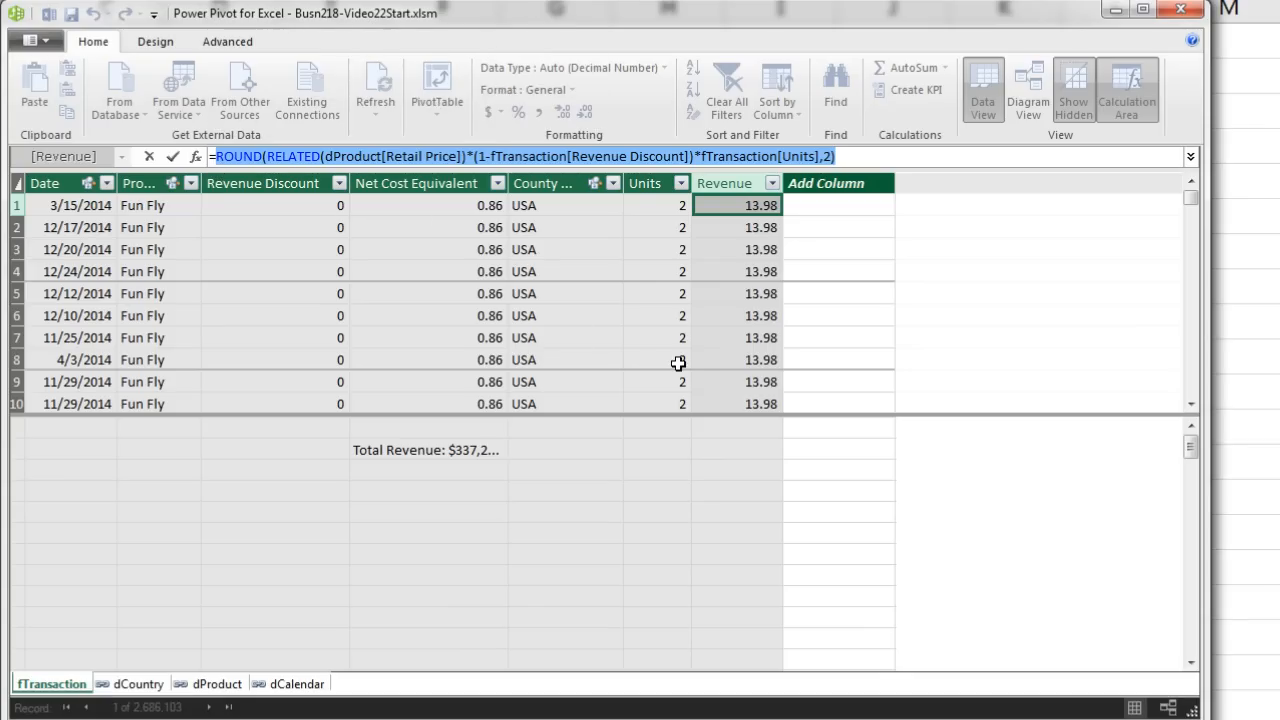
Create the measure TotalRevenue:=SUMX(fTransaction,ROUND(RELATED(dProduct[Retail Price])*(1-fTransaction[Revenue Discount])*fTransaction[Units],2)) in the cell below Total Revenue
left_click(478, 472)
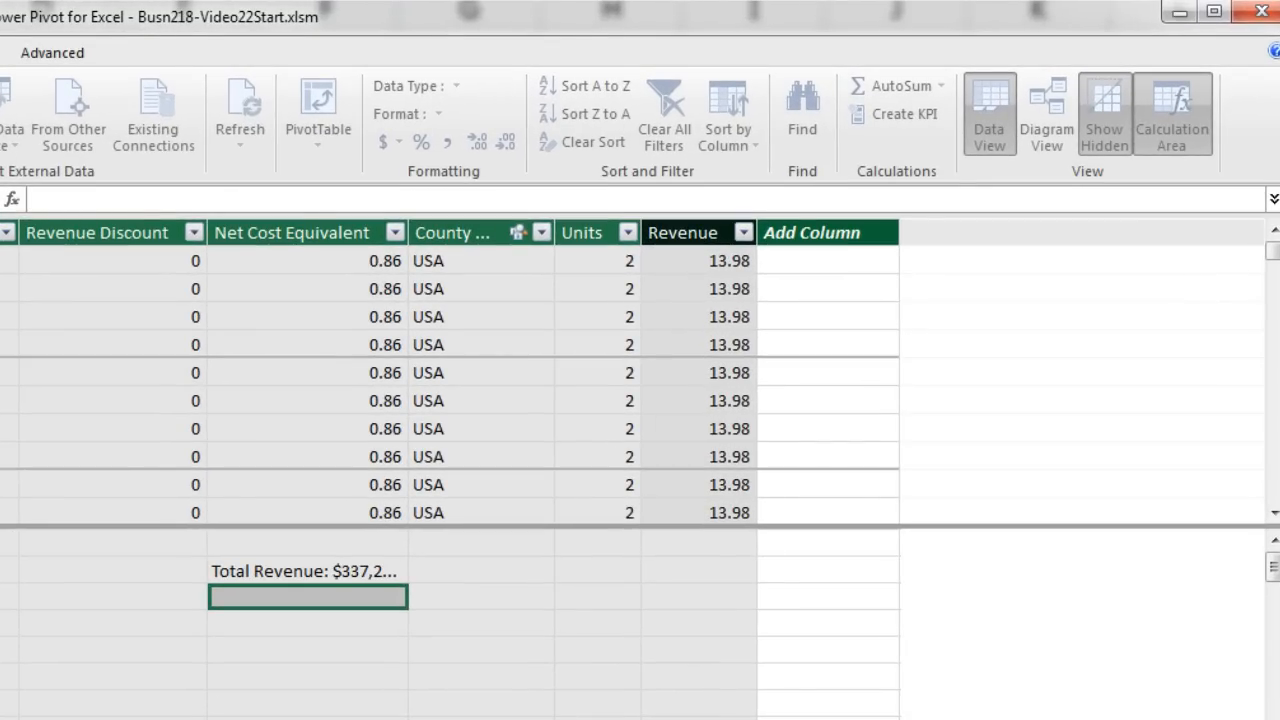
type("otal")
type("Revenue")
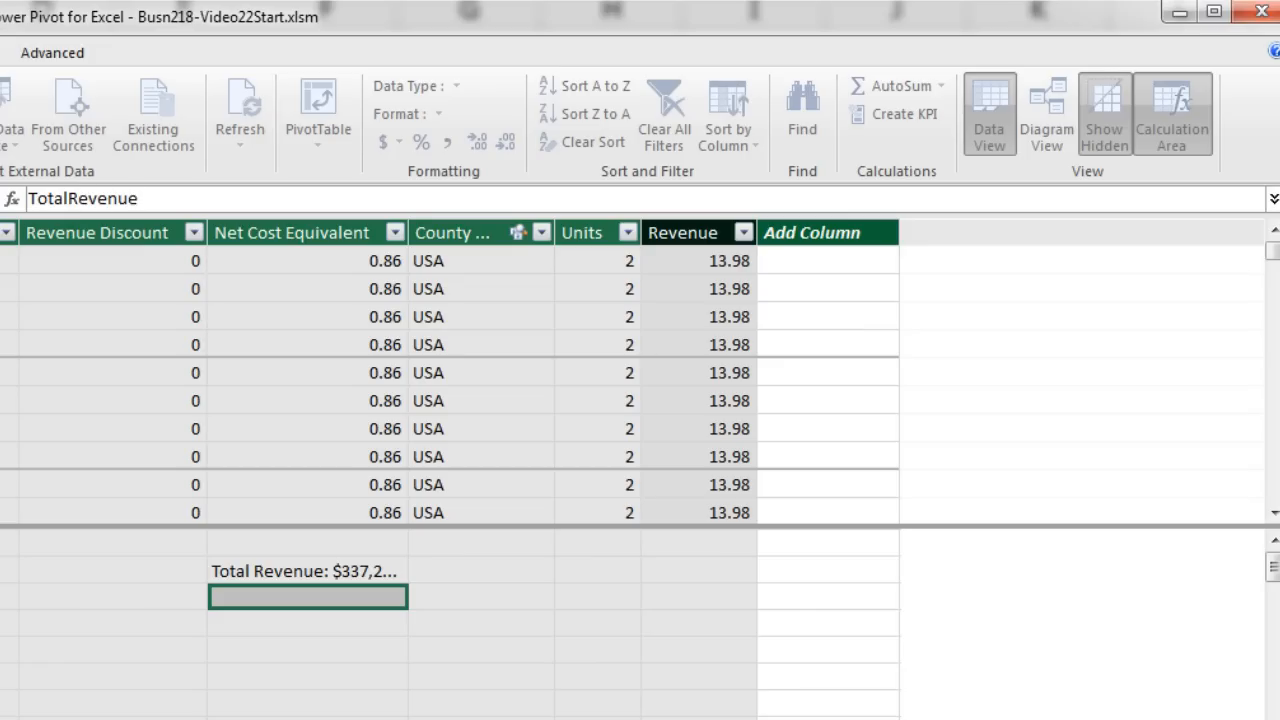
type(":=sum")
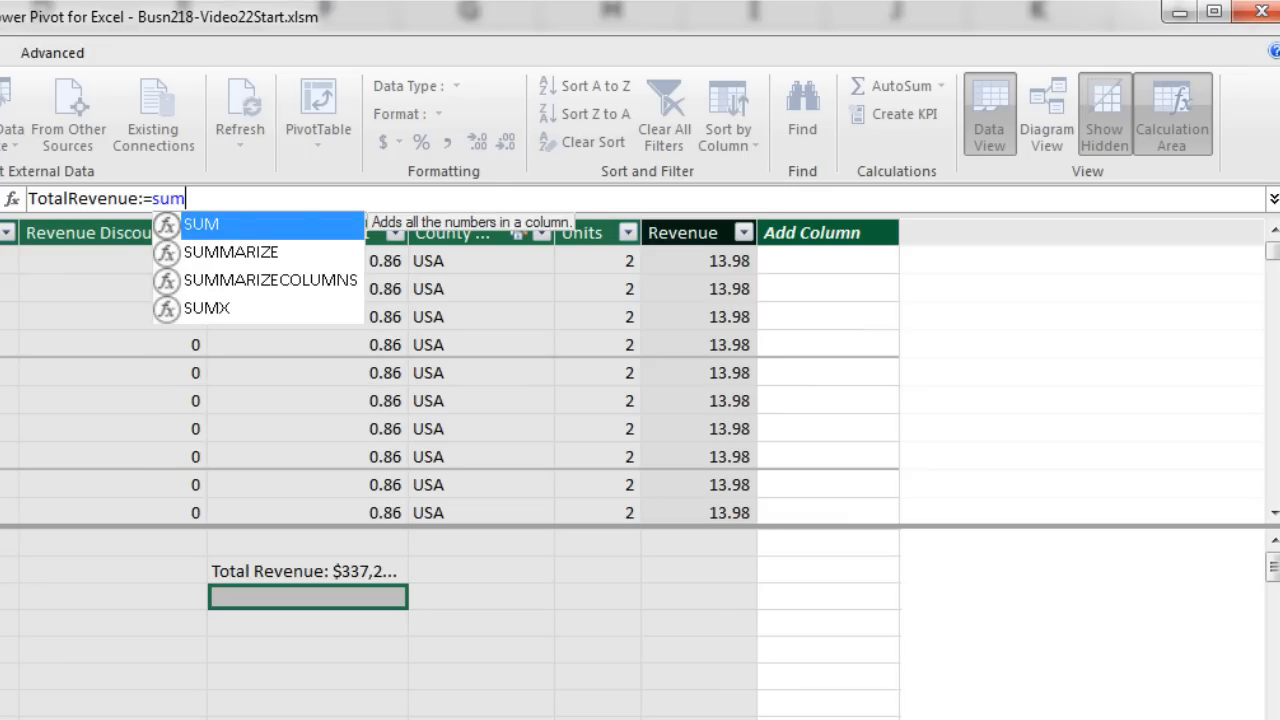
type("x(")
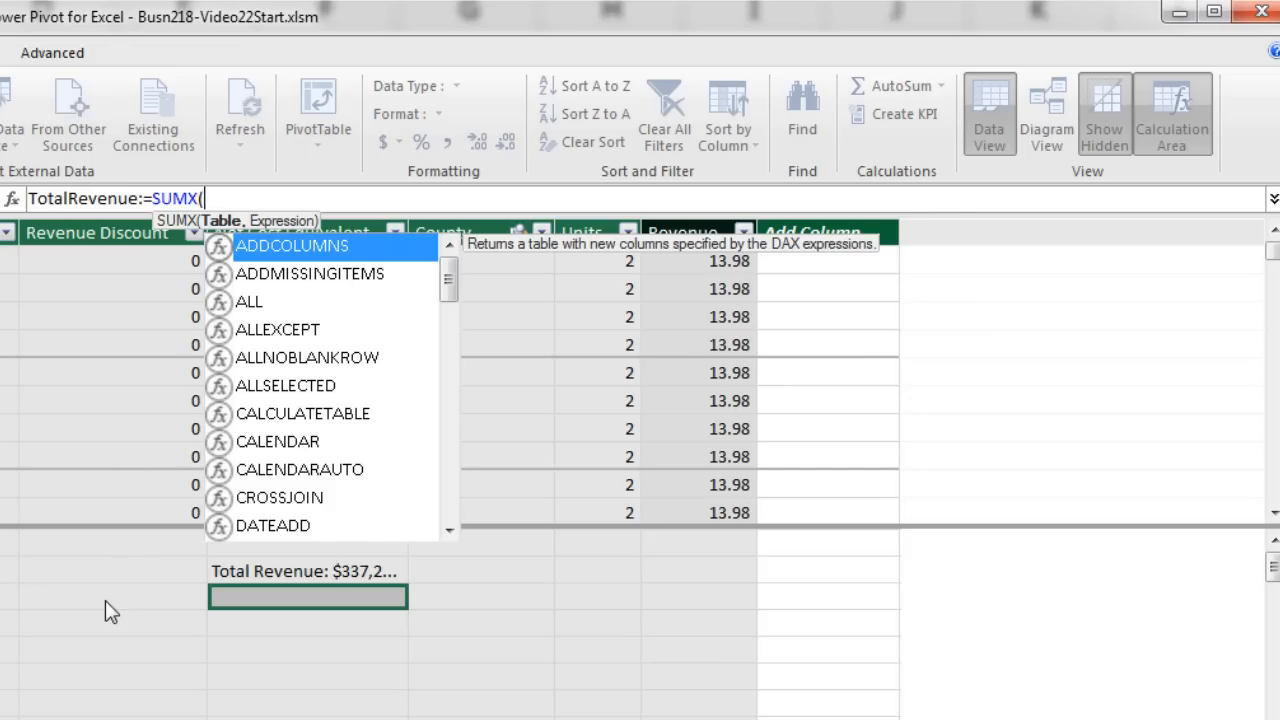
type("t")
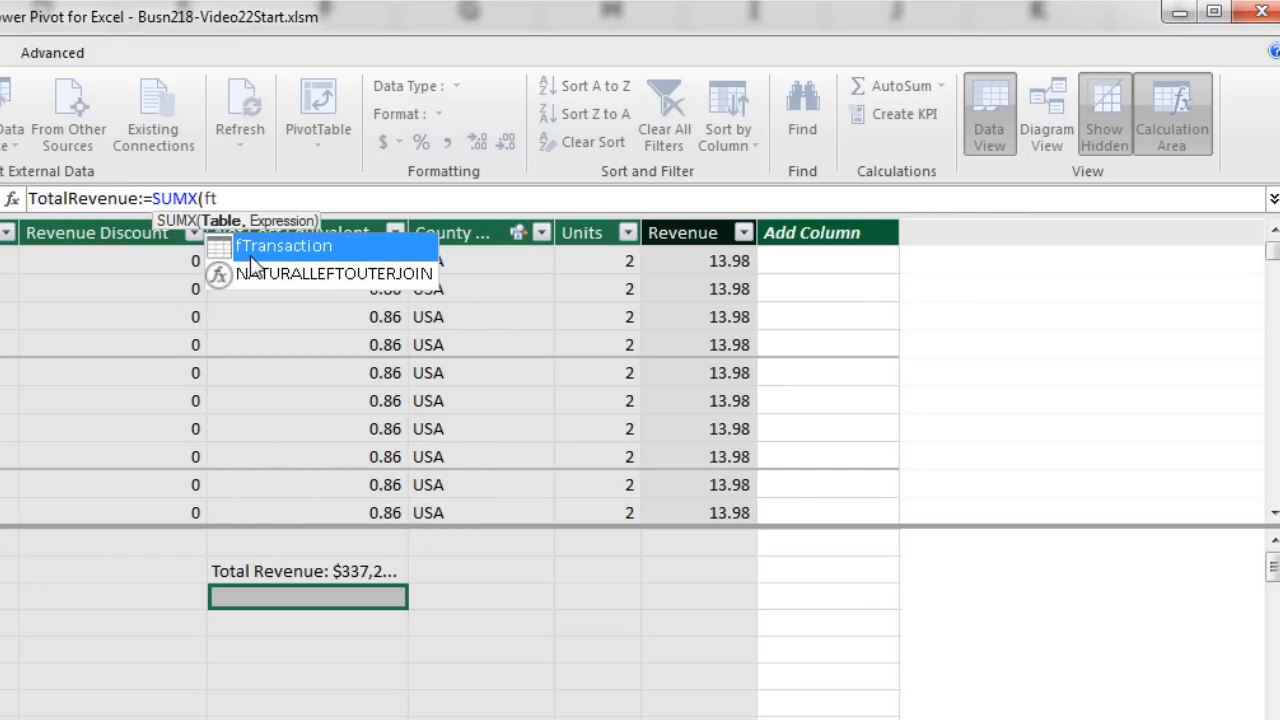
double_click(286, 247)
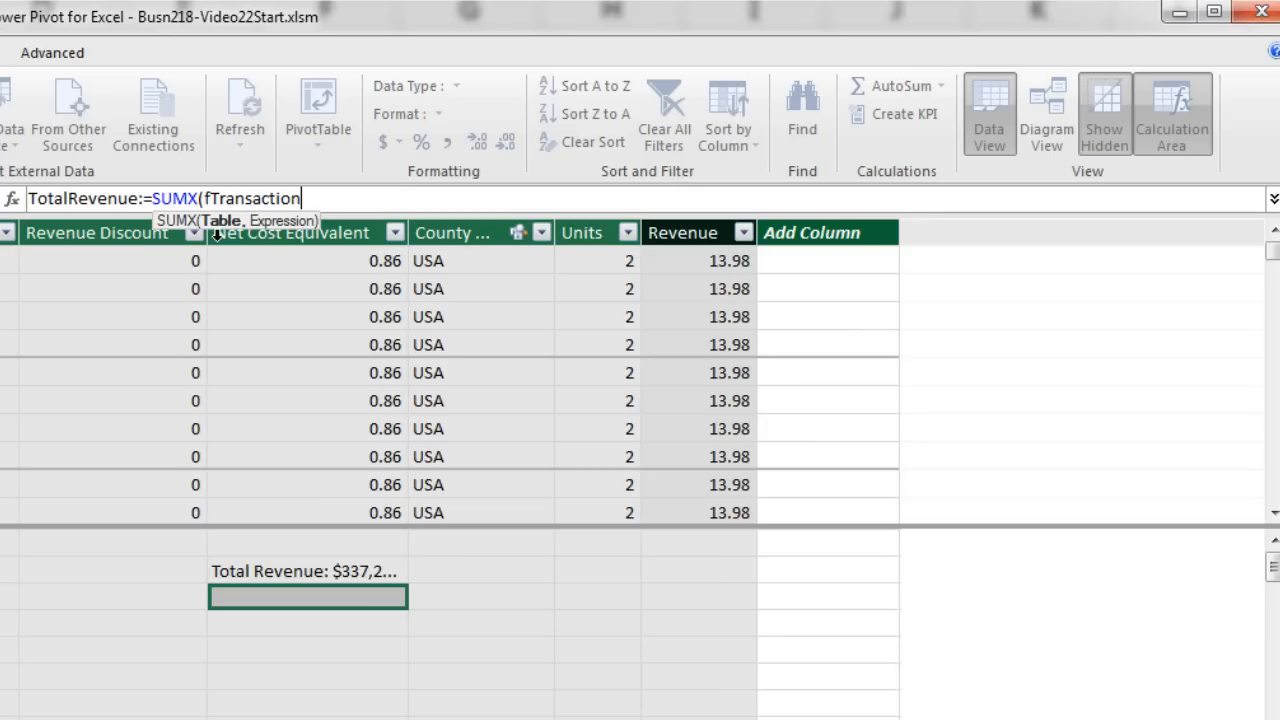
type(",")
key("ctrl+v")
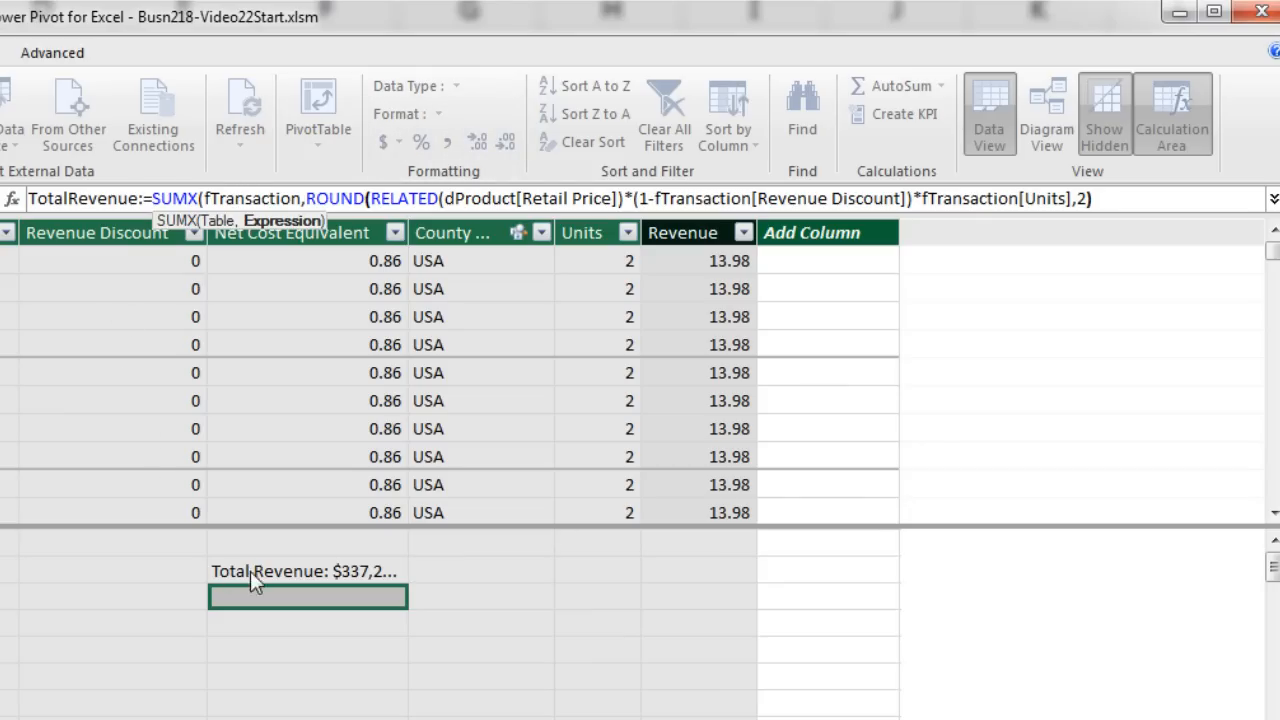
type(")")
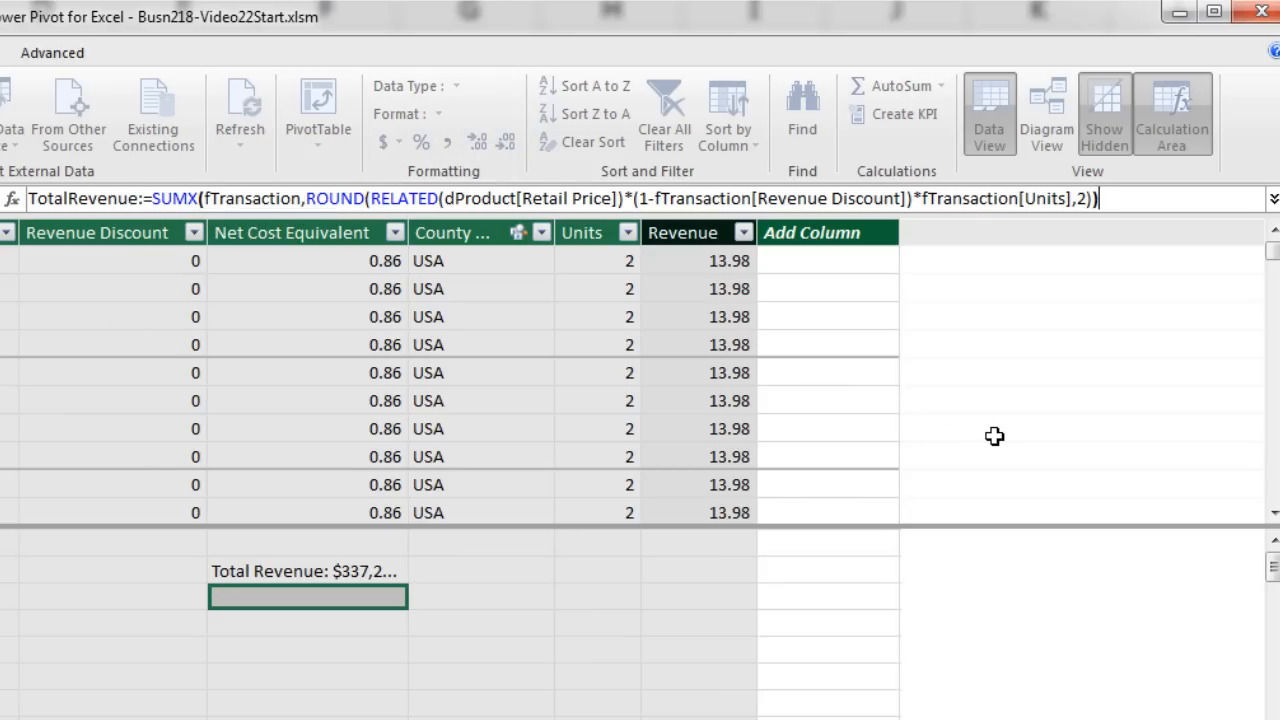
key("Return")
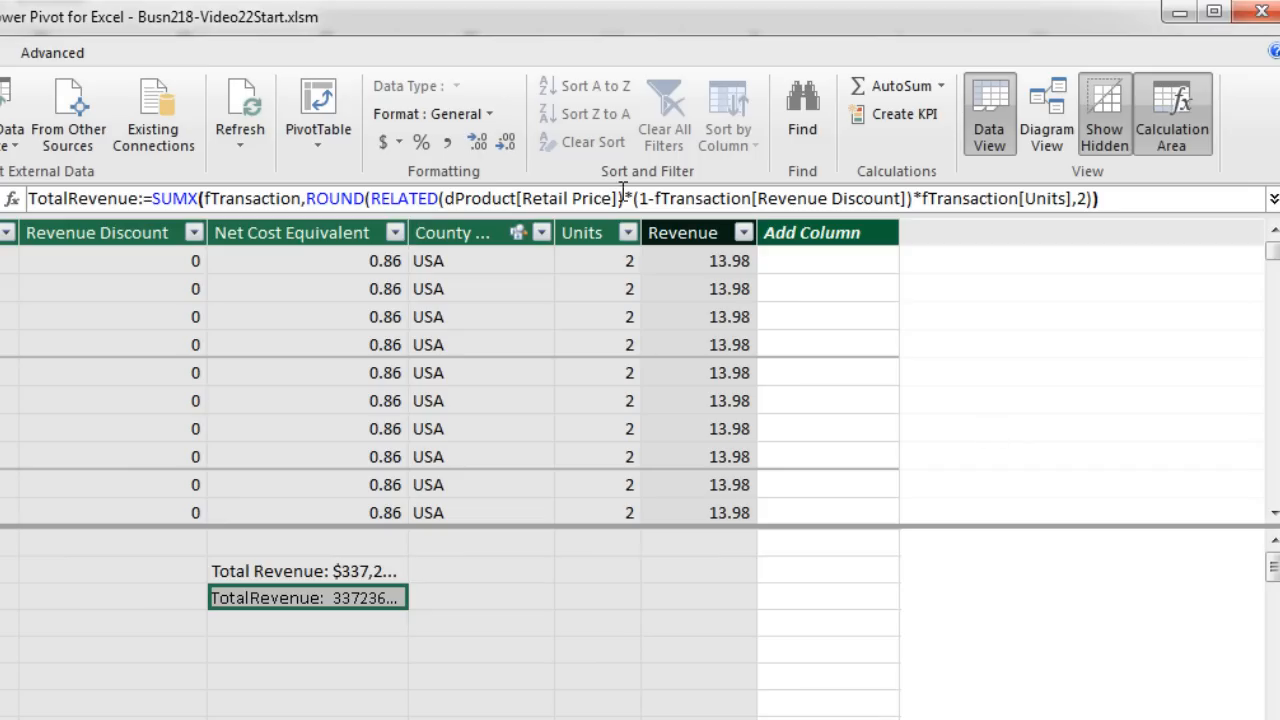
Format the TotalRevenue measure as $ English (United States) and paste a description explaining how SUMX iterates over fTransaction to calculate revenue row by row
left_click(403, 141)
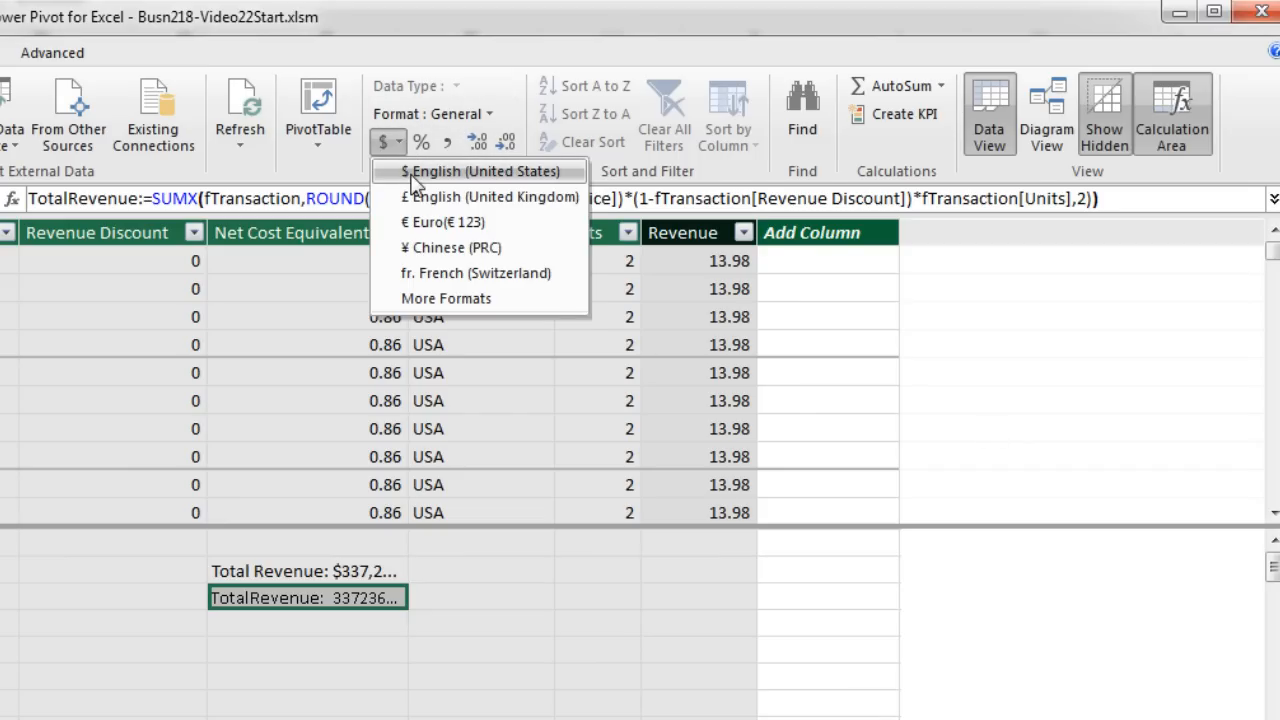
left_click(412, 172)
right_click(312, 599)
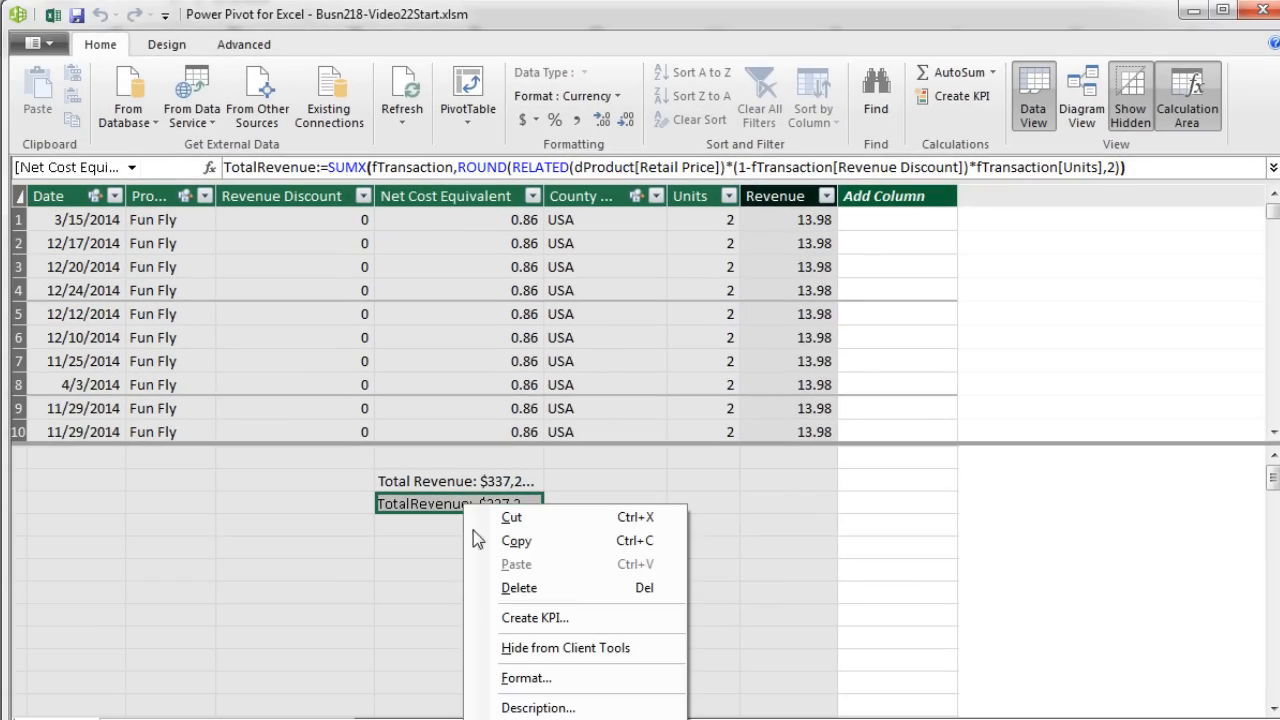
left_click(540, 708)
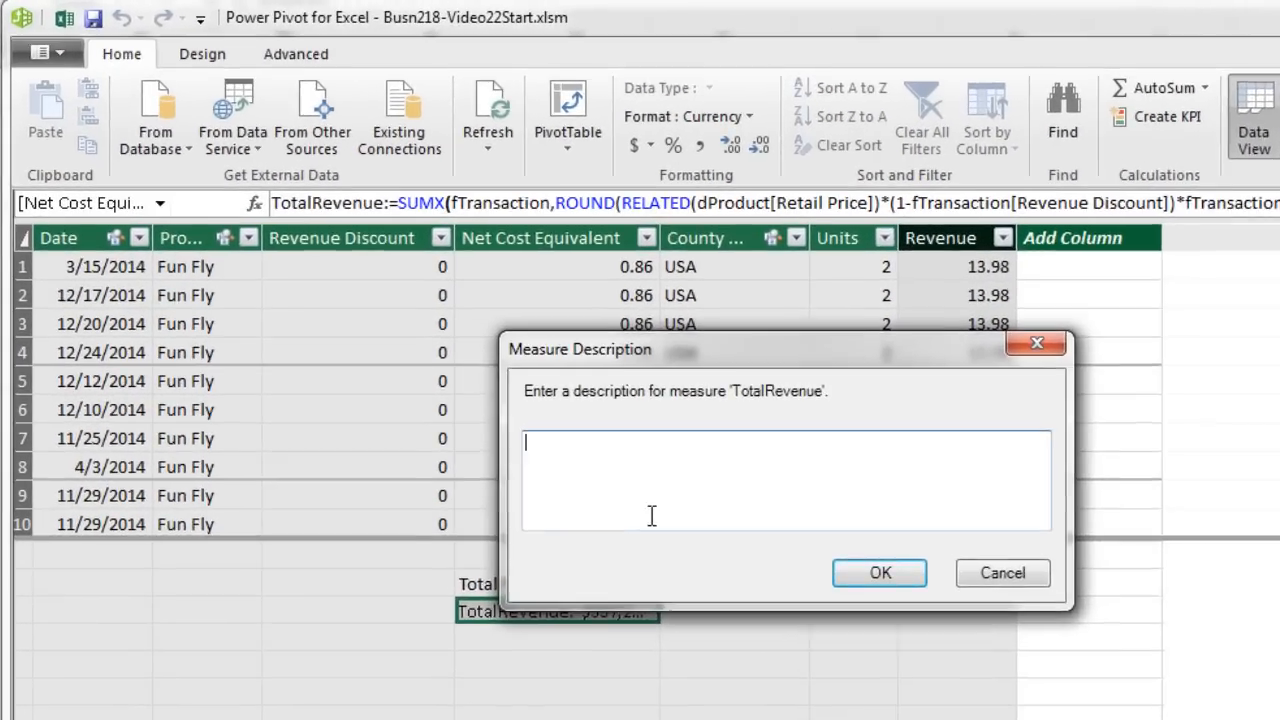
key("ctrl+v")
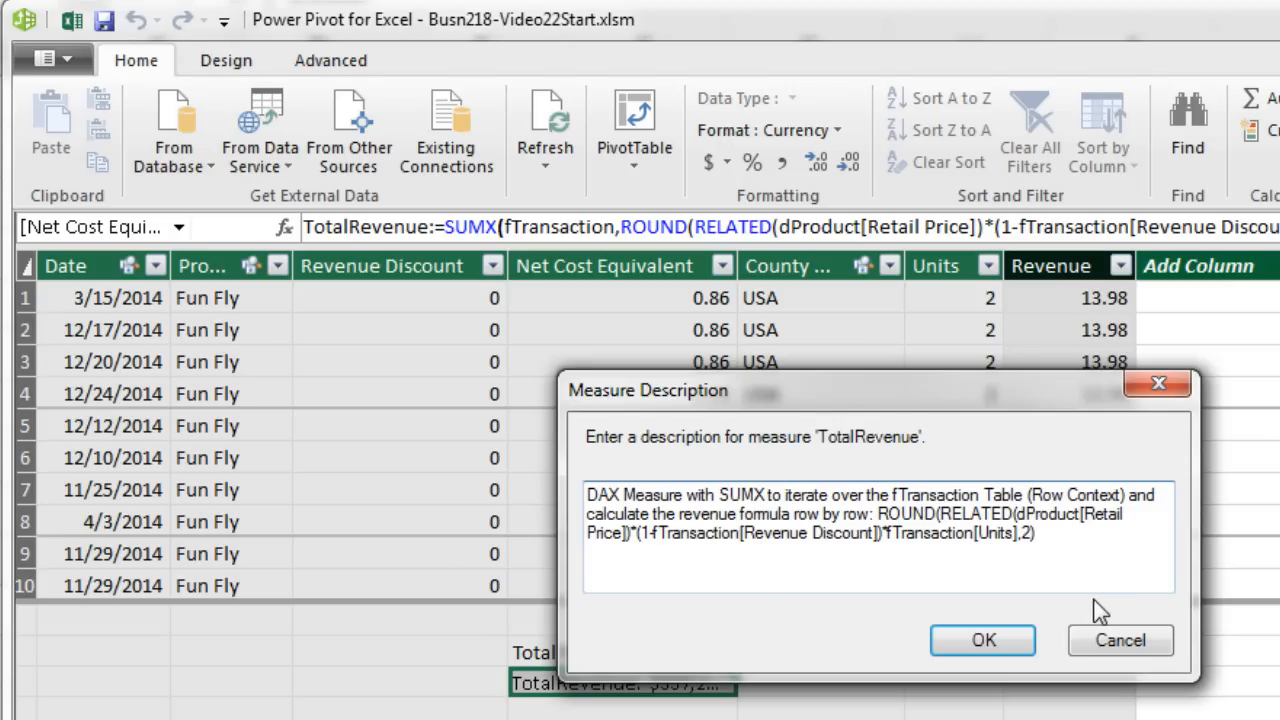
left_click(1002, 640)
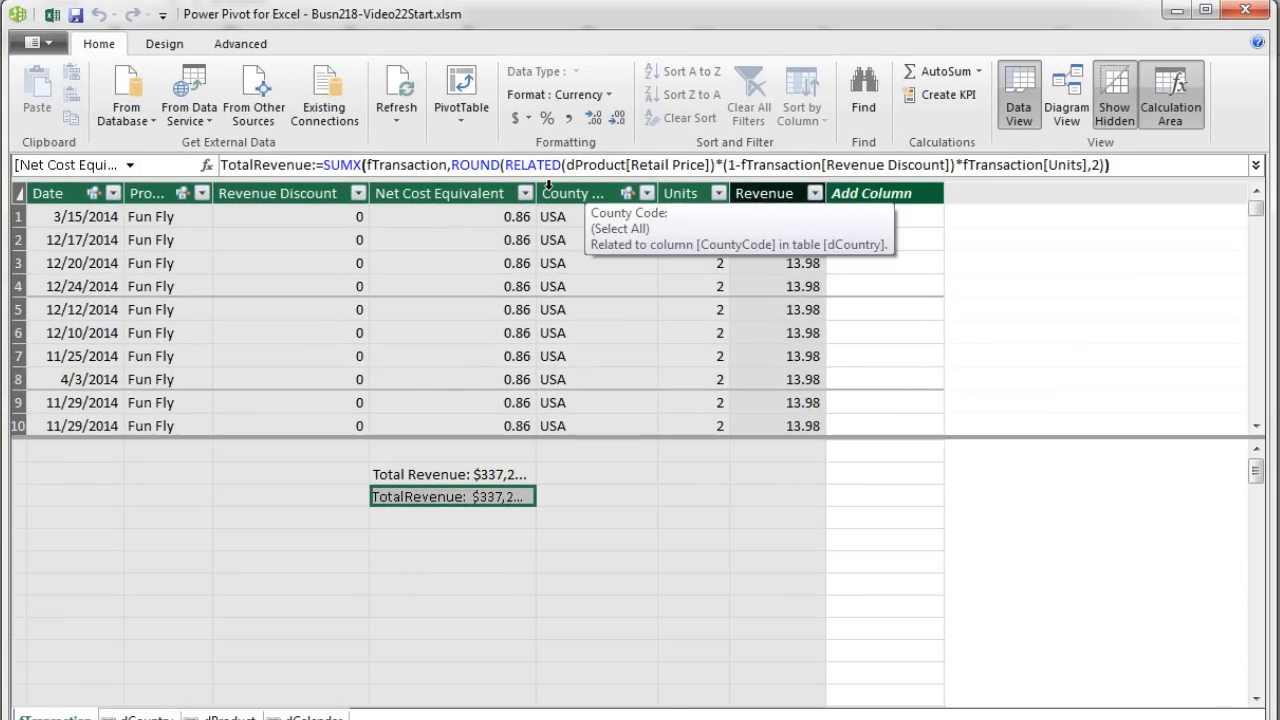
Widen the Net Cost Equivalent column to compare both revenue totals, and review the Revenue column's formula against the TotalRevenue measure's
left_click_drag(528, 193, 607, 193)
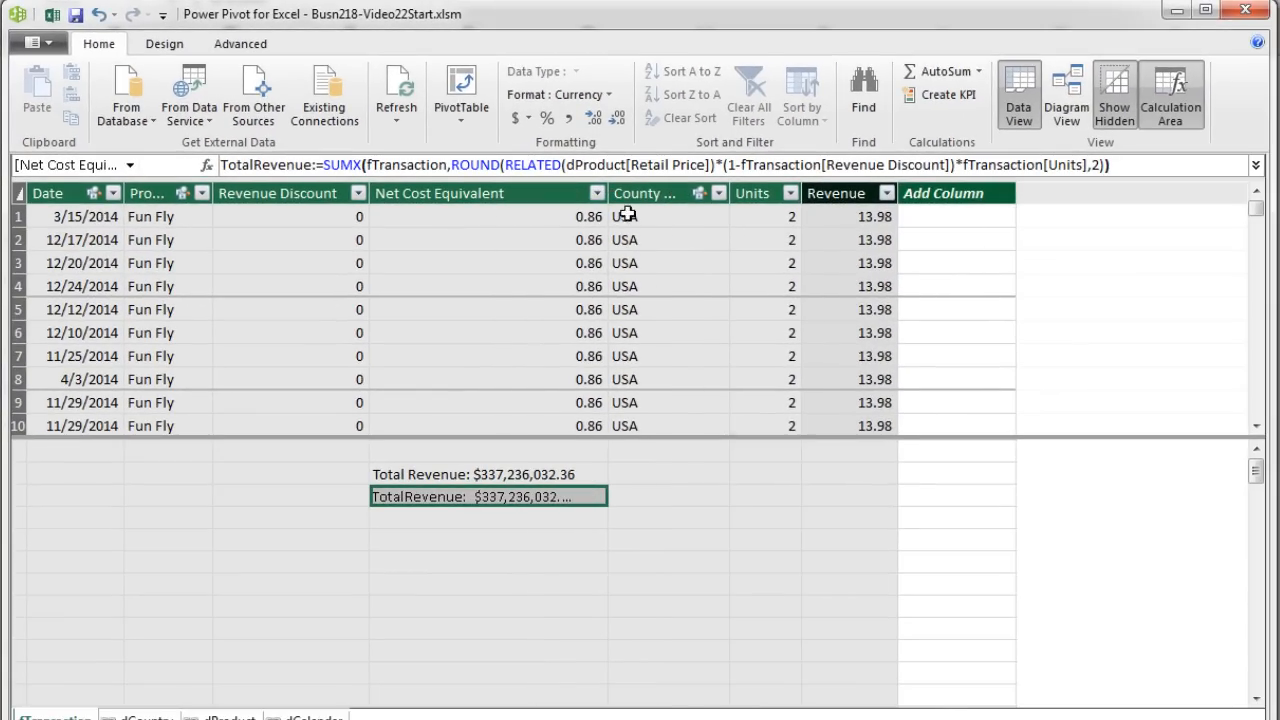
left_click(518, 540)
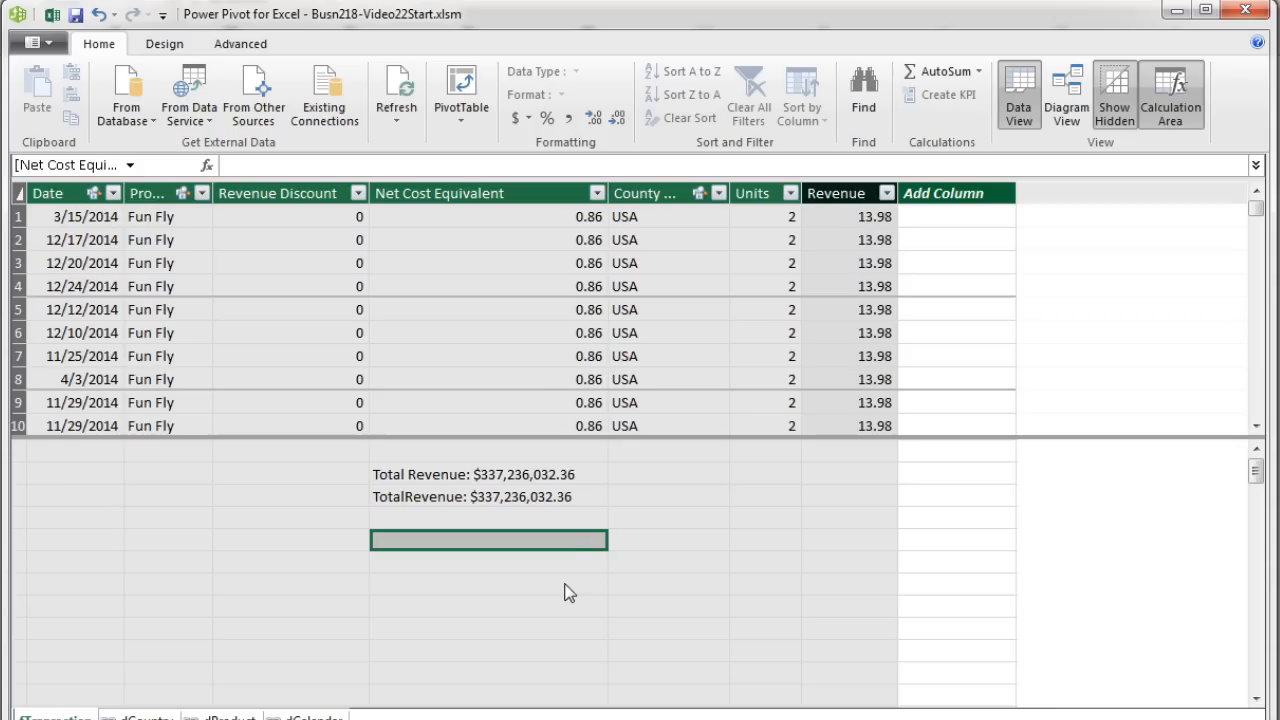
left_click(834, 196)
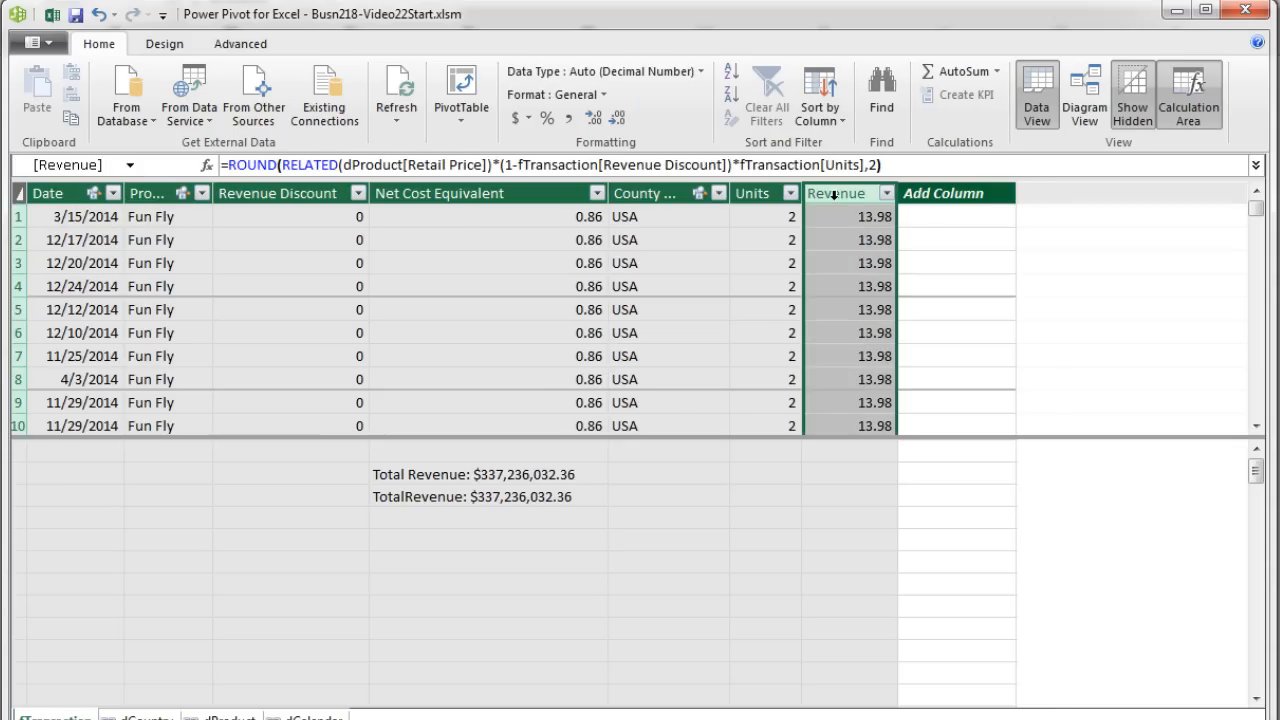
left_click(423, 495)
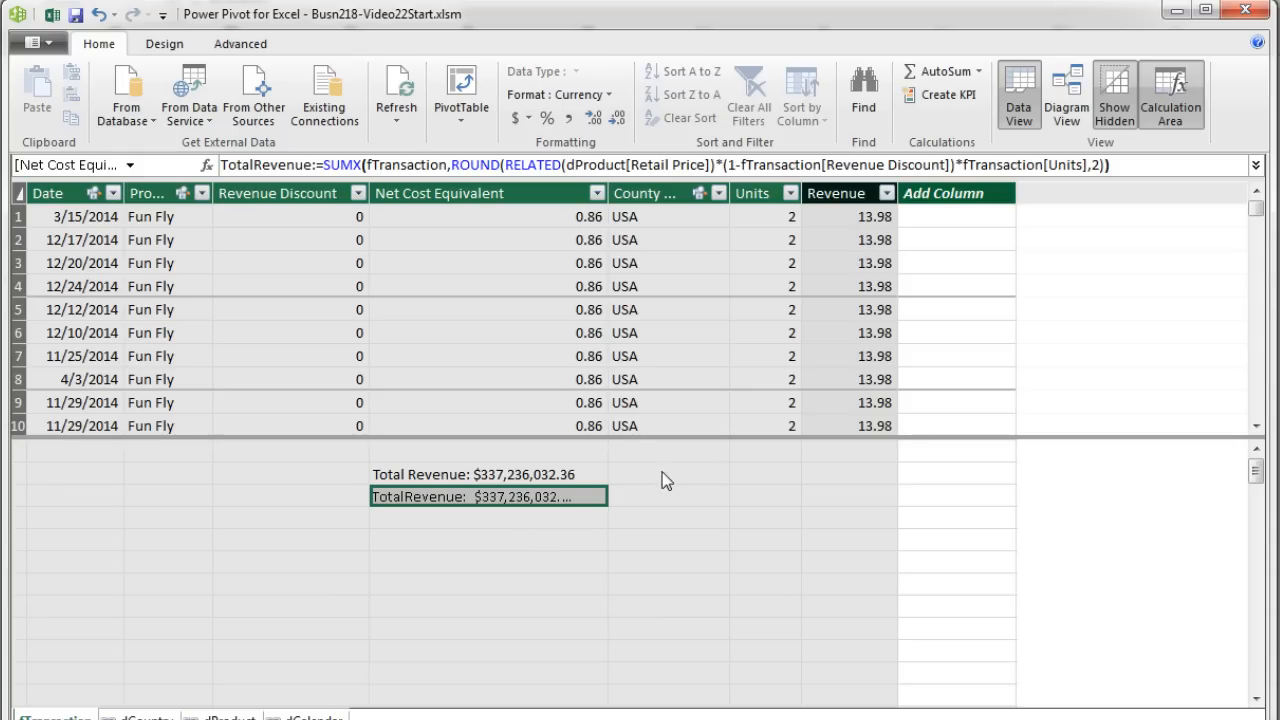
Examine the Standard Cost column in the dProduct table and the Net Cost Equivalent column in fTransaction as inputs for a COGS calculation
left_click(457, 521)
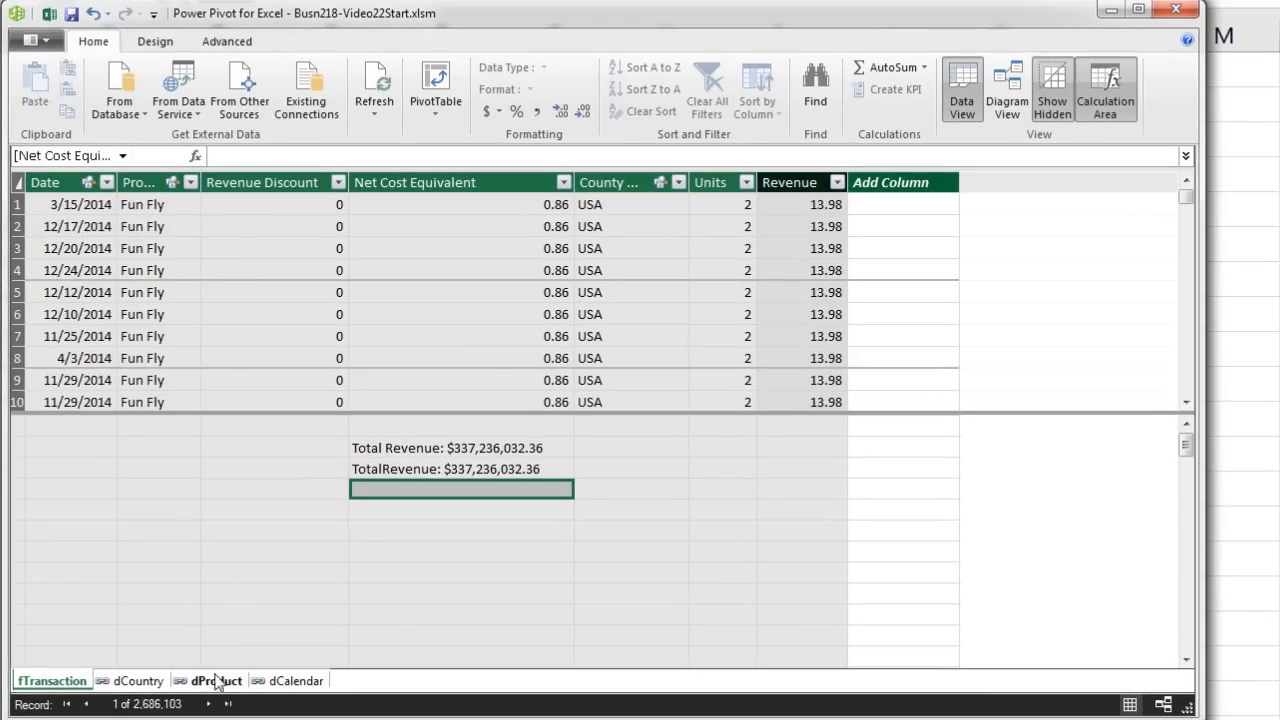
left_click(214, 682)
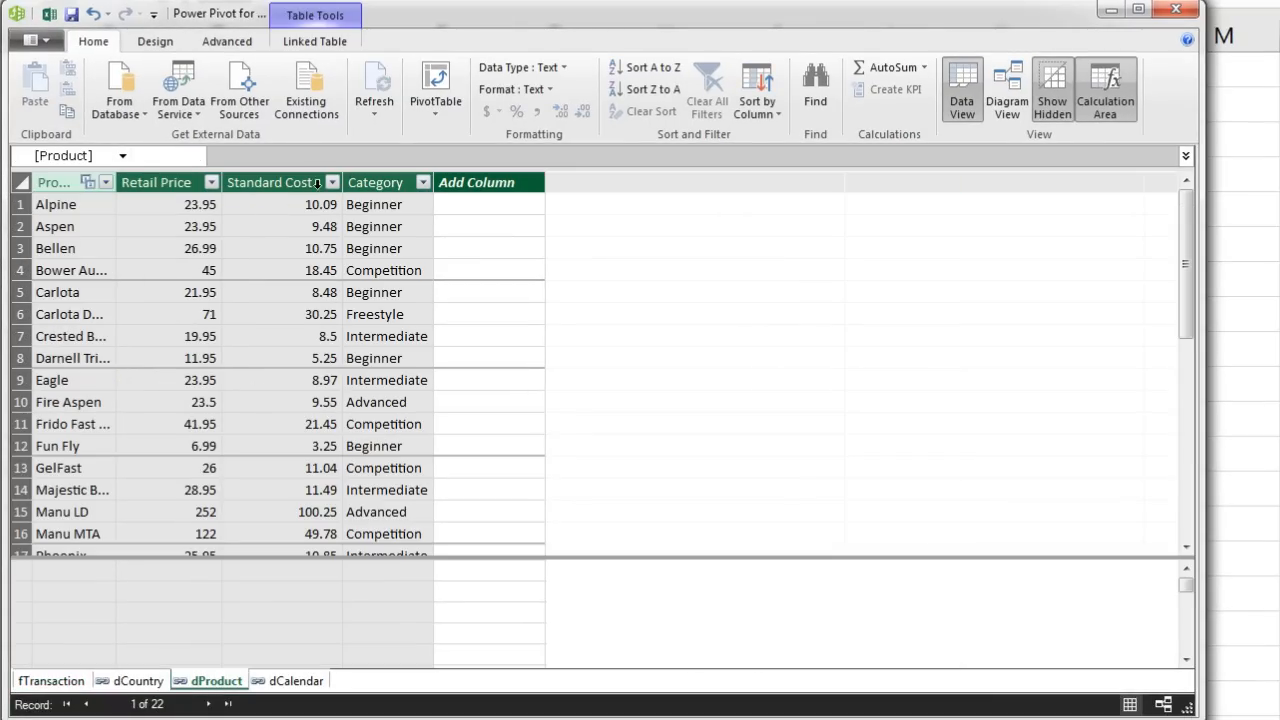
left_click(52, 682)
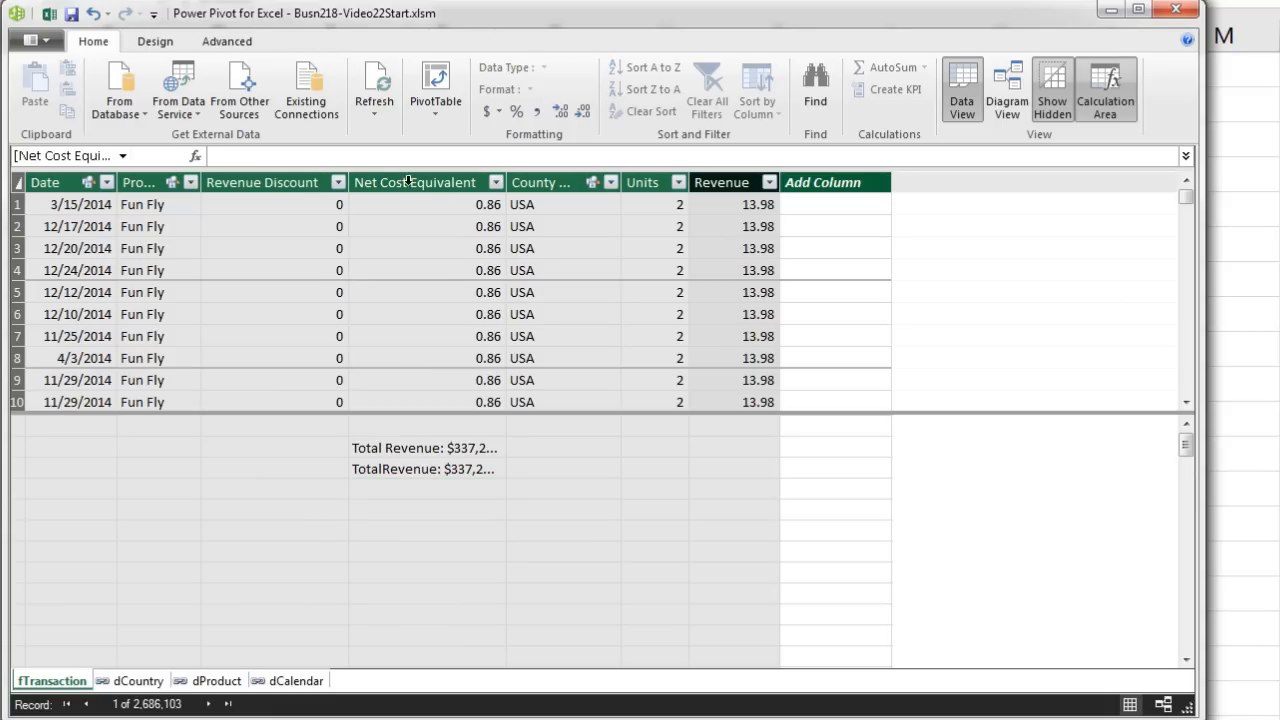
left_click(470, 207)
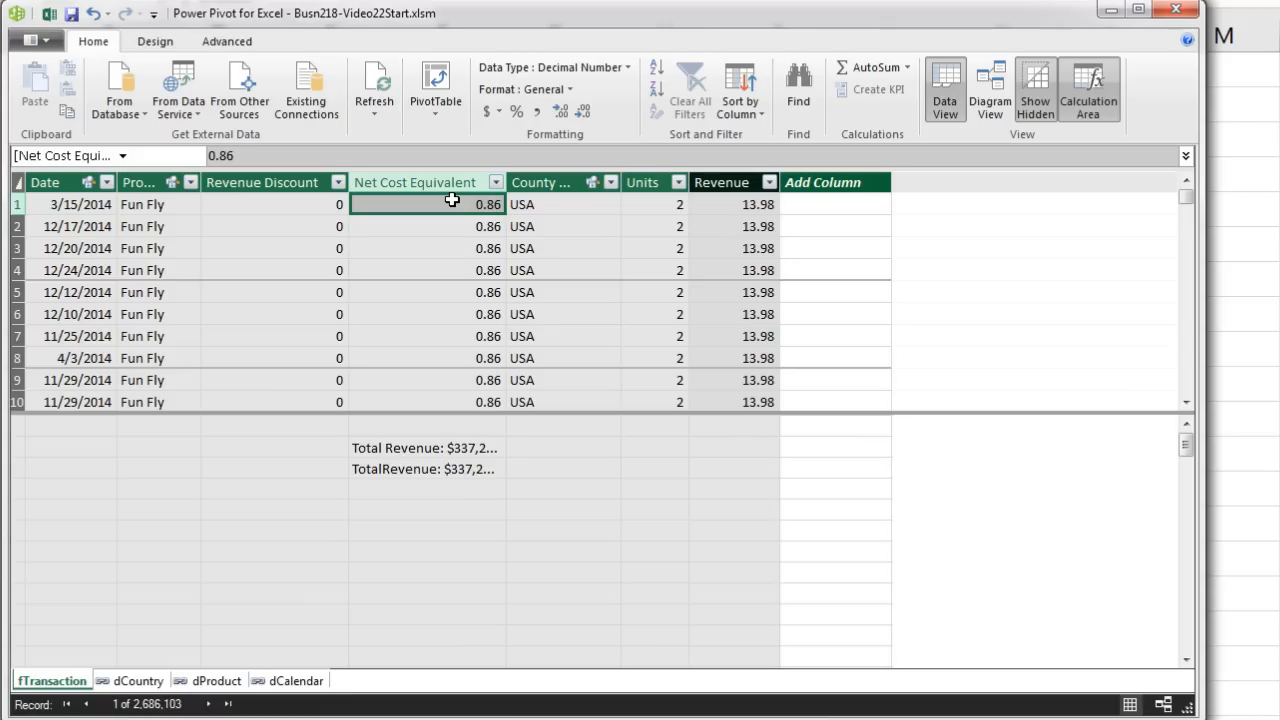
Begin the measure Total COGS:=SUMX(fTransaction,ROUND( in the empty cell below TotalRevenue
left_click(464, 490)
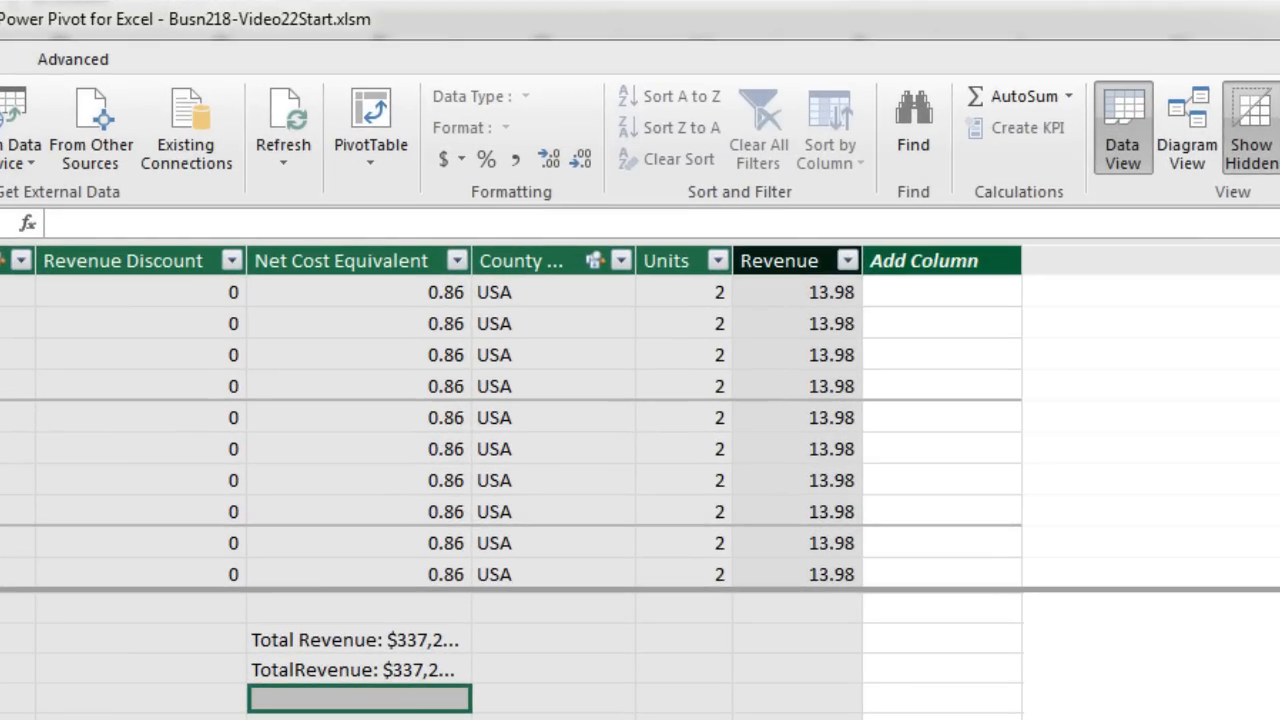
type("To")
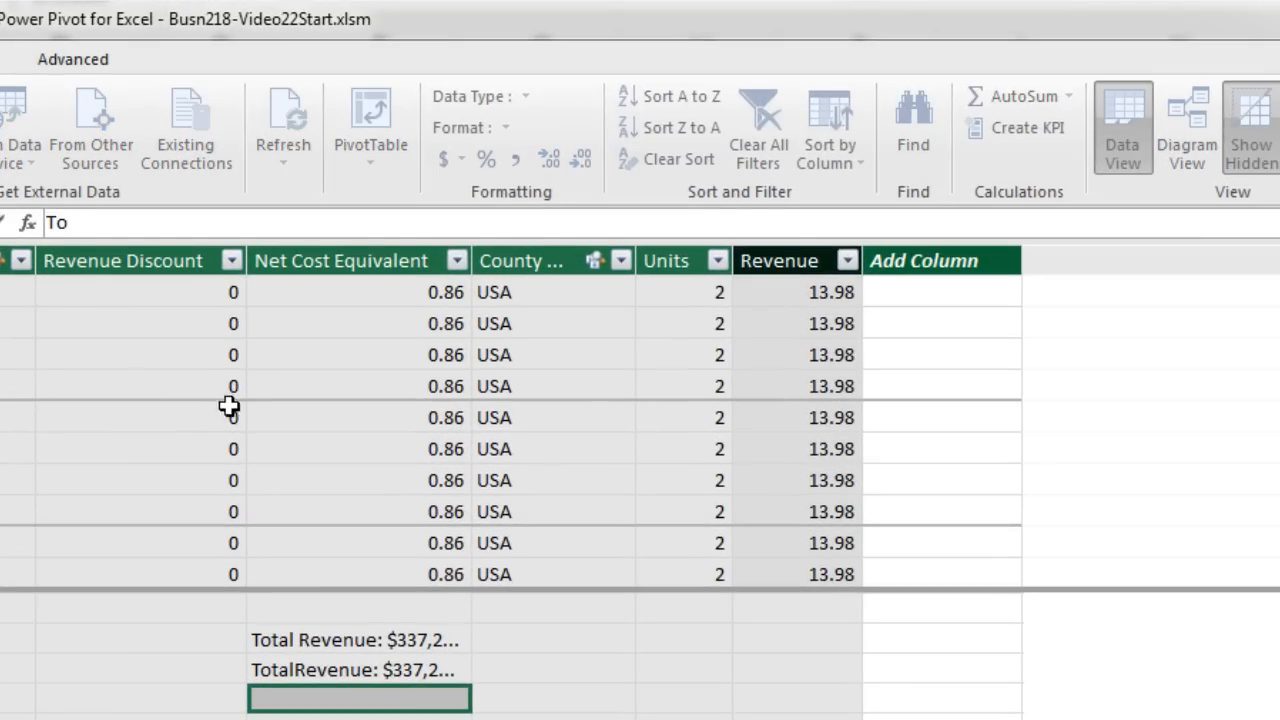
type("tal COGS")
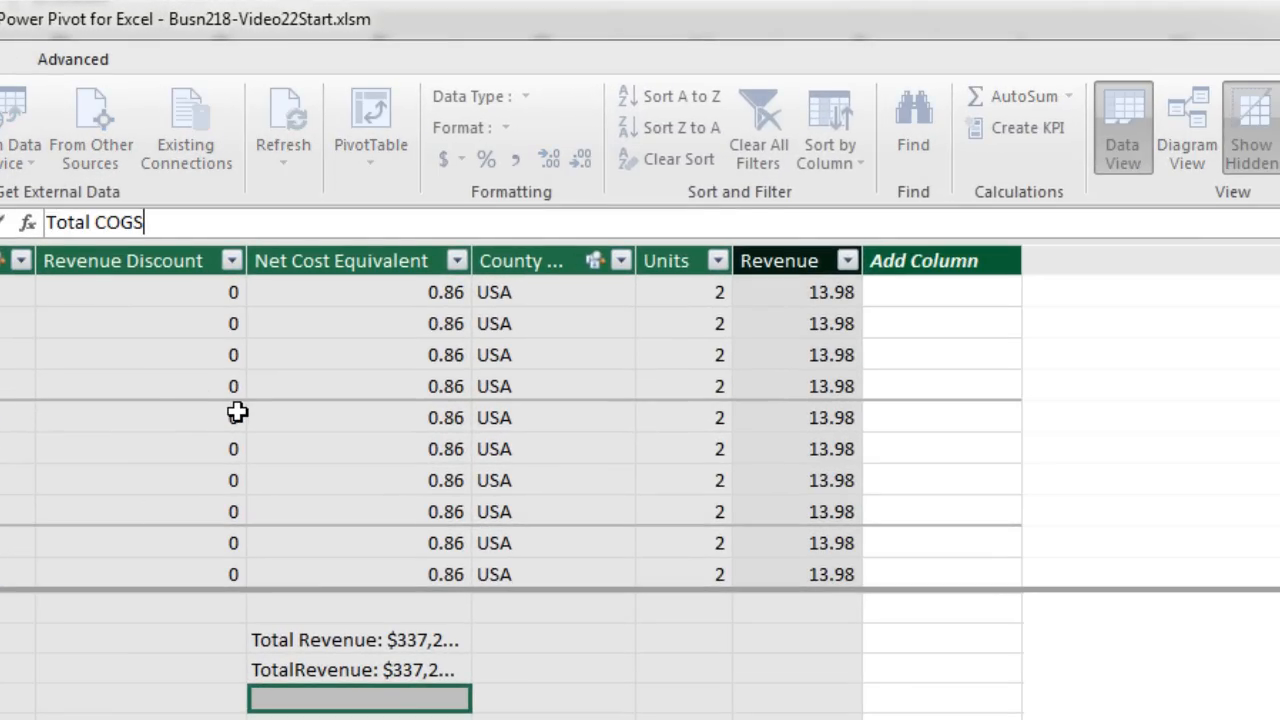
type(":=sumx(")
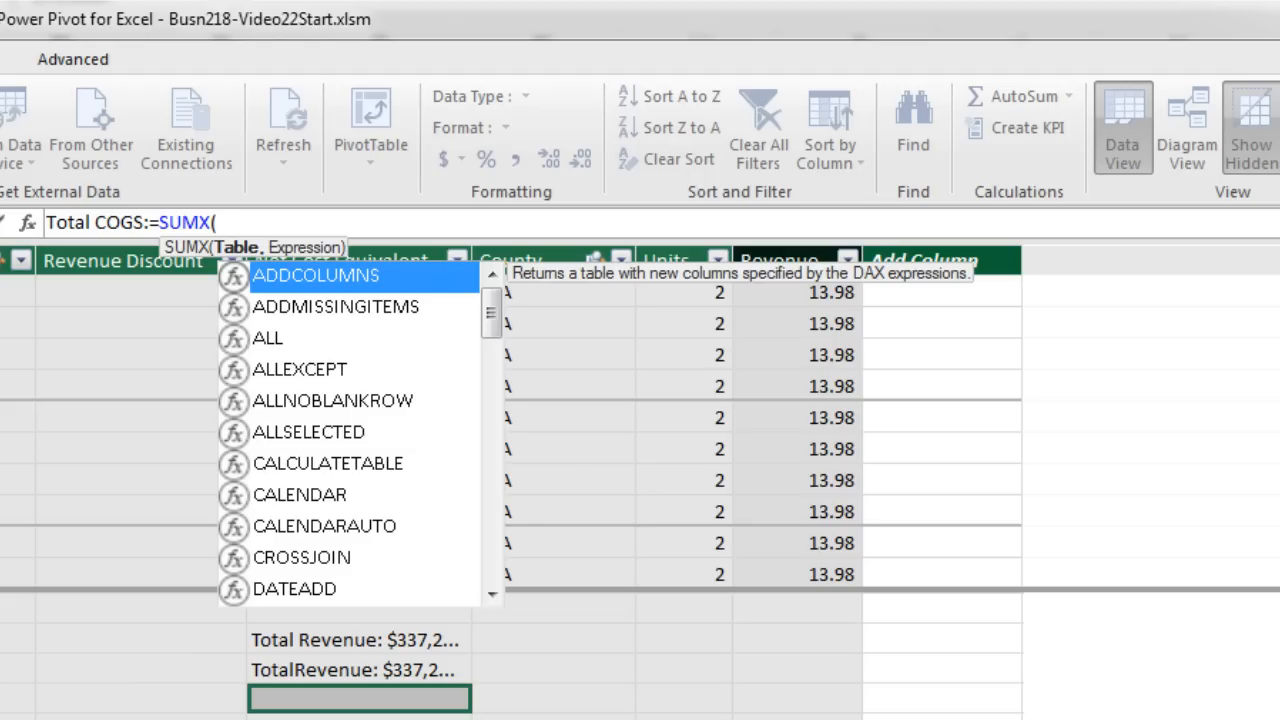
type("fT")
key("Tab")
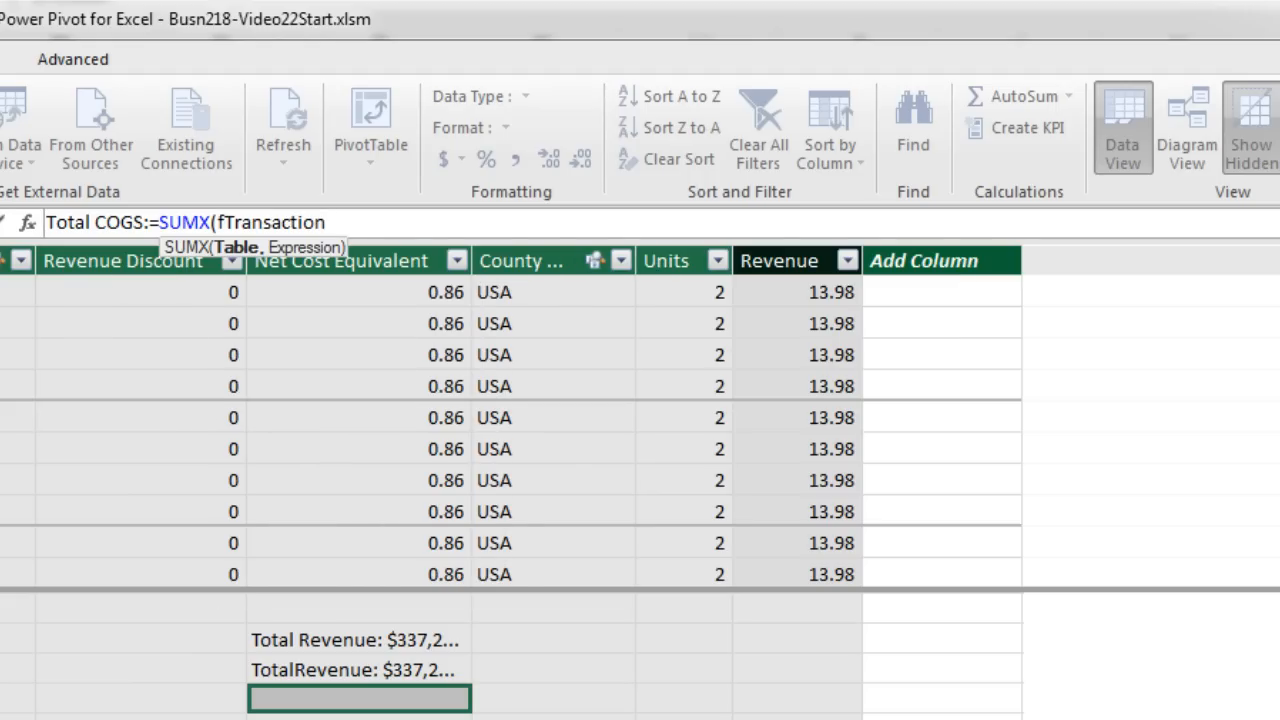
type(",")
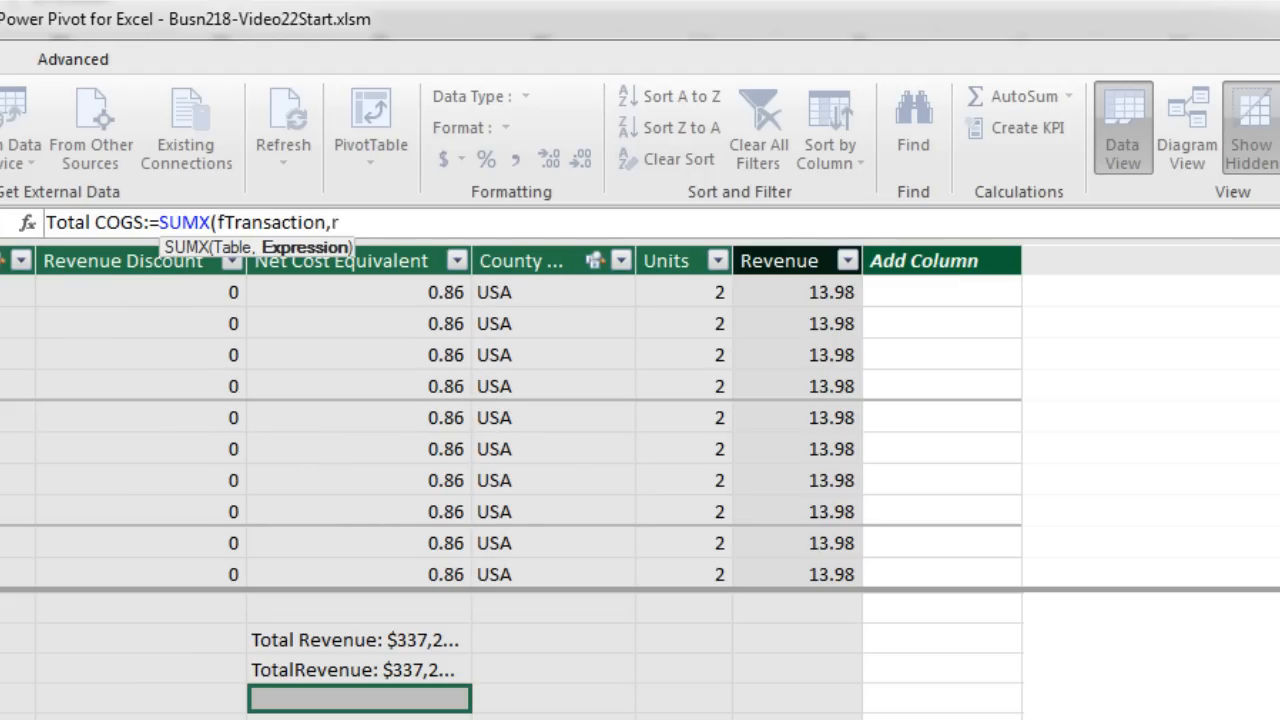
type("round")
key("Tab")
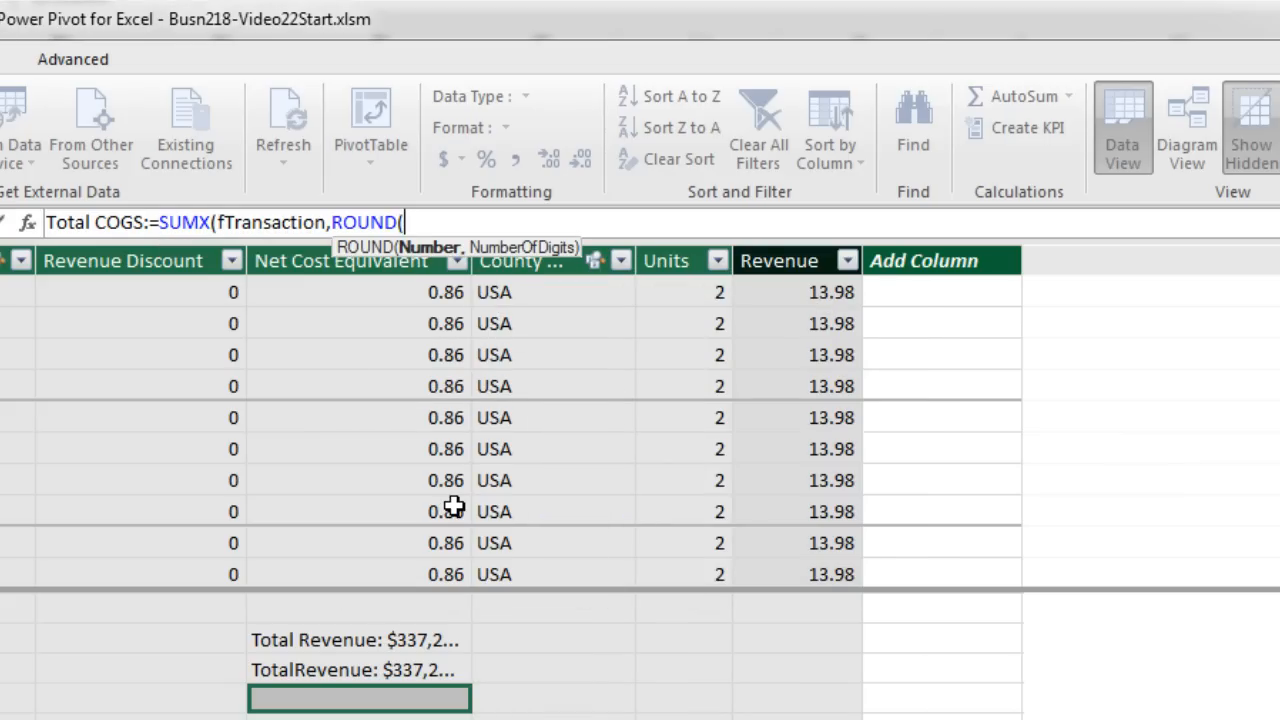
Add RELATED(dProduct[Standard Cost]) as the first factor inside the Total COGS measure's ROUND function
type("rel")
key("Tab")
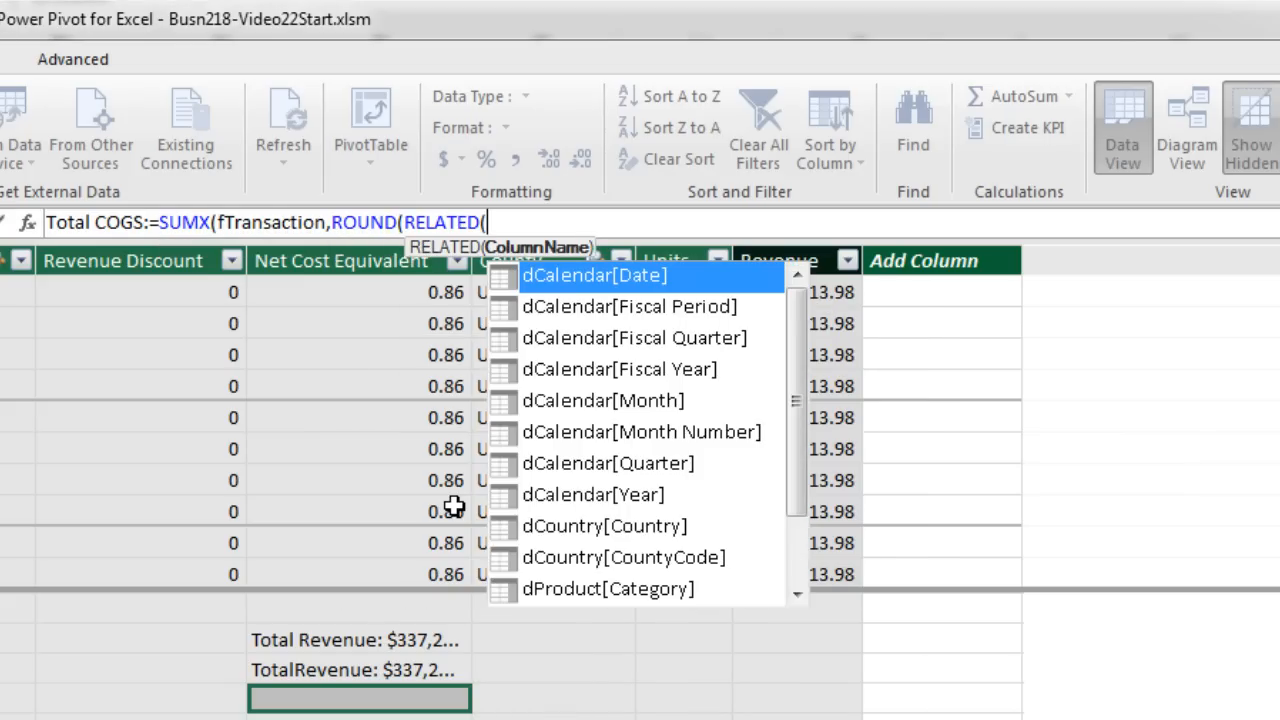
type("dp")
key("Down")
key("Down")
key("Down")
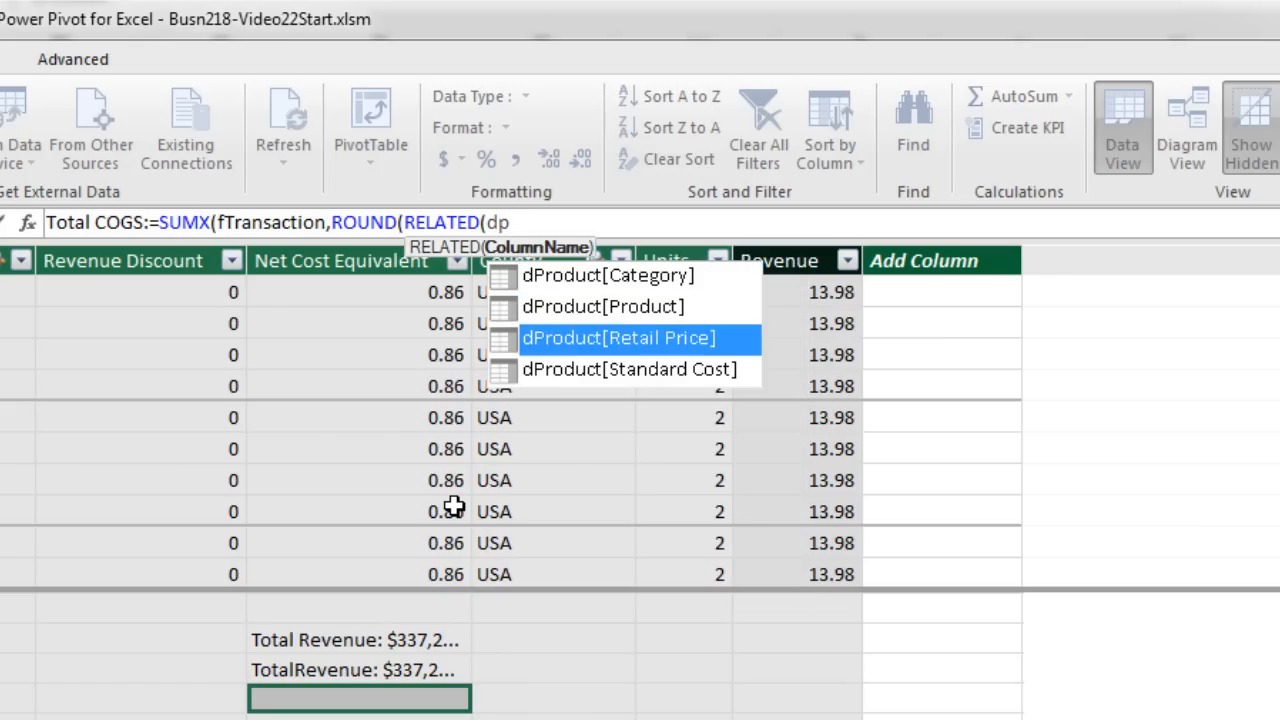
key("Tab")
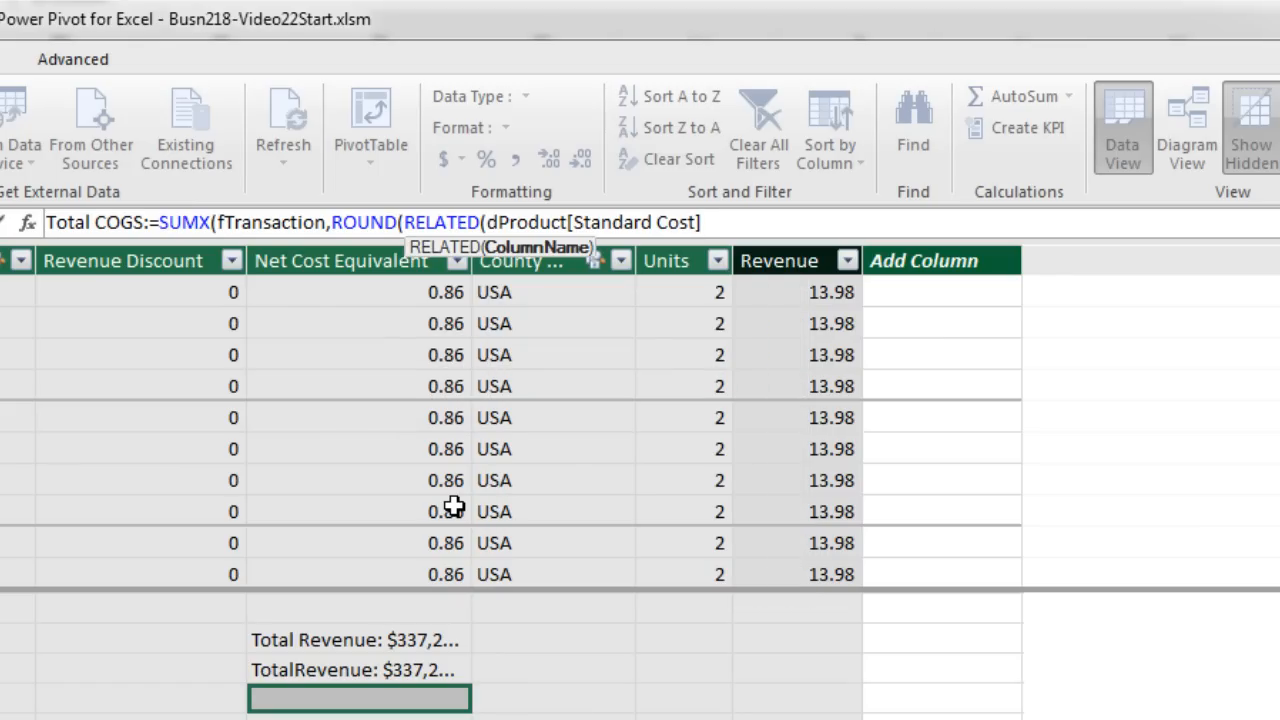
type(")")
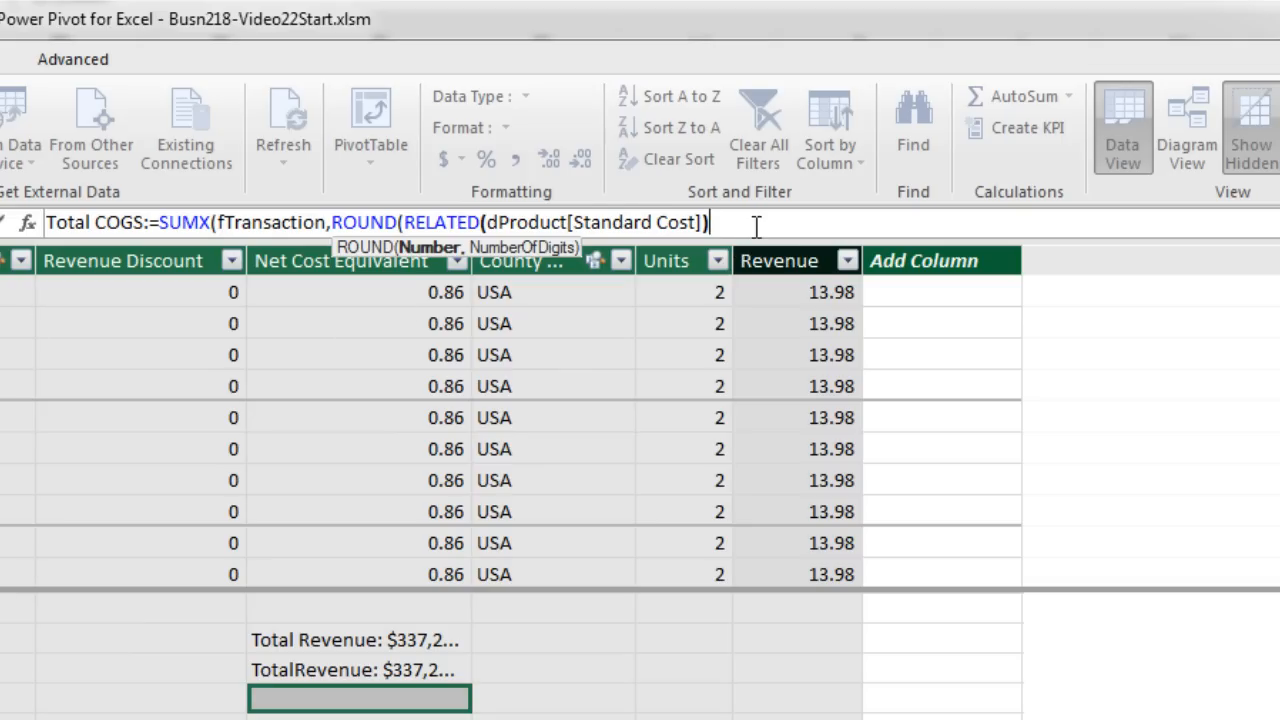
Multiply the related standard cost by fTransaction[Net Cost Equivalent] and fTransaction[Units] in the Total COGS formula
type("*ft")
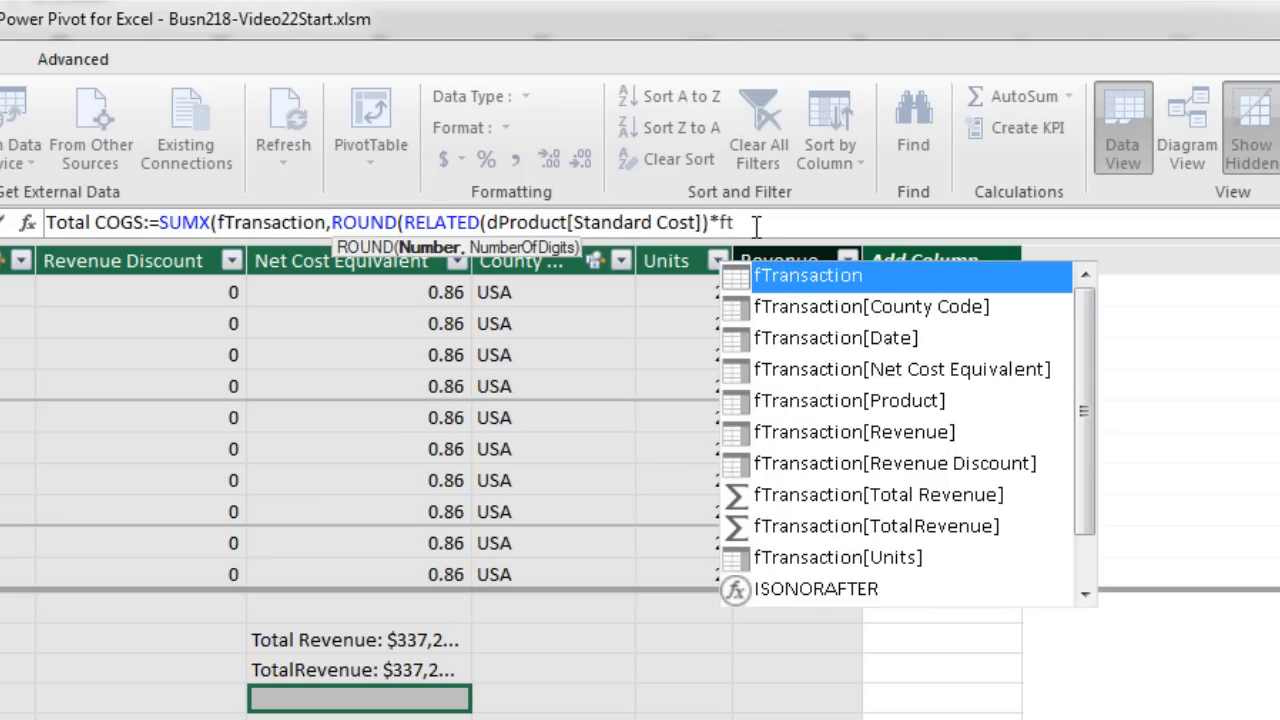
key("Down")
key("Down")
key("Down")
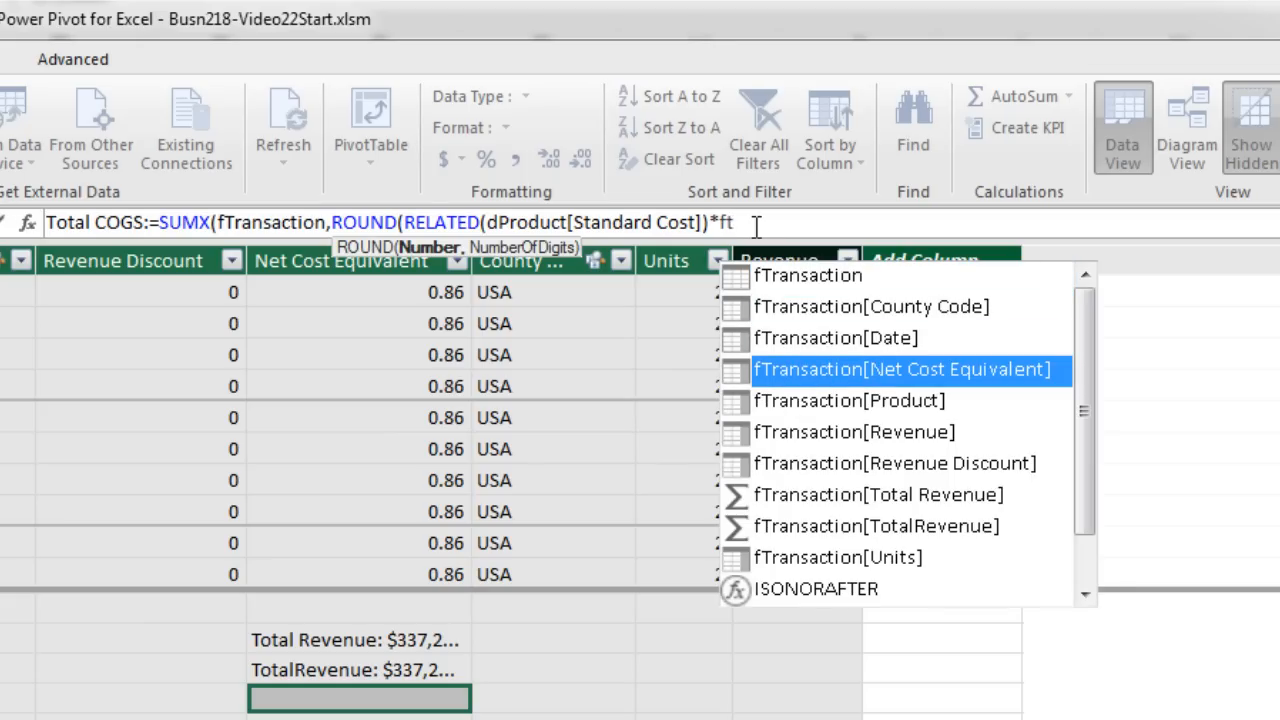
key("Tab")
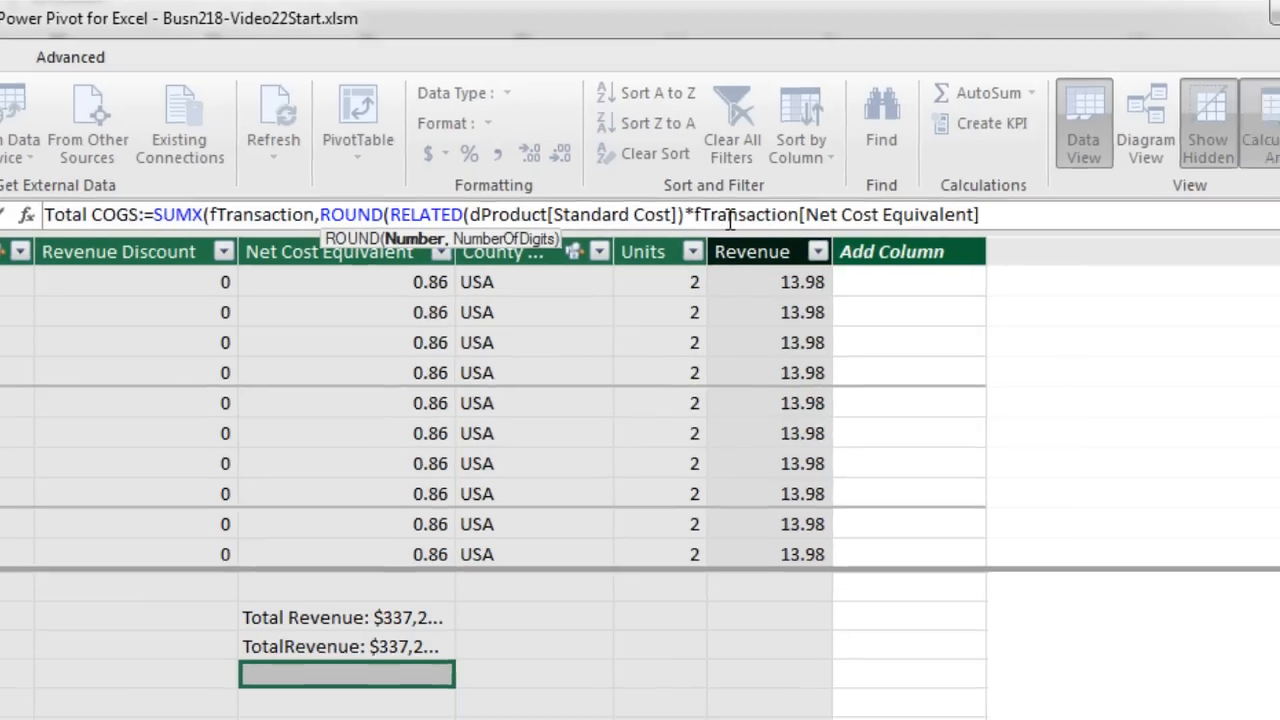
type("*ft")
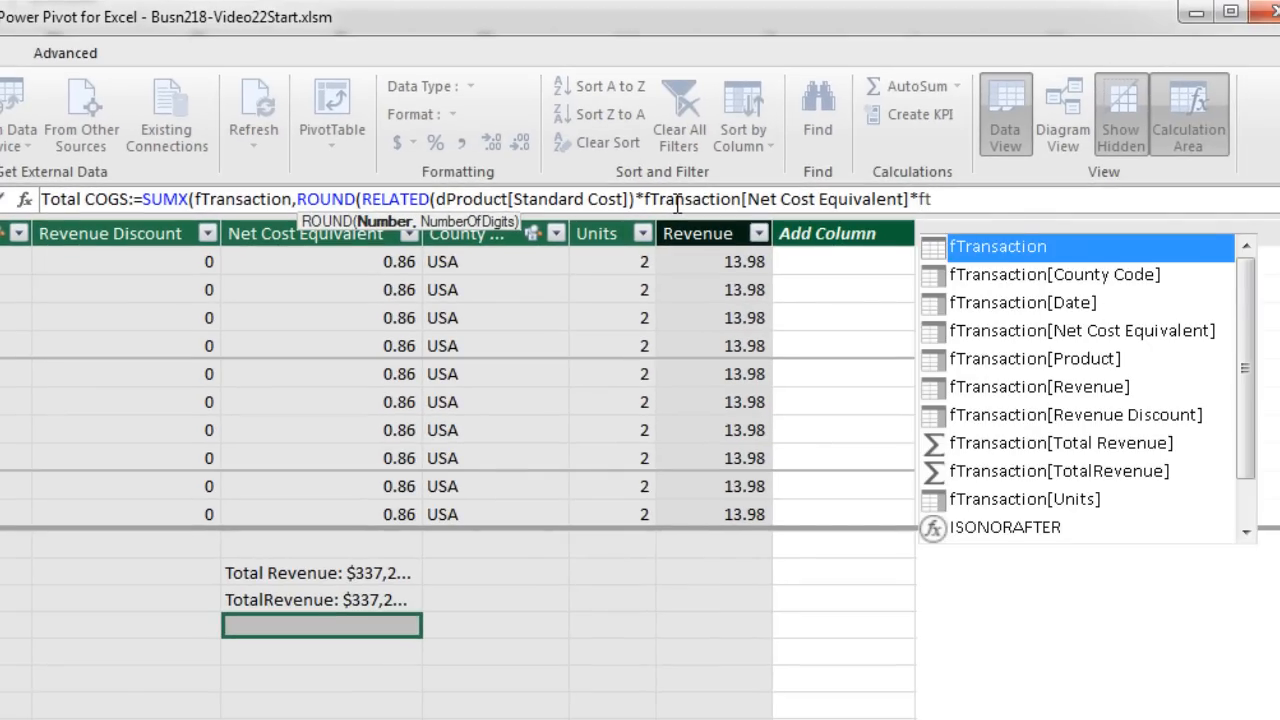
key("Down")
key("Down")
key("Down")
key("Down")
key("Down")
key("Down")
key("Down")
key("Down")
key("Down")
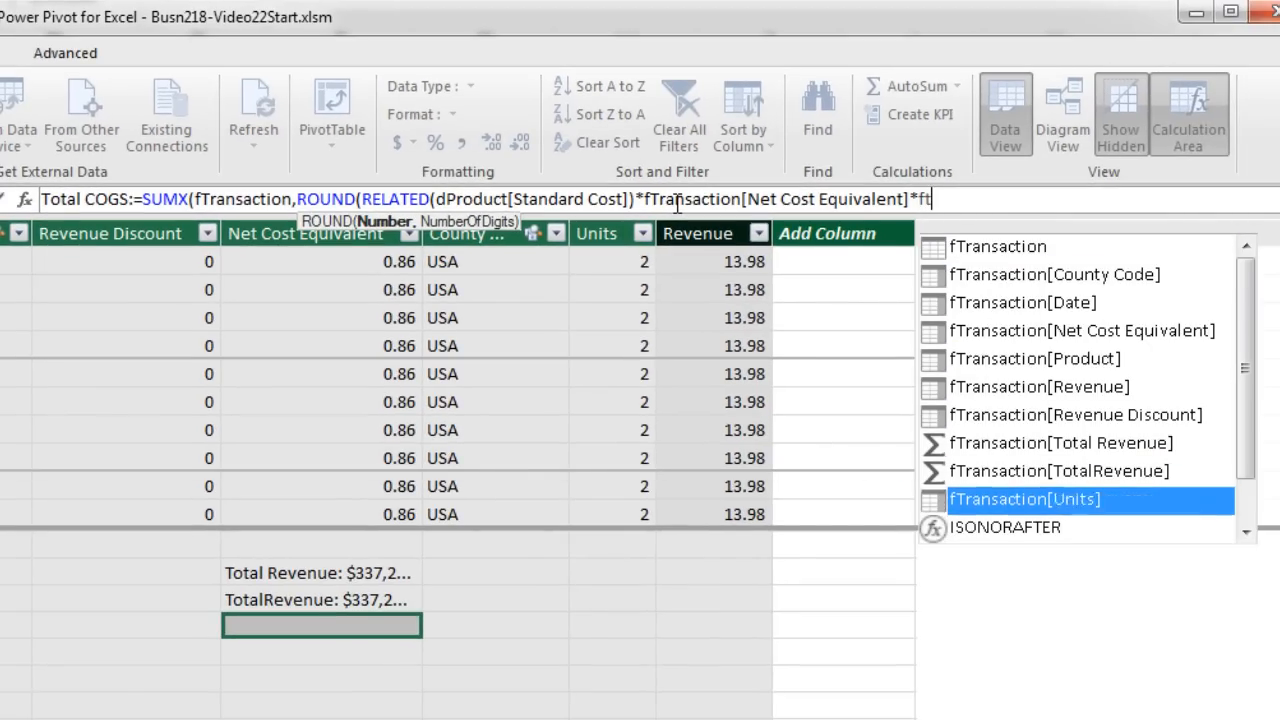
key("Tab")
Round the row-level COGS result to 2 digits, close both functions and enter the Total COGS measure
type(",")
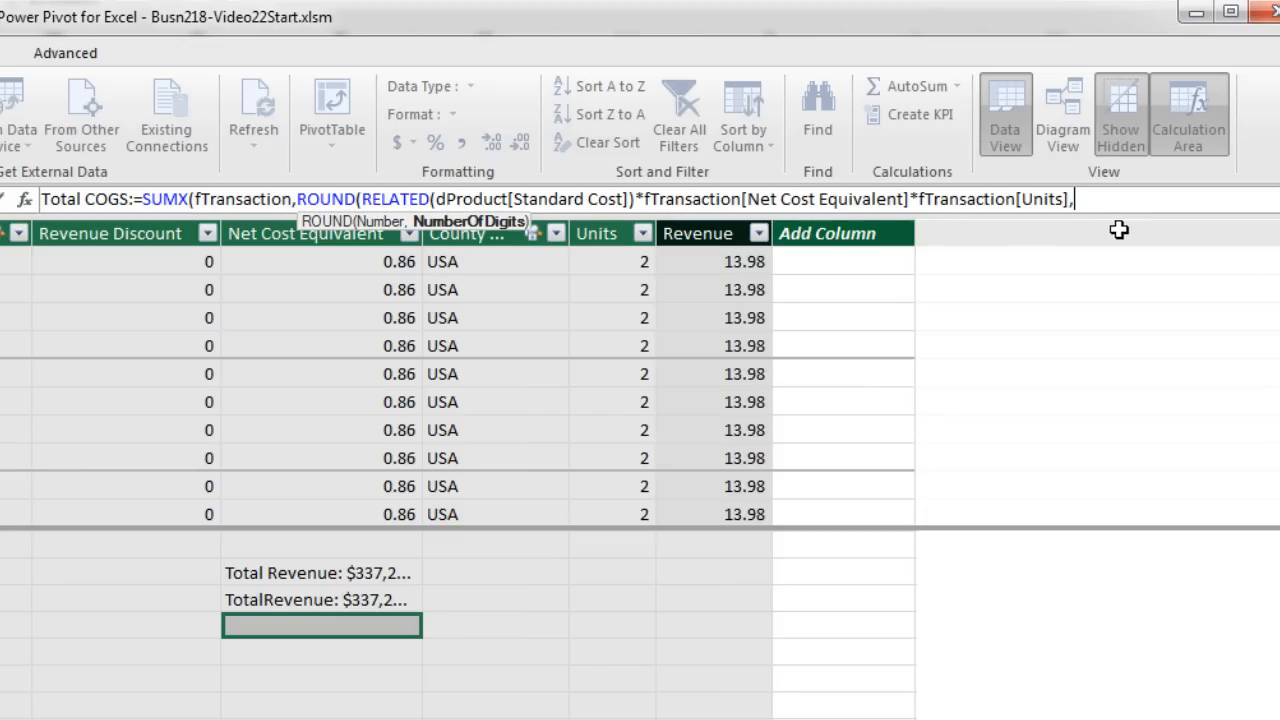
type("2)")
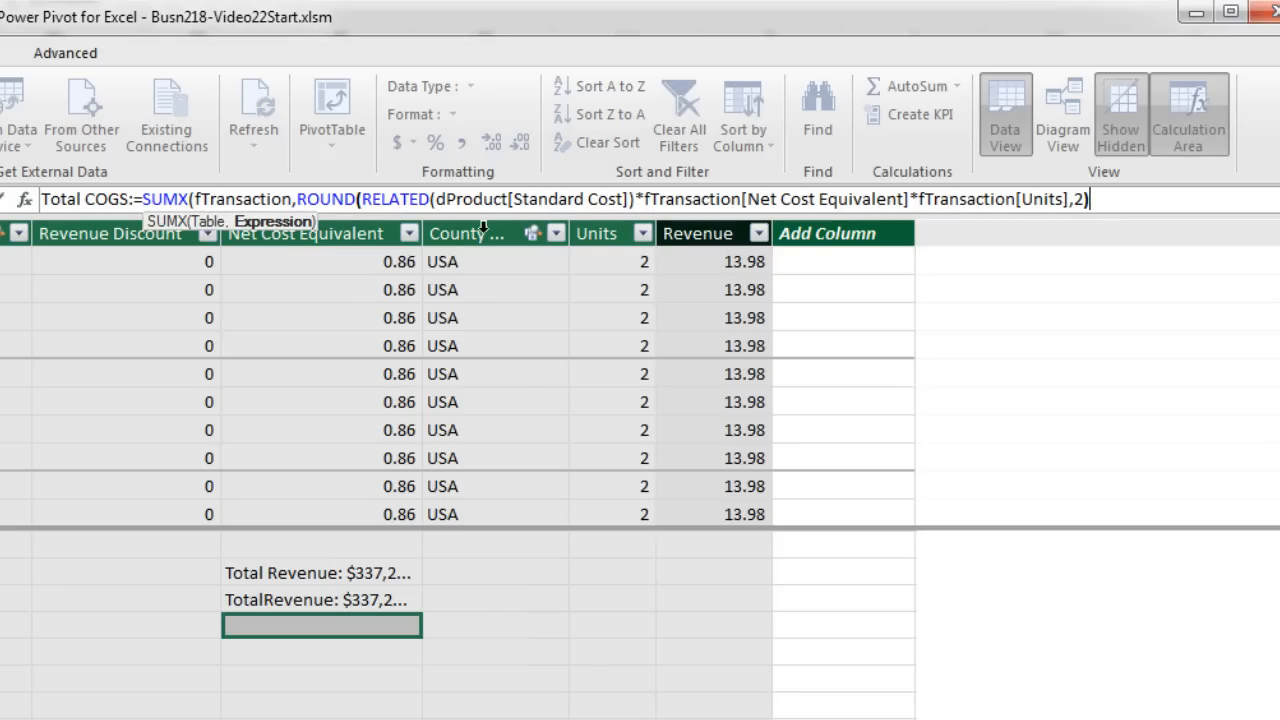
left_click(1112, 199)
type(")")
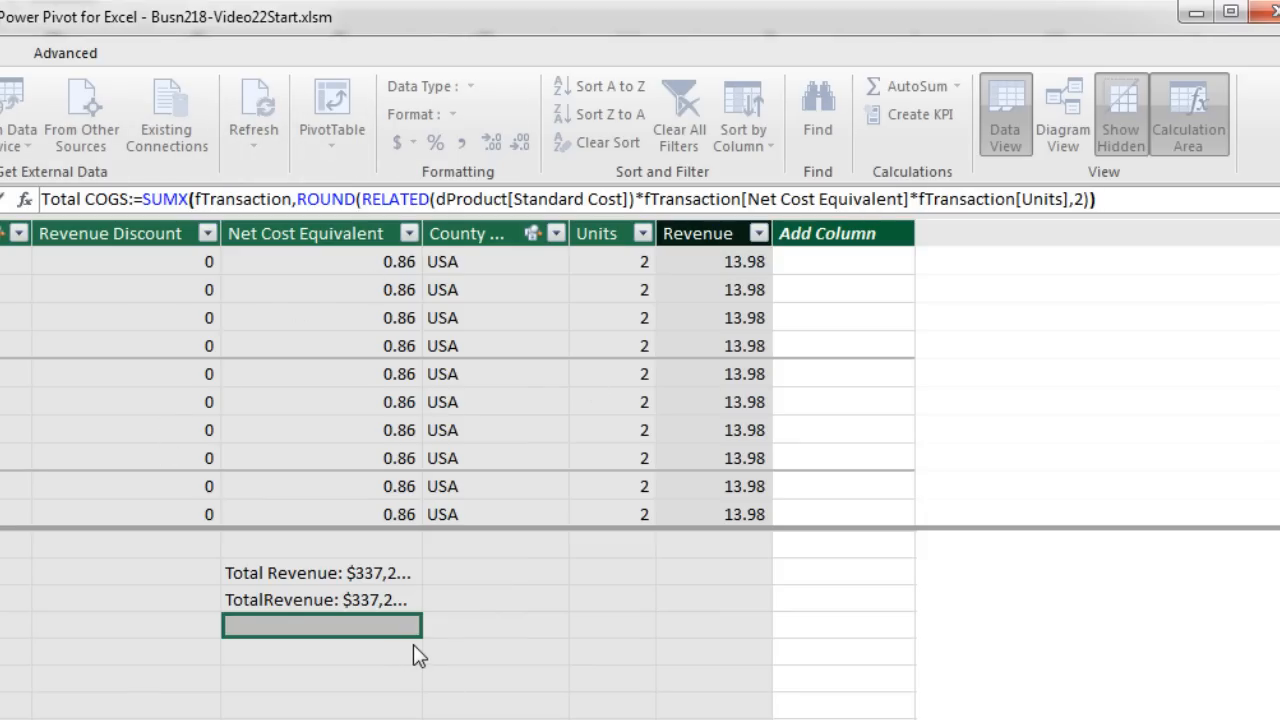
key("Return")
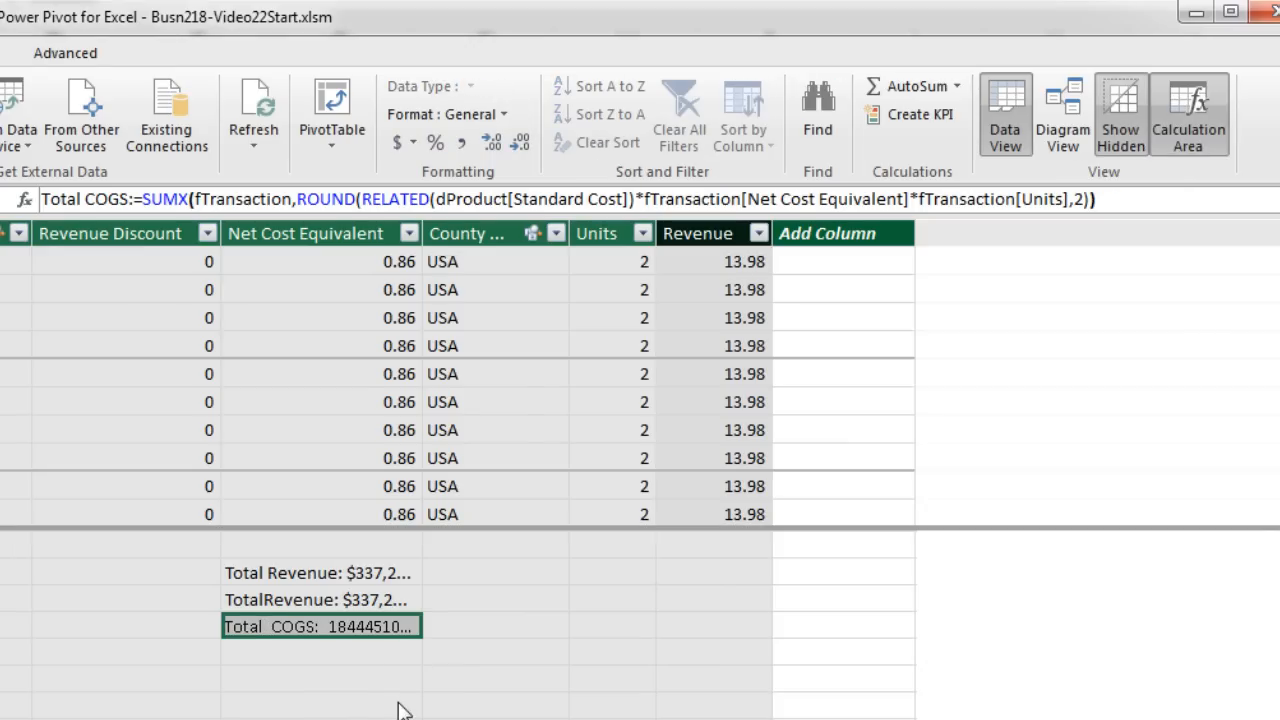
Format Total COGS as dollar currency and add a description explaining how SUMX iterates over fTransaction to calculate the COGS formula row by row
left_click(410, 145)
left_click(445, 177)
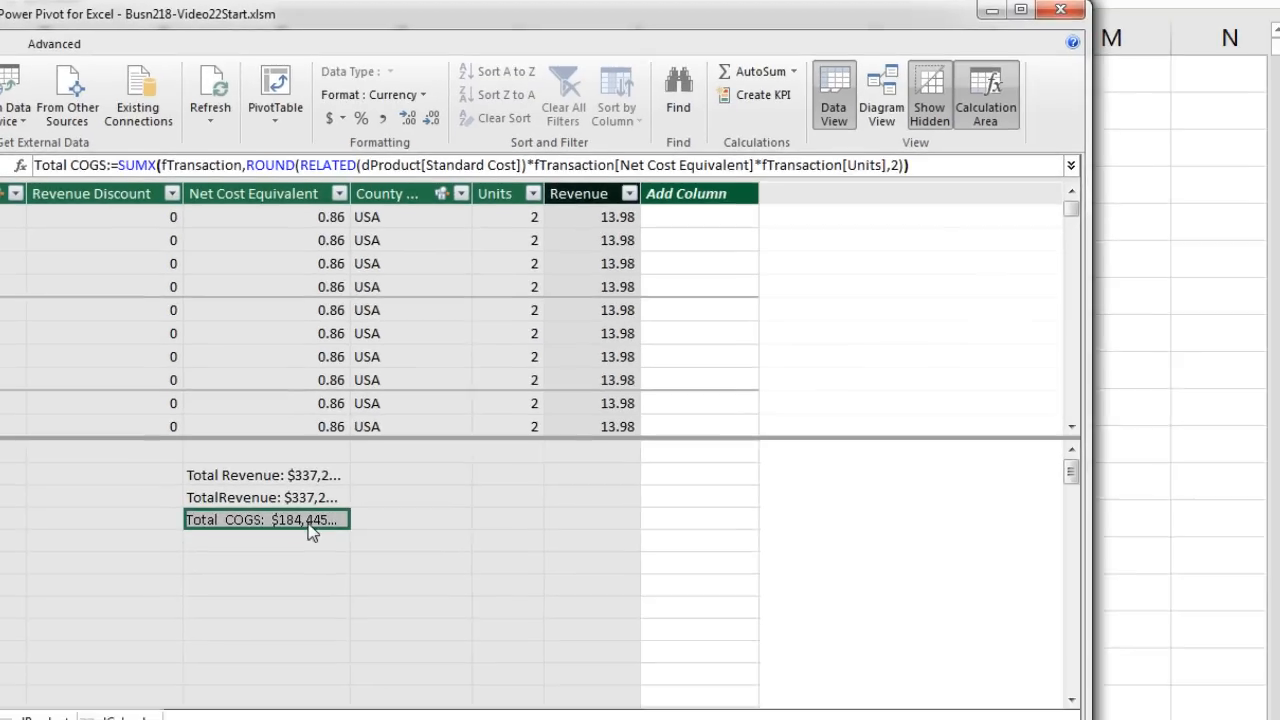
right_click(310, 530)
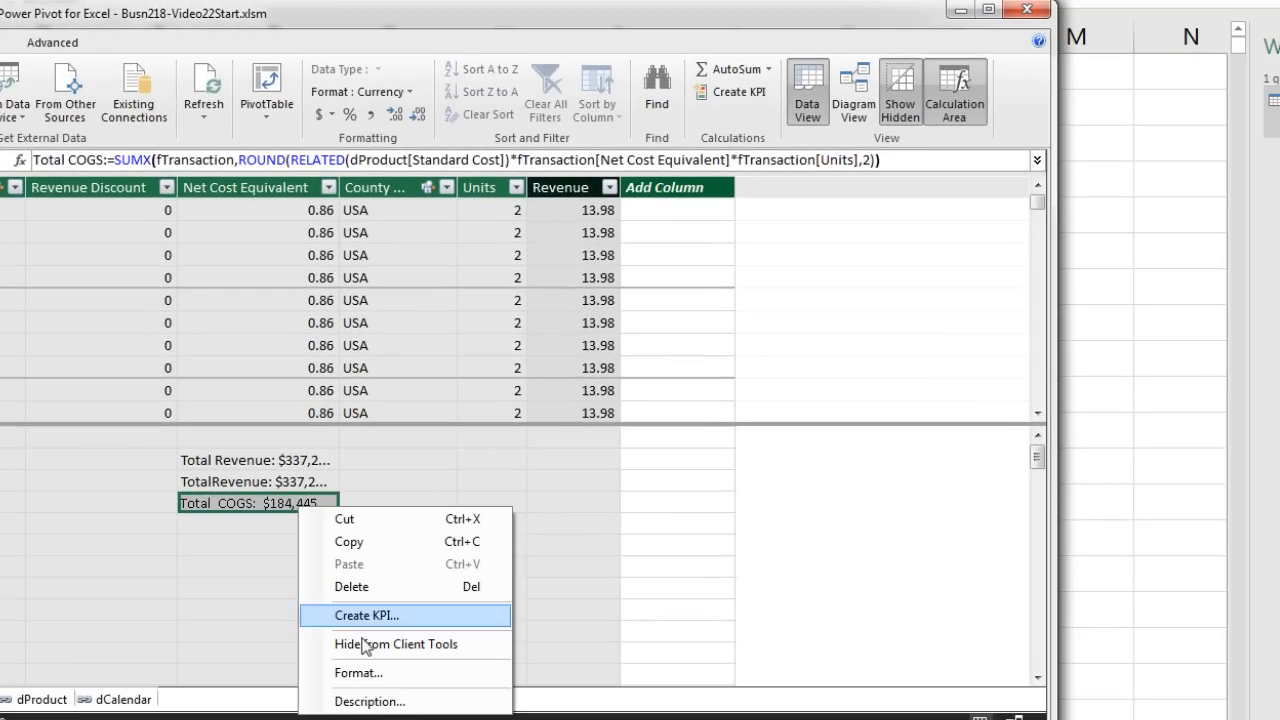
left_click(366, 696)
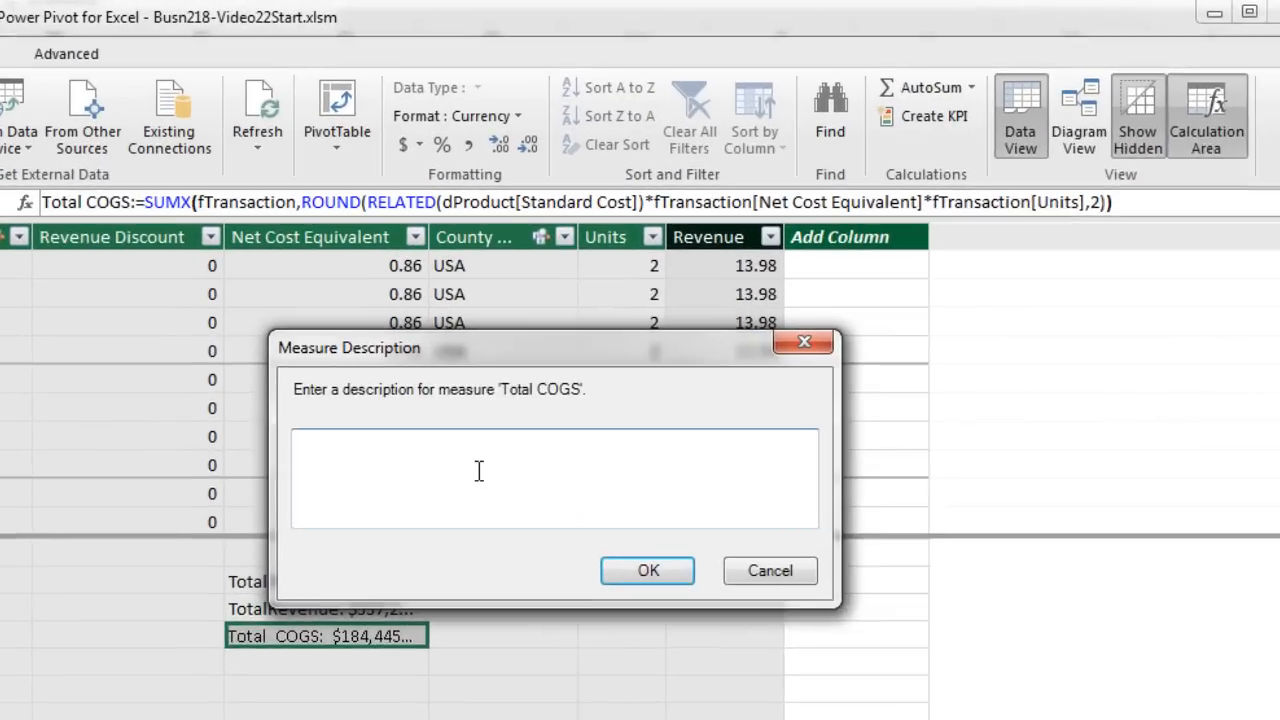
type("DAX Measure with SUMX to iterate over the fTransaction Table (Row Context) and calculate the COGS formula row by row: ROUND(RELATED(dProduct[Standard Cost])*fTransaction[Net Cost Equivalent]*fTransaction[Units],2)")
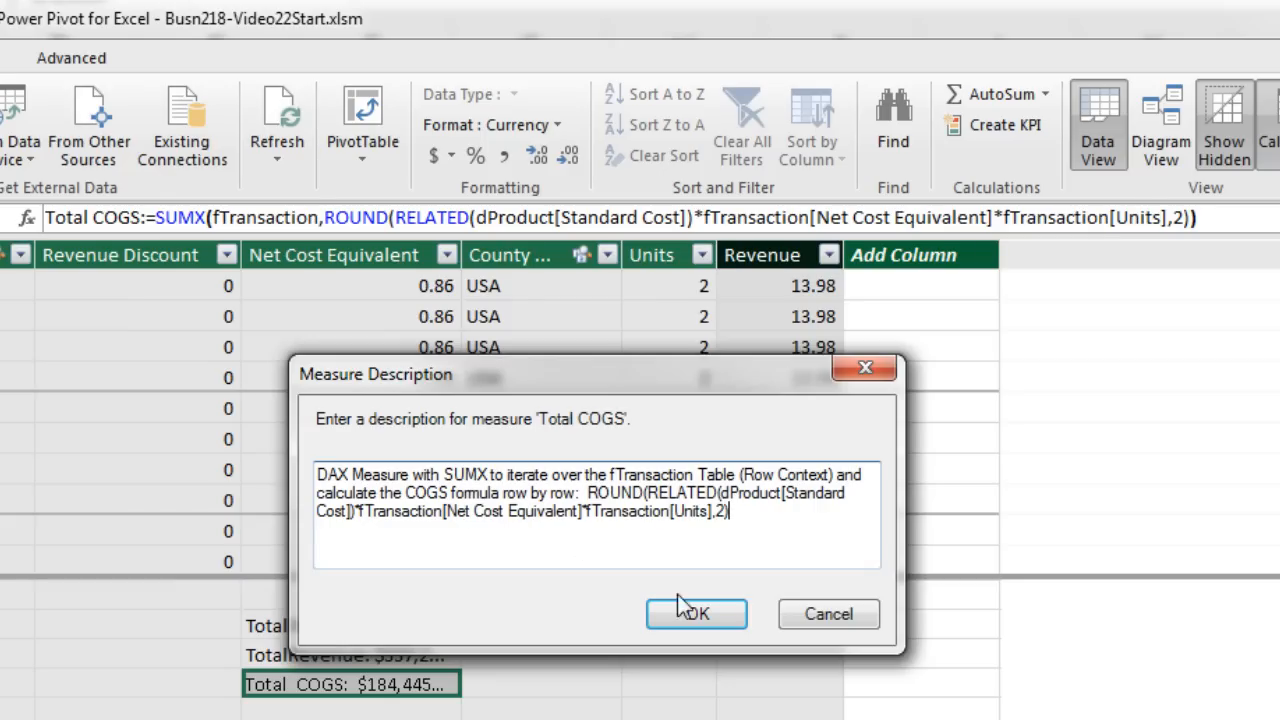
left_click(701, 616)
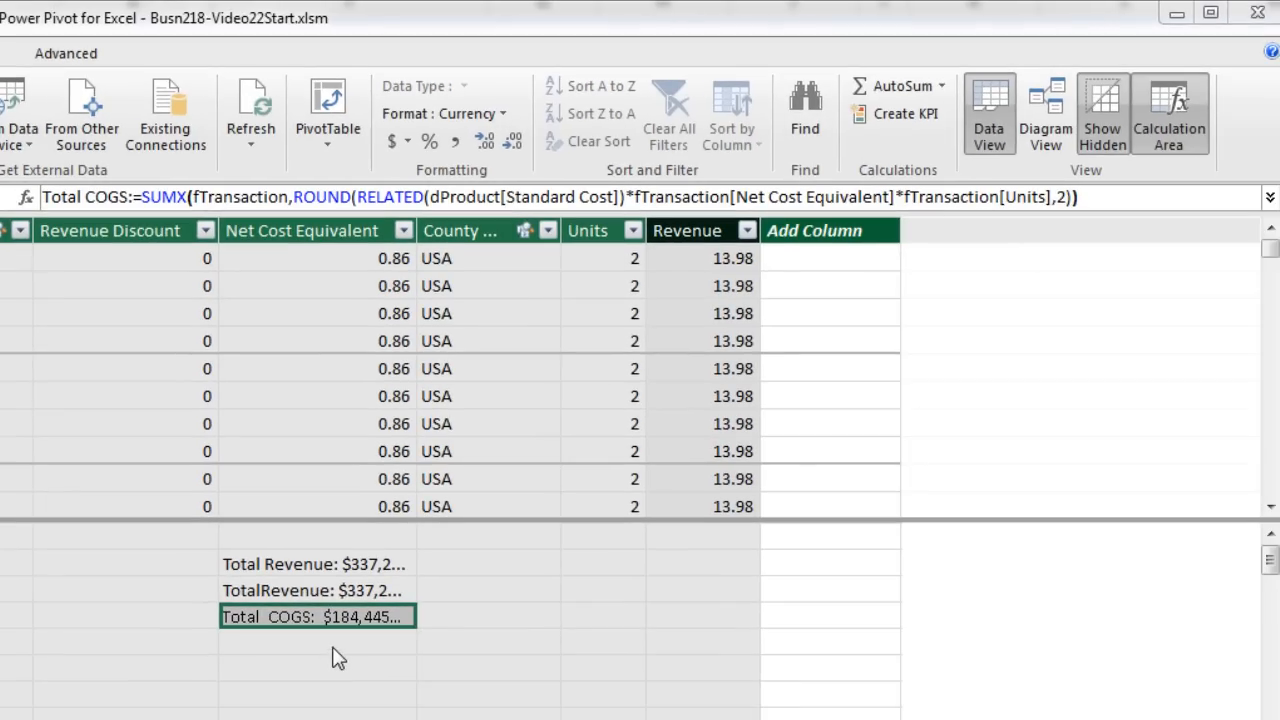
Below Total COGS, create the measure Total Gross Profit:=[Total Revenue]-[Total COGS]
left_click(337, 643)
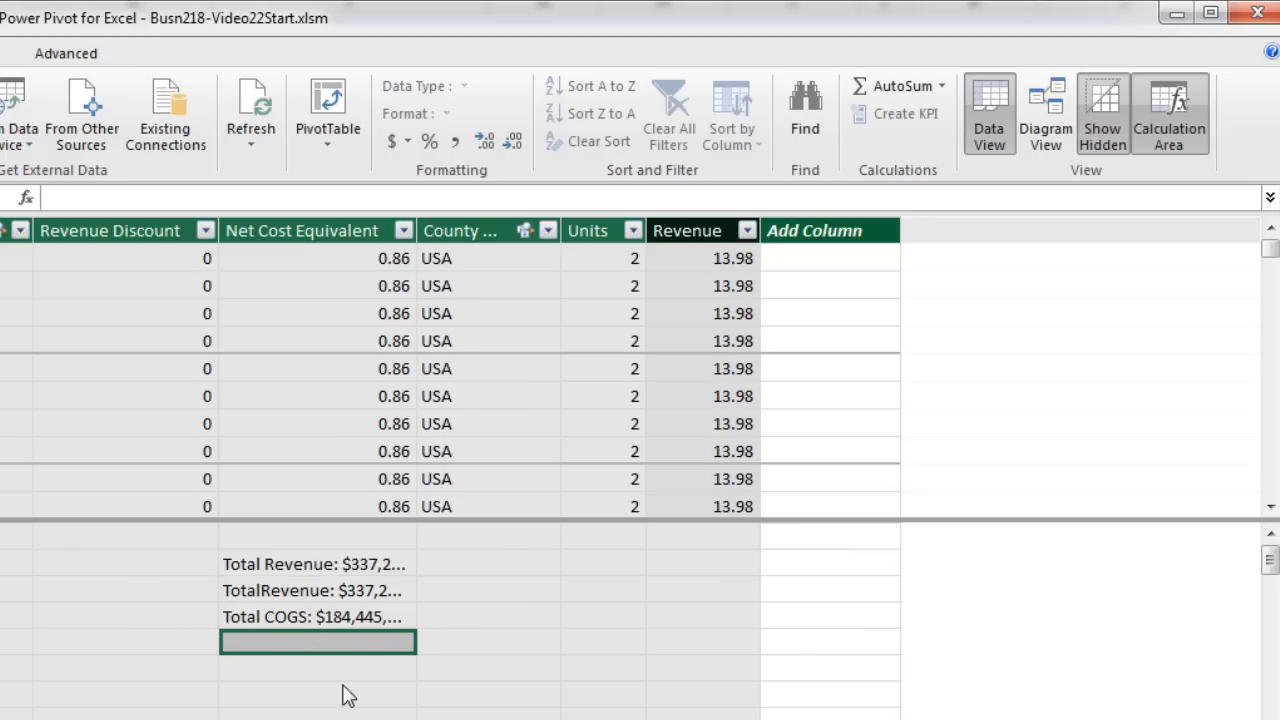
type("Total Gross Profit:=")
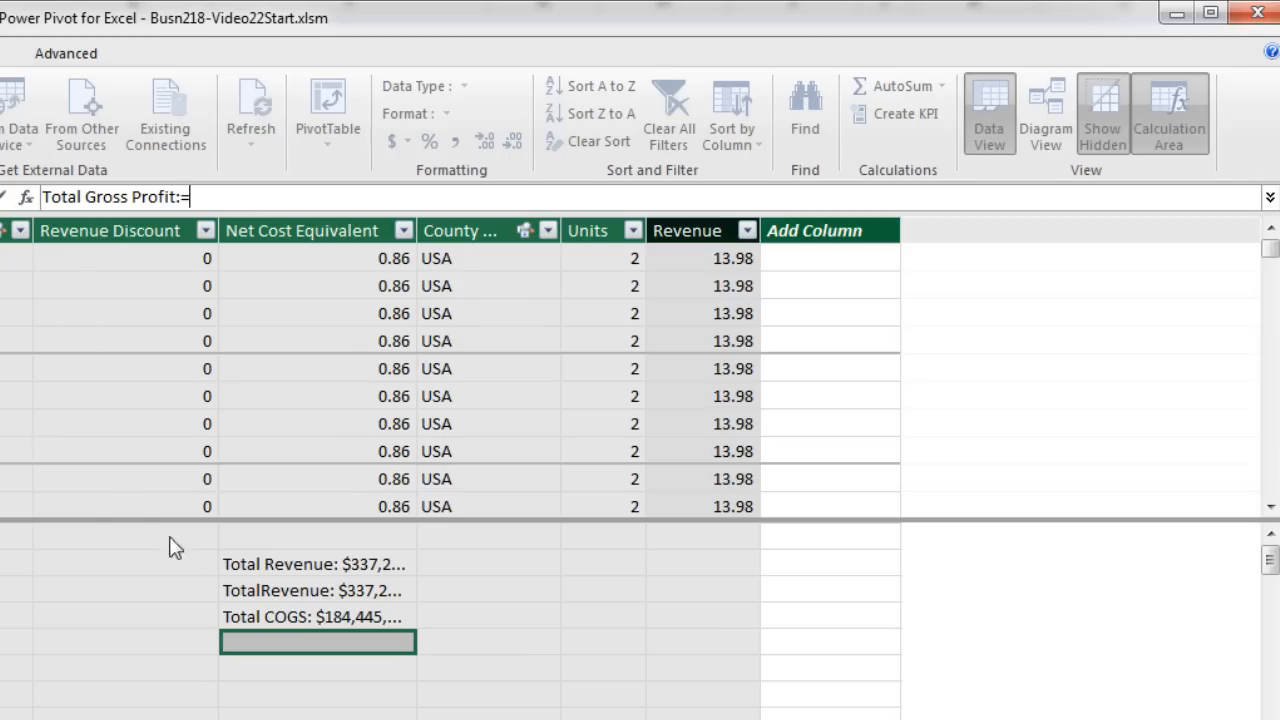
left_click(253, 569)
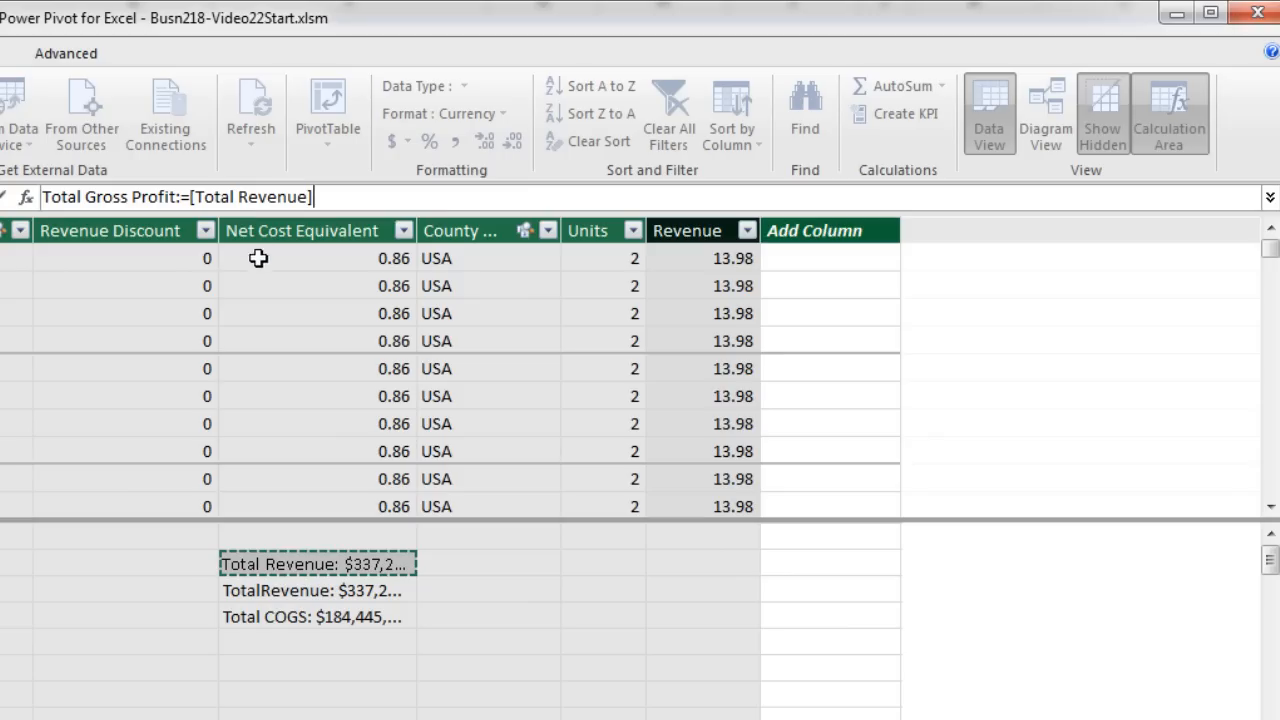
type("-")
left_click(336, 616)
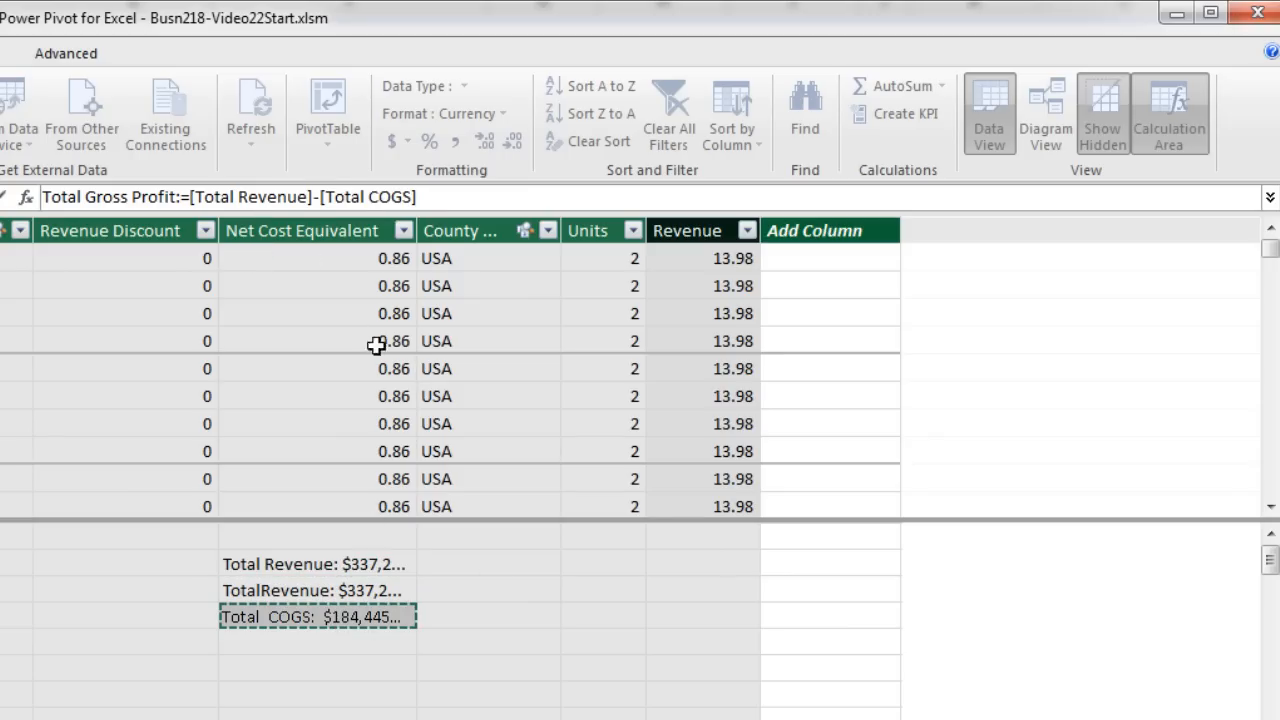
key("Return")
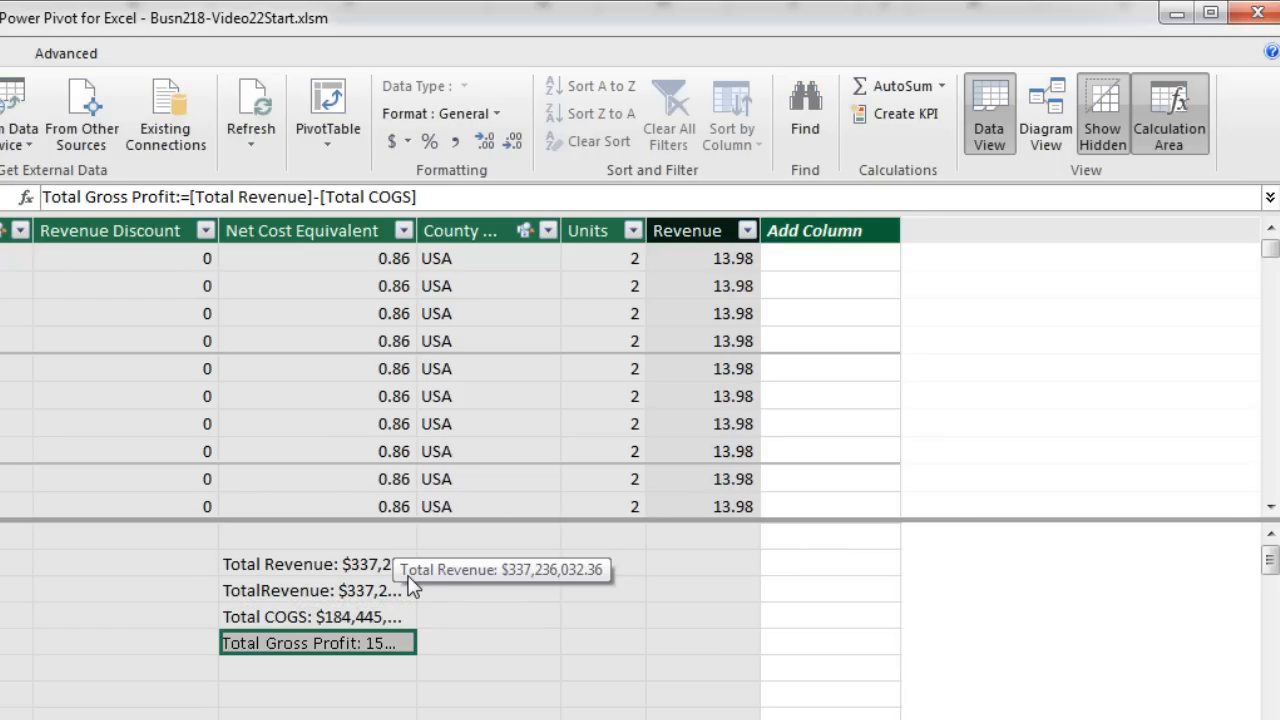
Format Total Gross Profit as dollar currency and add the description "DAX Measure for Total Gross Profit calculated from the DAX Measures: Total Revenue and Total COGS"
left_click(408, 141)
left_click(555, 163)
right_click(330, 643)
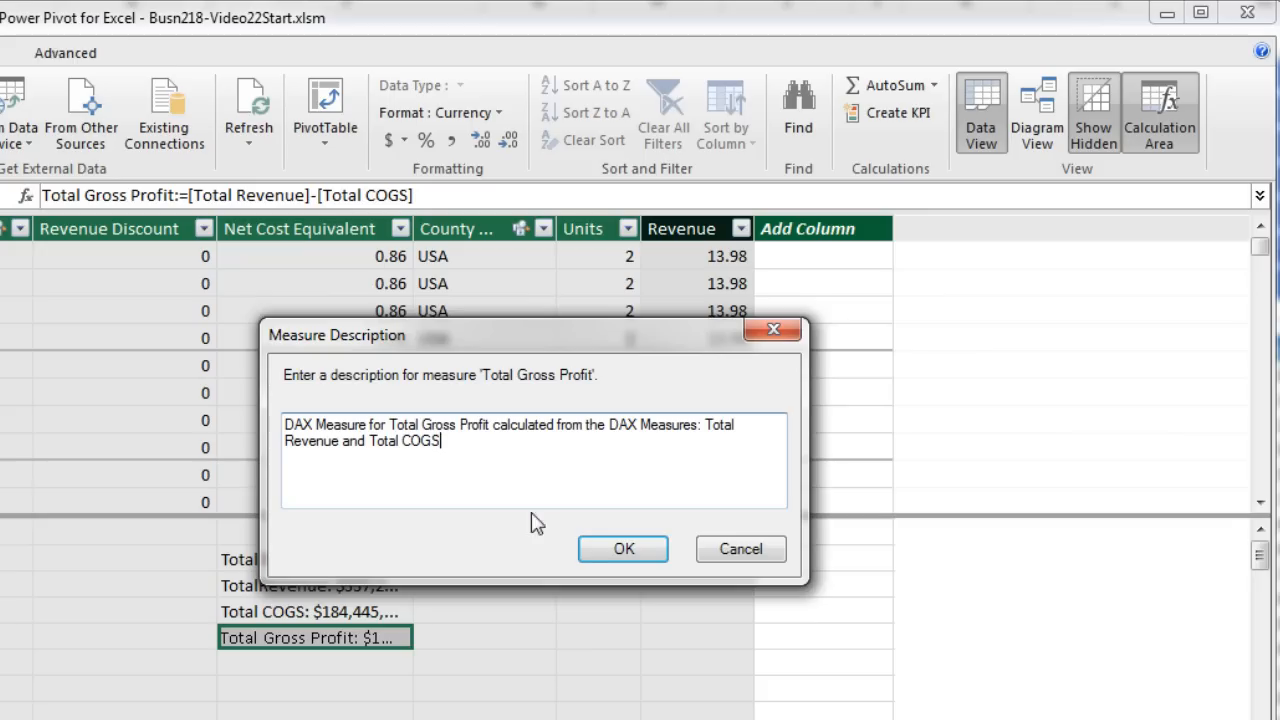
left_click(593, 557)
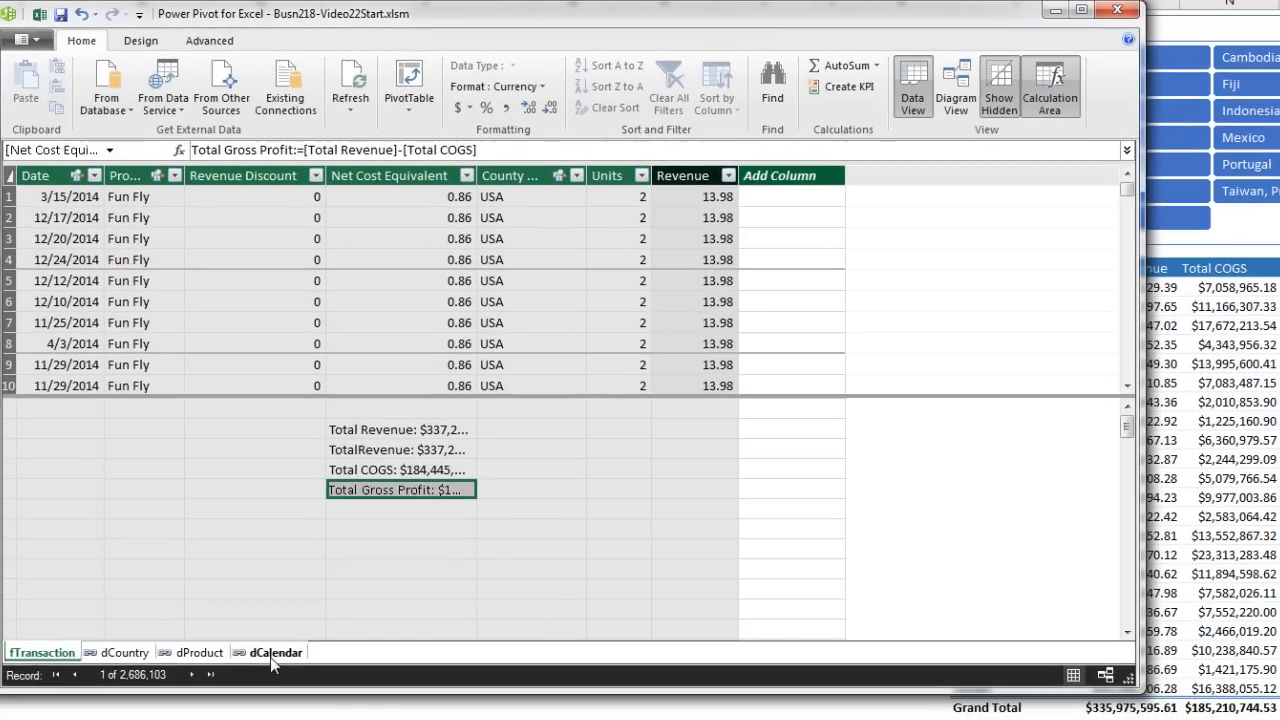
Check the dCalendar table, and enlarge the fTransaction table in the model diagram so that all its fields and measures fit
left_click(270, 655)
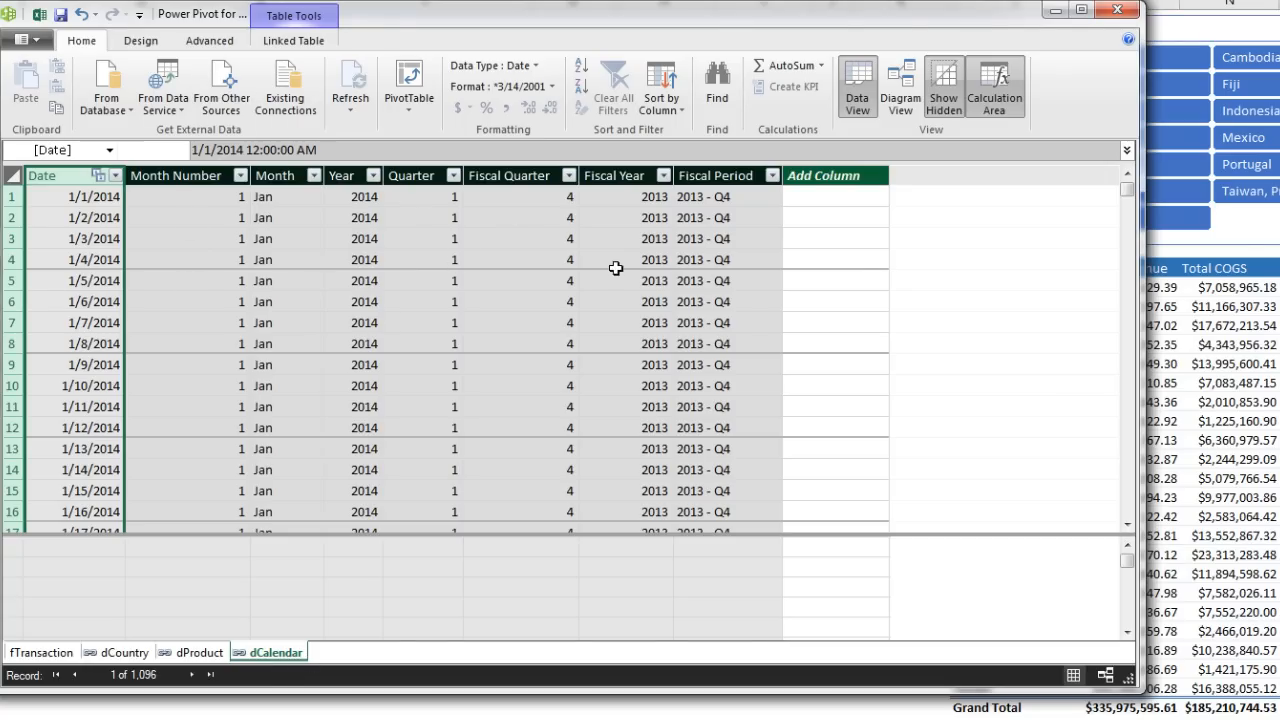
left_click(48, 655)
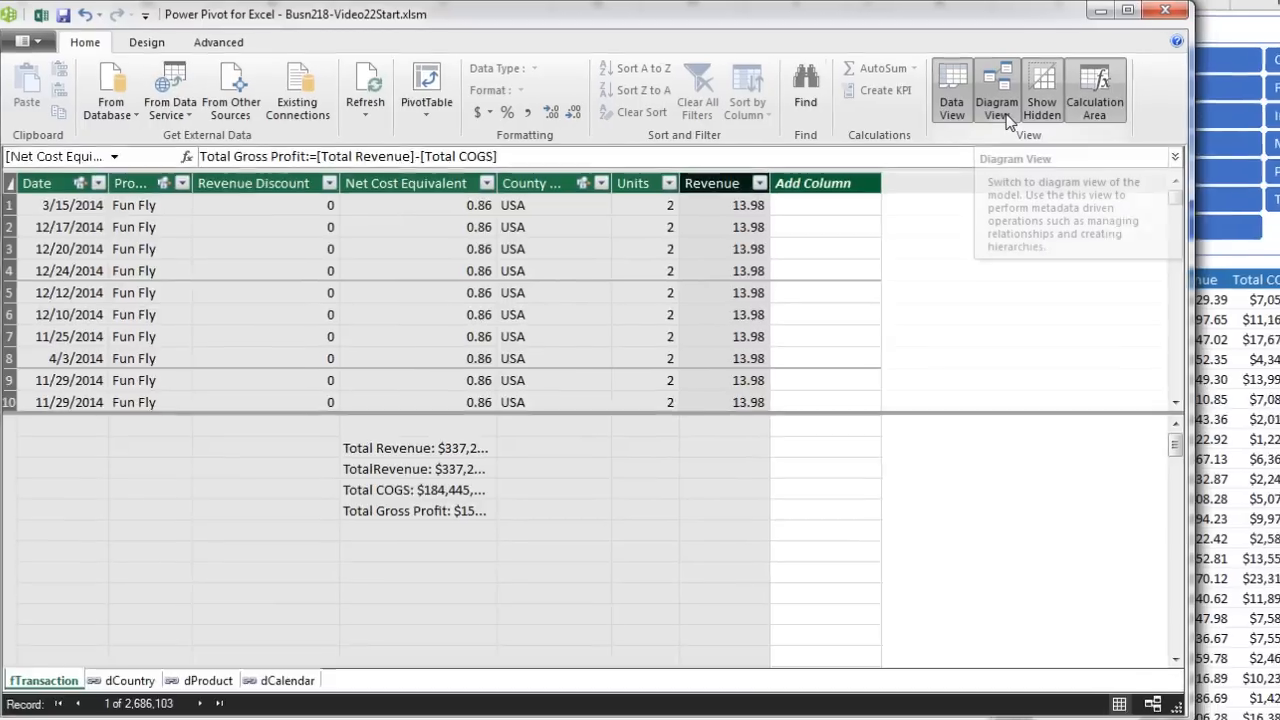
left_click(964, 108)
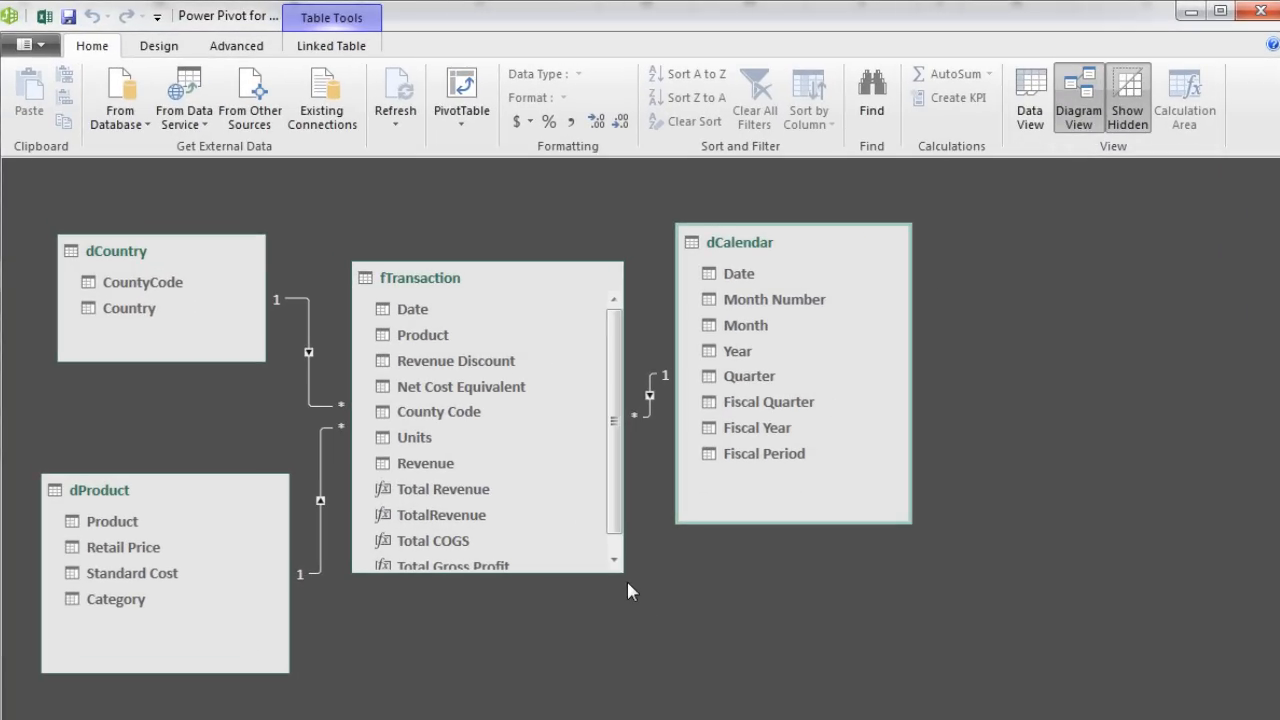
left_click_drag(617, 571, 627, 650)
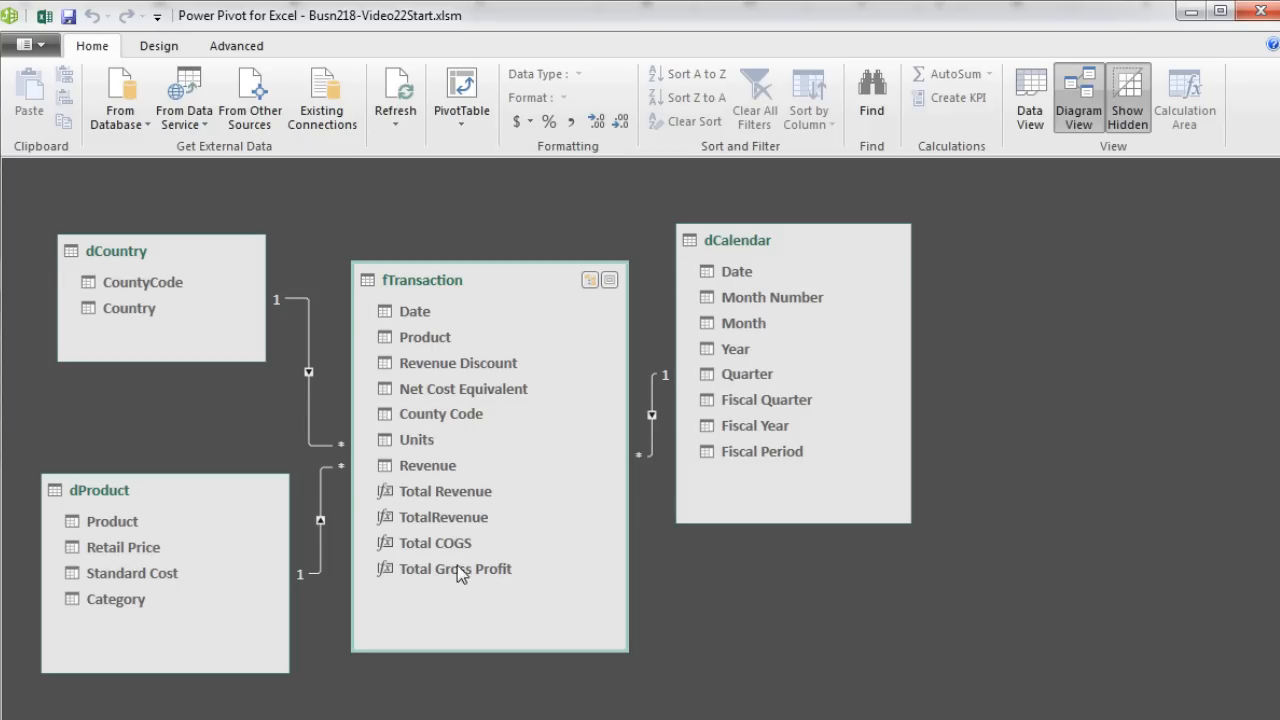
Hide the CountyCode field of the dCountry table from client tools
left_click(136, 289)
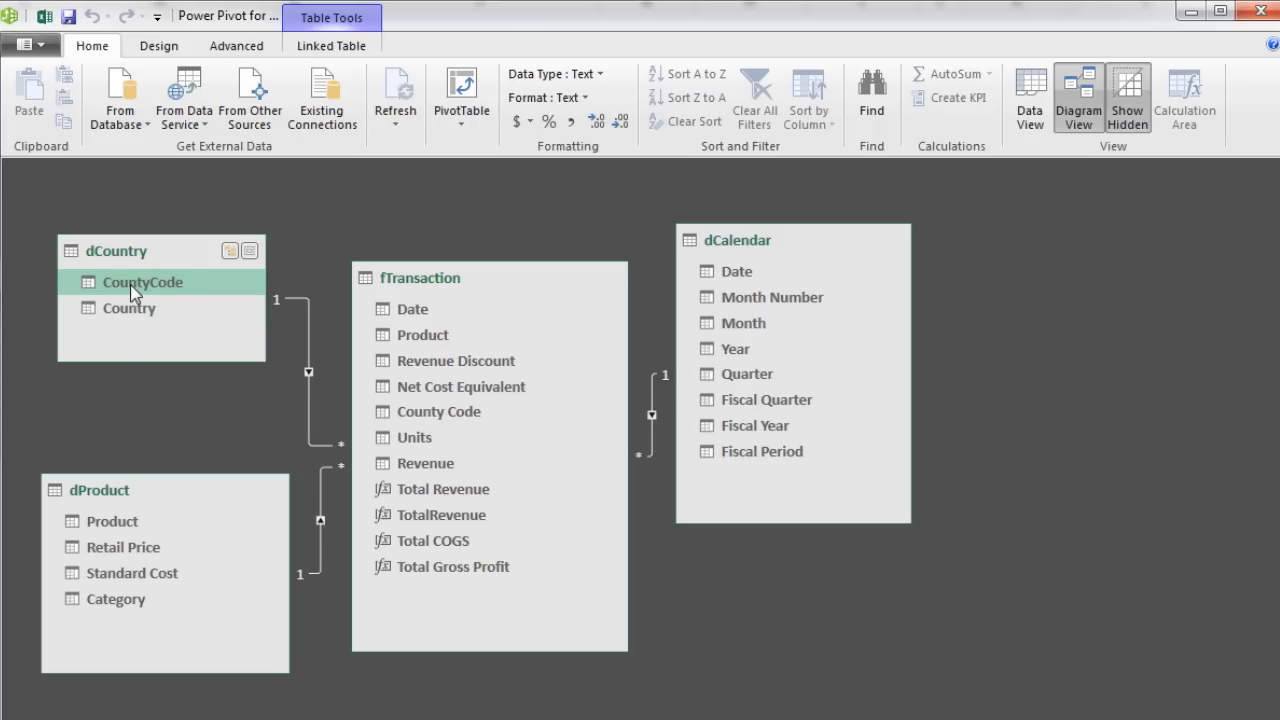
right_click(134, 292)
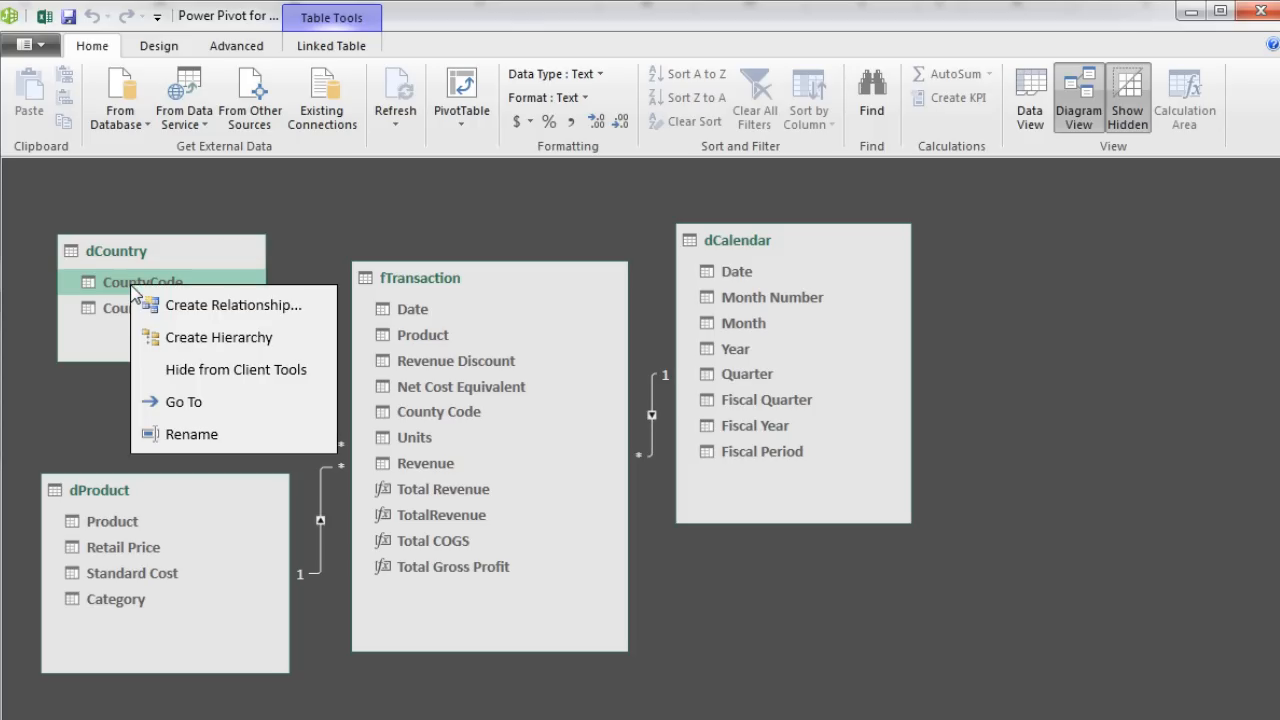
left_click(213, 372)
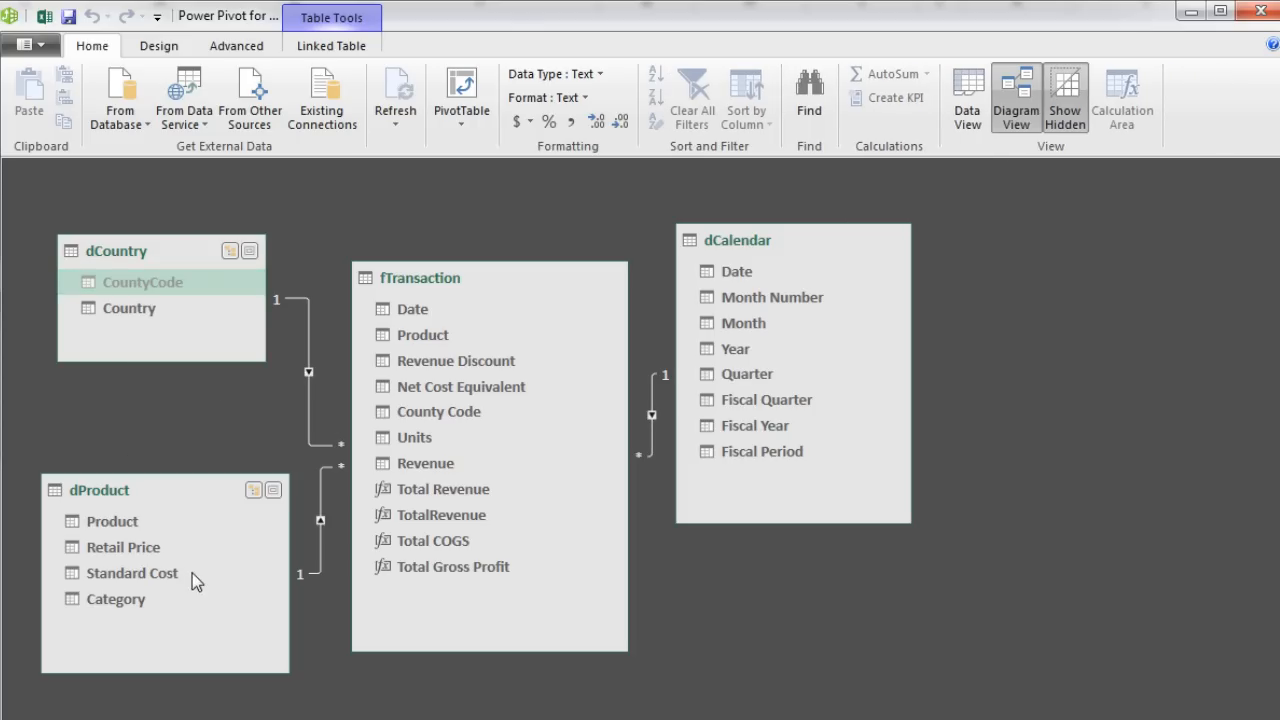
Hide the Retail Price and Standard Cost fields of the dProduct table from client tools
left_click(139, 550)
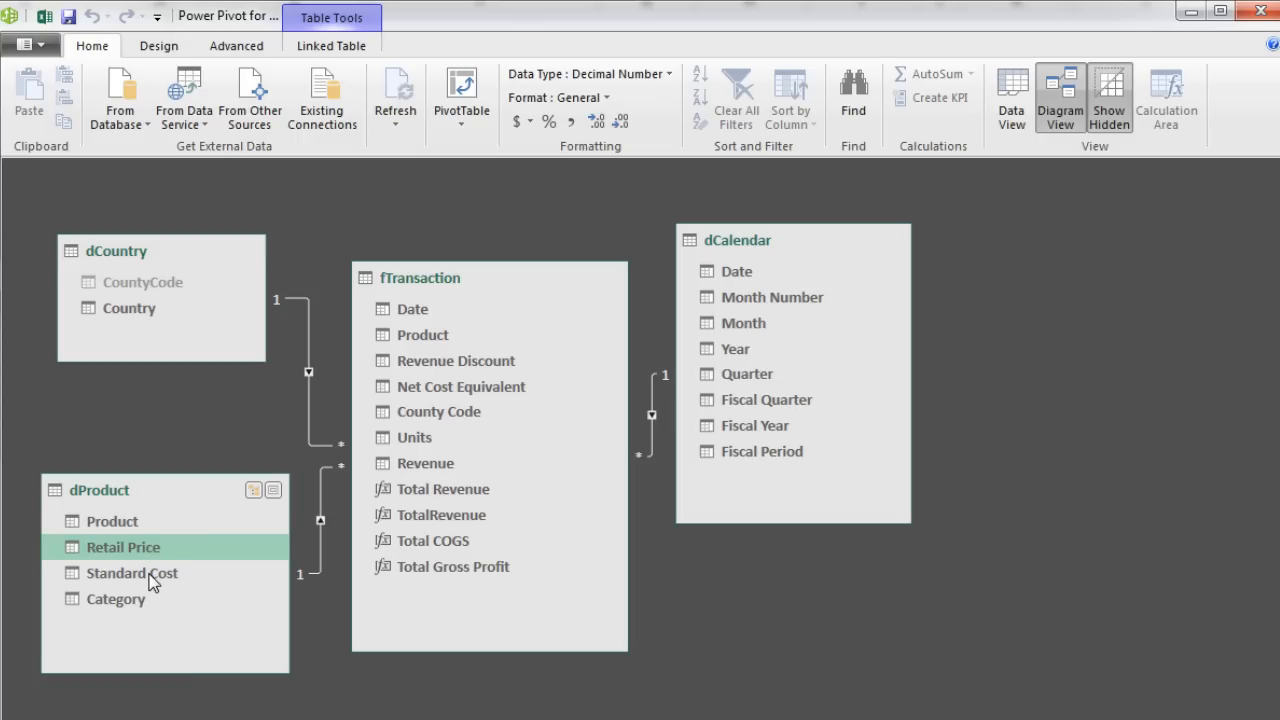
key("ctrl")
left_click(150, 583, "ctrl")
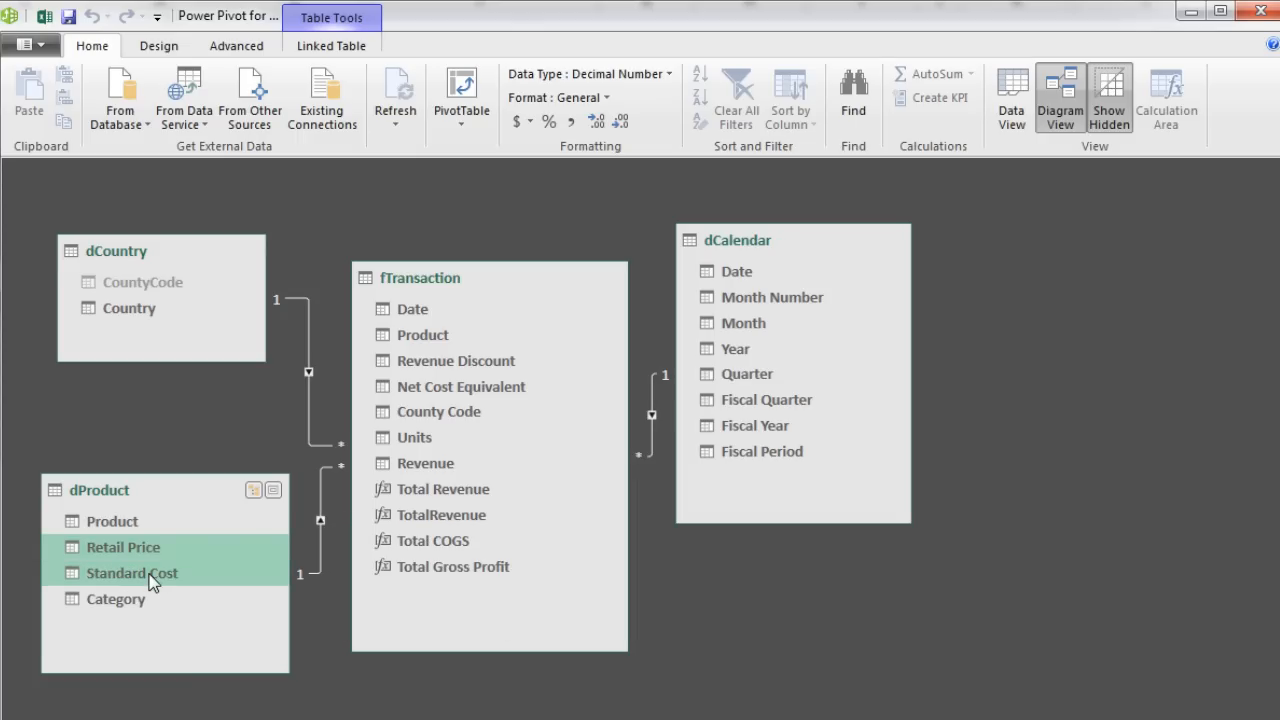
right_click(150, 583)
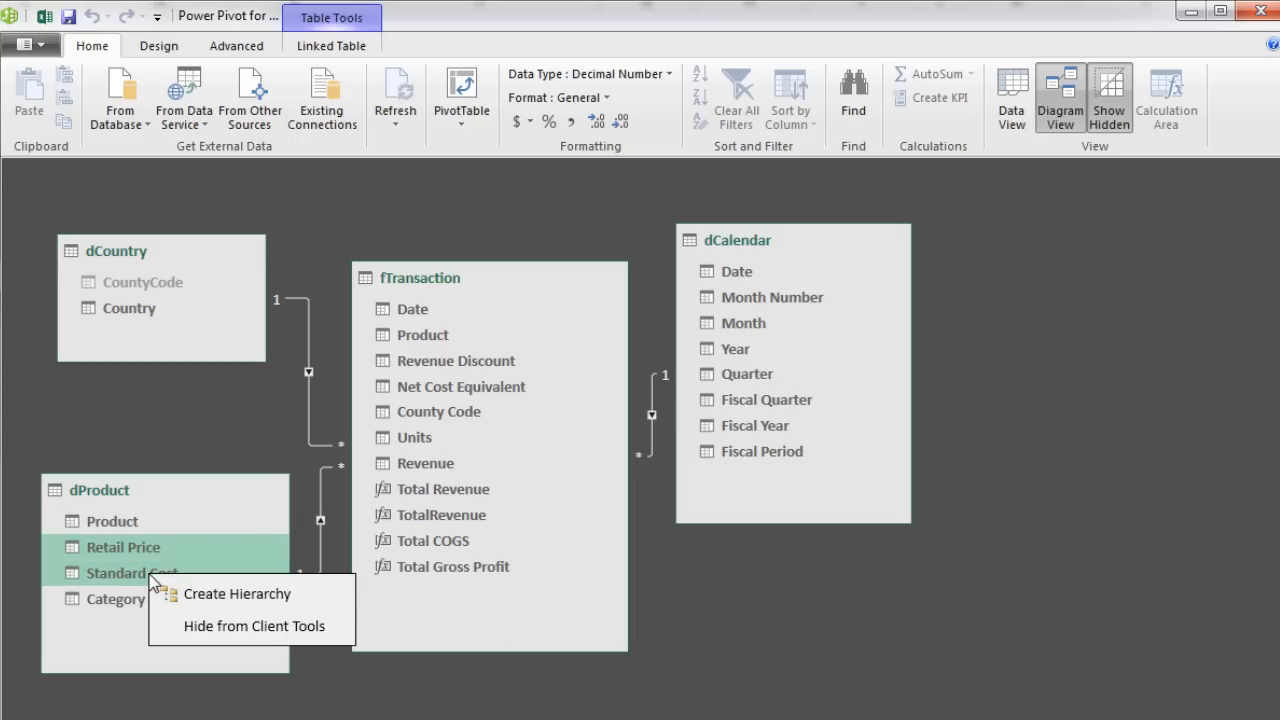
left_click(209, 627)
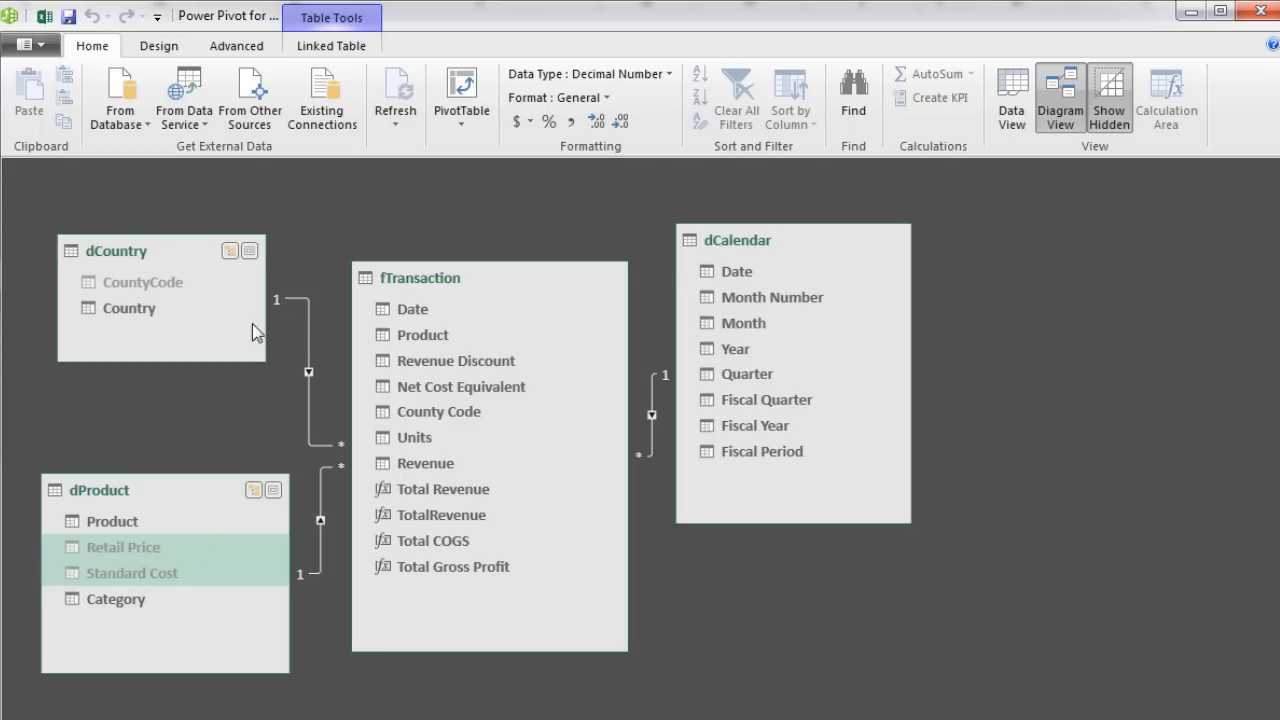
Hide all fTransaction columns from Date through Revenue from client tools, leaving out the measures
left_click(409, 309)
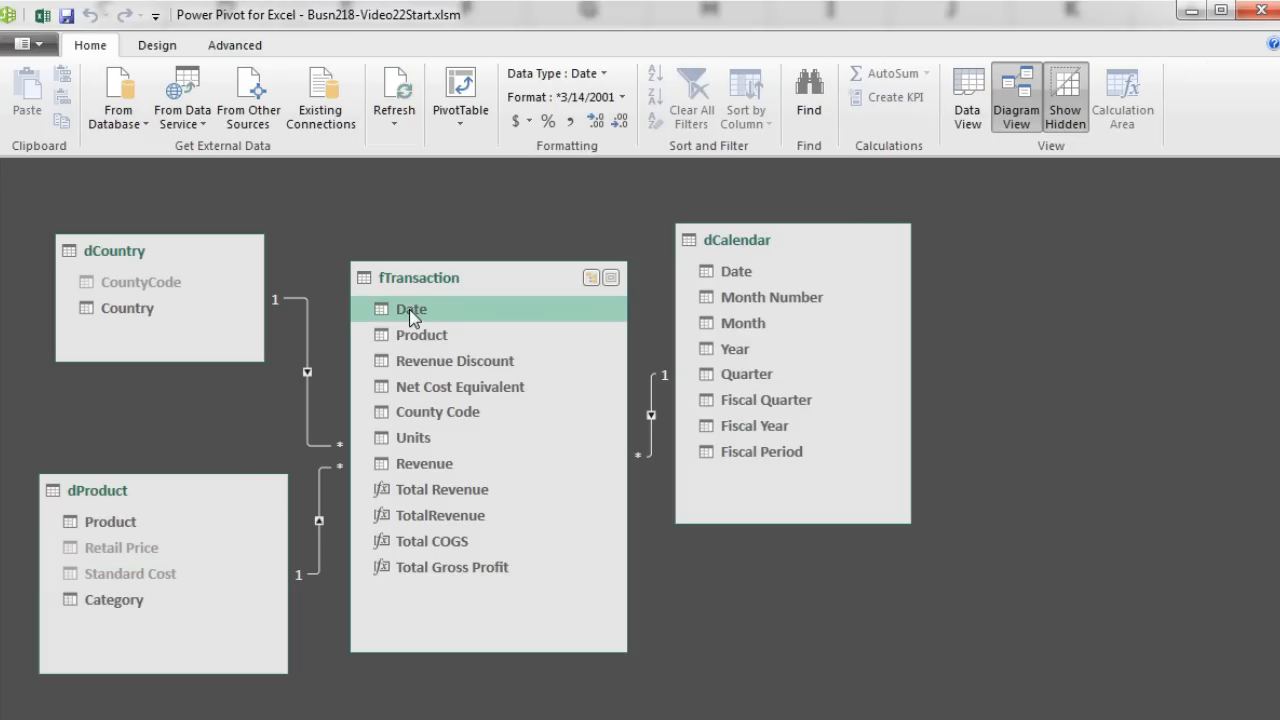
key("shift")
left_click(428, 474, "shift")
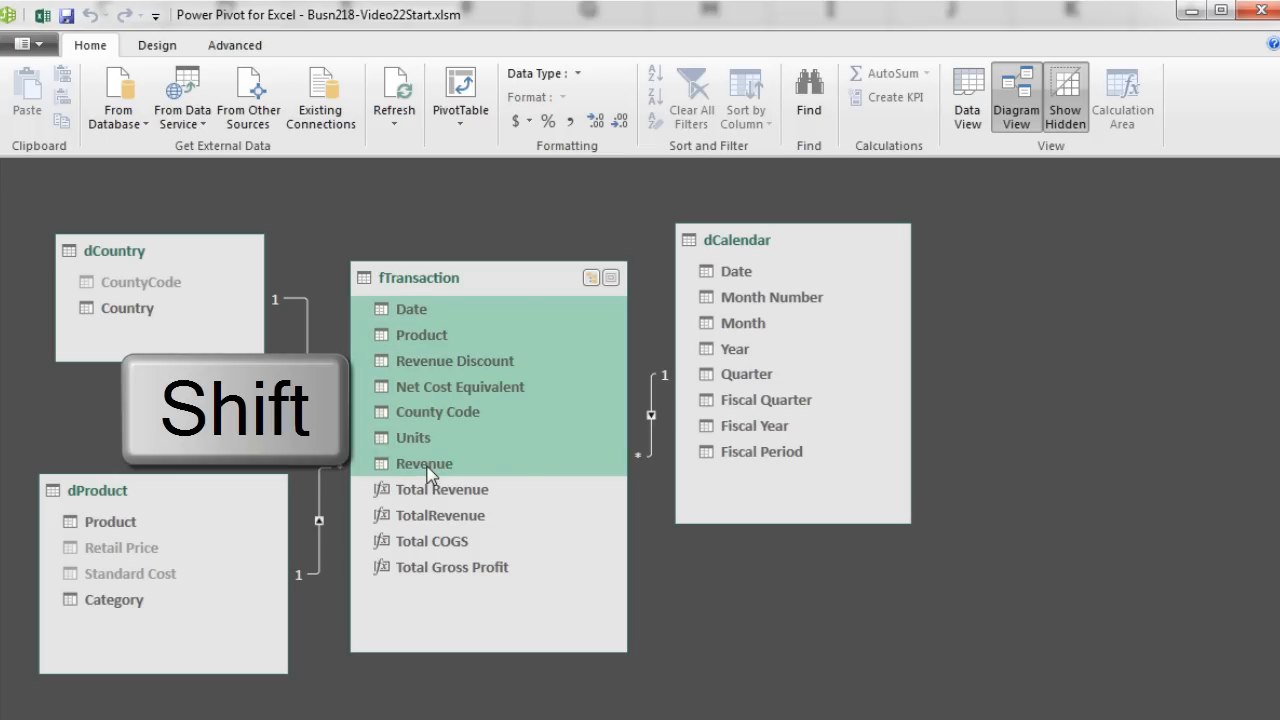
right_click(428, 472)
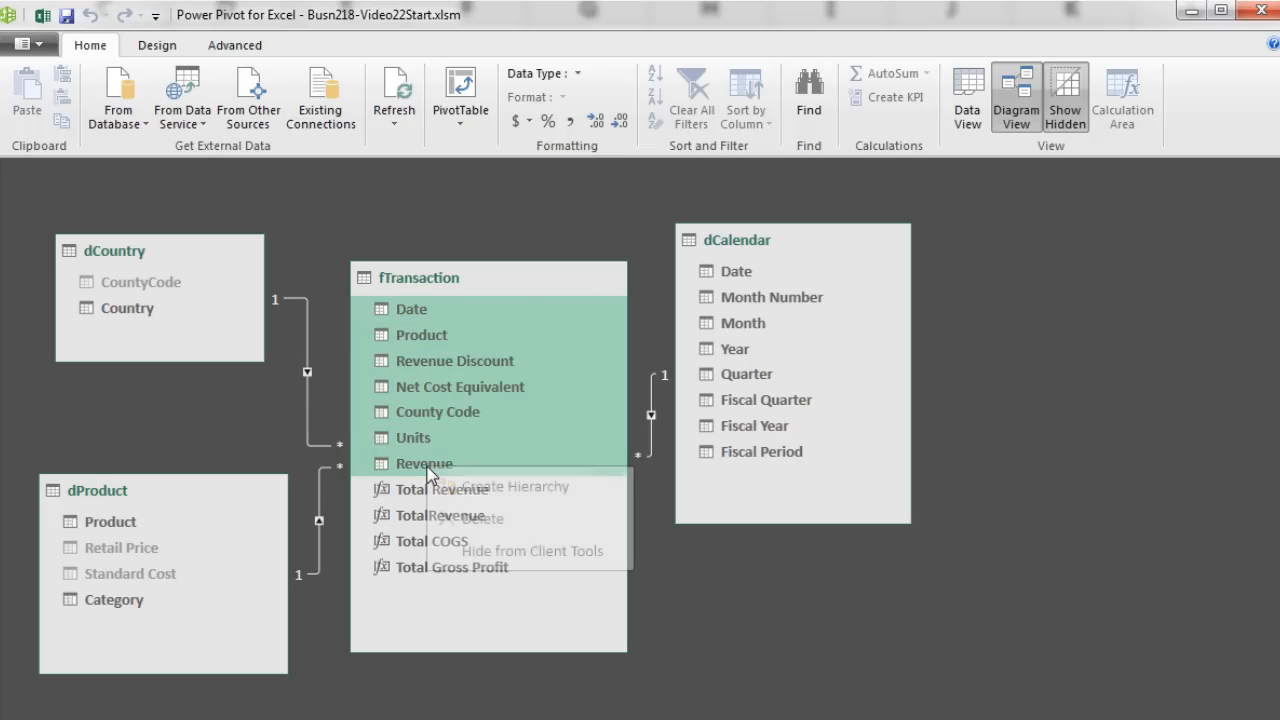
left_click(485, 559)
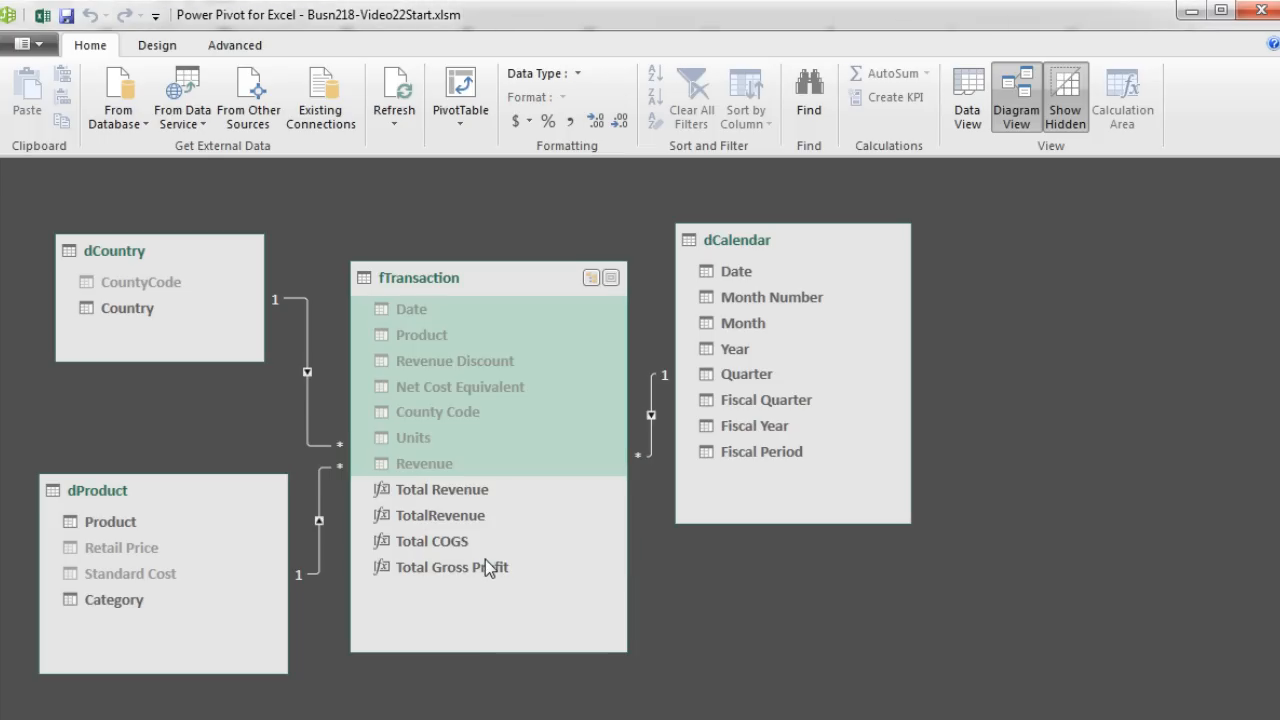
Hide the duplicate TotalRevenue measure, spelled without a space, in fTransaction from client tools
left_click(494, 512)
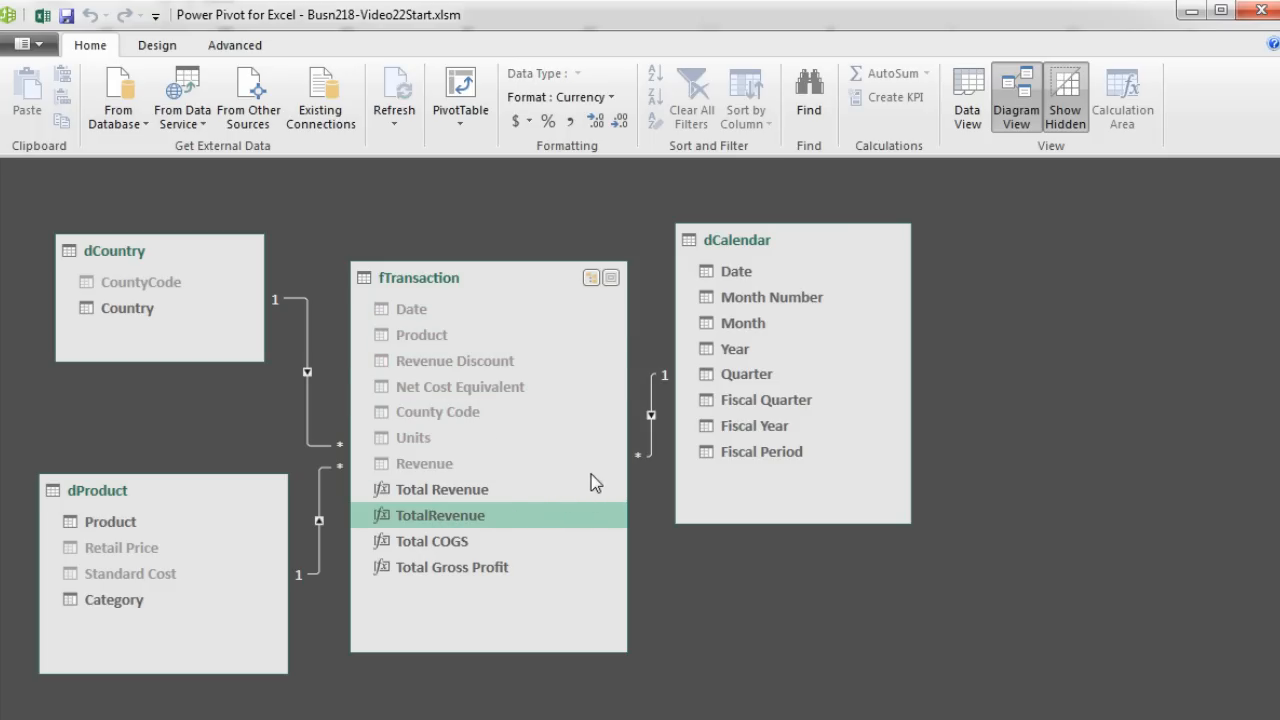
right_click(484, 520)
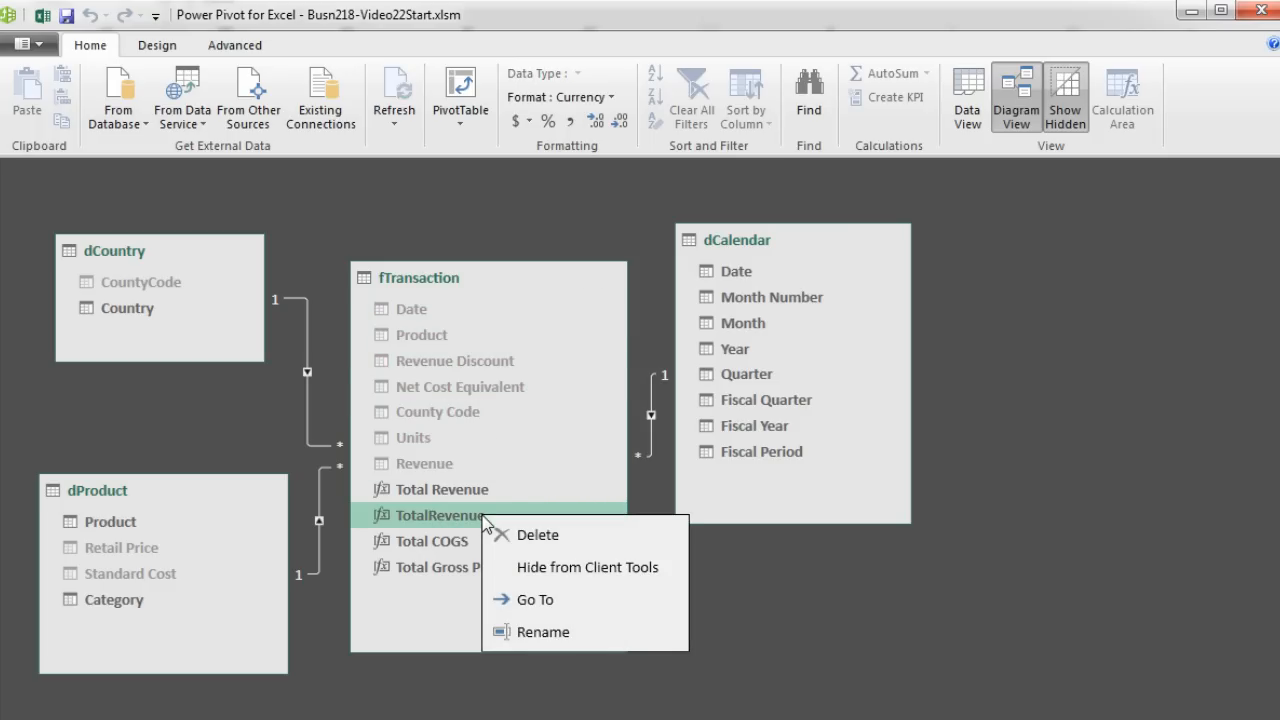
left_click(528, 568)
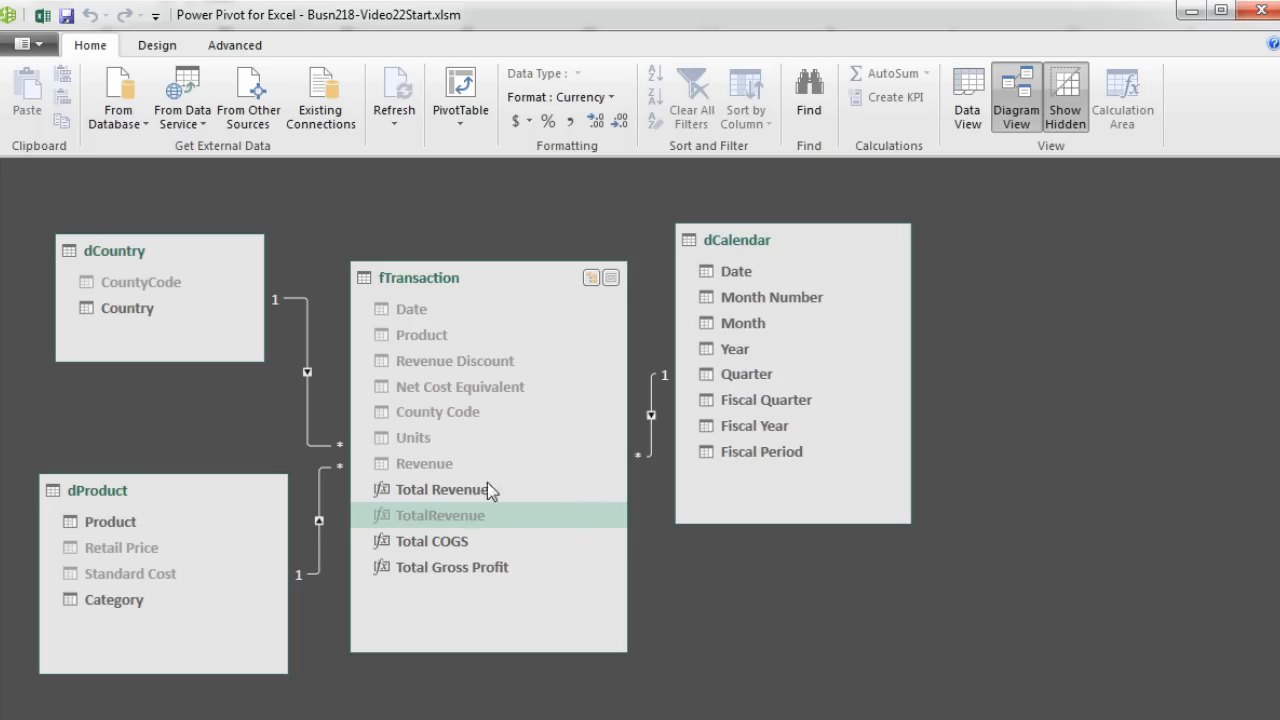
Hide the Month Number, Year and Quarter fields of the dCalendar table from client tools
left_click(755, 302)
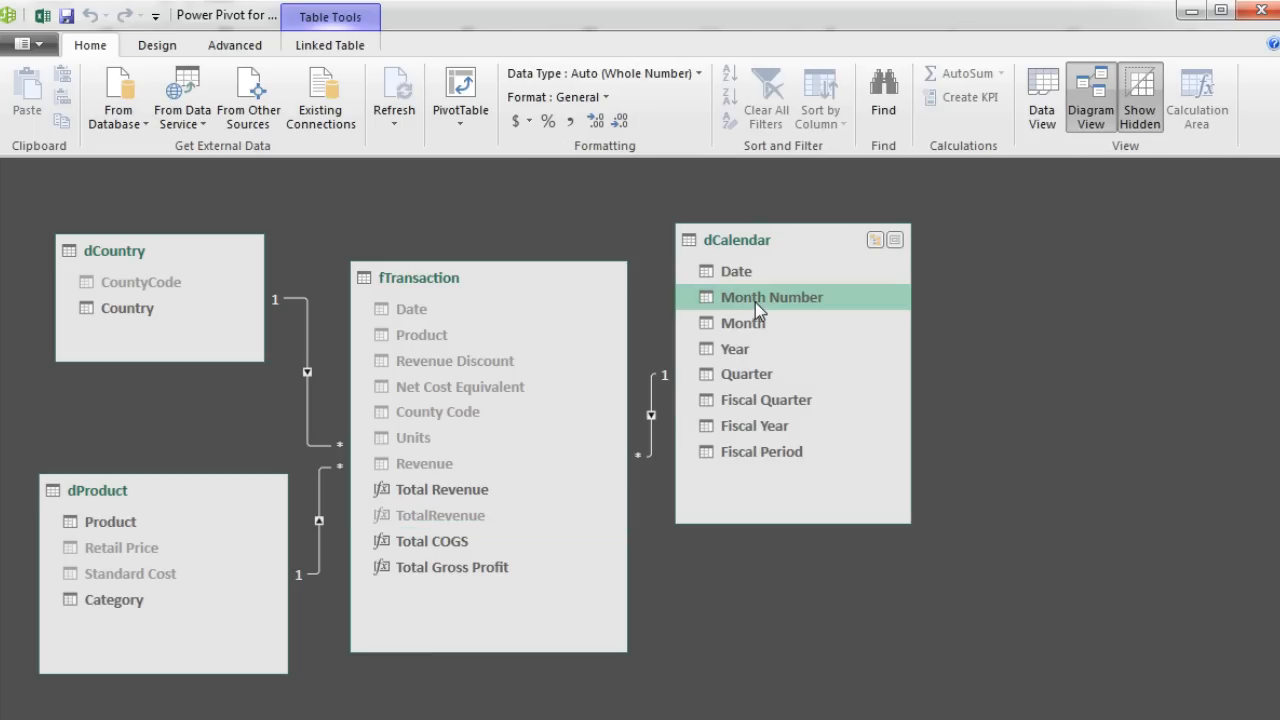
left_click(741, 358, "ctrl")
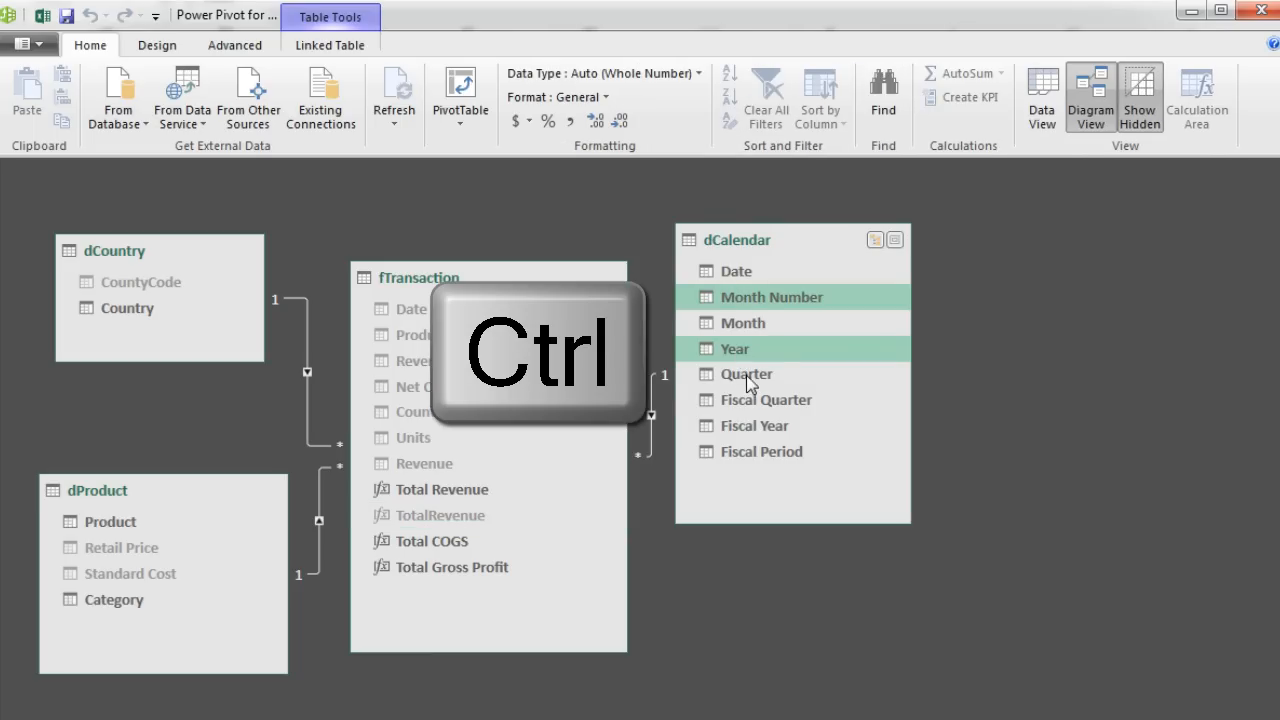
left_click(746, 375, "ctrl")
right_click(747, 375)
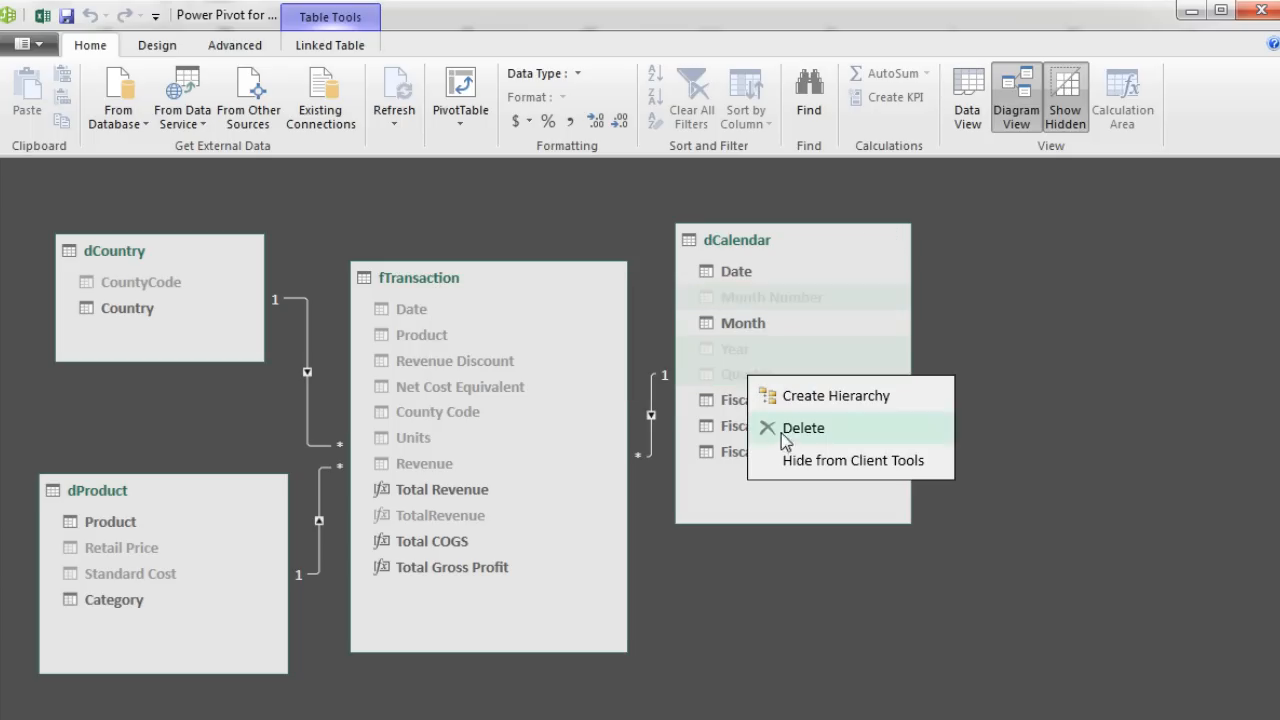
left_click(810, 462)
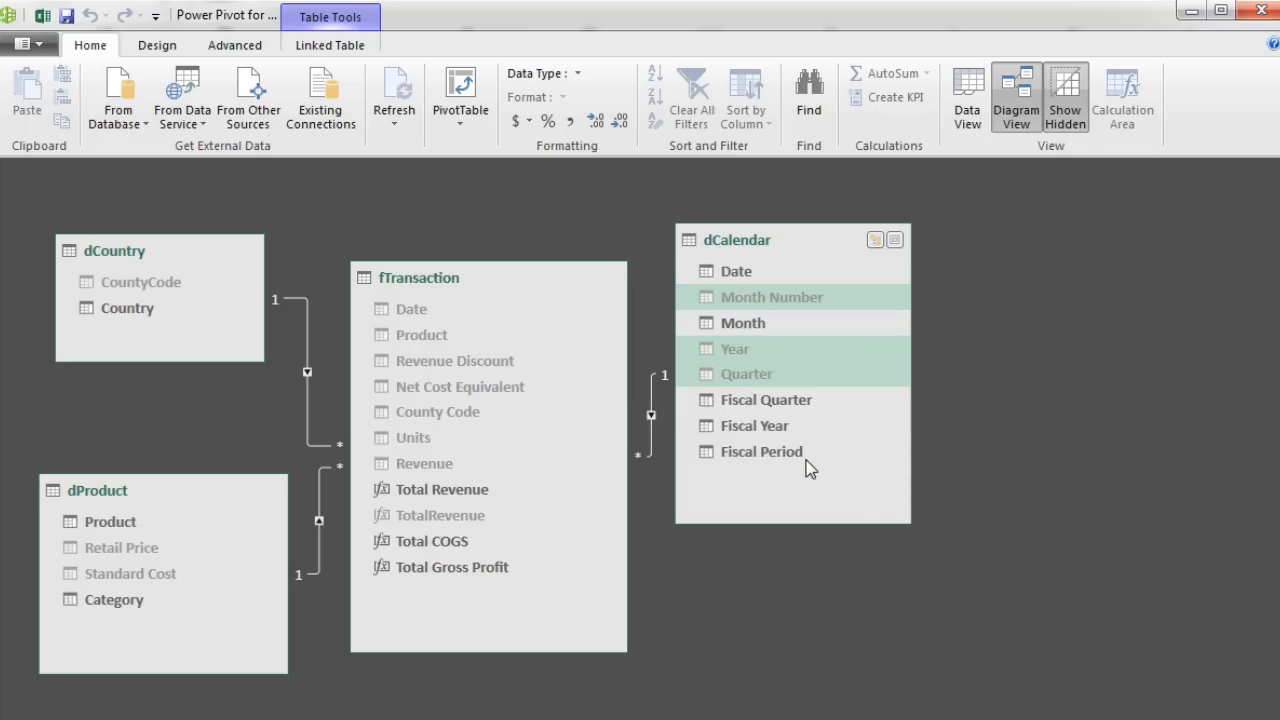
left_click(853, 510)
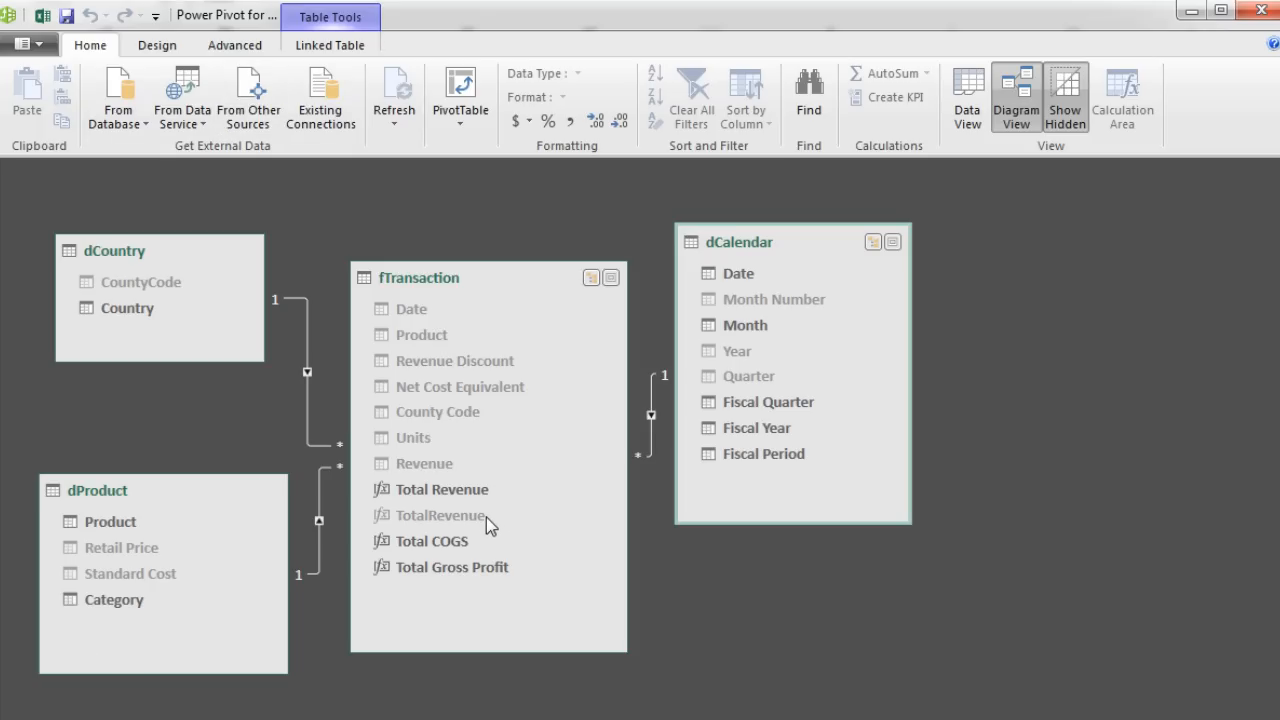
Create a PivotTable from the data model on a new worksheet and expand fTransaction in its field list
left_click(966, 118)
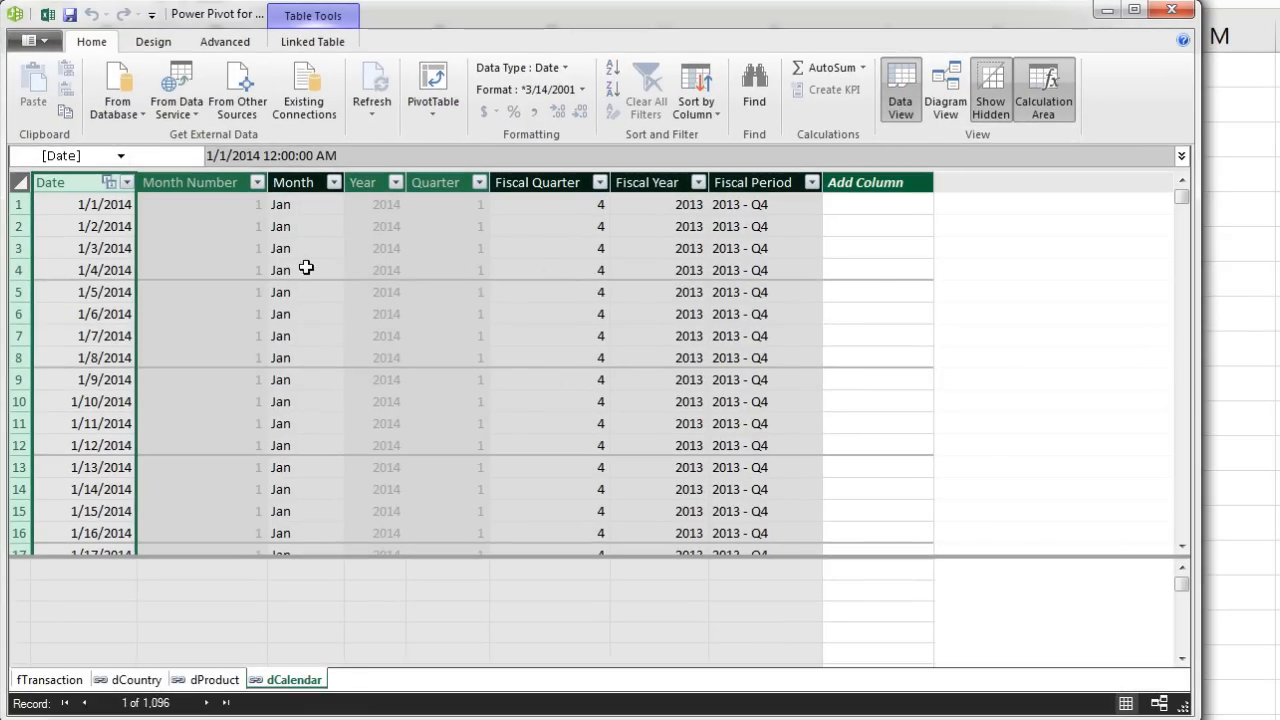
left_click(52, 680)
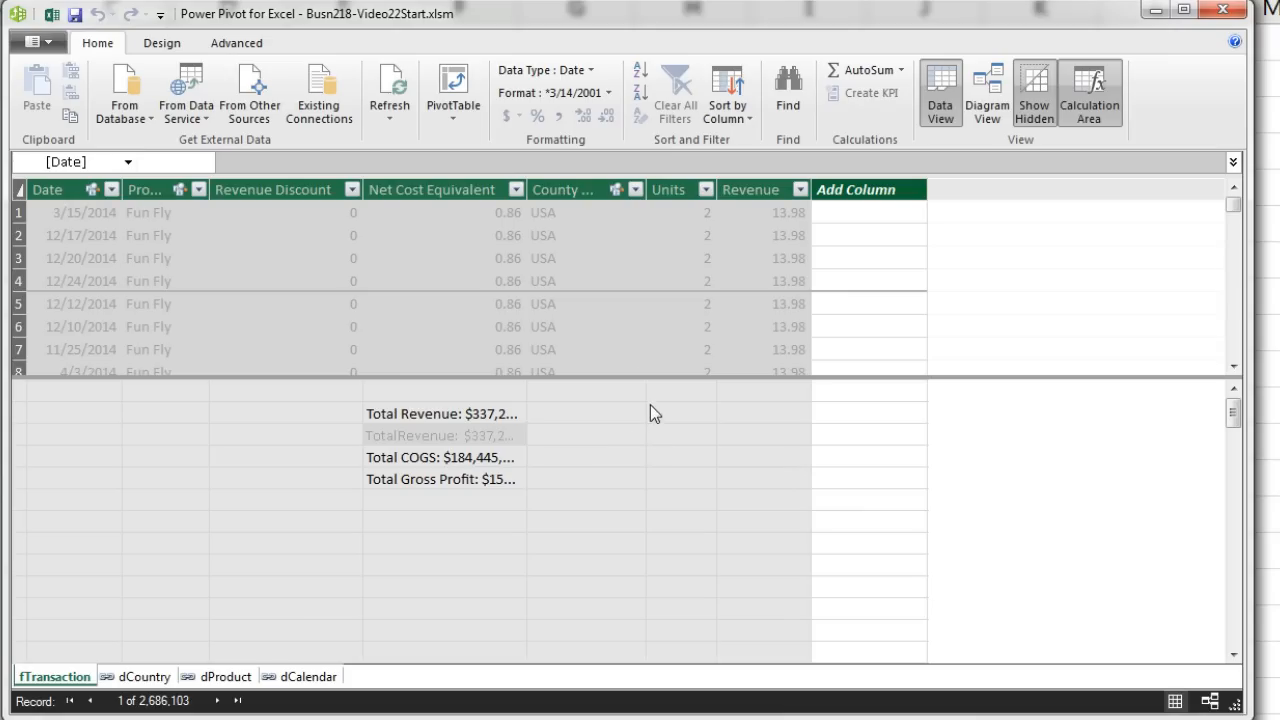
left_click(453, 83)
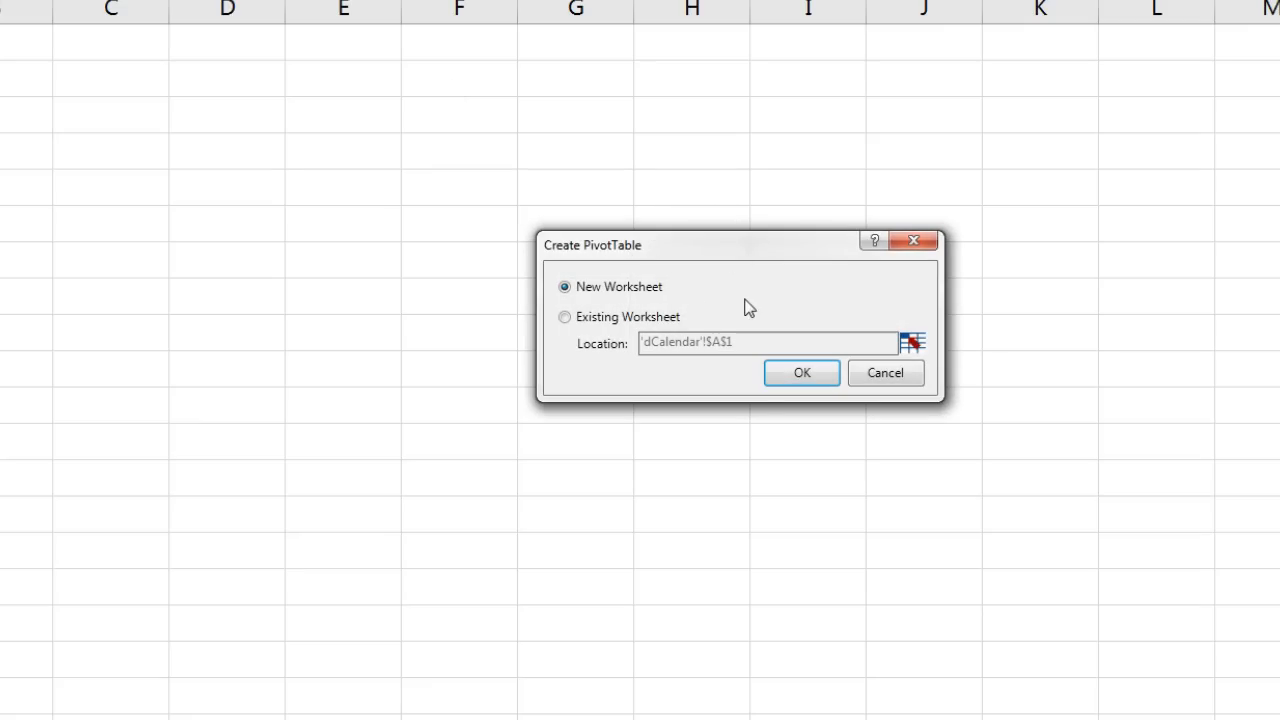
key("Return")
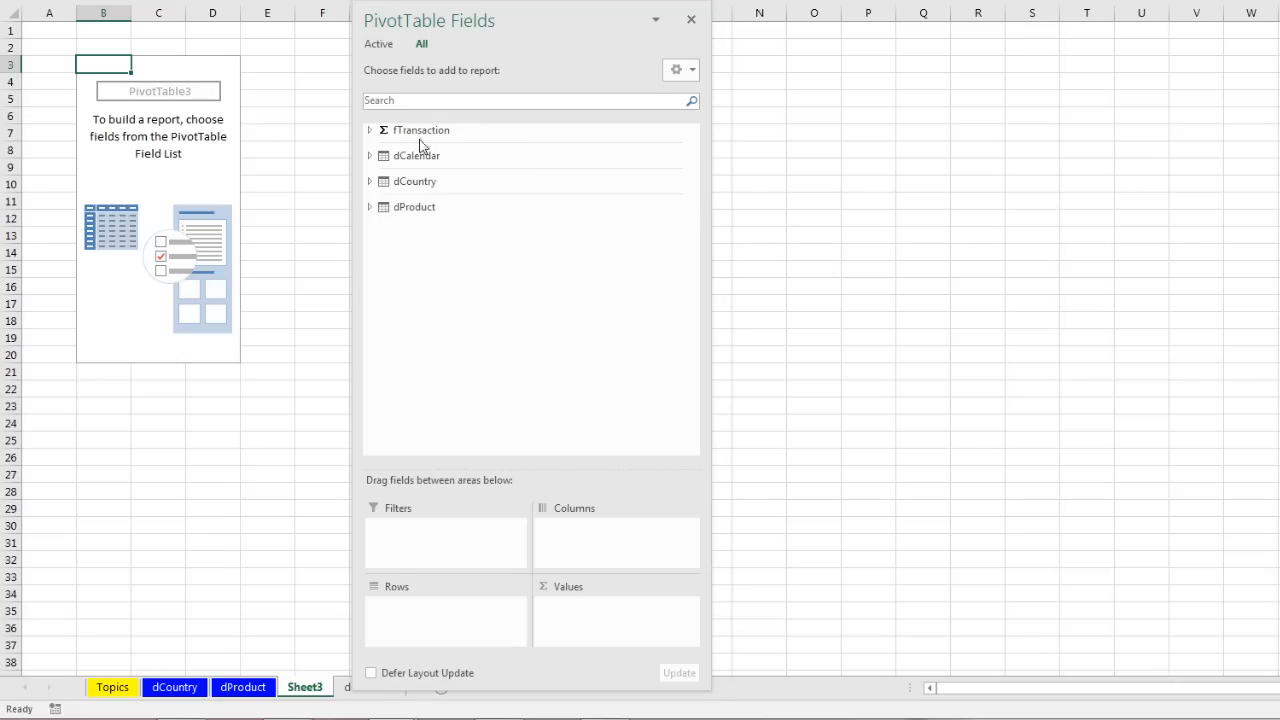
left_click(370, 131)
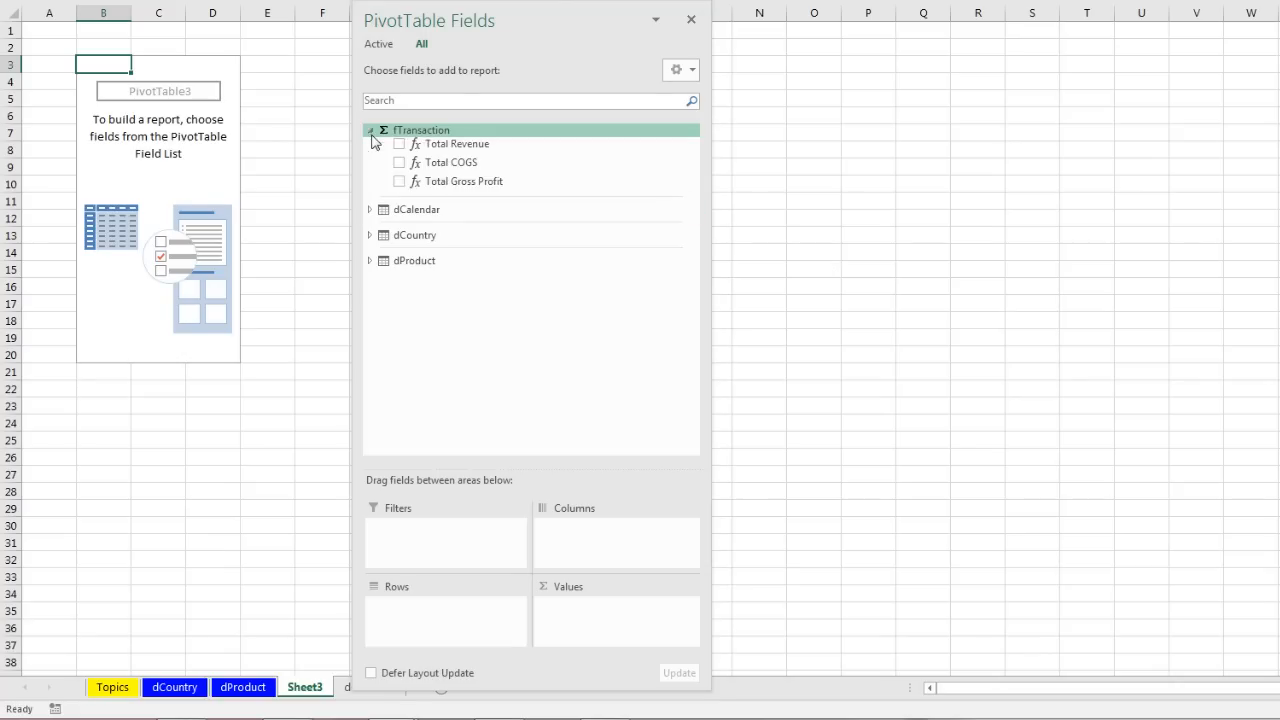
Expand dCalendar, dCountry and dProduct in the field list and add Category to the PivotTable's rows
left_click(370, 210)
left_click(370, 328)
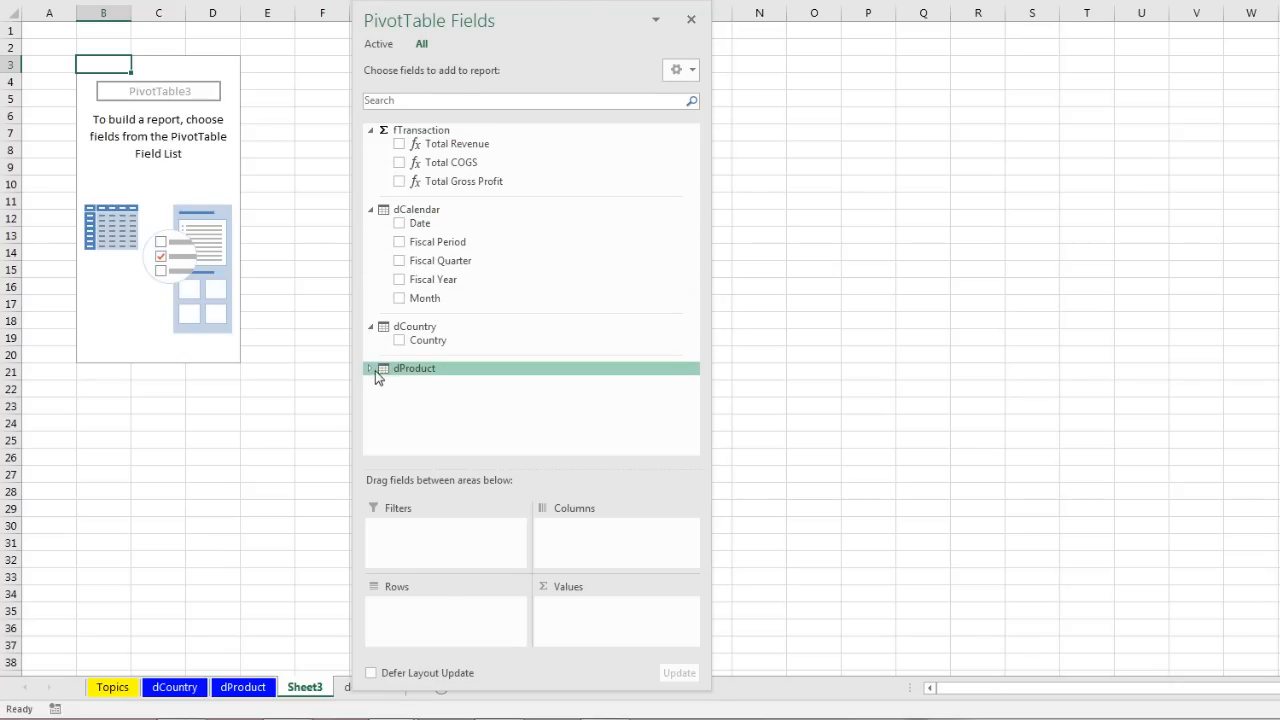
left_click(372, 369)
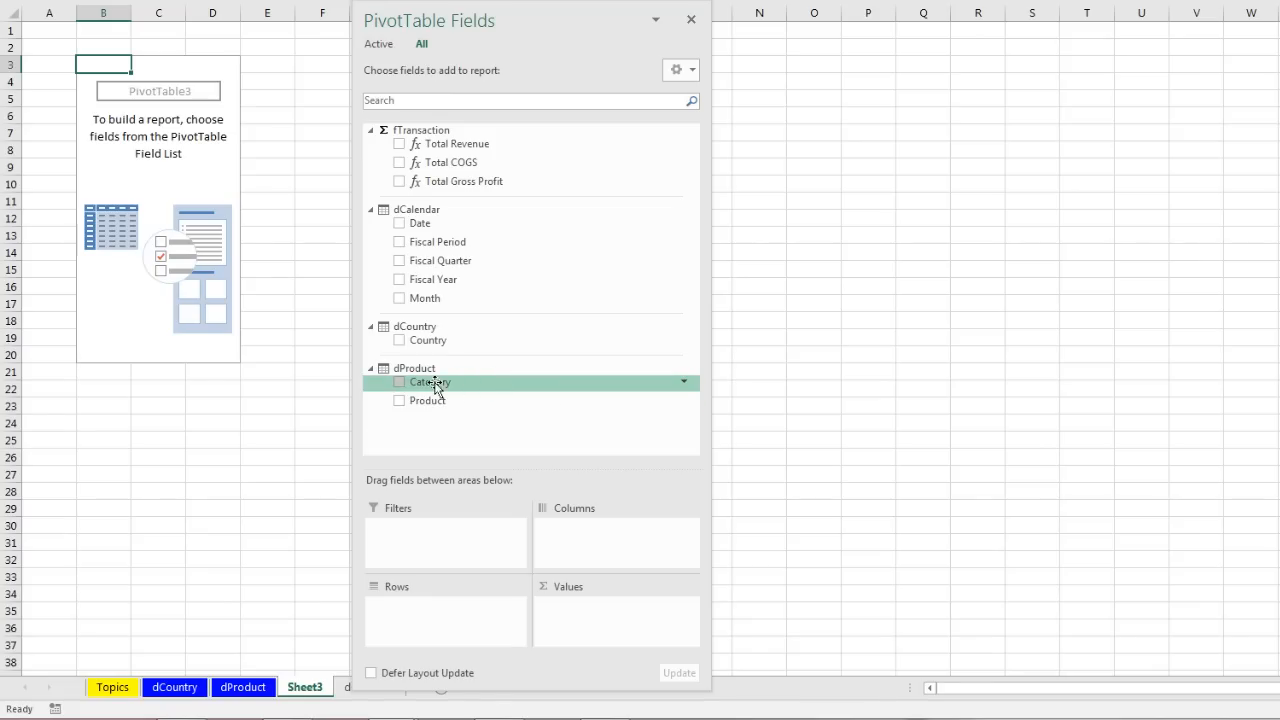
left_click_drag(440, 386, 447, 617)
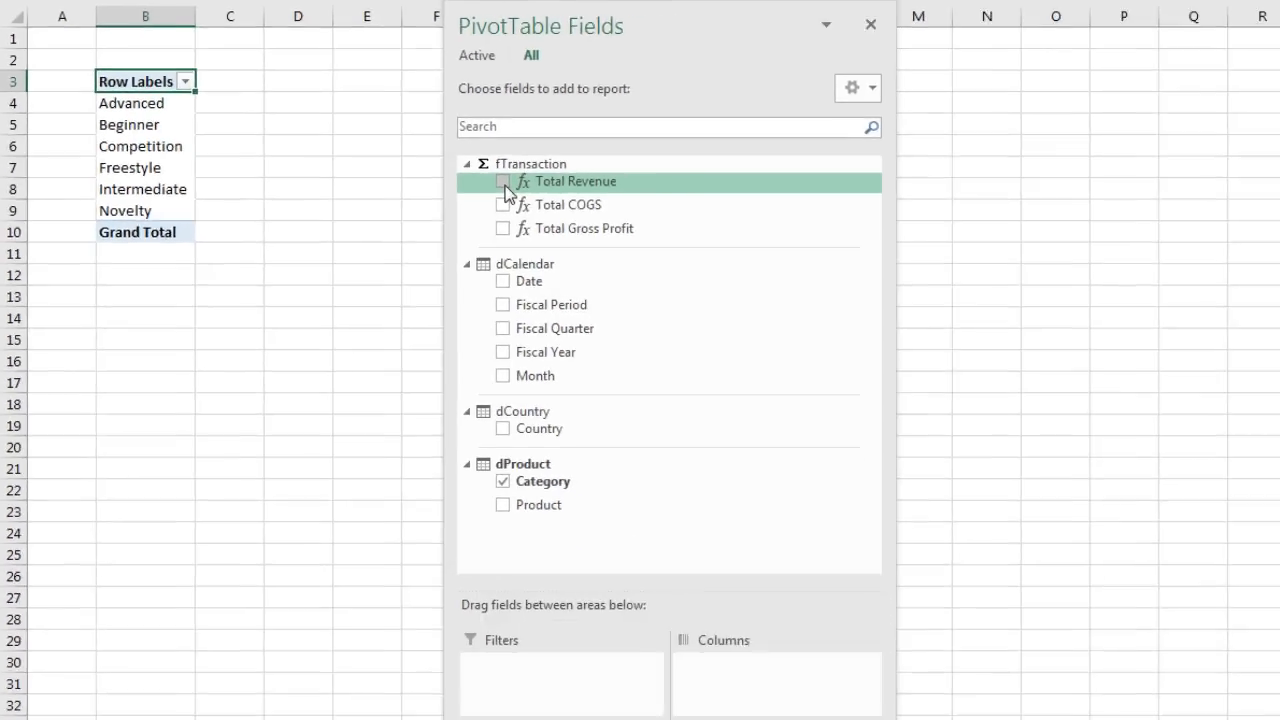
Add the Total Revenue, Total COGS and Total Gross Profit measures as values and move the field list clear of the PivotTable
left_click(838, 302)
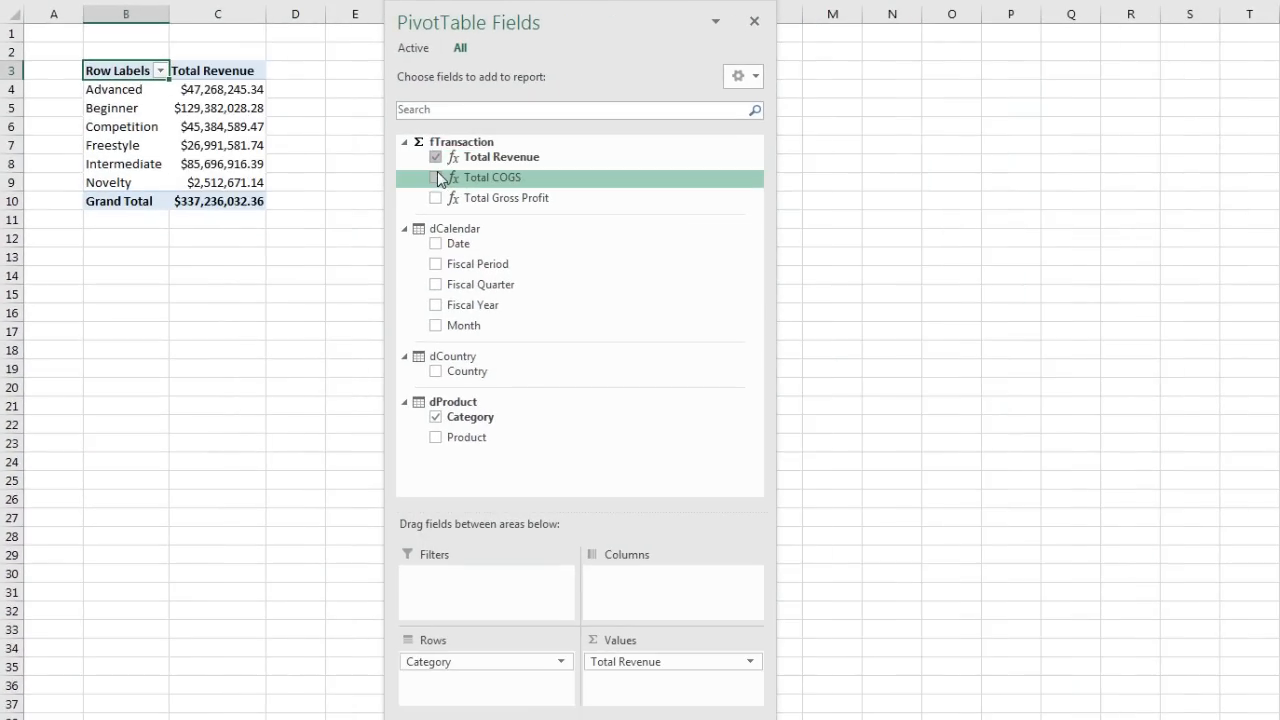
left_click(435, 177)
left_click(435, 198)
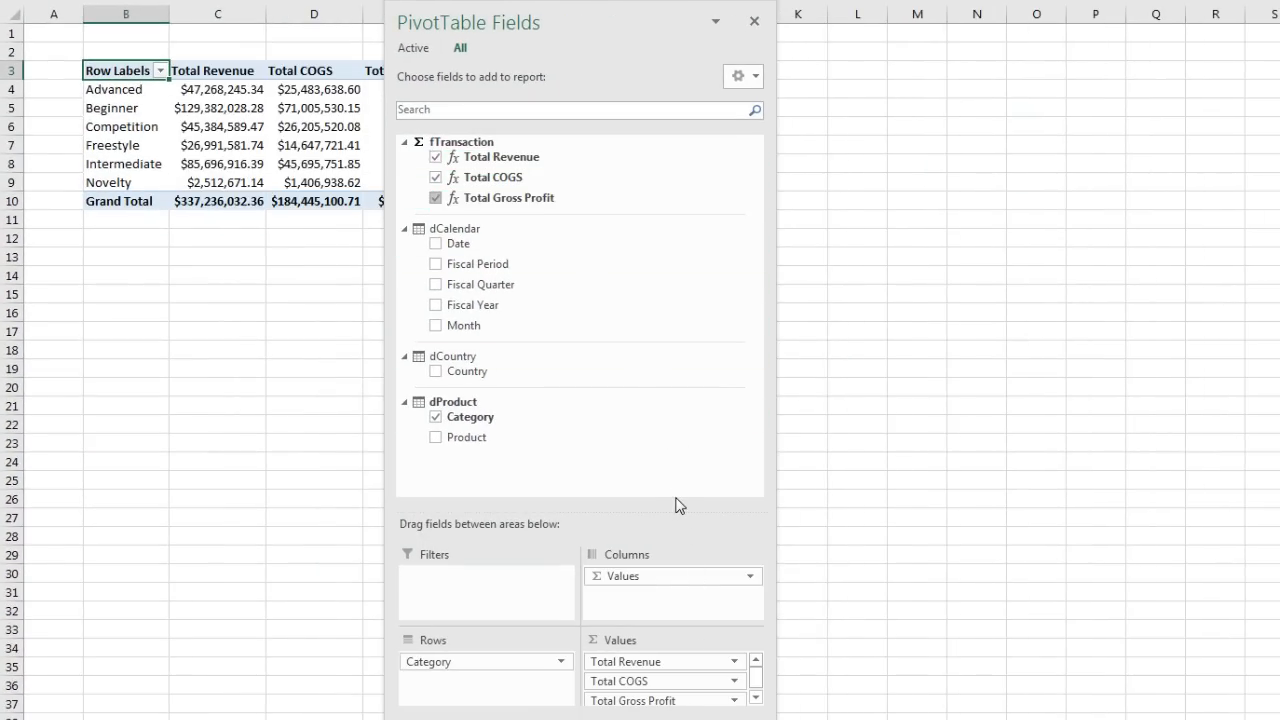
left_click_drag(676, 518, 677, 463)
left_click_drag(587, 17, 850, 20)
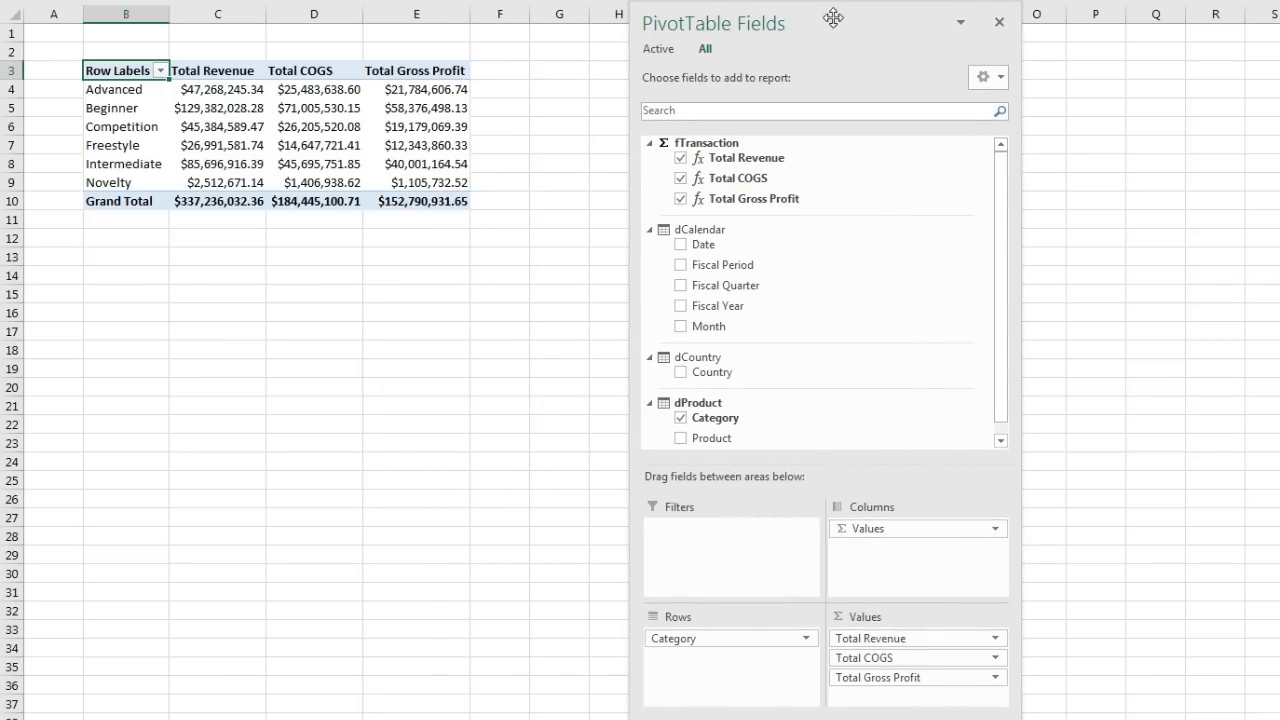
Examine the Total Revenue, Total COGS and Total Gross Profit values of the individual product categories
left_click(218, 89)
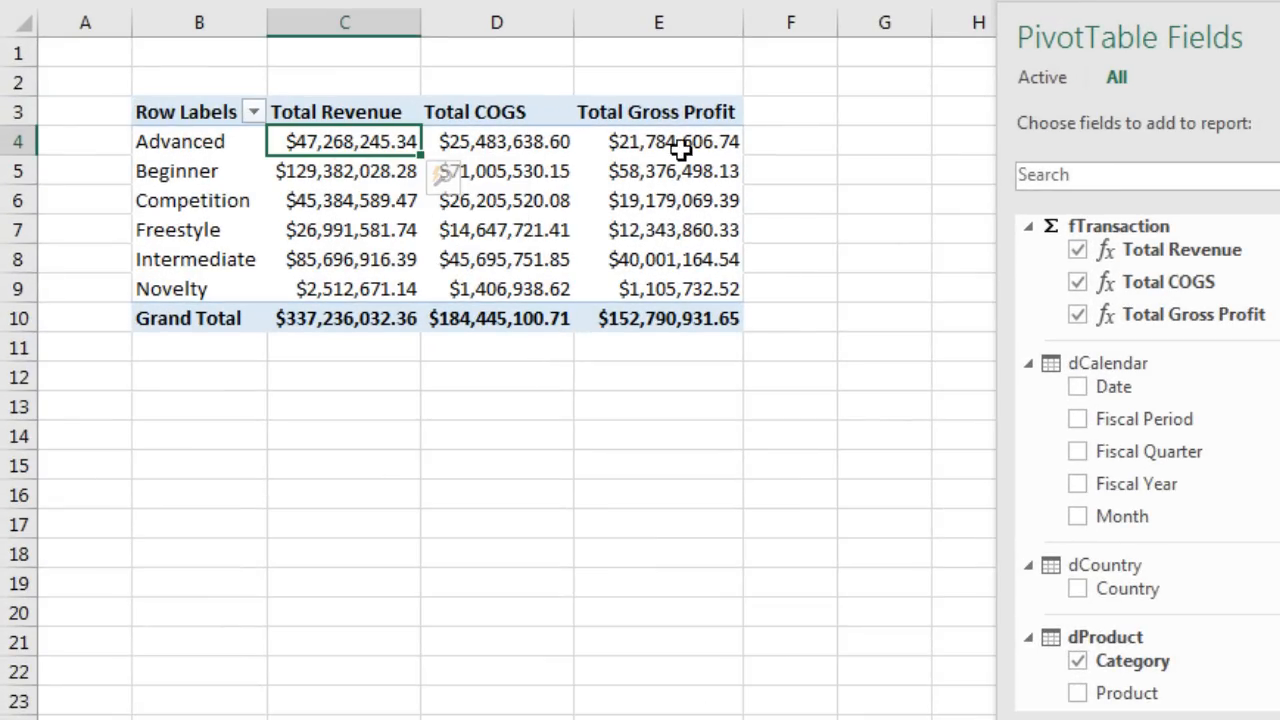
mouse_move(677, 306)
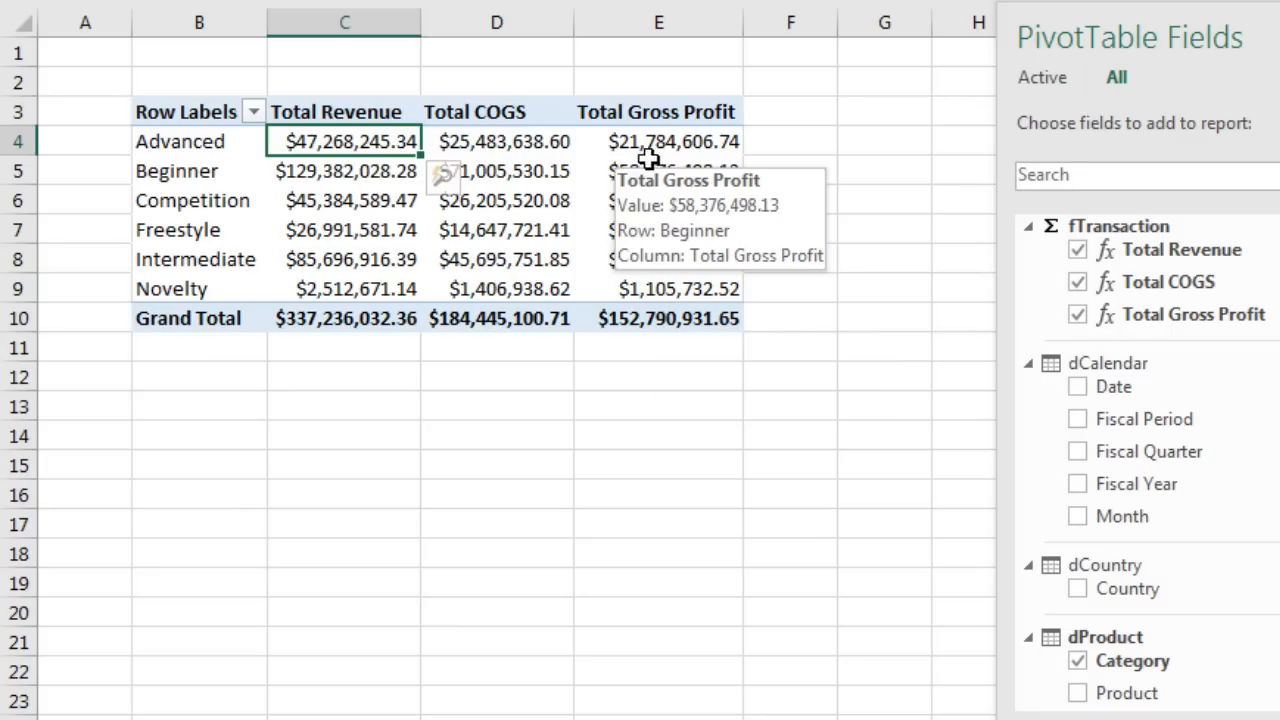
mouse_move(490, 160)
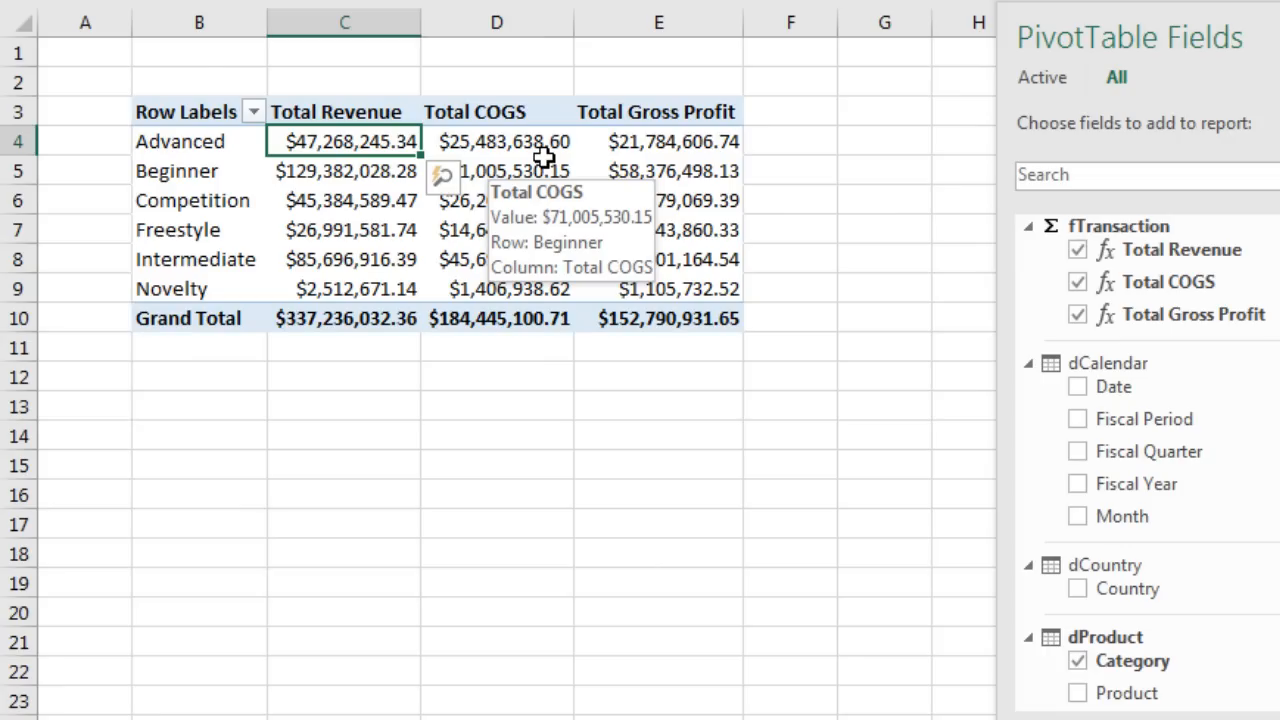
left_click(305, 195)
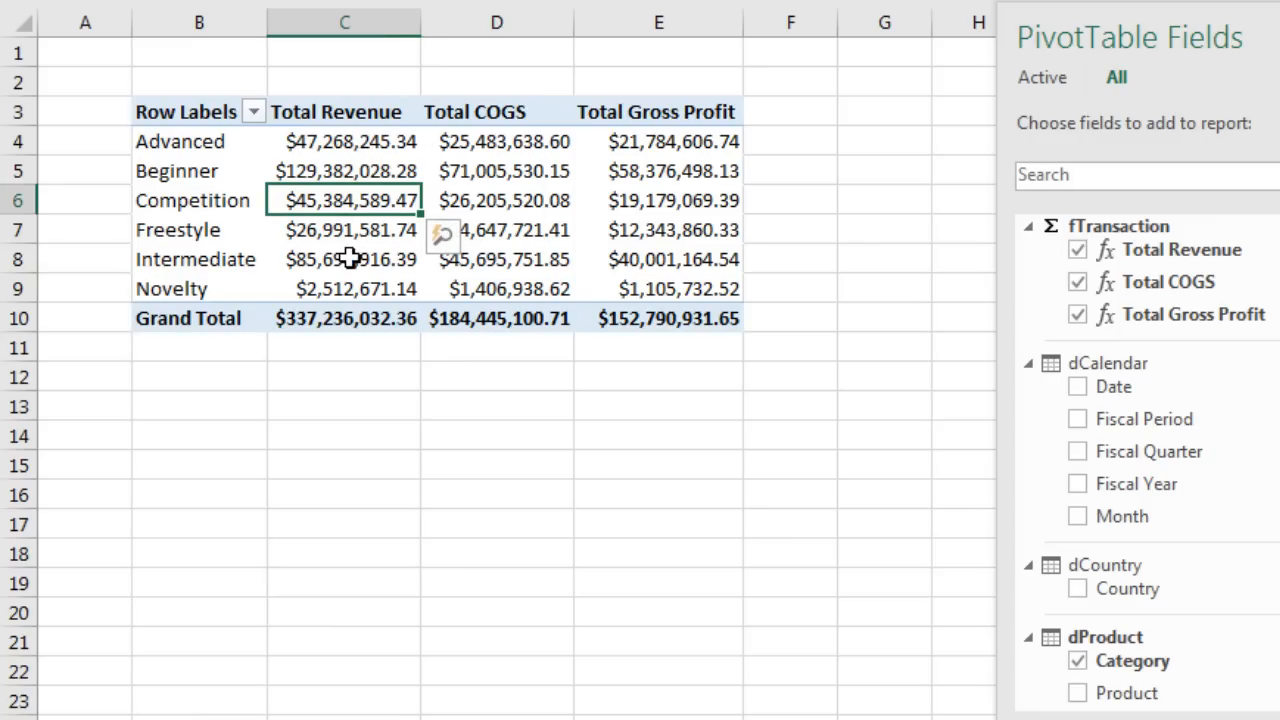
left_click(362, 171)
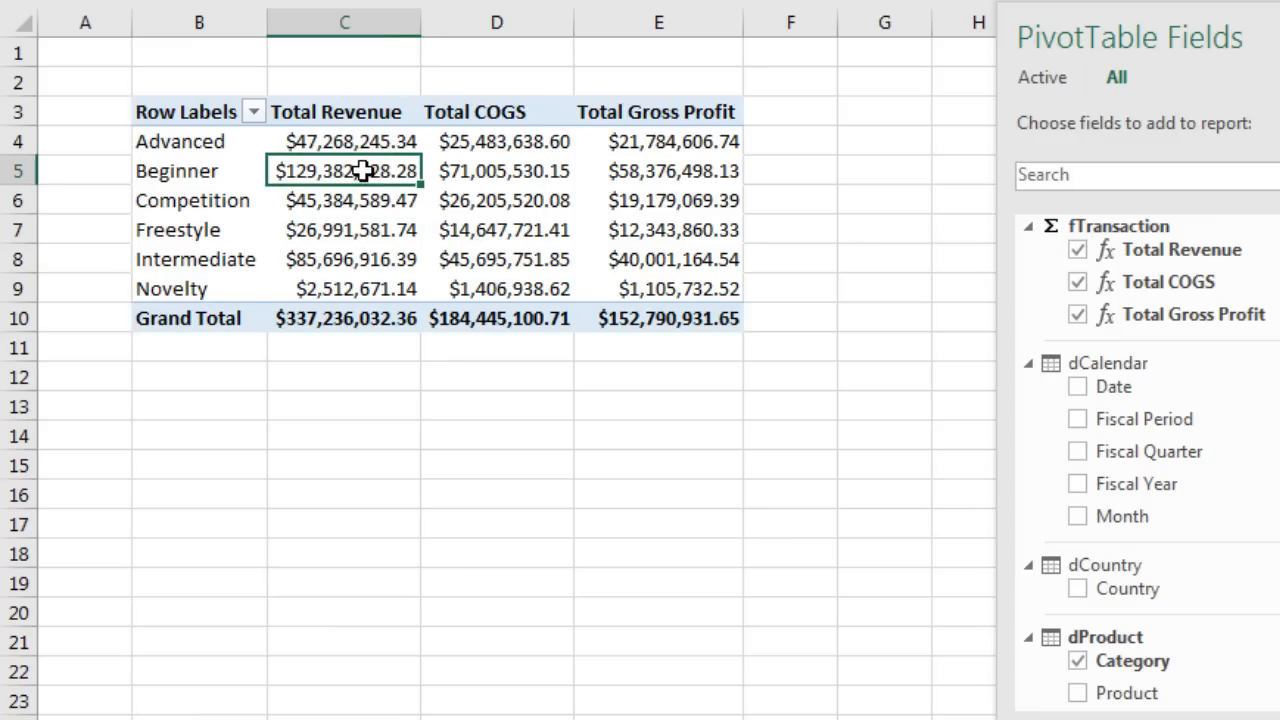
left_click(355, 203)
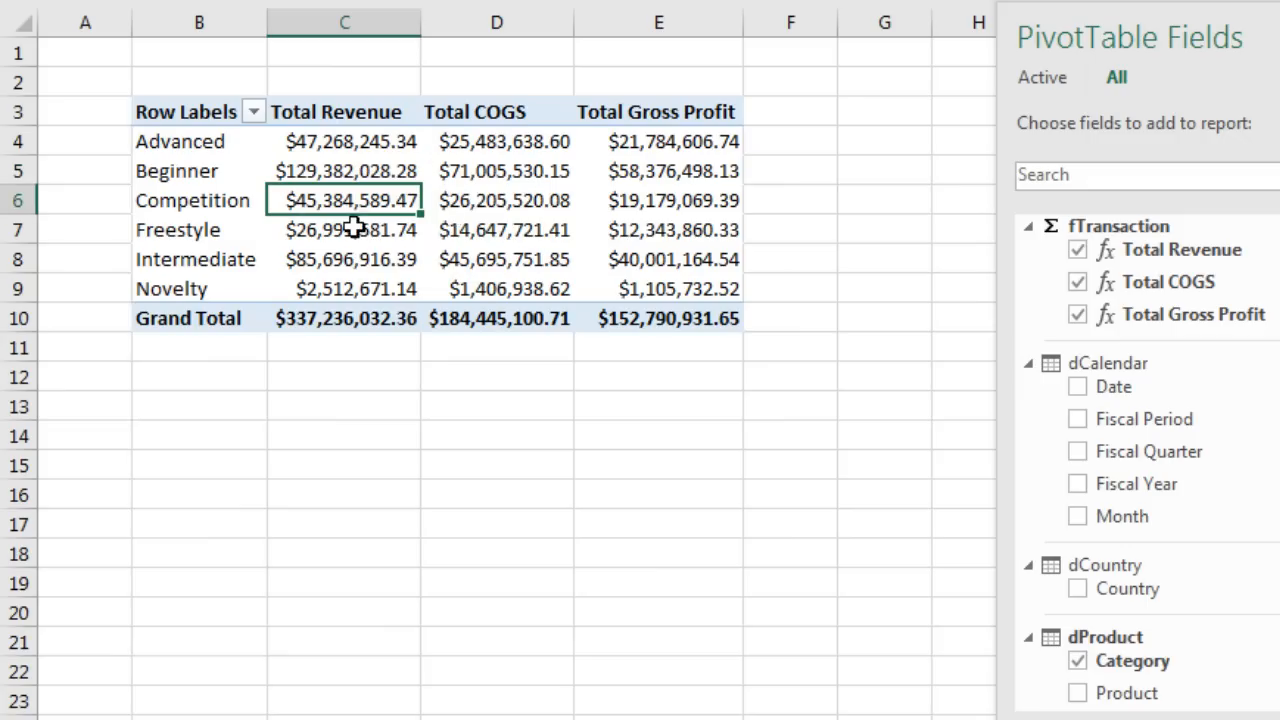
left_click(350, 232)
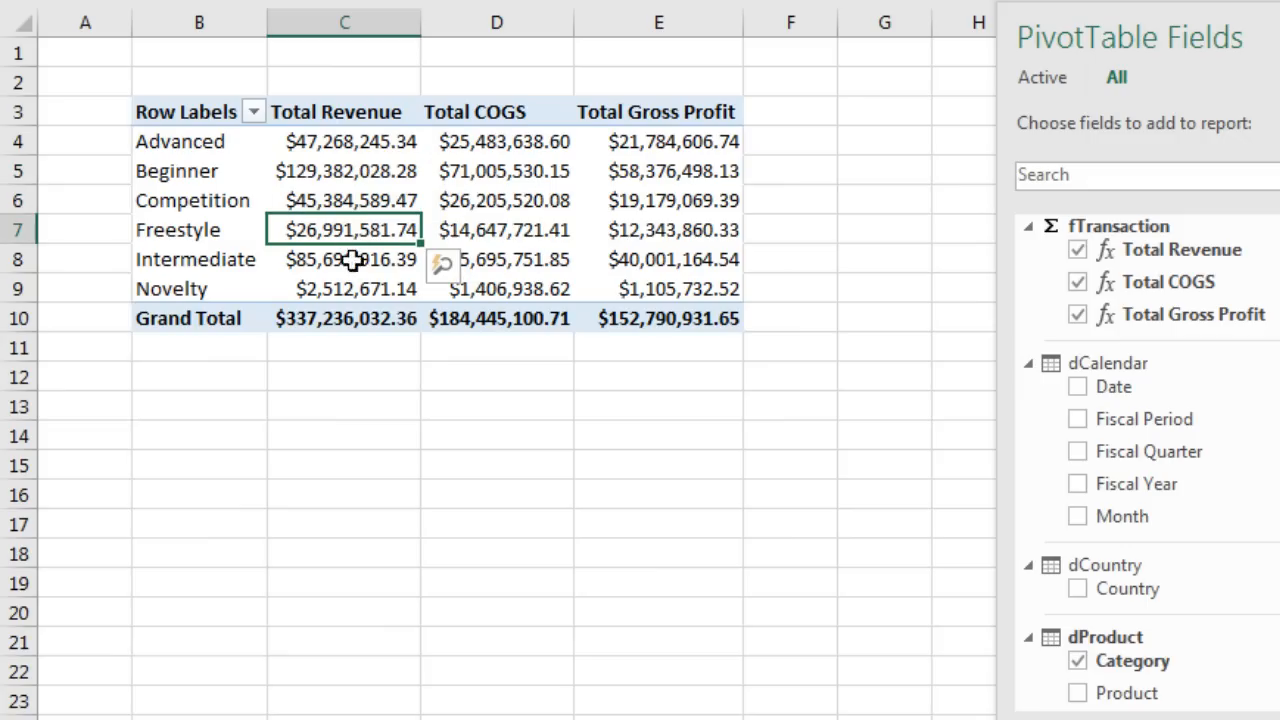
left_click(345, 203)
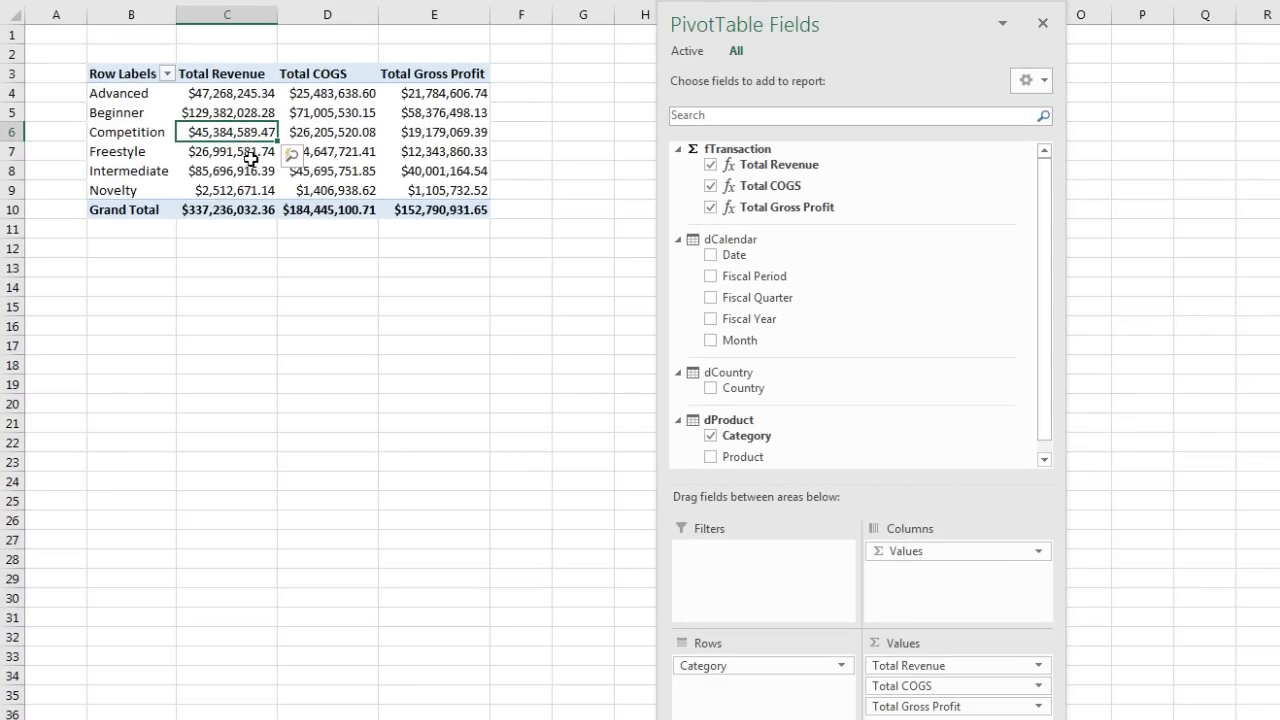
mouse_move(231, 143)
Show the category PivotTable in tabular form and hide the worksheet gridlines
left_click(760, 424)
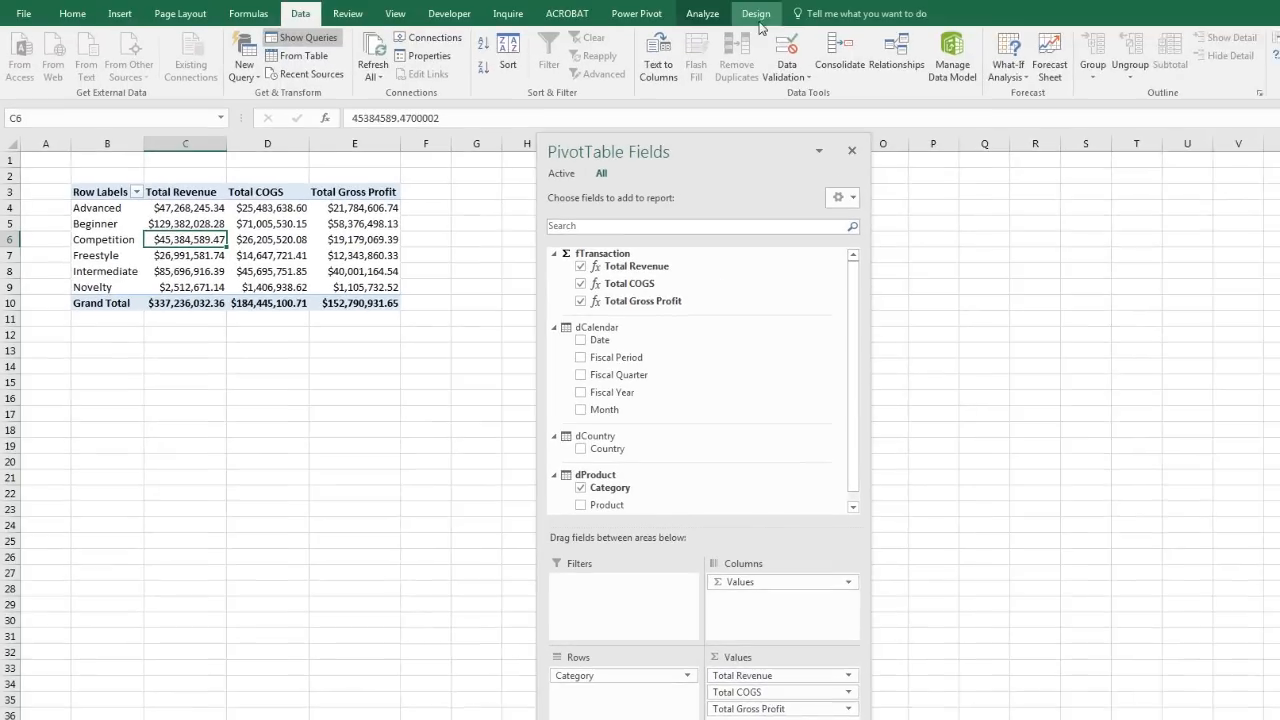
left_click(733, 41)
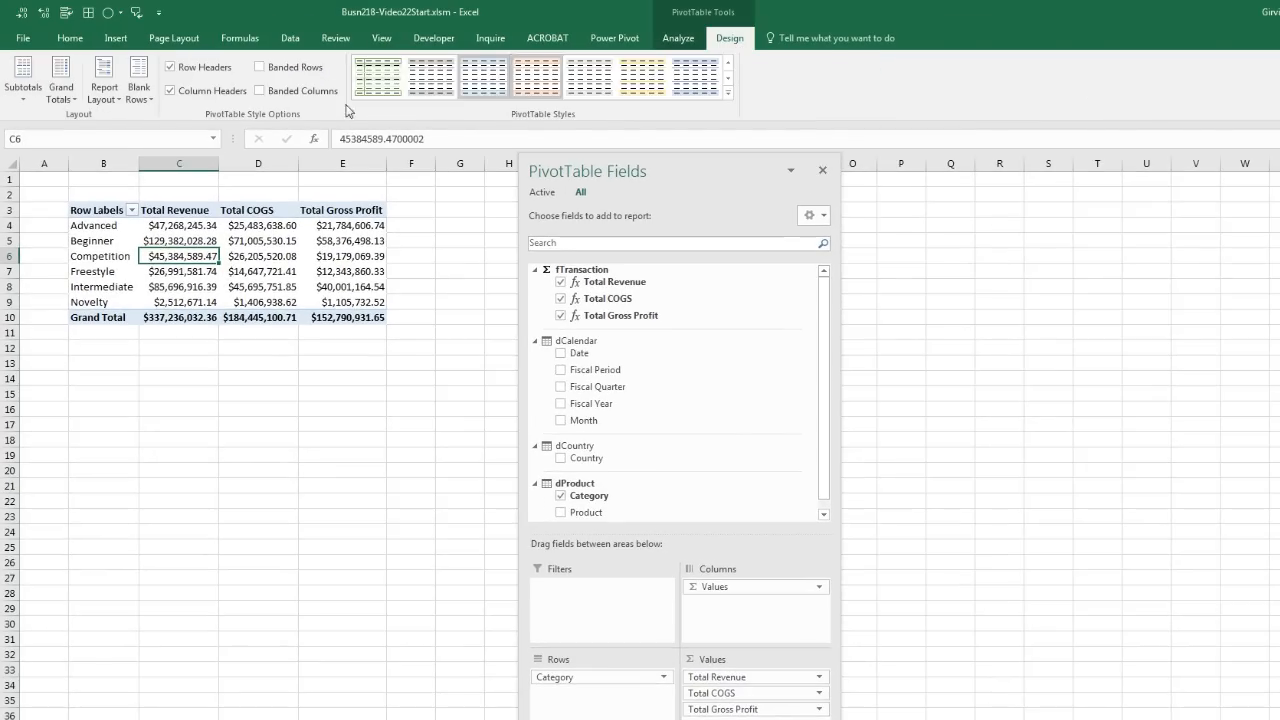
left_click(104, 90)
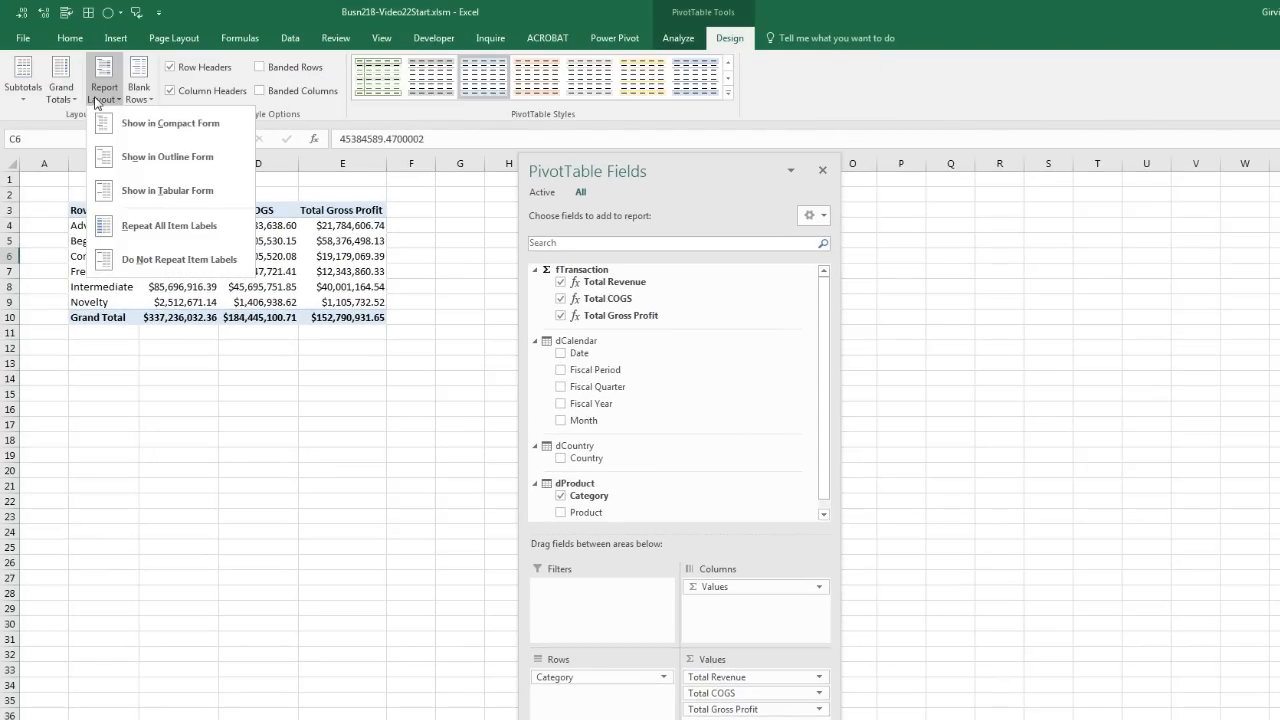
left_click(141, 189)
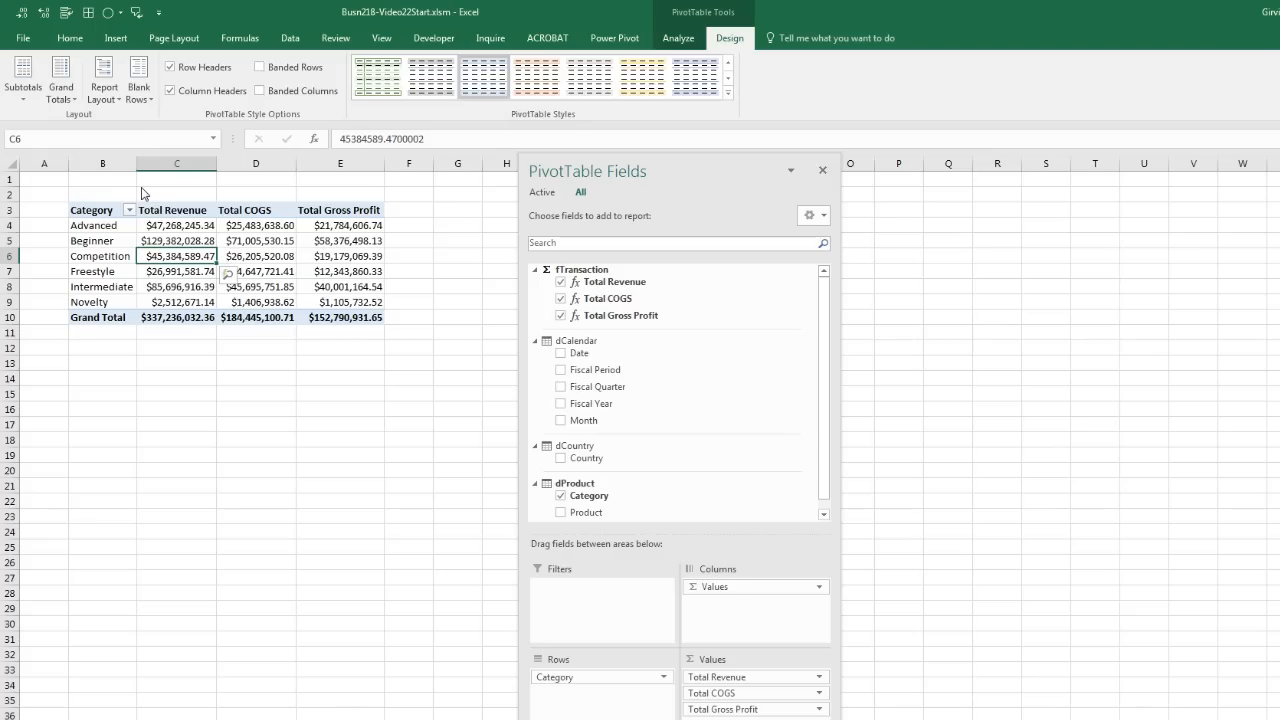
left_click(388, 44)
left_click(168, 91)
Apply the dark blue style from the second row of the Medium group to the category PivotTable and move the field list aside
left_click(729, 38)
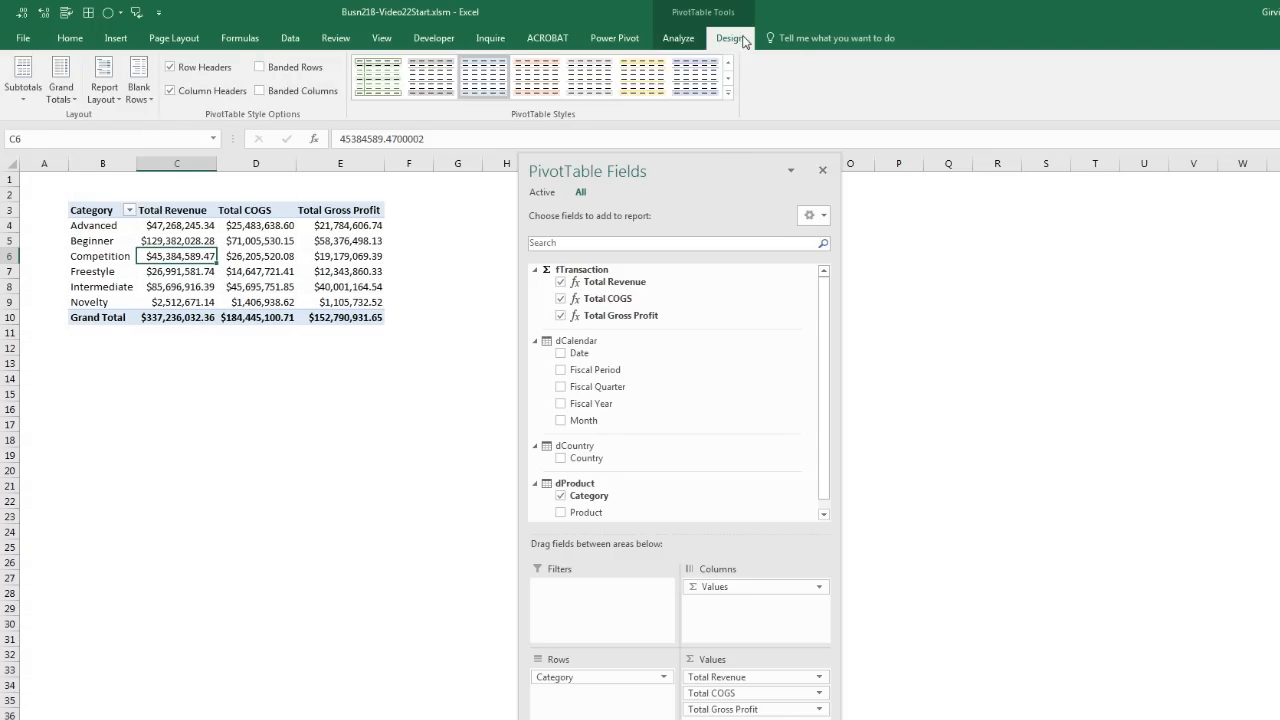
left_click(729, 94)
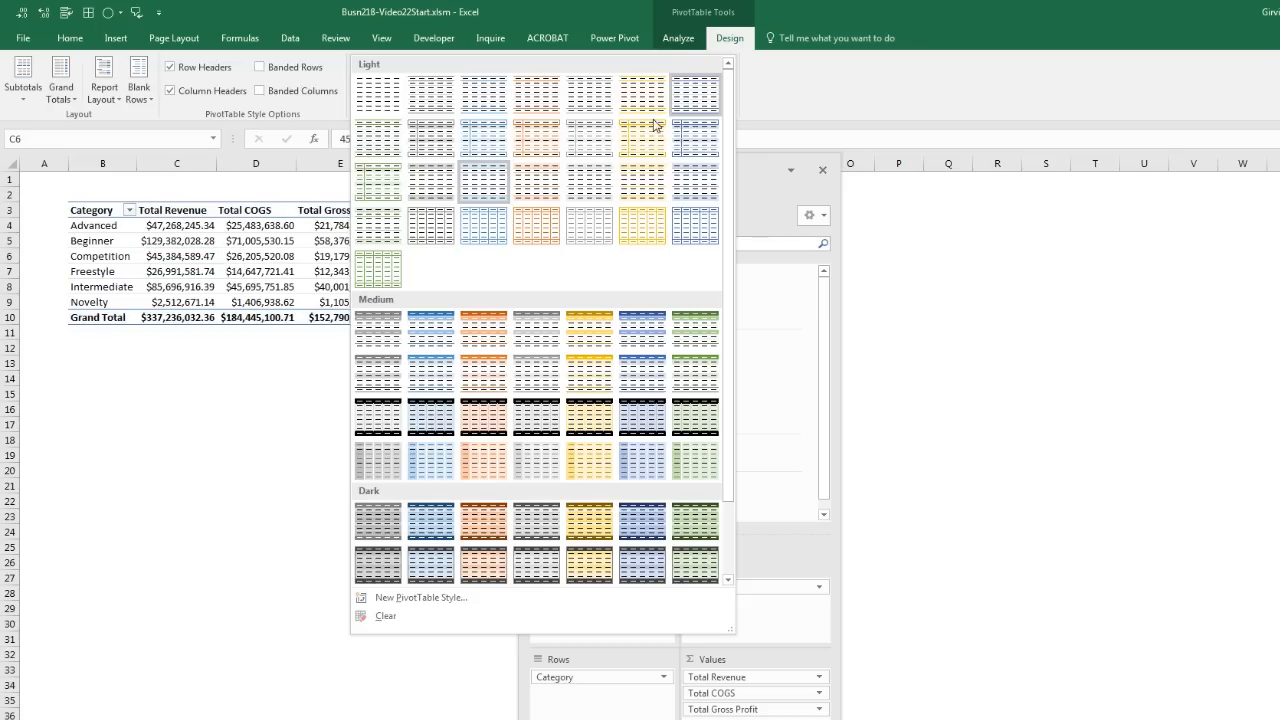
left_click(640, 375)
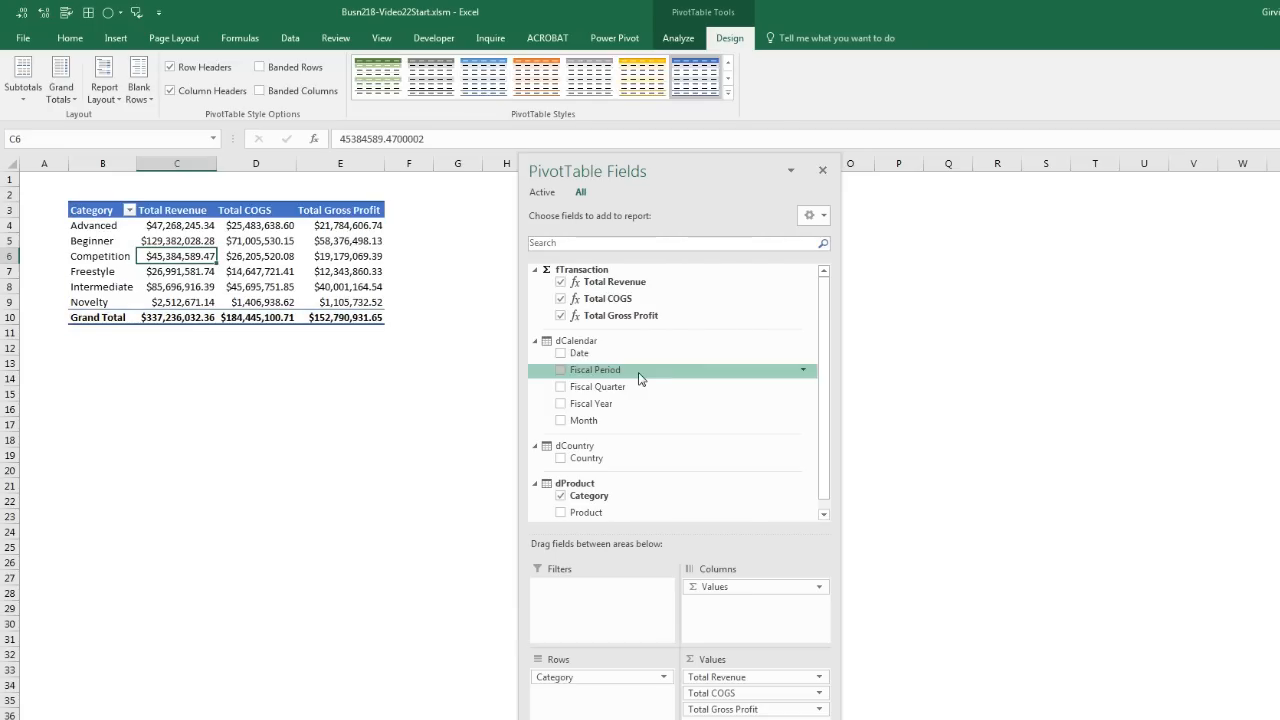
left_click_drag(628, 168, 877, 196)
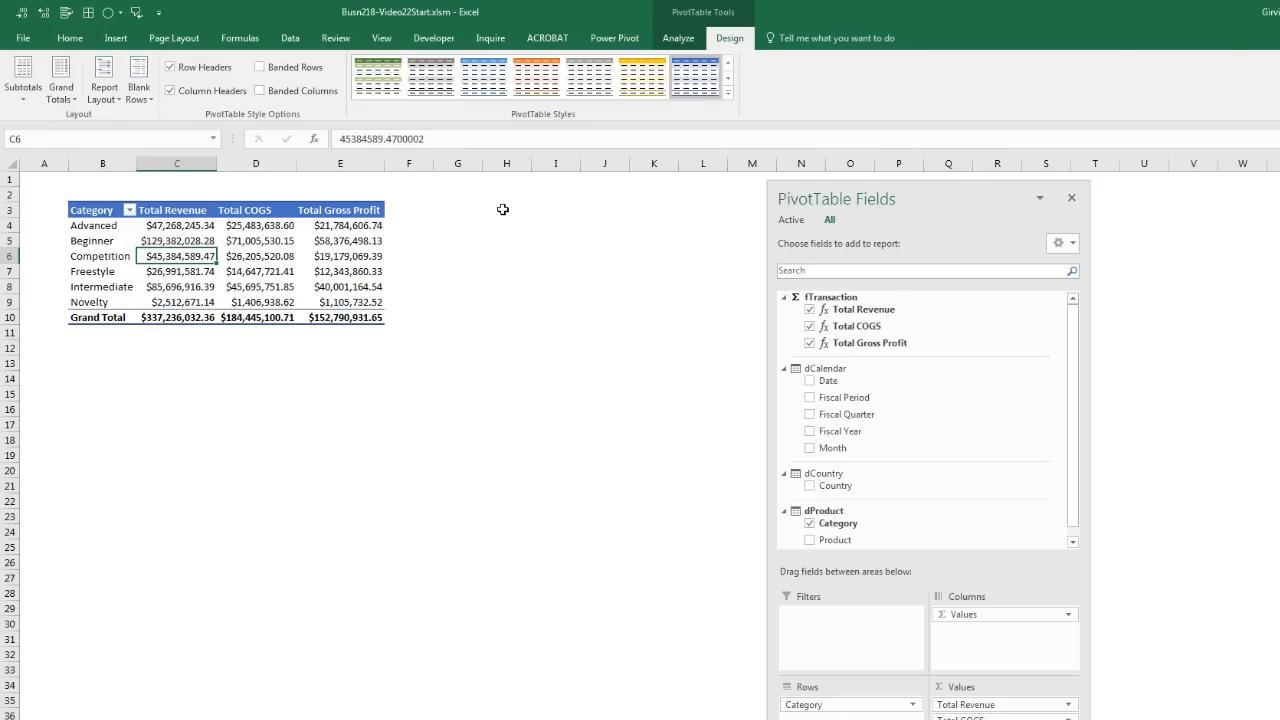
Create a second PivotTable from the workbook's data model at cell H3 of the existing worksheet Sheet3
left_click(503, 209)
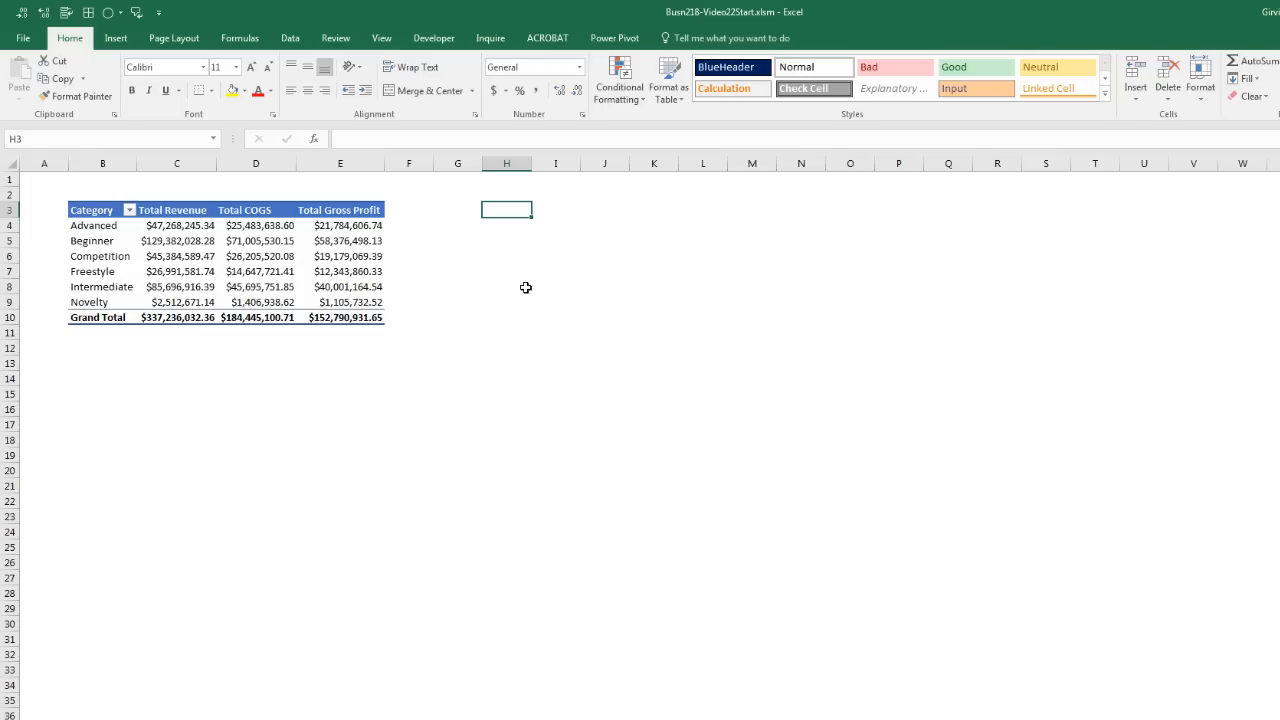
key("alt")
key("n")
key("v")
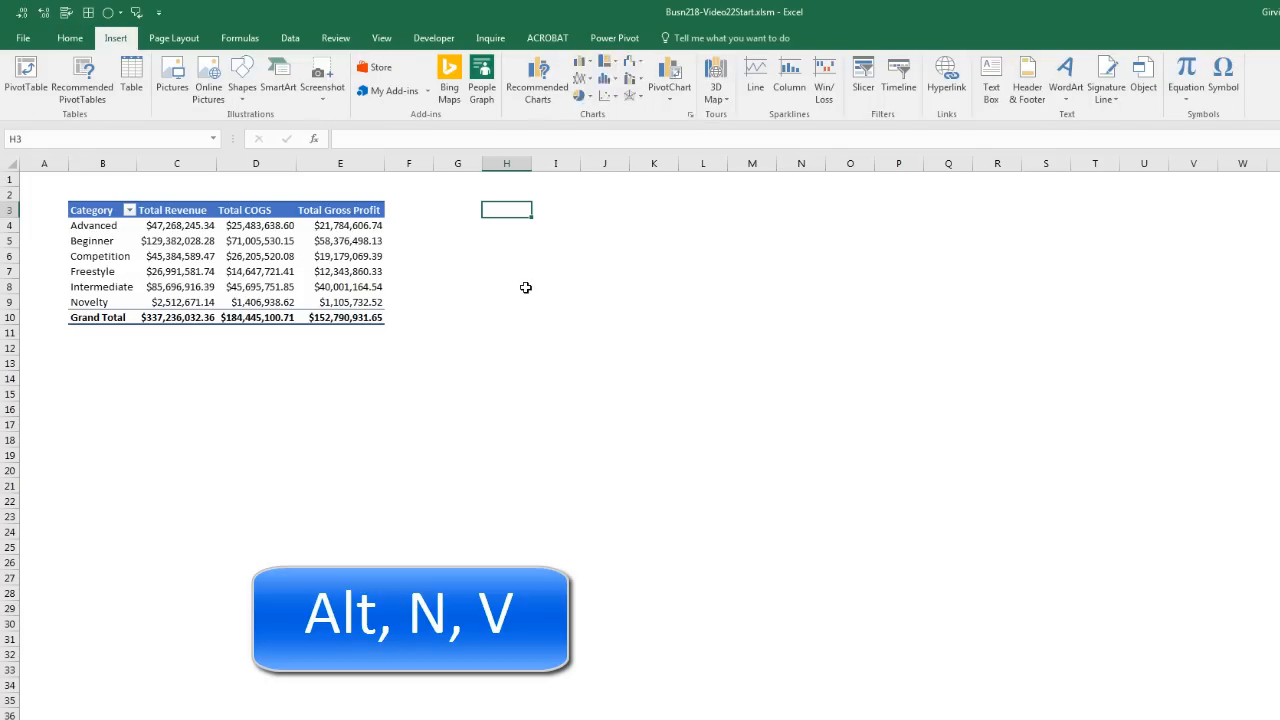
left_click_drag(478, 288, 591, 257)
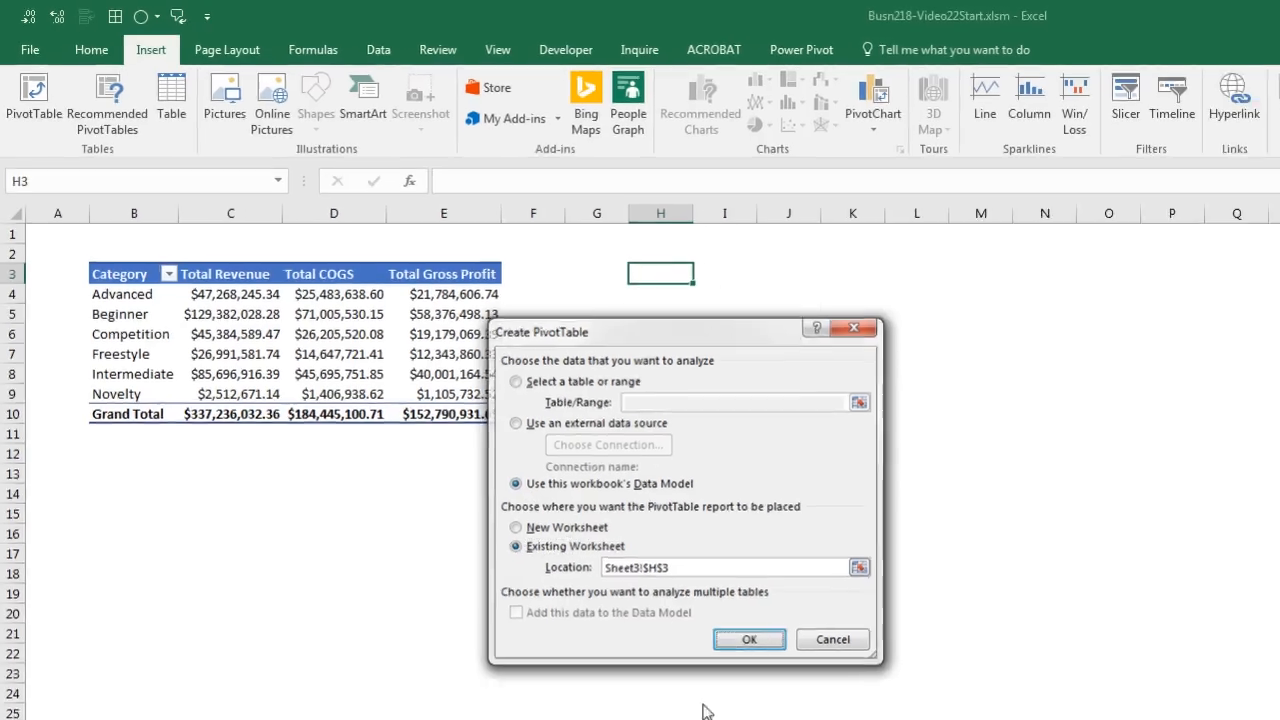
key("Return")
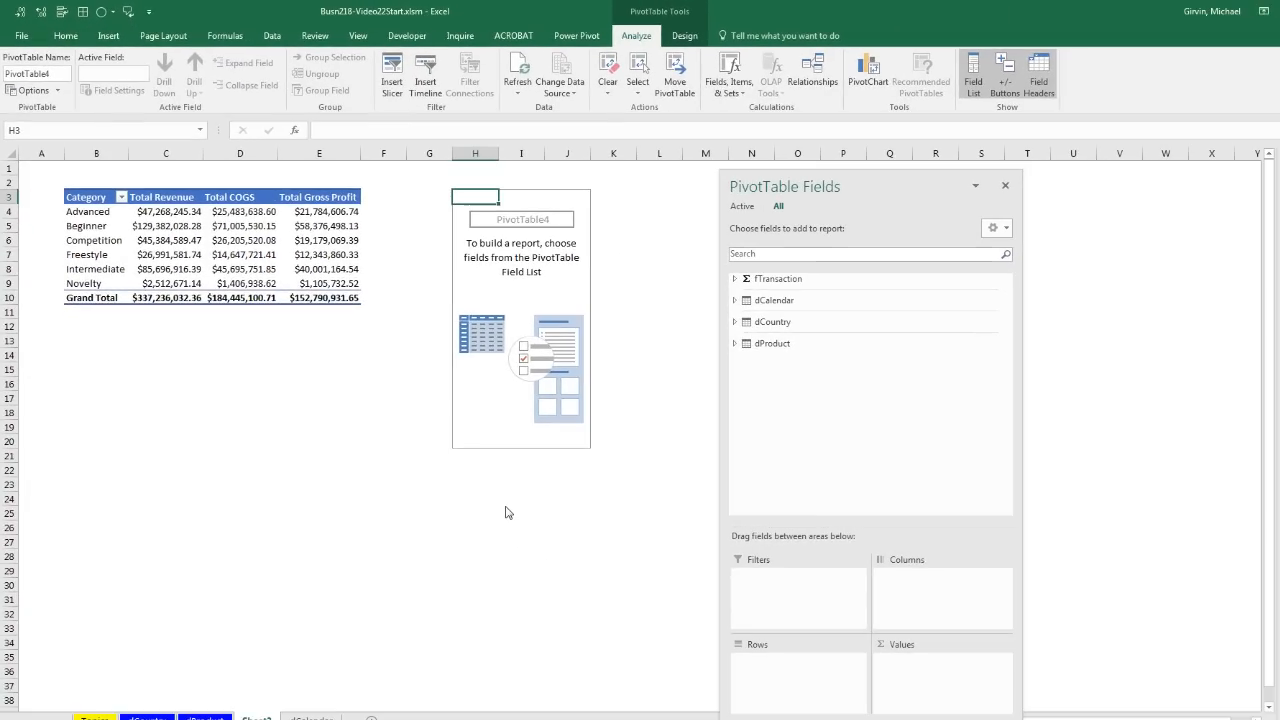
Add Fiscal Year from dCalendar to the rows and Total Gross Profit to the values of the PivotTable at H3
left_click(735, 302)
left_click_drag(777, 364, 798, 670)
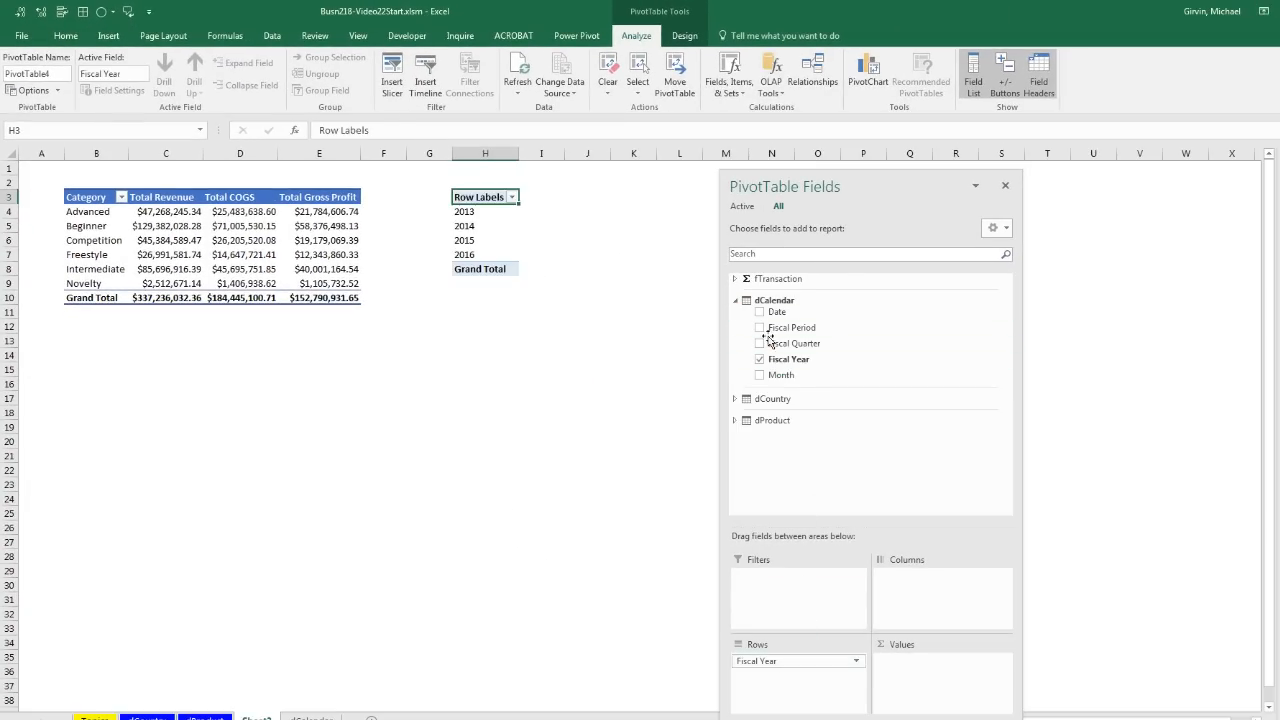
left_click(735, 279)
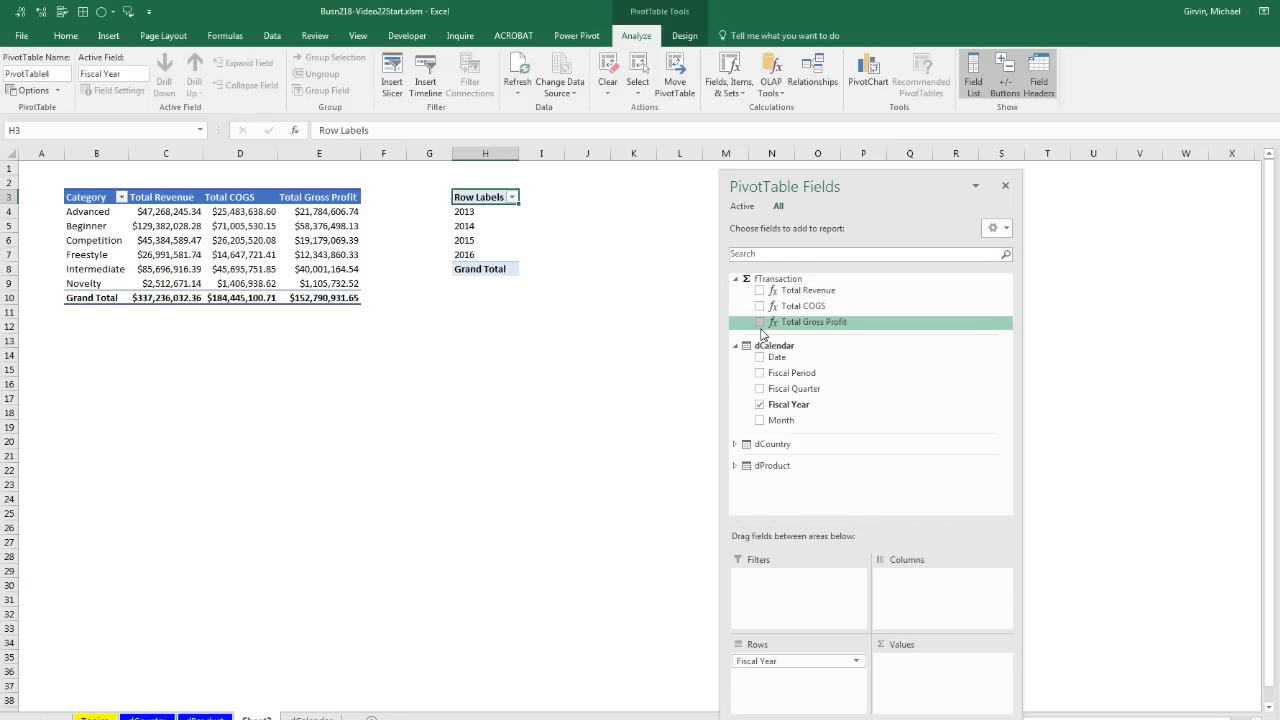
left_click(760, 322)
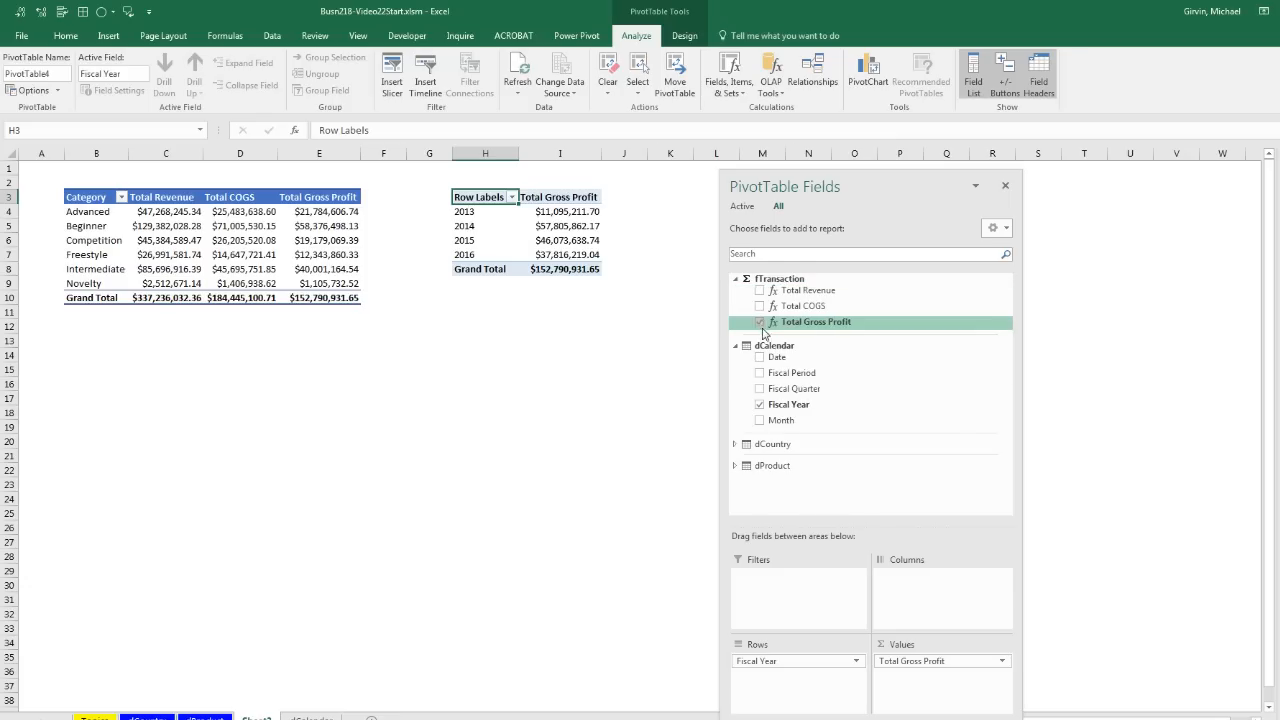
Show the Fiscal Year PivotTable in tabular form with the dark blue style from the second row of the Medium group
left_click(684, 35)
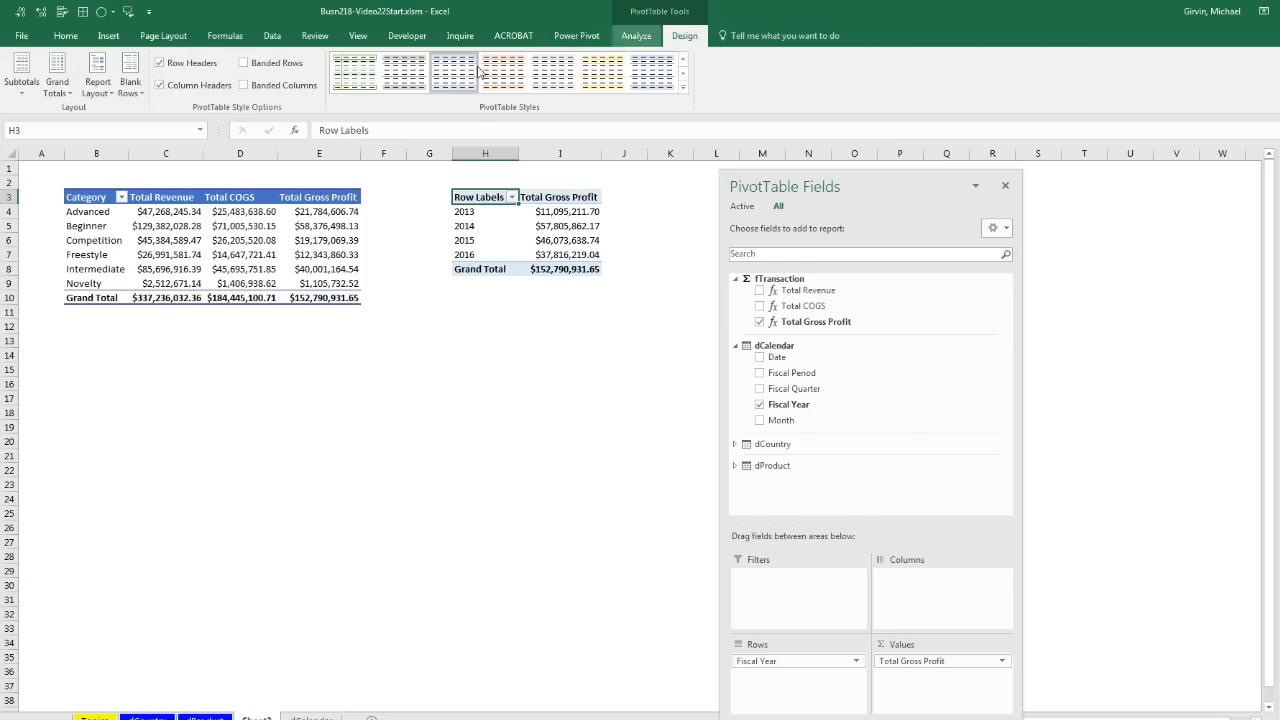
left_click(97, 93)
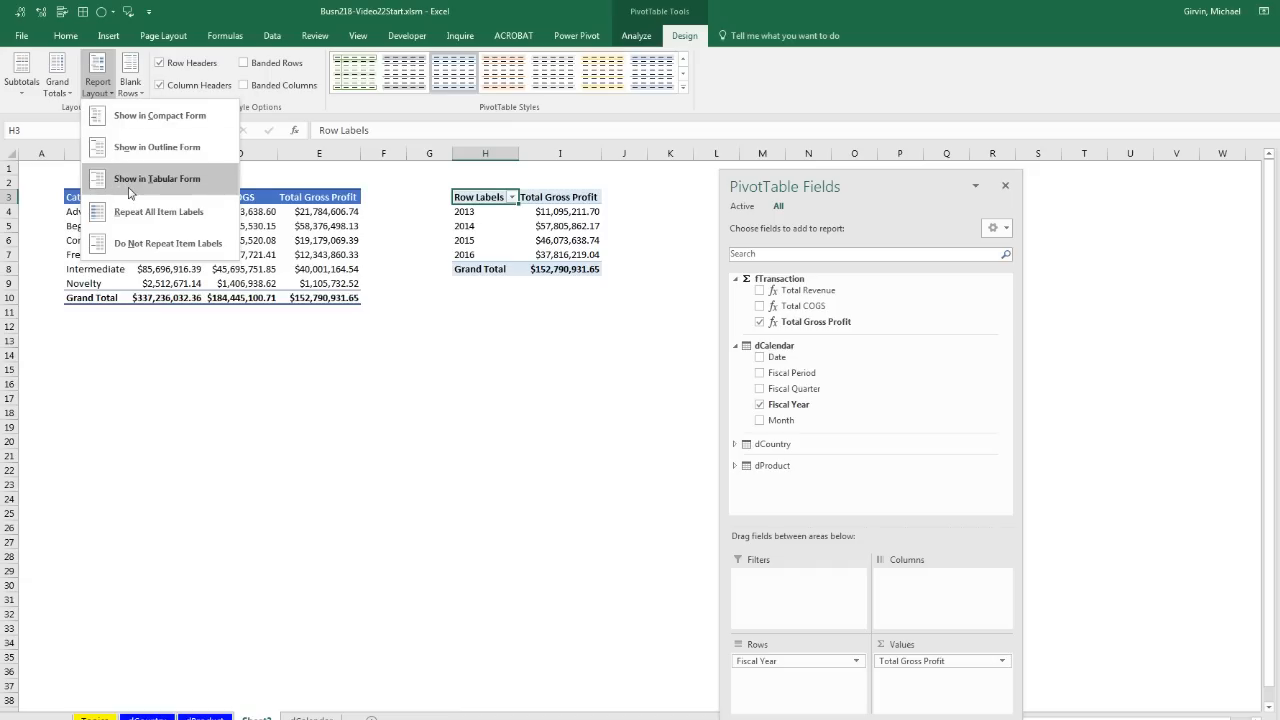
left_click(150, 174)
left_click(687, 90)
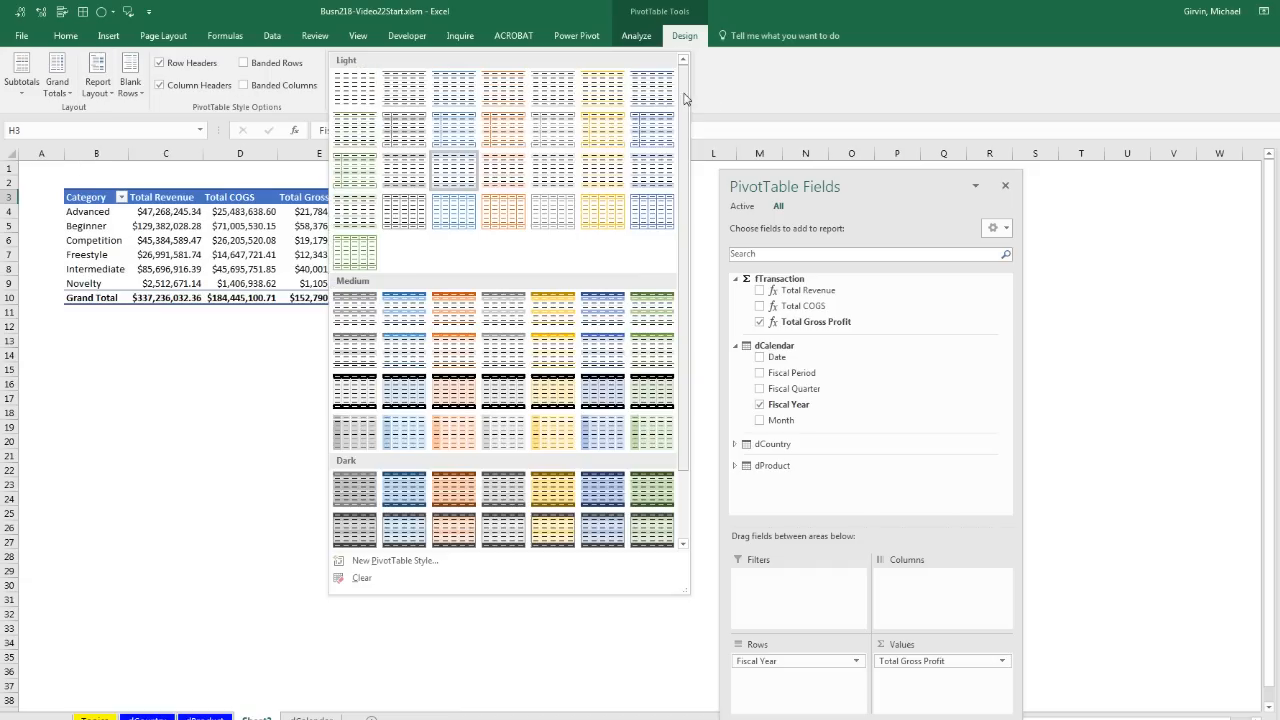
left_click(612, 358)
left_click_drag(750, 186, 884, 203)
Create a third PivotTable from the data model at cell L3 of the same worksheet
left_click(701, 197)
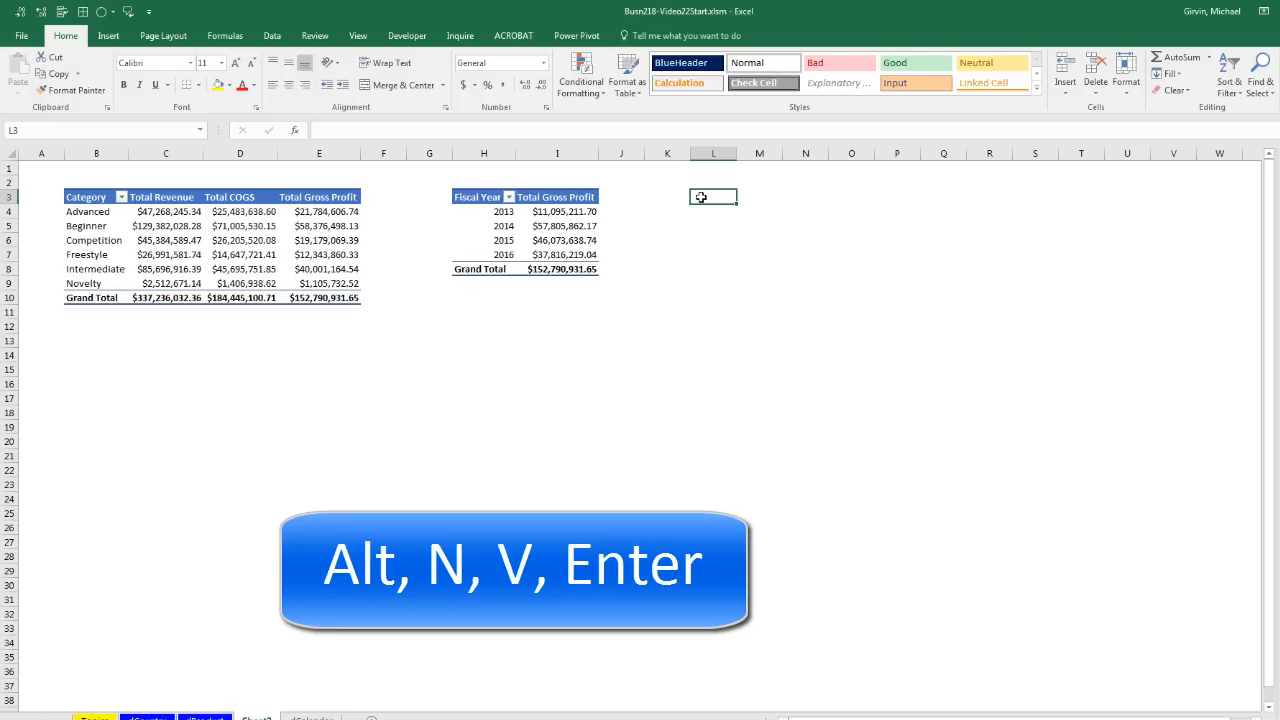
key("alt")
key("n")
key("v")
key("Return")
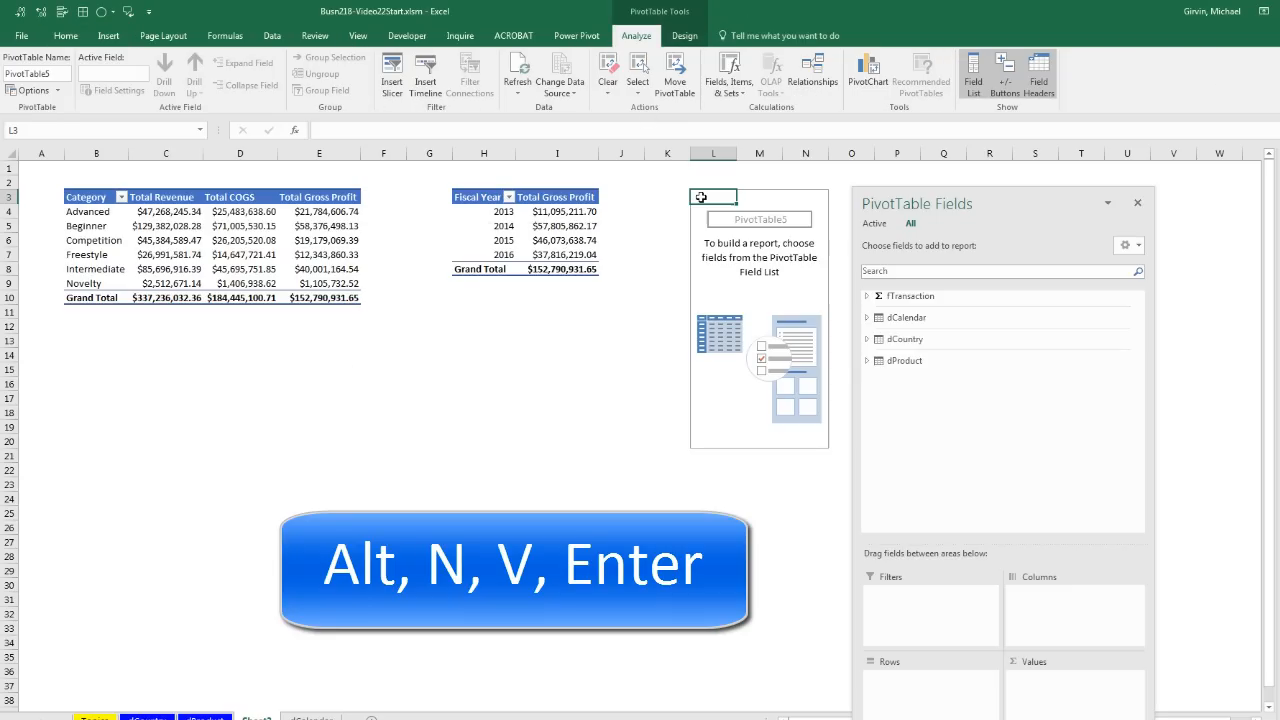
Add Product from dProduct to the rows and Total Revenue, Total COGS and Total Gross Profit to the values of the PivotTable at L3
left_click(867, 361)
left_click_drag(900, 395, 950, 699)
left_click_drag(958, 200, 1262, 200)
left_click(995, 282)
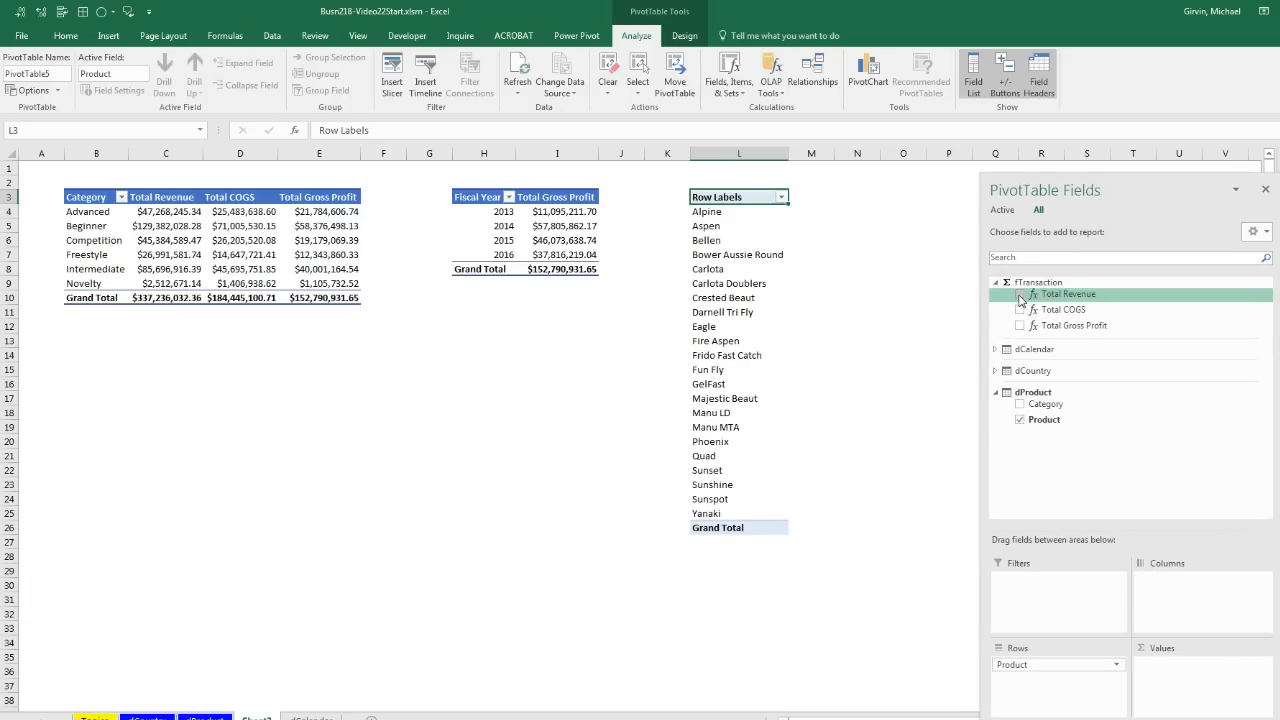
left_click(1020, 294)
left_click(1020, 309)
left_click(1020, 325)
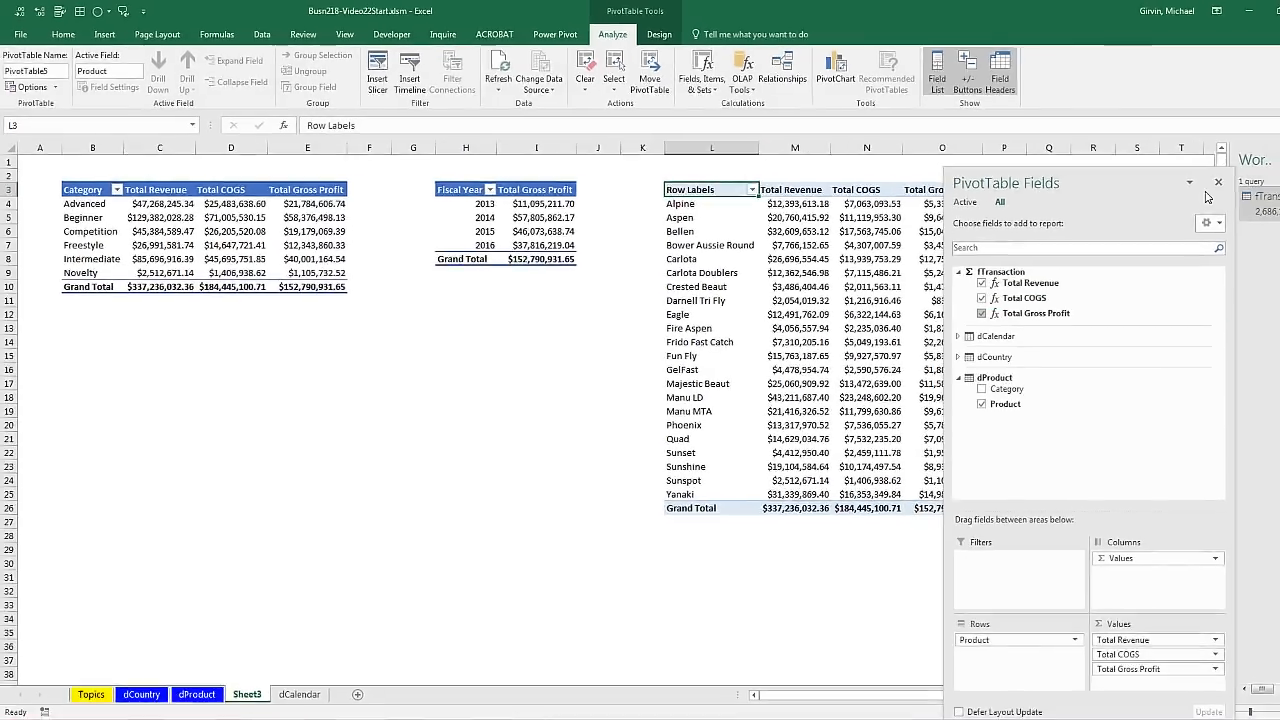
left_click(1218, 182)
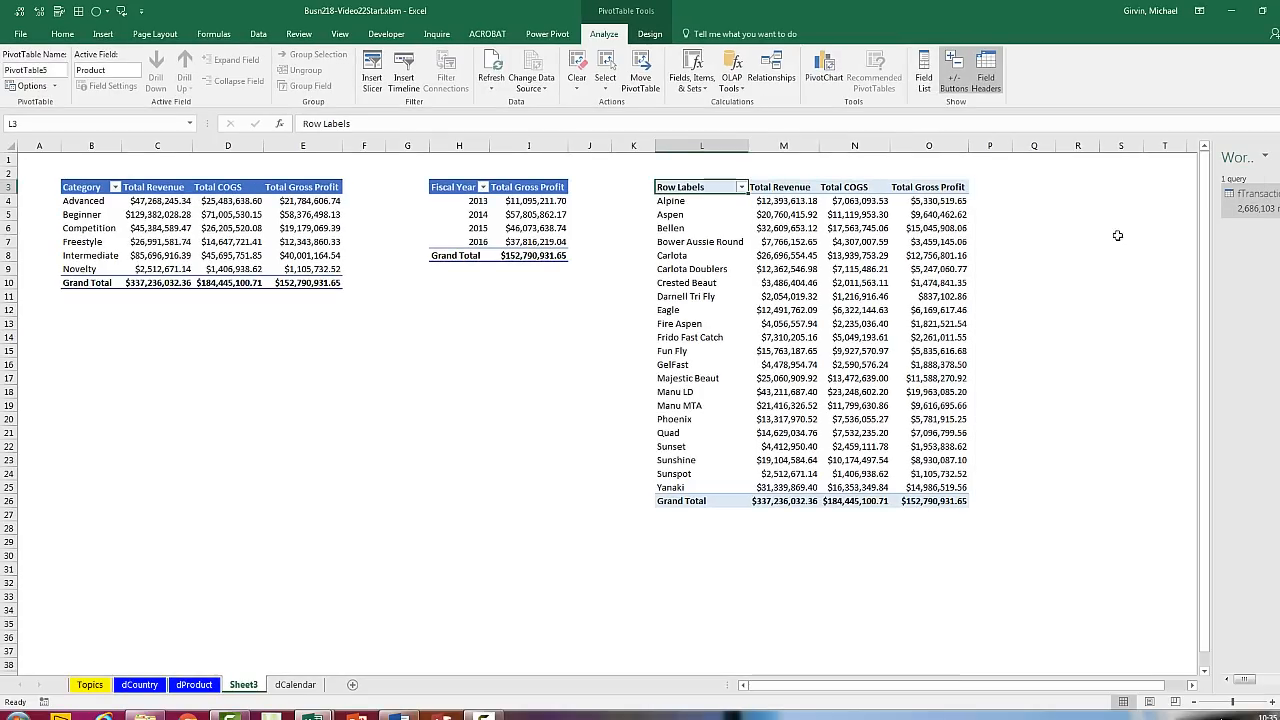
Show the Product PivotTable in tabular form with the dark blue style from the second row of the Medium group
left_click(649, 33)
left_click(93, 80)
left_click(150, 170)
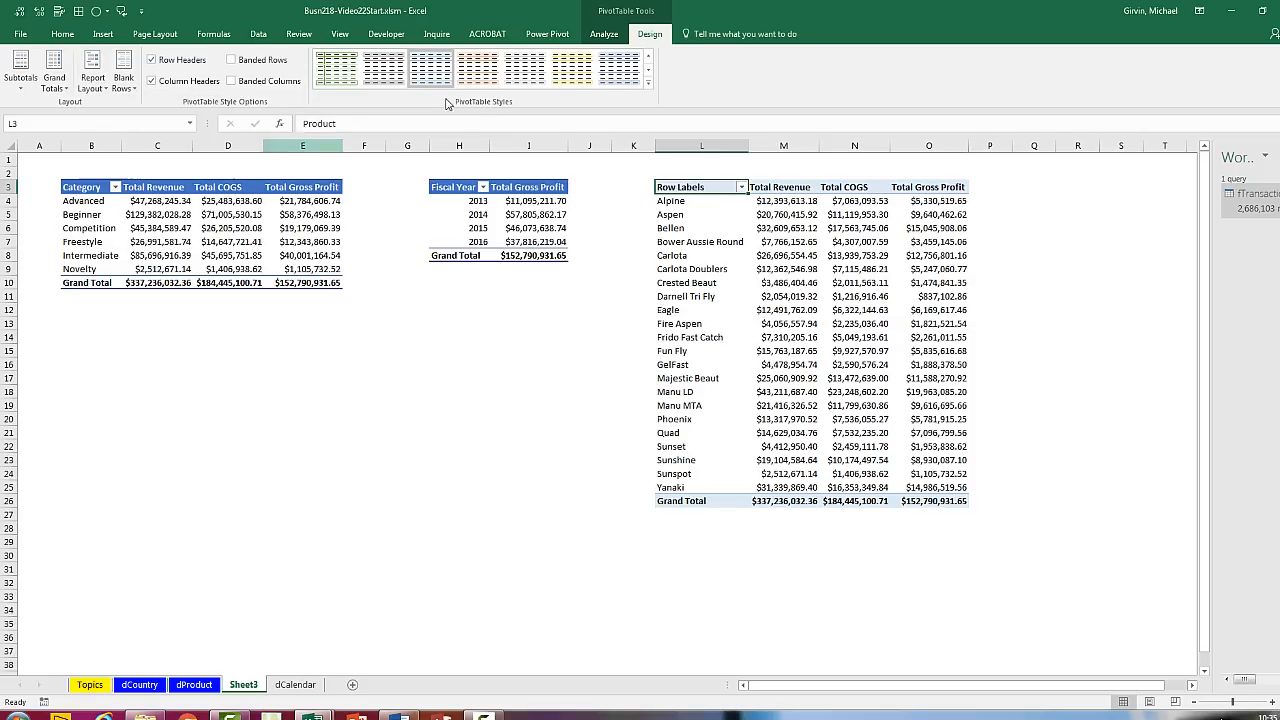
left_click(648, 82)
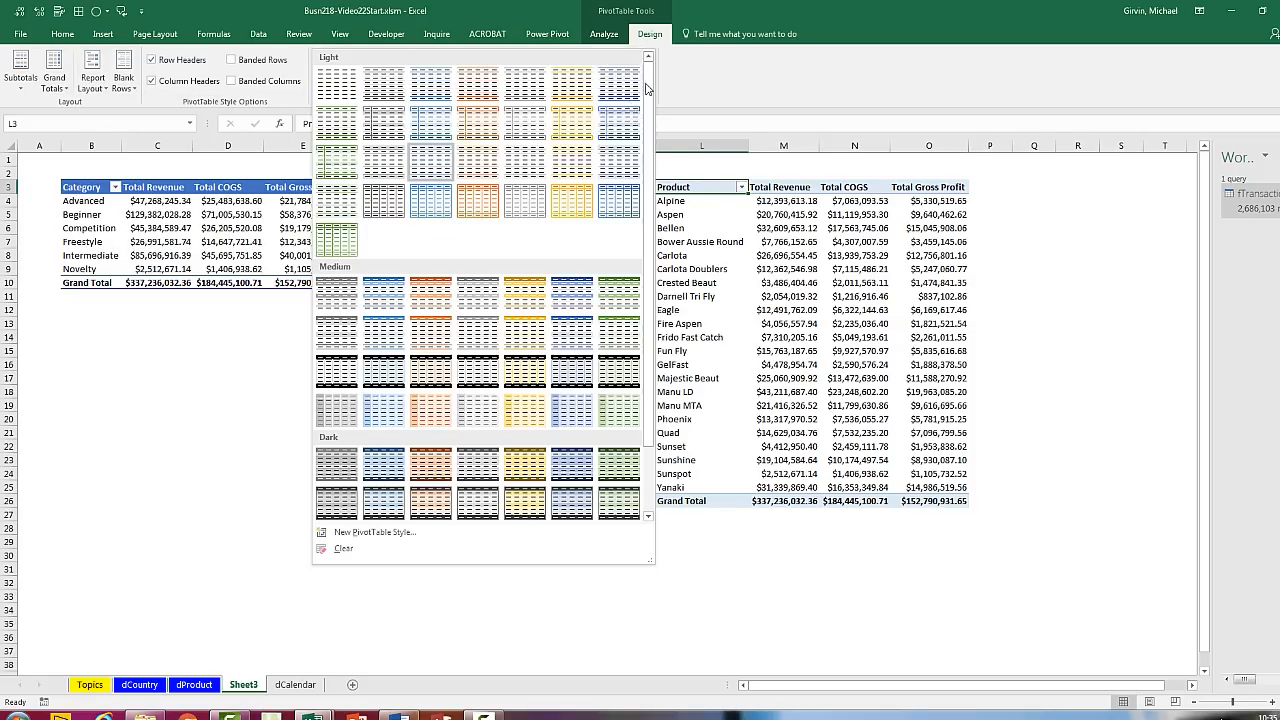
left_click(568, 340)
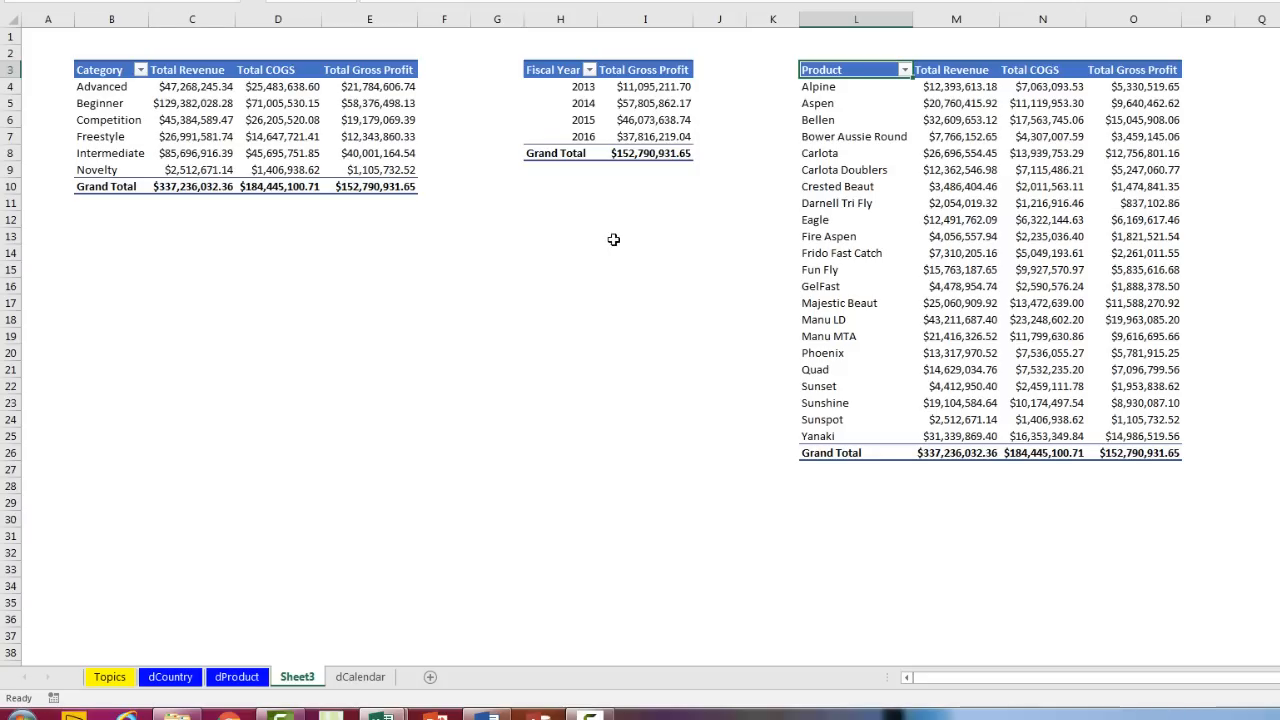
Switch to the Power Pivot window and reduce the revenue, COGS and gross profit measures' currency format to zero decimal places
mouse_move(380, 714)
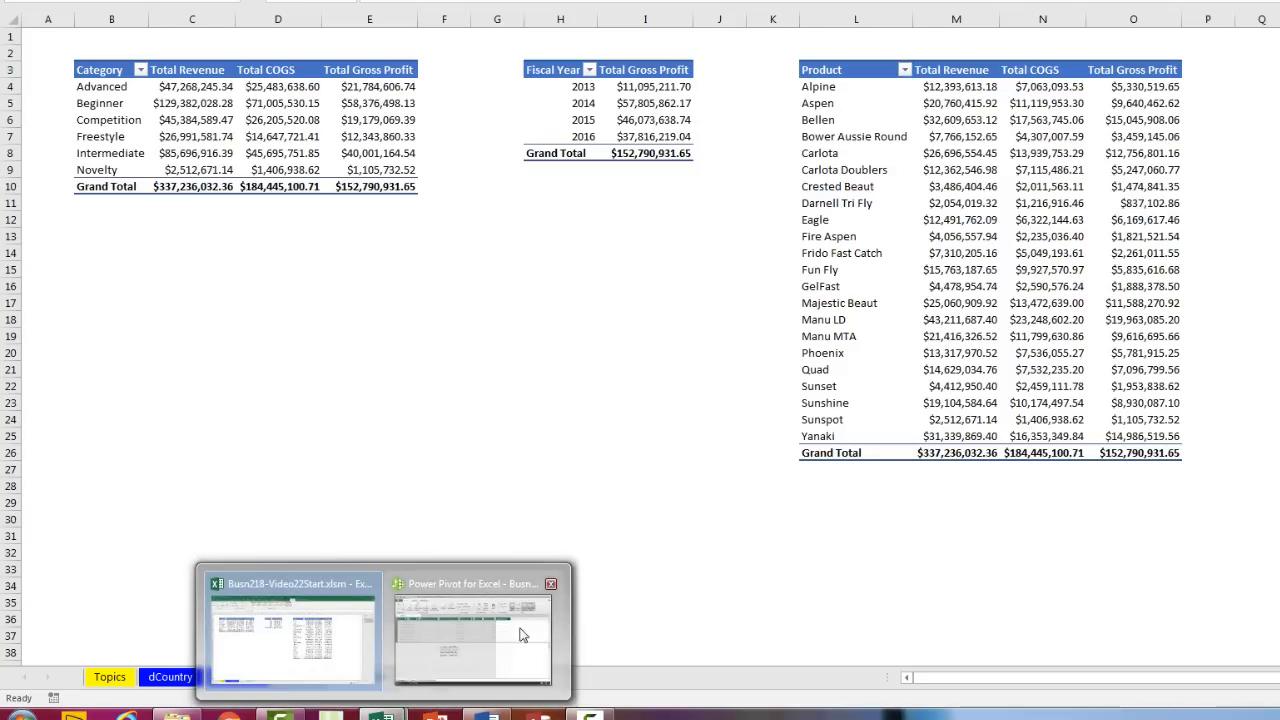
left_click(470, 600)
left_click(549, 359)
left_click_drag(548, 355, 557, 415)
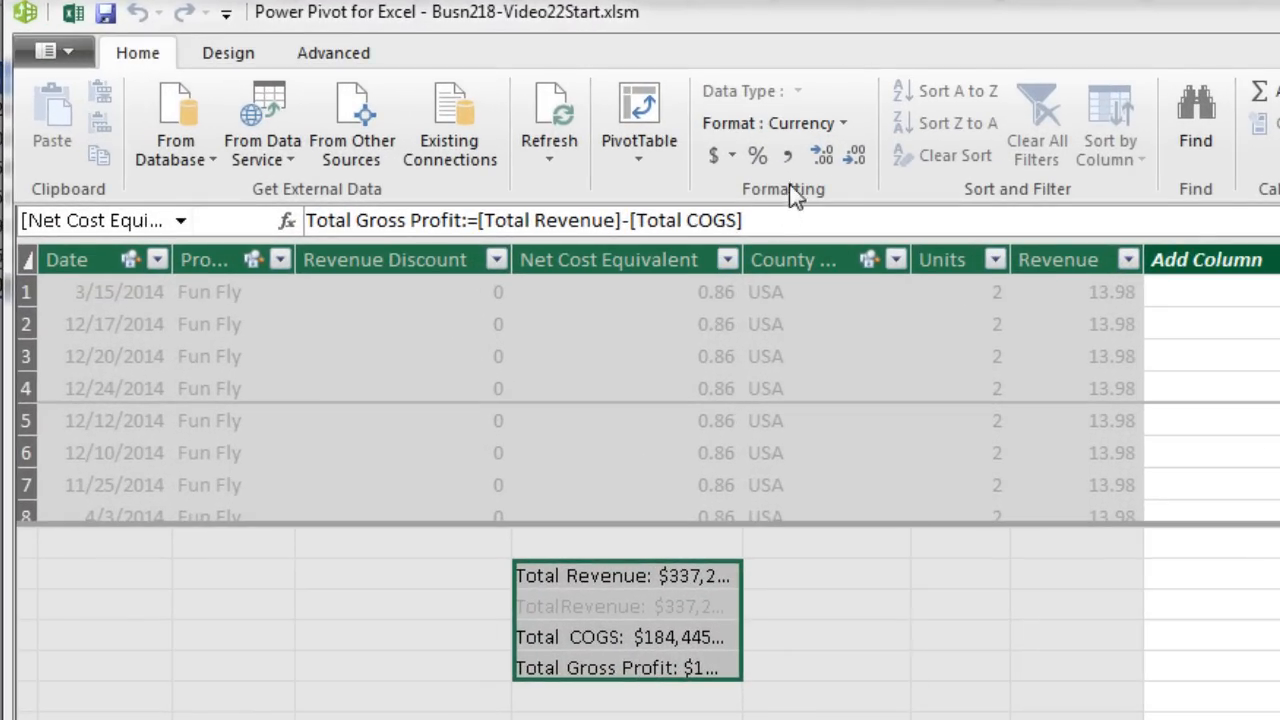
left_click(851, 161)
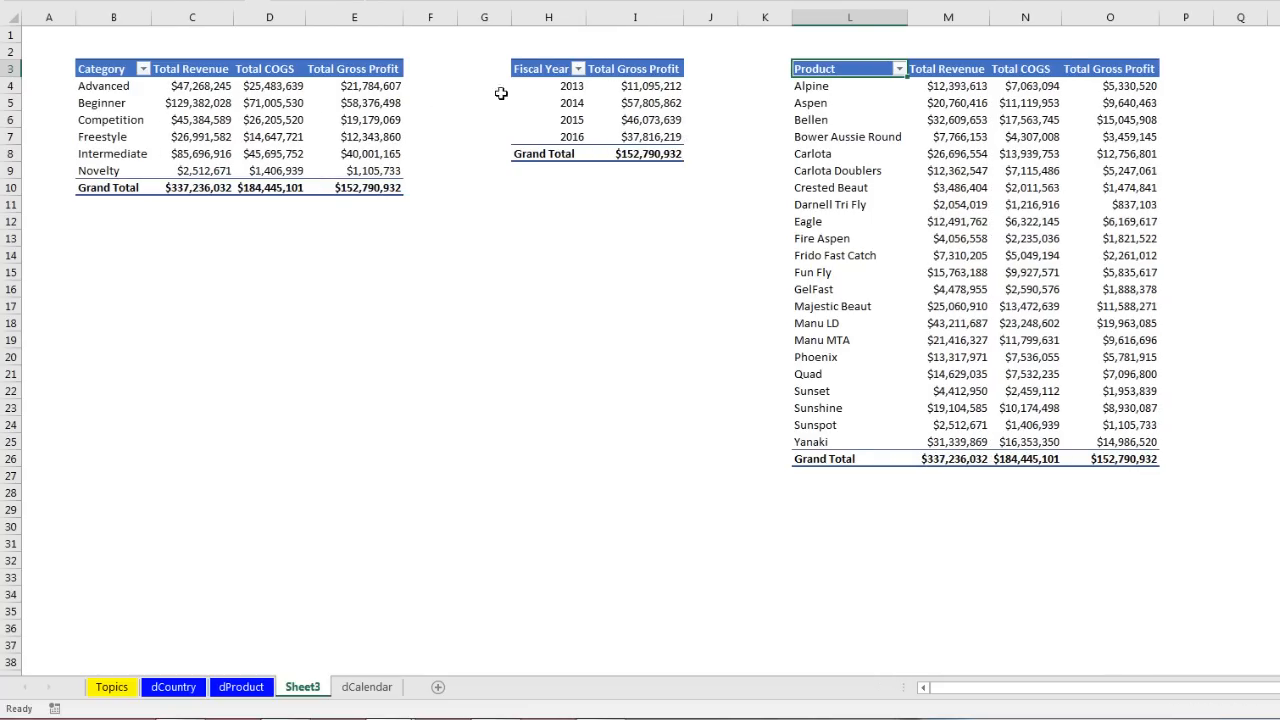
Insert Fiscal Year and Country slicers from the Product PivotTable and place them side by side below the Category PivotTable
mouse_move(1088, 312)
mouse_move(1003, 100)
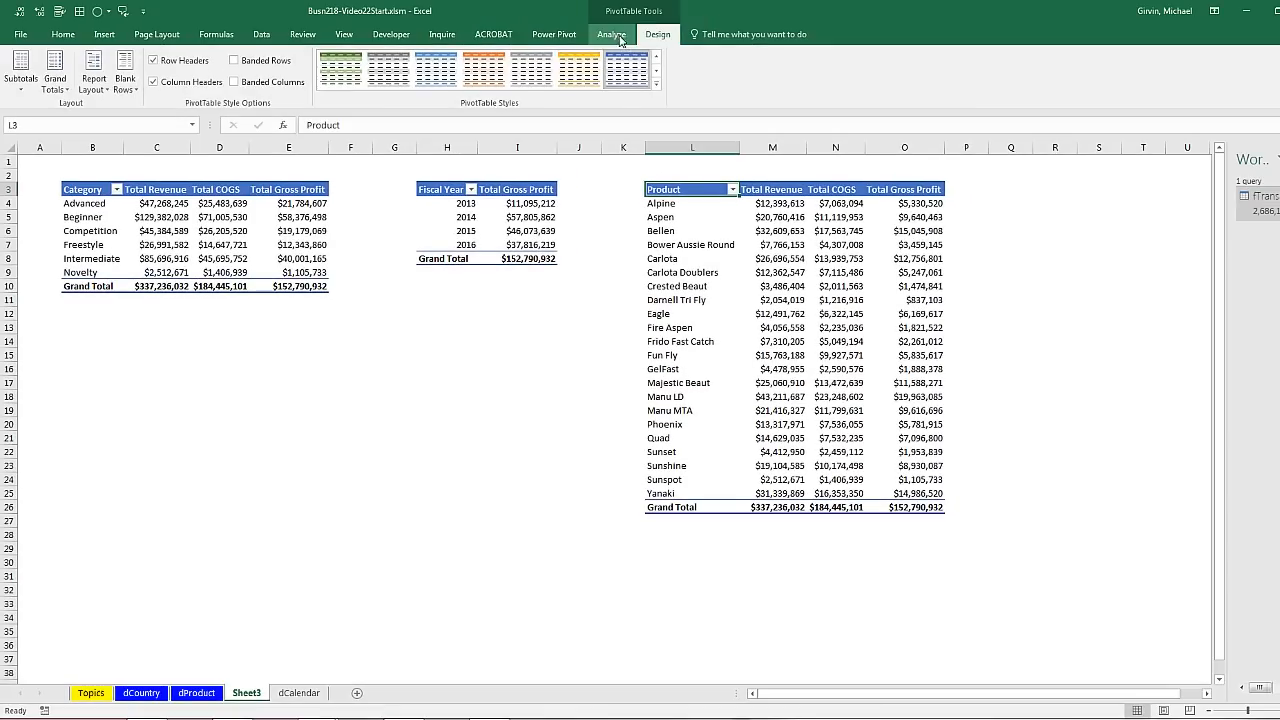
left_click(610, 35)
left_click(378, 84)
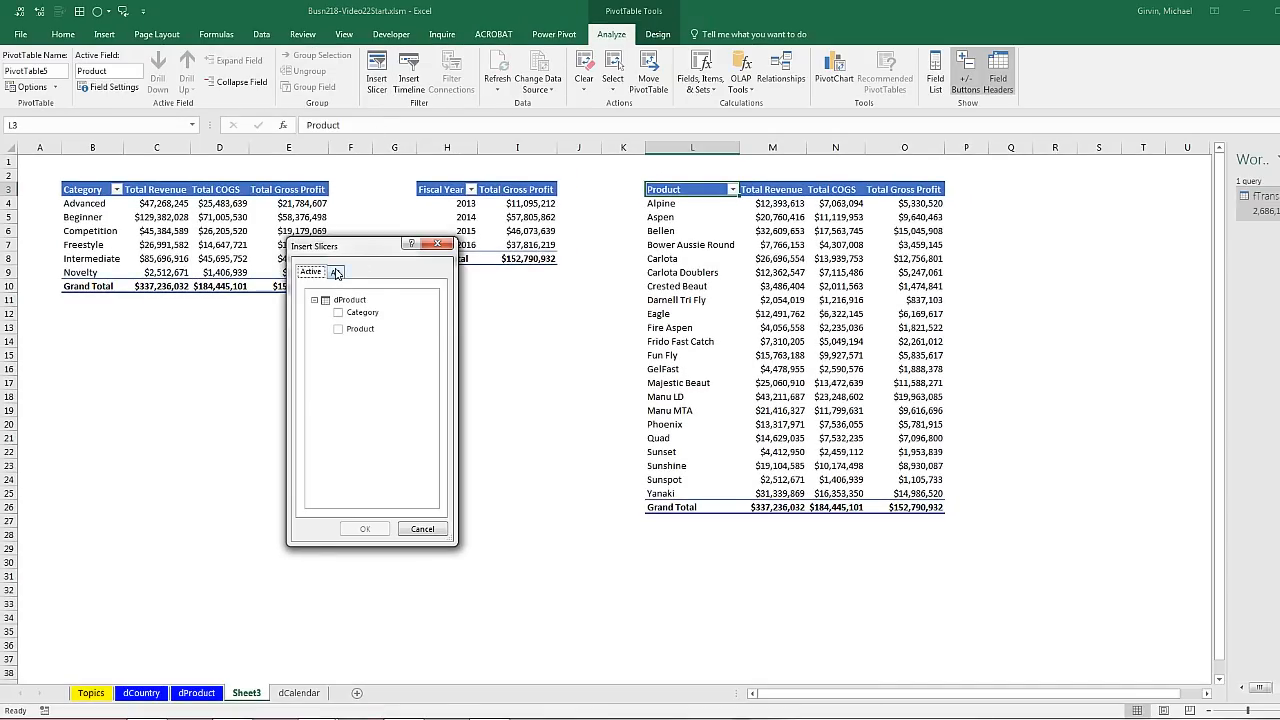
left_click(336, 272)
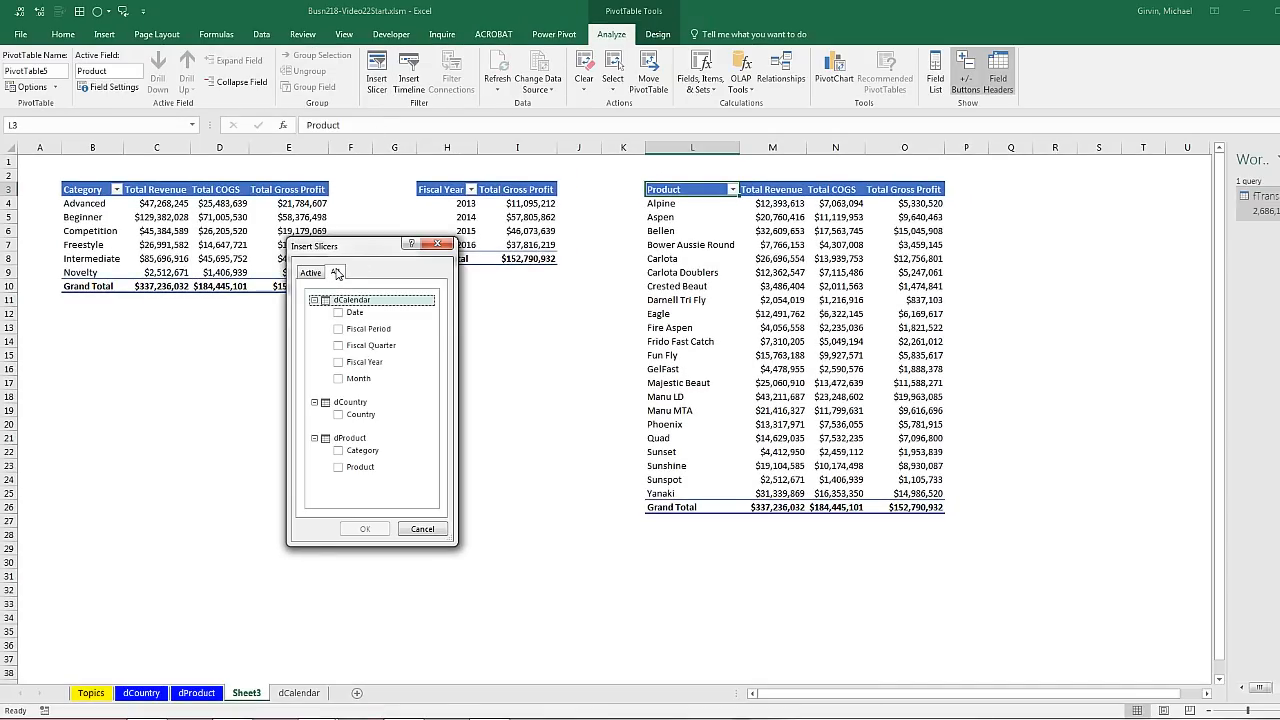
left_click(338, 363)
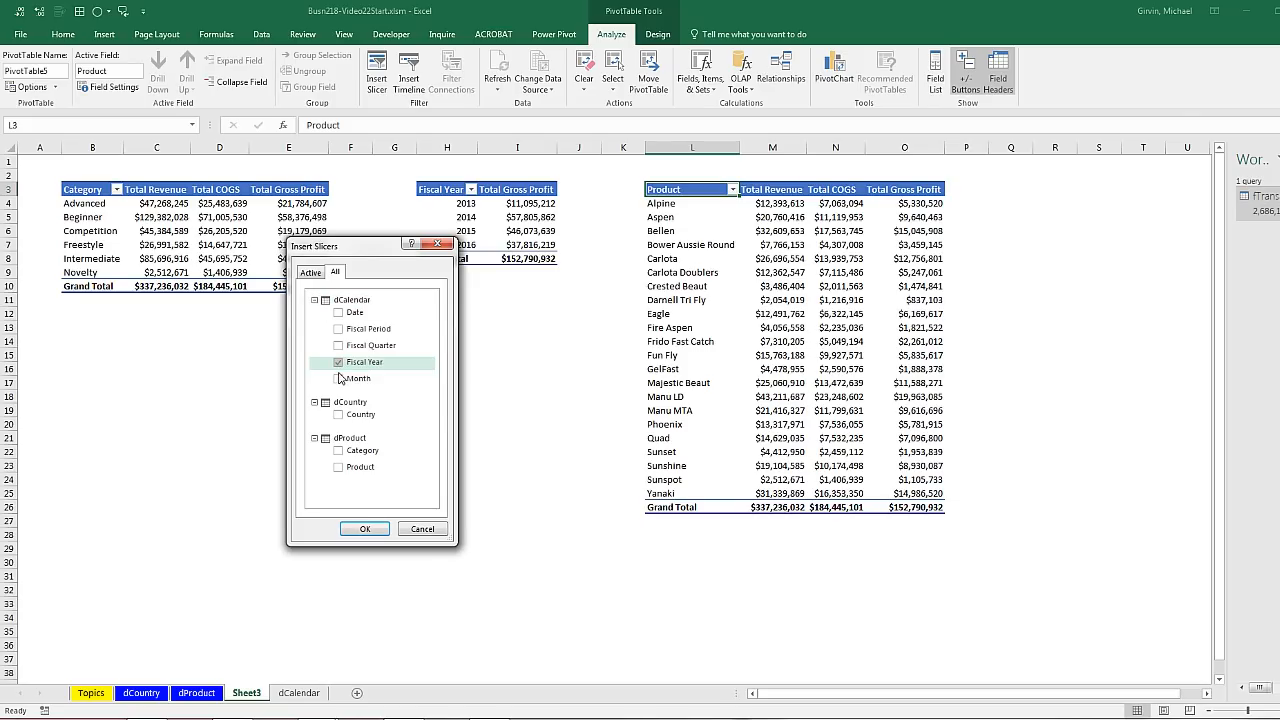
left_click(338, 417)
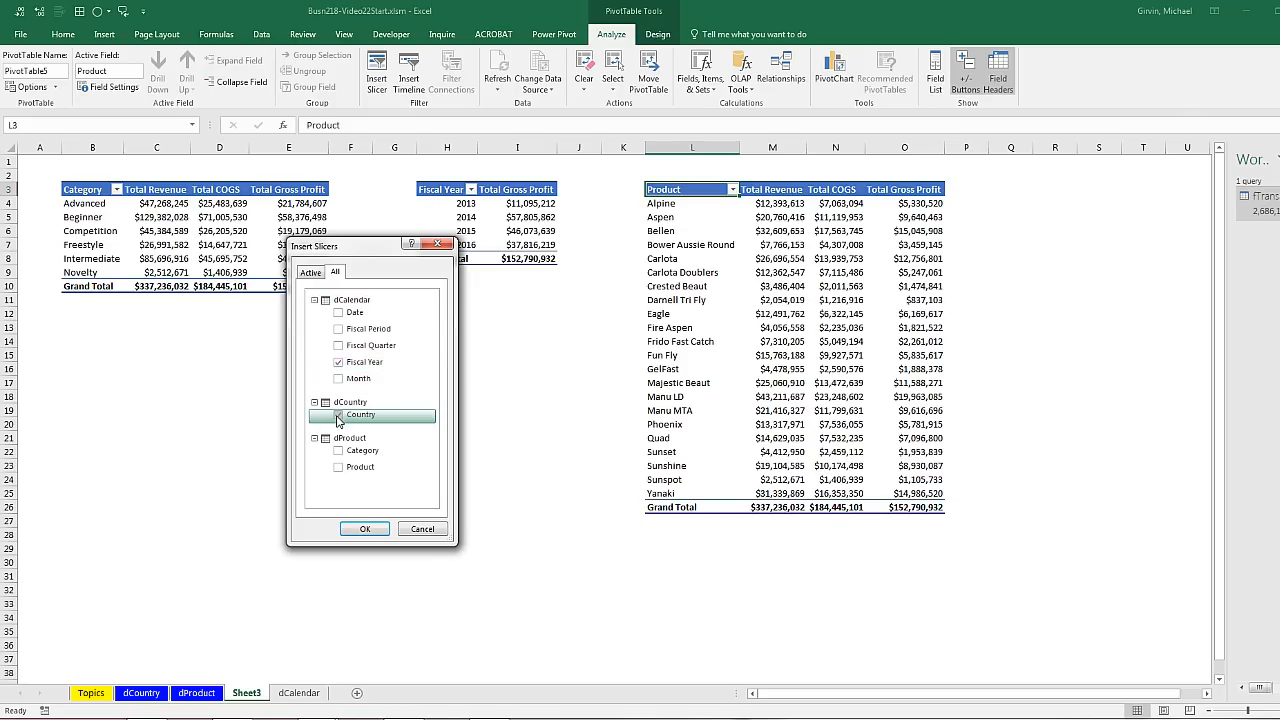
left_click(365, 528)
left_click_drag(600, 357, 85, 330)
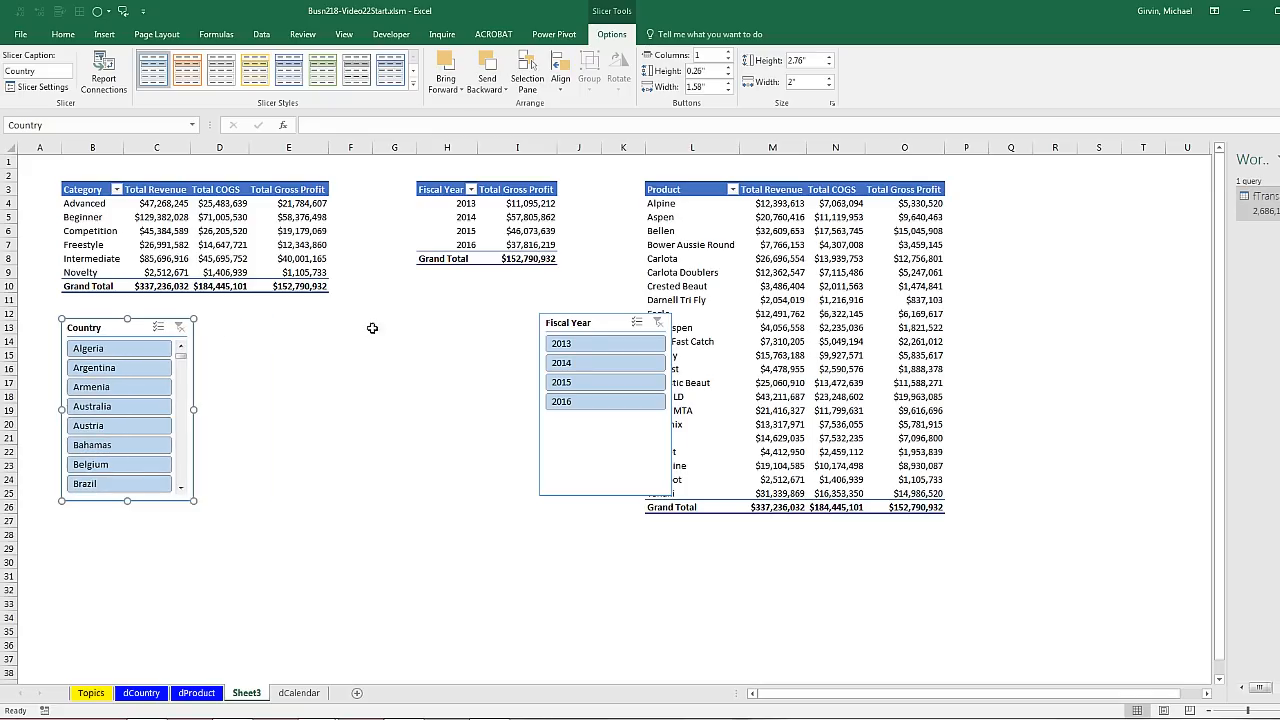
left_click_drag(586, 330, 261, 329)
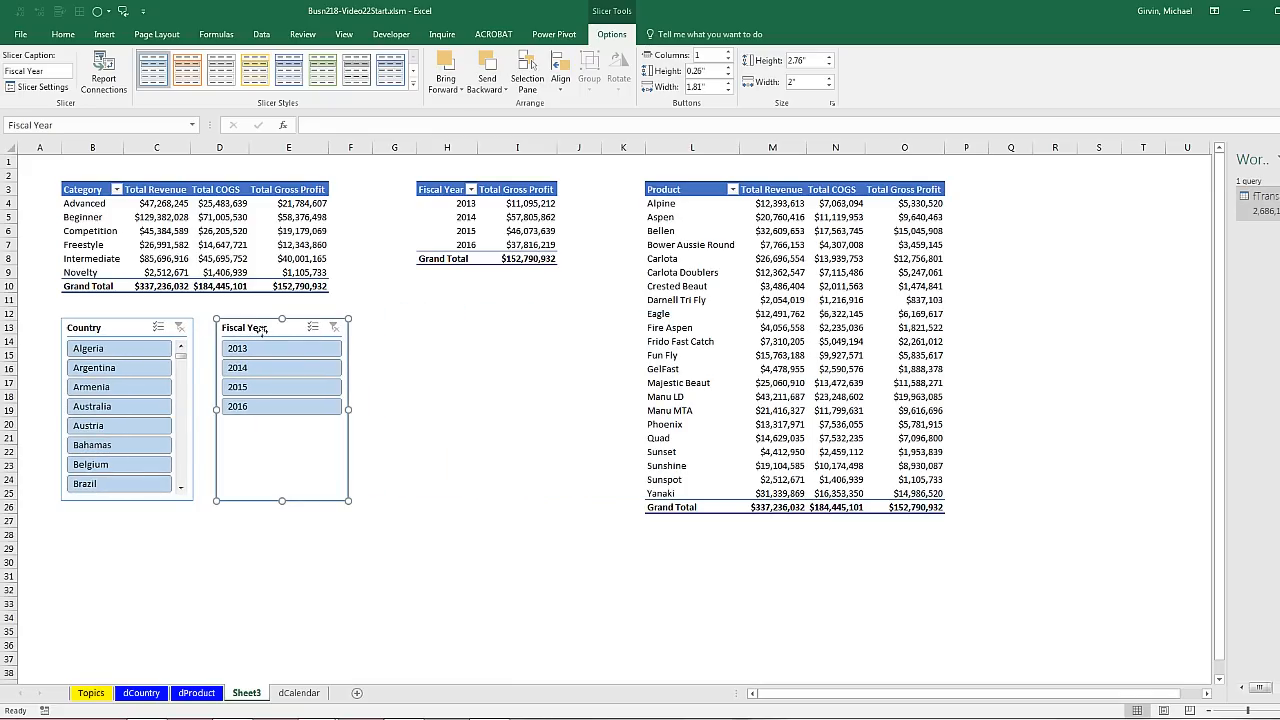
Insert a 2-D Line with Markers PivotChart from the Fiscal Year PivotTable and place it below that table
left_click(466, 205)
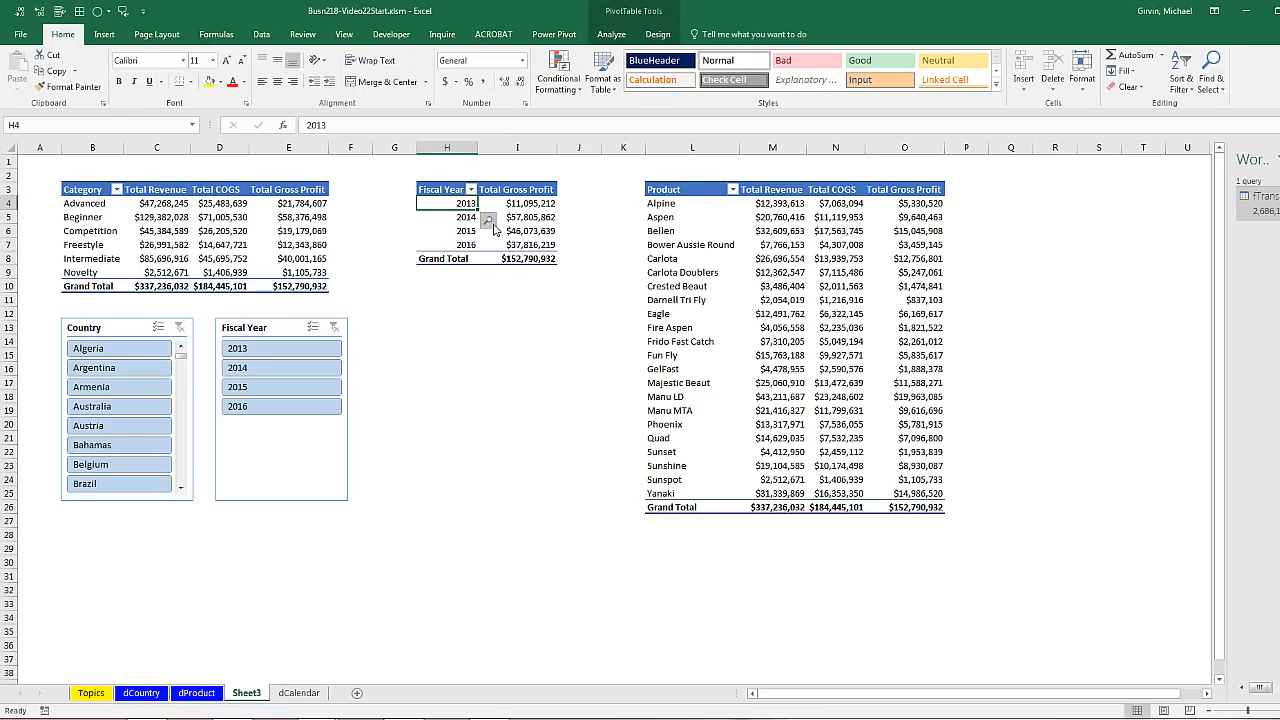
left_click(115, 36)
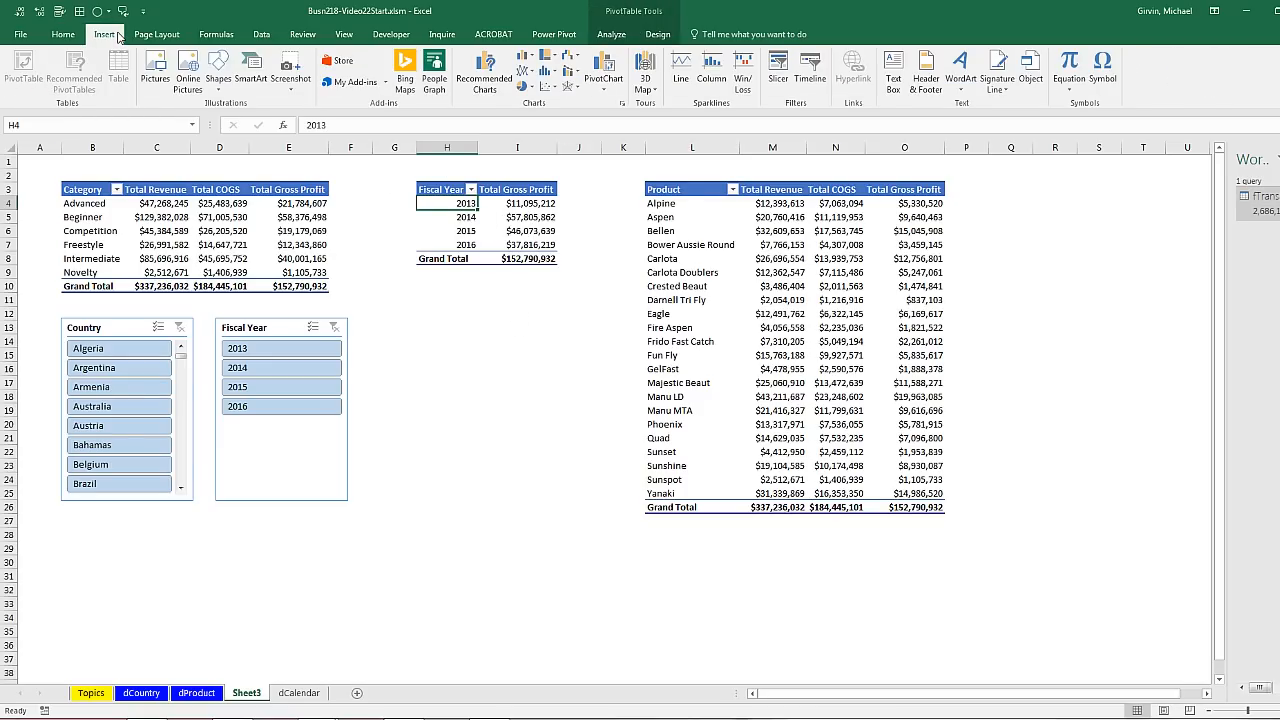
left_click(528, 73)
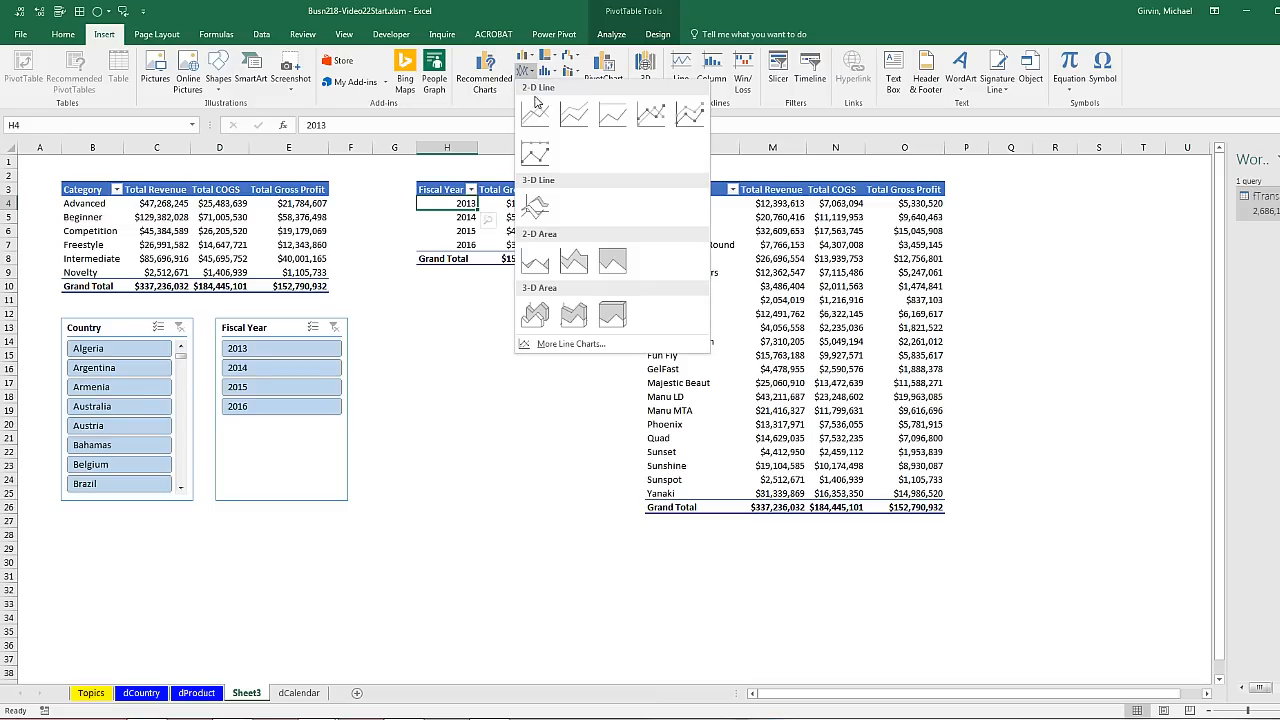
left_click(652, 115)
left_click_drag(734, 396, 660, 368)
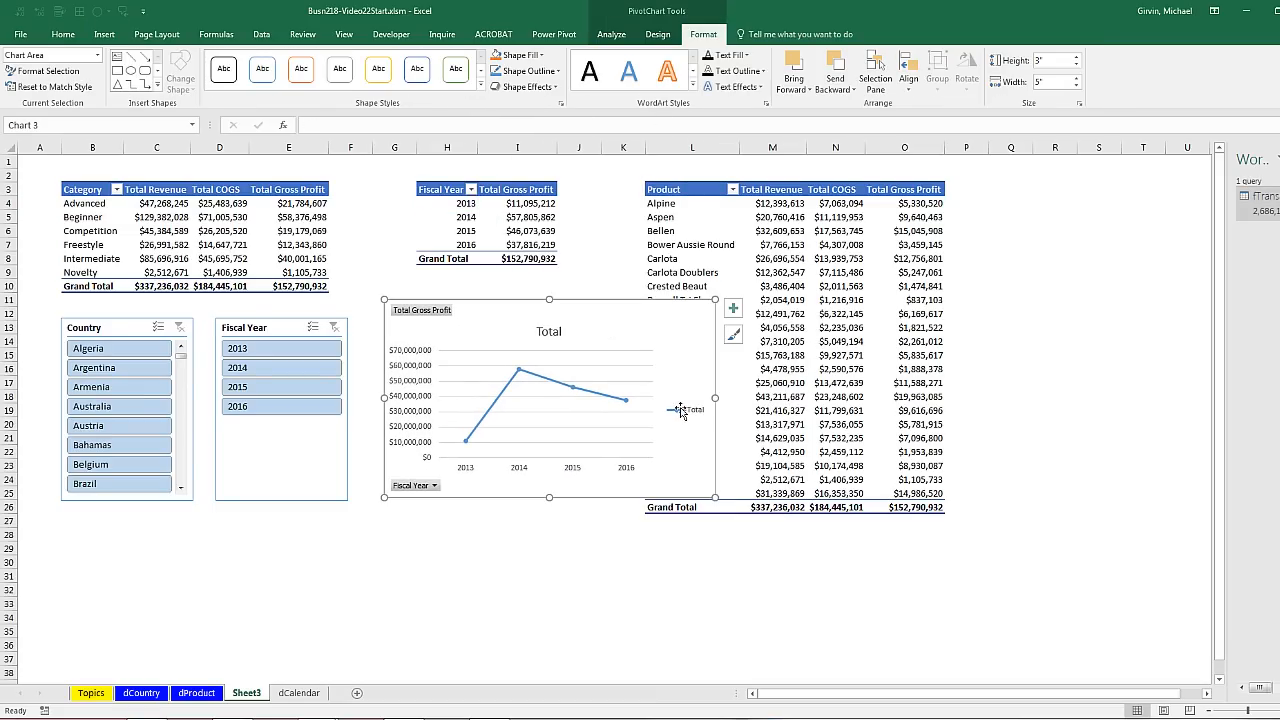
Delete the PivotChart's legend and set the chart title to "Fiscal Year Gross Profit"
left_click(680, 412)
key("Delete")
left_click(549, 332)
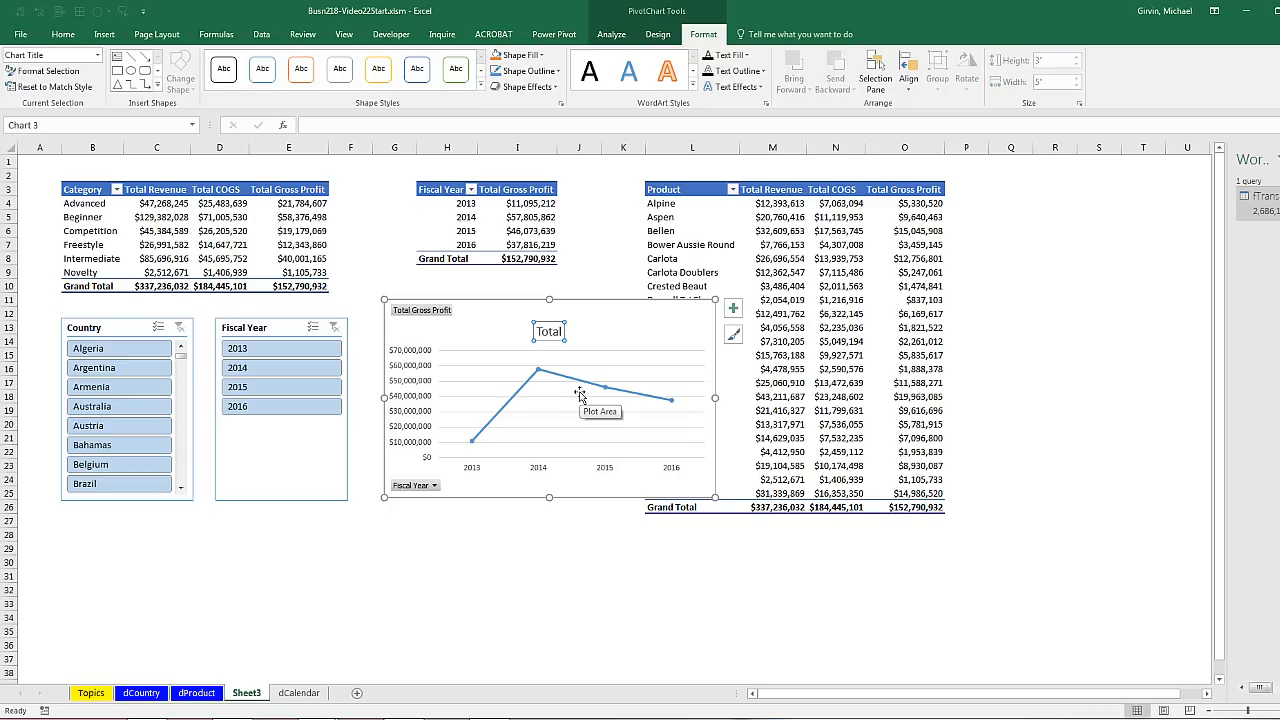
type("Fiscal Year Gross Profit")
key("Return")
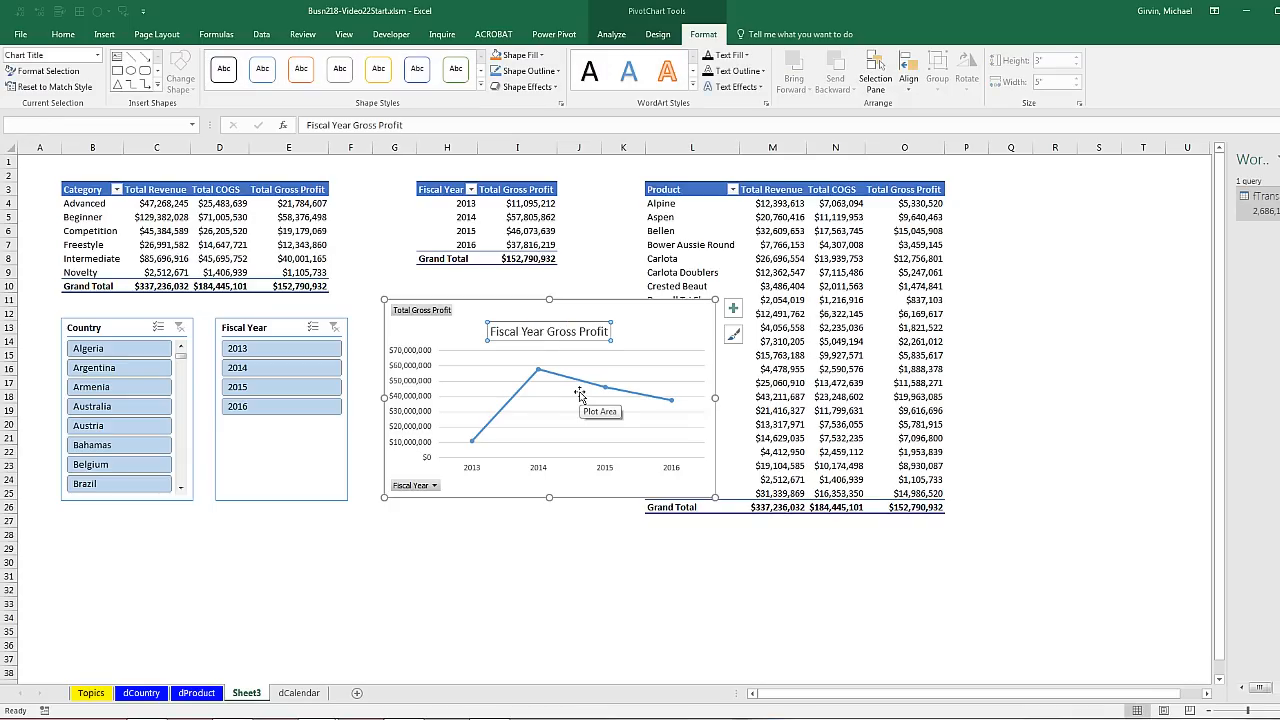
Hide all field buttons on the PivotChart and delete its vertical axis
right_click(438, 312)
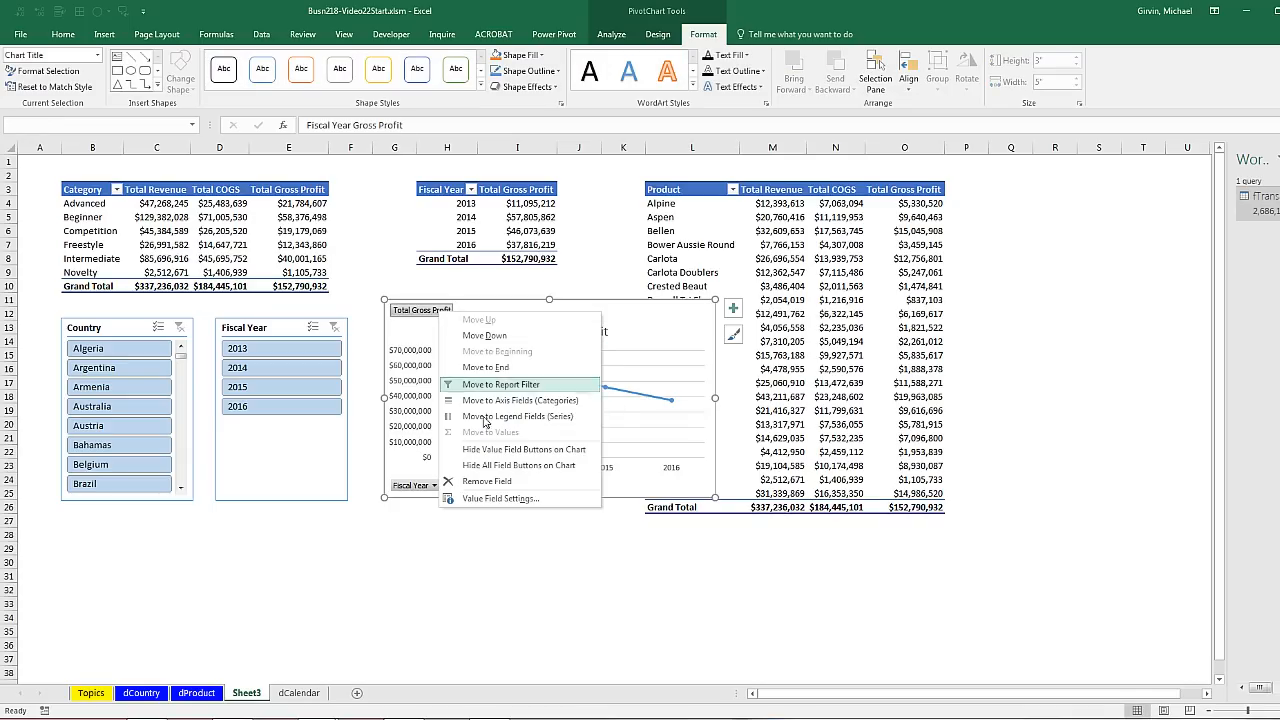
left_click(505, 465)
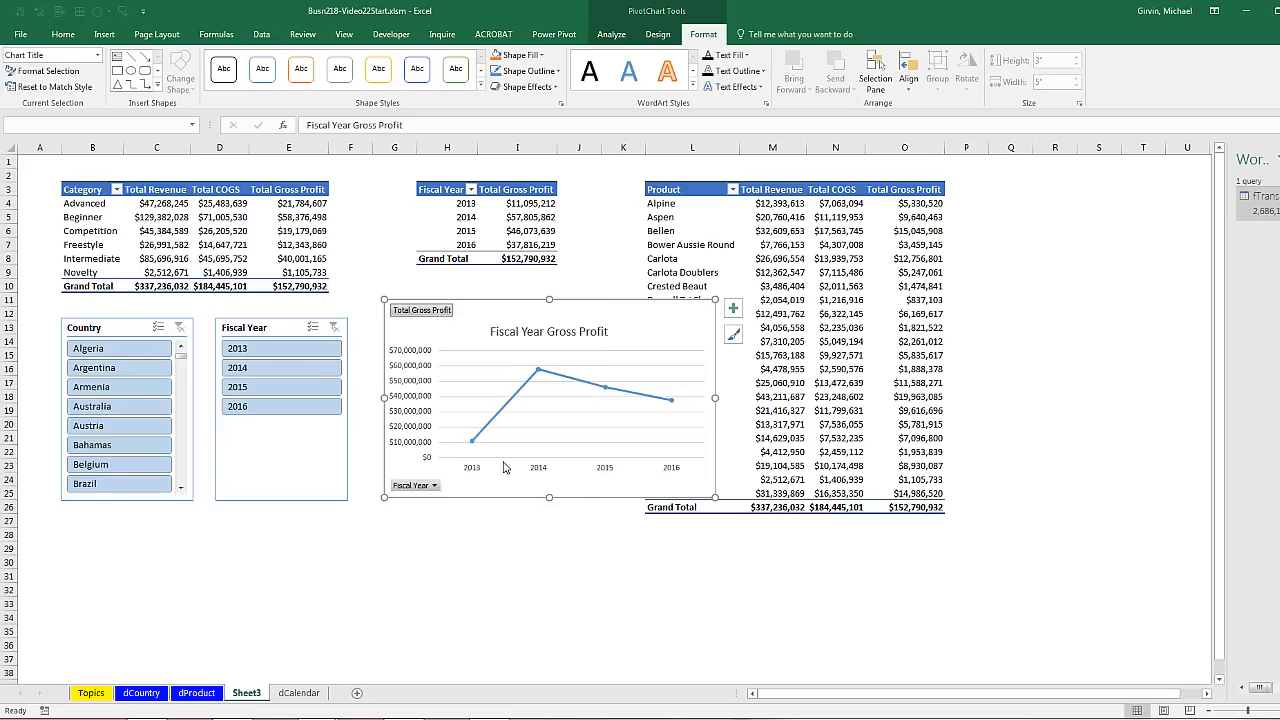
left_click(408, 381)
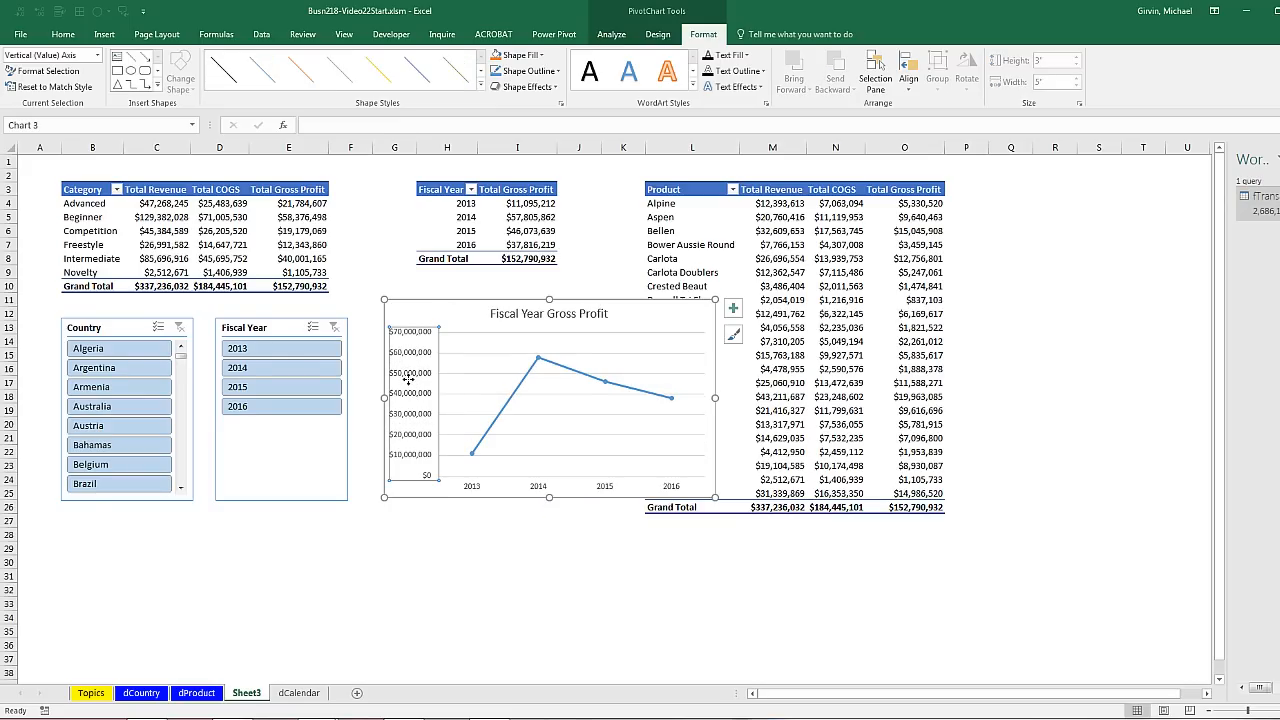
key("Delete")
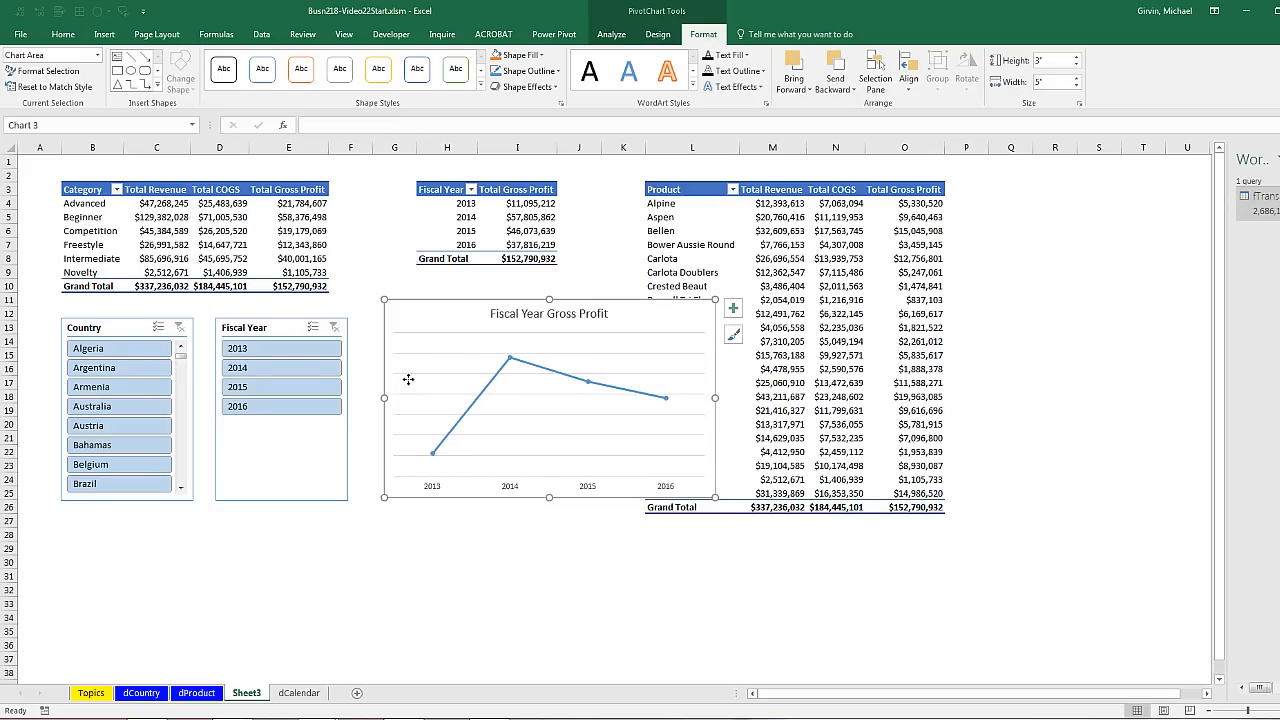
Add data labels to the PivotChart's line and shift the chart slightly toward the Fiscal Year slicer
left_click(735, 307)
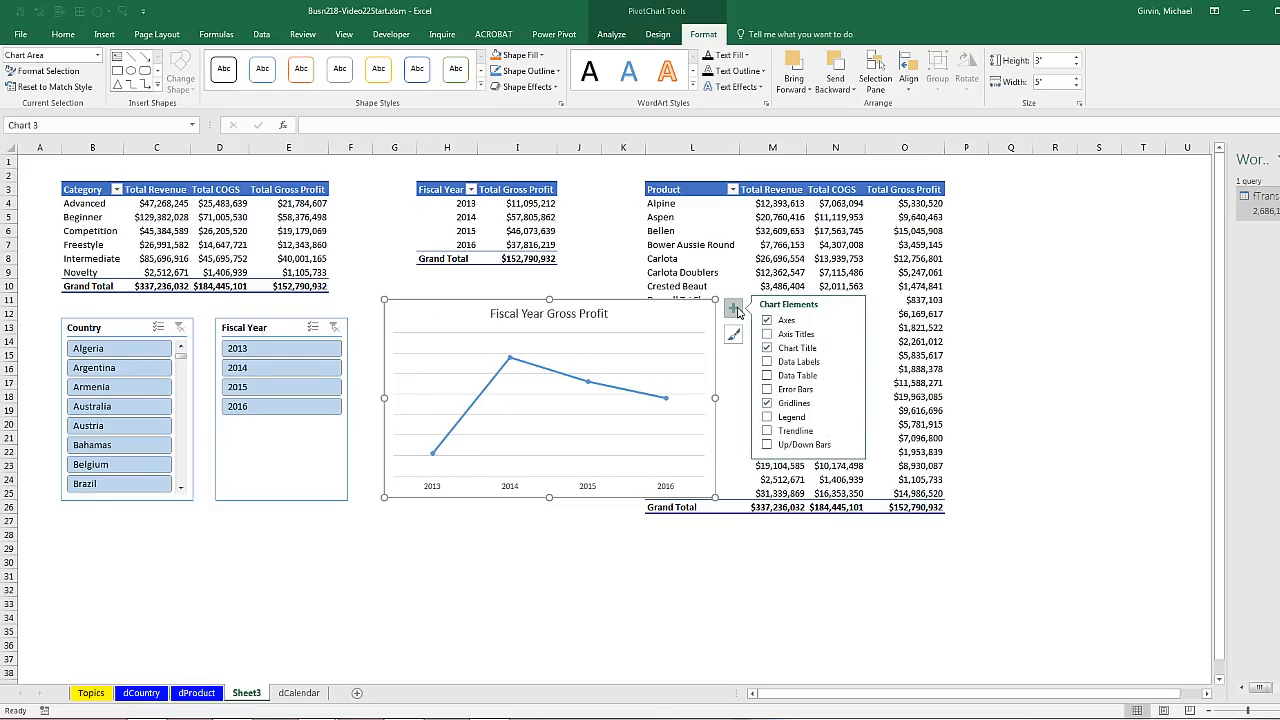
left_click(768, 365)
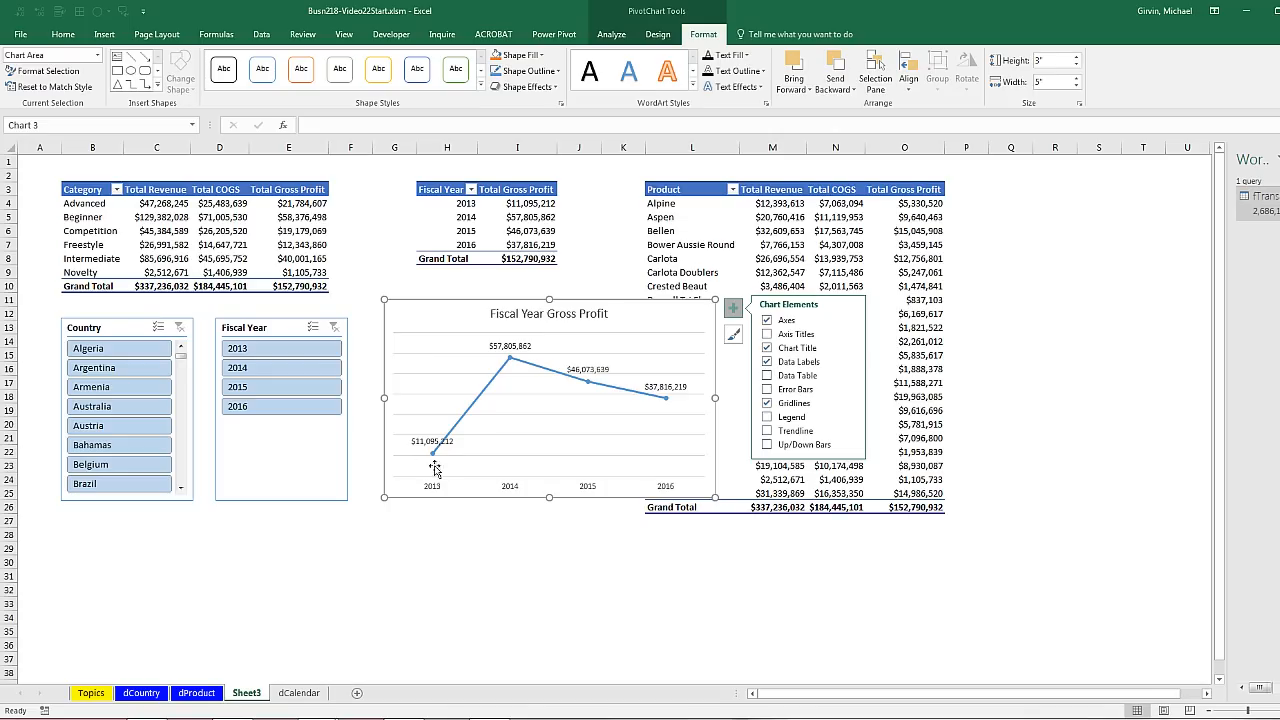
left_click_drag(434, 322, 425, 328)
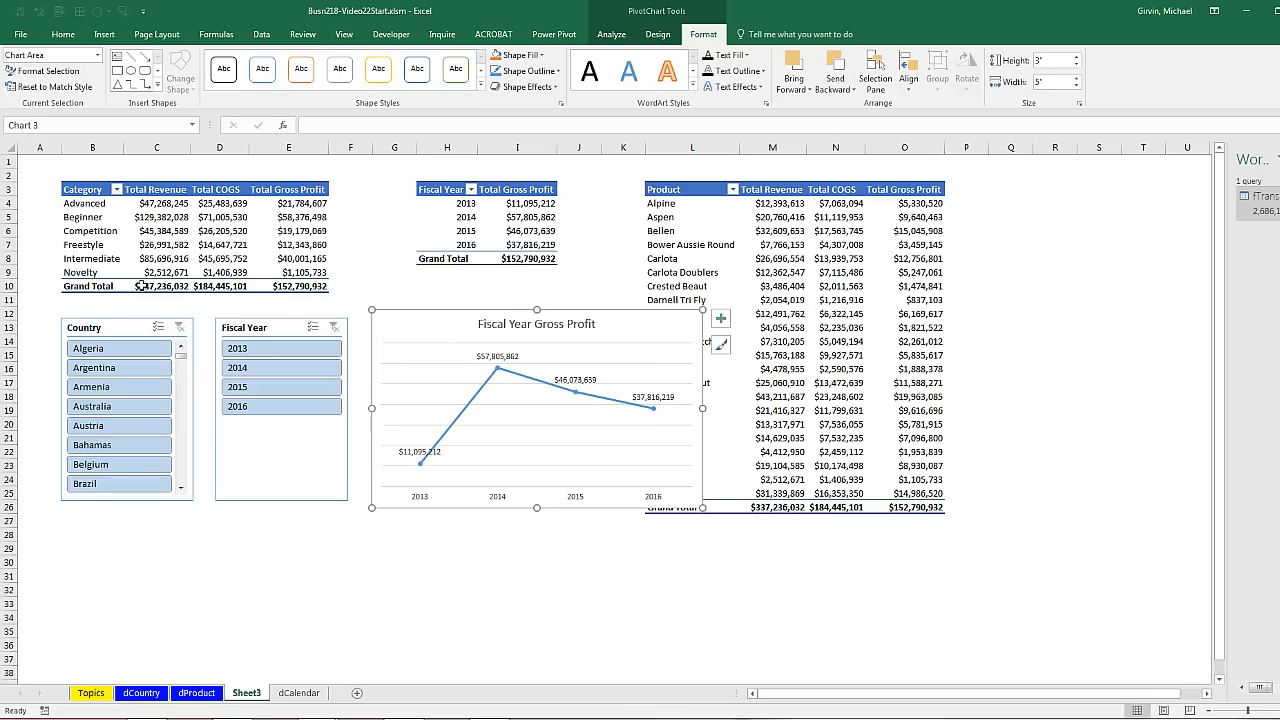
Name the Category PivotTable CategoryPivot and turn off autofitting column widths on update
right_click(290, 205)
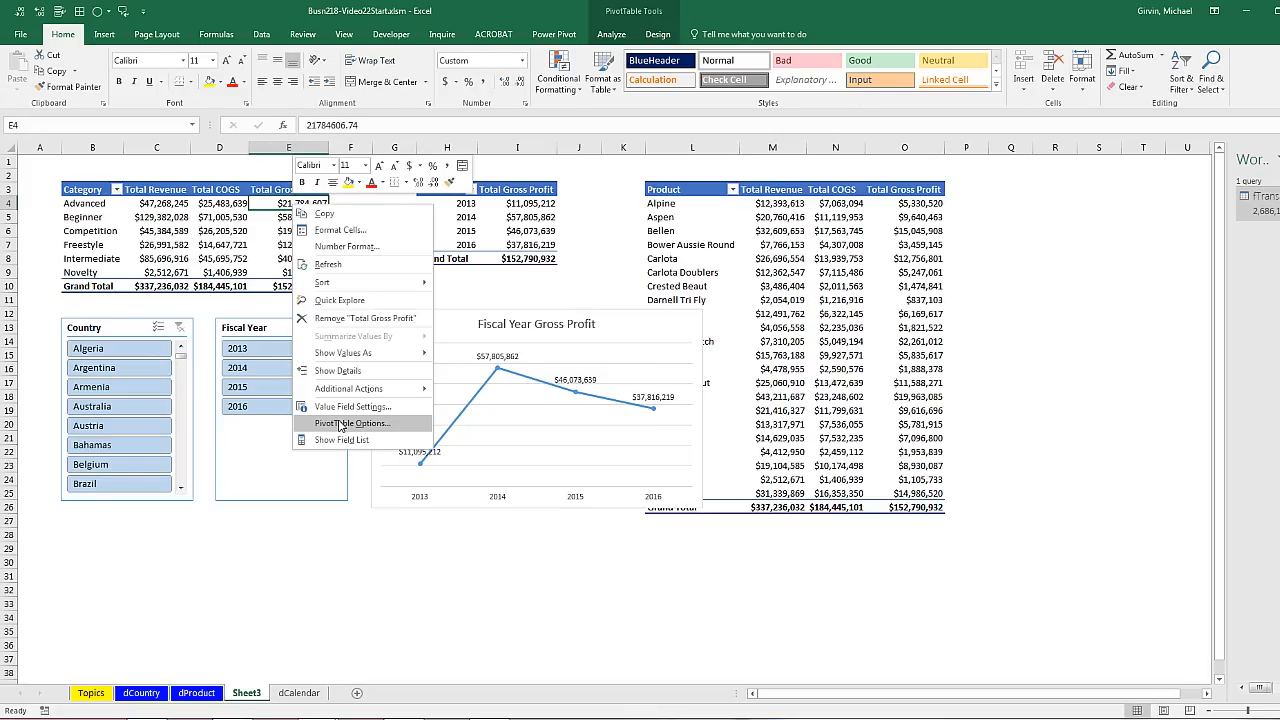
left_click(341, 424)
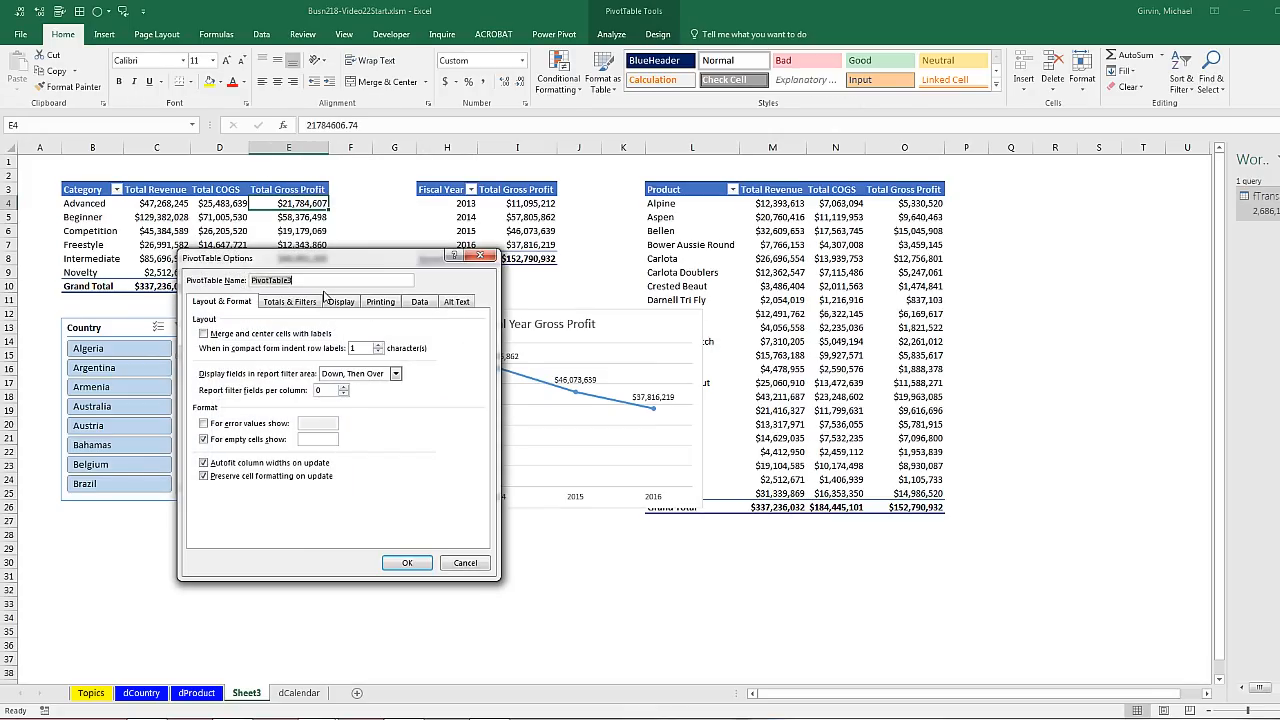
type("CategoryPivot")
left_click(212, 466)
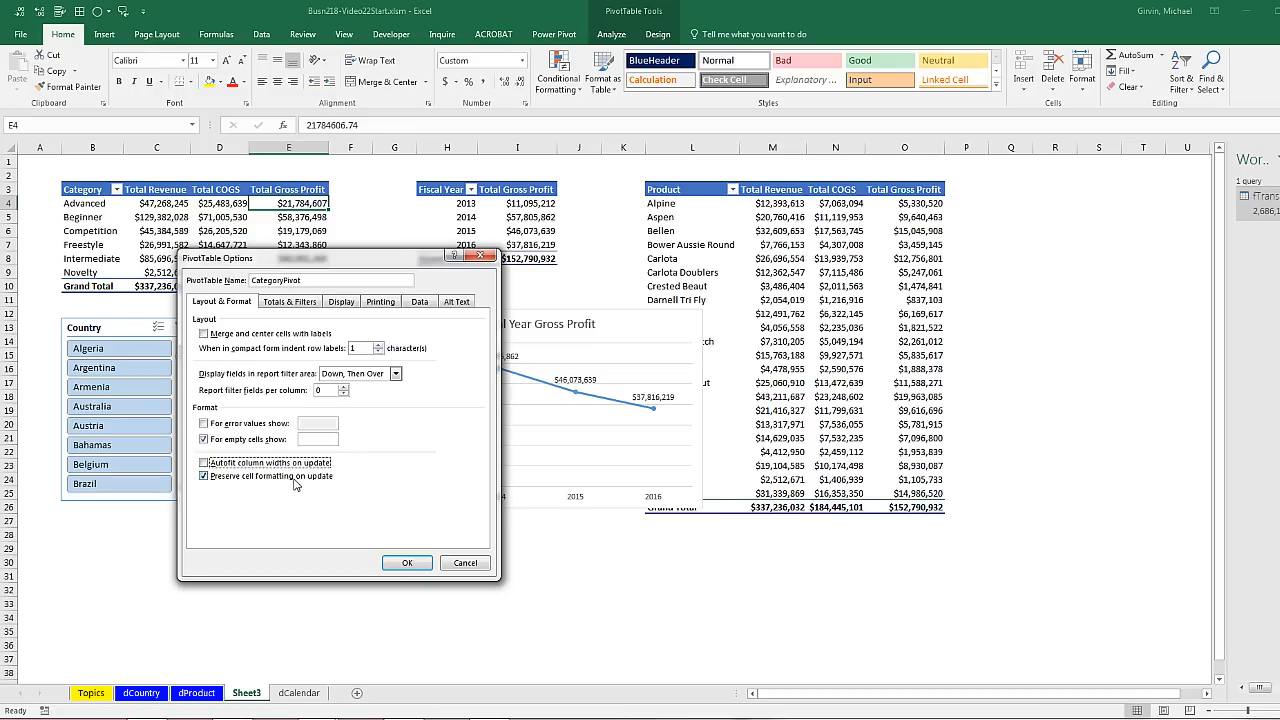
left_click(403, 562)
Name the Fiscal Year PivotTable FiscalPivot and turn off autofitting column widths on update
right_click(450, 192)
left_click(527, 490)
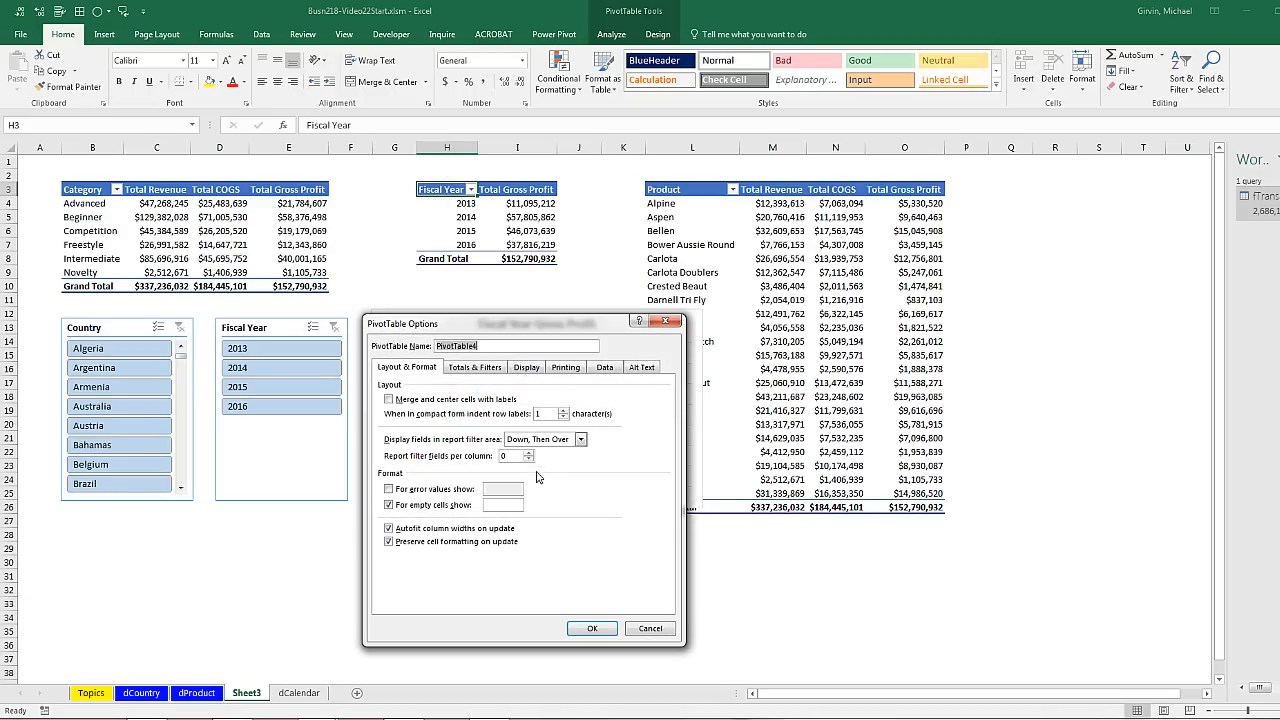
type("FiscalPivot")
left_click(400, 529)
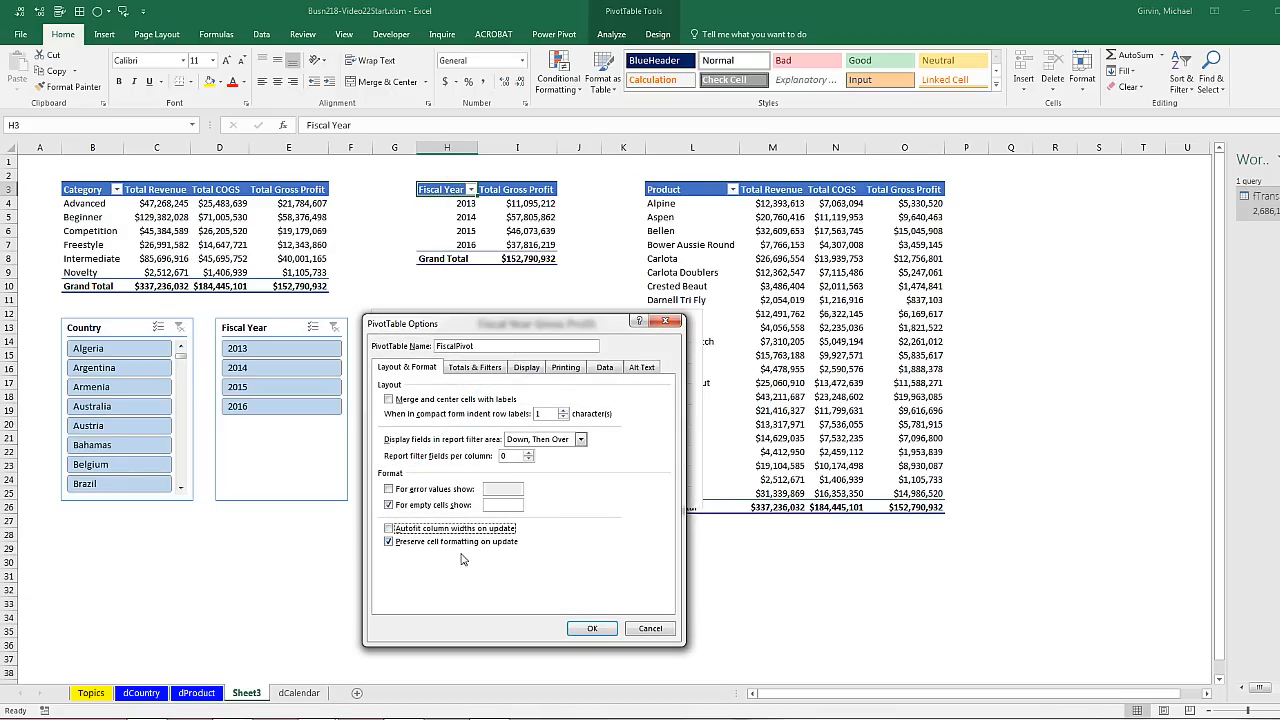
left_click(592, 628)
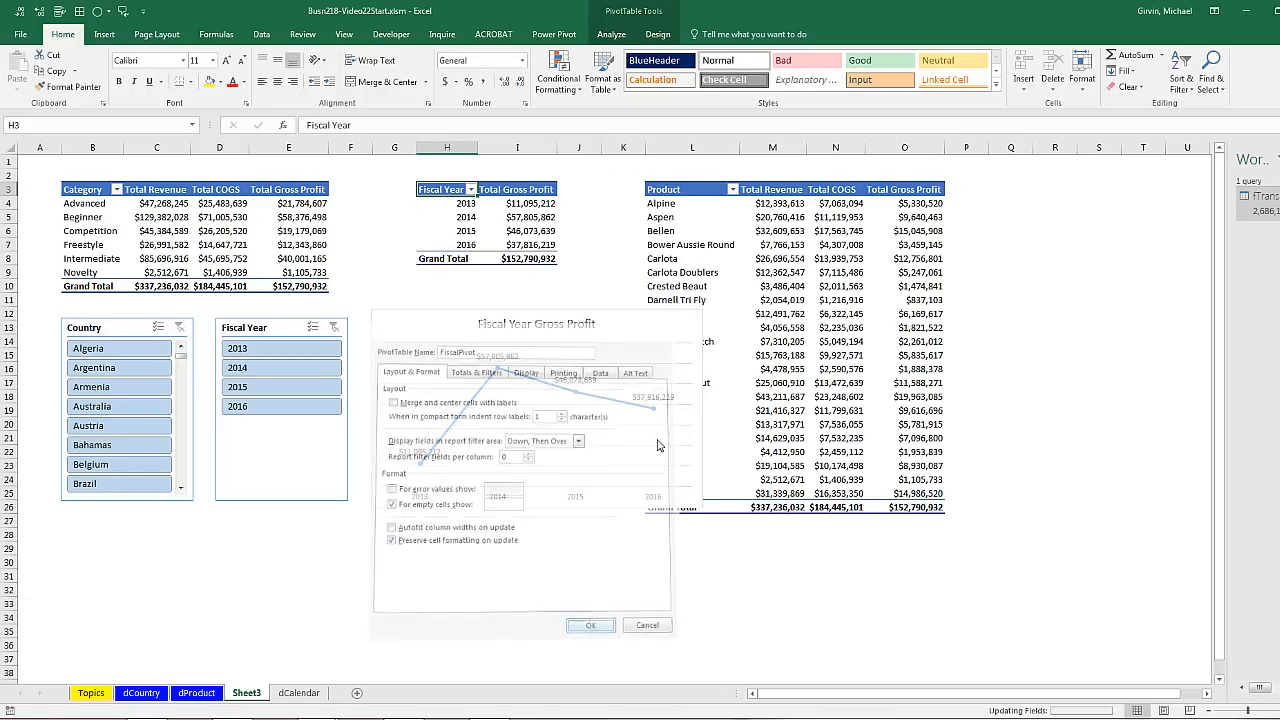
Name the Product PivotTable ProductPivot and turn off autofitting column widths on update
right_click(680, 188)
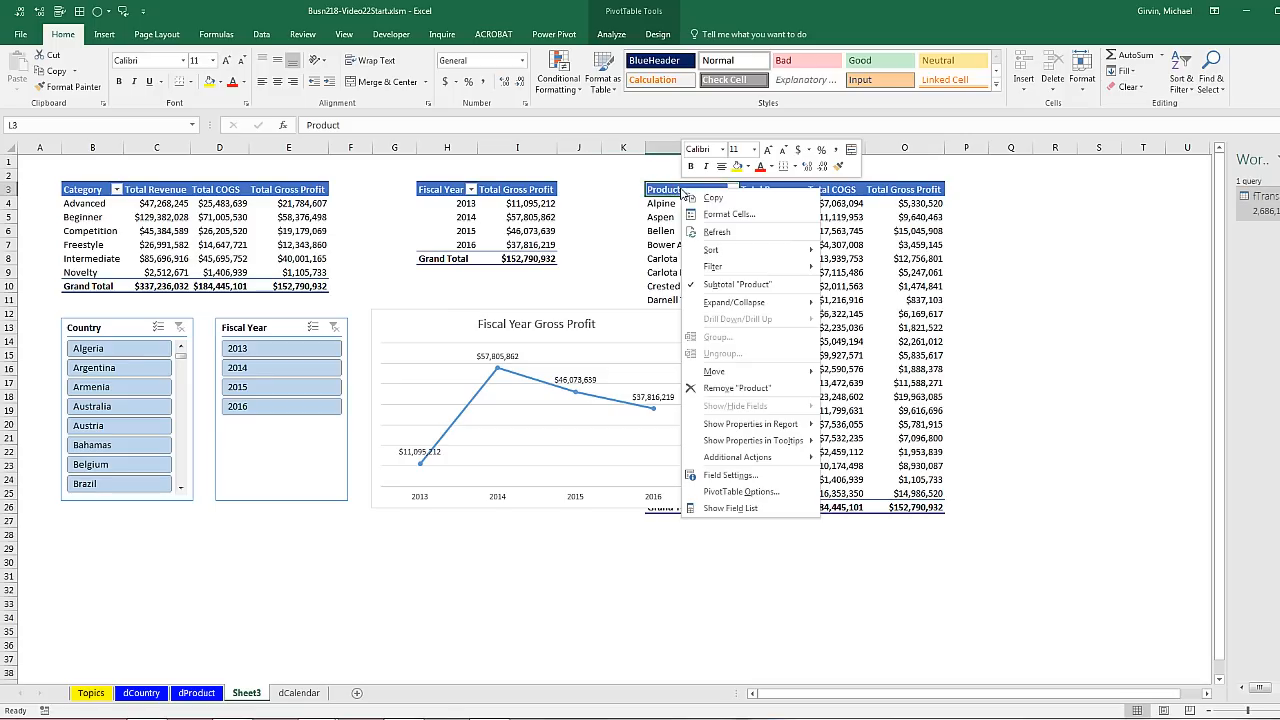
left_click(757, 491)
type("ProductPivot")
left_click(675, 535)
left_click(826, 632)
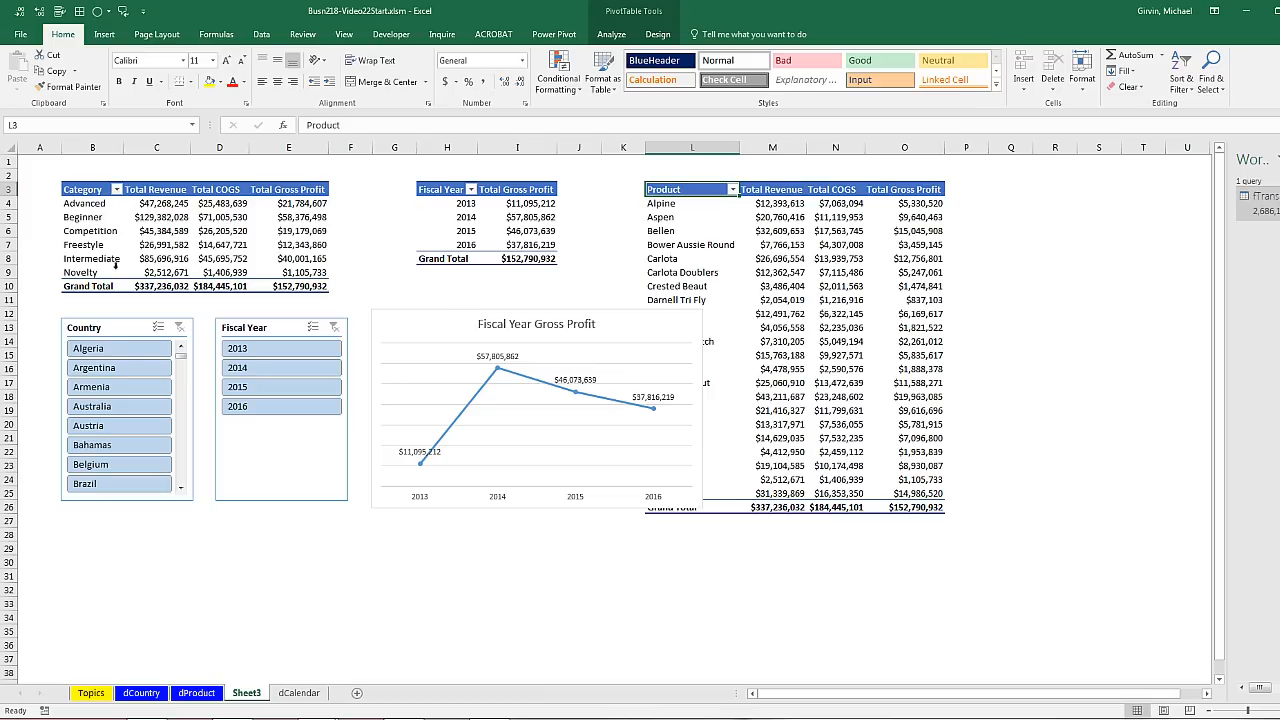
Connect the Country slicer to the CategoryPivot, FiscalPivot and ProductPivot reports
left_click(118, 332)
right_click(131, 329)
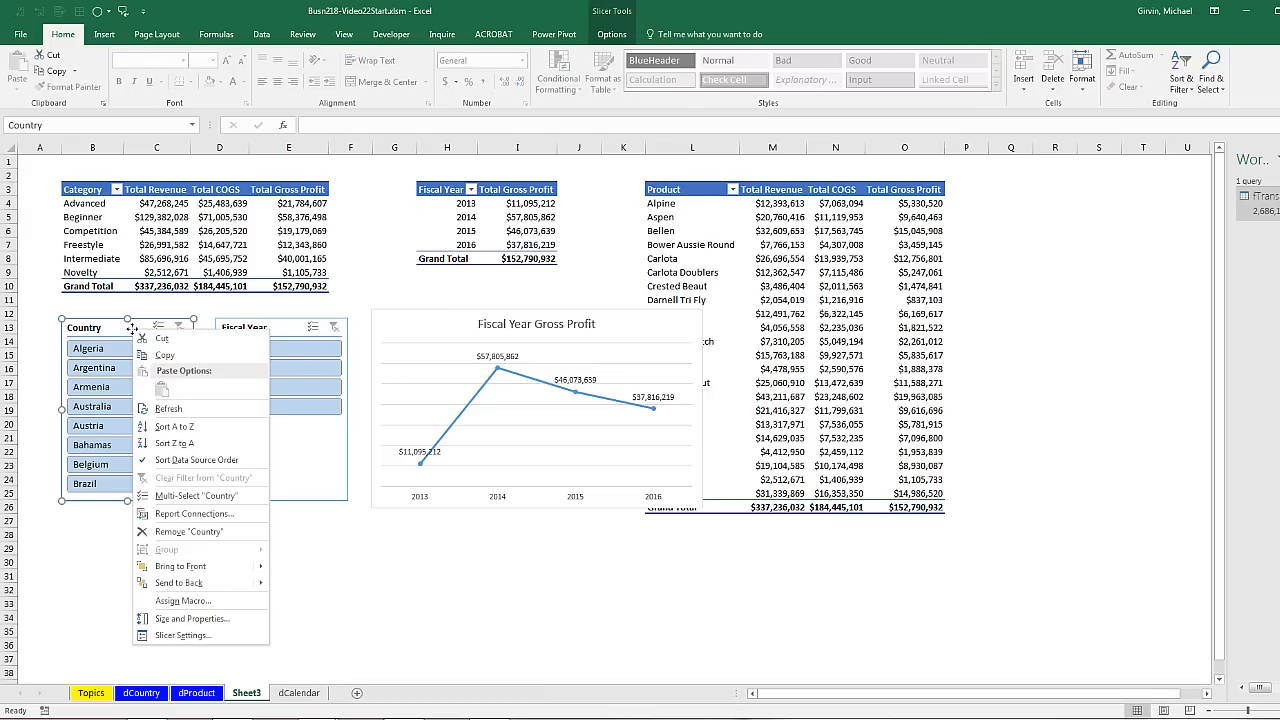
left_click(190, 513)
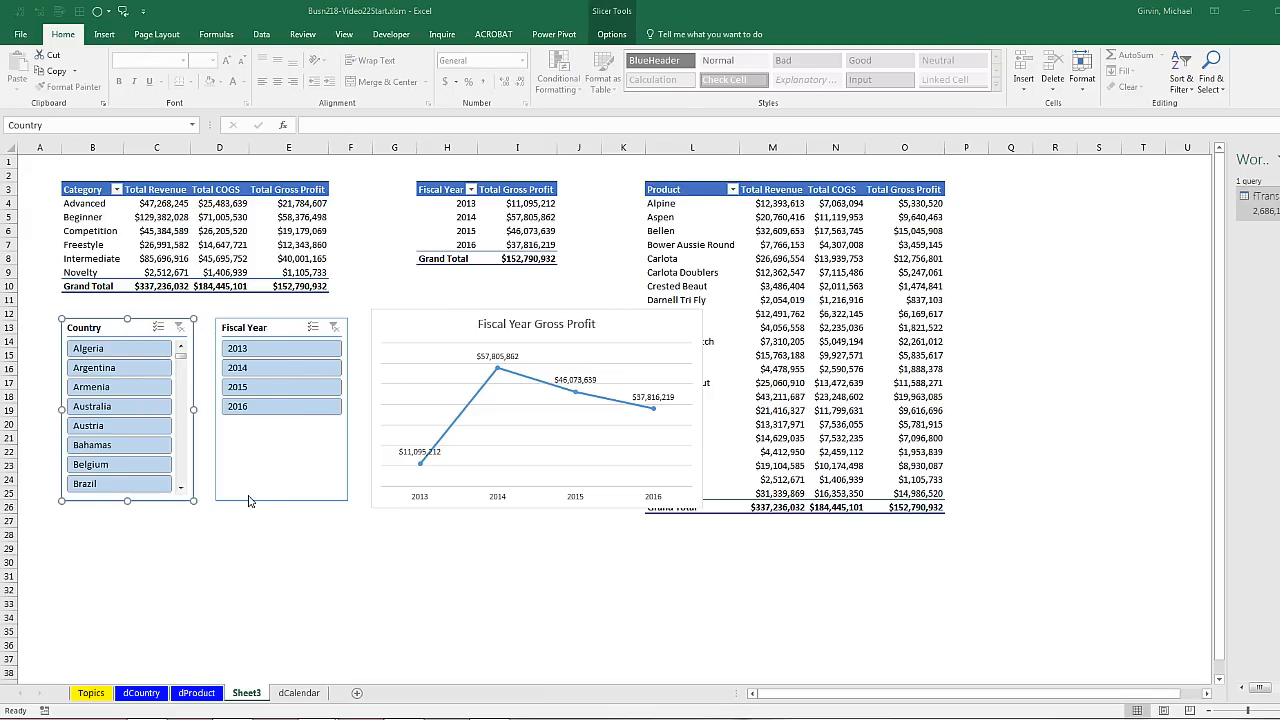
left_click(616, 357)
left_click(616, 344)
left_click_drag(627, 302, 412, 270)
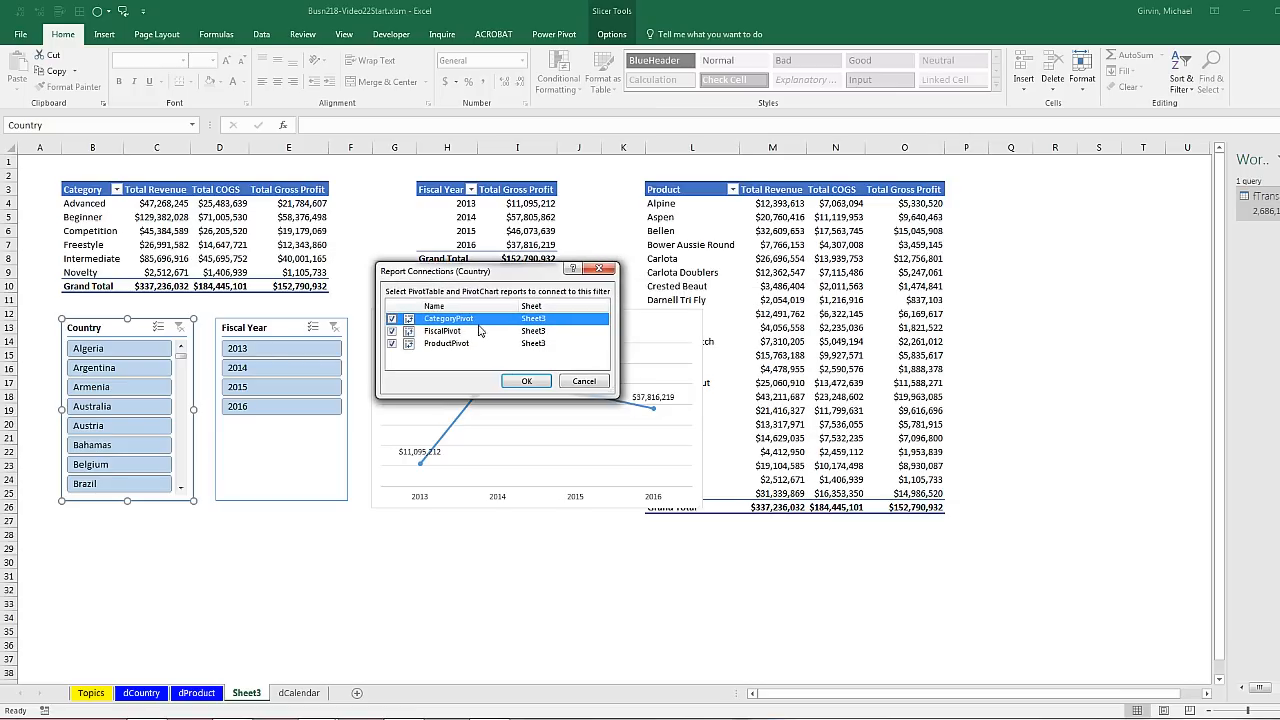
left_click(527, 380)
Connect the Fiscal Year slicer to all three PivotTables: CategoryPivot, FiscalPivot and ProductPivot
left_click(270, 327)
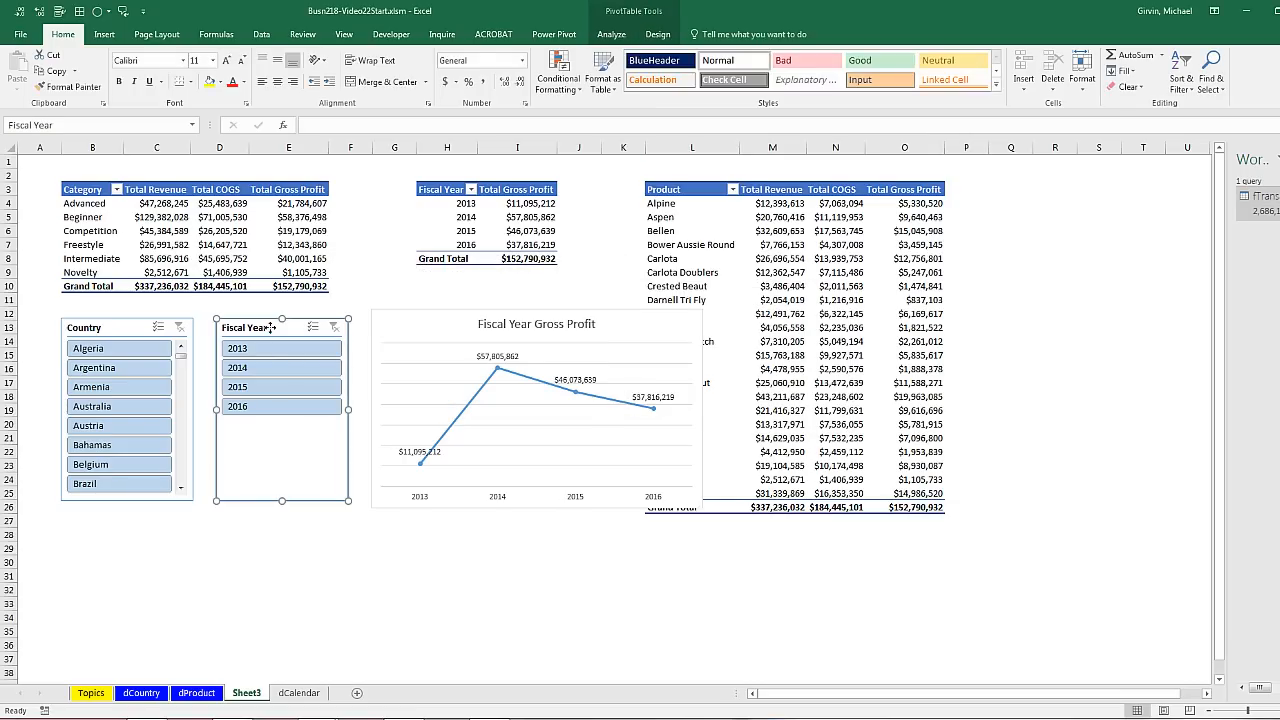
right_click(270, 327)
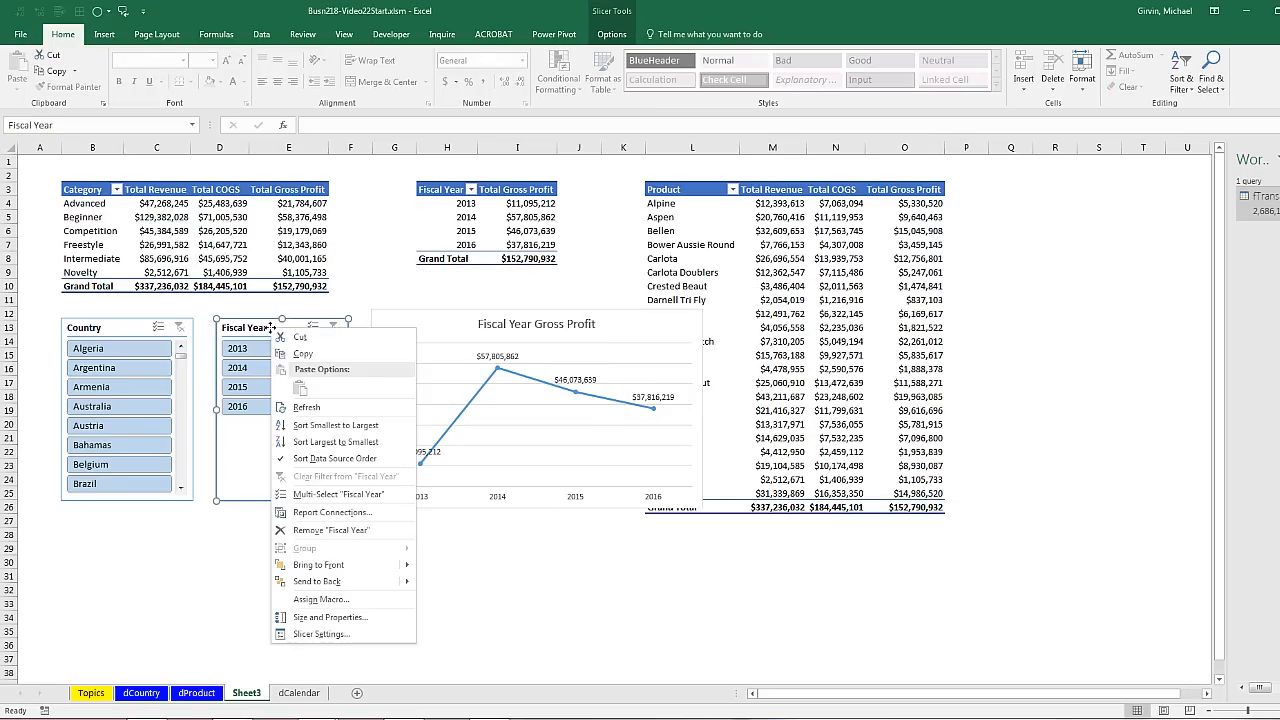
left_click(328, 515)
left_click(391, 331)
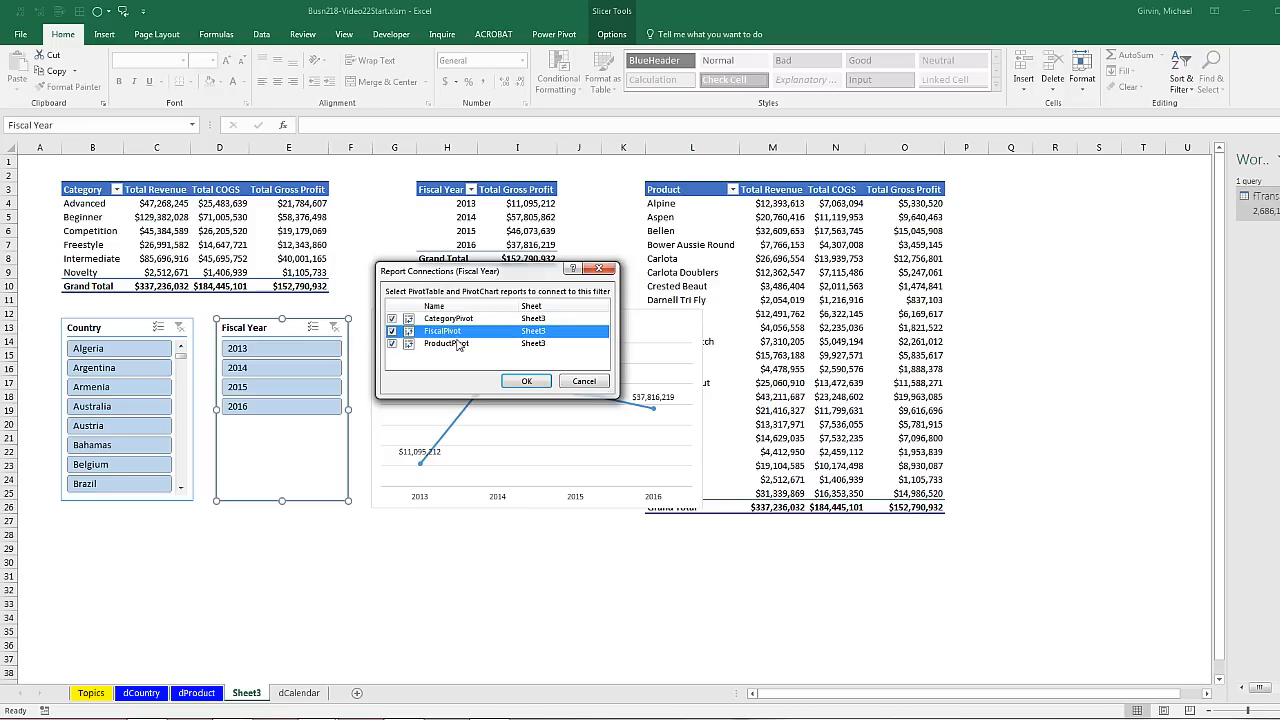
left_click(522, 382)
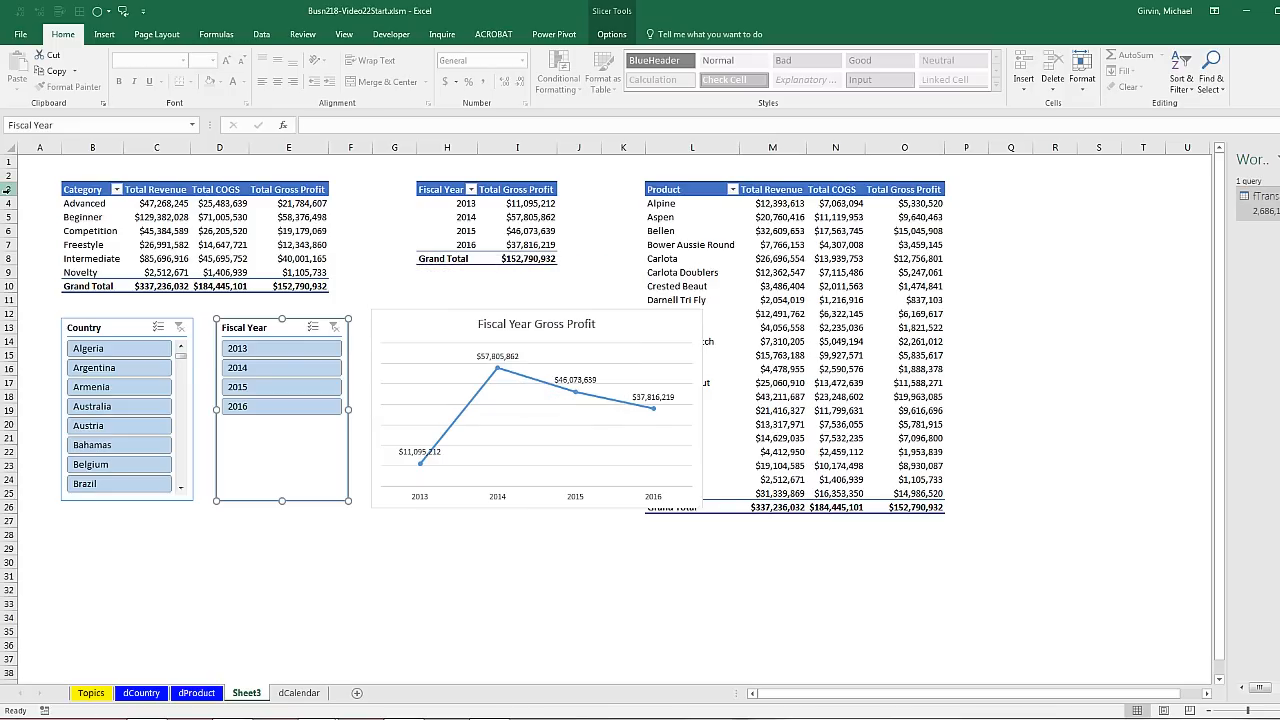
Insert twelve rows at rows 3 to 14, above the PivotTables, to make room for the slicer
left_click_drag(7, 189, 8, 341)
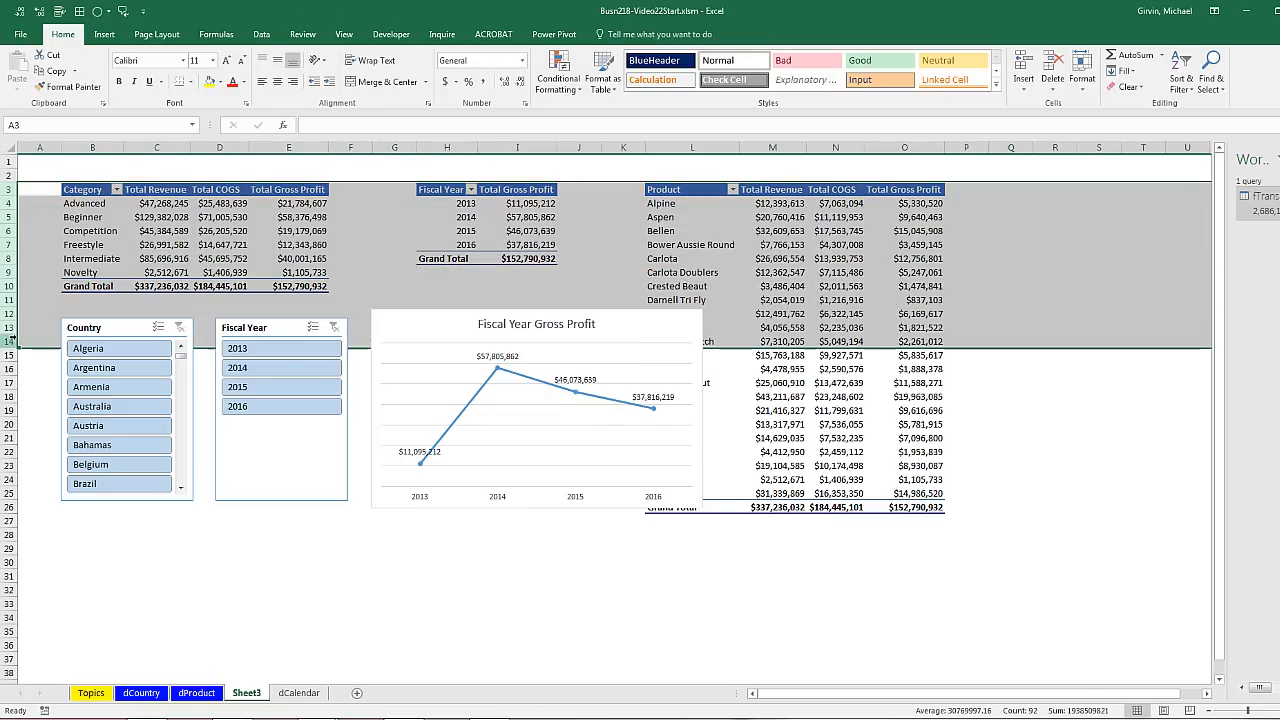
right_click(12, 317)
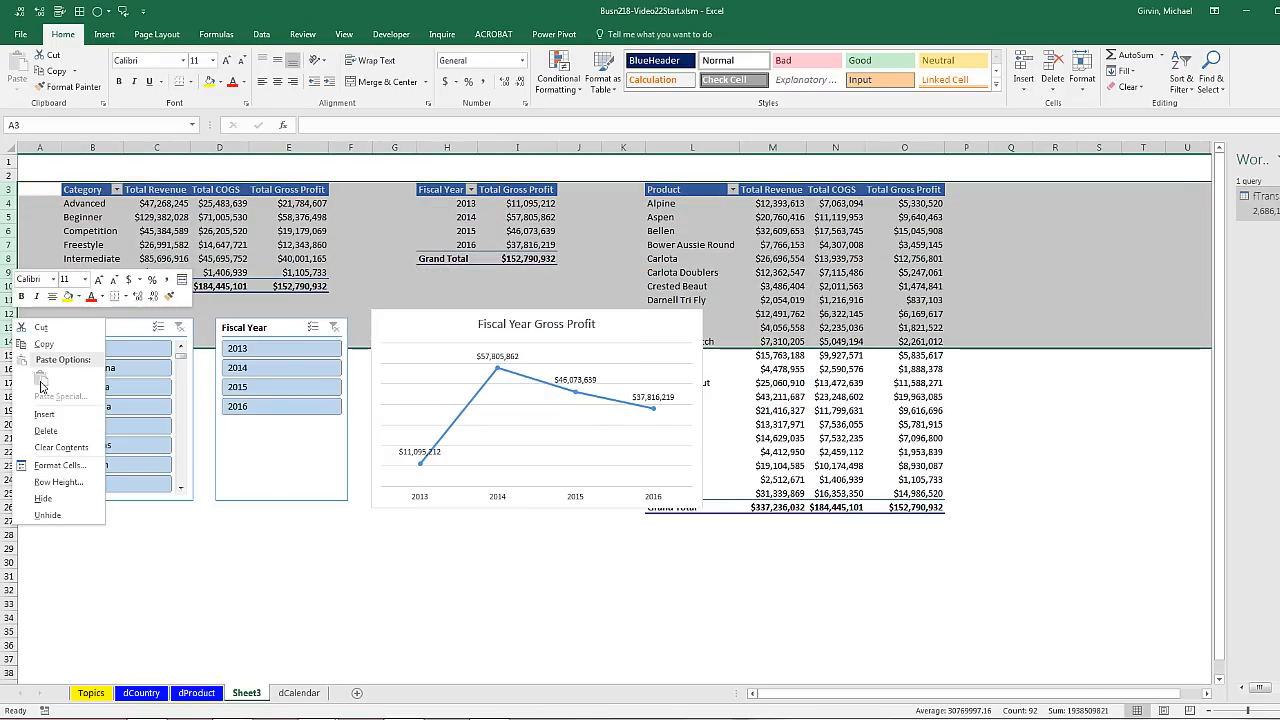
left_click(48, 414)
Move the Country slicer above the PivotTables, give it 10 columns and enlarge it to about 13.71 by 2.54 inches
left_click_drag(108, 493, 84, 174)
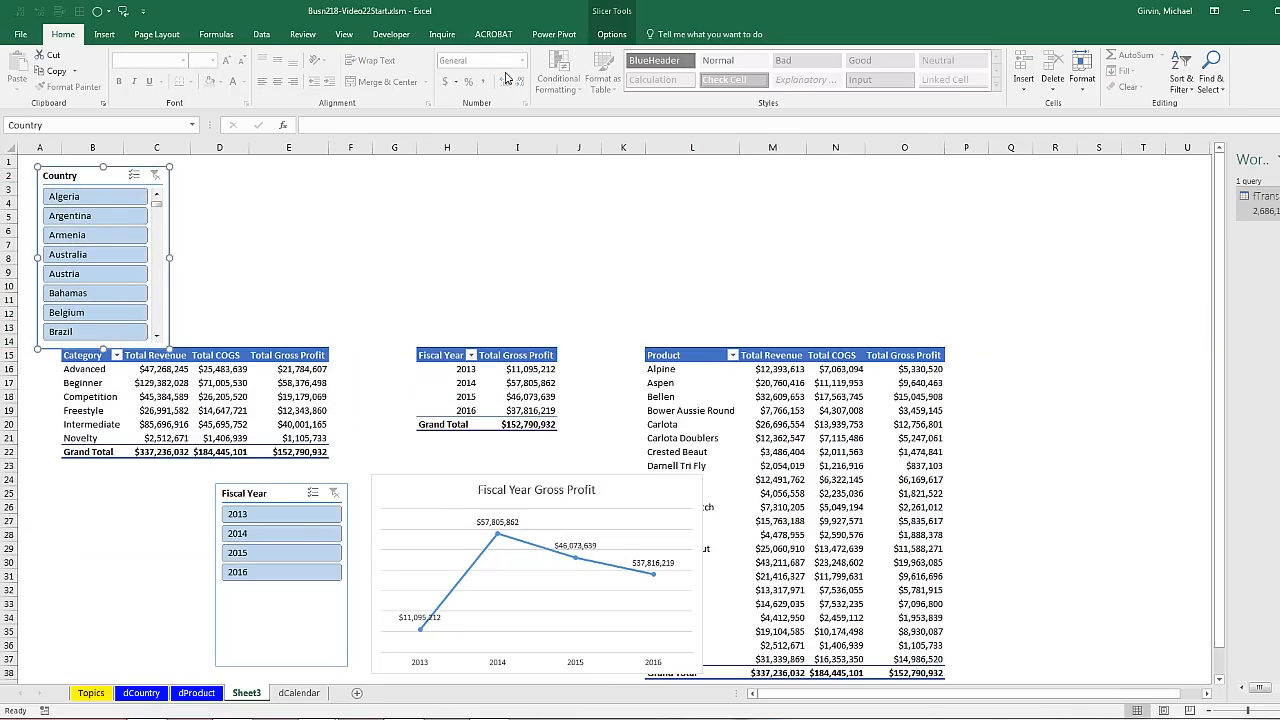
left_click(603, 38)
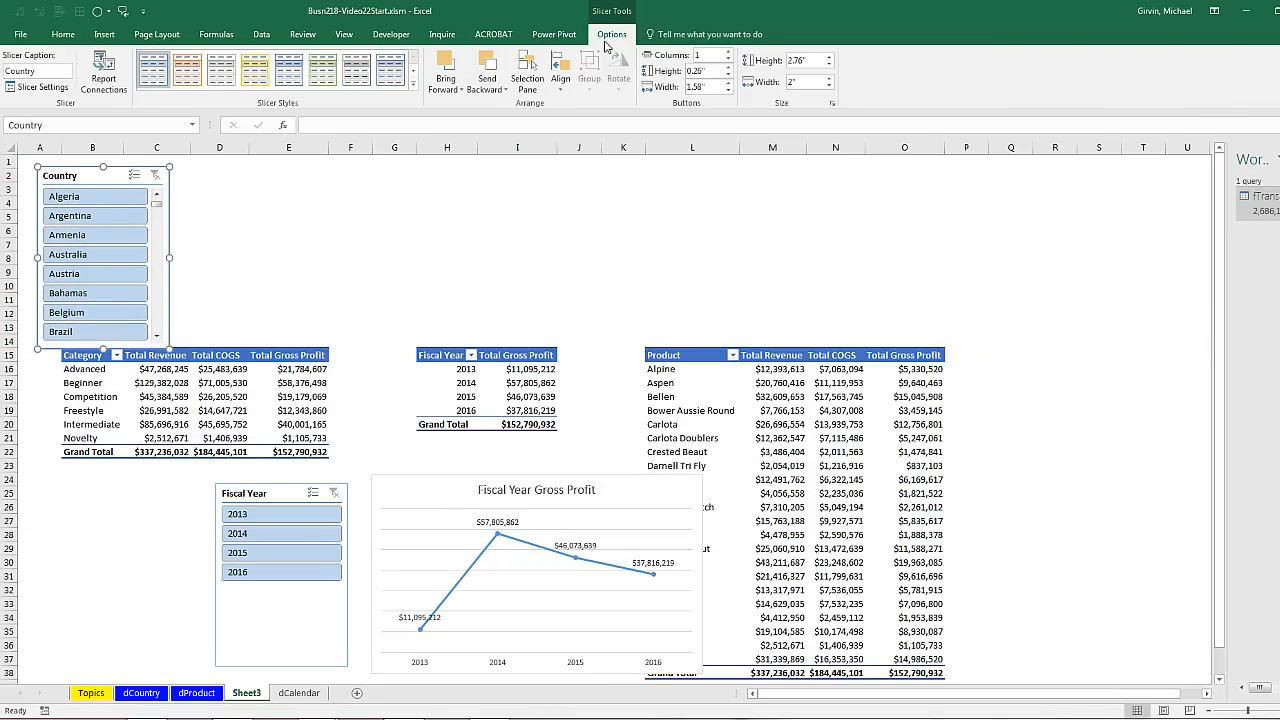
left_click(729, 53)
left_click(729, 53)
left_click(729, 53)
left_click(729, 53)
left_click(729, 53)
left_click(729, 53)
left_click(729, 53)
left_click(729, 53)
left_click(729, 53)
left_click_drag(169, 348, 945, 334)
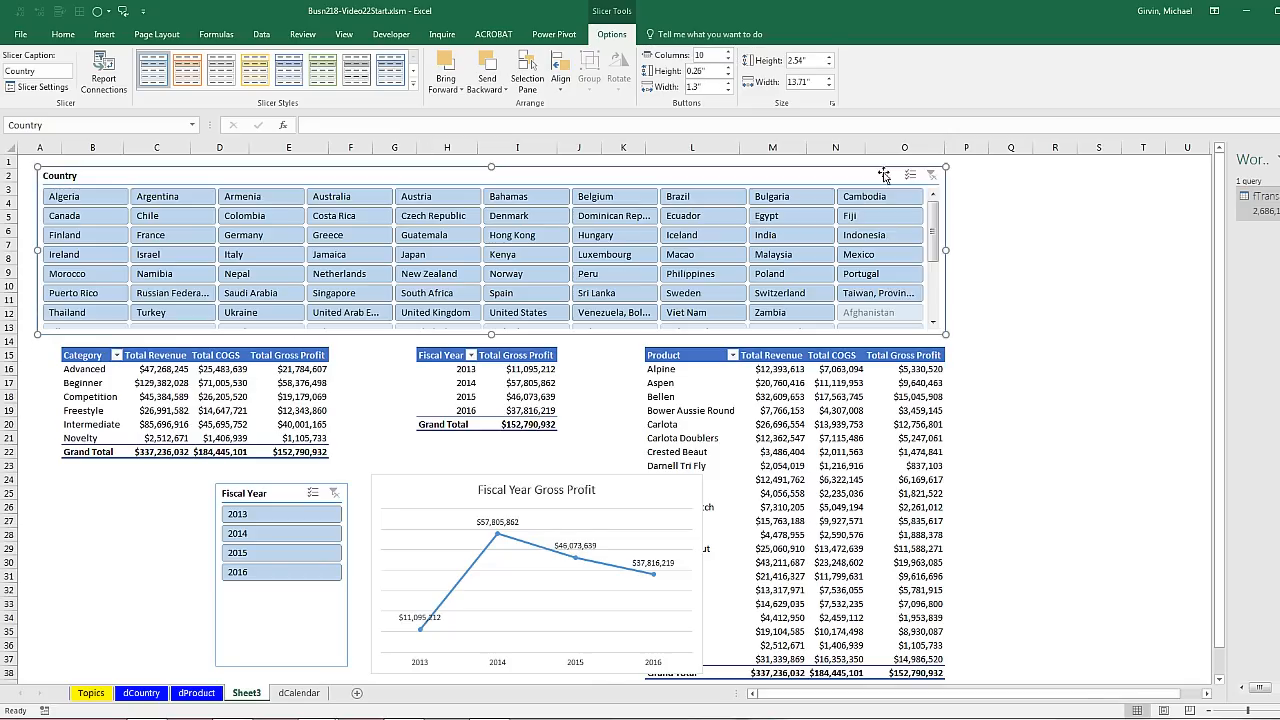
Set the Country slicer to hide items with no data
right_click(884, 175)
left_click(884, 484)
left_click(901, 526)
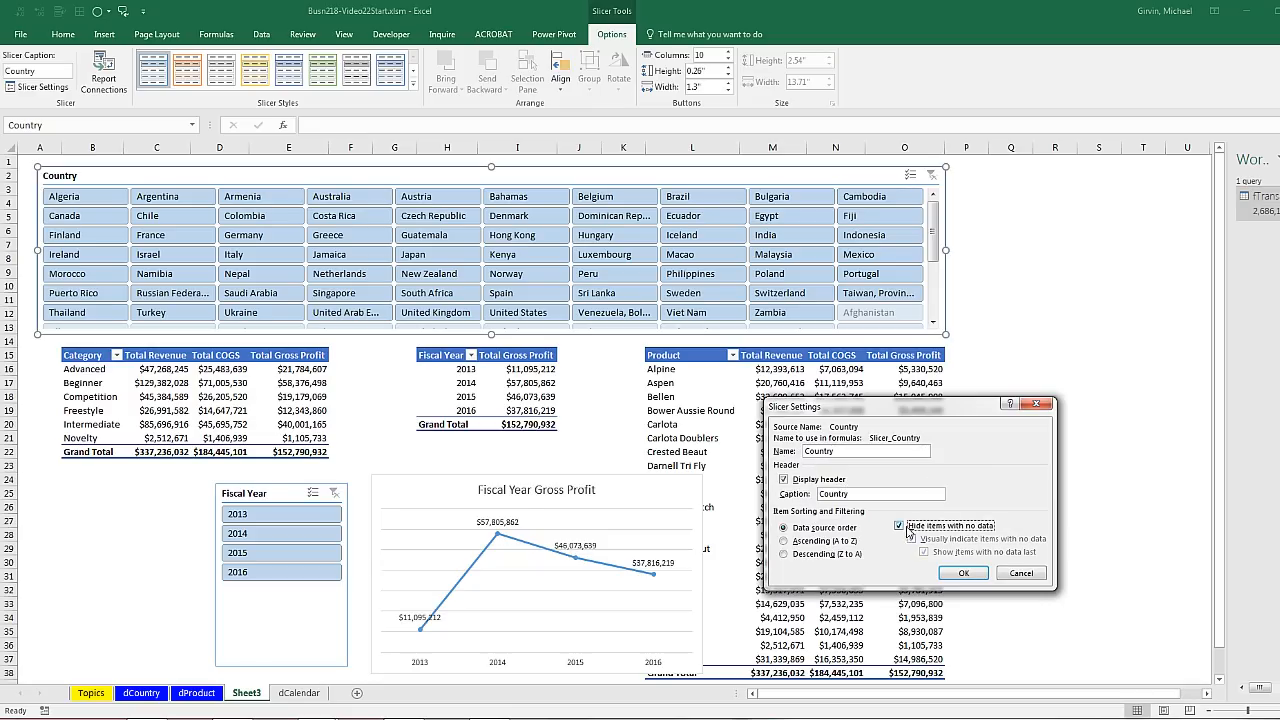
left_click(962, 573)
Give the Fiscal Year slicer 3 columns and resize it to about 4.81 by 0.98 inches
left_click_drag(285, 489, 226, 404)
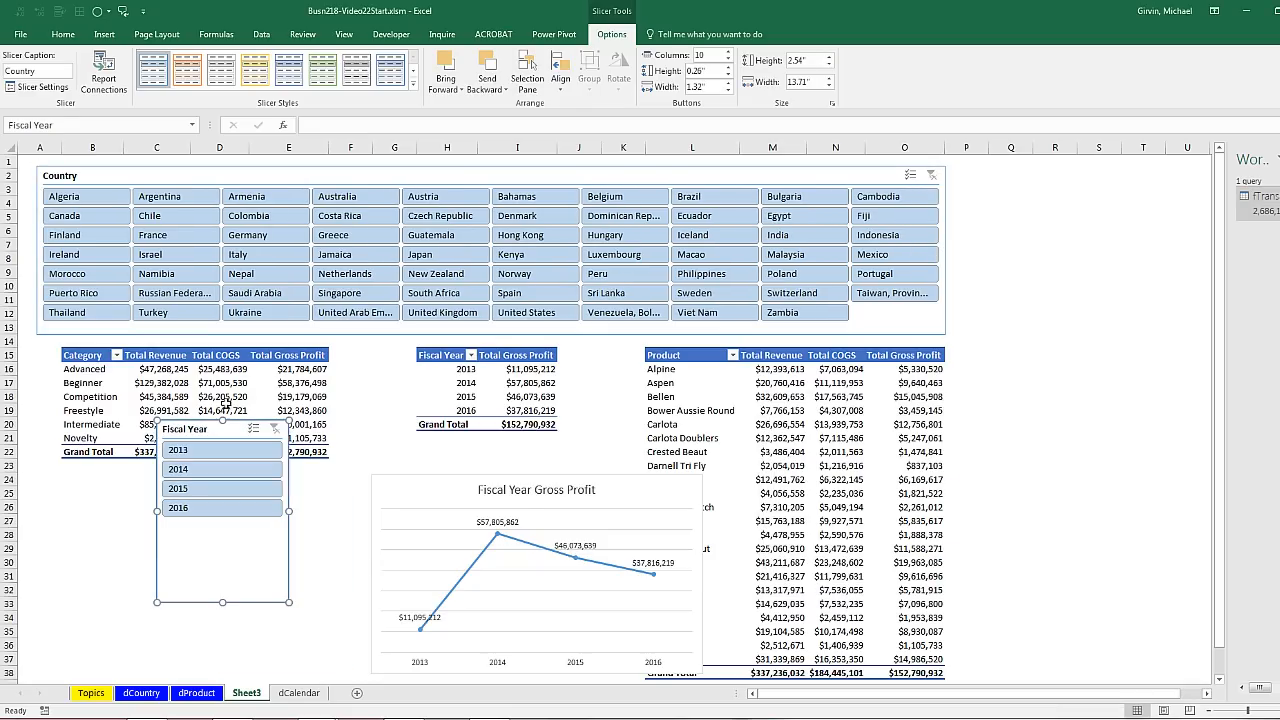
left_click(728, 52)
left_click(728, 52)
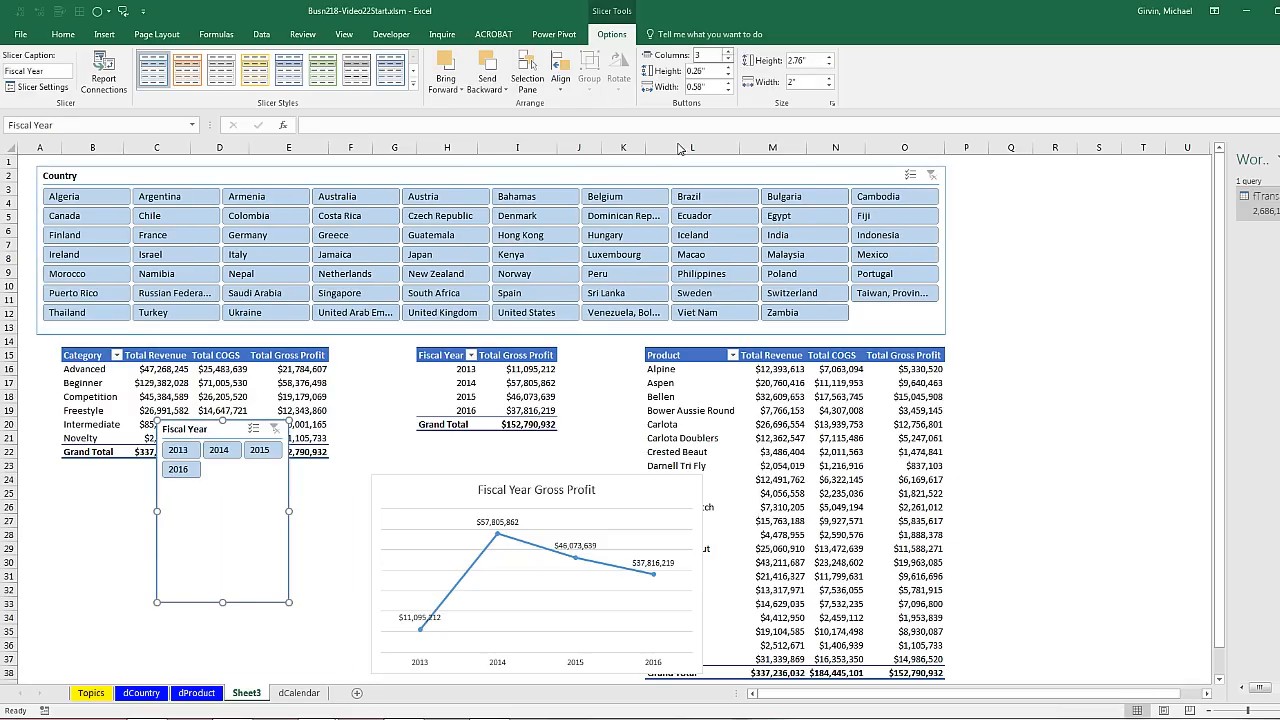
left_click_drag(287, 604, 474, 486)
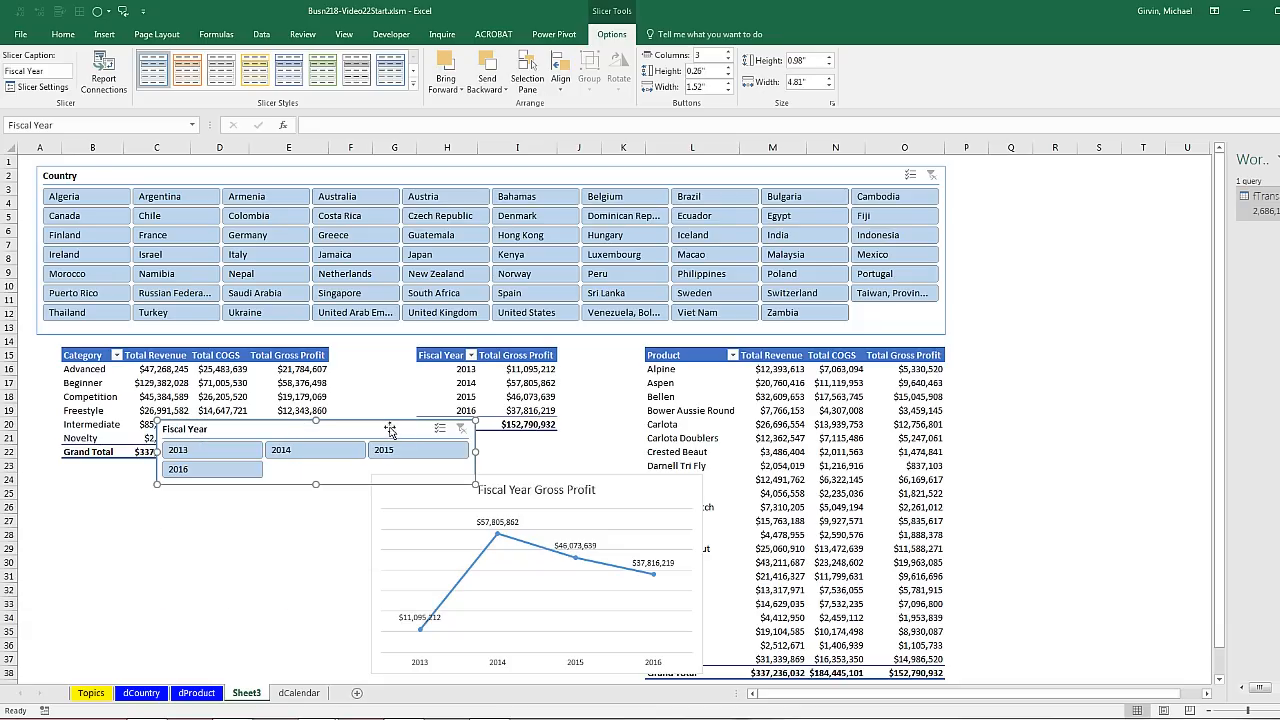
Fit the Fiscal Year slicer between the Category and Product PivotTables at about 4.62 inches wide and place the PivotChart directly beneath it
left_click_drag(396, 423, 574, 345)
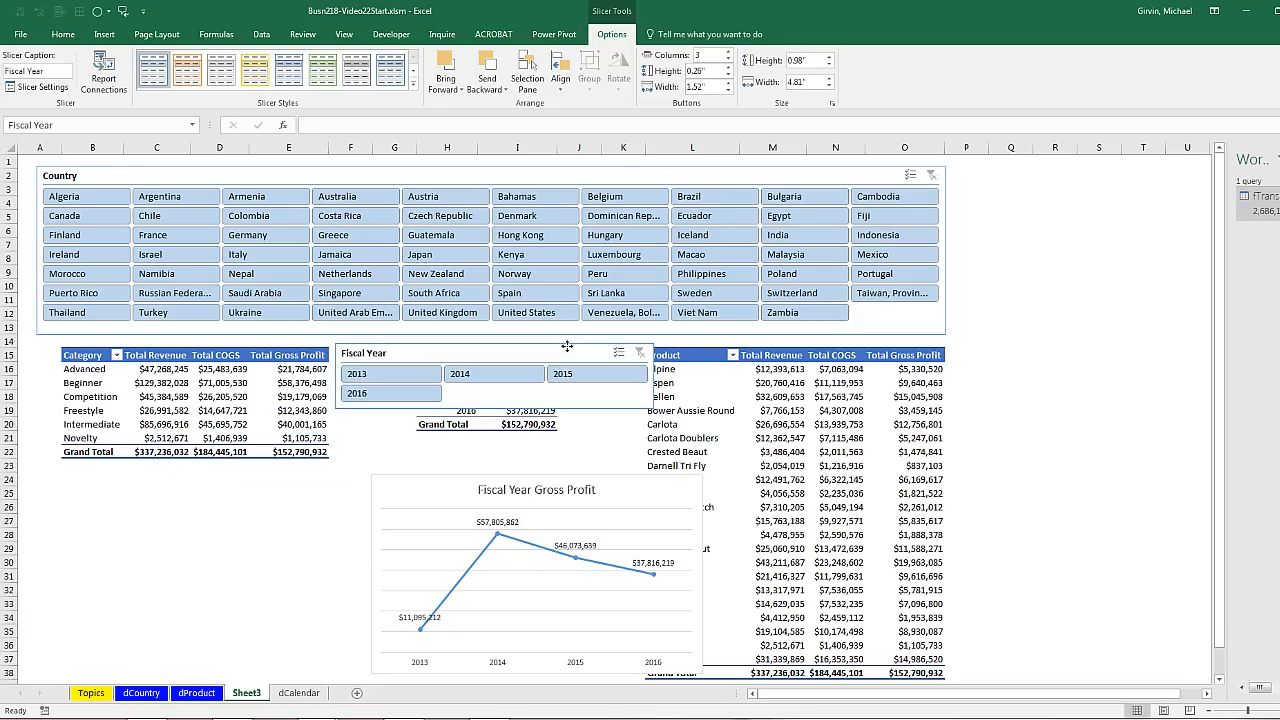
left_click_drag(653, 408, 639, 407)
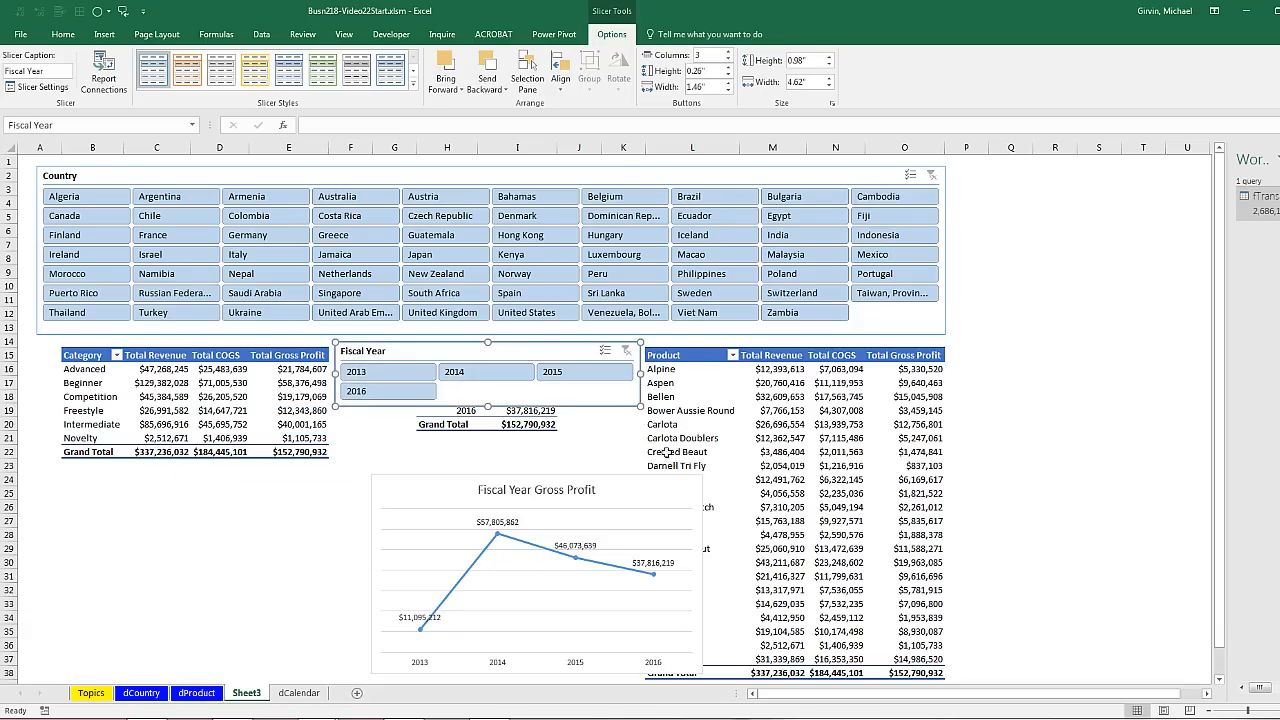
double_click(626, 481)
left_click_drag(616, 480, 575, 421)
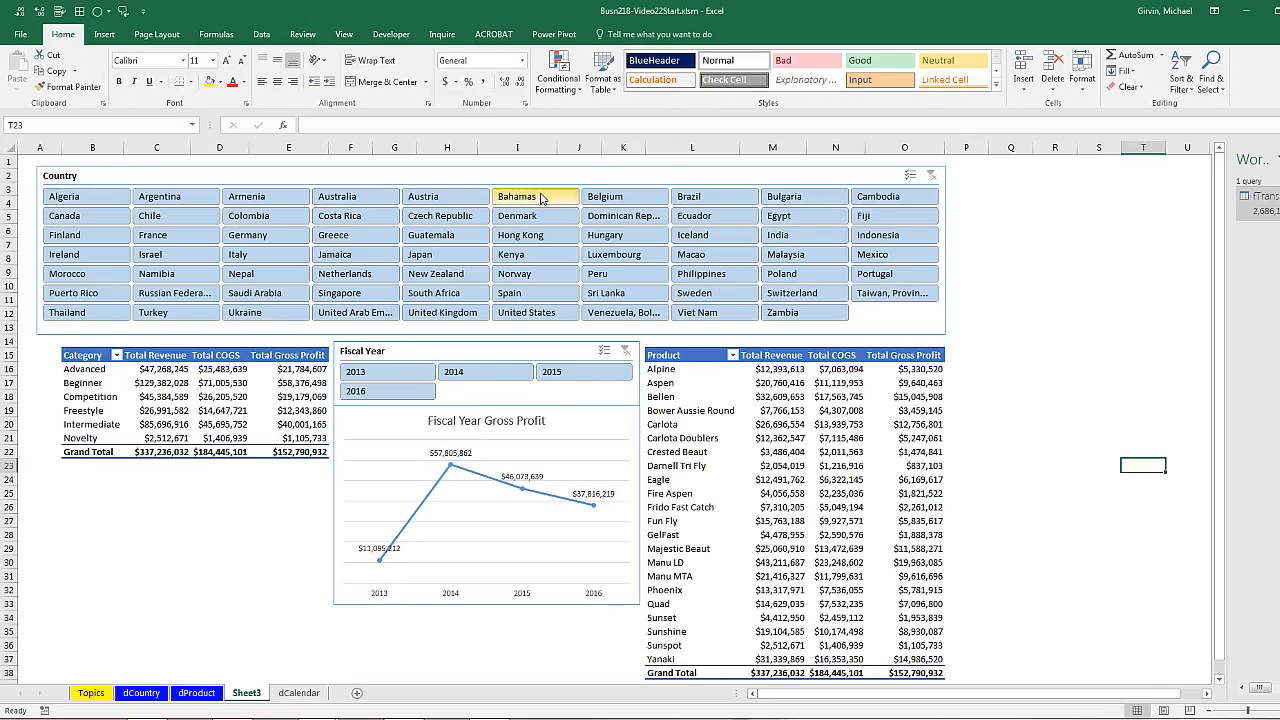
Try the Country slicer with Bahamas, clear that filter, and filter the fiscal years to 2014 through 2016
left_click(540, 198)
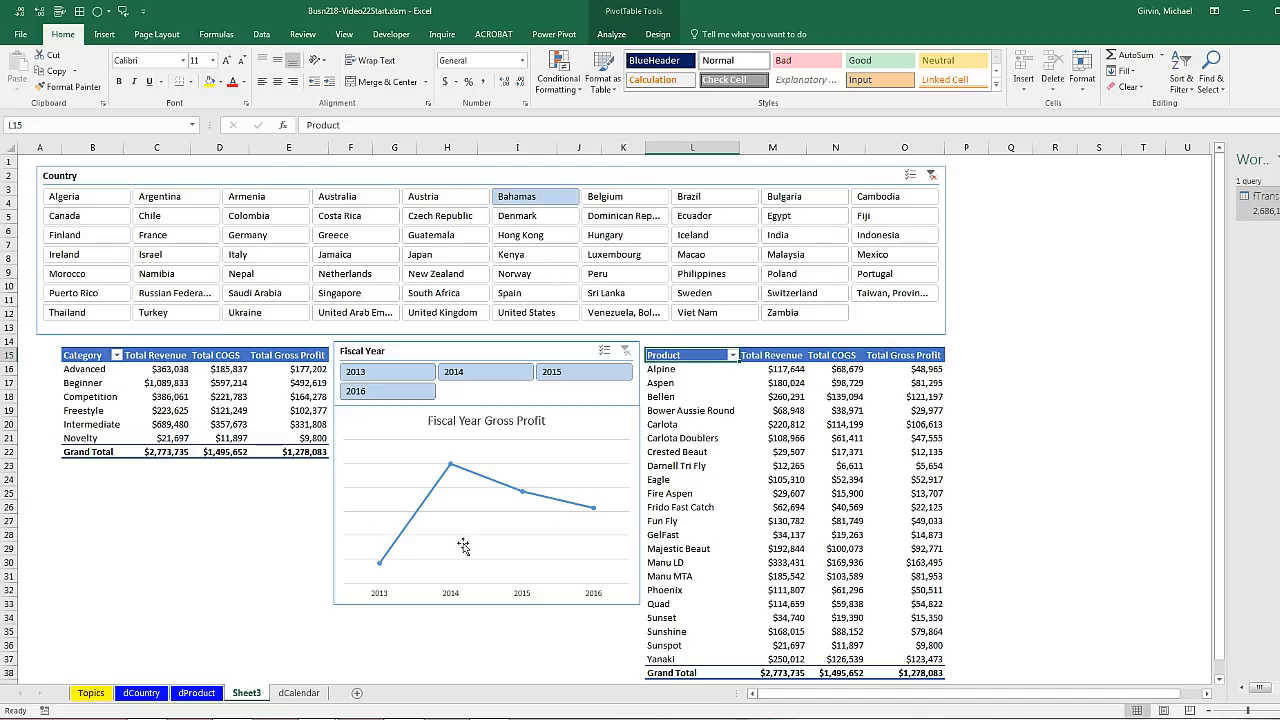
left_click(931, 175)
left_click(474, 373)
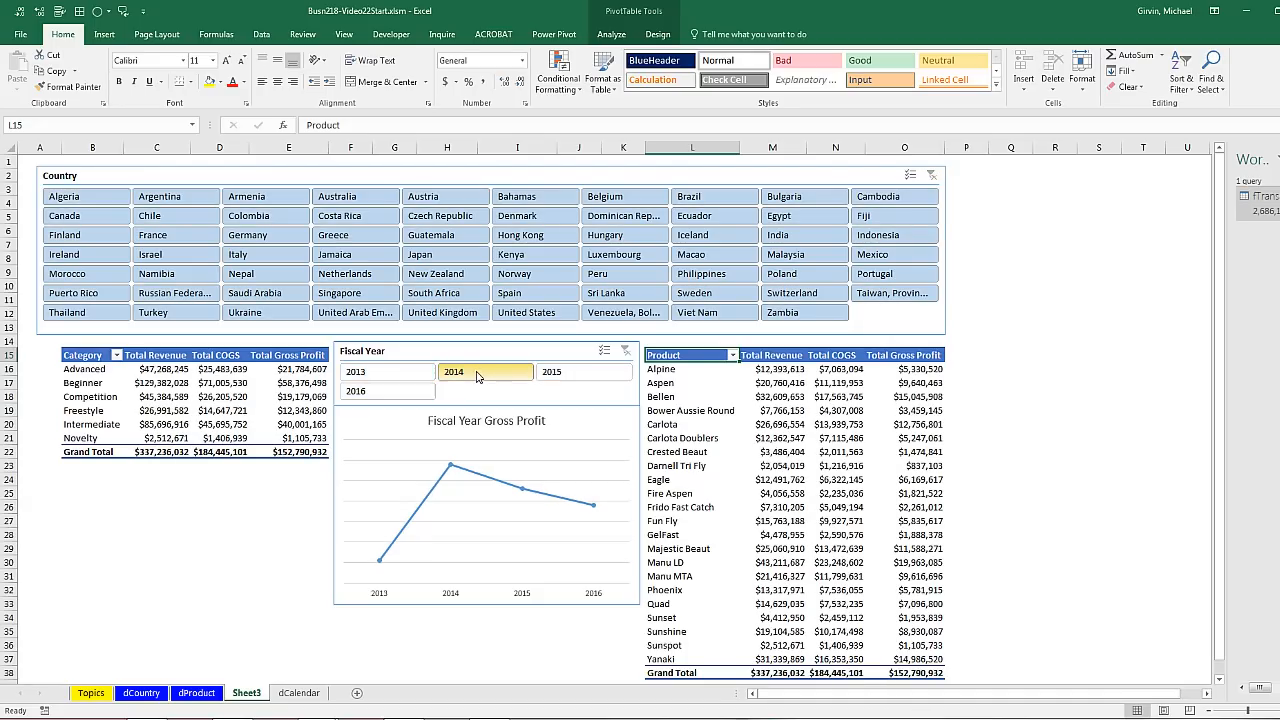
left_click(403, 400)
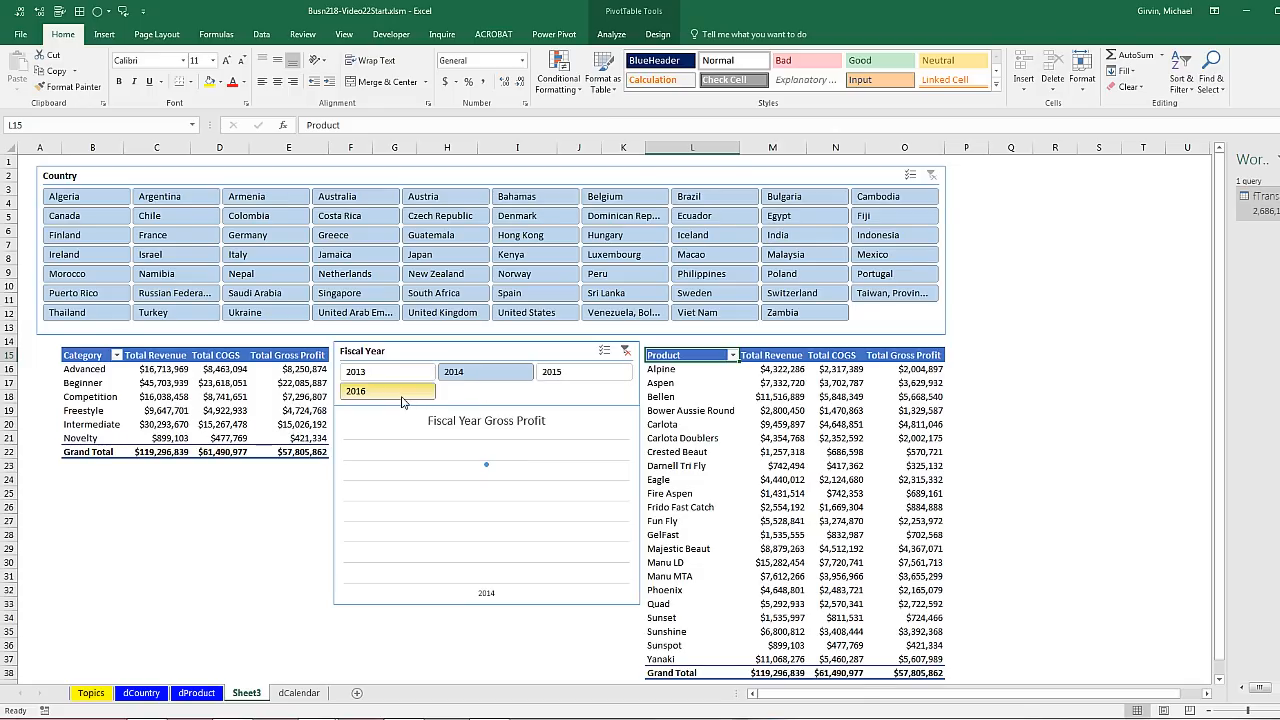
Add data labels to the PivotChart's gross profit line again
left_click(600, 424)
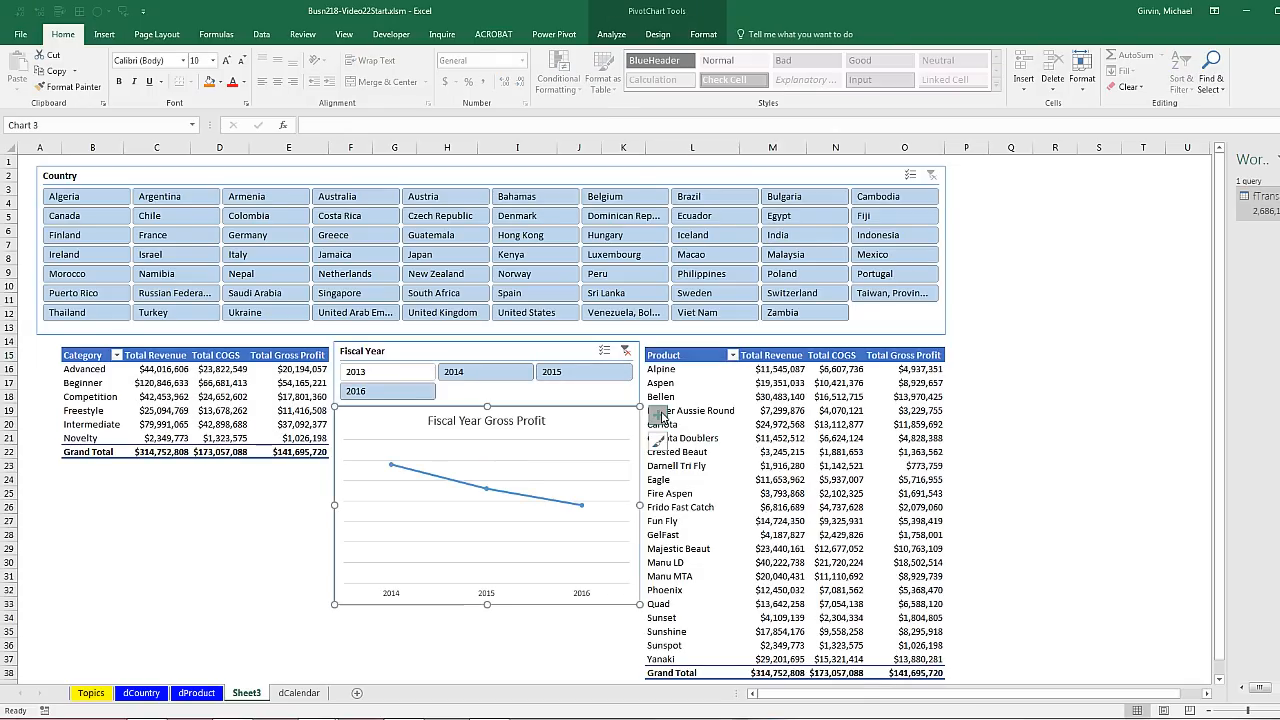
left_click(658, 415)
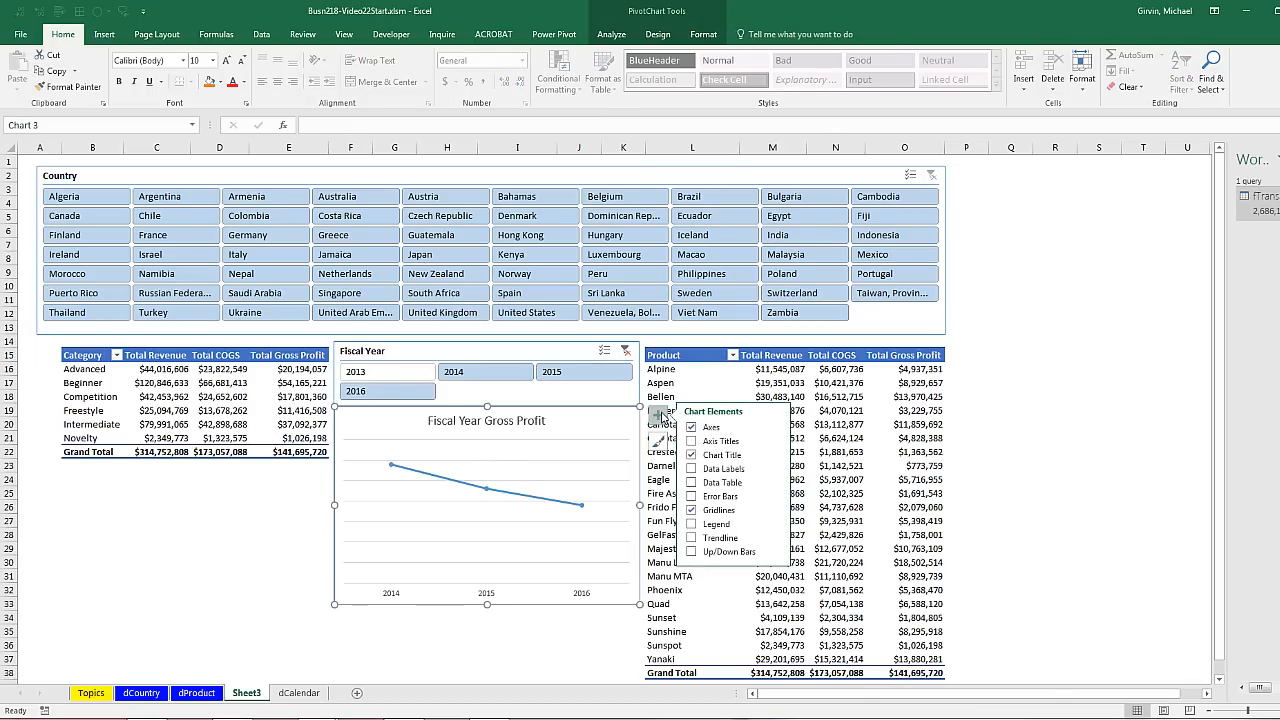
left_click(692, 469)
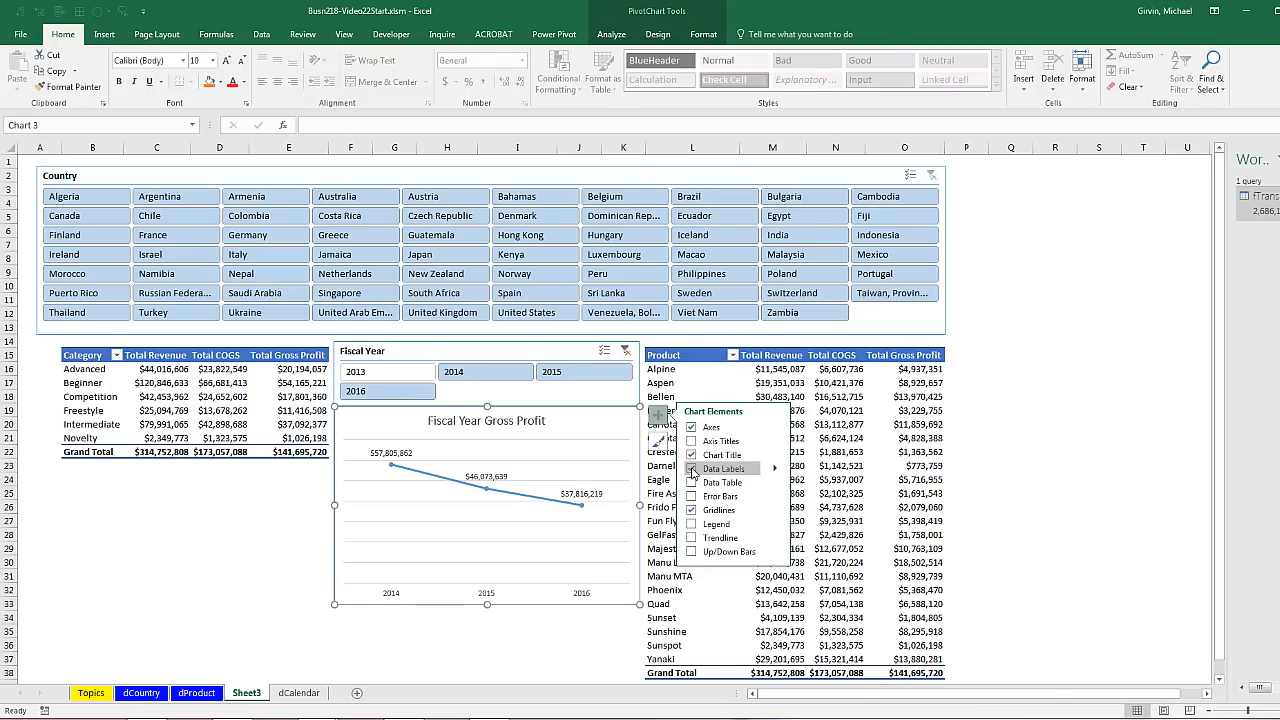
left_click(513, 350)
left_click(259, 494)
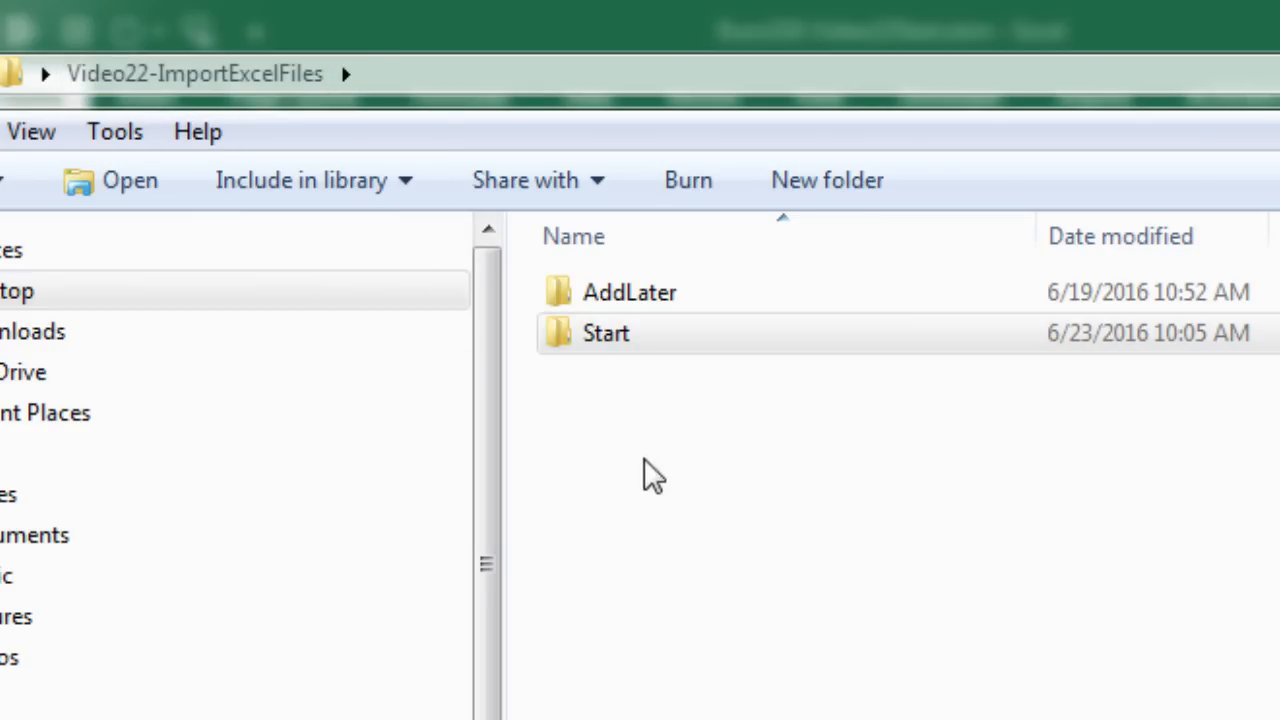
In File Explorer, copy FlyingBoom-2017.xlsx and FlyingBoom-2018.xlsx from the AddLater folder into the Start folder
double_click(623, 298)
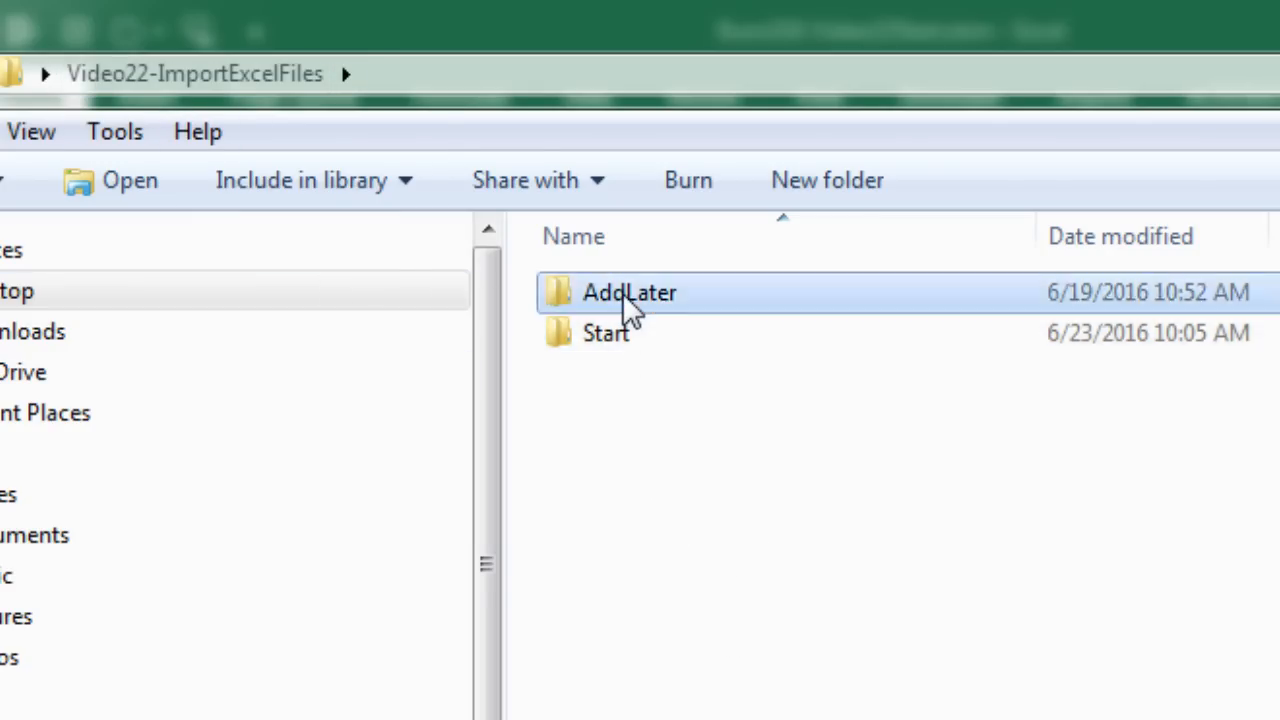
left_click_drag(859, 424, 705, 264)
key("ctrl+c")
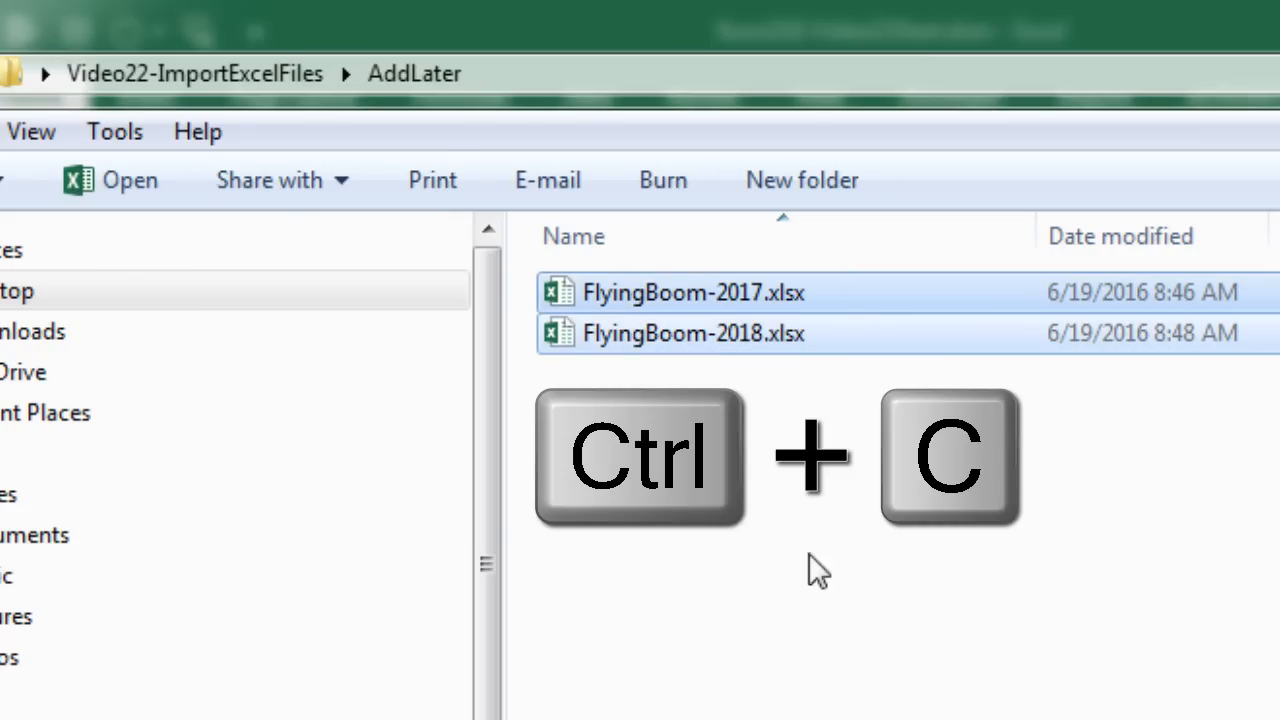
left_click(150, 78)
left_click(617, 347)
double_click(620, 345)
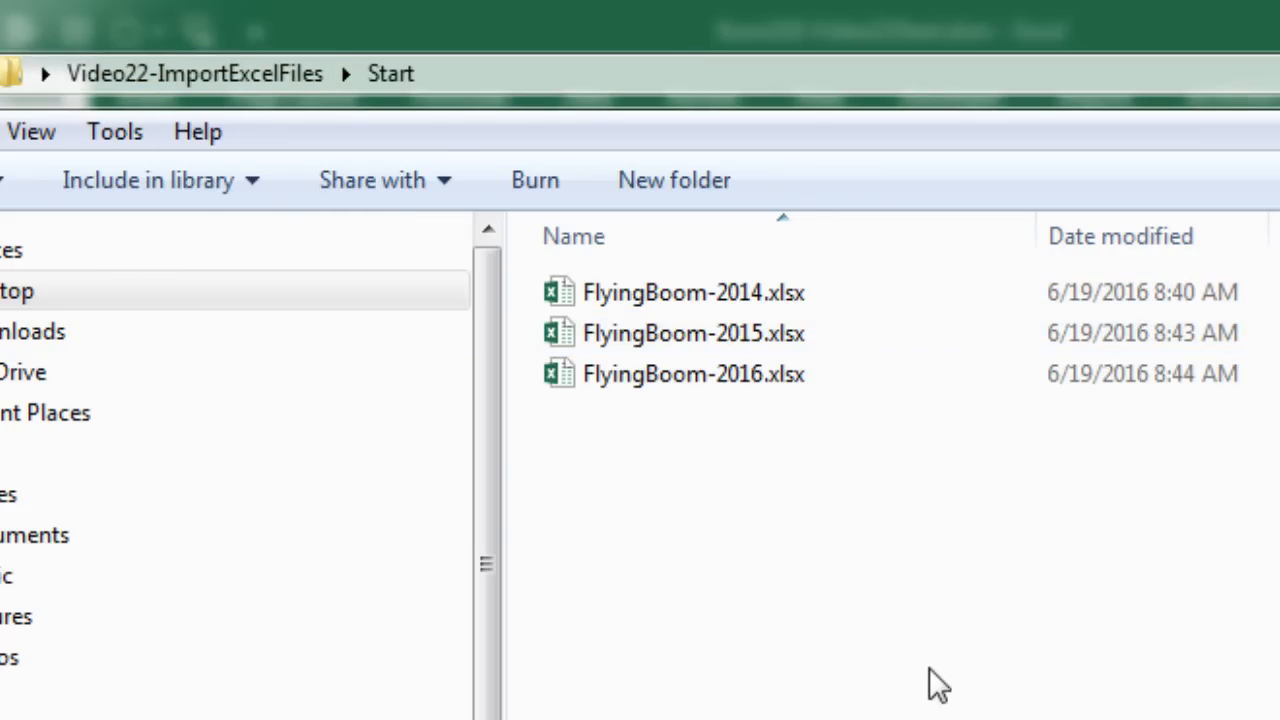
key("ctrl+v")
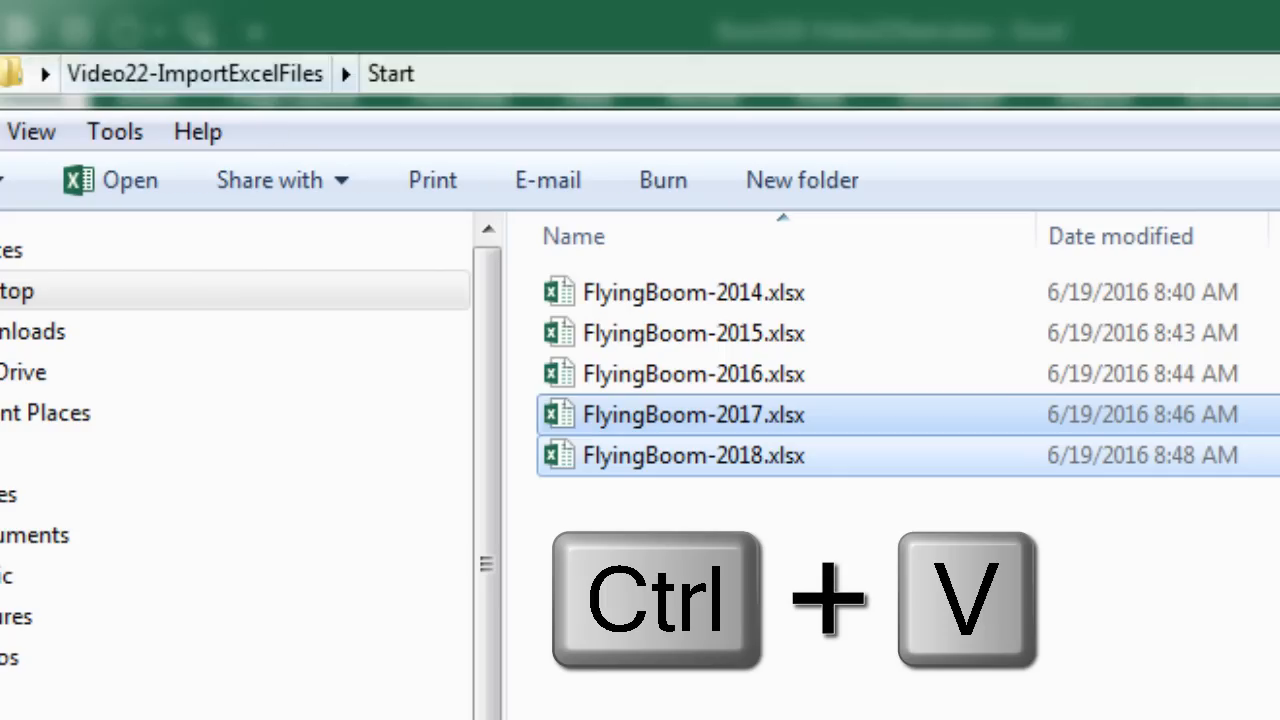
key("alt+Left")
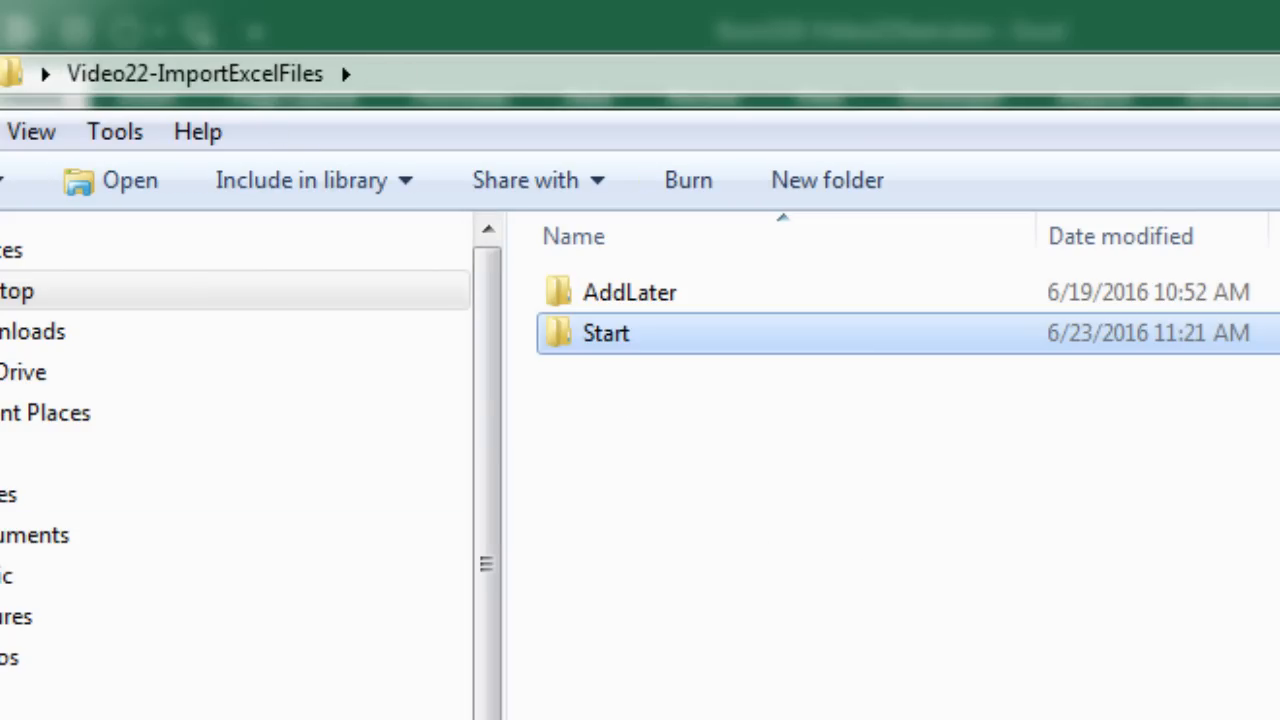
Back in Excel, refresh all data connections and widen the Workbook Queries pane
key("alt+Tab")
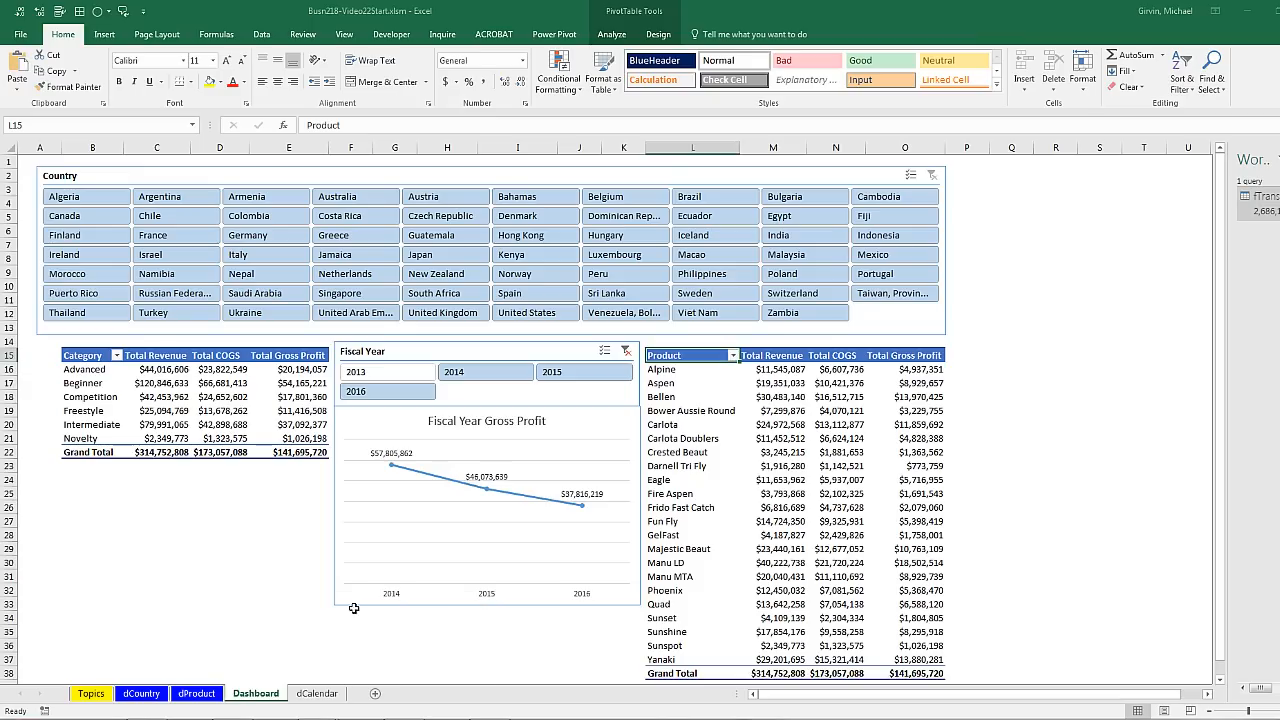
left_click(262, 35)
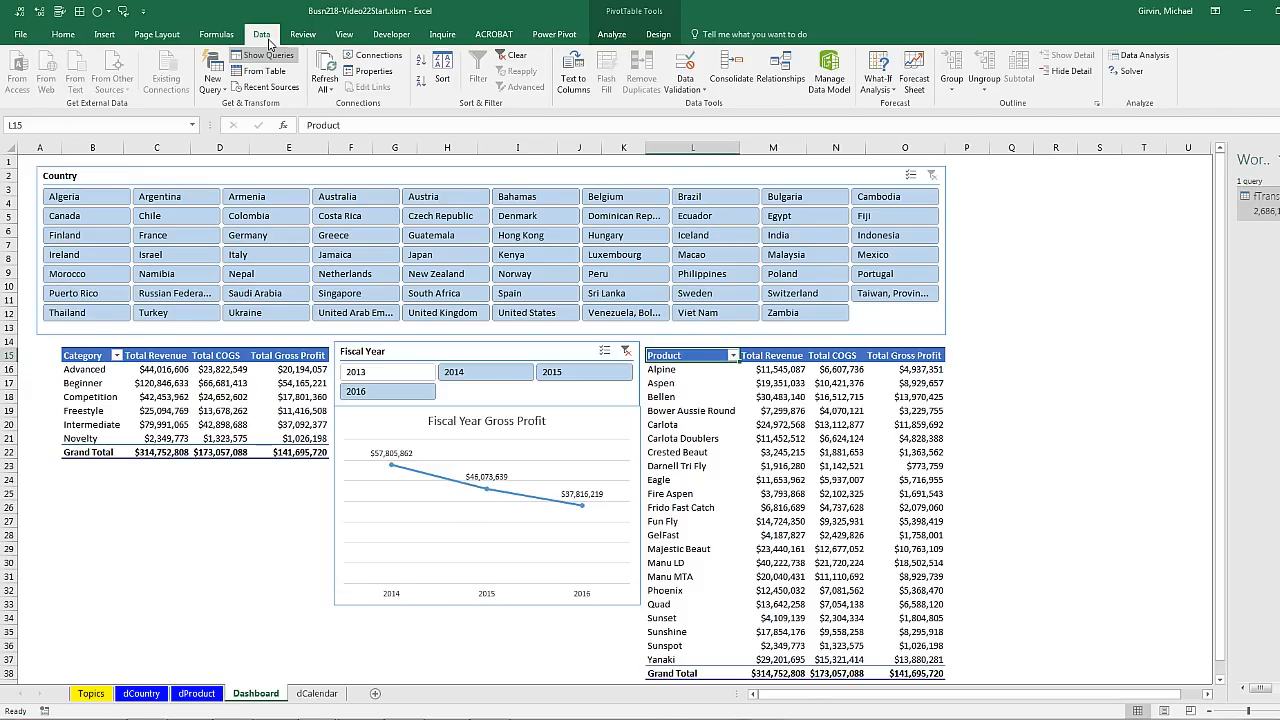
left_click(327, 89)
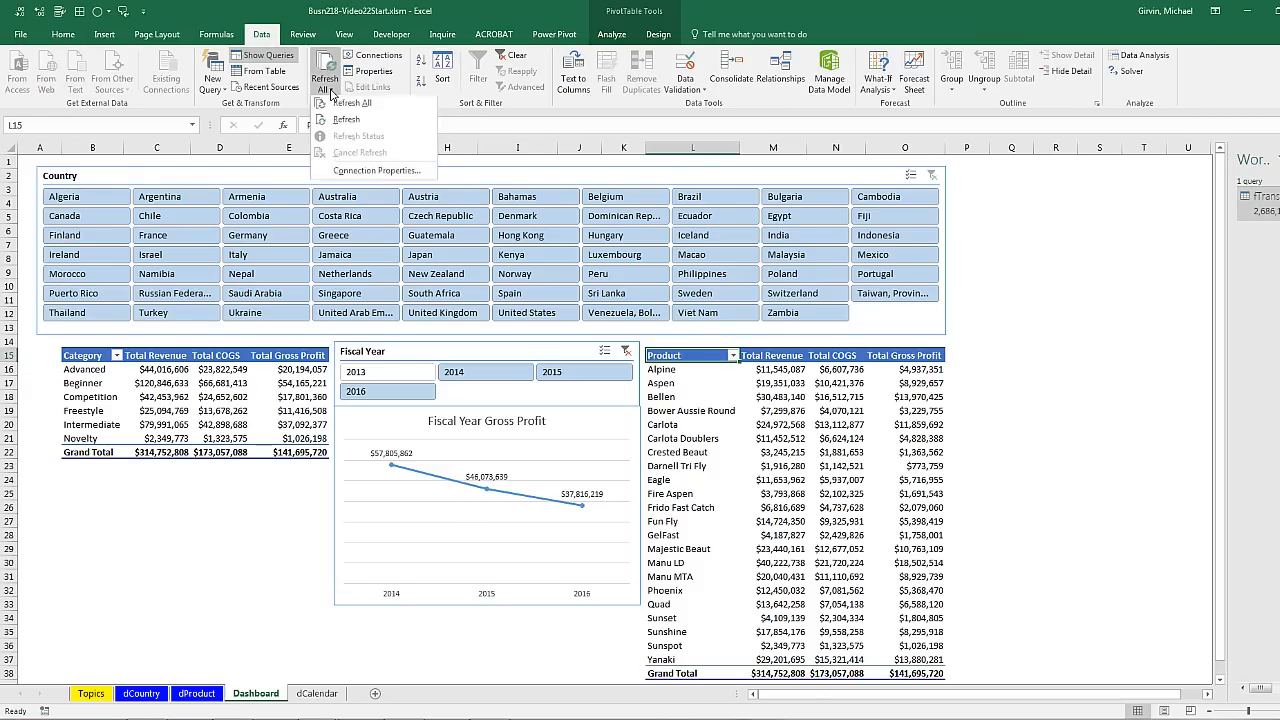
left_click(350, 106)
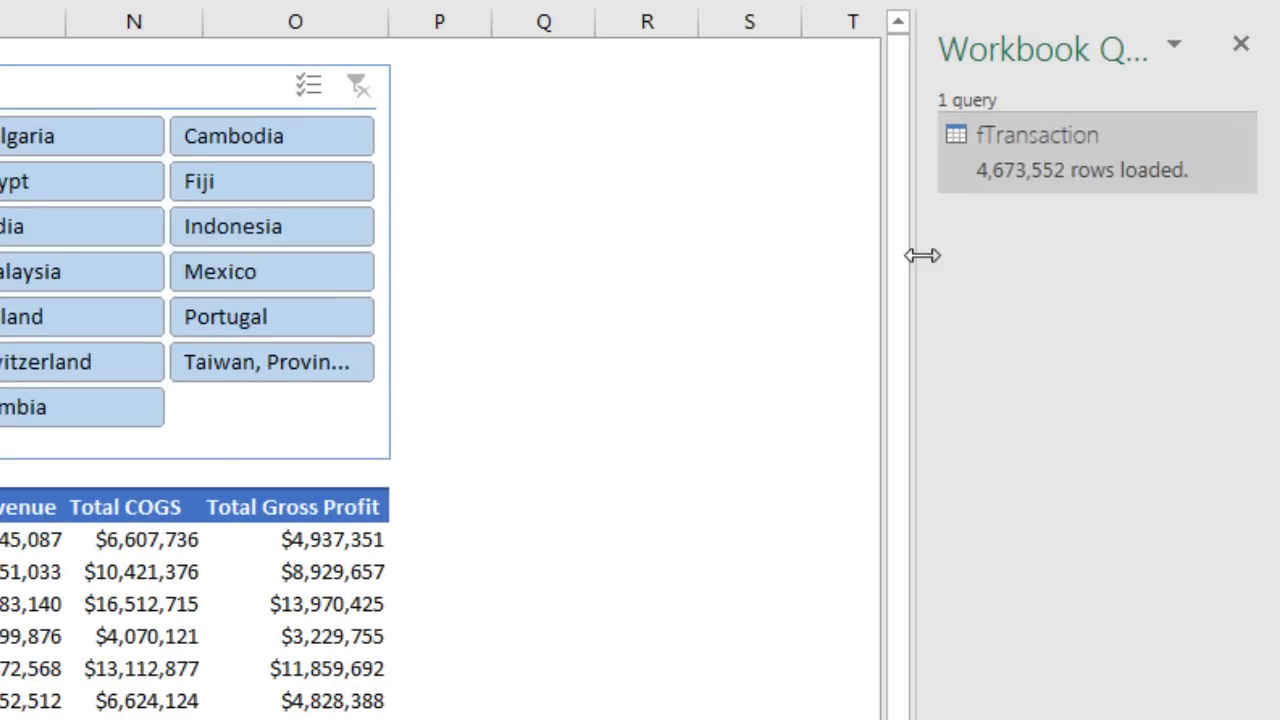
left_click_drag(922, 255, 812, 300)
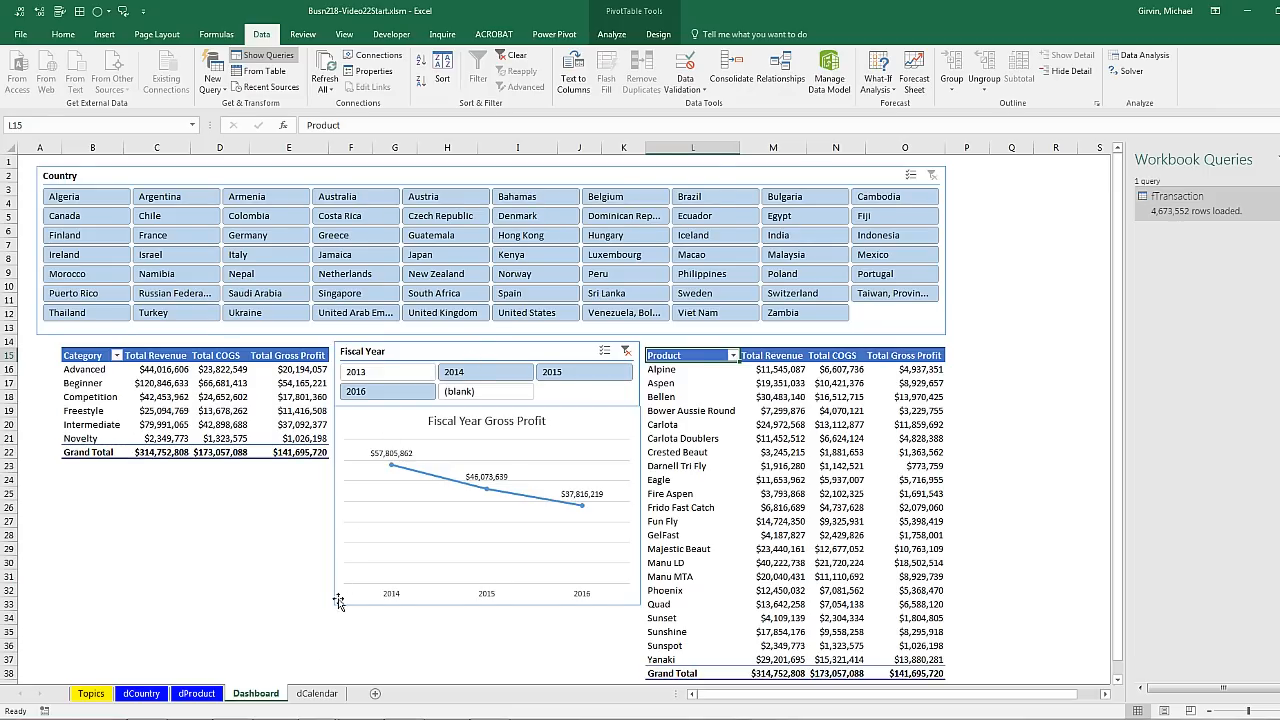
Extend the date column of the dCalendar sheet down from its last date with a daily series in columns ending at 12/31/2018
left_click(315, 697)
left_click(98, 492)
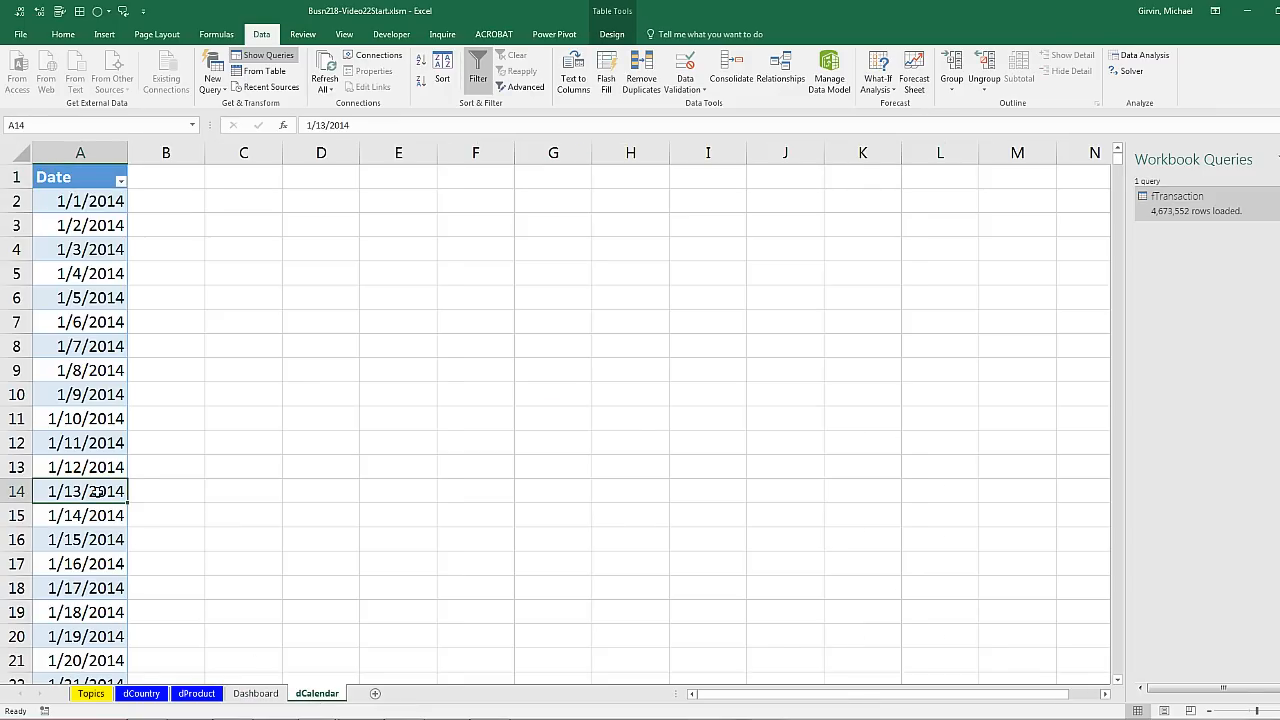
key("ctrl+Down")
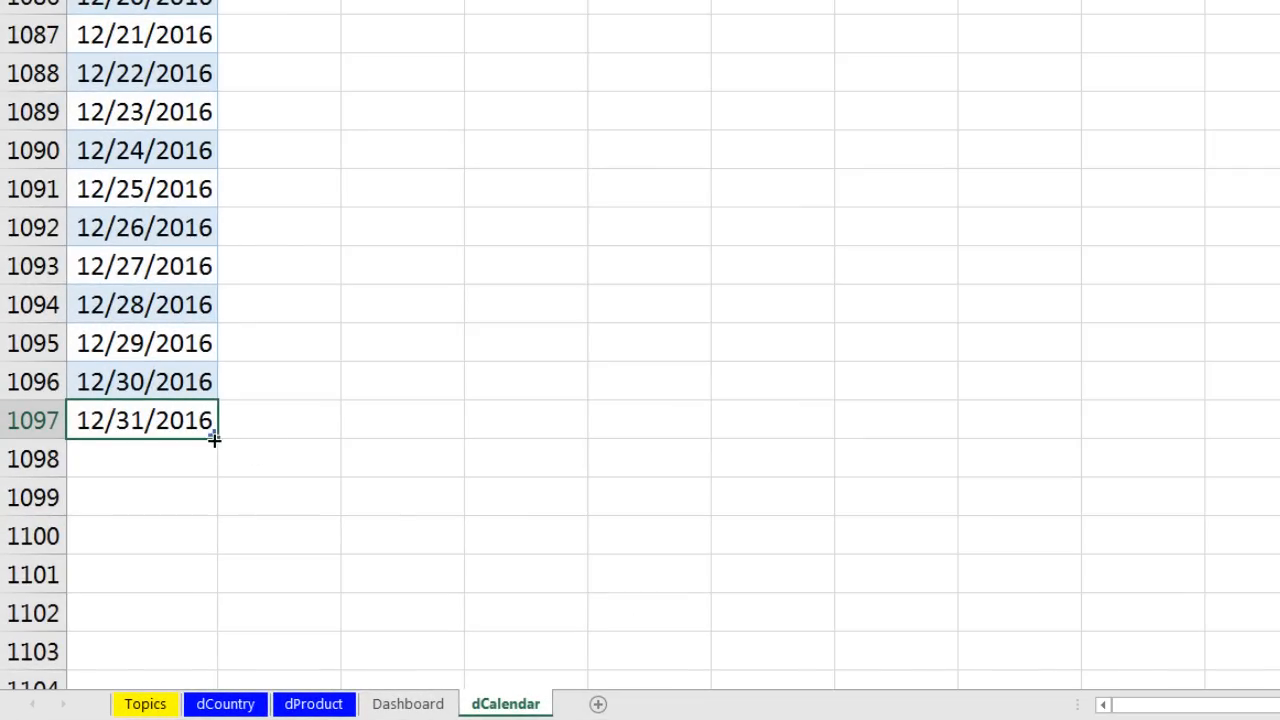
mouse_move(216, 440)
left_mouse_down()
mouse_move(220, 477)
mouse_move(221, 442)
left_mouse_up()
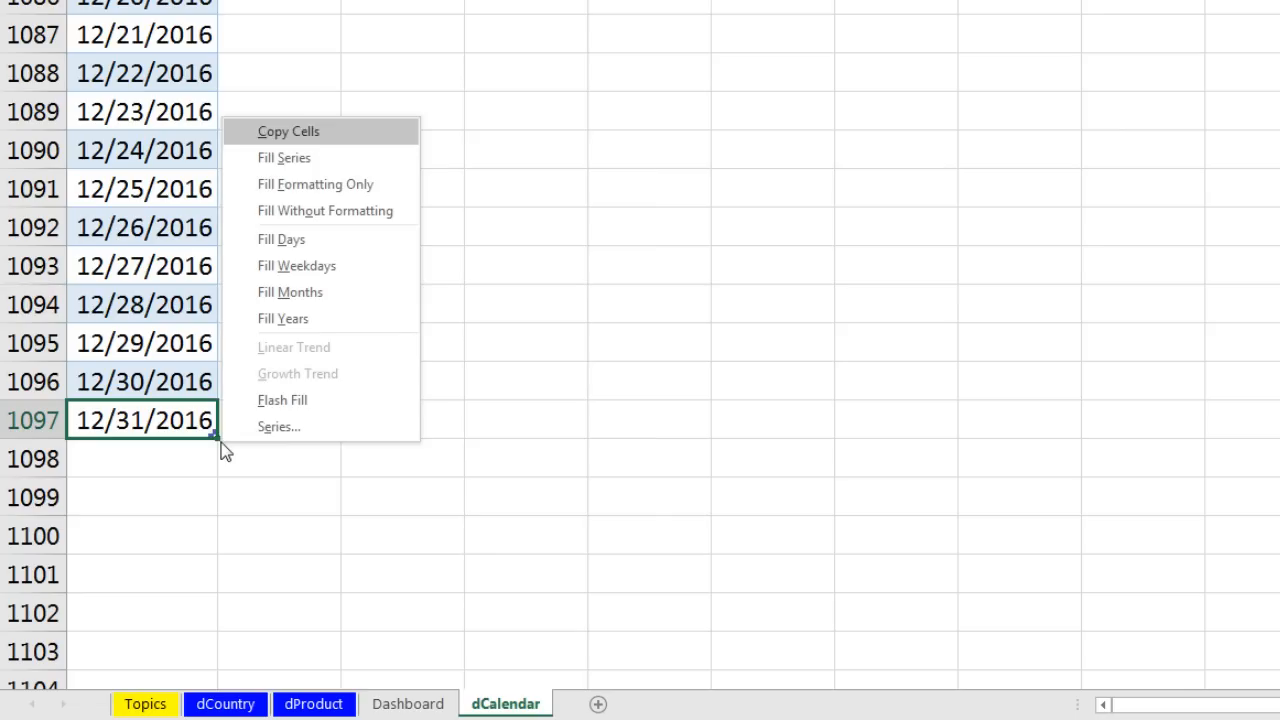
left_click(301, 424)
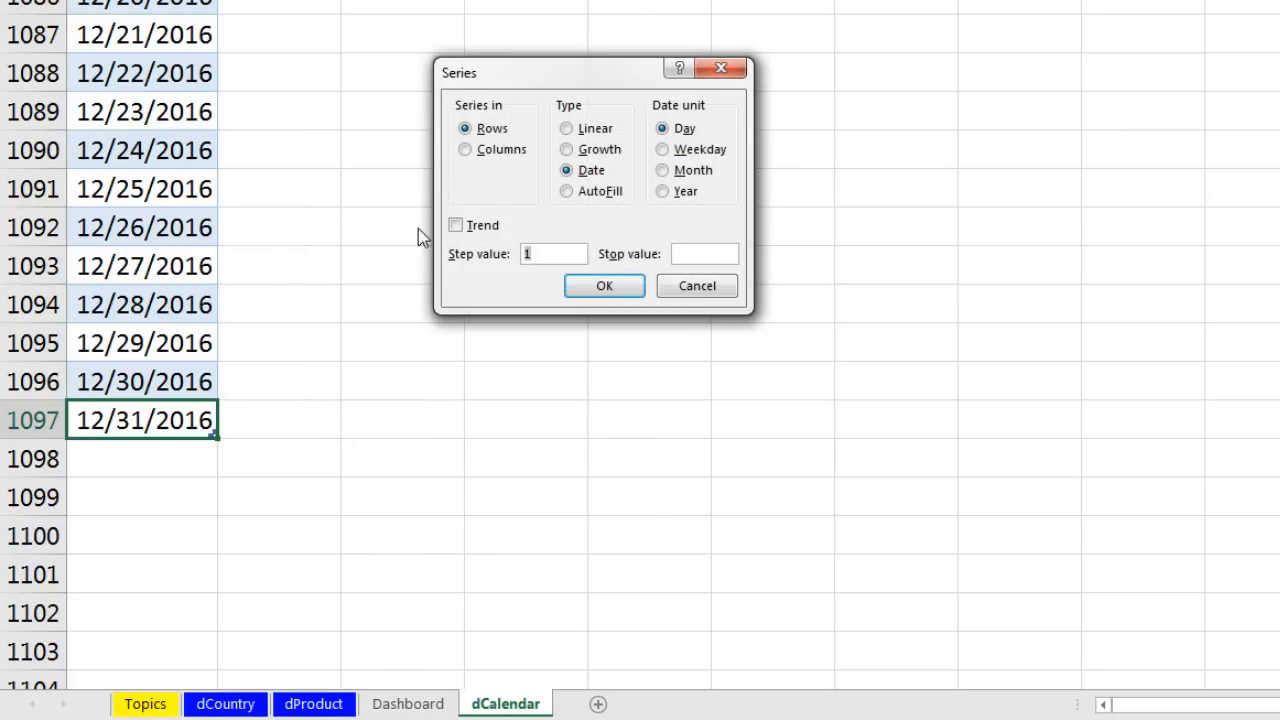
left_click(465, 150)
left_click(686, 254)
type("12/31/2018")
key("Return")
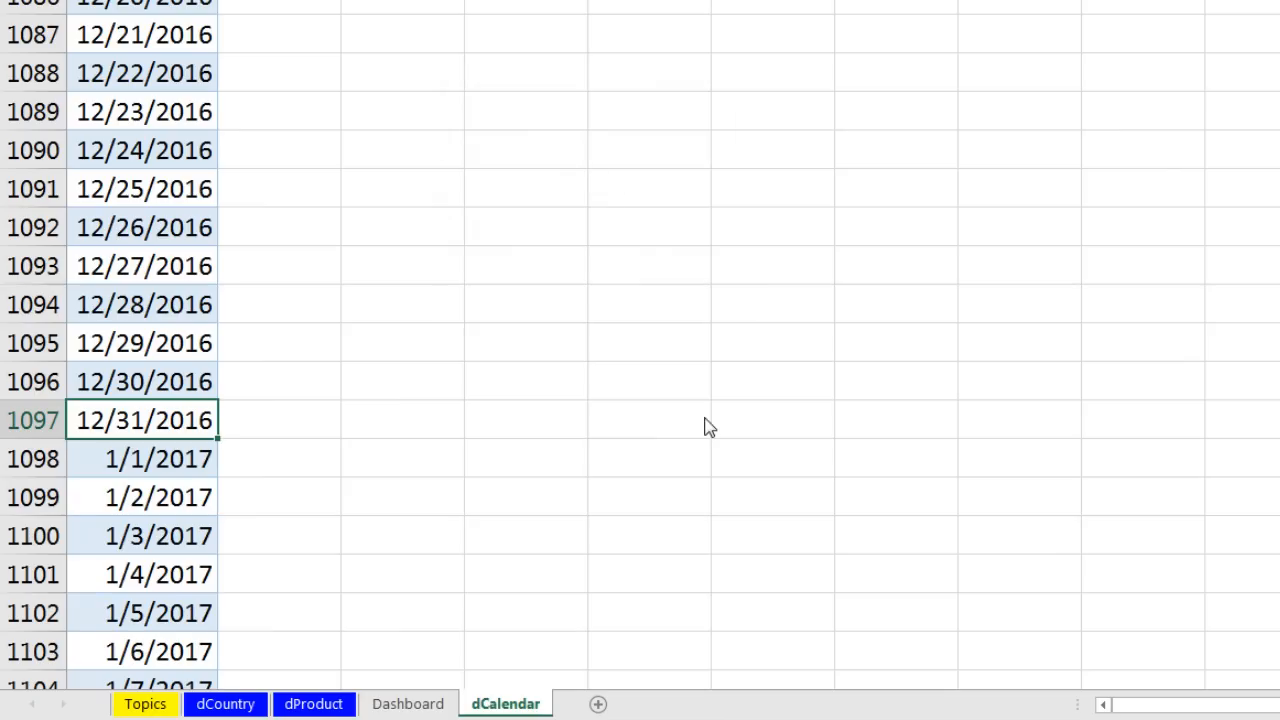
key("ctrl+Down")
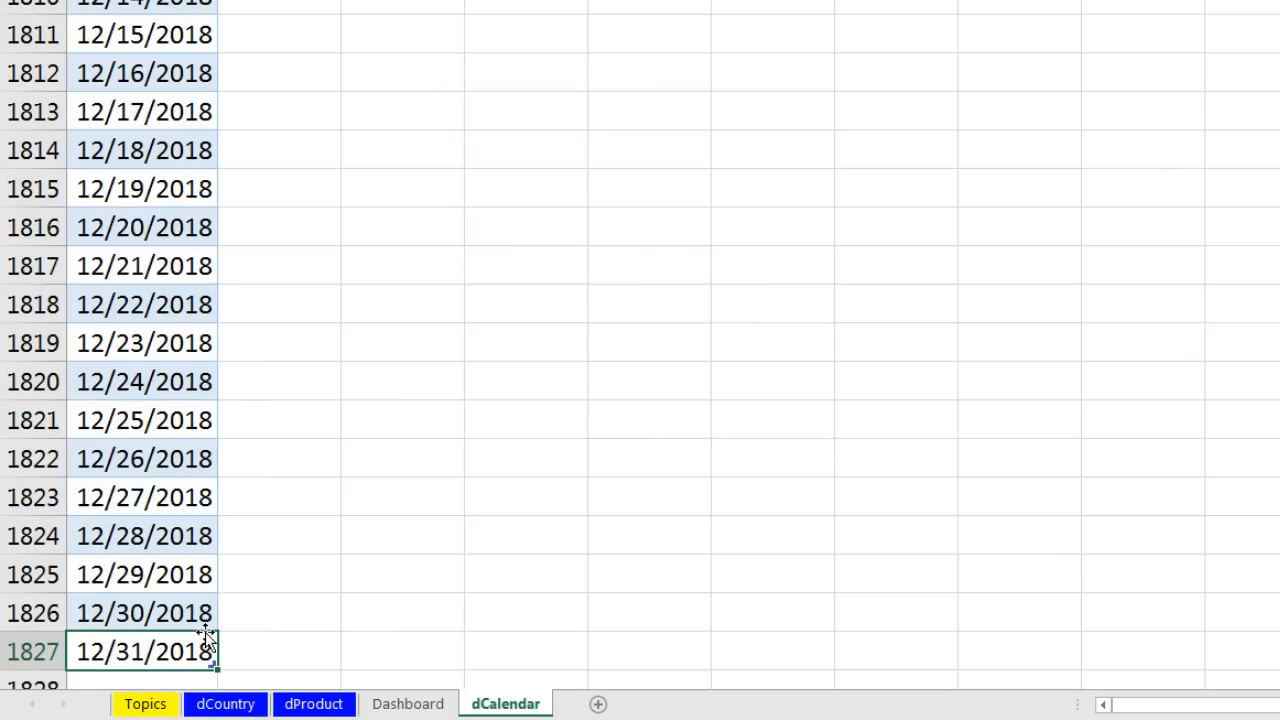
key("ctrl+Up")
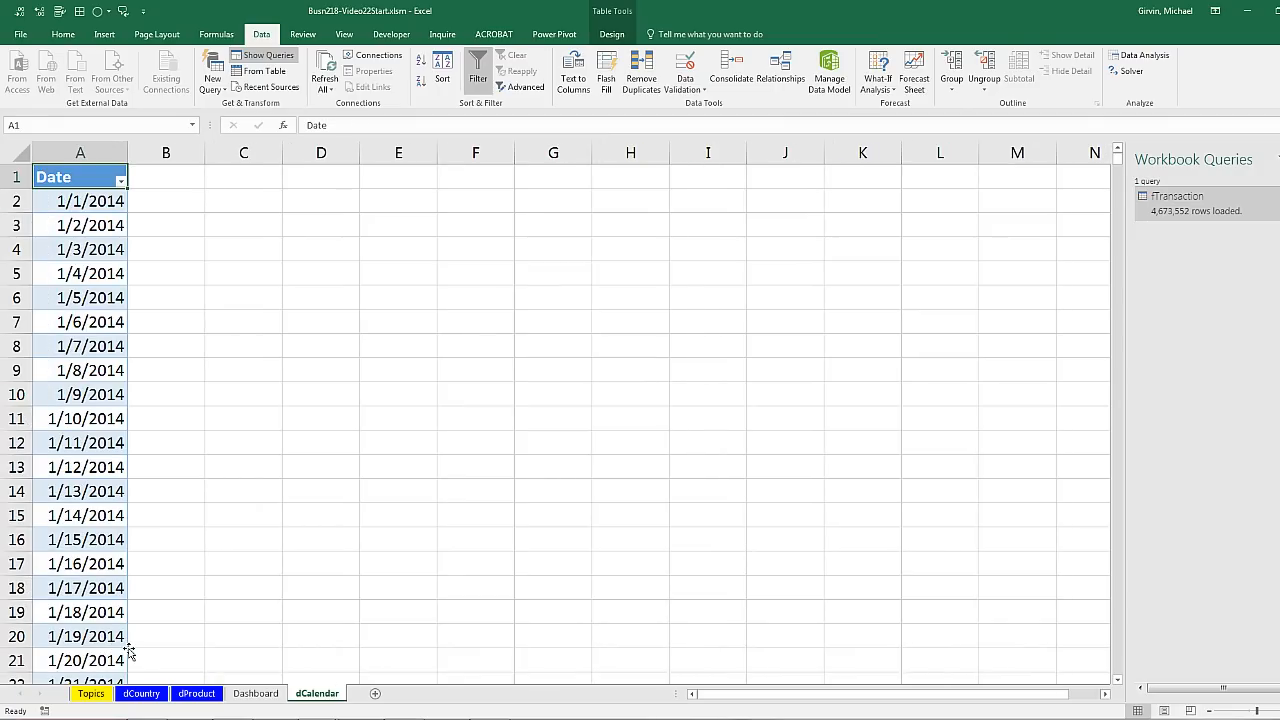
In Power Pivot, update the linked dCalendar table from its Excel source and check its last rows
key("alt+Tab")
key("alt+Tab")
key("alt+Tab")
left_click(308, 678)
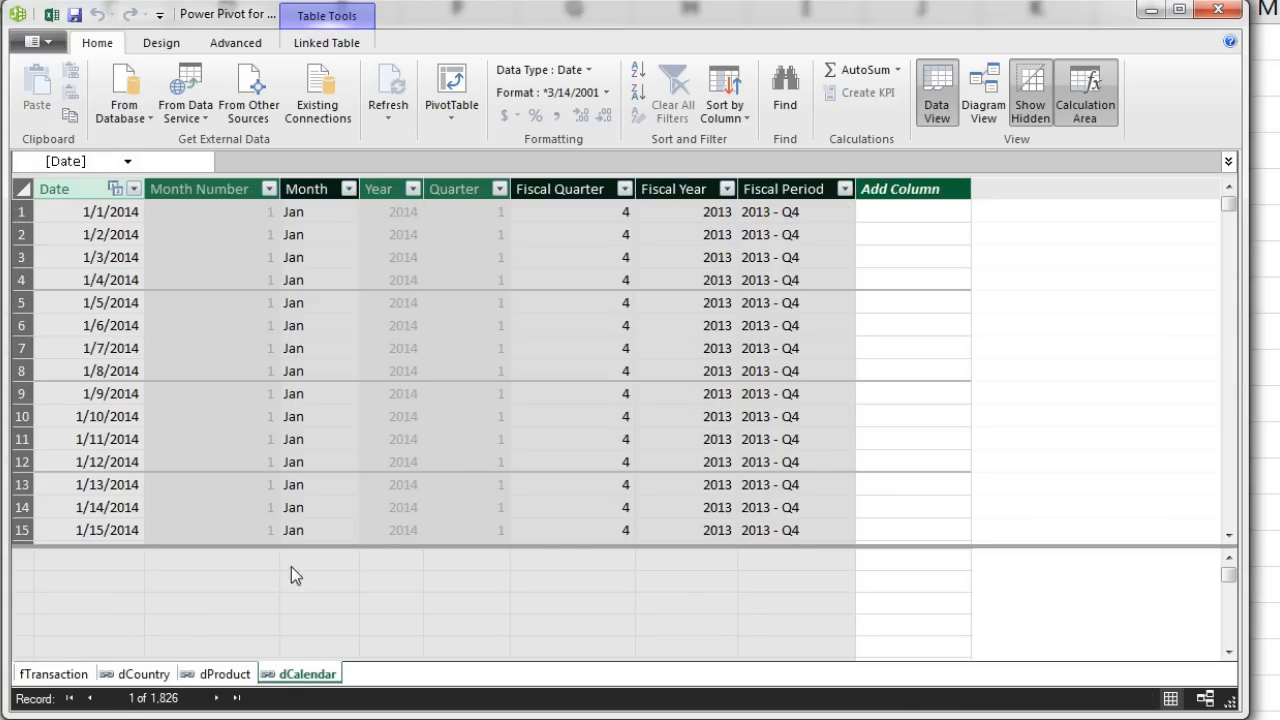
left_click(321, 43)
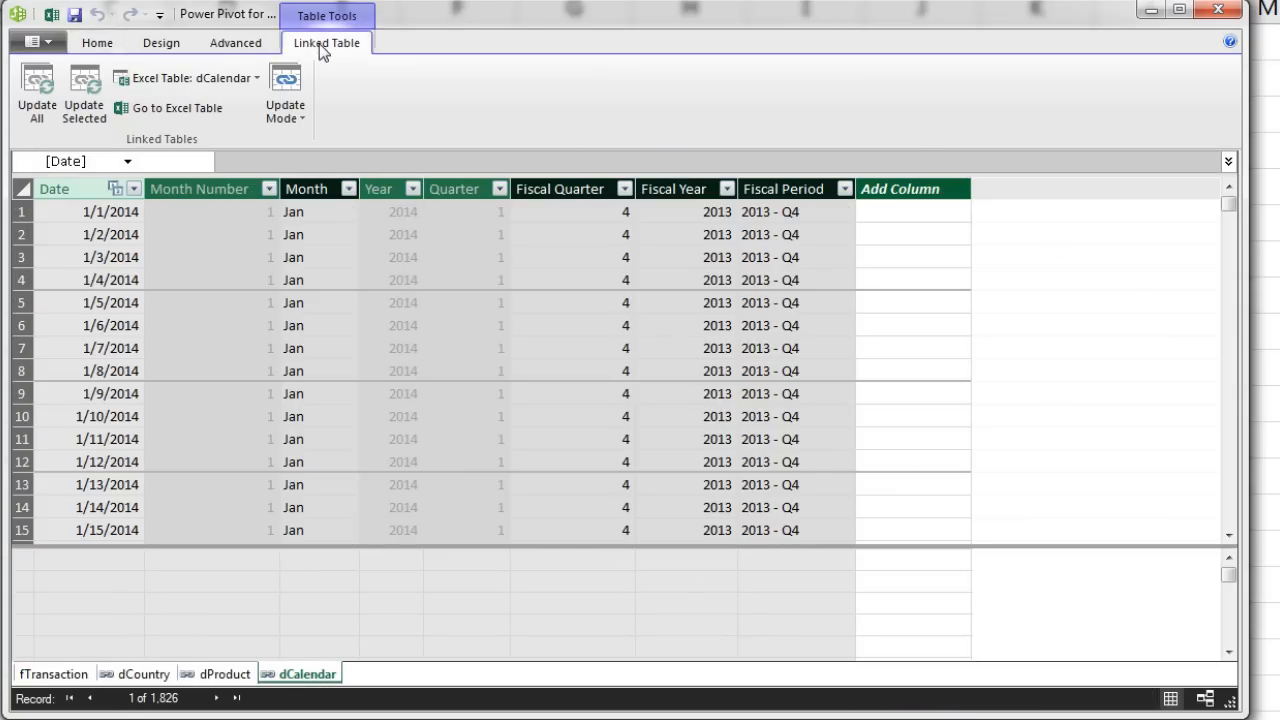
left_click(93, 112)
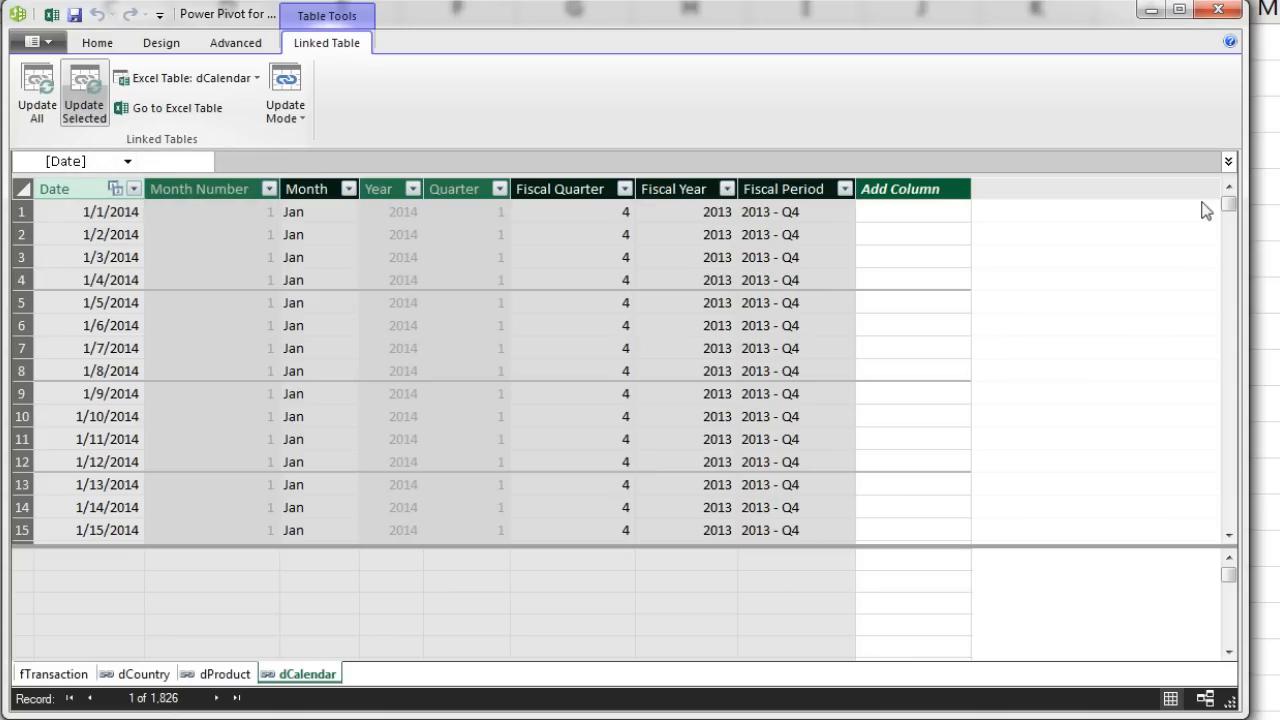
left_click_drag(1226, 203, 1227, 536)
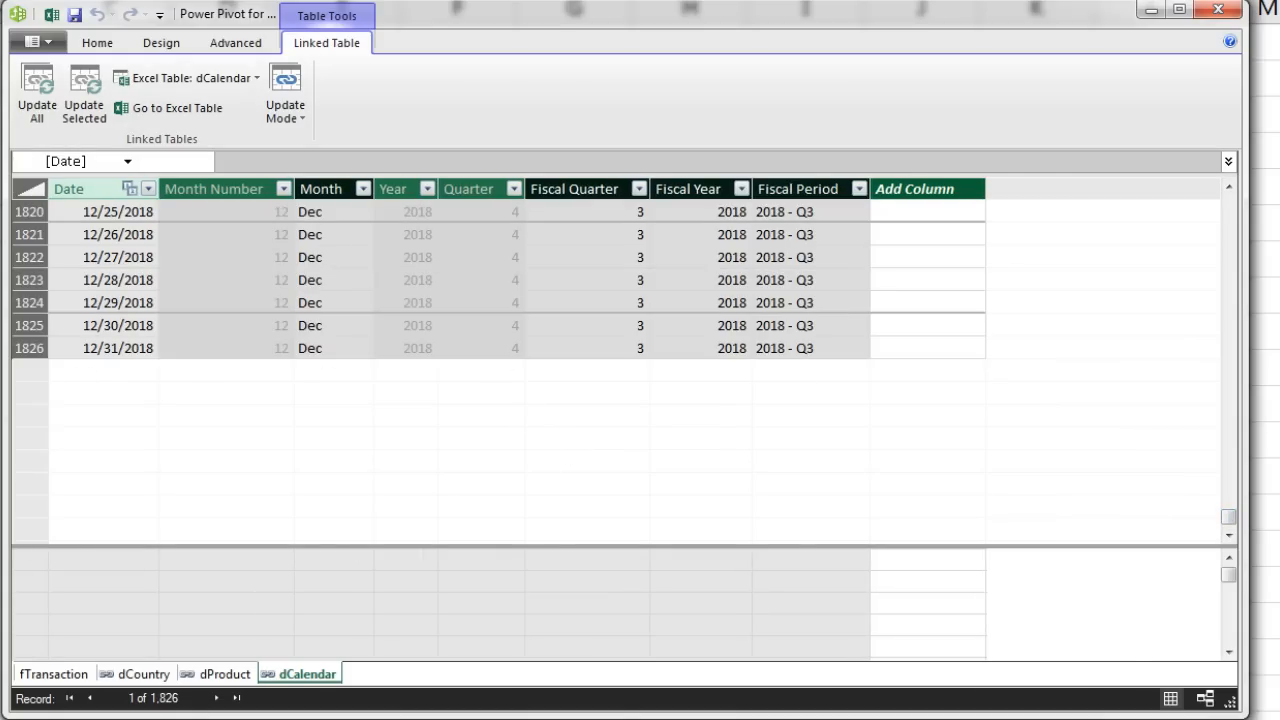
On the Dashboard sheet, add 2017 to the Fiscal Year slicer selection and filter the Country slicer to Bahamas
left_click(262, 696)
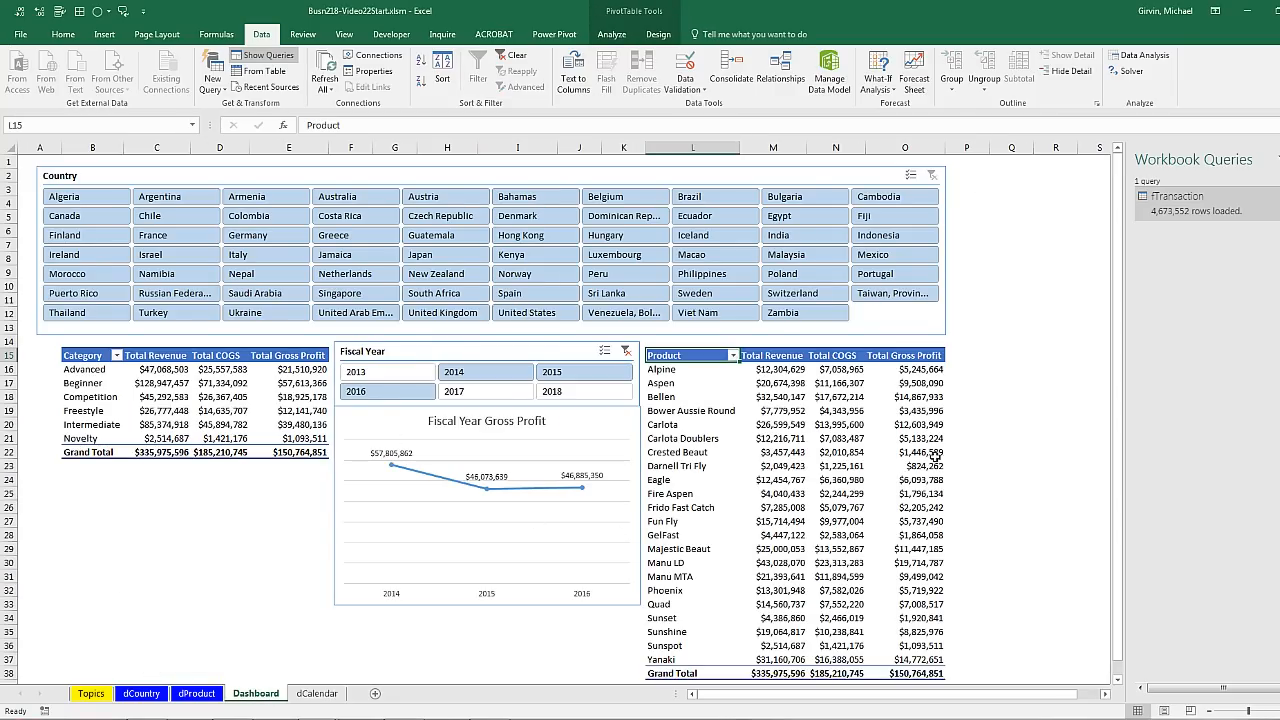
left_click(491, 400, "ctrl")
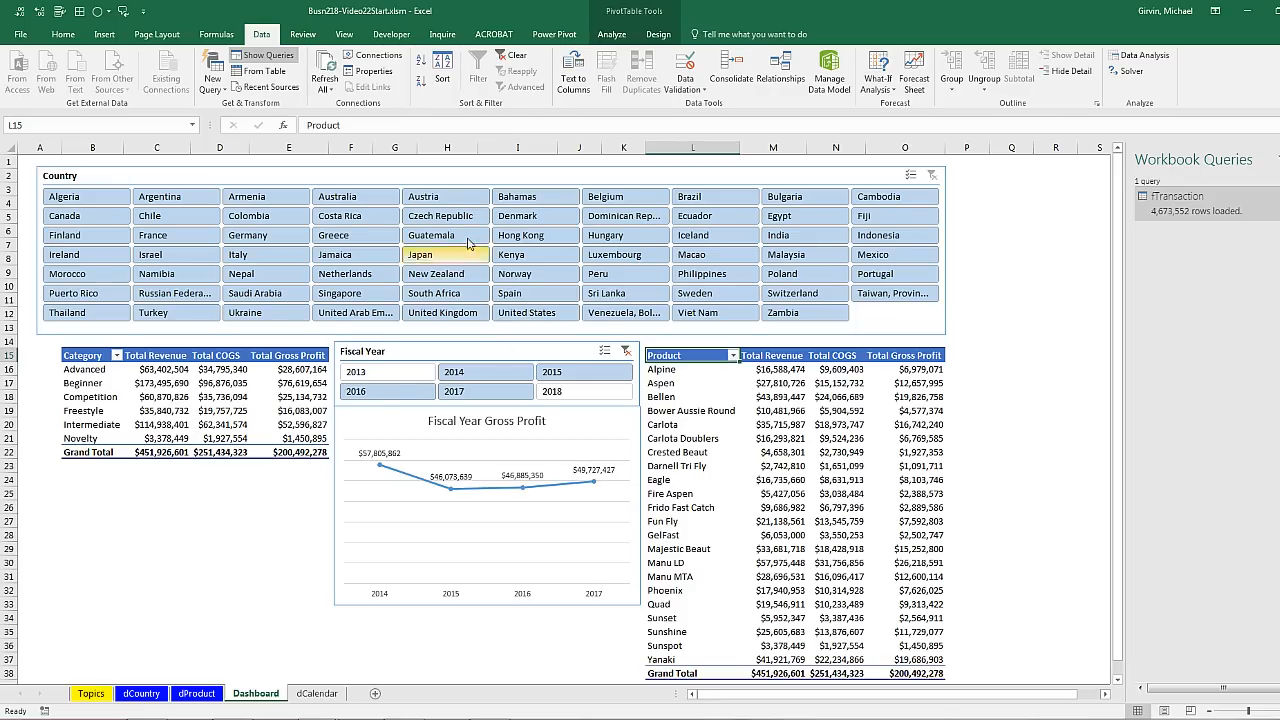
left_click(530, 203)
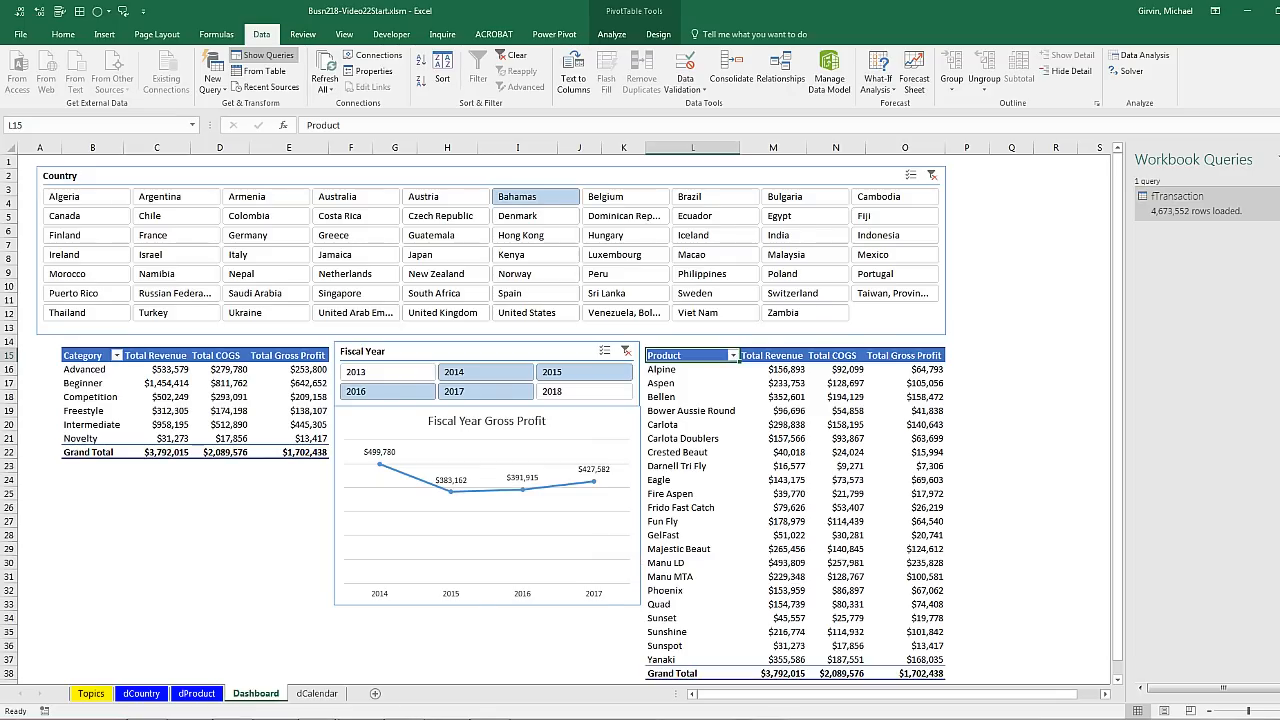
Add the measure % Gross Profit:=DIVIDE([Total Gross Profit],[Total Revenue]) to Power Pivot's fTransaction table and format it as Percentage
left_click(319, 719)
left_click(395, 655)
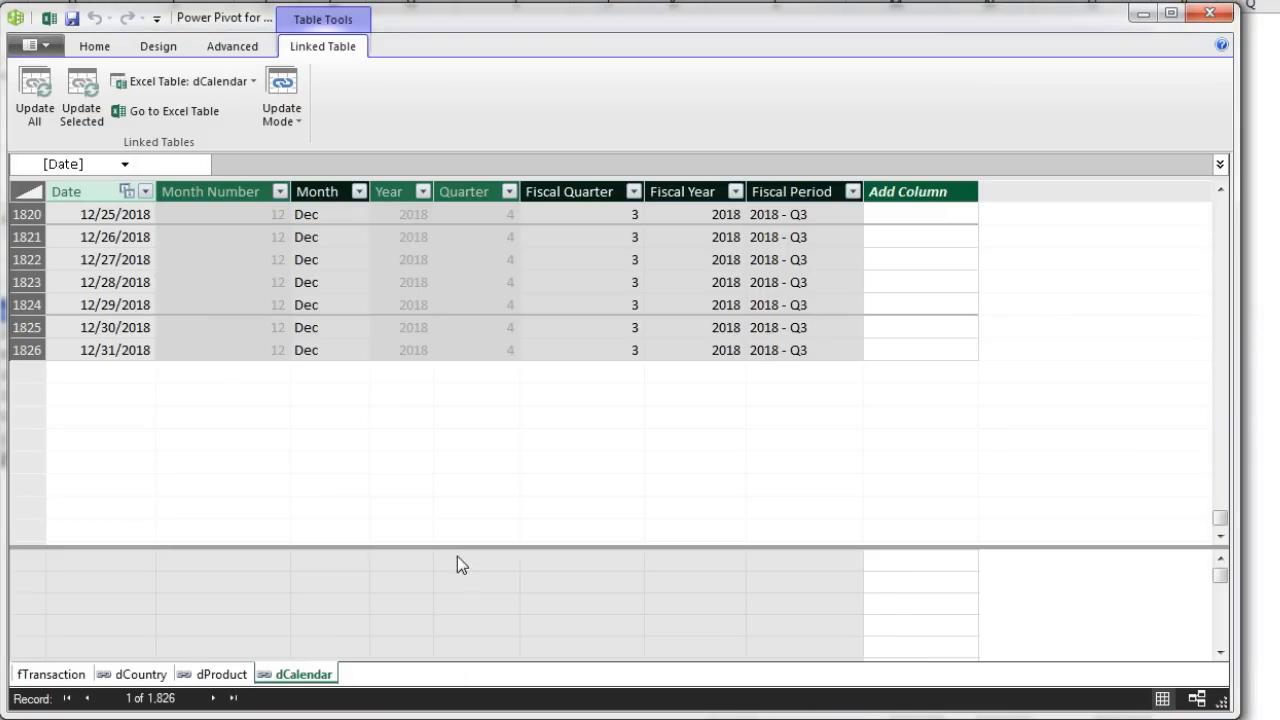
left_click(55, 674)
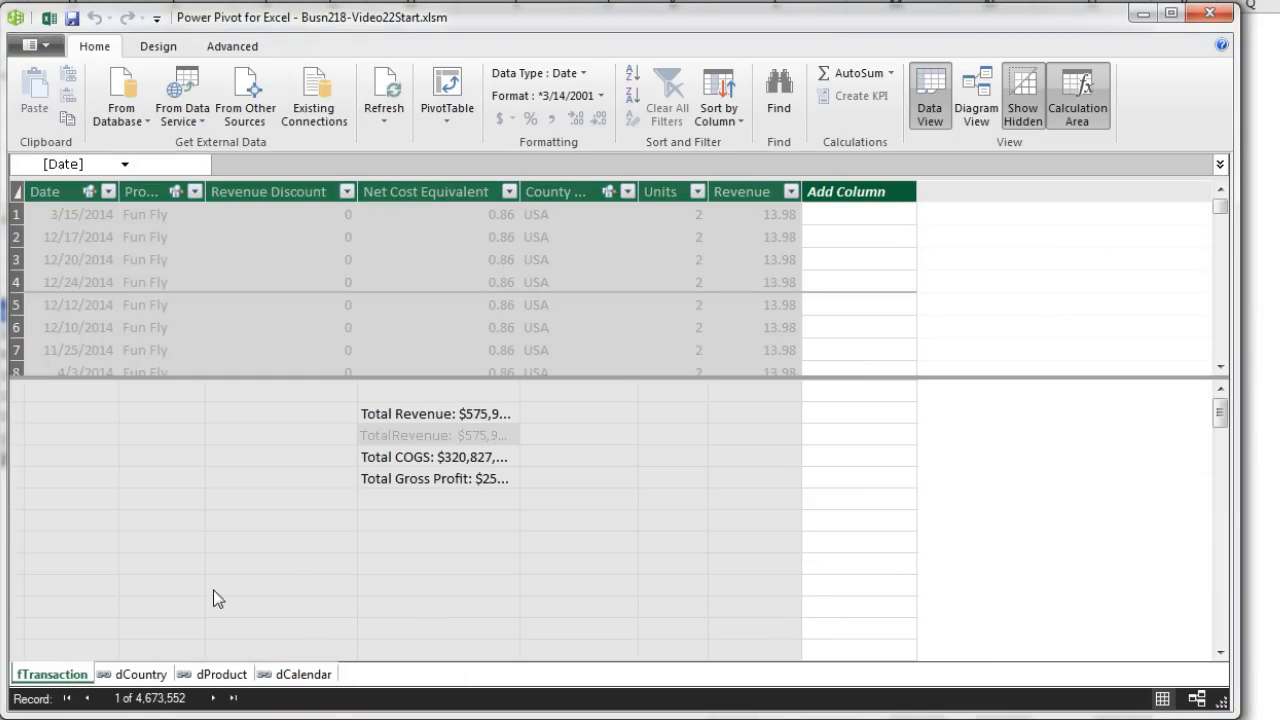
left_click(396, 517)
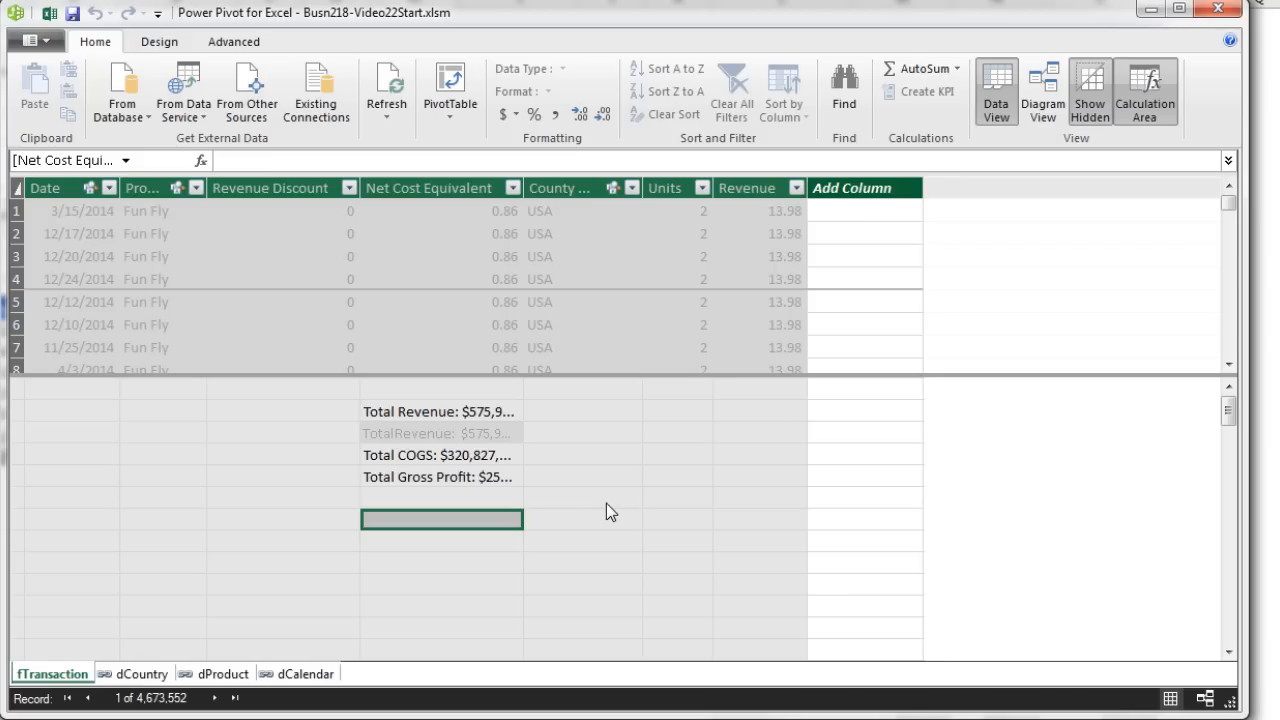
left_click(495, 502)
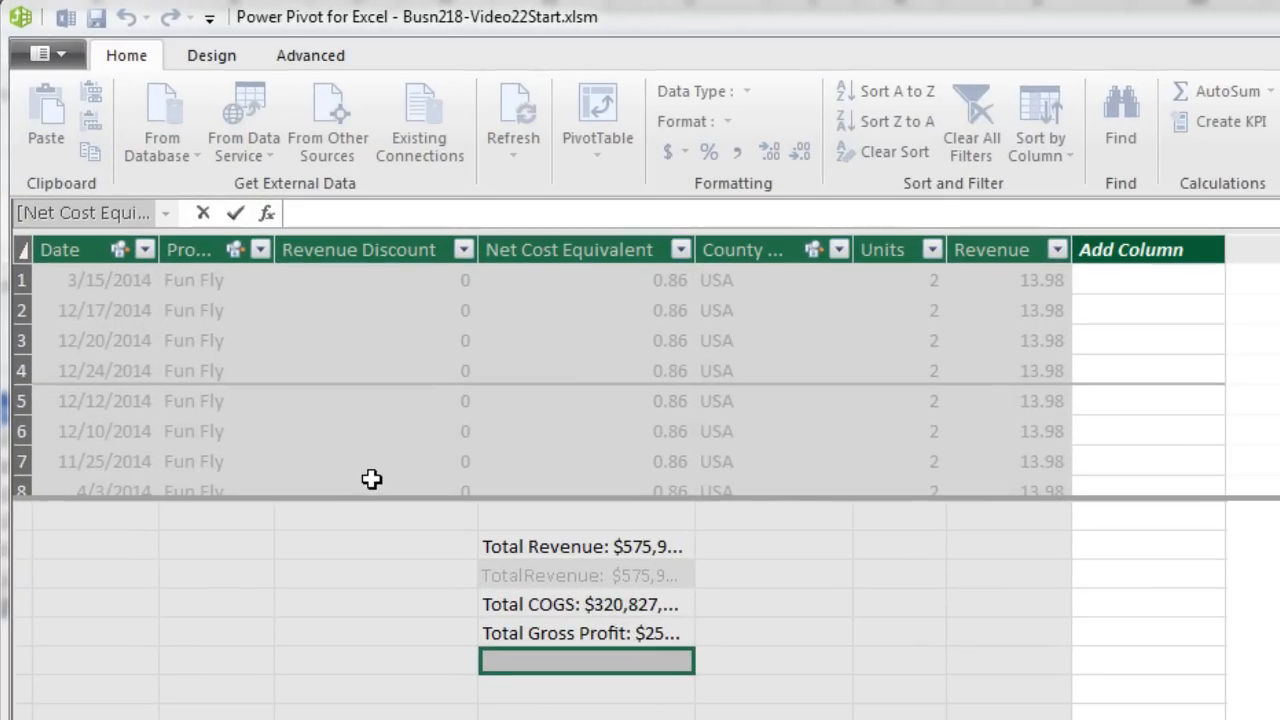
left_click(329, 204)
type("% Gross Profit")
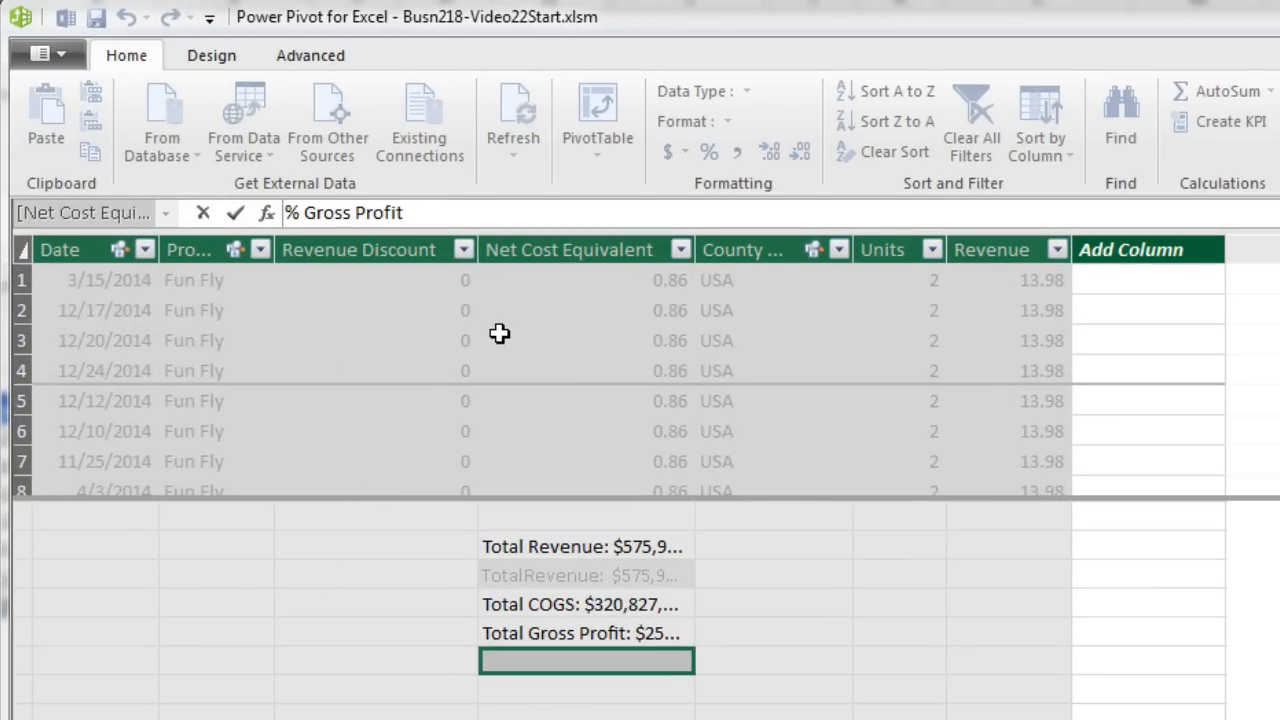
type(":=")
type("div")
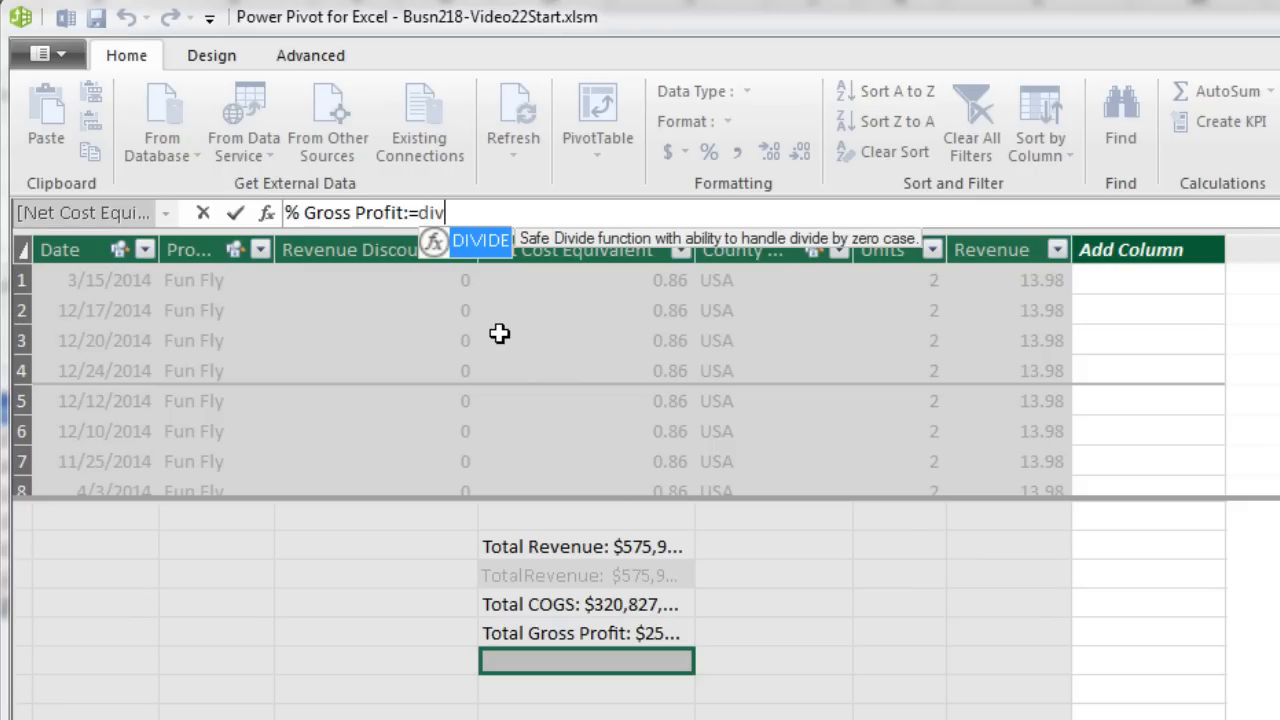
key("Tab")
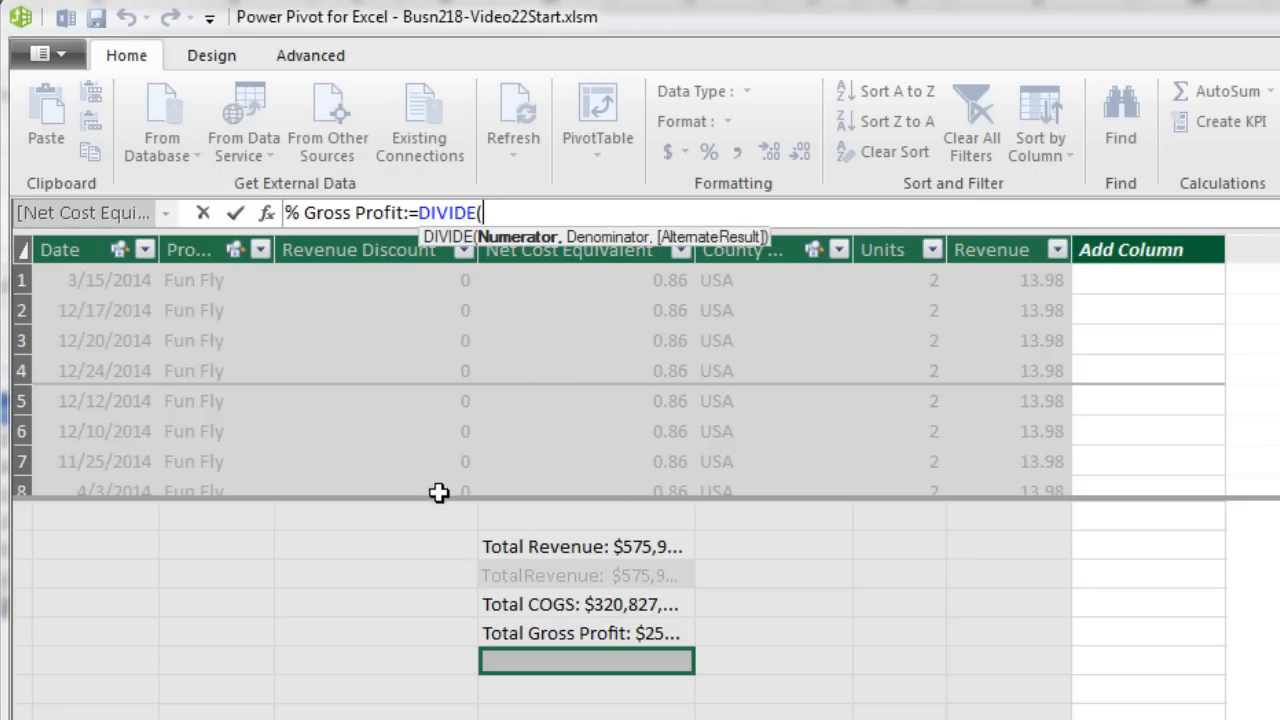
left_click(535, 634)
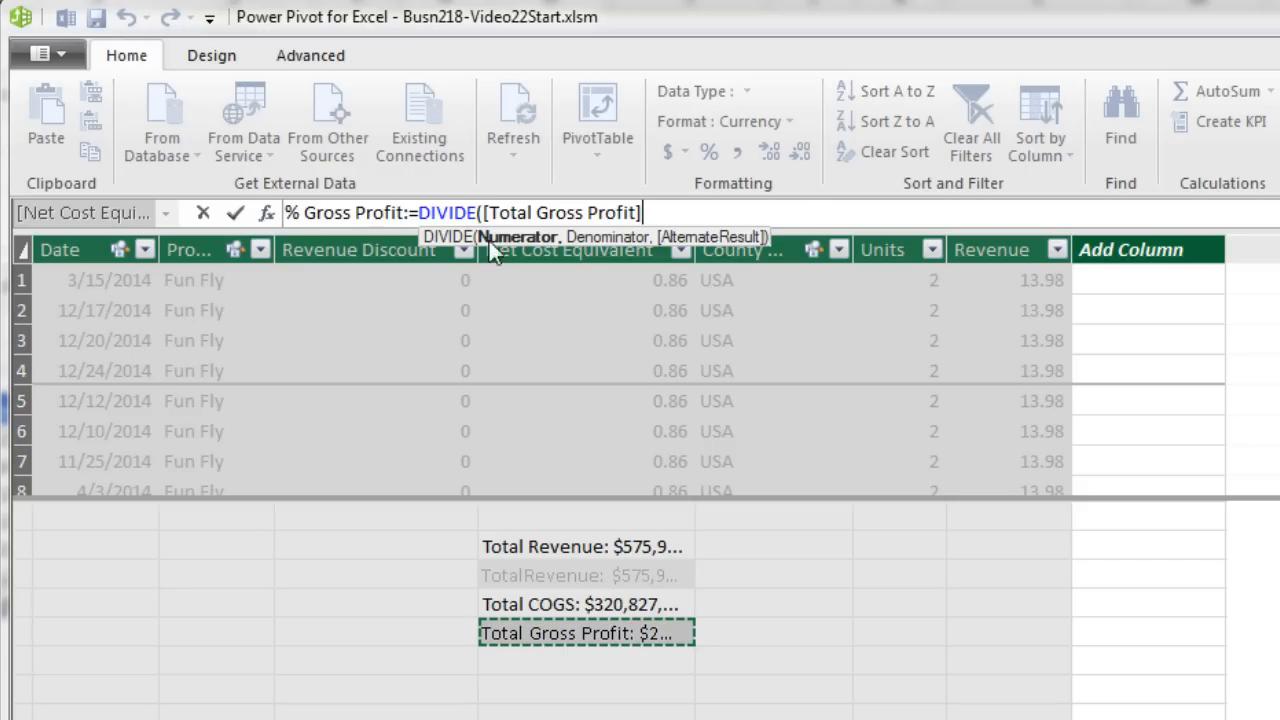
type(",")
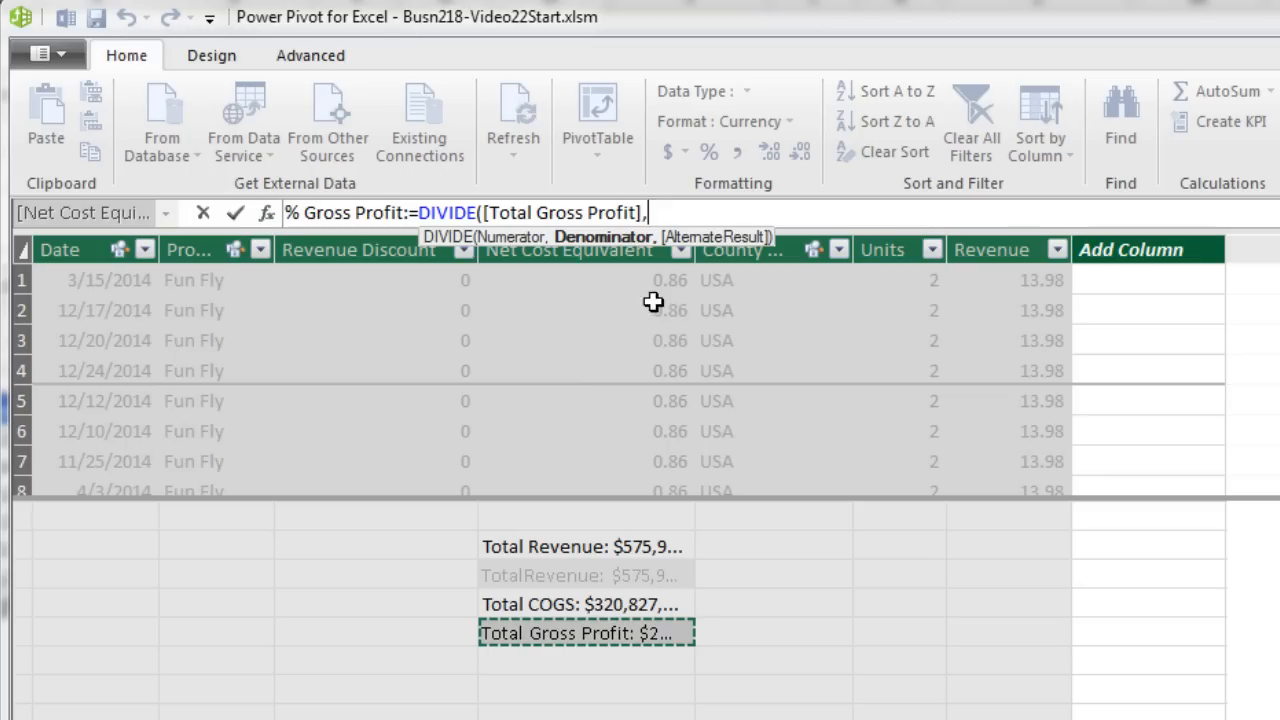
left_click(563, 548)
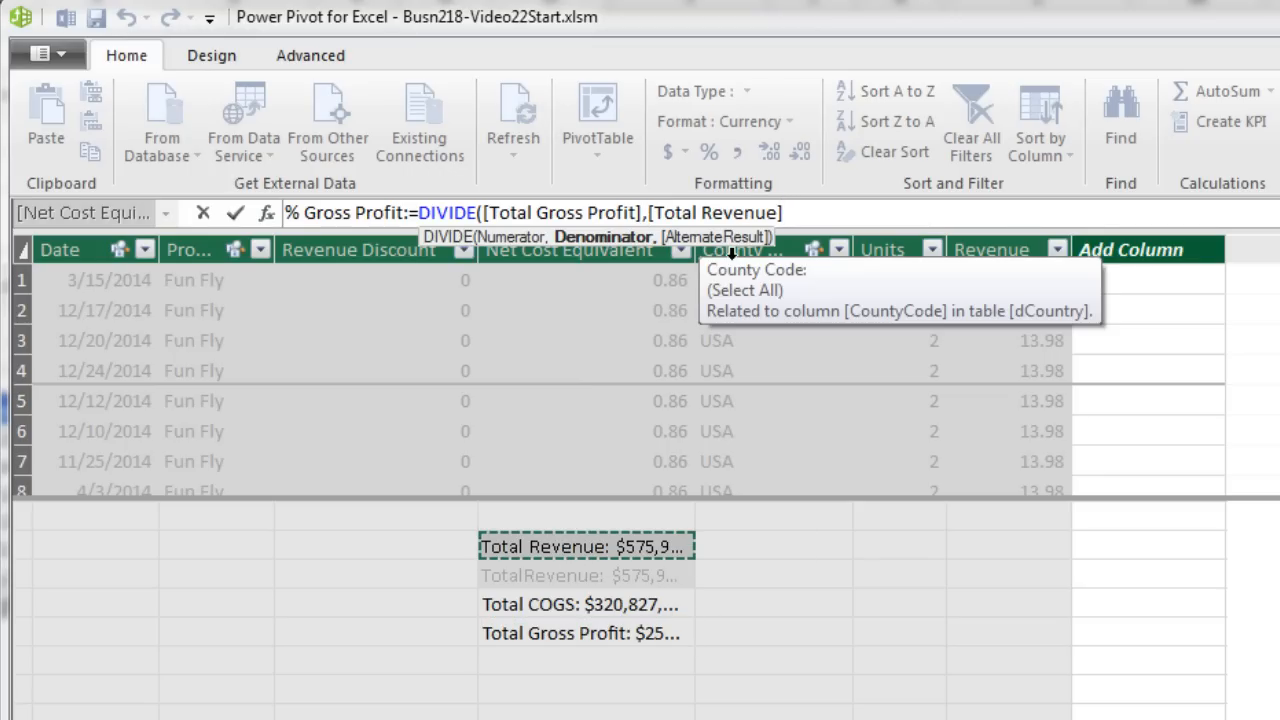
type(")")
key("Return")
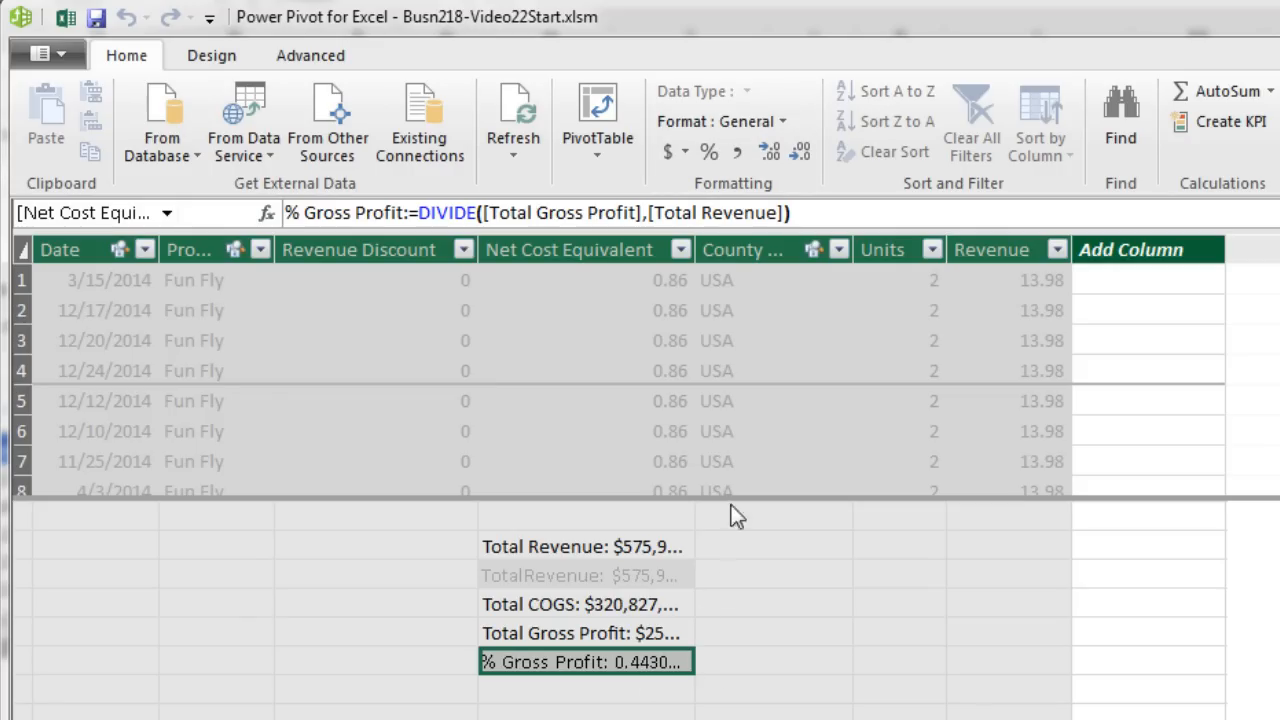
left_click(703, 154)
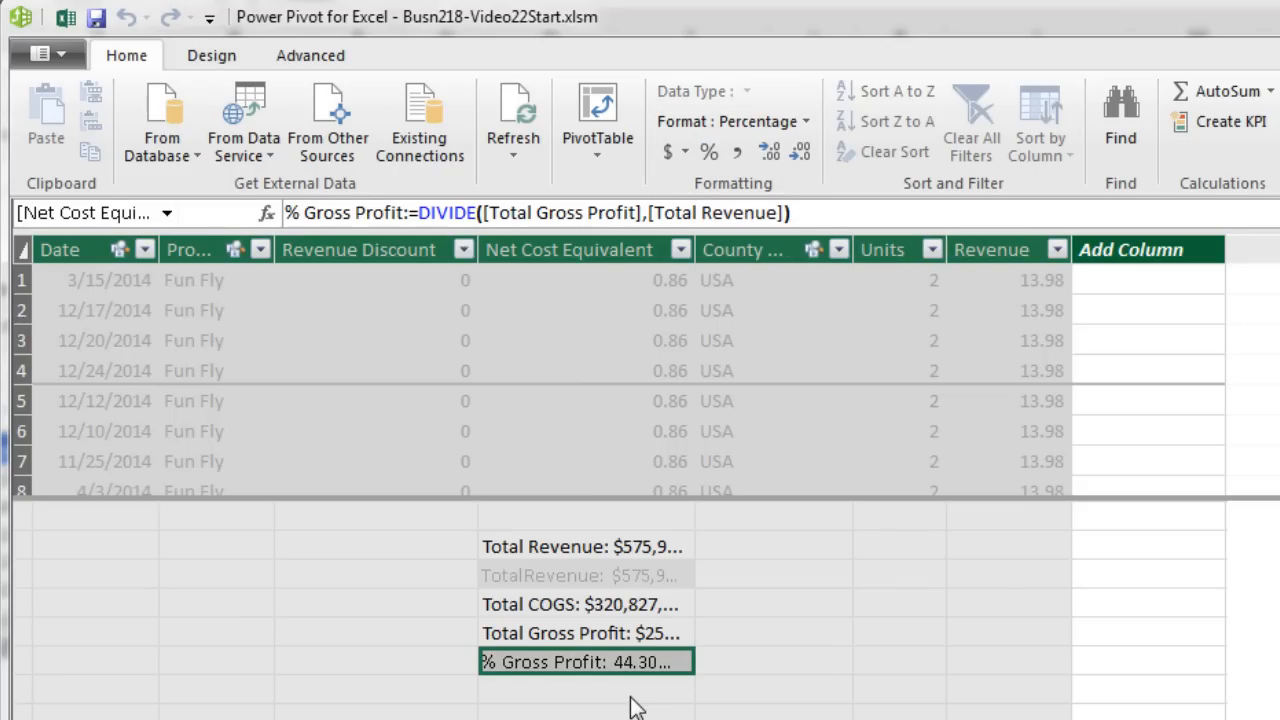
left_click(654, 719)
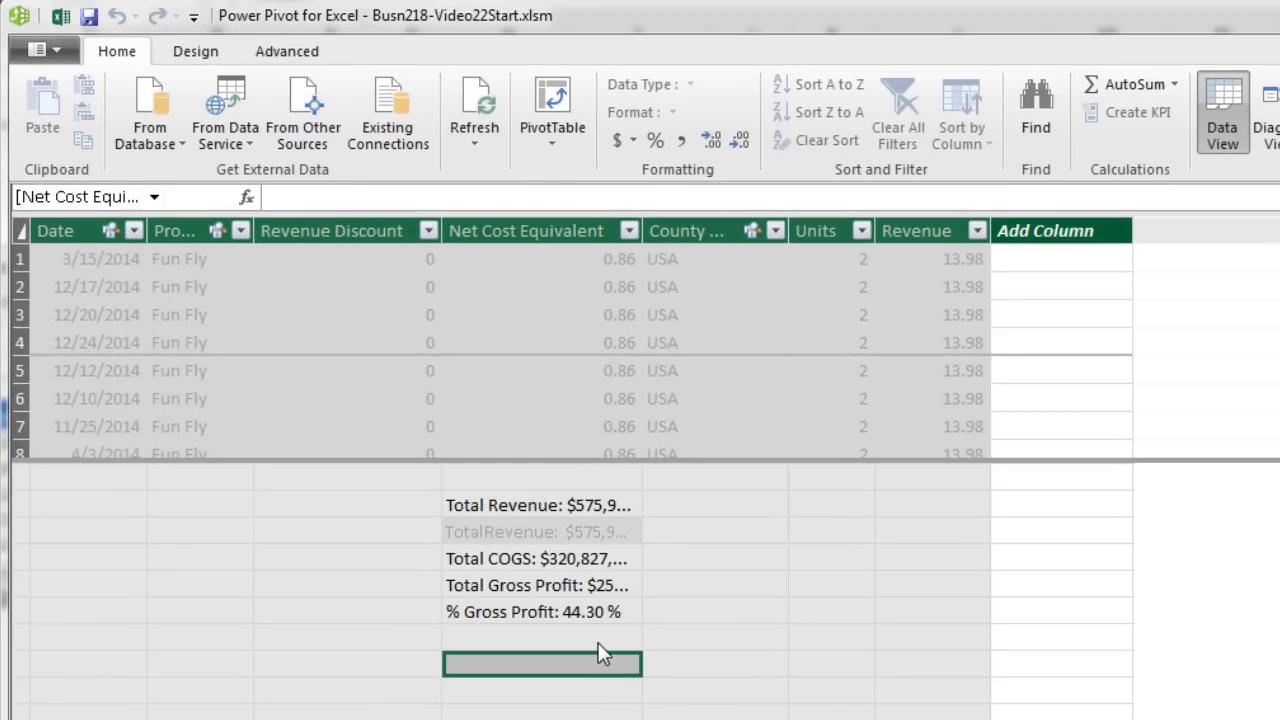
Start the measure GrossProfitSamePeriodLastYear below % Gross Profit, using CALCULATE with [Total Gross Profit] as its expression
left_click(598, 643)
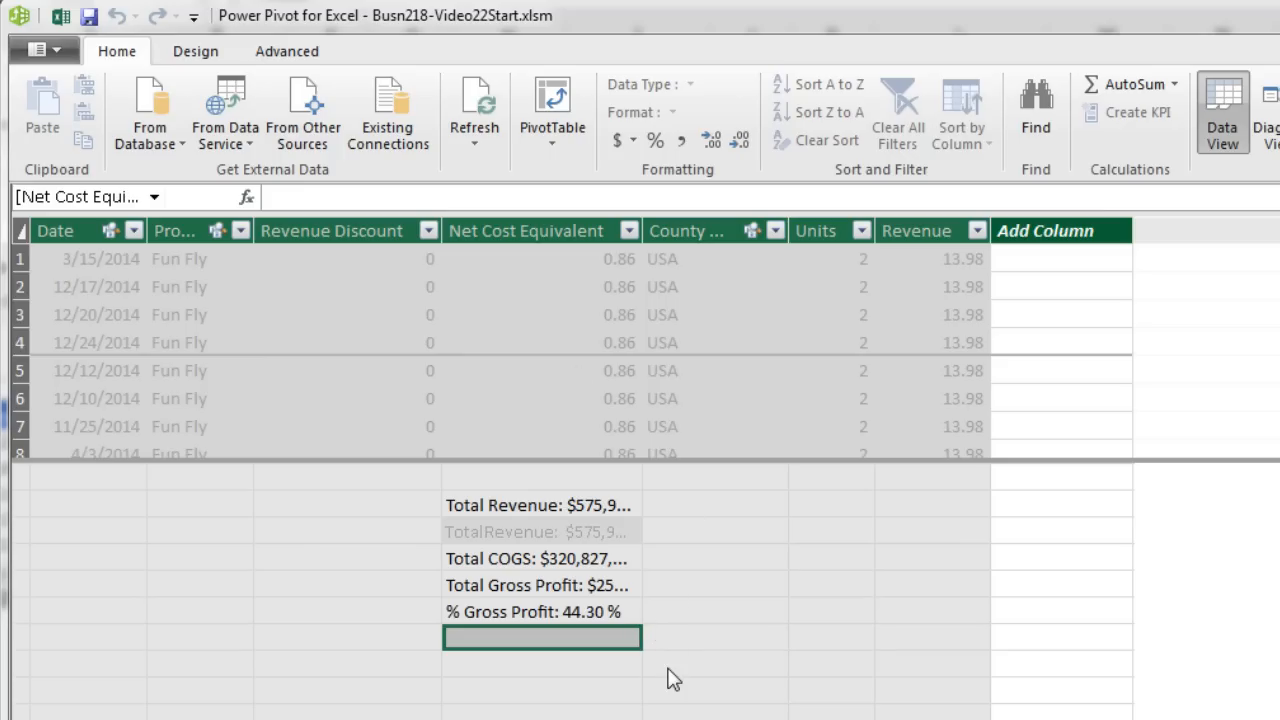
left_click(314, 197)
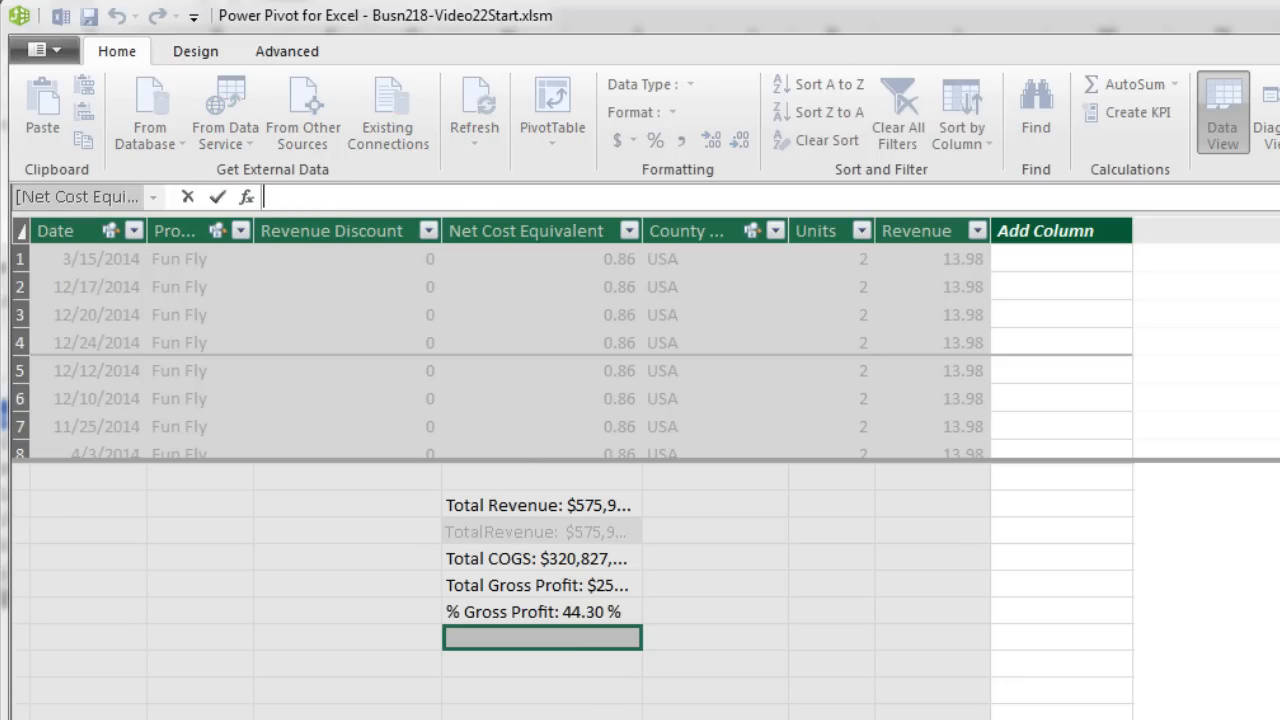
type("GrossProfitSamePeriodLastYear")
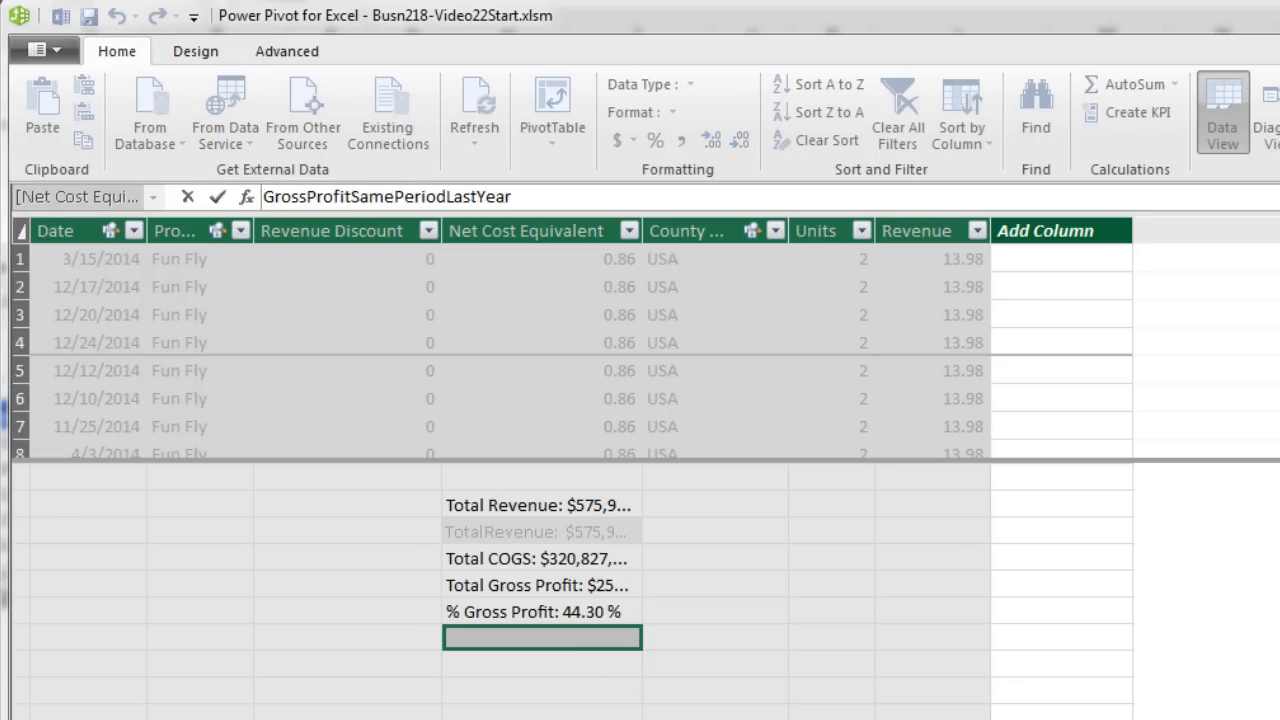
type(":=c")
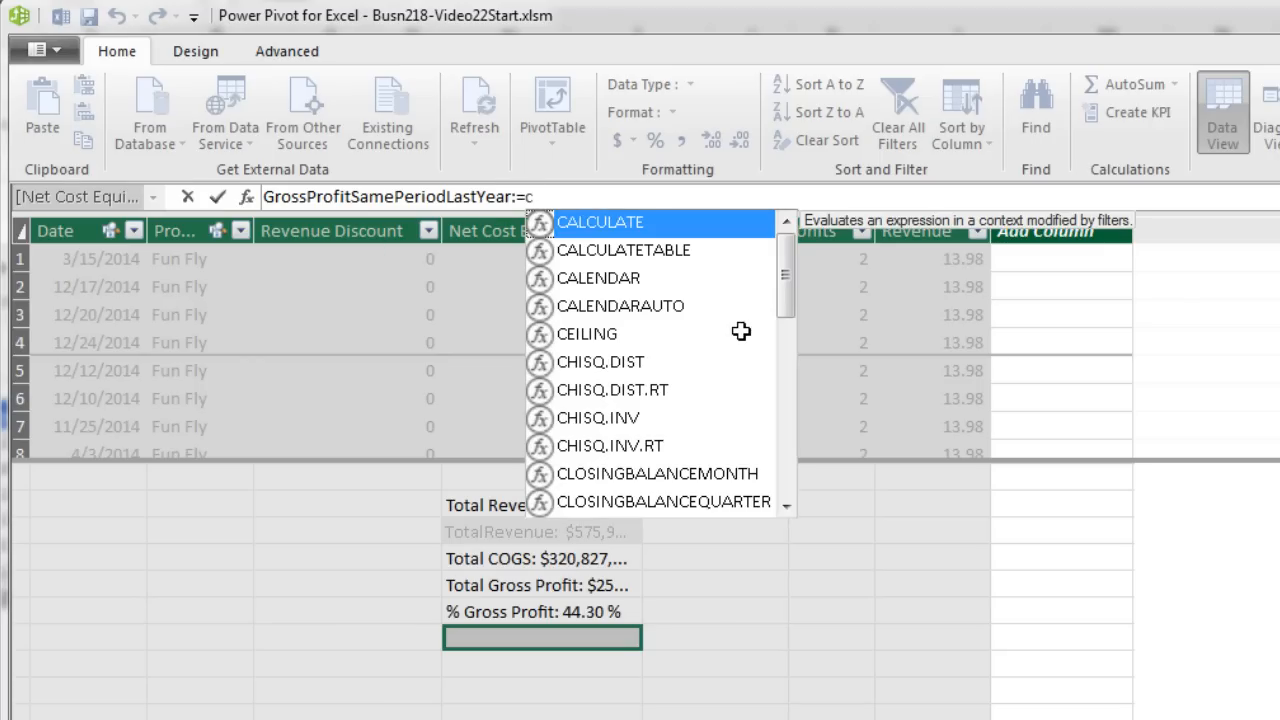
key("Tab")
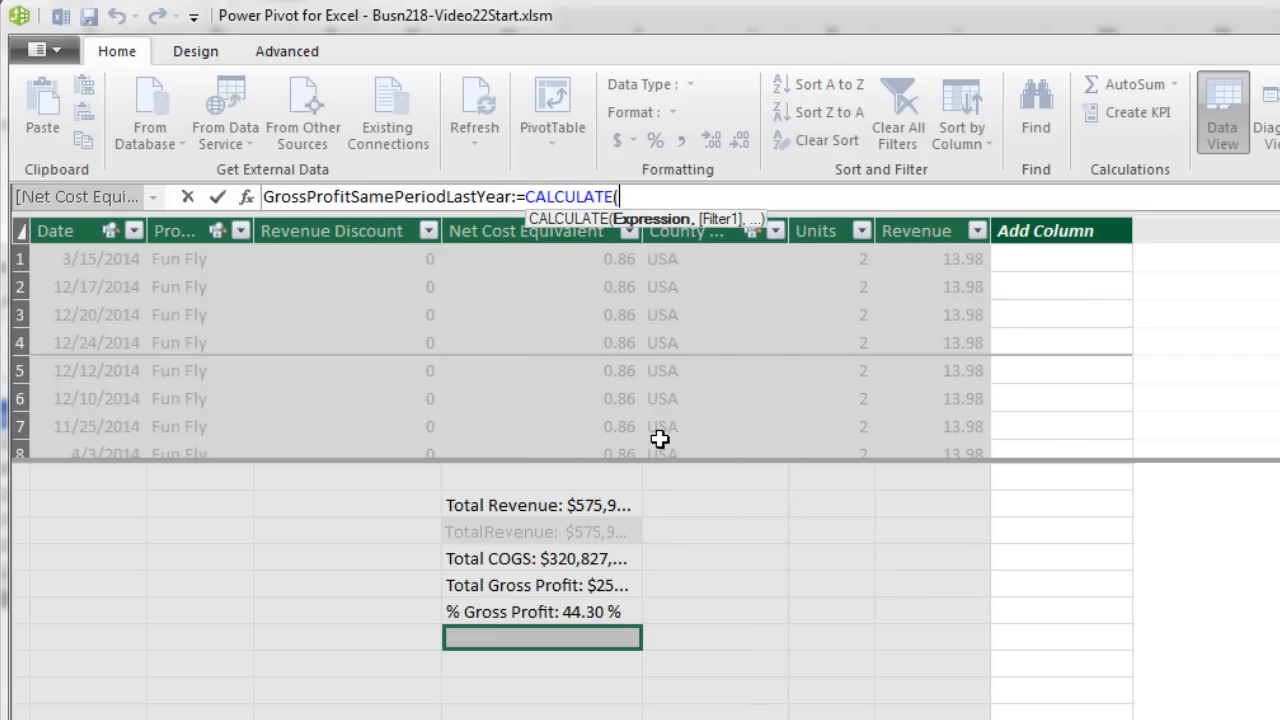
type("[")
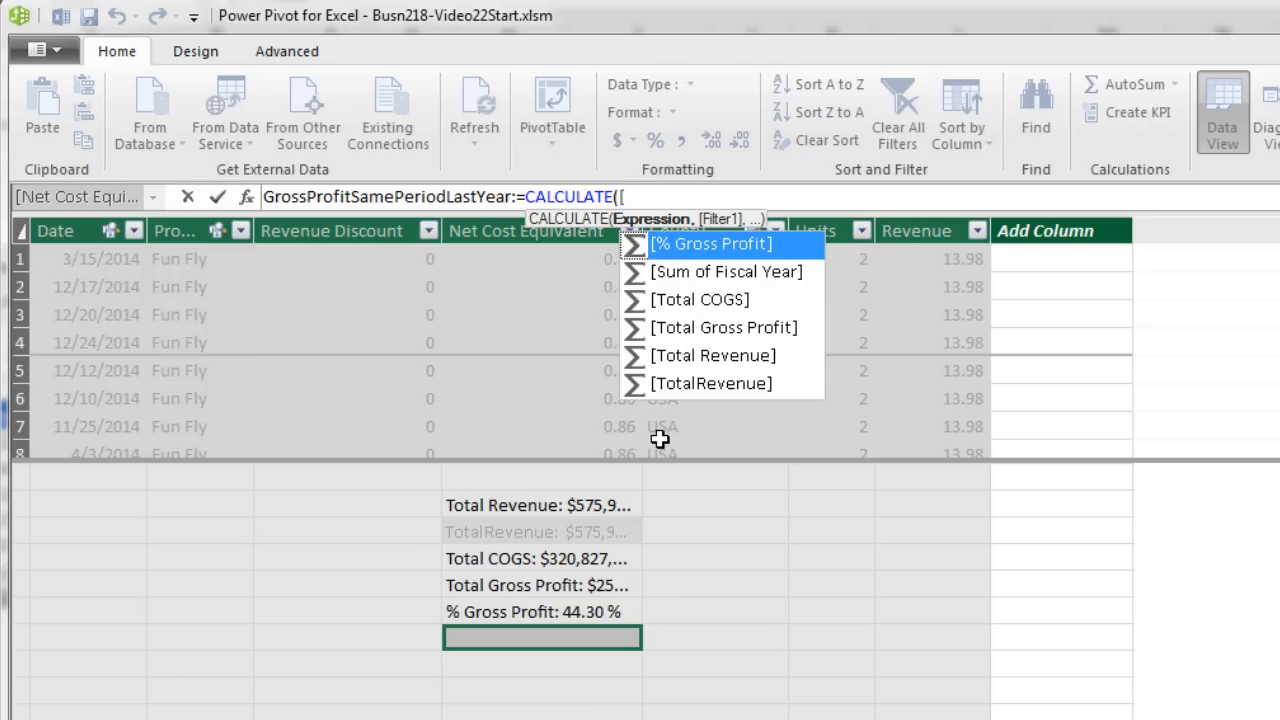
type("t")
key("Down")
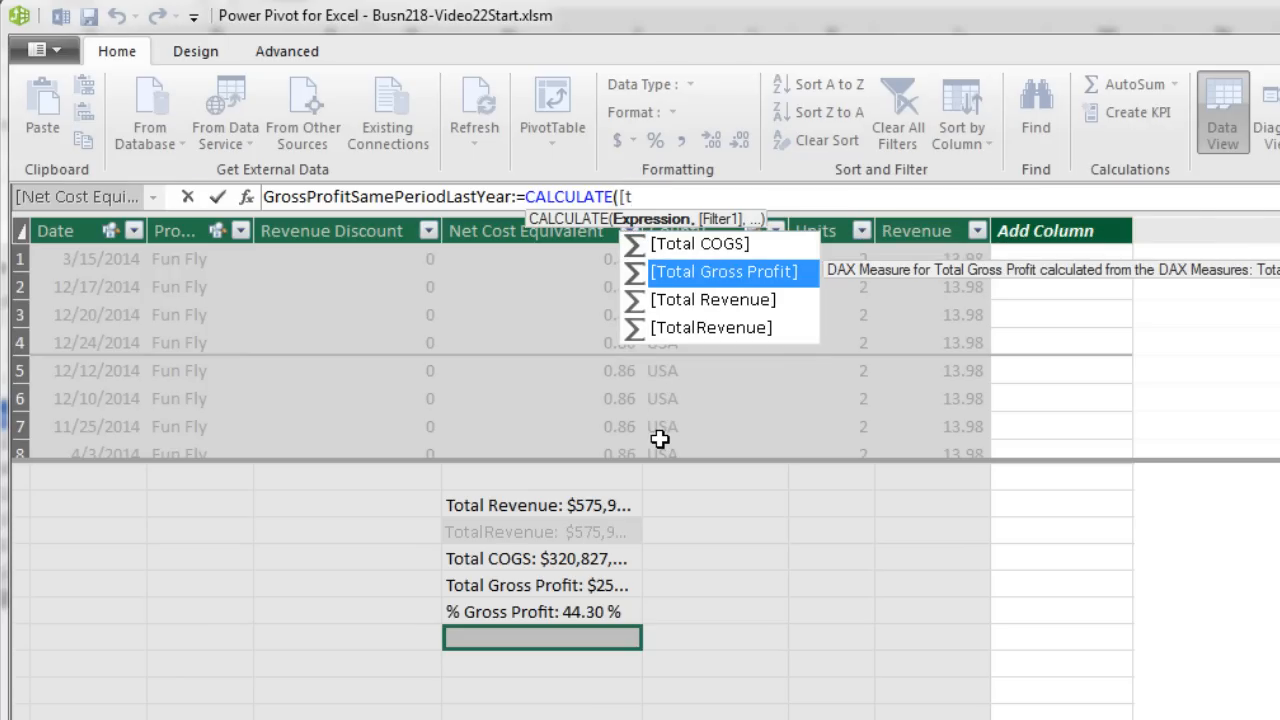
key("Tab")
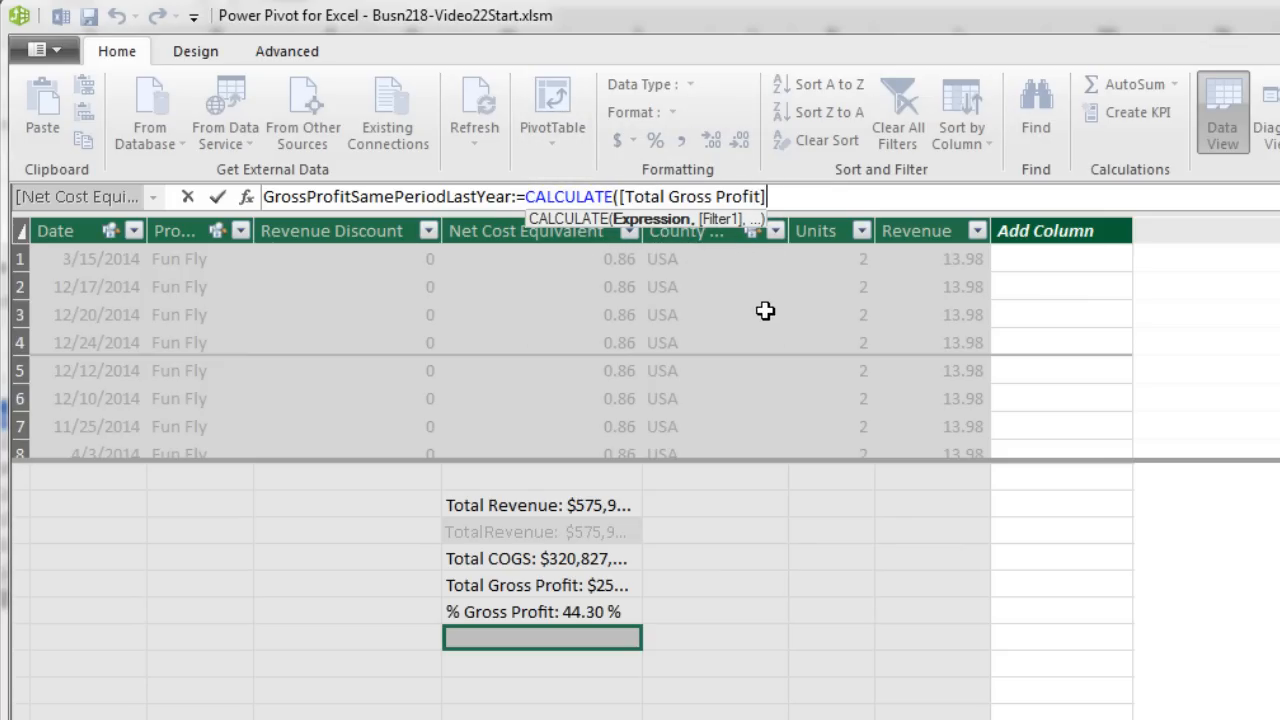
Complete the CALCULATE measure with the filter SAMEPERIODLASTYEAR(dCalendar[Date]) and enter the formula
type(",")
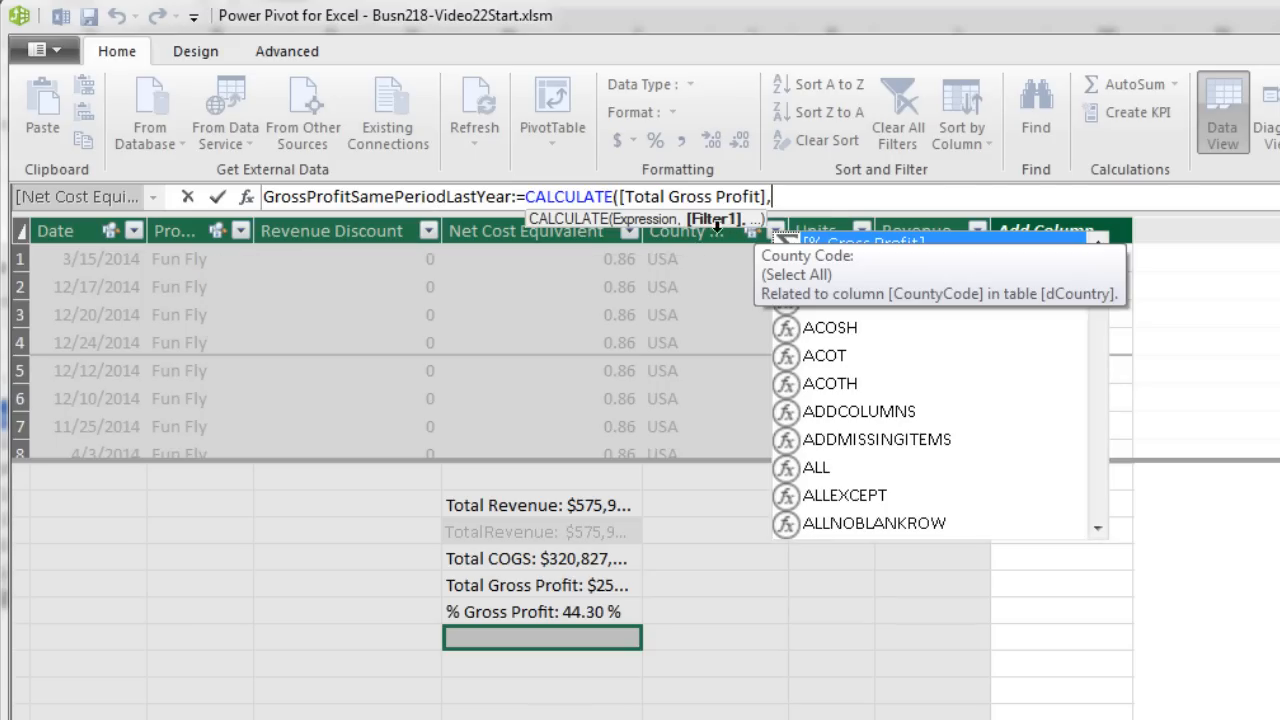
type("s")
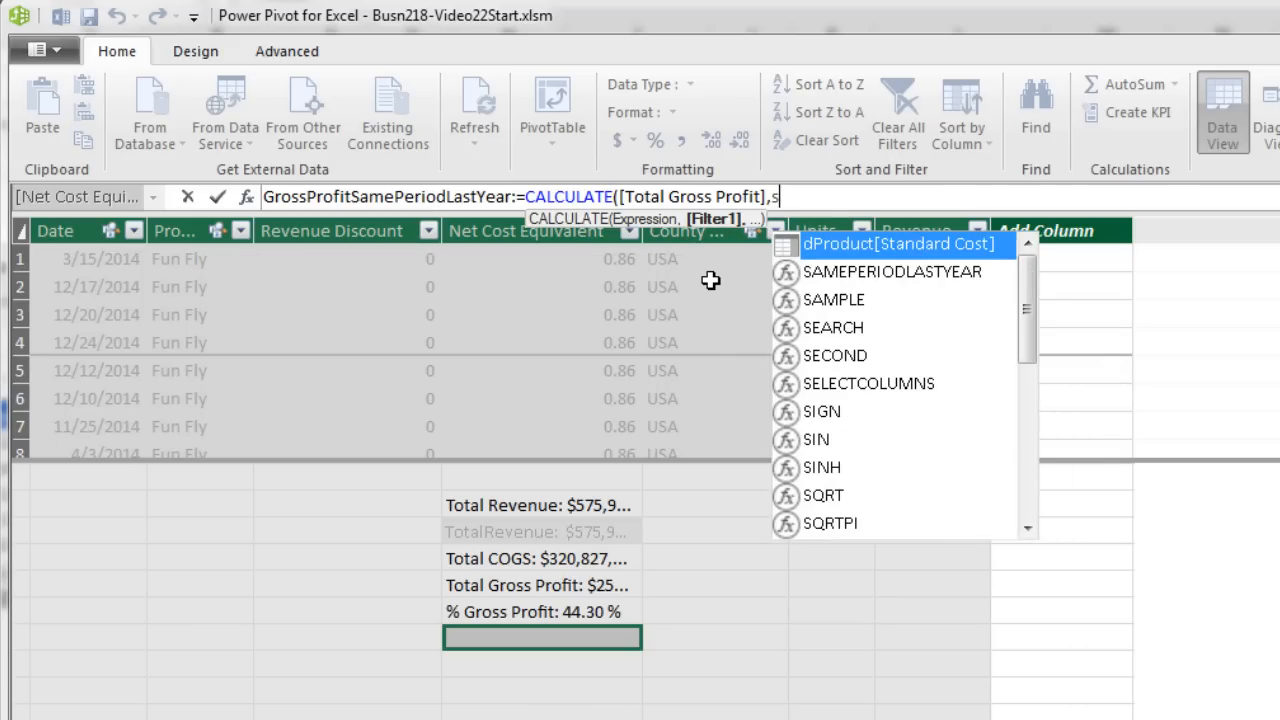
type("am")
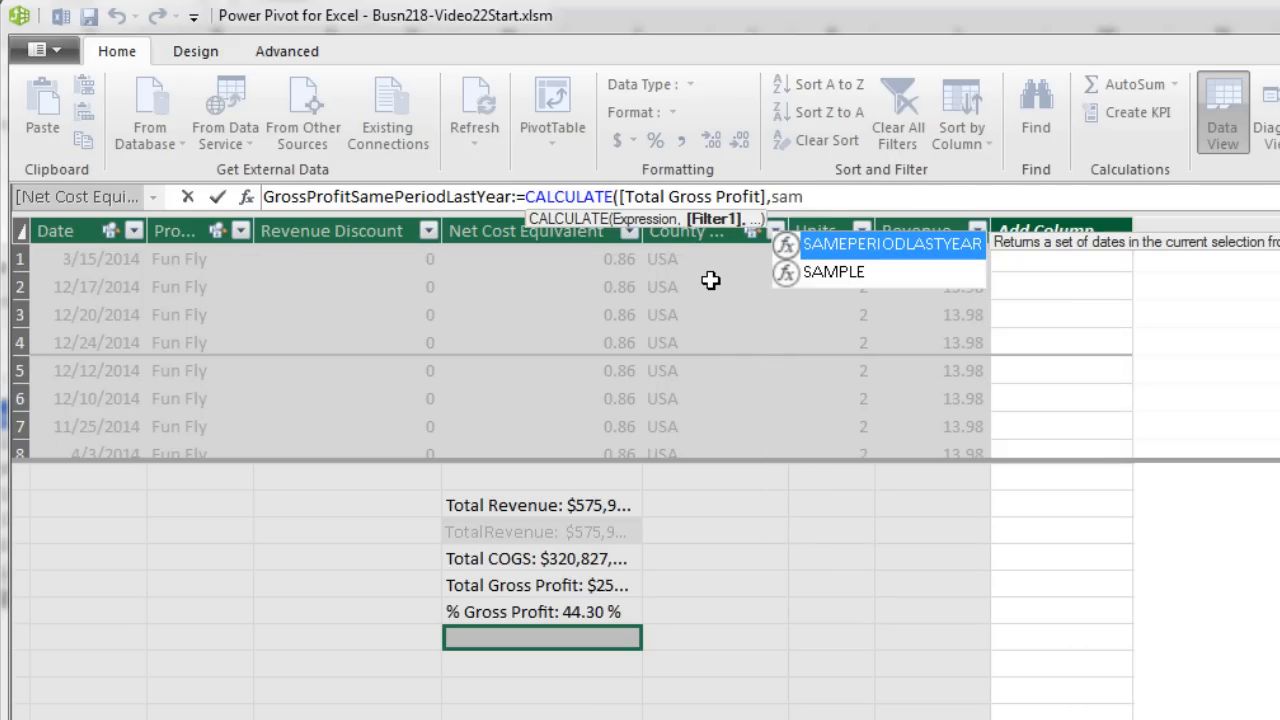
key("Tab")
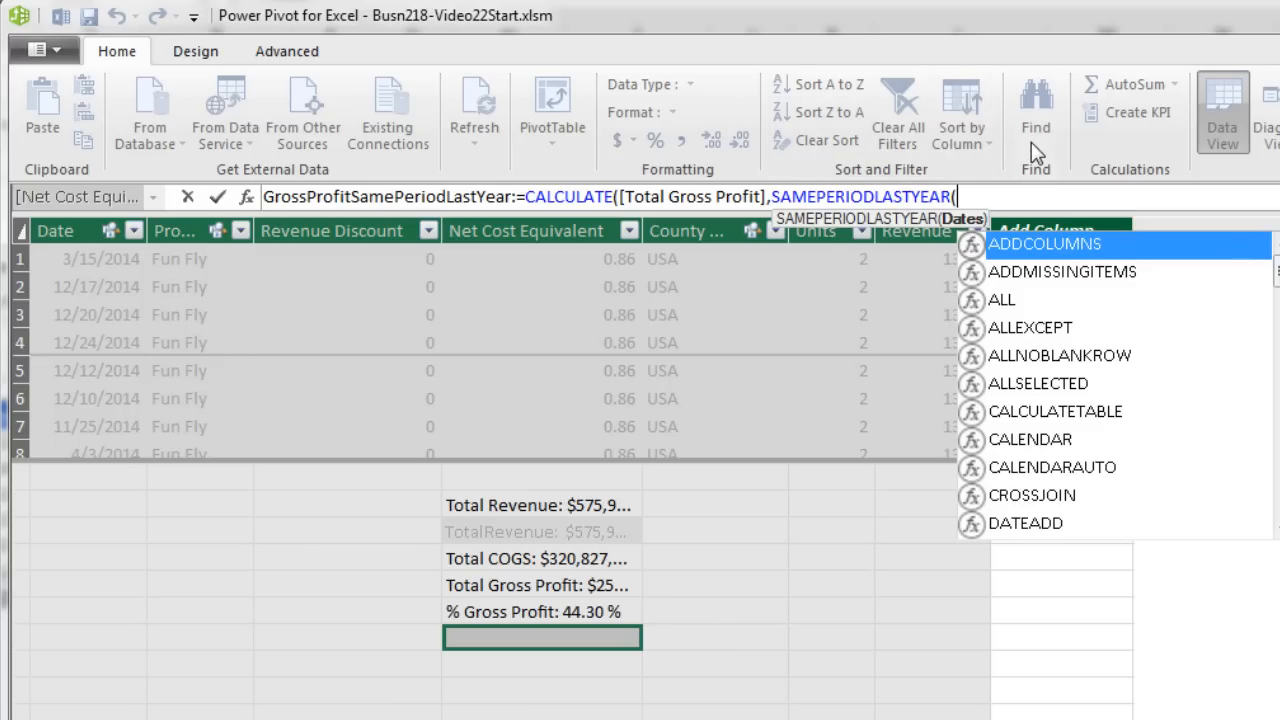
type("dc")
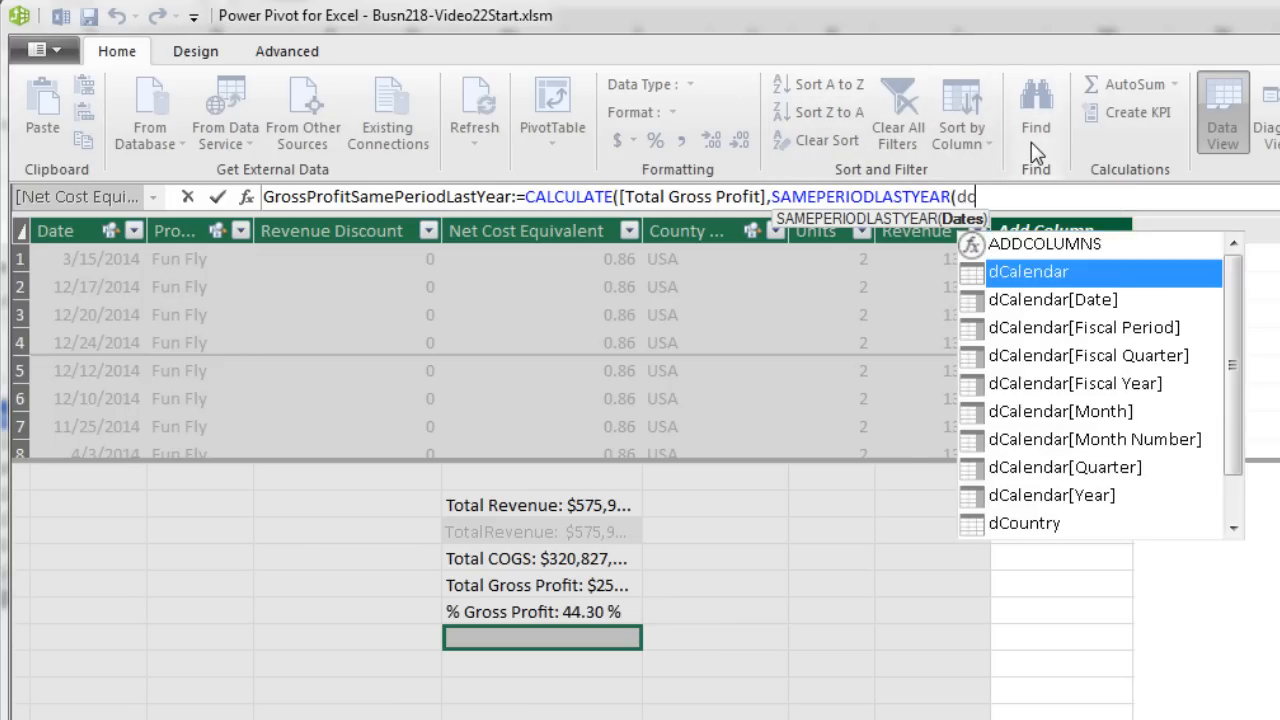
key("Down")
key("Tab")
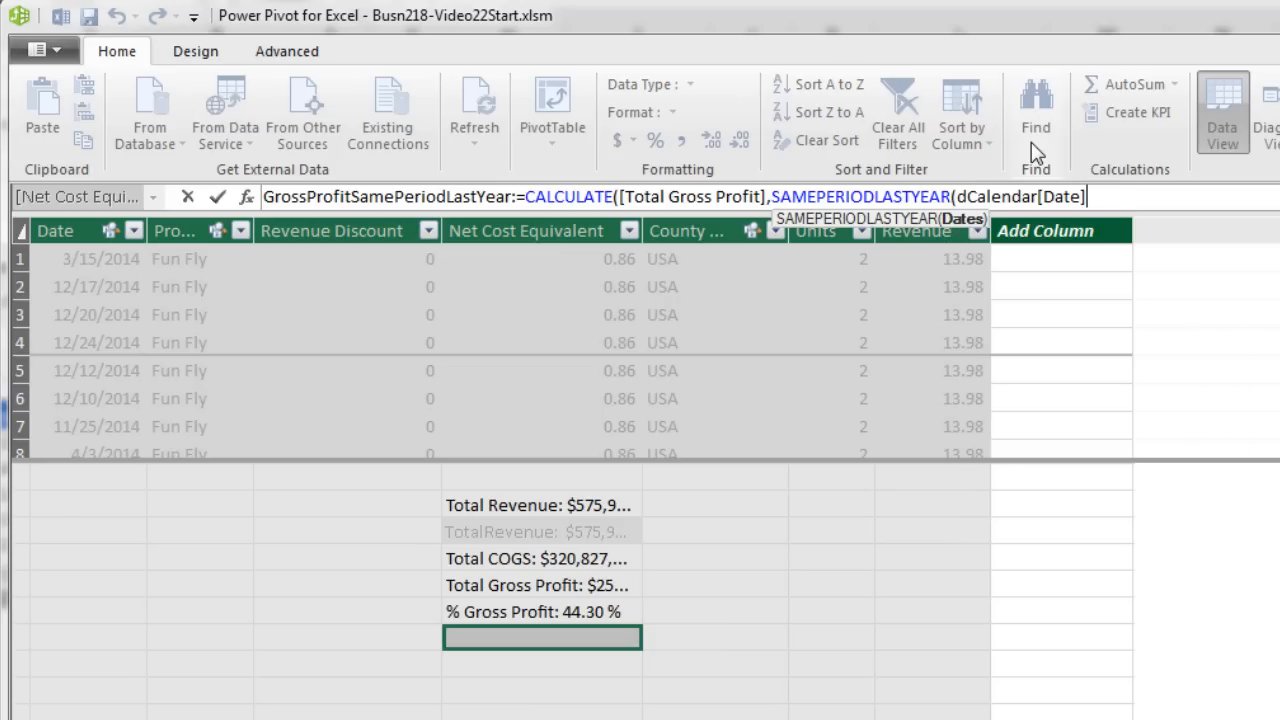
type(")")
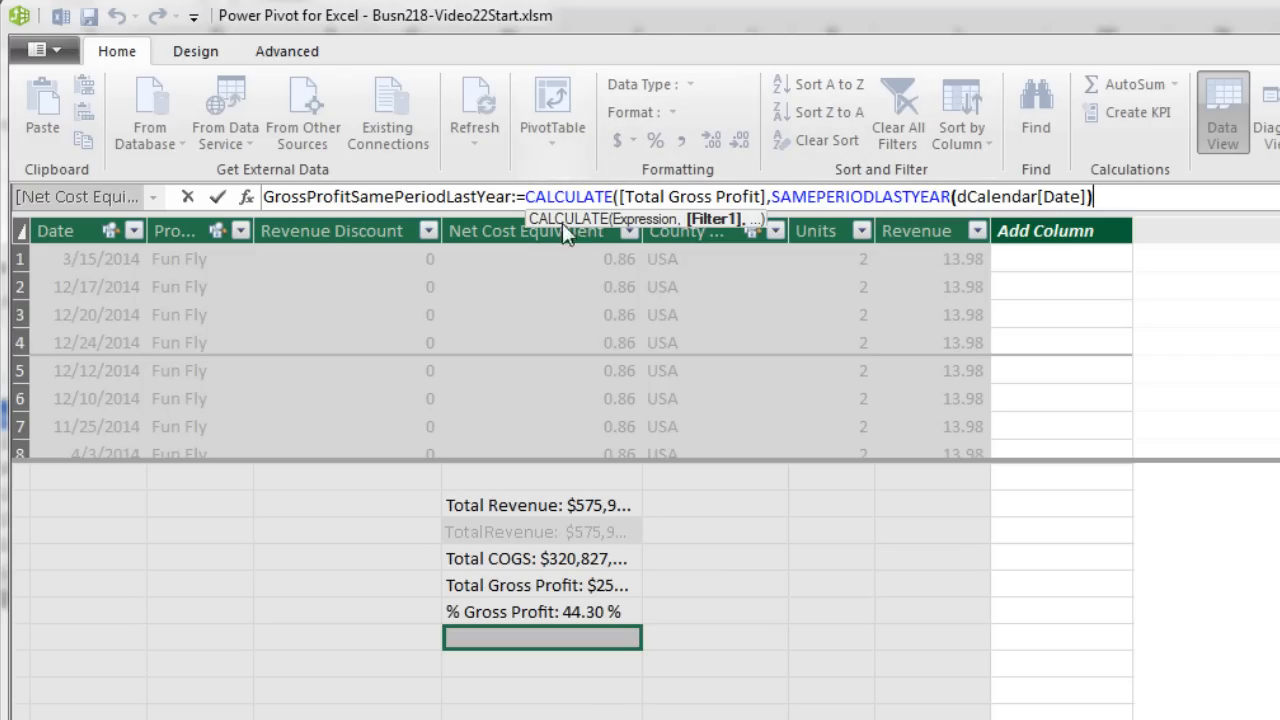
type(")")
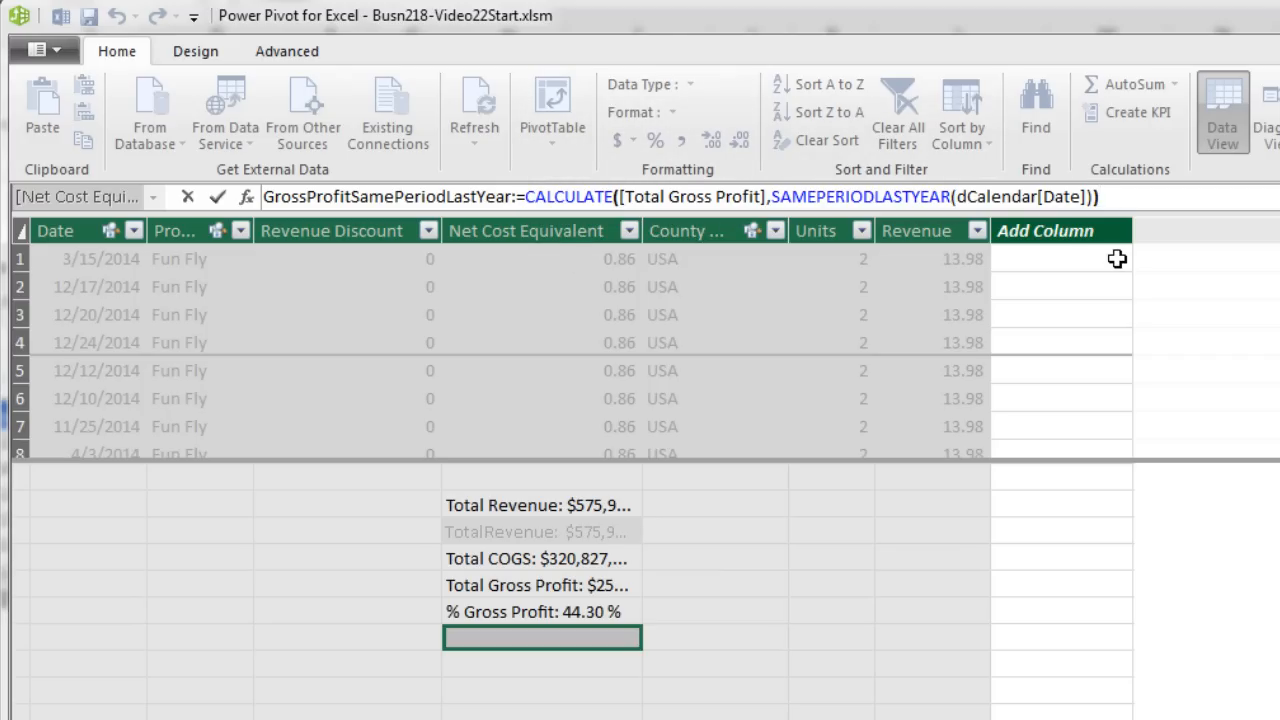
key("Return")
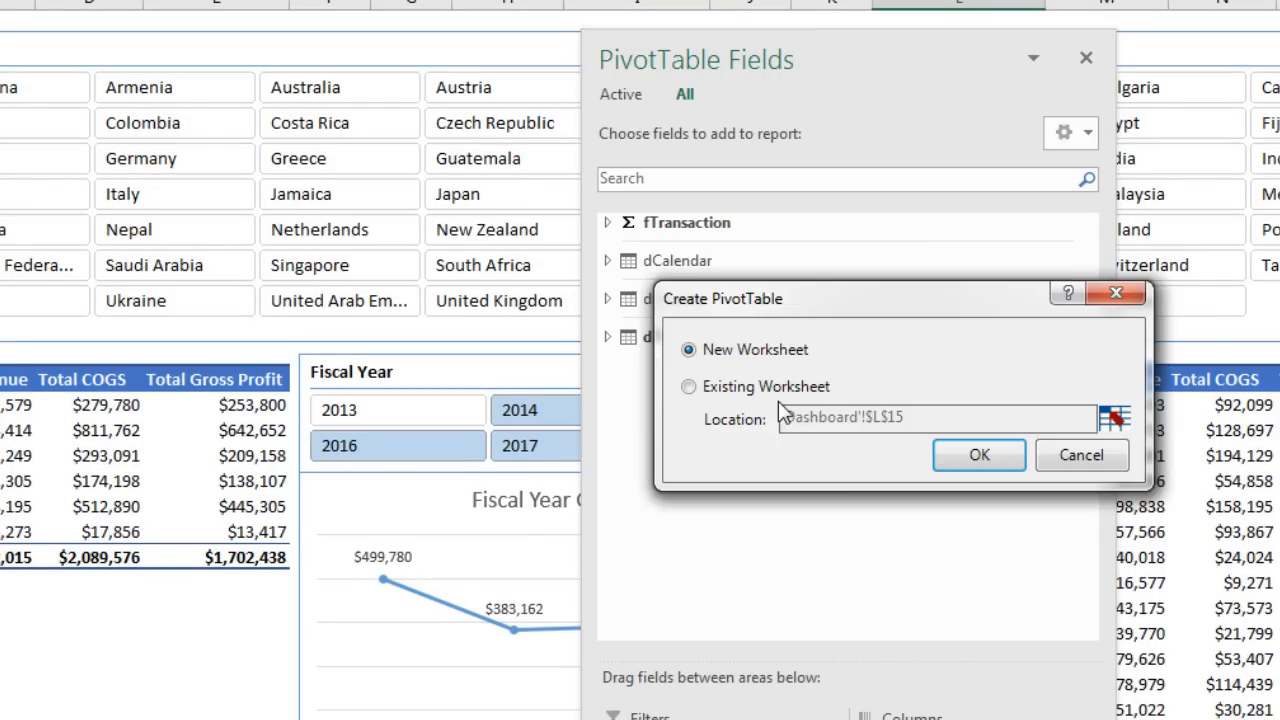
Create a PivotTable on a new worksheet with Fiscal Period as rows and Total Gross Profit and GrossProfitSamePeriodLastYear as values
key("Return")
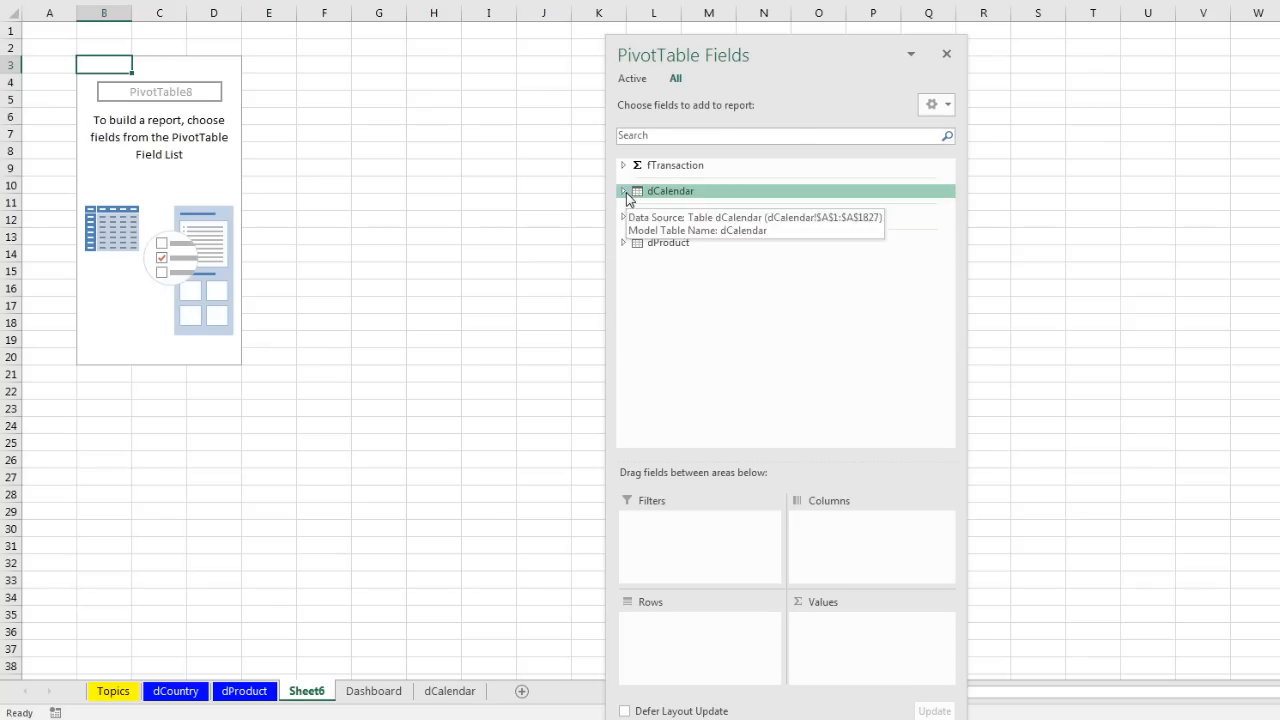
left_click(625, 192)
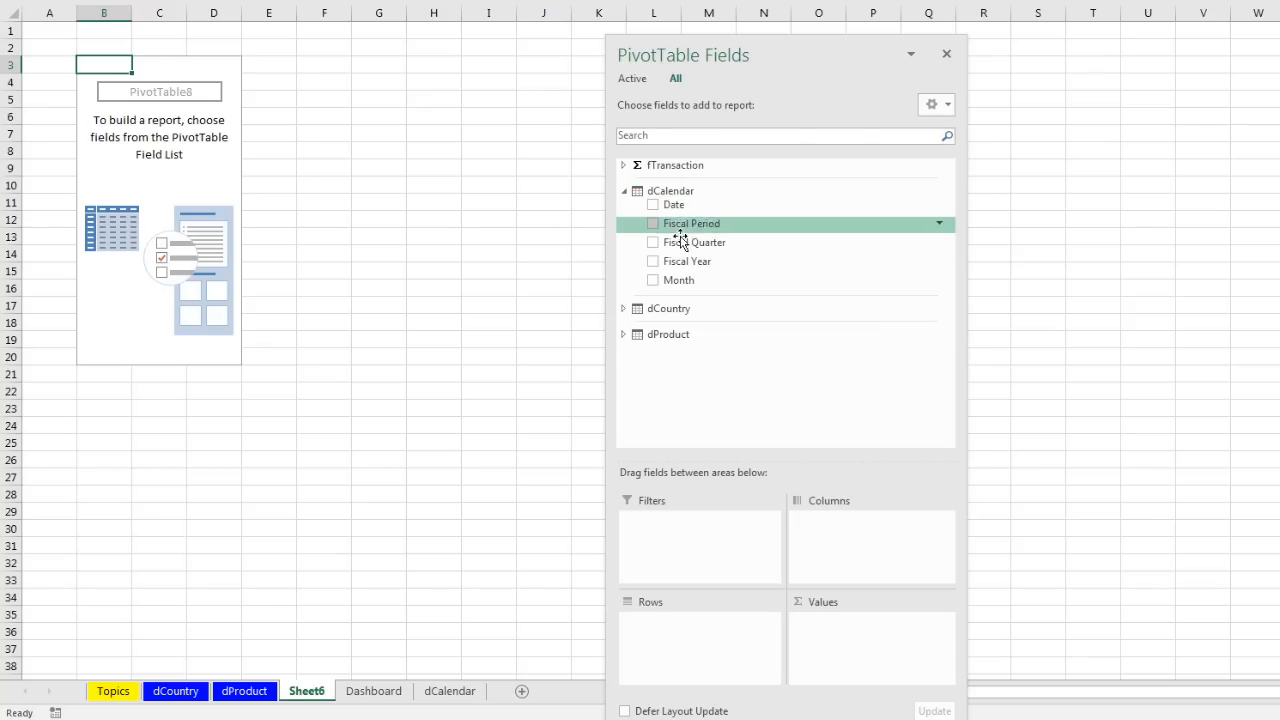
left_click_drag(680, 222, 692, 650)
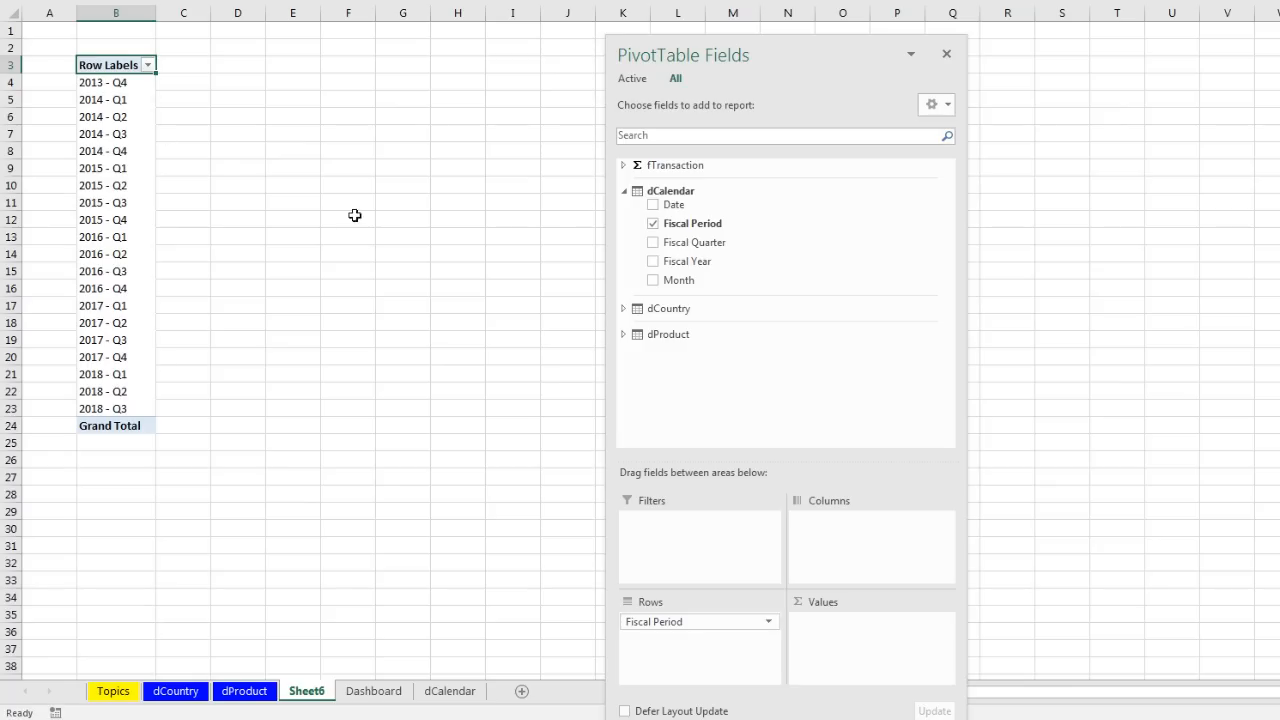
left_click(623, 165)
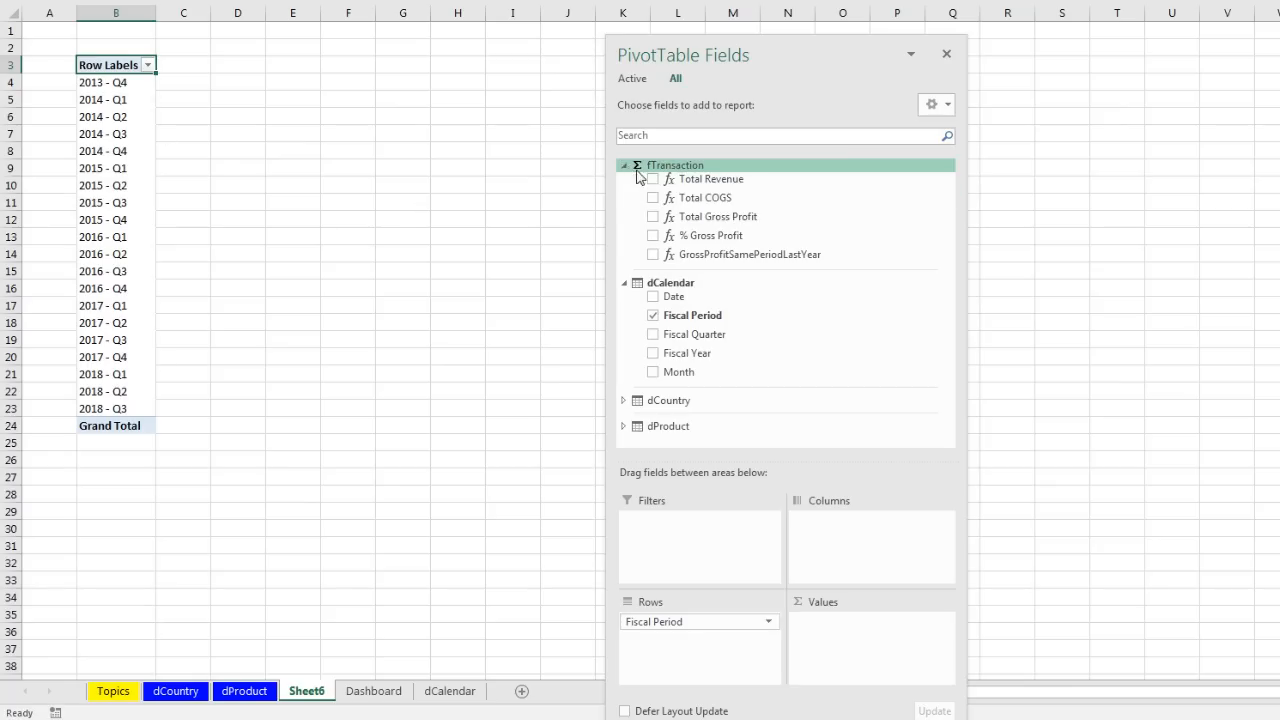
left_click_drag(705, 222, 870, 625)
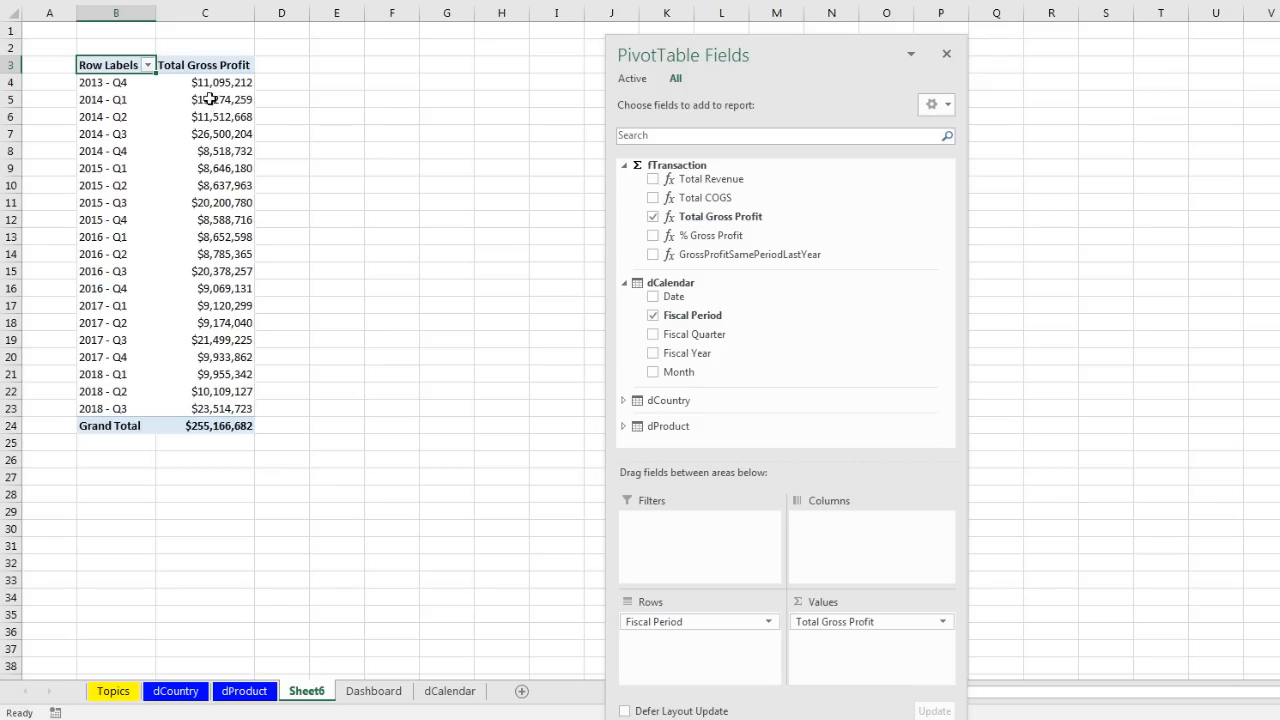
left_click(217, 198)
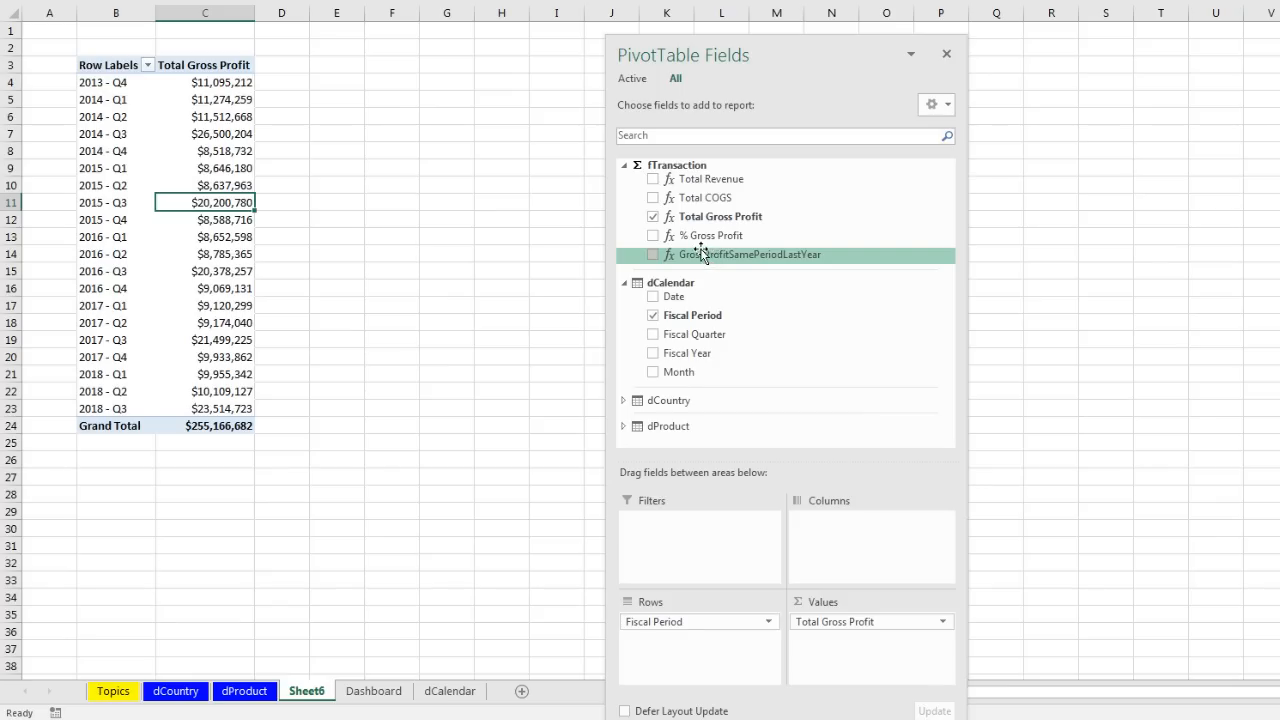
left_click_drag(698, 257, 832, 651)
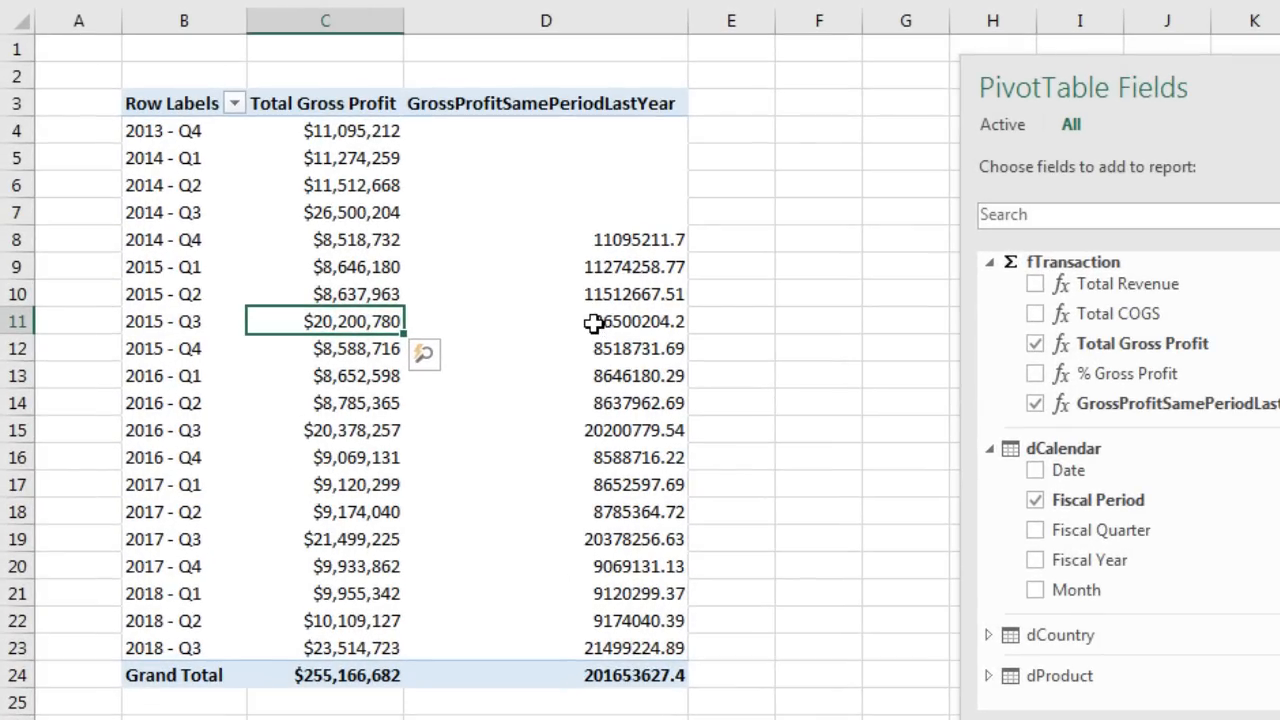
Compare the same-period-last-year gross profit for 2015 - Q3 with the total gross profit of 2014 - Q3 in the PivotTable
left_click(594, 322)
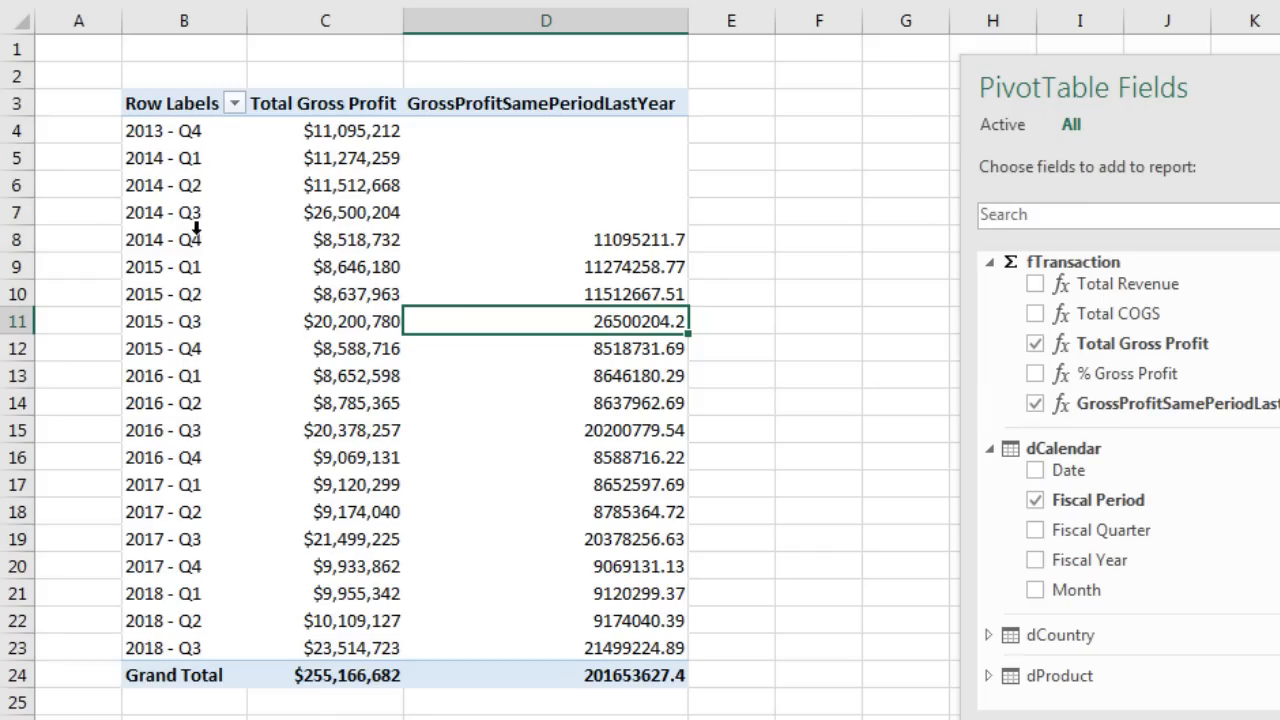
left_click(575, 317)
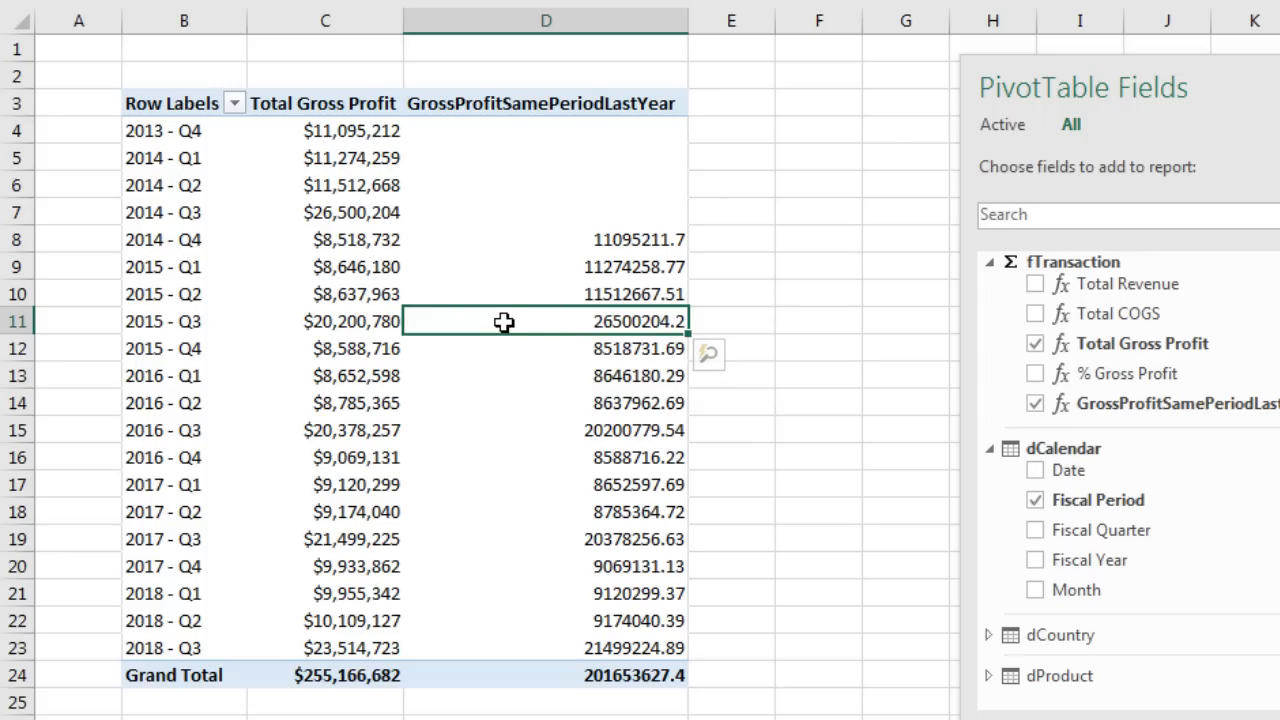
mouse_move(503, 321)
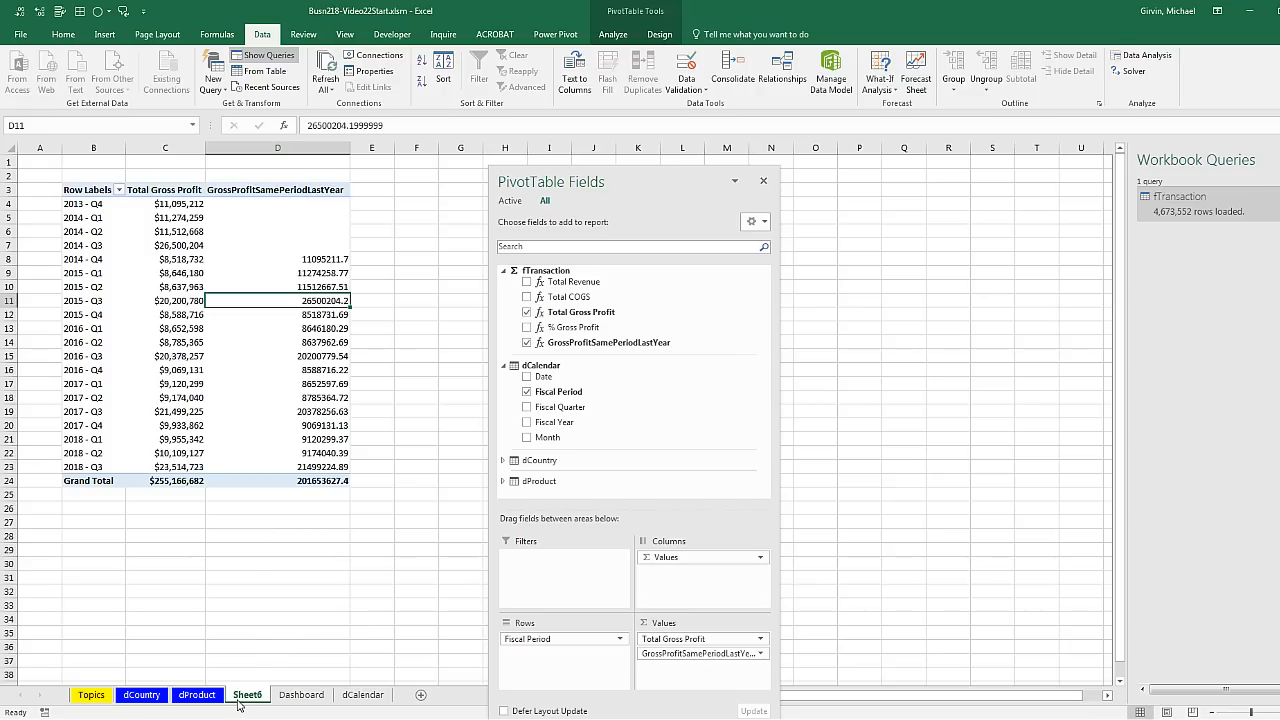
right_click(240, 703)
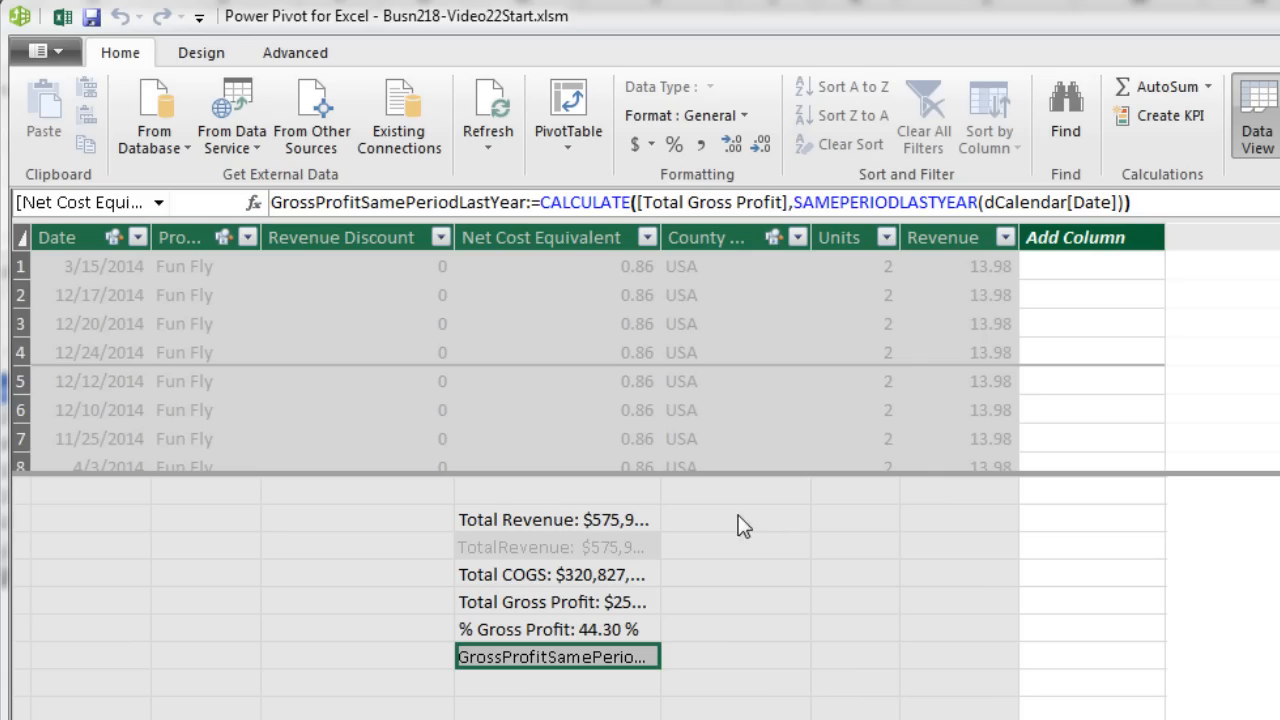
Add the measure Gross Profit % Change:=[Total Gross Profit]/[GrossProfitSamePeriodLastYear]-1 below GrossProfitSamePeriodLastYear and format it as a percentage
left_click(630, 688)
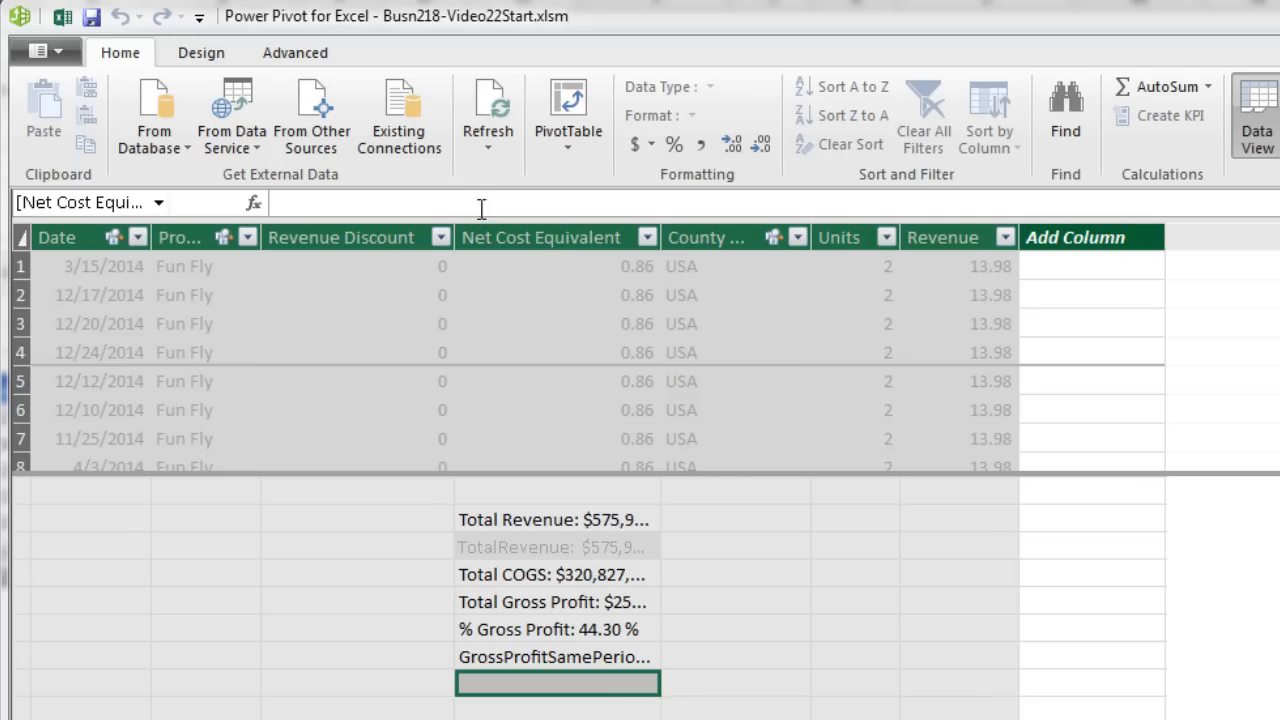
left_click(453, 193)
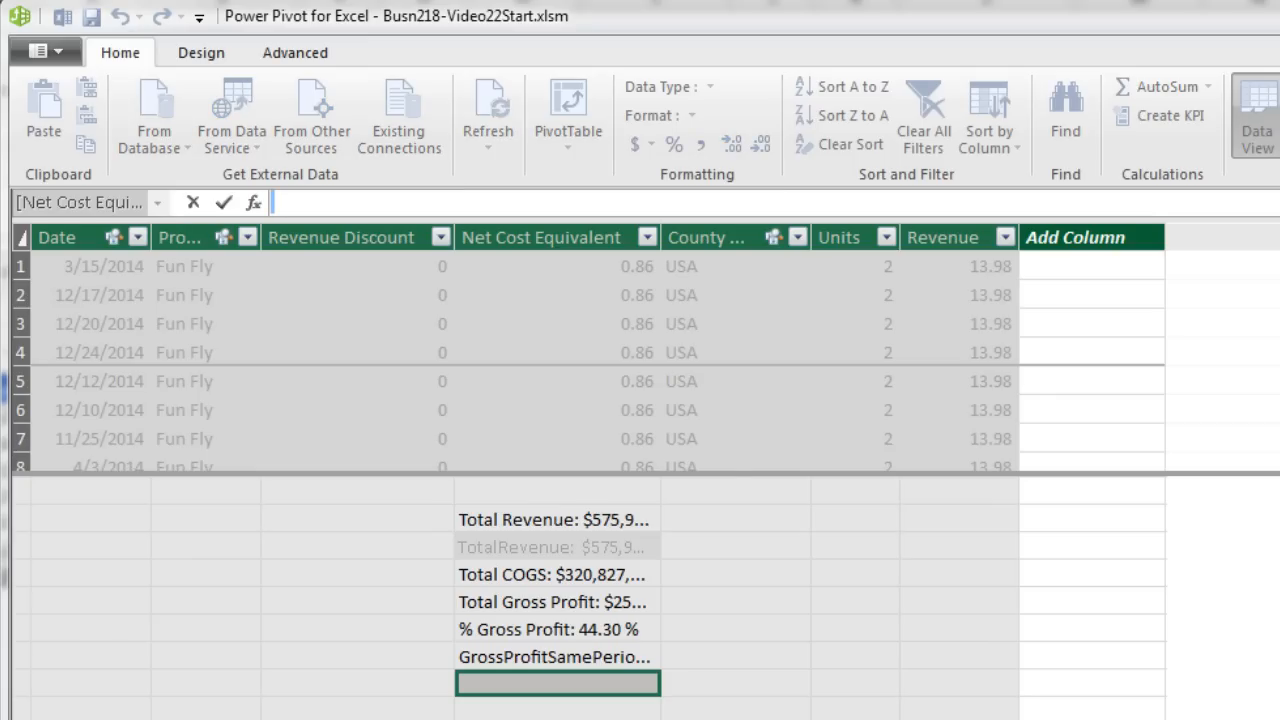
type("Gross Profit % Change")
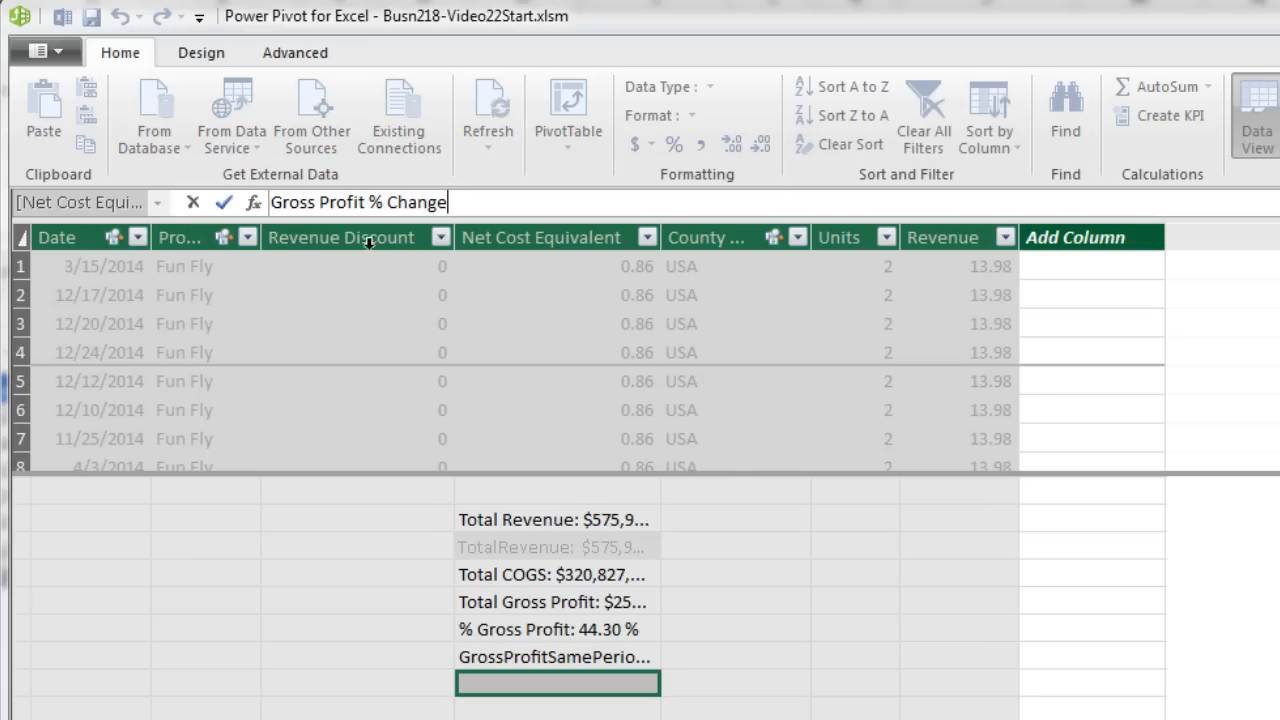
type(":=[t")
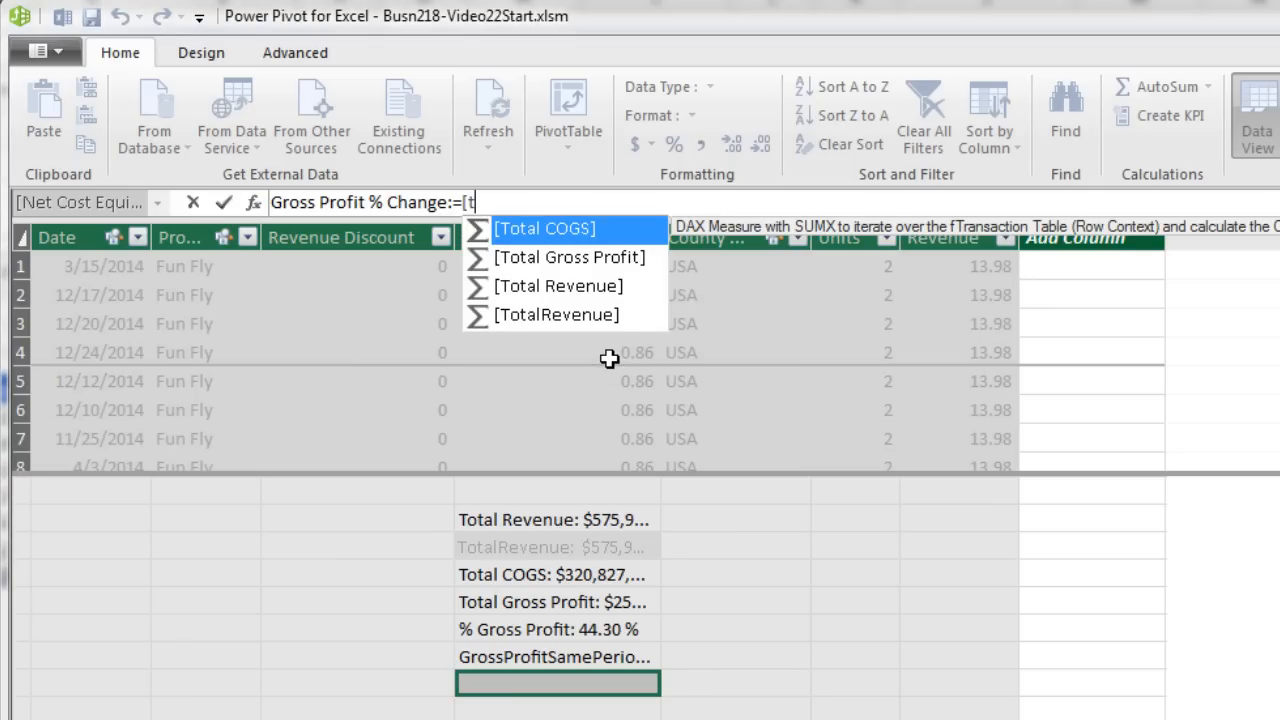
key("Down")
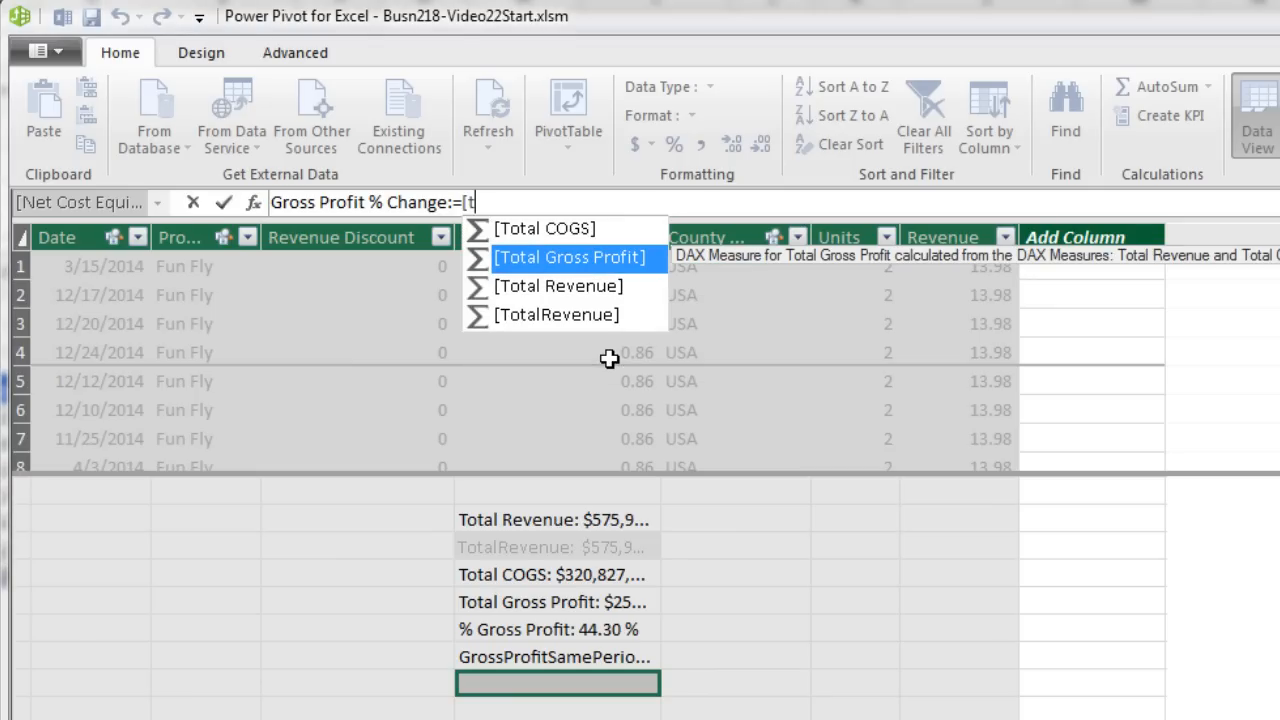
key("Tab")
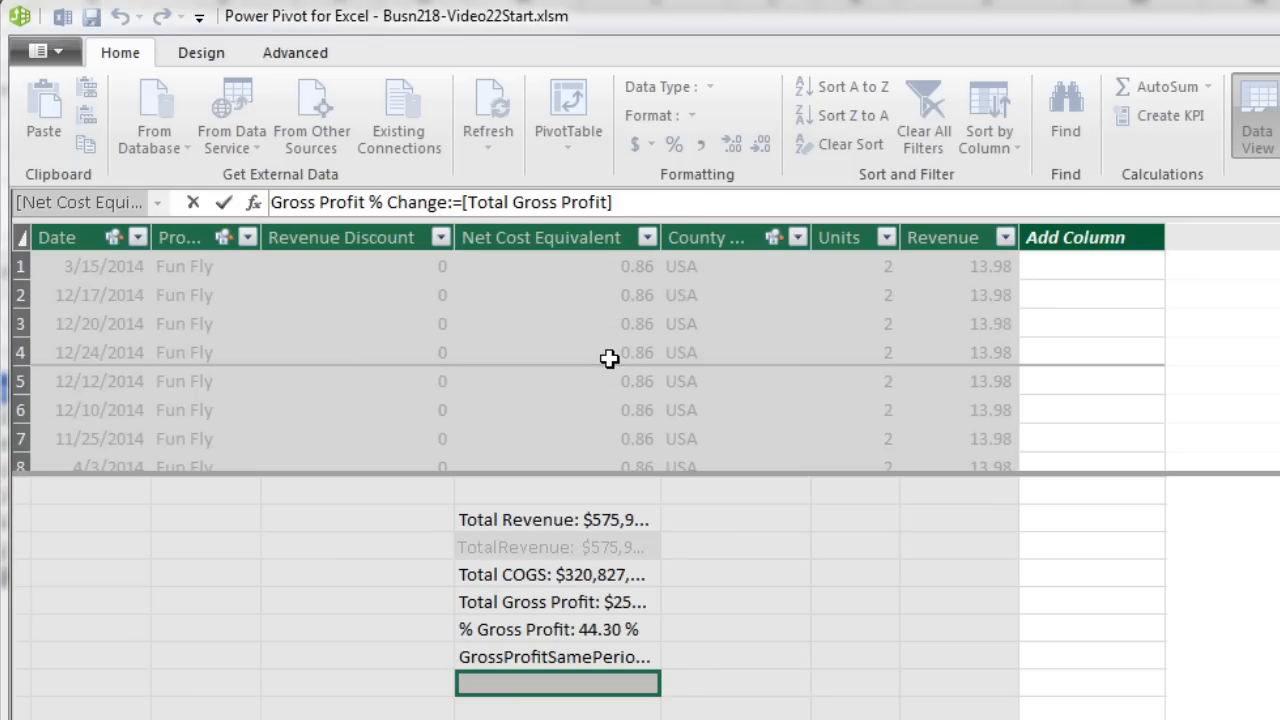
type("/[")
key("Down")
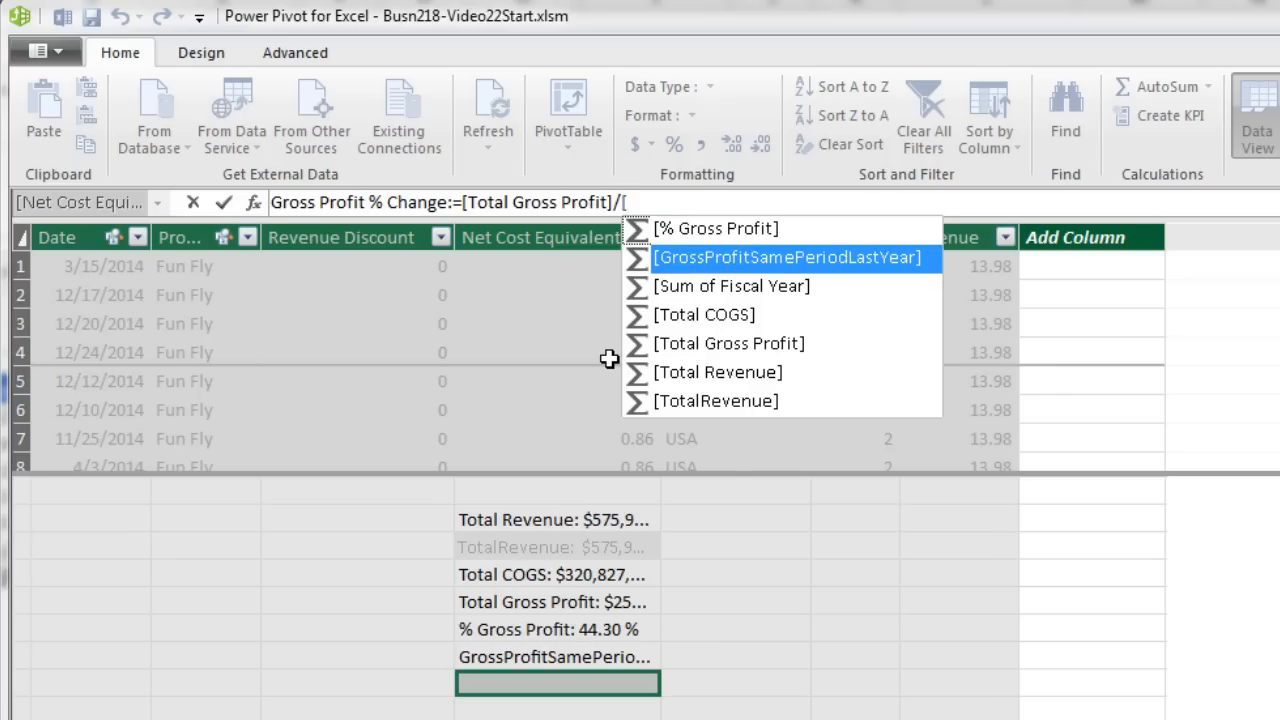
key("Tab")
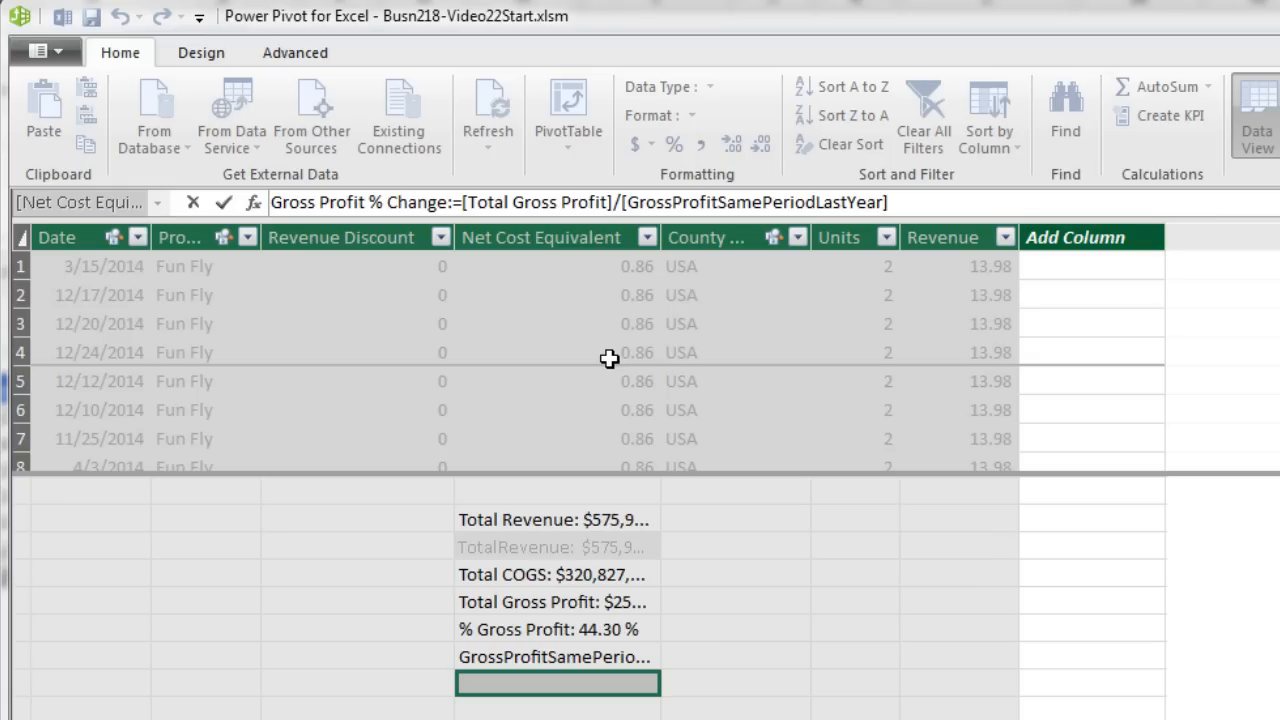
type("-1")
key("Return")
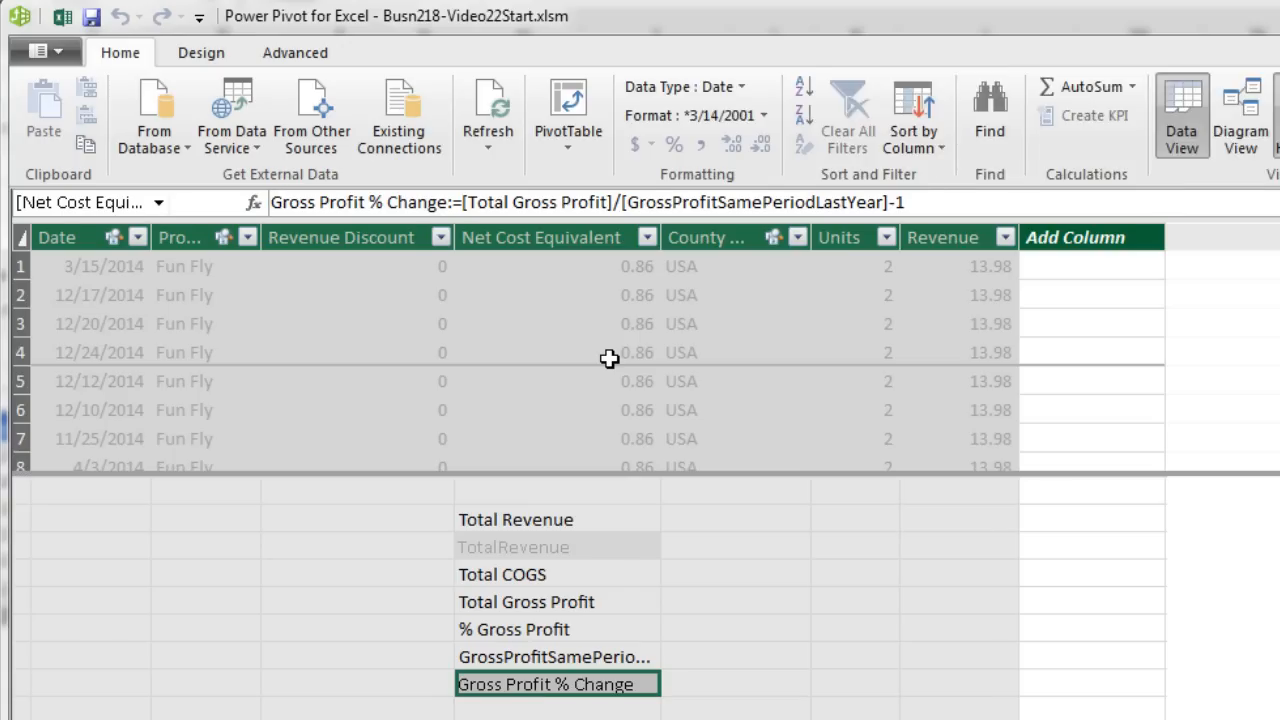
left_click(674, 145)
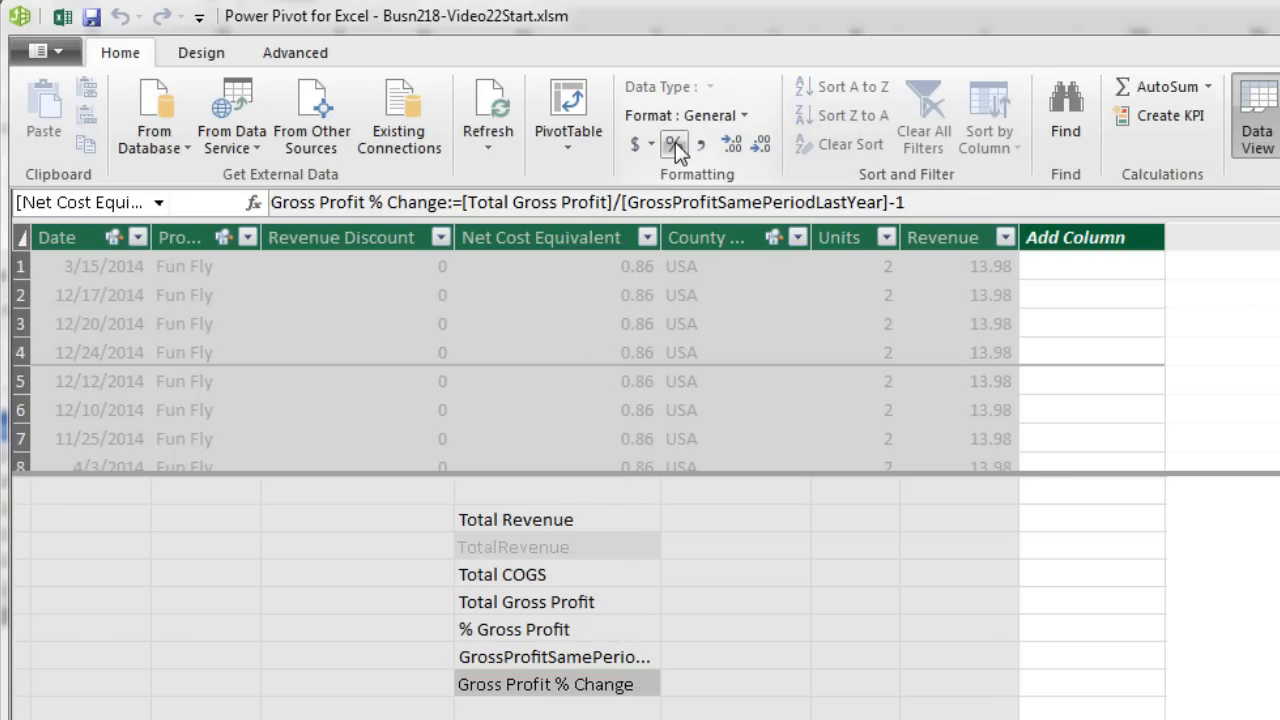
Create a PivotTable on a new worksheet with Fiscal Period as rows and Total Gross Profit, GrossProfitSamePeriodLastYear and Gross Profit % Change as values
left_click(568, 96)
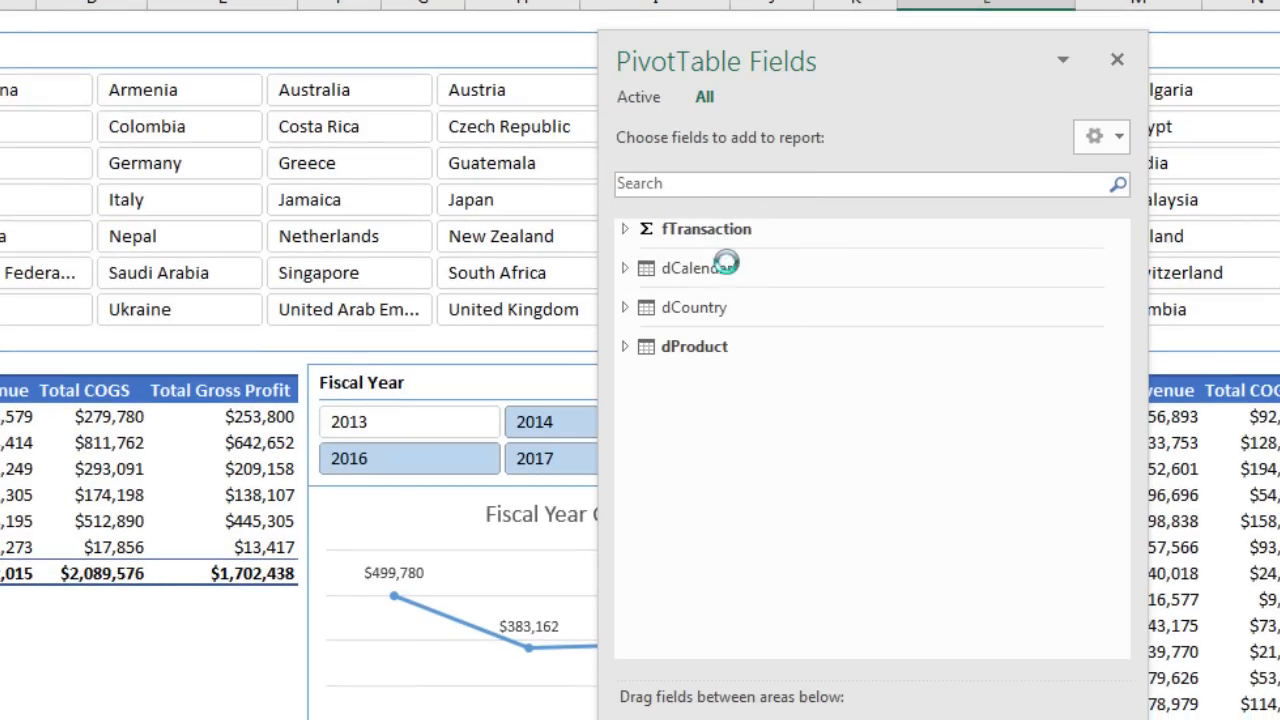
key("Return")
left_click(625, 268)
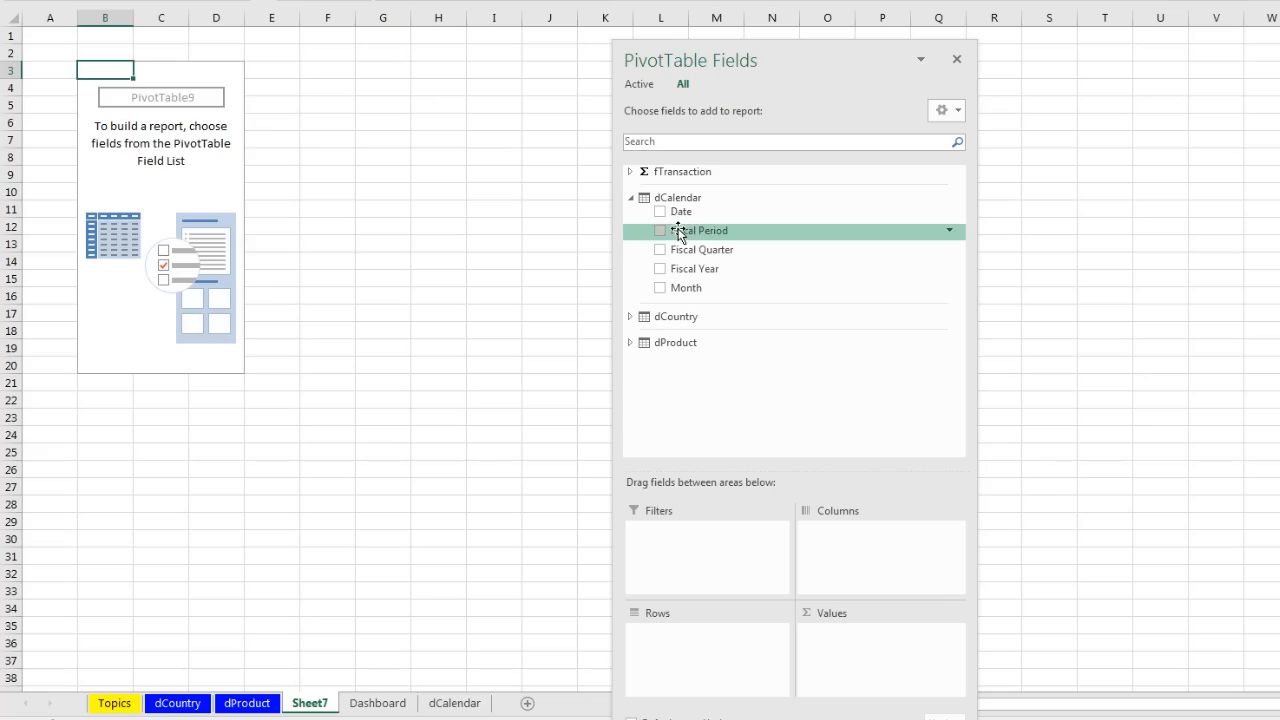
left_click_drag(678, 232, 704, 640)
left_click(630, 171)
left_click_drag(725, 223, 848, 665)
left_click_drag(722, 263, 860, 662)
left_click_drag(697, 280, 880, 668)
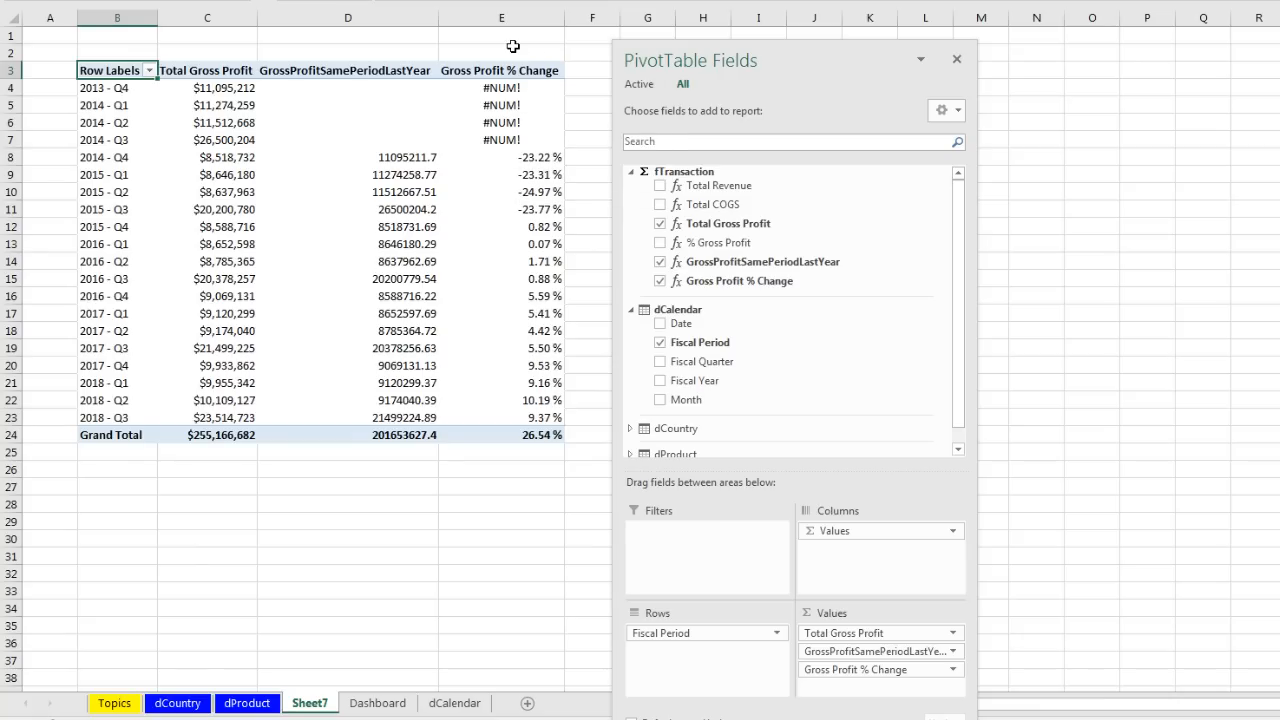
double_click(662, 60)
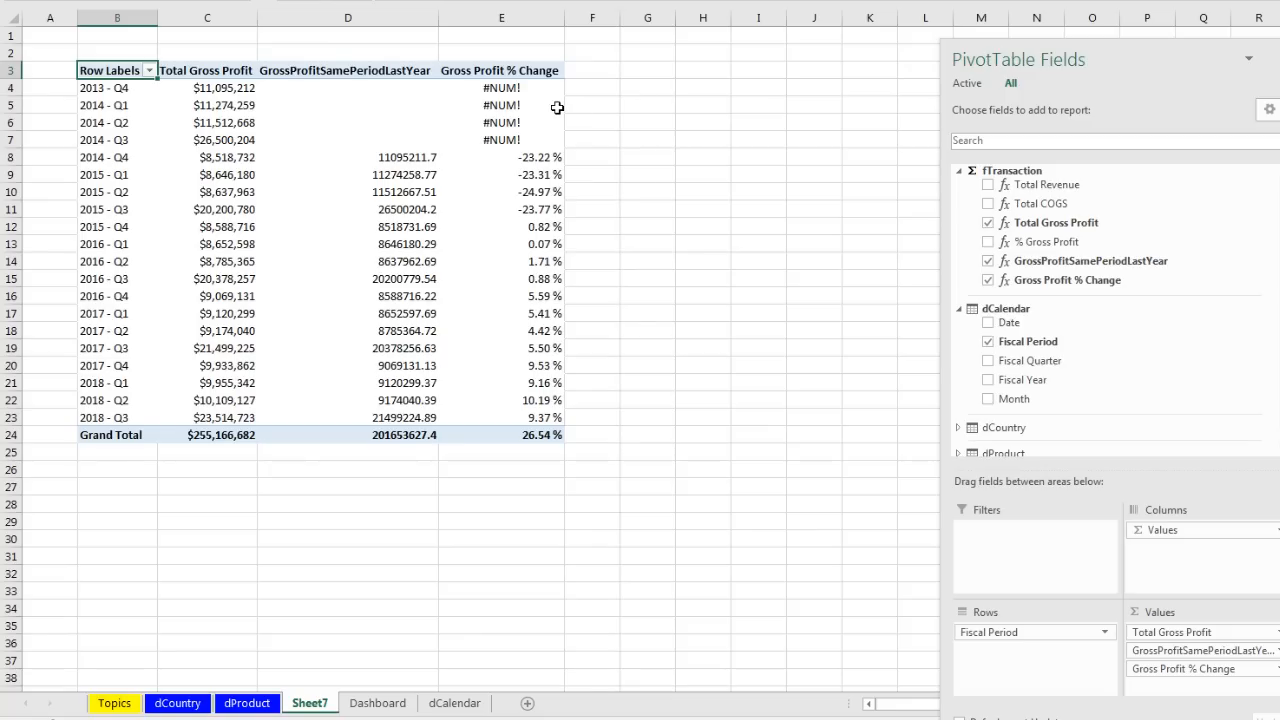
Delete the worksheet Sheet7 that holds the test PivotTable
right_click(312, 708)
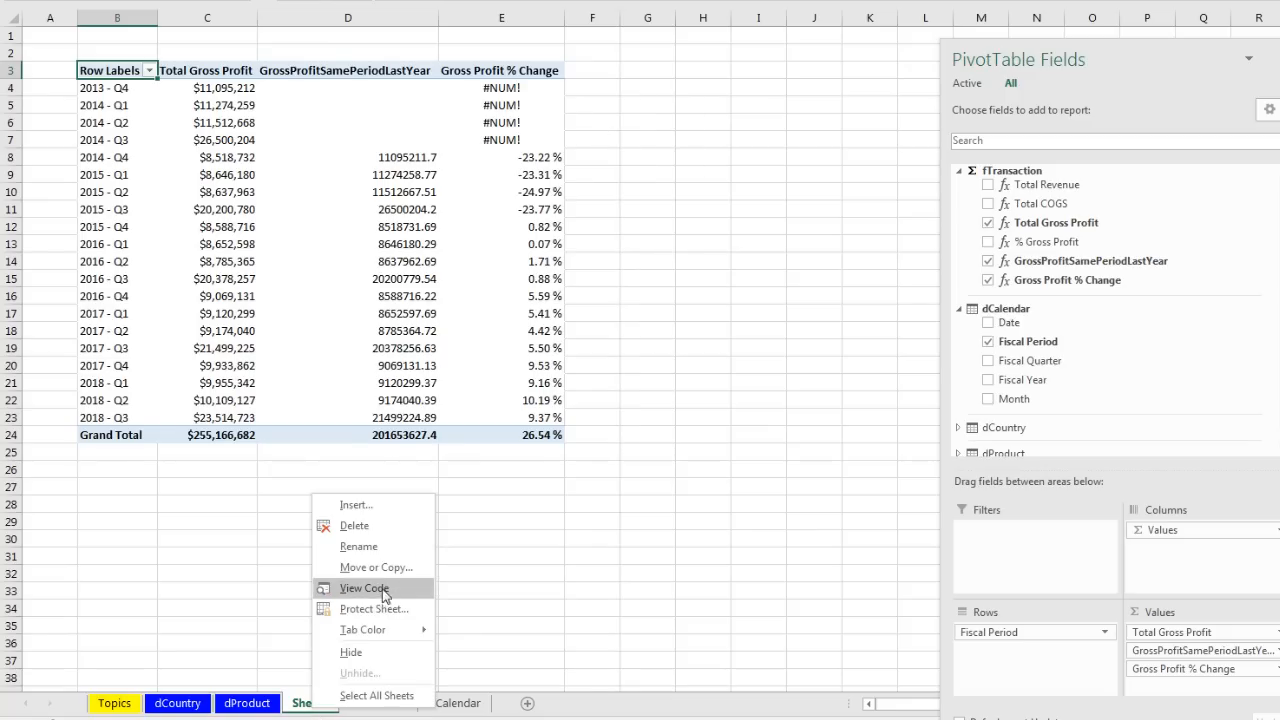
left_click(358, 525)
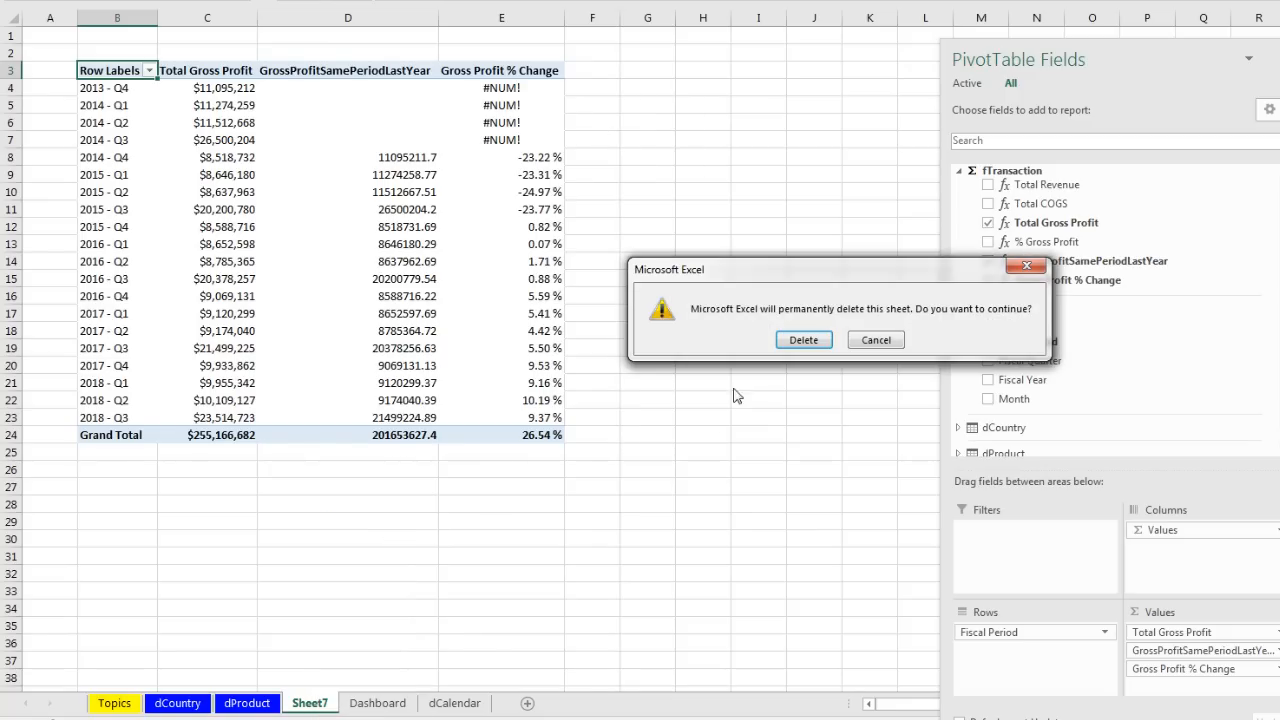
left_click(804, 340)
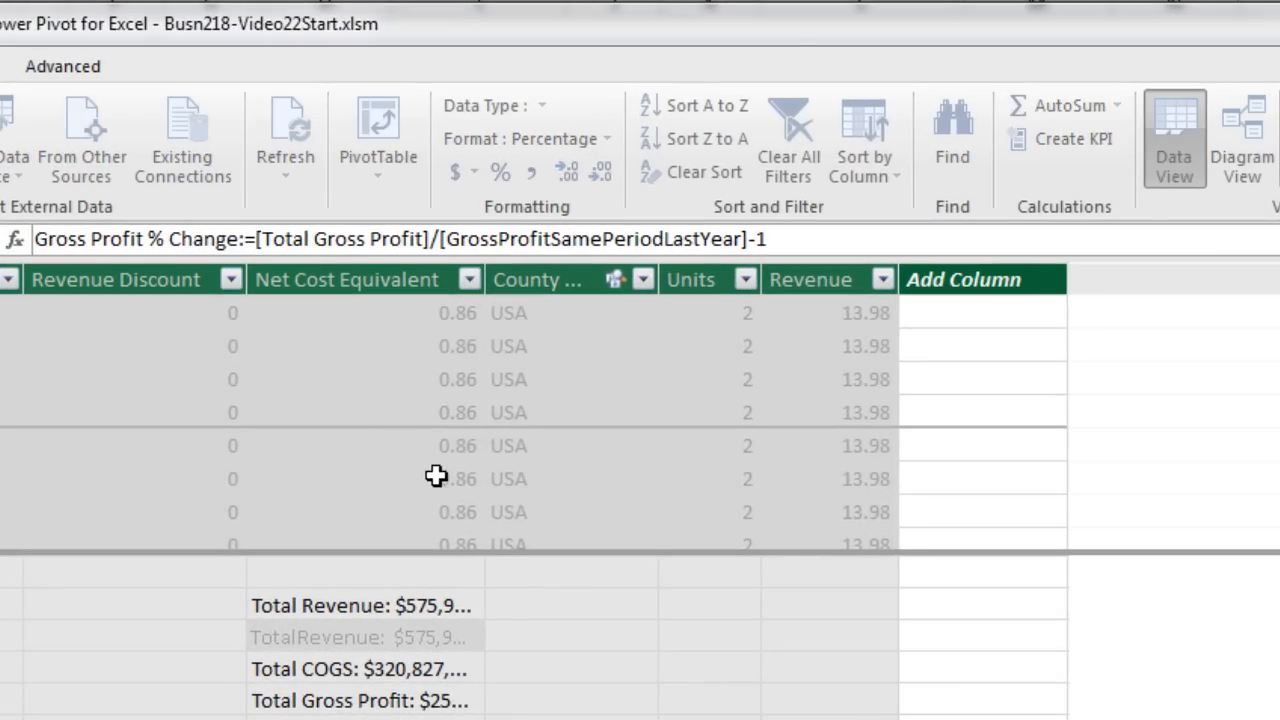
Wrap the Power Pivot measure Gross Profit % Change in an IF that returns BLANK() when [GrossProfitSamePeriodLastYear]=0 and otherwise the existing calculation
type("IF(")
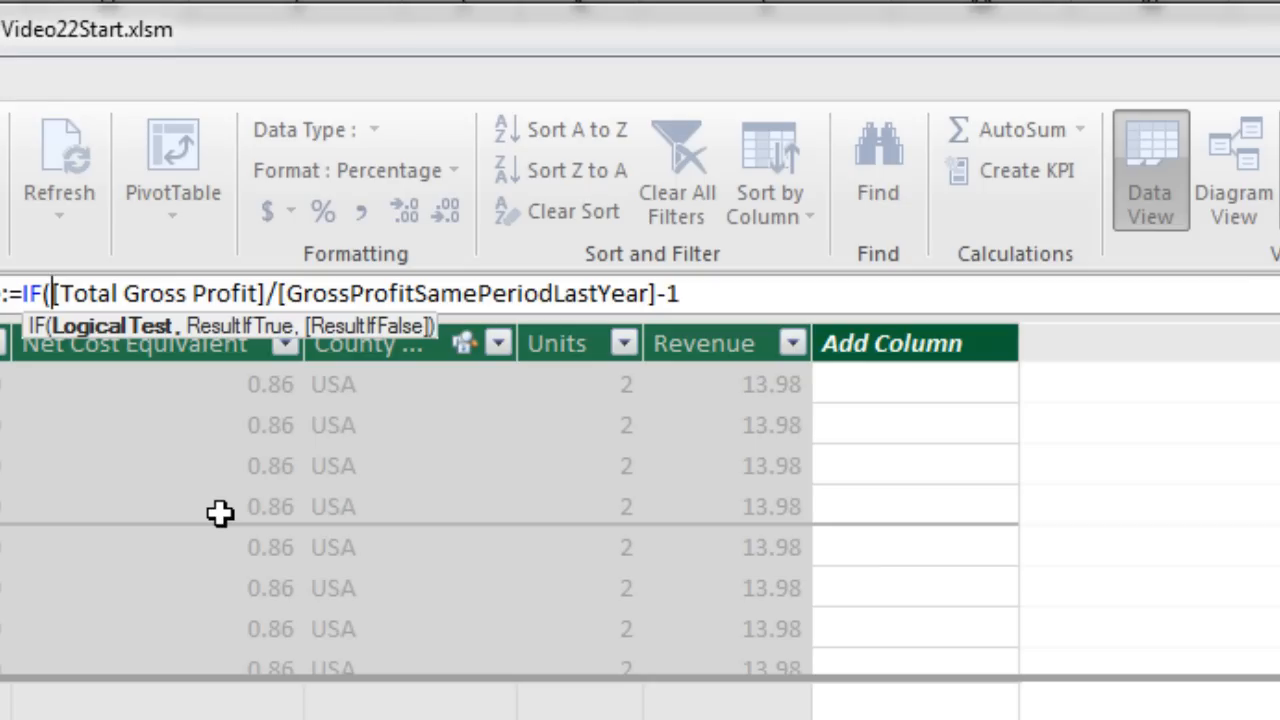
type("[")
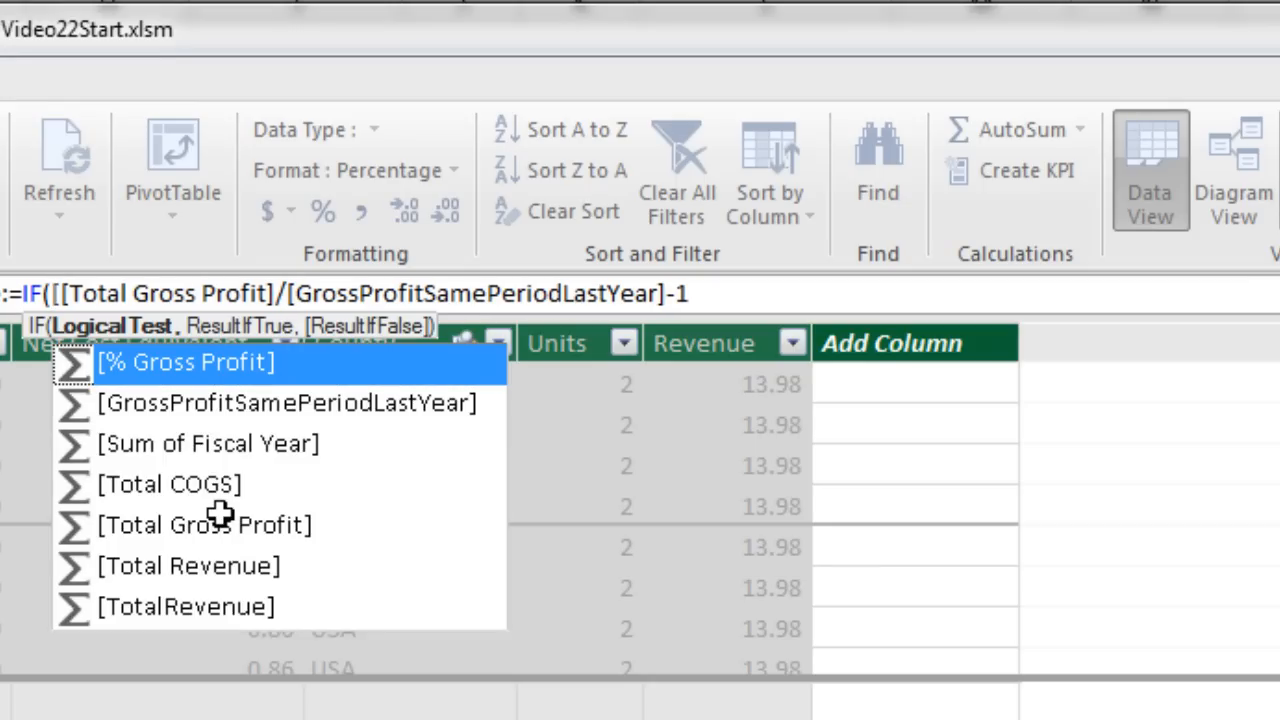
key("Down")
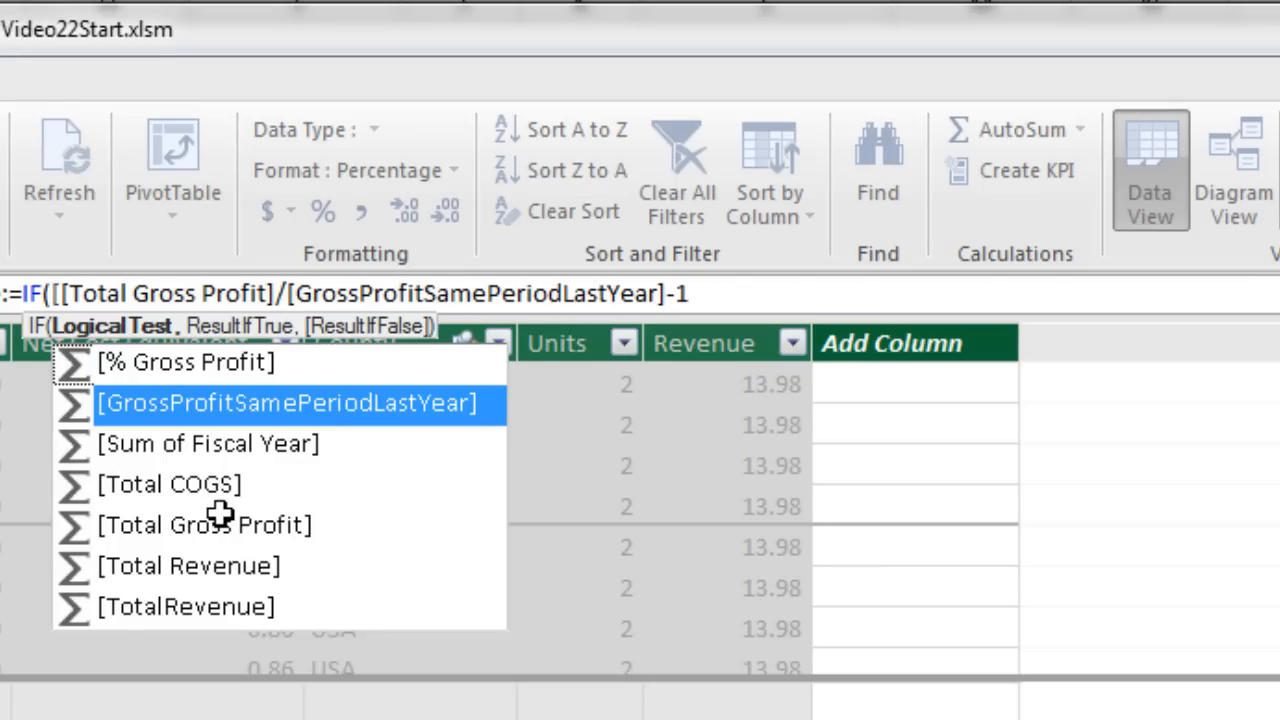
key("Tab")
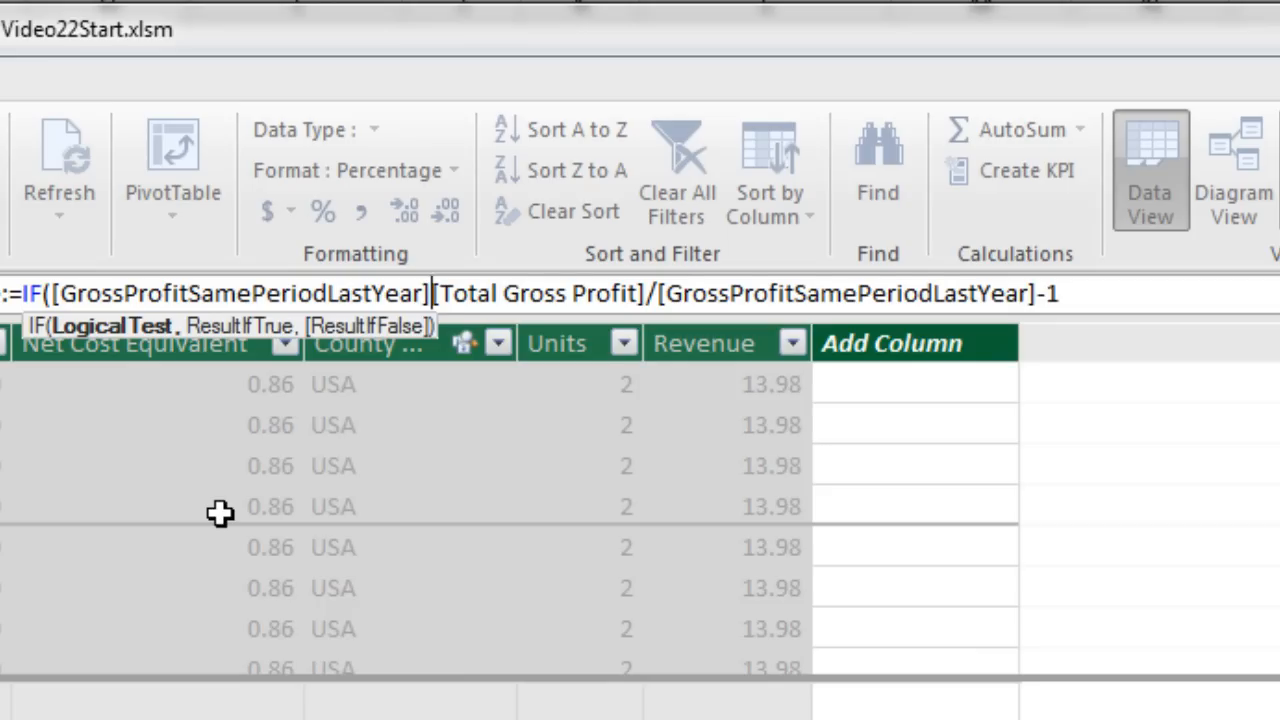
type("=0")
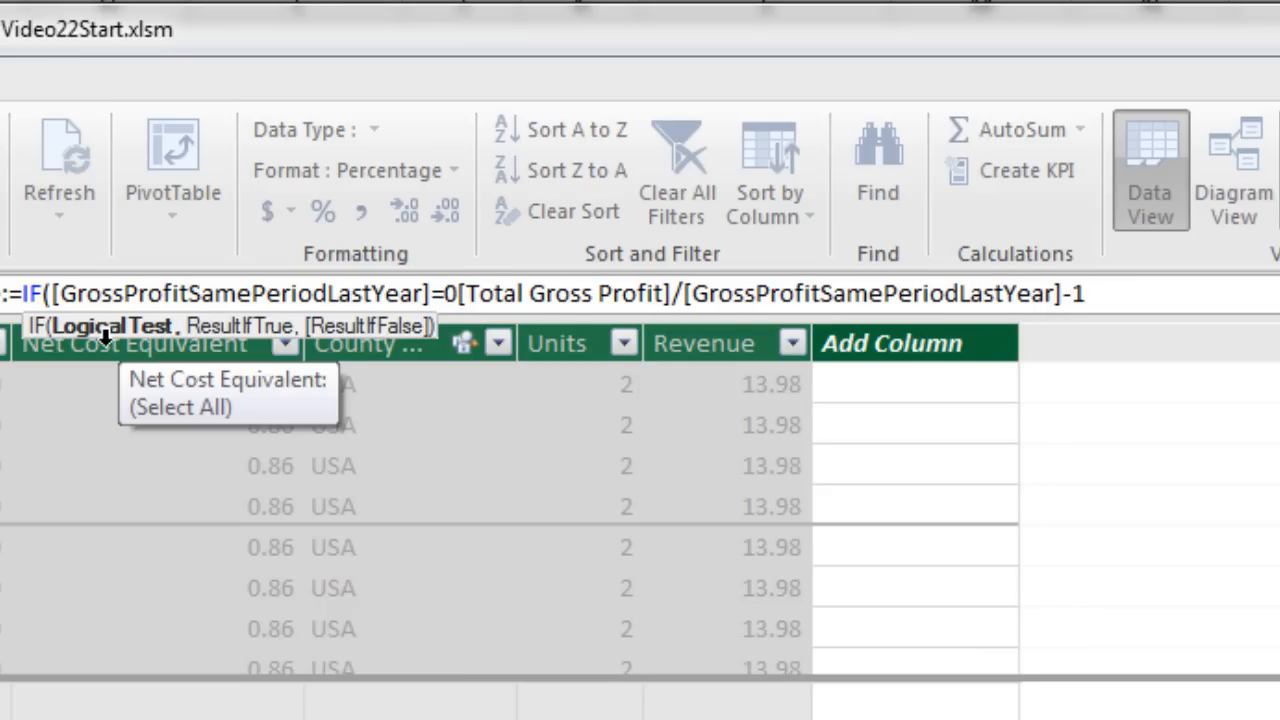
type(",")
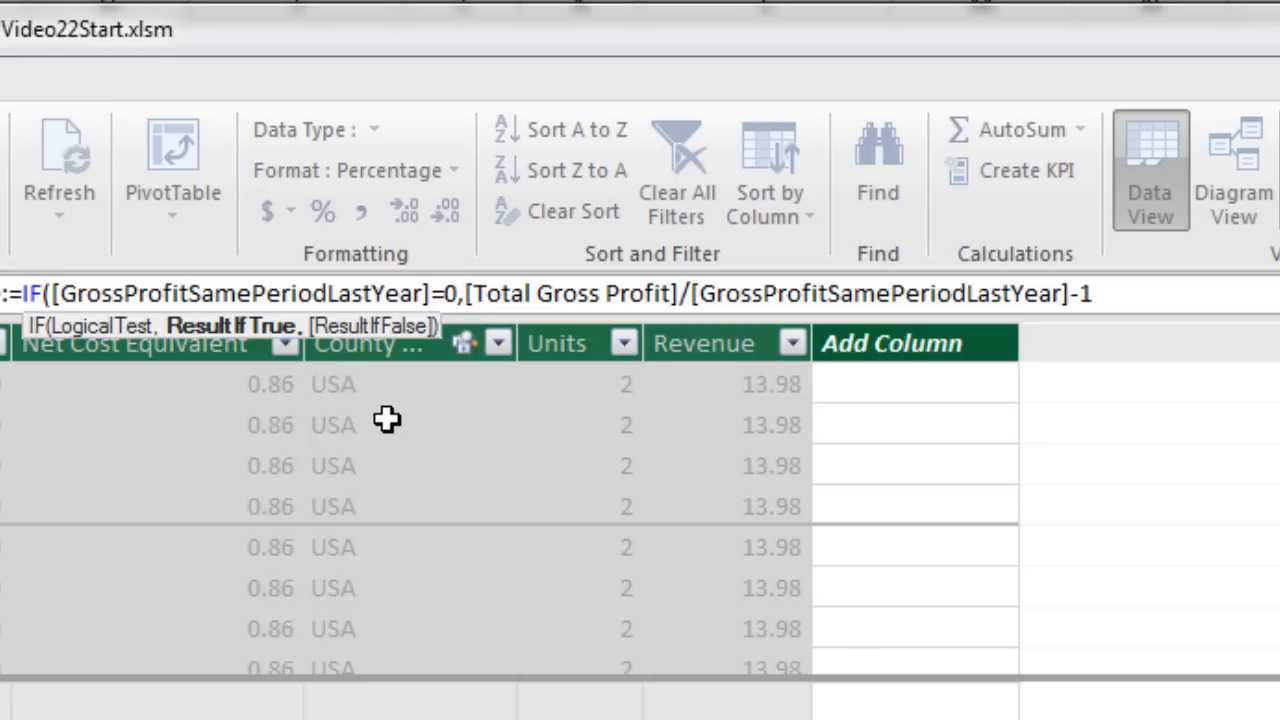
type("blank")
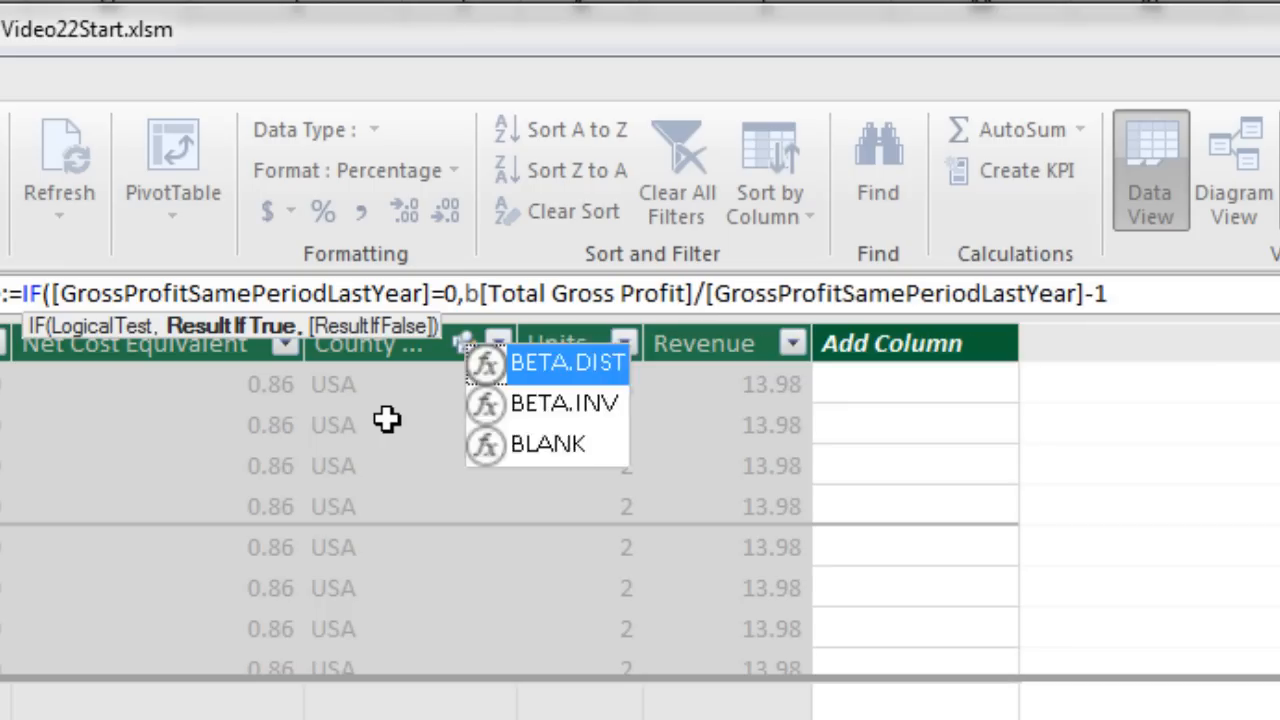
key("Tab")
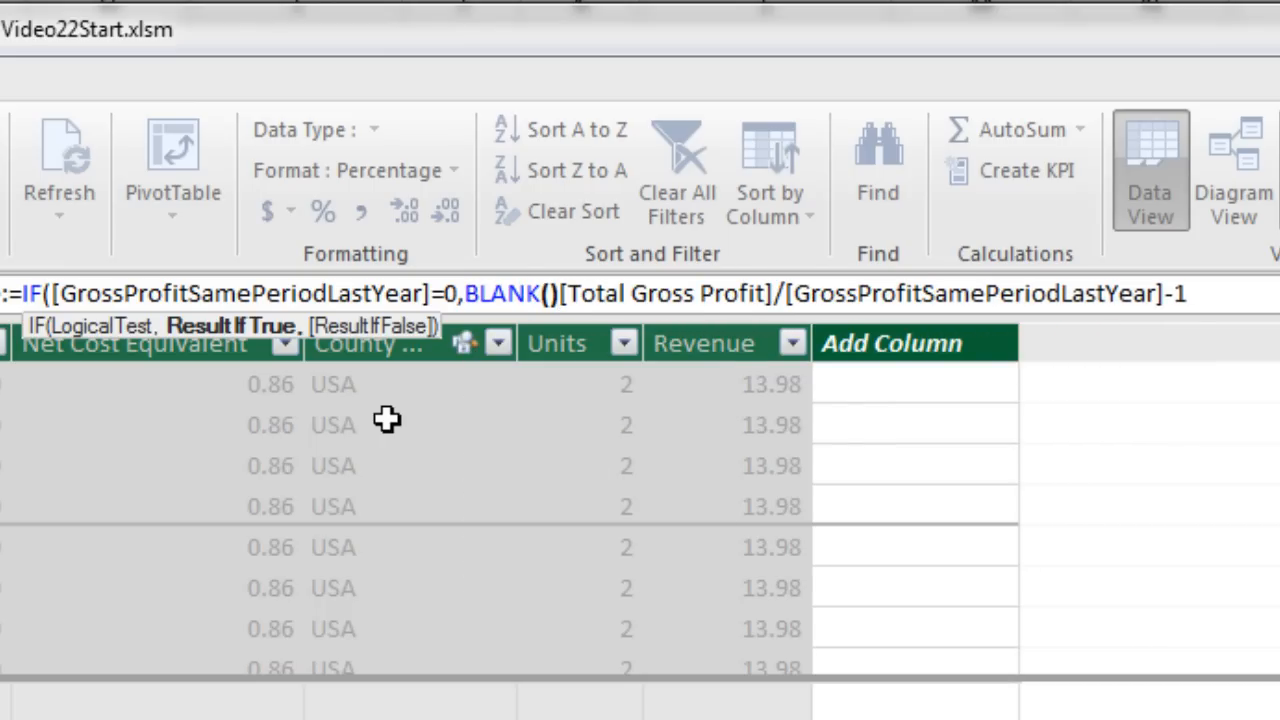
type(",")
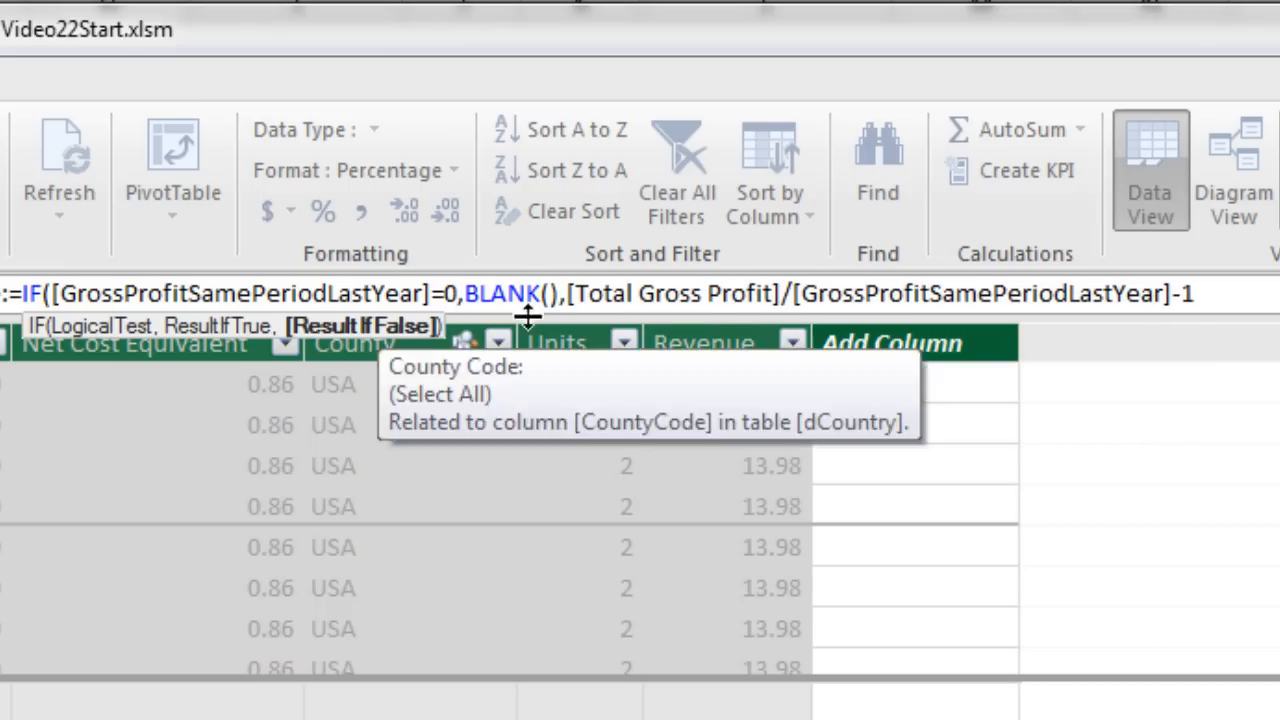
left_click(1240, 298)
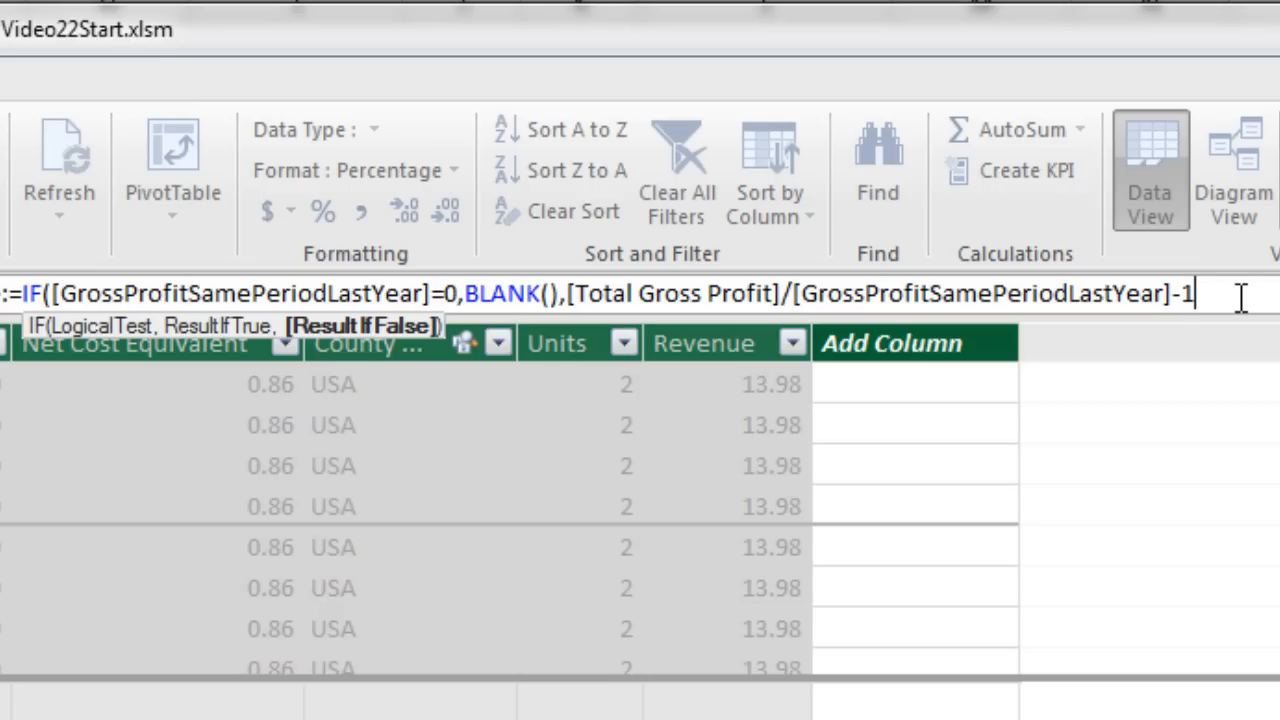
type(")")
key("Return")
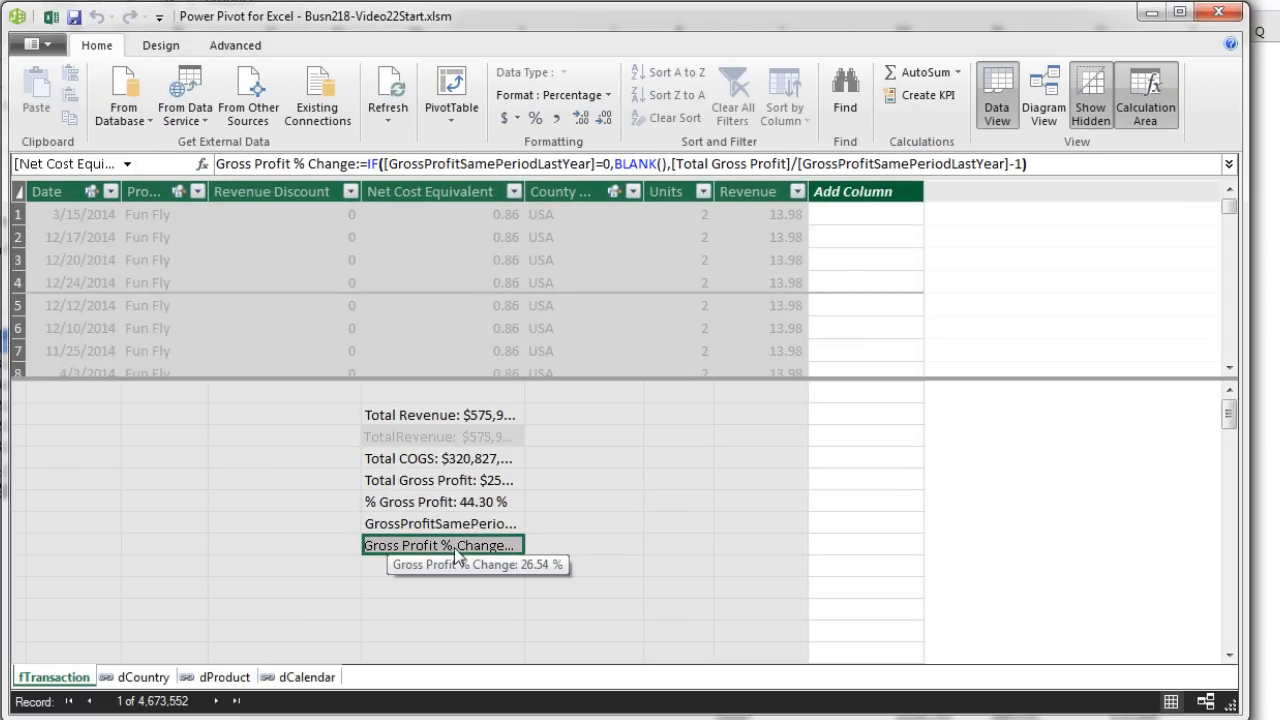
Hide the GrossProfitSamePeriodLastYear measure from client tools
left_click(462, 531)
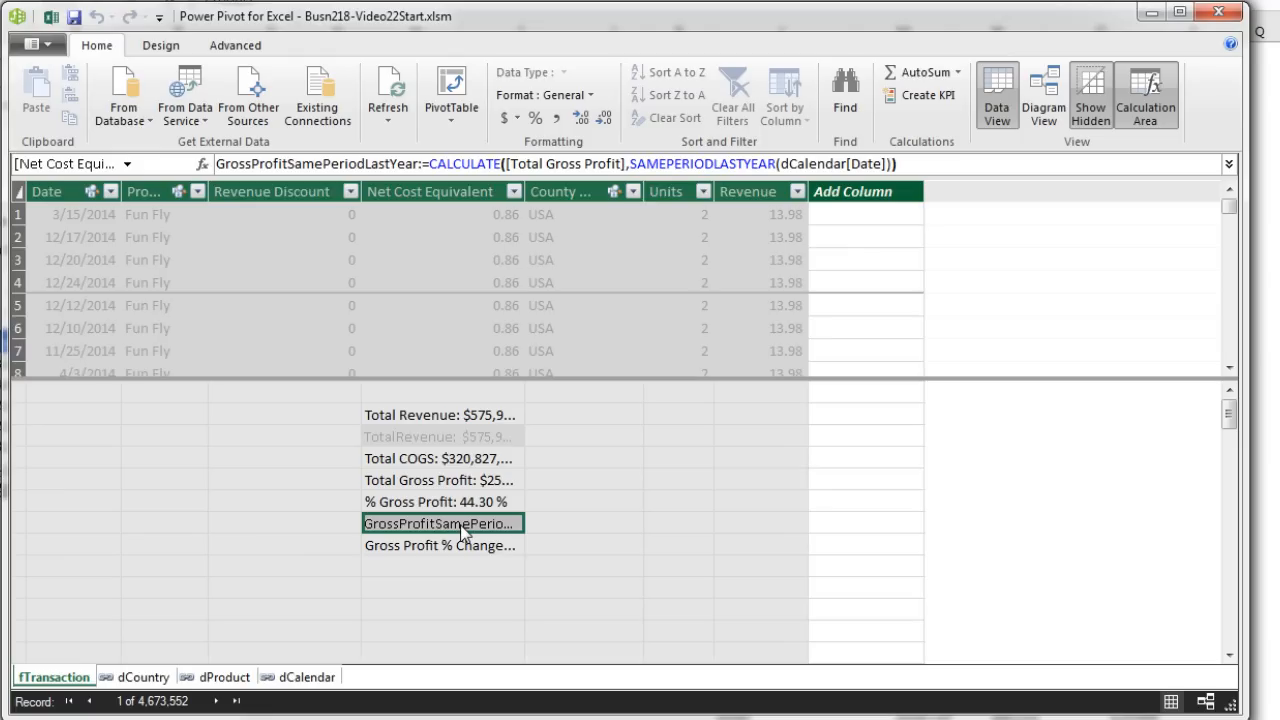
right_click(469, 530)
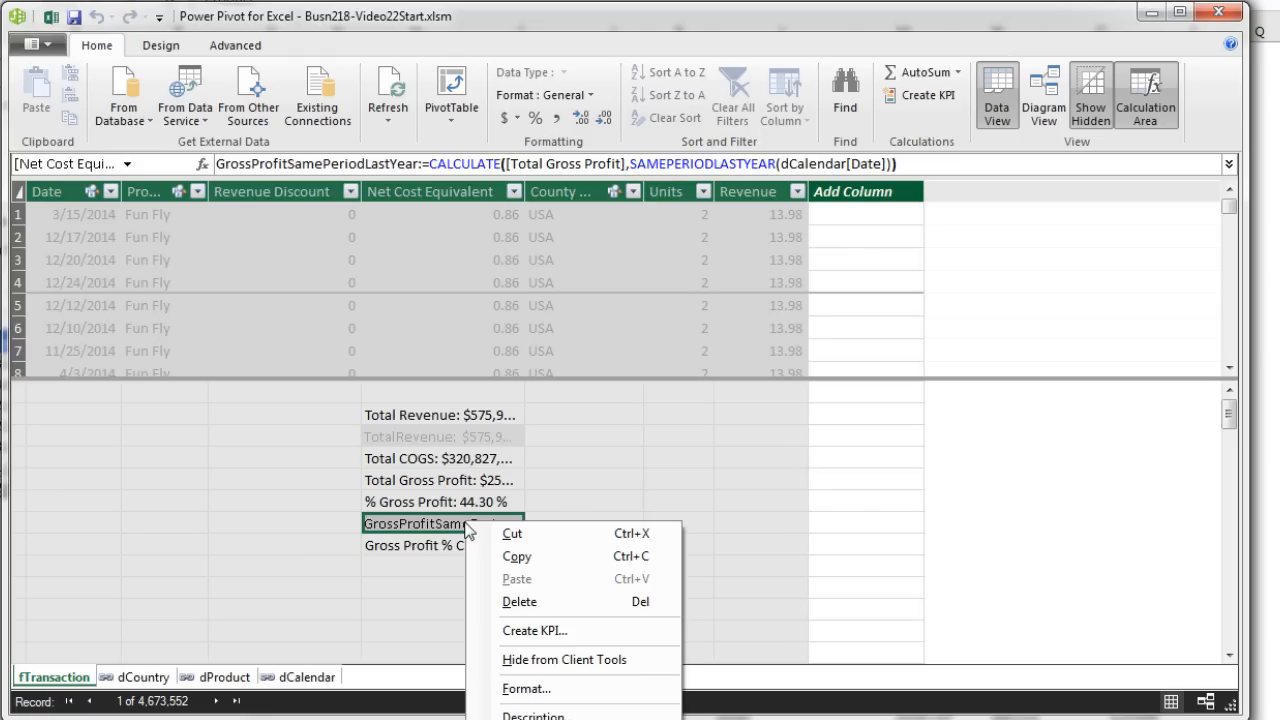
left_click(545, 661)
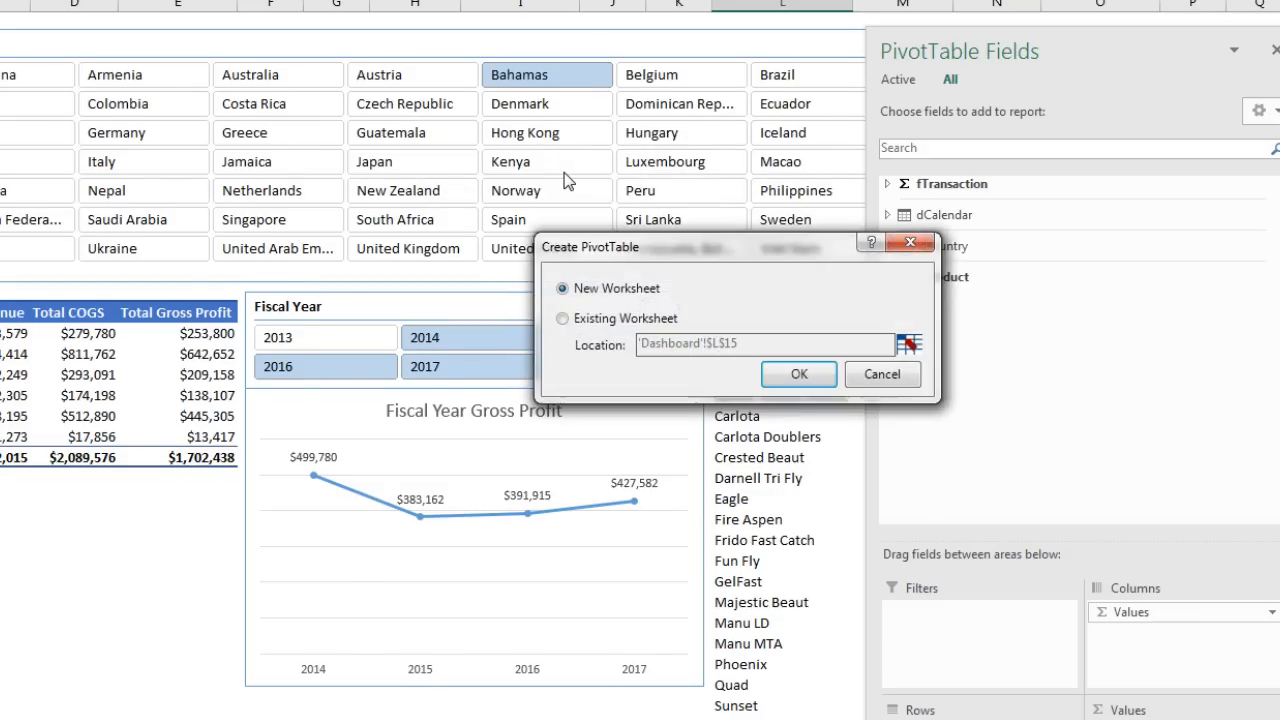
Create a PivotTable on a new worksheet with Fiscal Period as rows and Total Gross Profit, % Gross Profit and Gross Profit % Change as values
key("Return")
left_click_drag(974, 53, 584, 20)
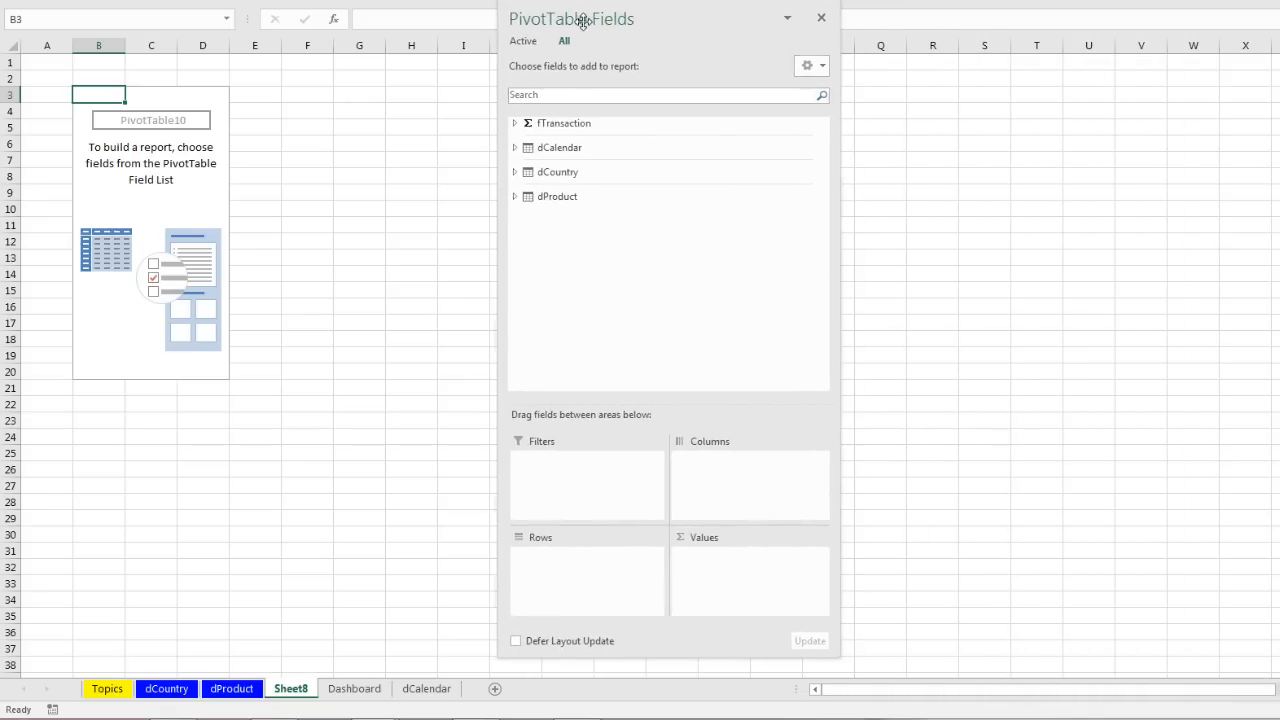
left_click(557, 146)
left_click_drag(560, 177, 563, 581)
left_click(513, 122)
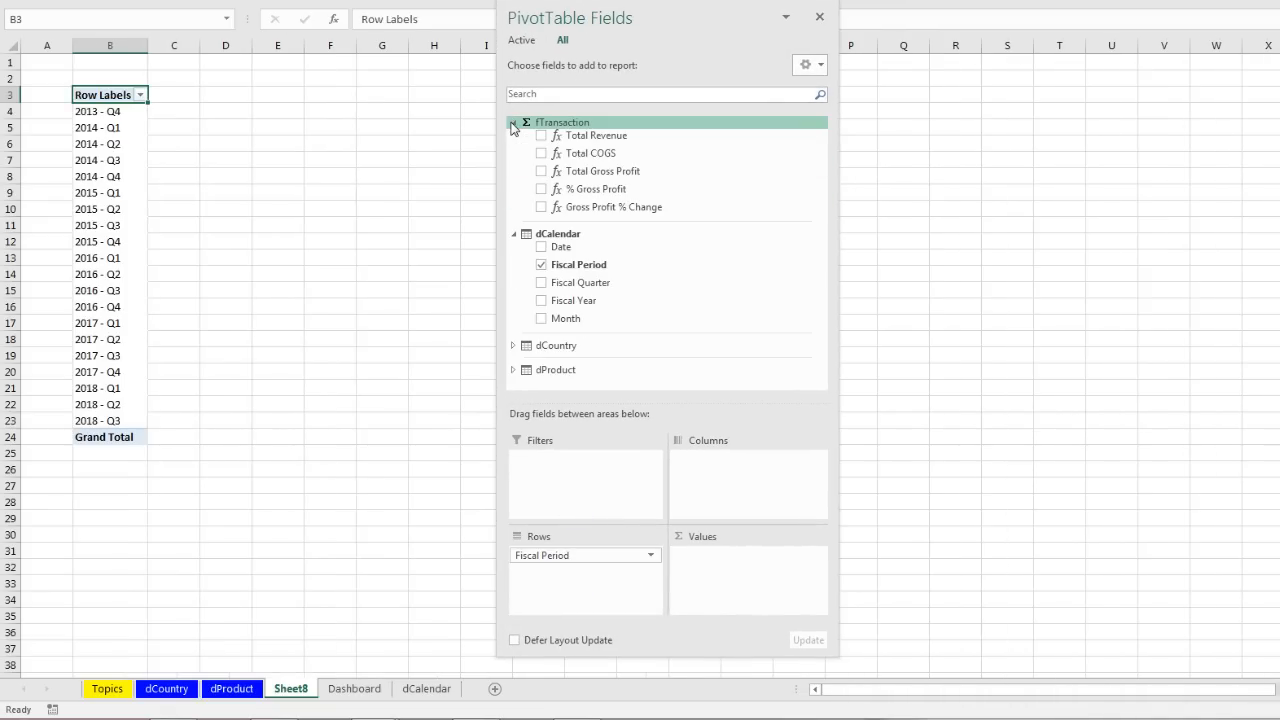
left_click_drag(571, 171, 737, 569)
left_click(541, 189)
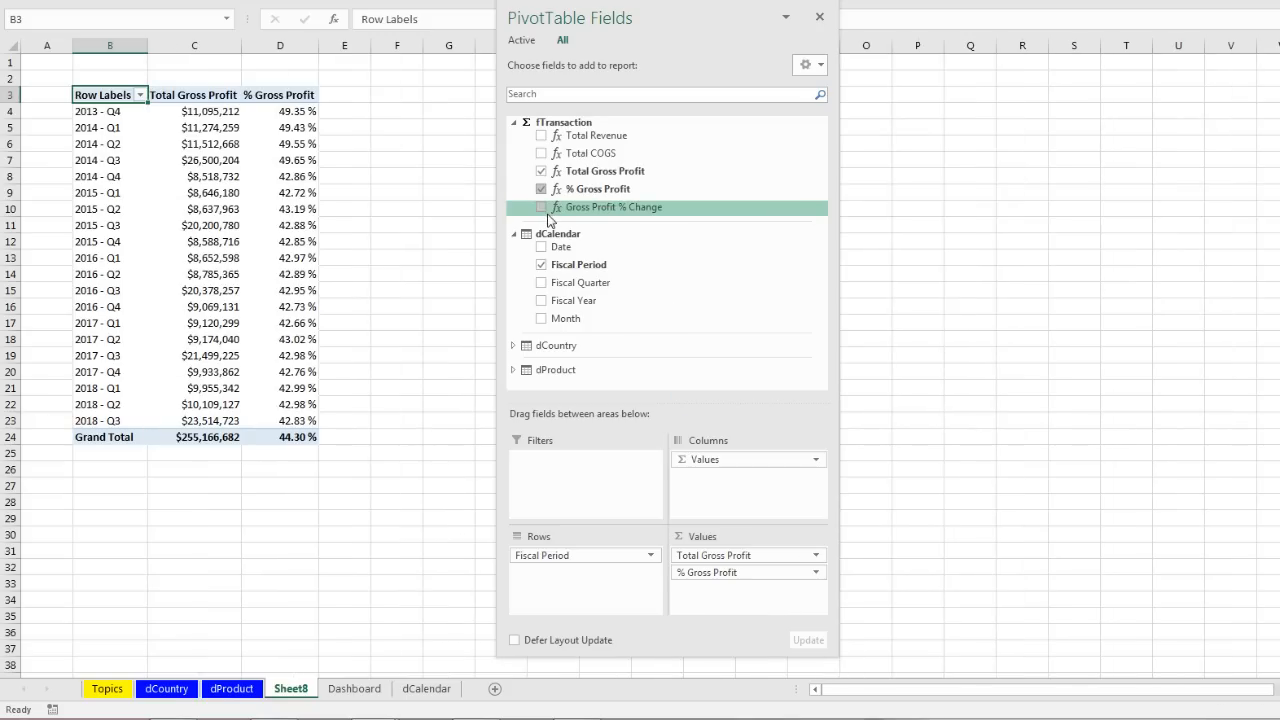
left_click(542, 208)
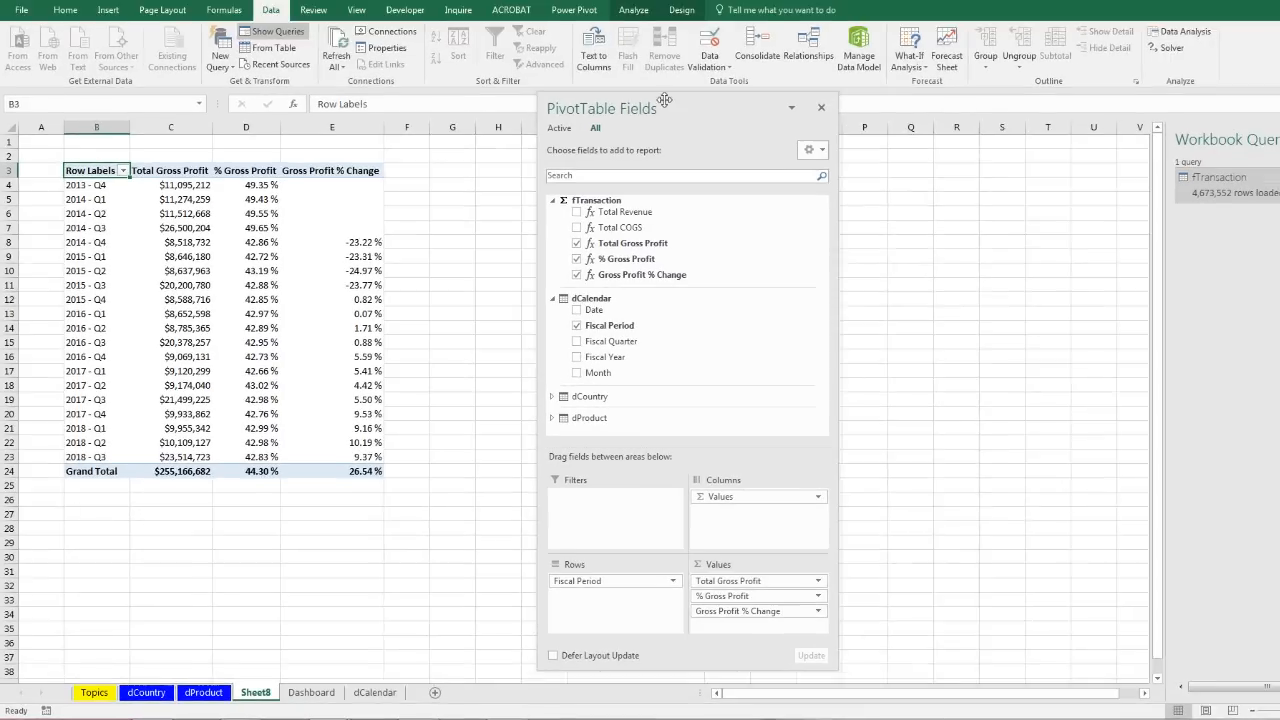
Show the Fiscal Period PivotTable in tabular form and apply a Medium PivotTable style with a blue header row
left_click(658, 34)
left_click(93, 80)
left_click(132, 172)
left_click(659, 89)
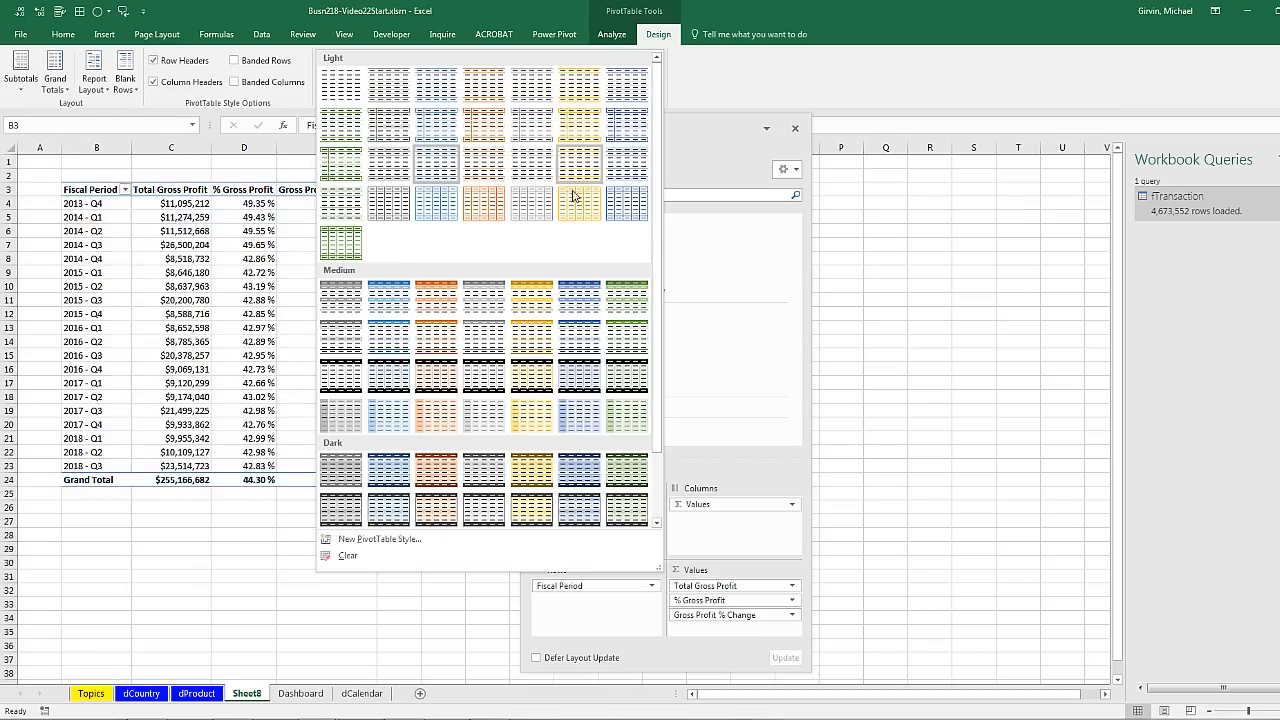
left_click(467, 288)
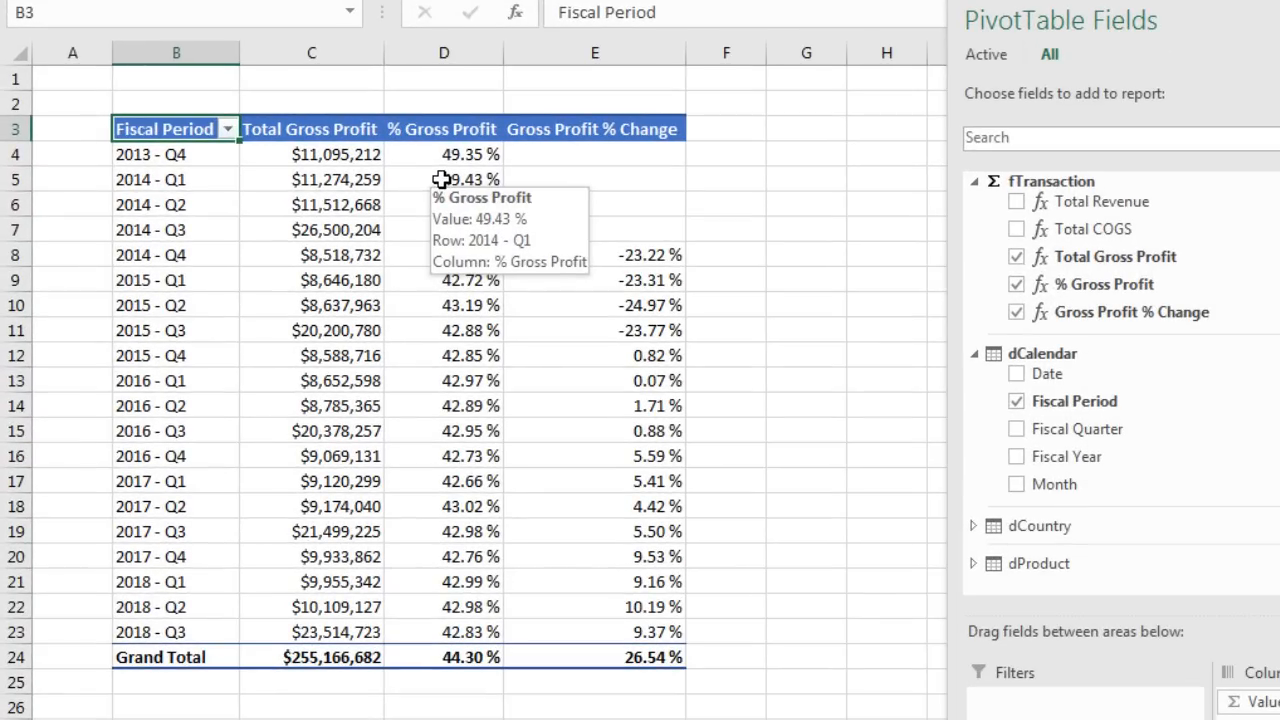
Examine the % Gross Profit and Gross Profit % Change values across the fiscal periods in the PivotTable
left_click(241, 231)
left_click(438, 300)
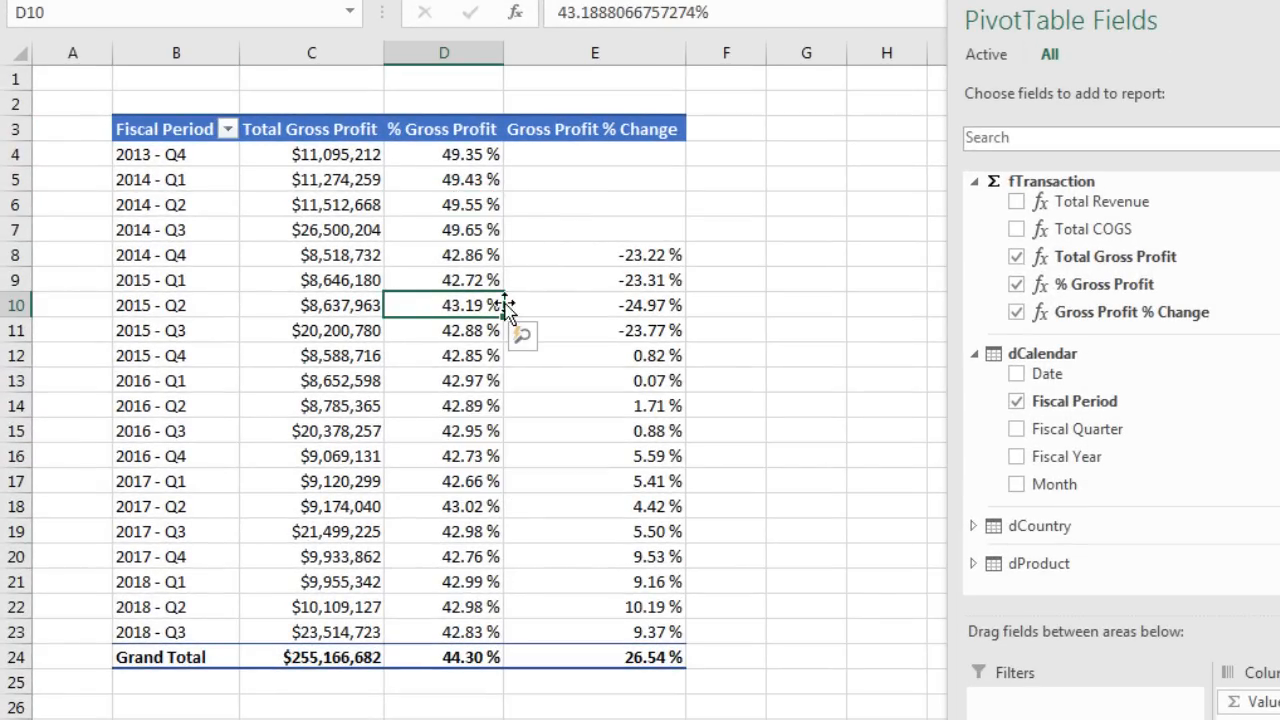
left_click(614, 306)
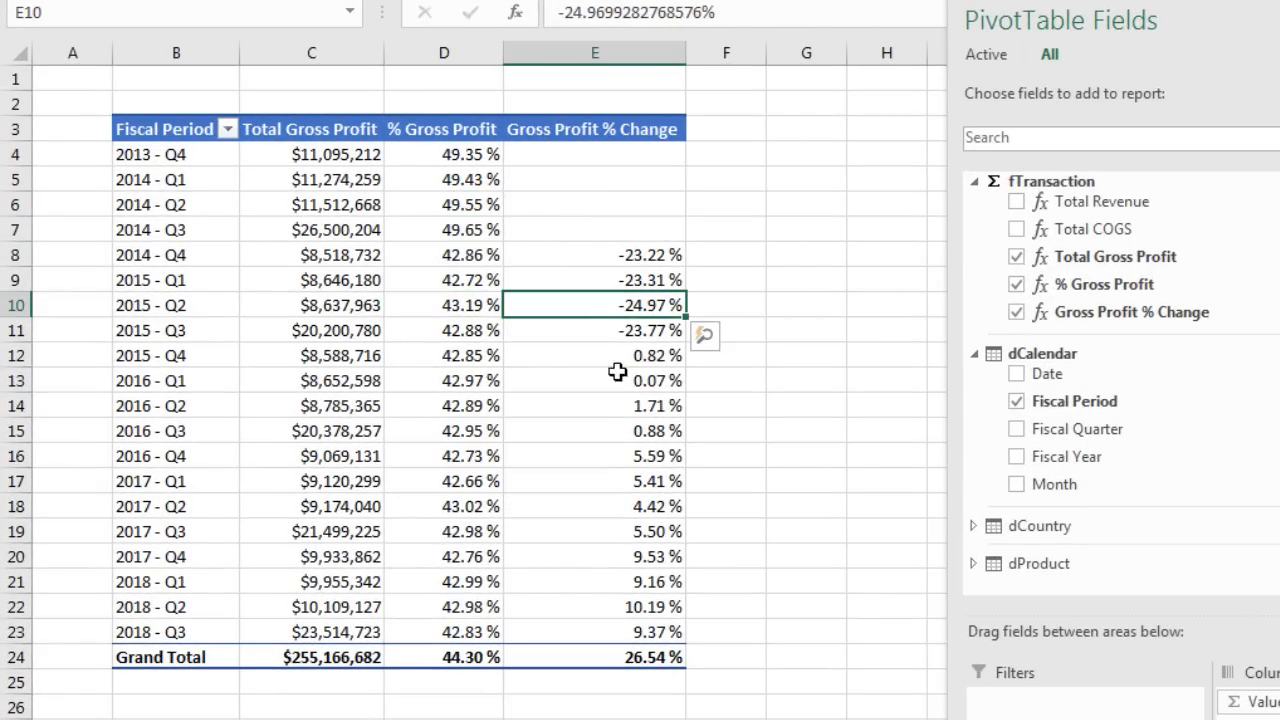
left_click(634, 463)
mouse_move(634, 463)
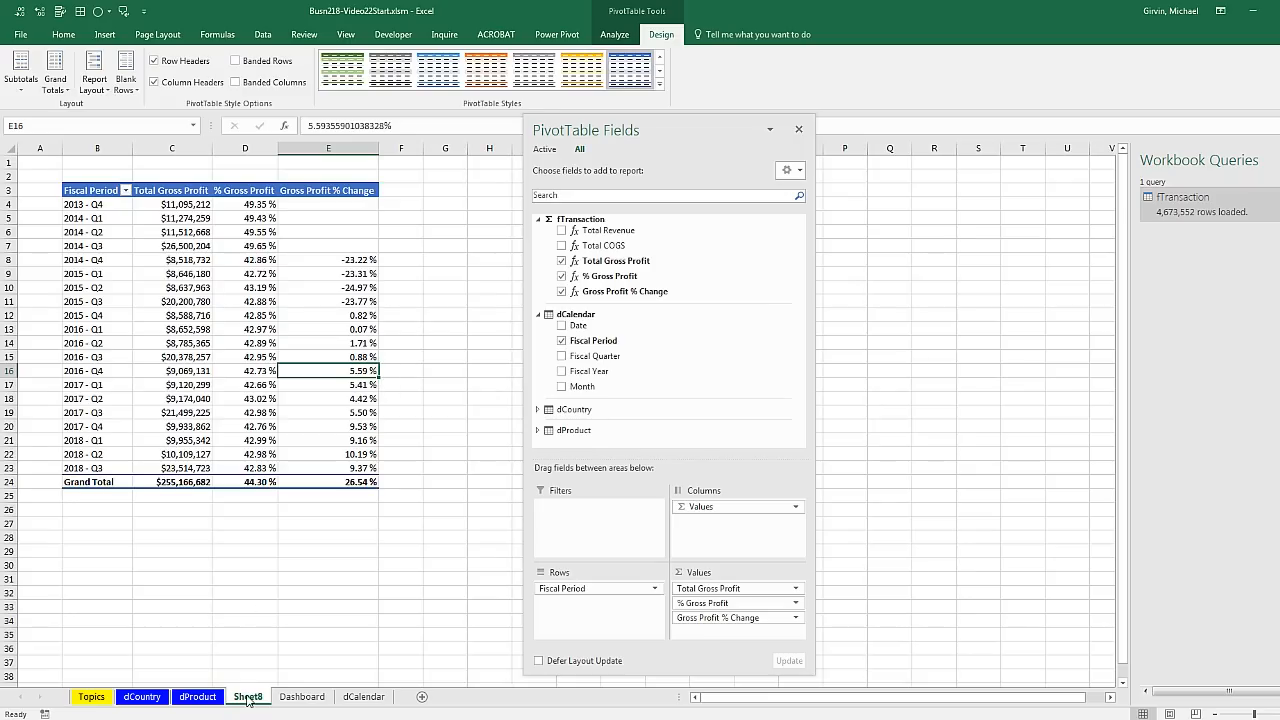
Rename the worksheet Sheet8 as GP Analysis
double_click(247, 697)
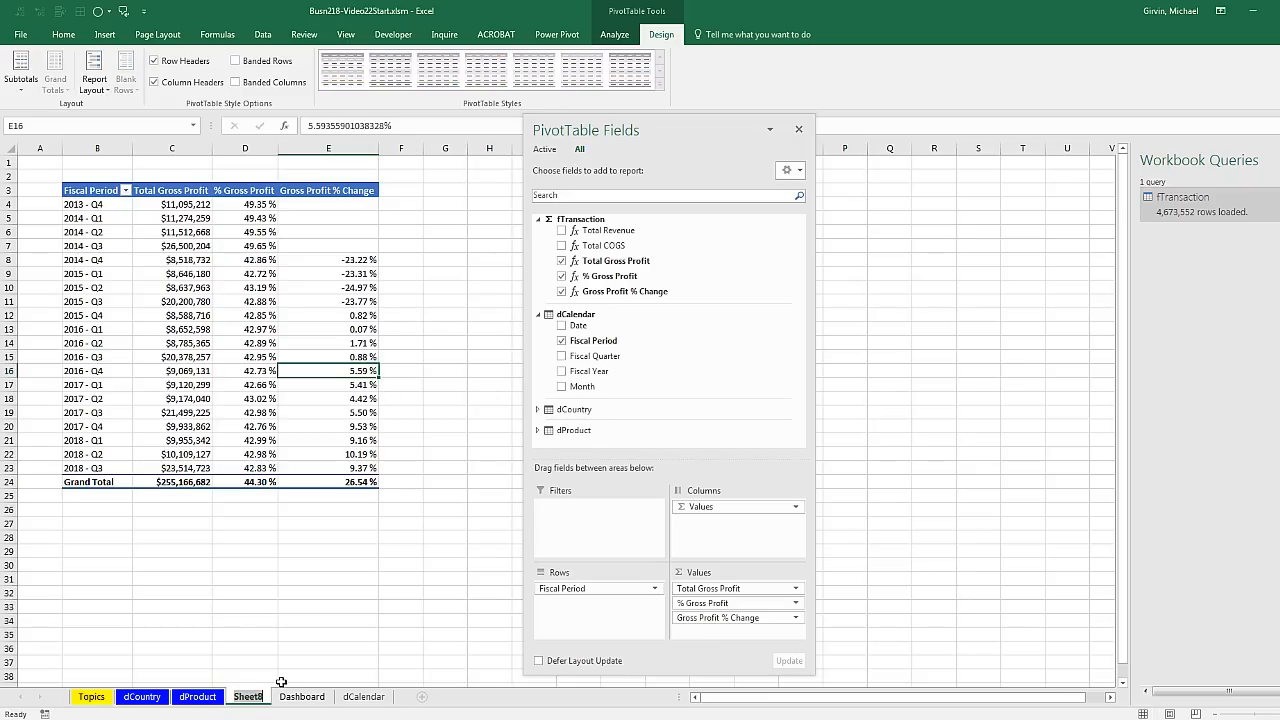
type("GP Analysis")
key("Return")
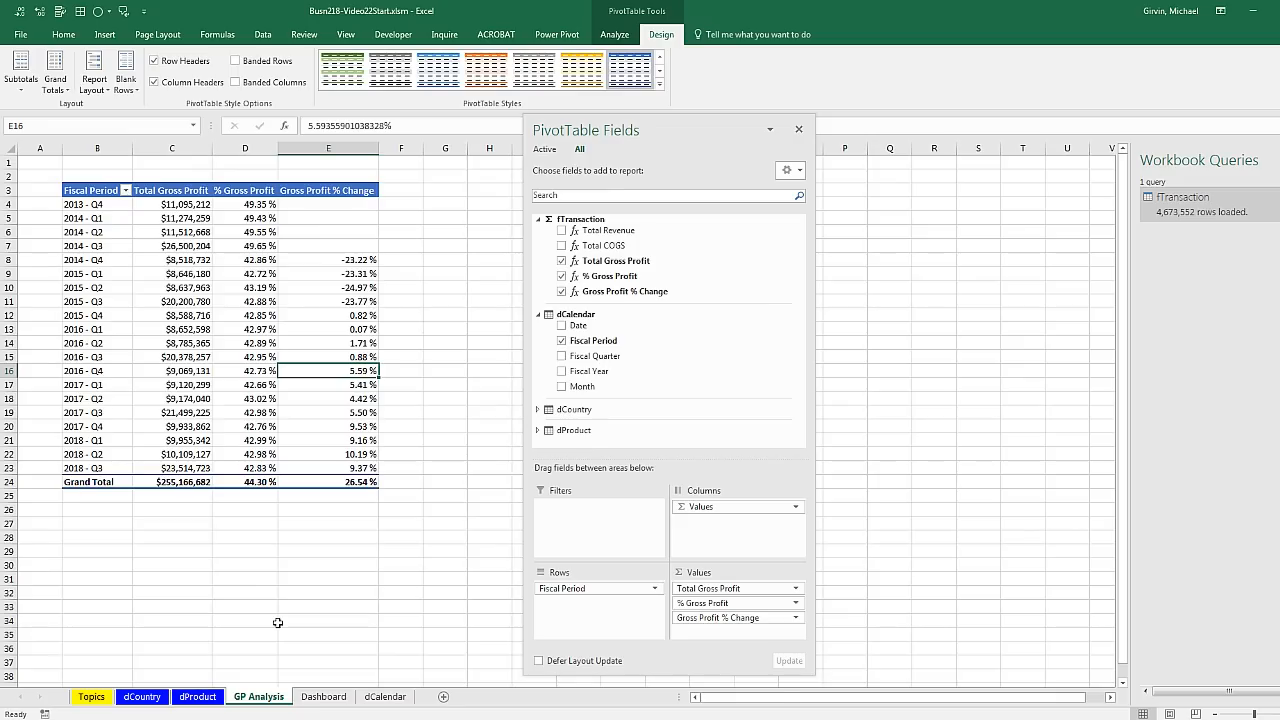
Review the applied steps of the fTransaction query in the Query Editor, then close the editor
left_click(265, 35)
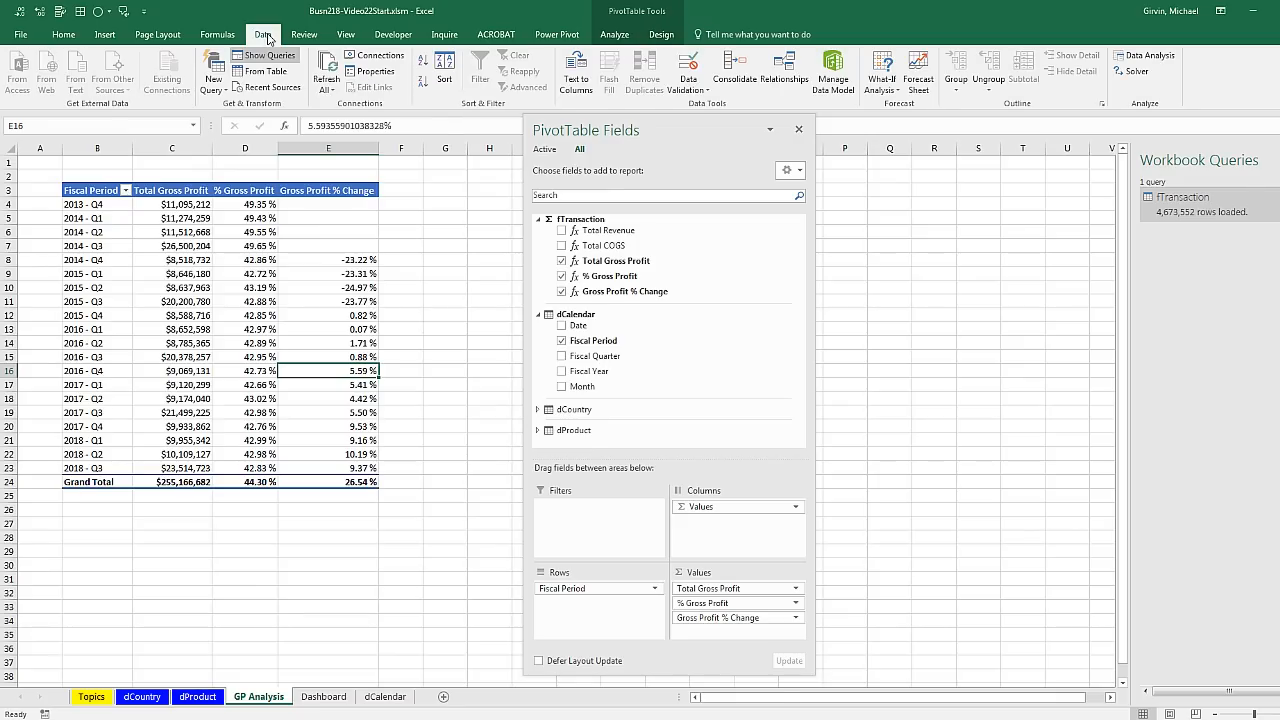
left_click(1236, 211)
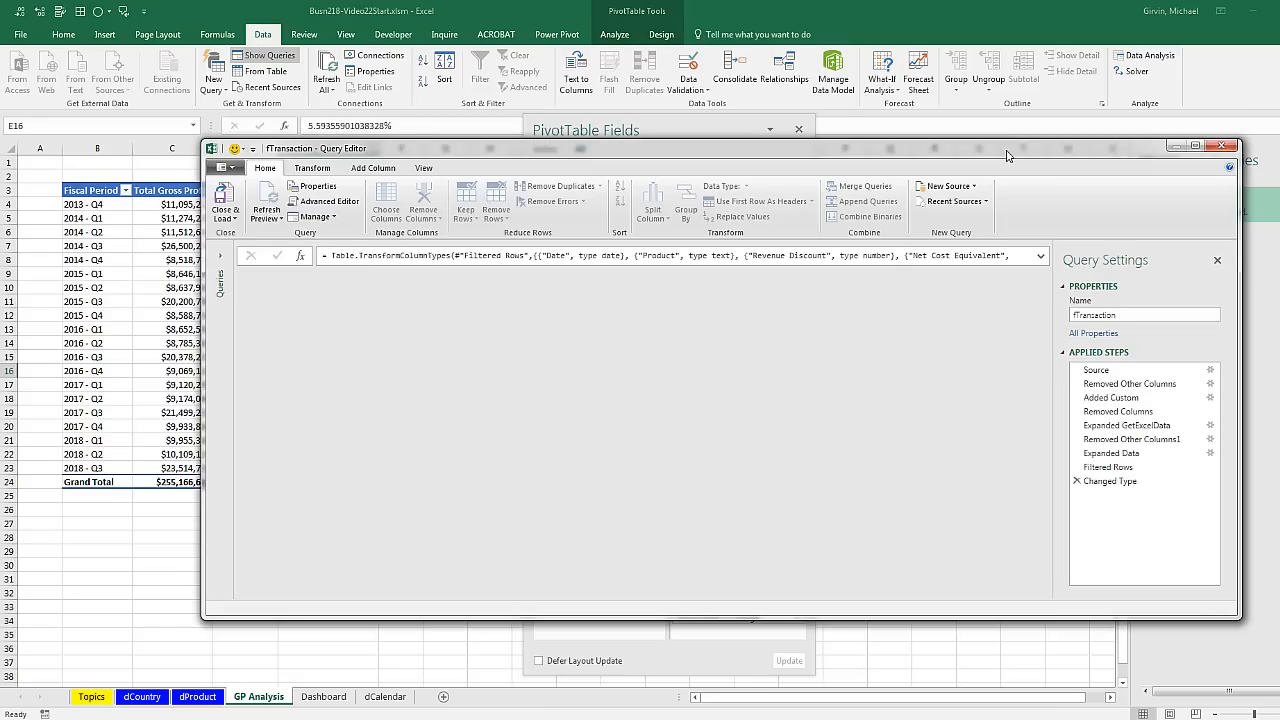
left_click(1224, 146)
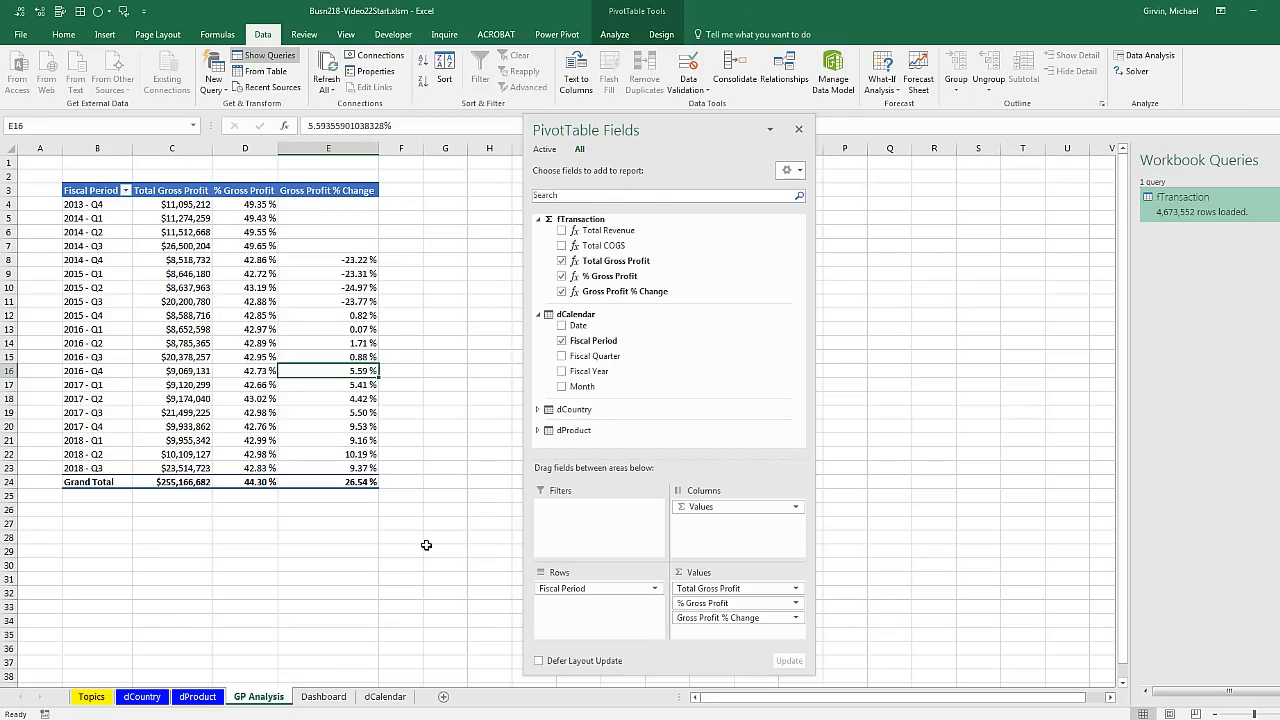
Inspect the data model in Power Pivot, viewing the table relationships diagram and the fTransaction and dCalendar tables
left_click(833, 75)
left_click(1042, 92)
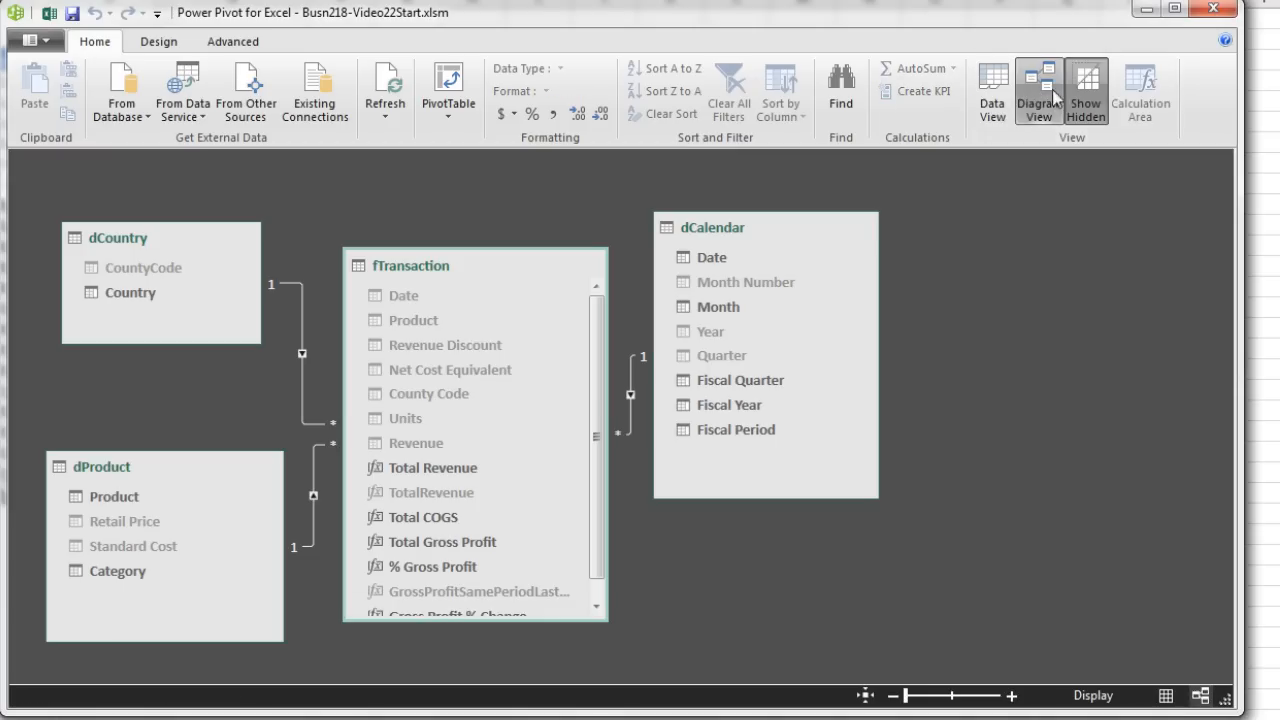
left_click(992, 92)
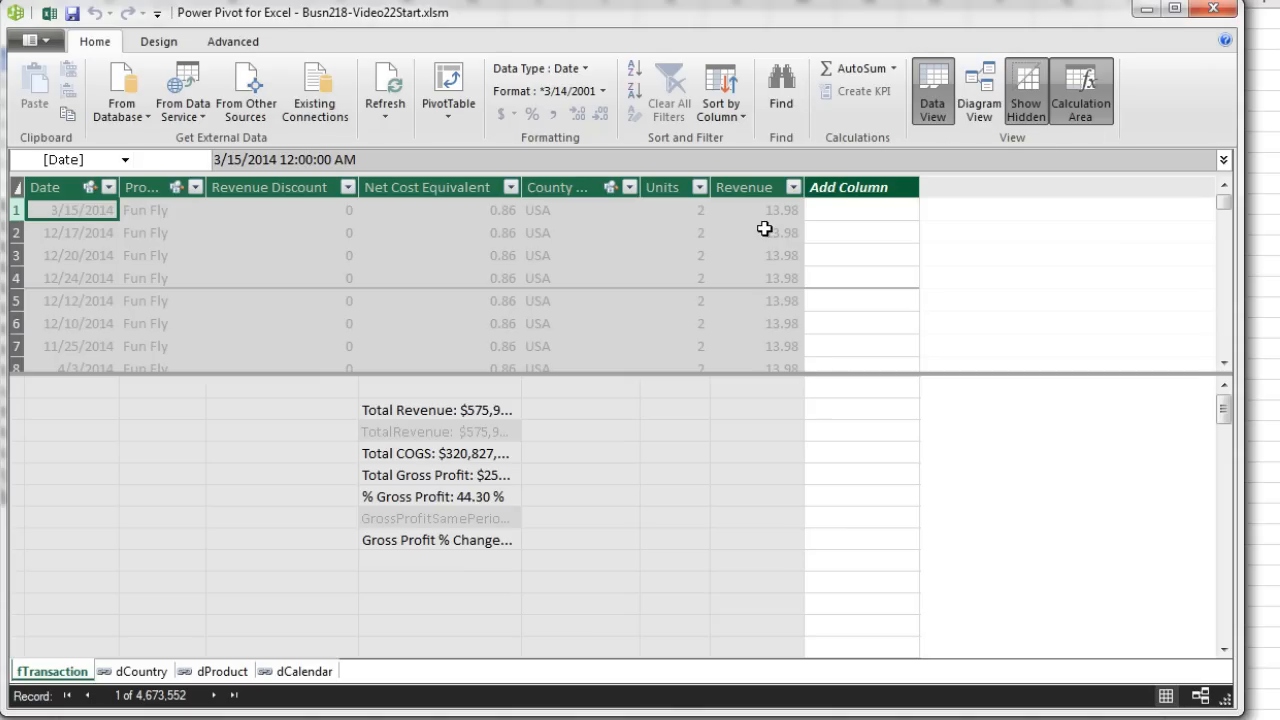
left_click(296, 671)
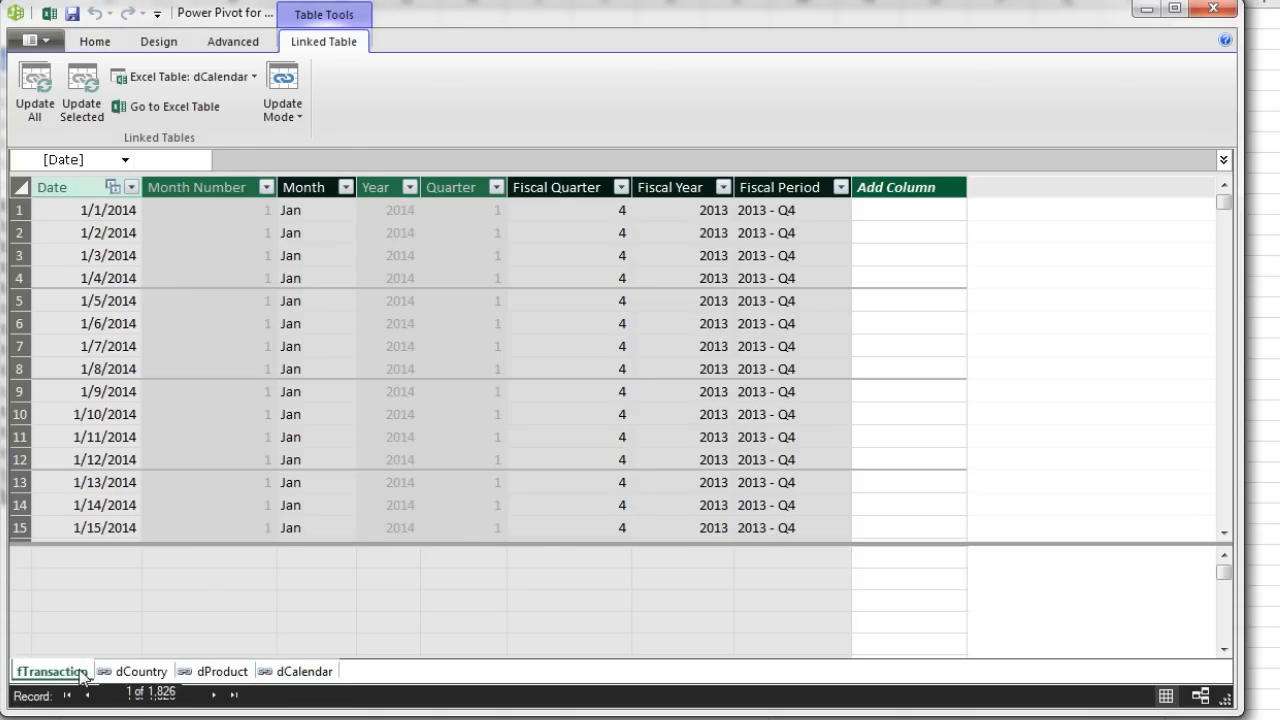
left_click(50, 671)
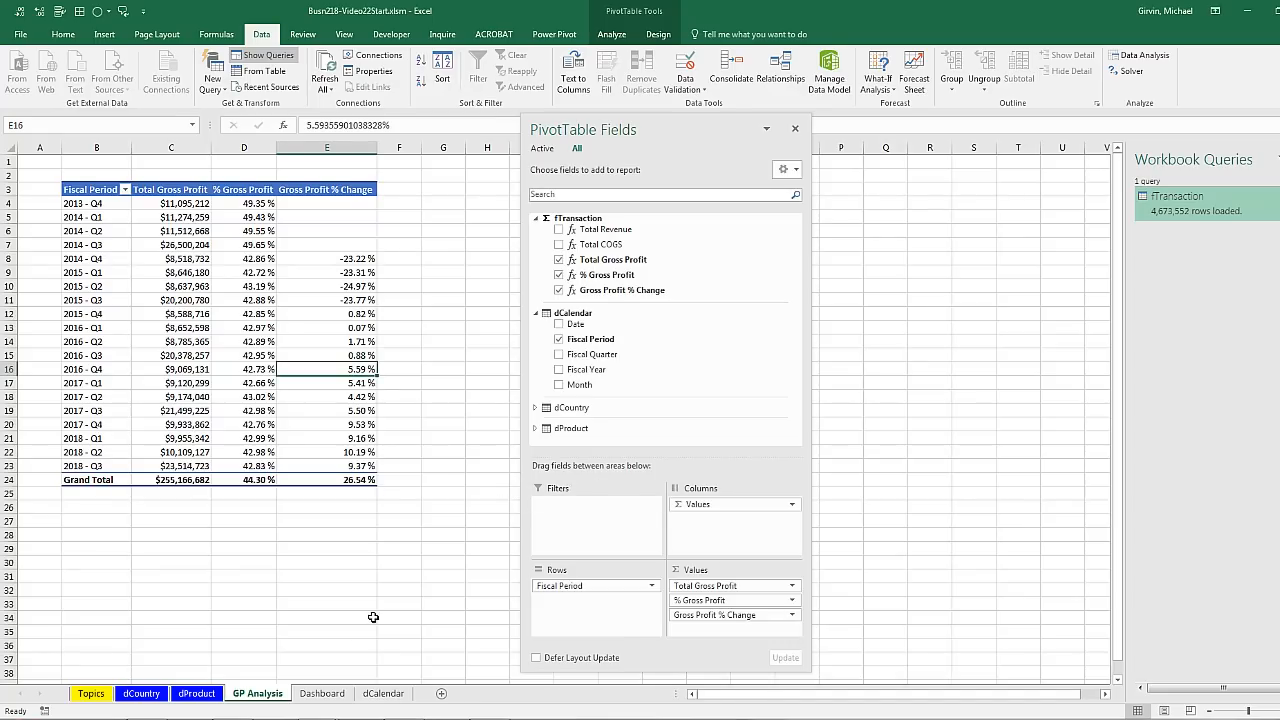
Switch to the Dashboard worksheet, close the PivotTable field list and select an empty cell below the Fiscal Year Gross Profit chart
left_click(316, 697)
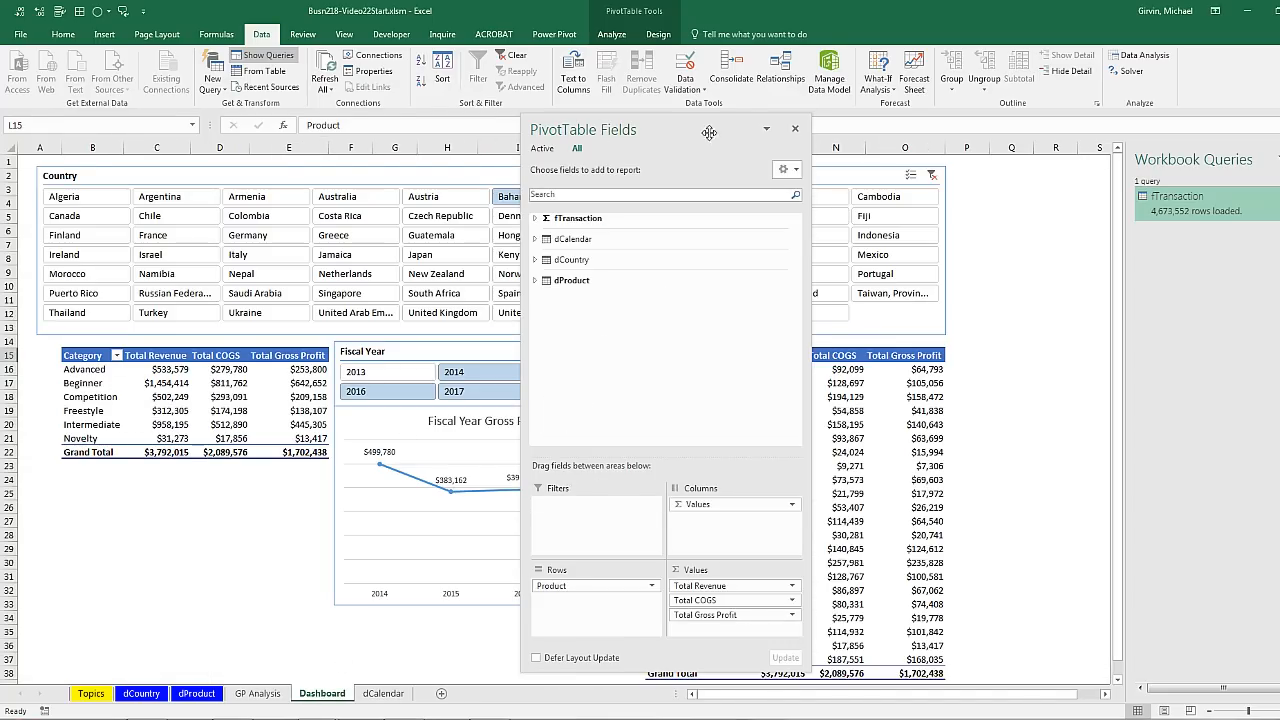
left_click(795, 128)
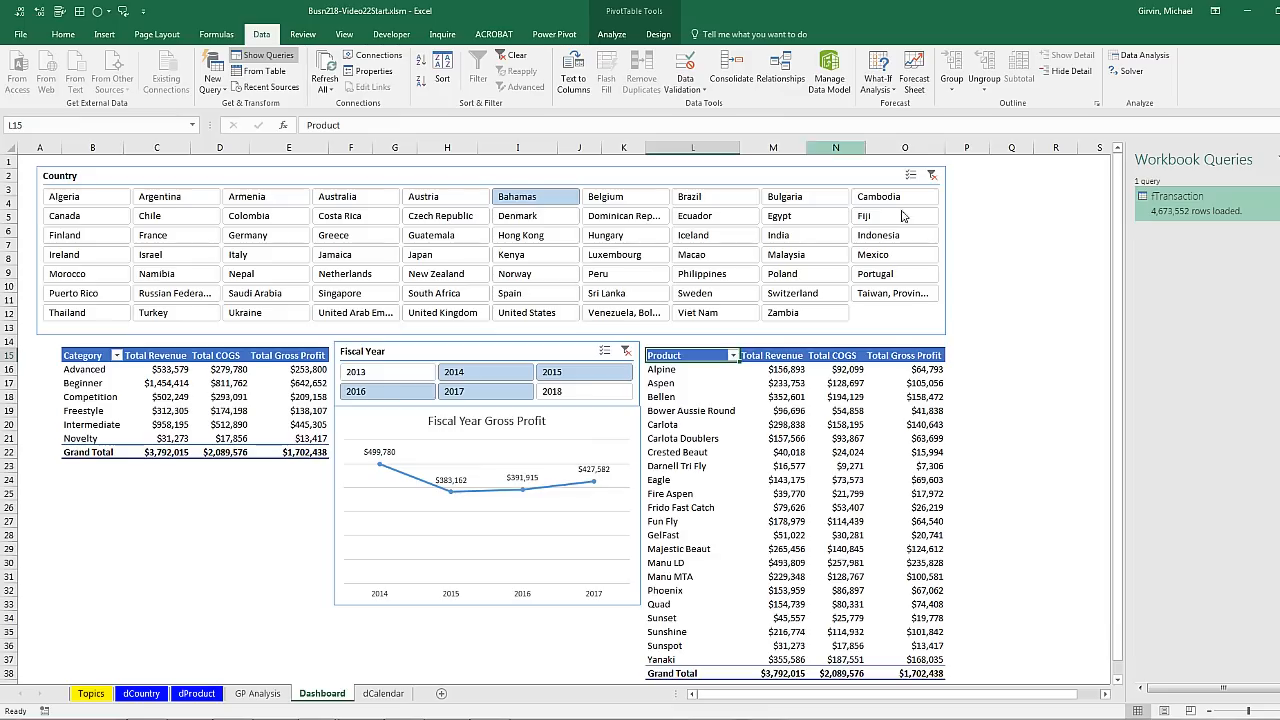
left_click(496, 636)
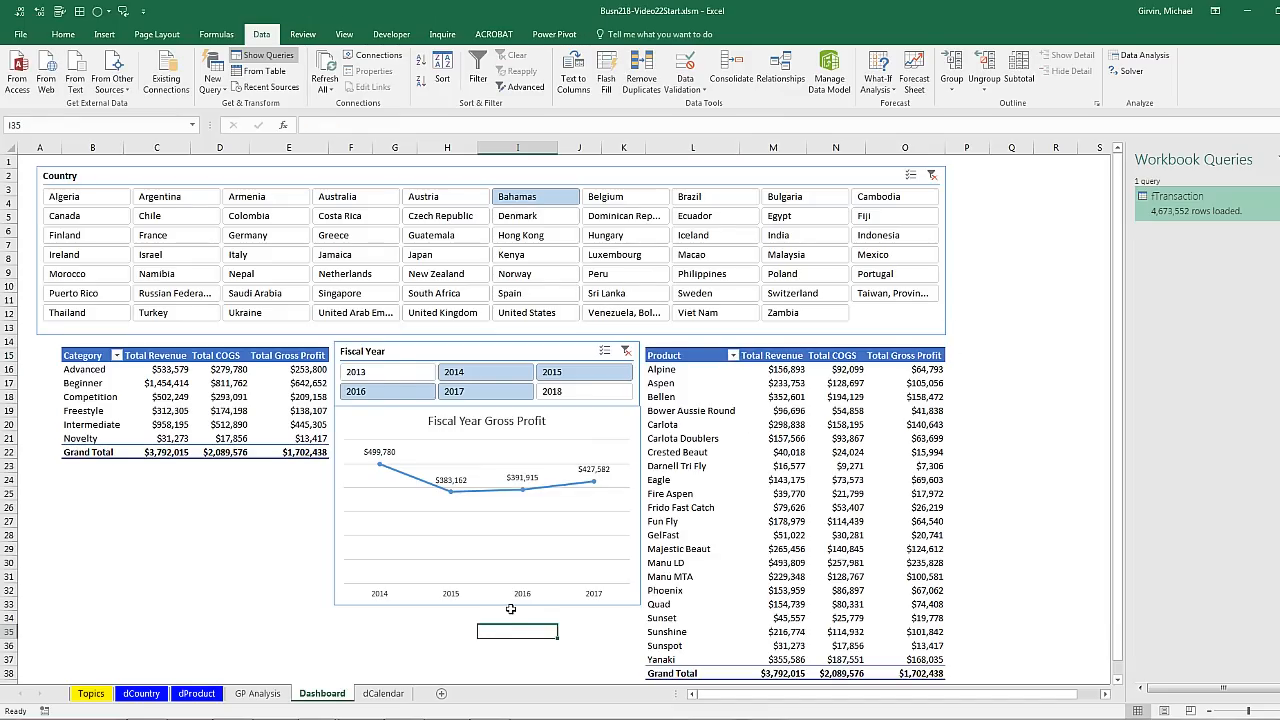